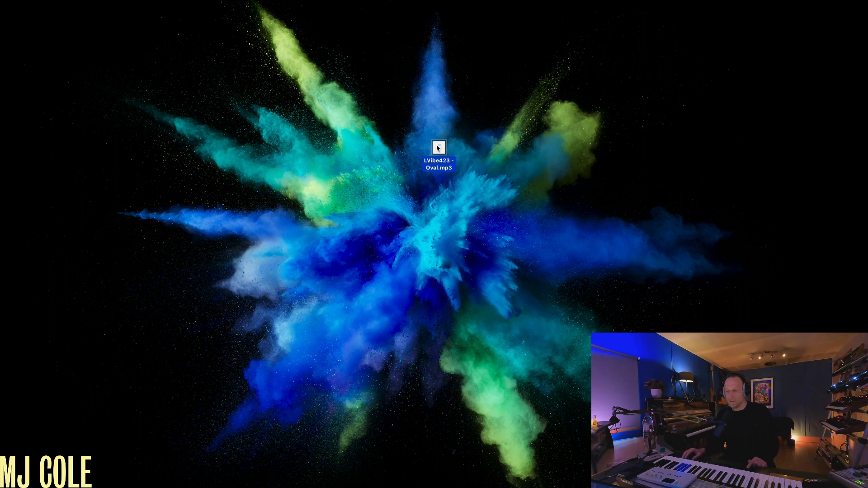
Listen to LVibe423 - Oval.mp3 in a preview on the desktop and close the preview.
key(space)
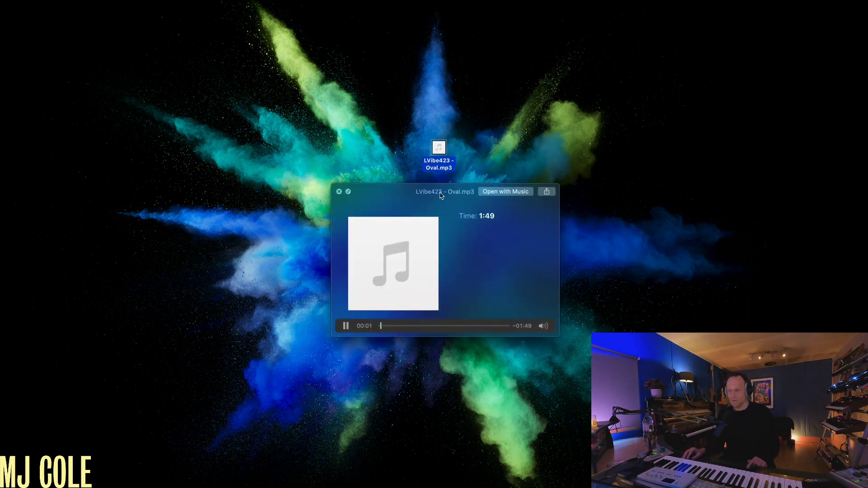
drag(441, 195, 425, 209)
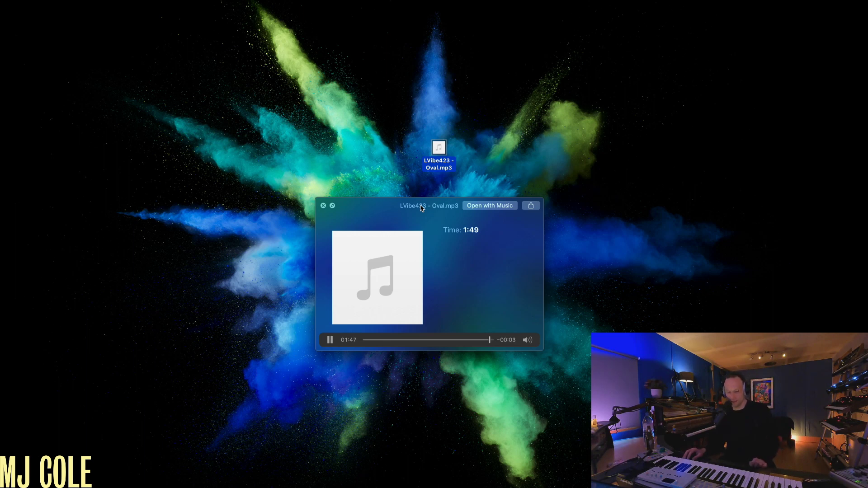
key(space)
Switch to the LVibe423 - Serotonin project in Logic Pro and play the arrangement from bar 47.
mouse_move(38, 483)
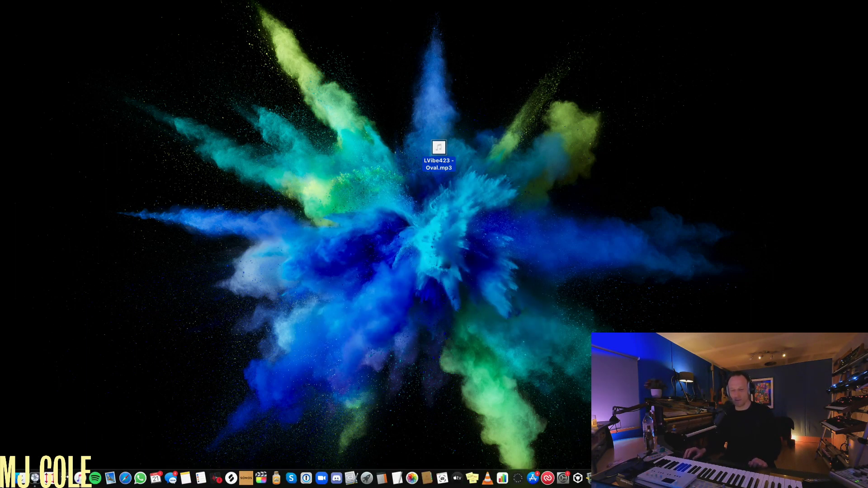
click(34, 479)
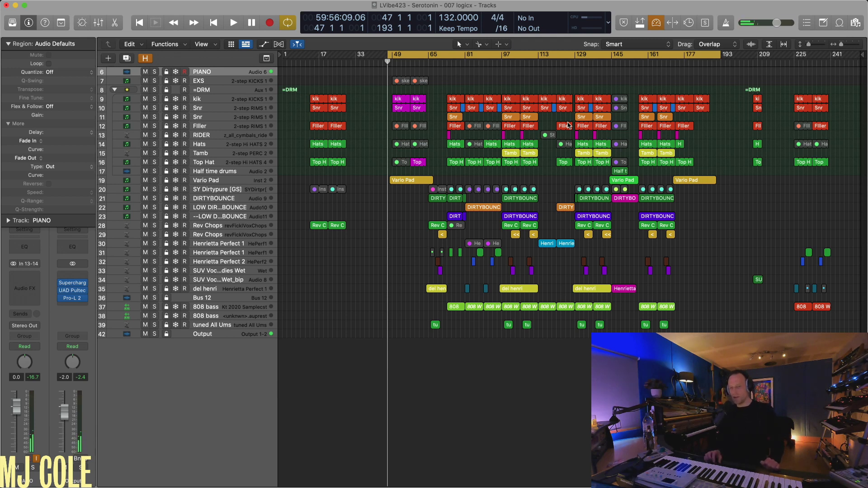
key(space)
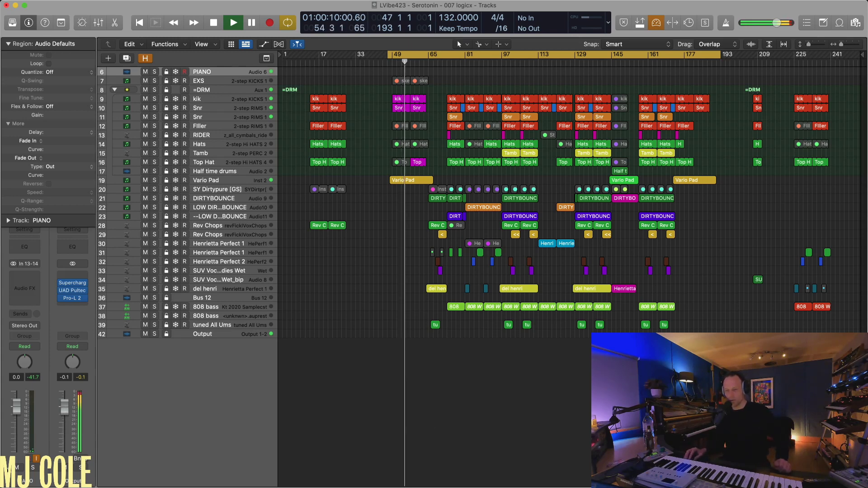
Open the Spire-1.5 instrument on the Vario Pad track to view its settings, and close it again.
click(227, 181)
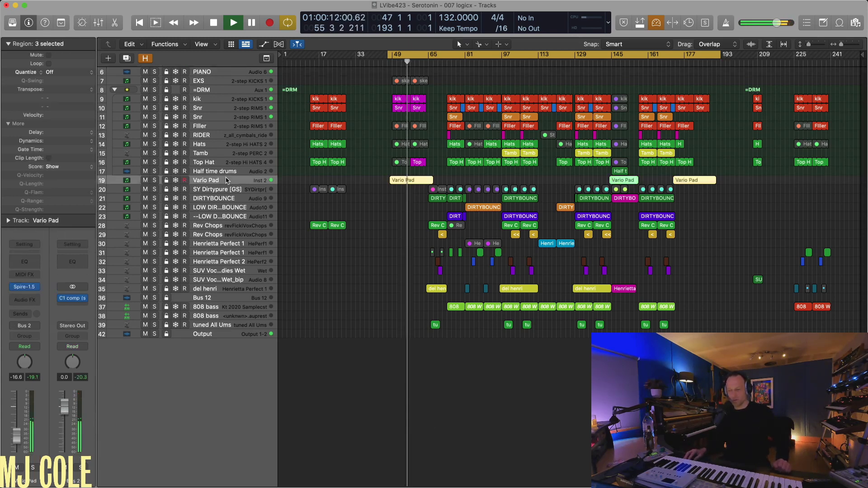
click(25, 288)
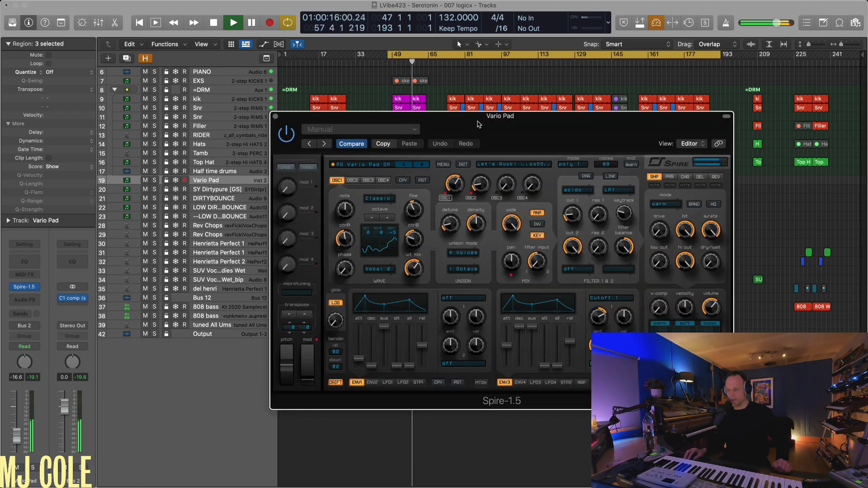
drag(478, 124, 423, 158)
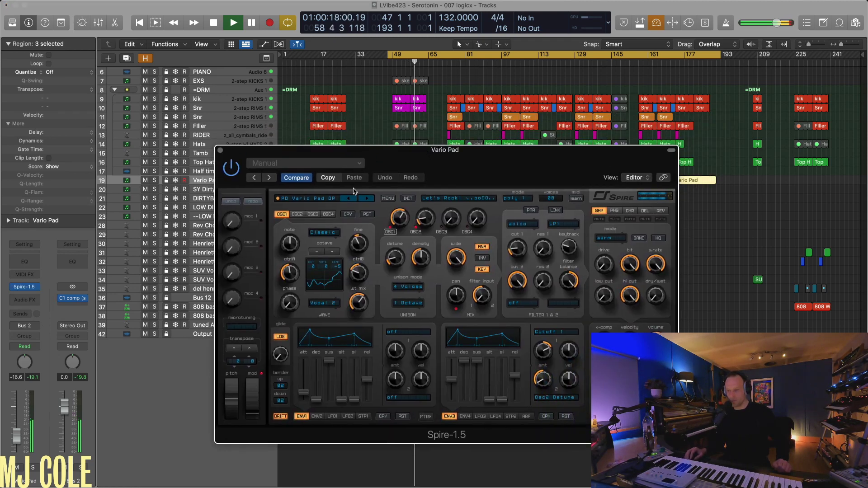
click(220, 150)
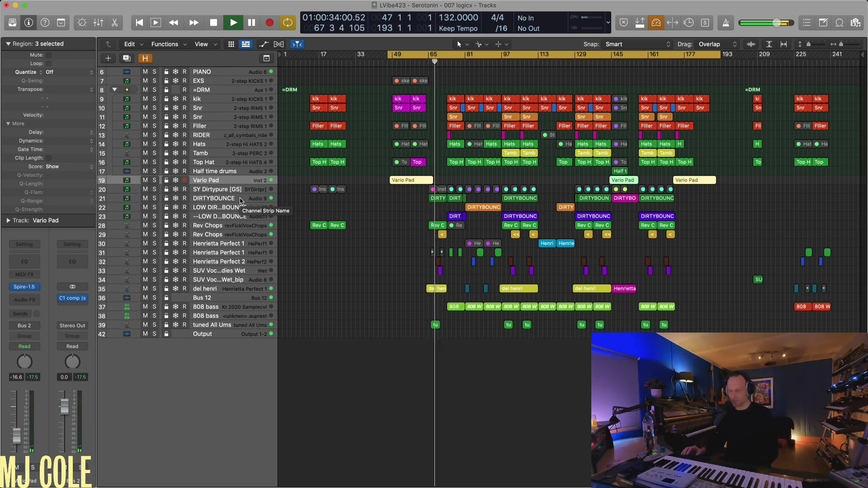
Go through the first 808 bass track and vocal tracks 31 and 30 during playback, and briefly reveal the hidden tracks.
click(248, 308)
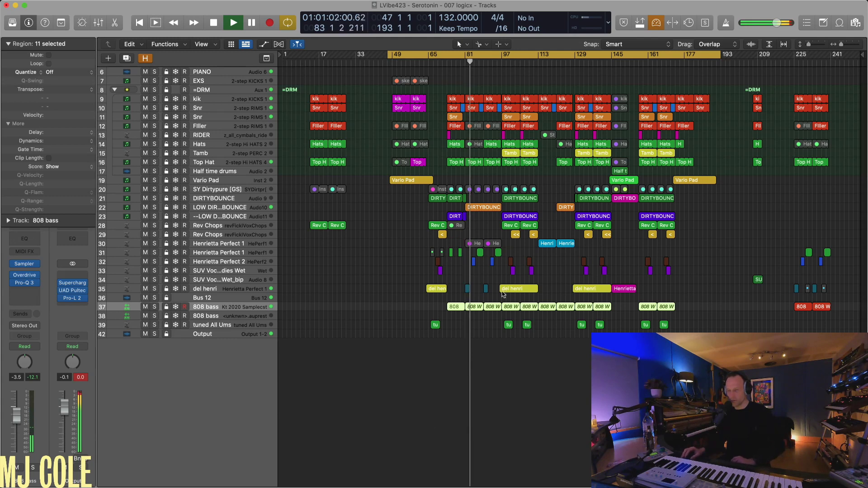
click(219, 253)
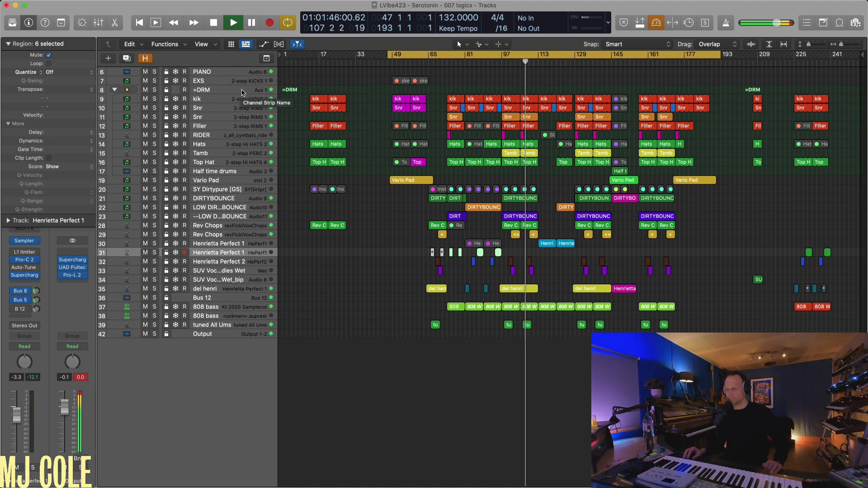
click(224, 244)
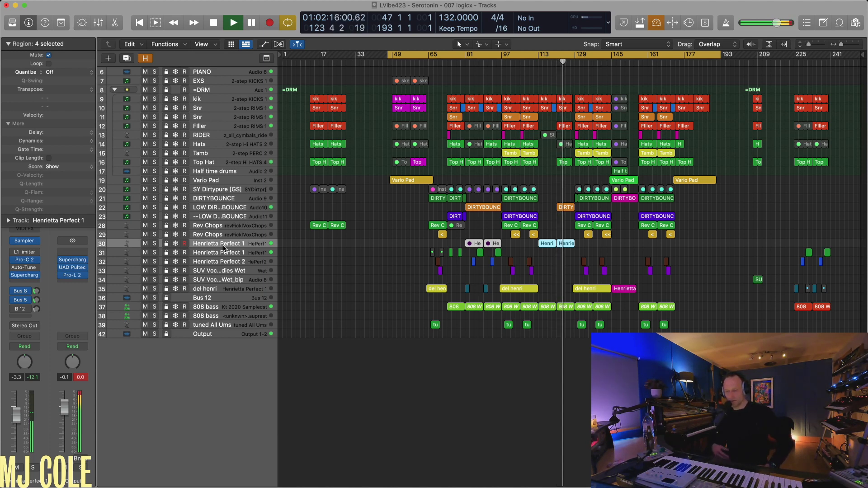
click(242, 308)
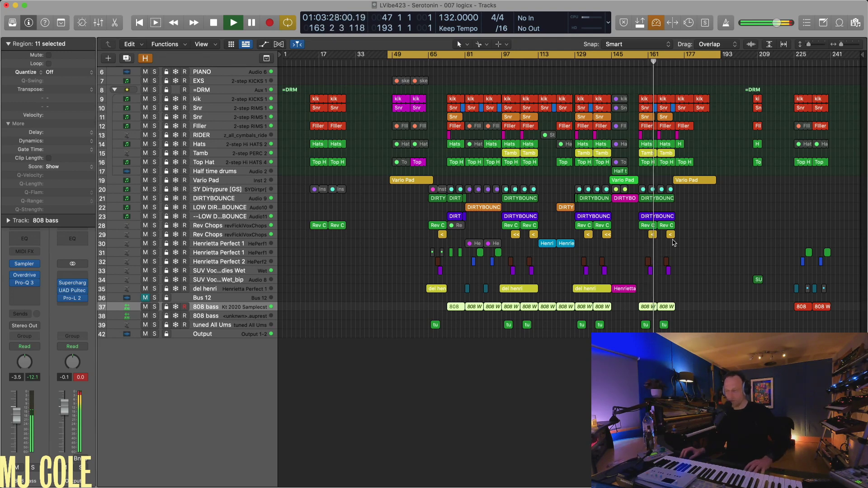
key(h)
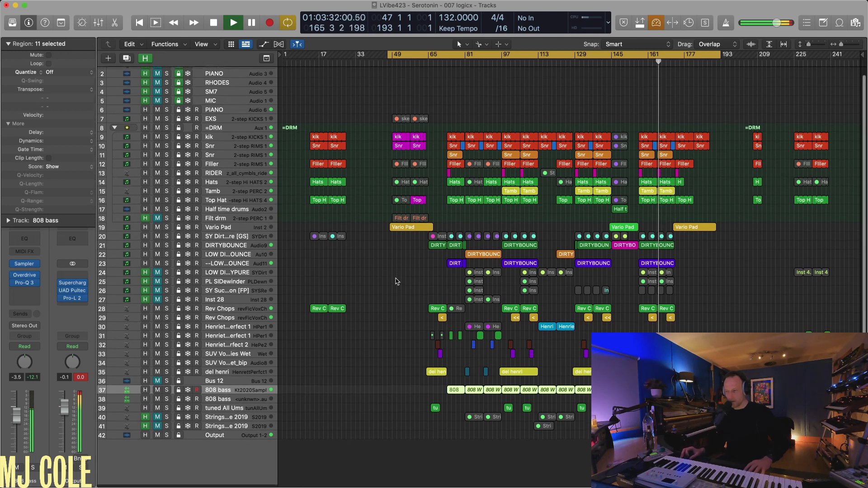
key(h)
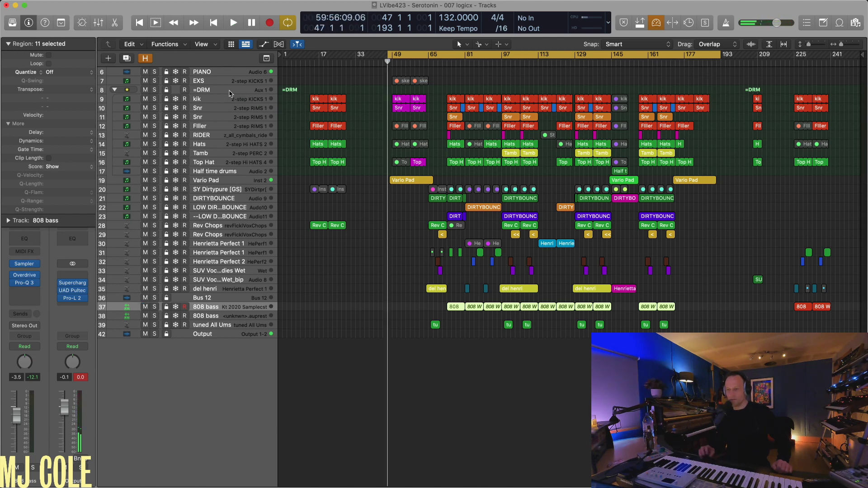
Solo the =DRM track stack and loop its playback over bars 13 to 29.
click(229, 89)
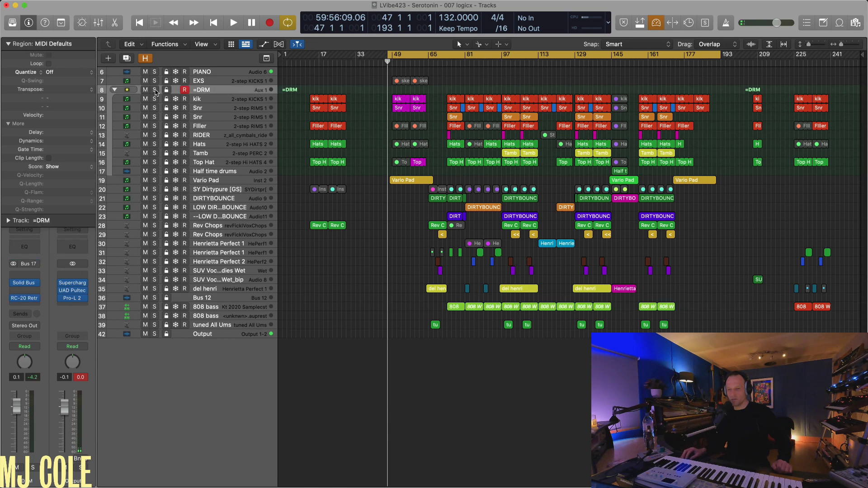
click(155, 90)
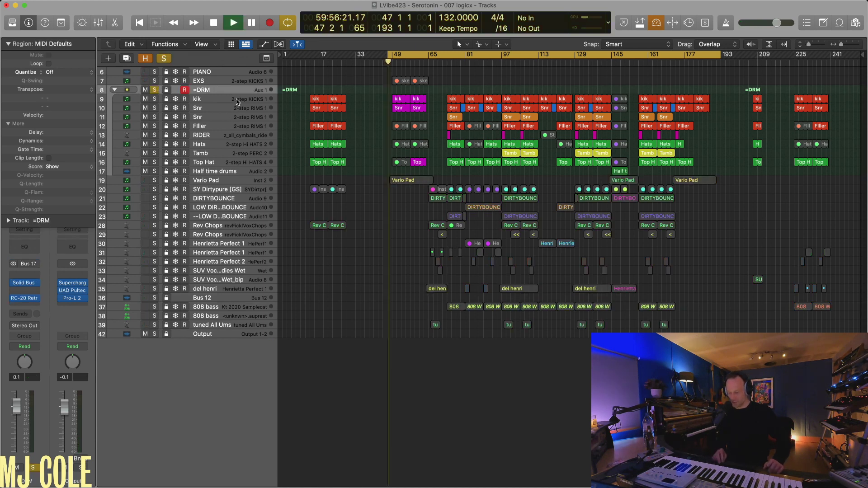
key(z)
key(z)
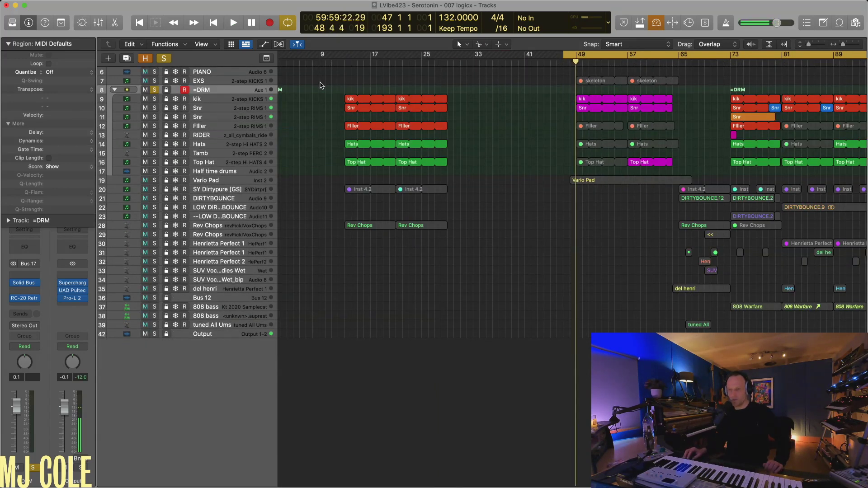
drag(346, 60, 450, 79)
key(space)
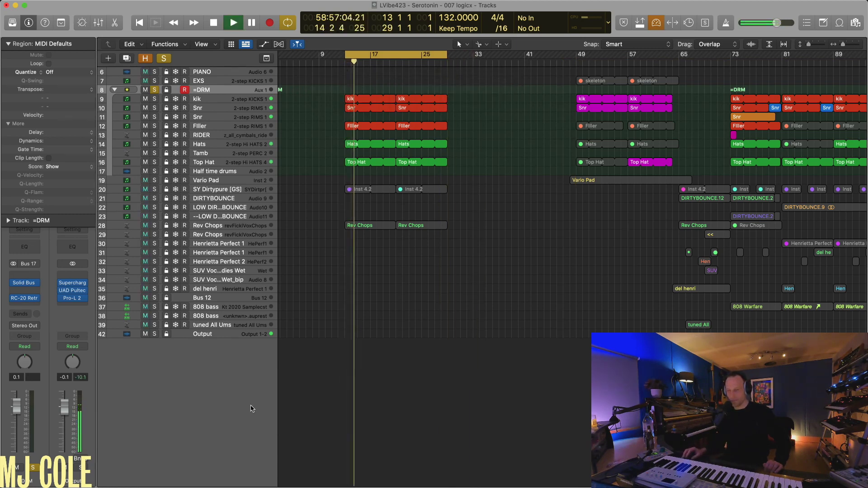
scroll(251, 409, left, 2)
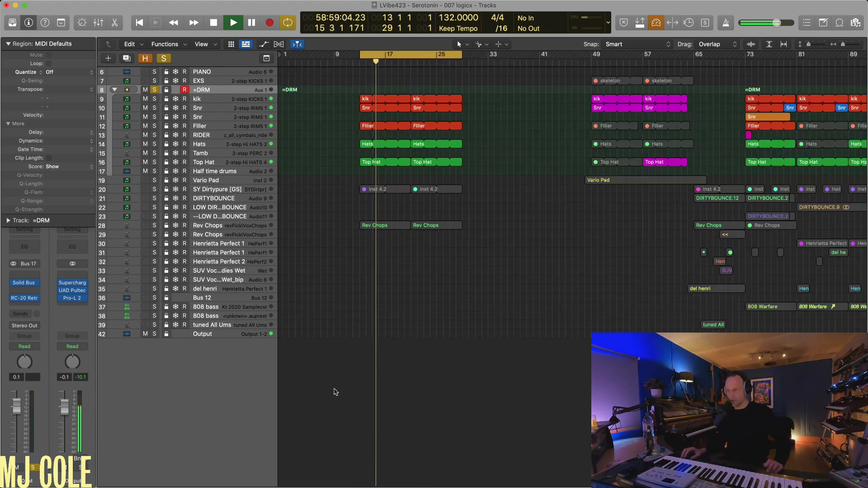
Move the cycle range to bars 49 to 65 and restart playback of the soloed drums there.
drag(396, 55, 630, 62)
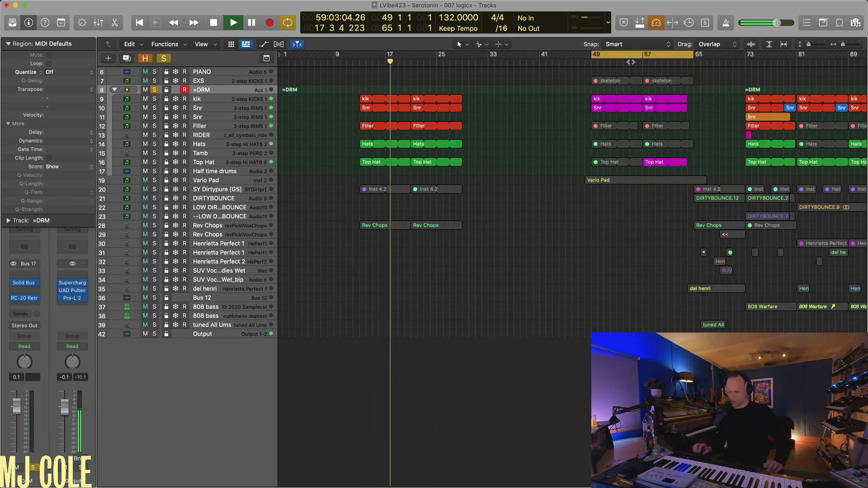
key(super+Right)
key(super+Left)
key(super+Left)
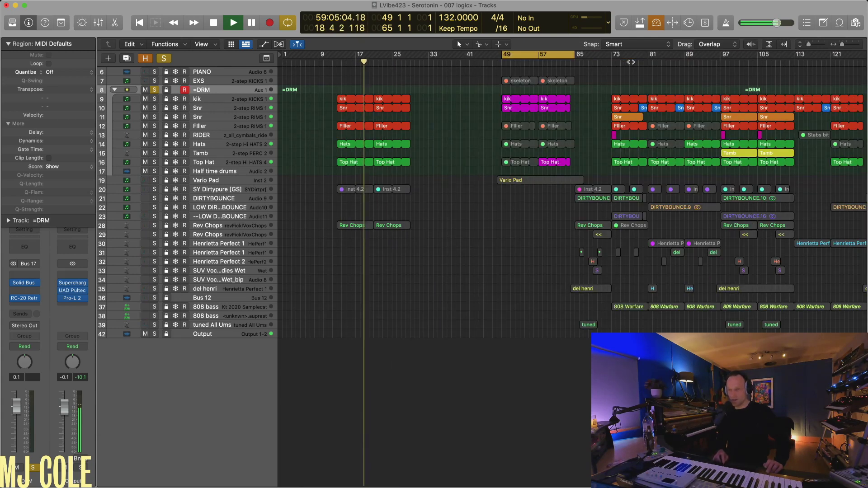
key(super+Left)
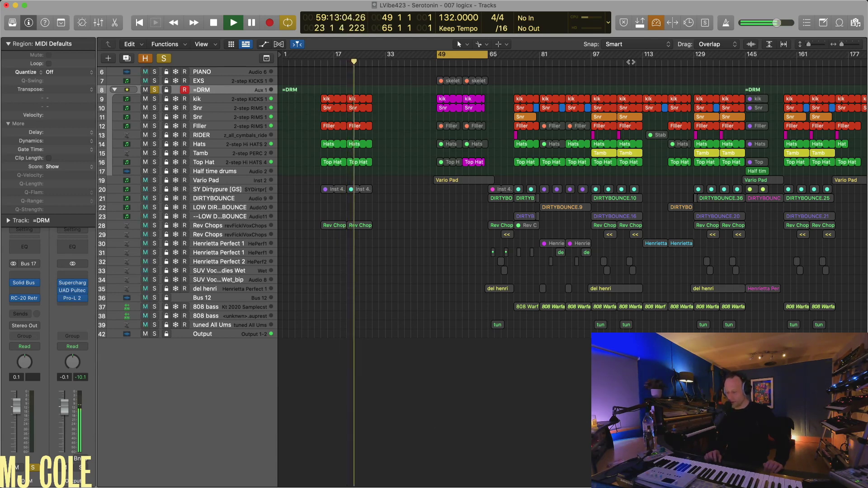
key(space)
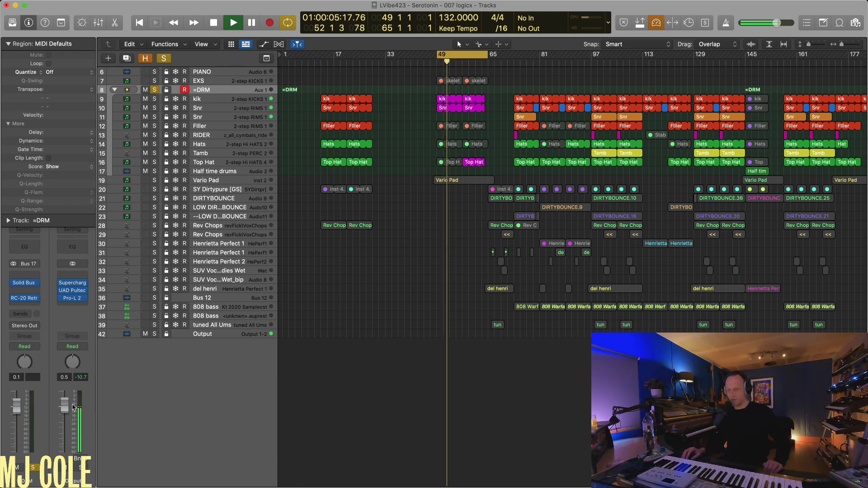
Unsolo the =DRM stack to hear the full mix, and solo the drums again.
key(s)
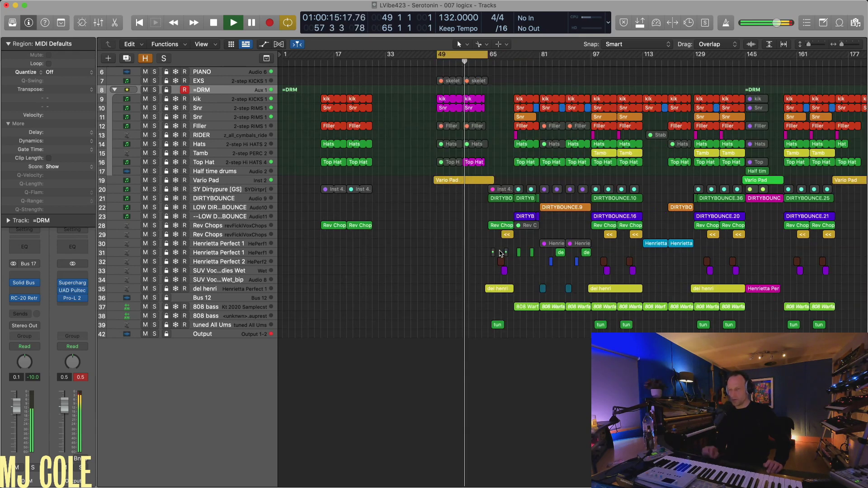
click(154, 90)
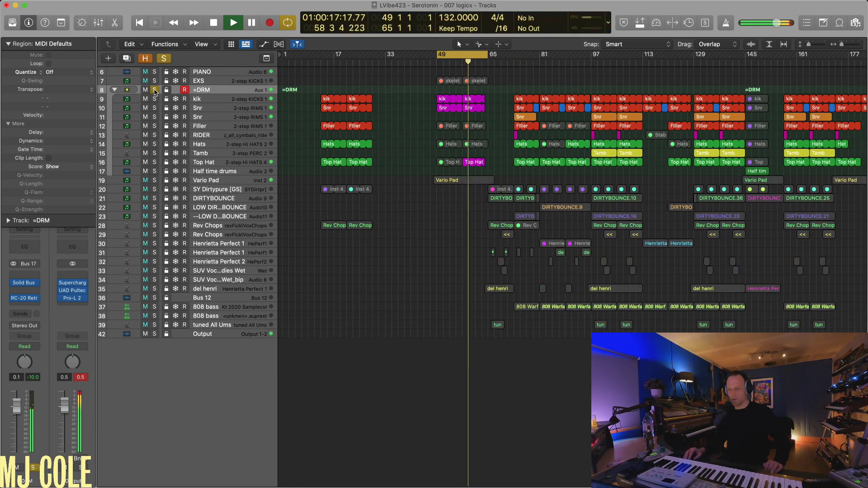
Set the cycle to the kik region at bars 49 to 57 and open that region's notes in the Piano Roll.
key(z)
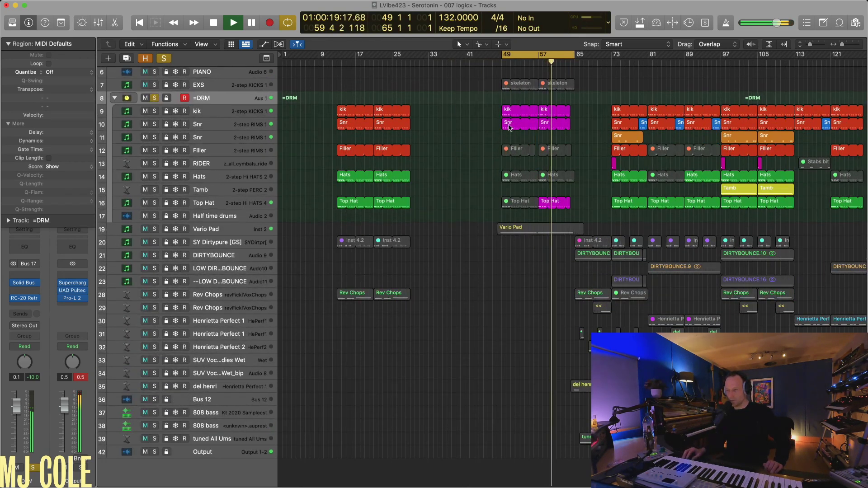
click(507, 114)
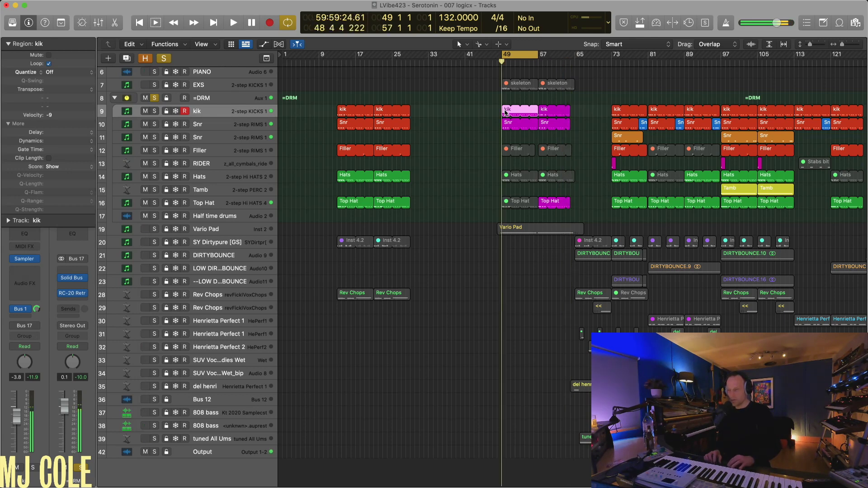
key(2)
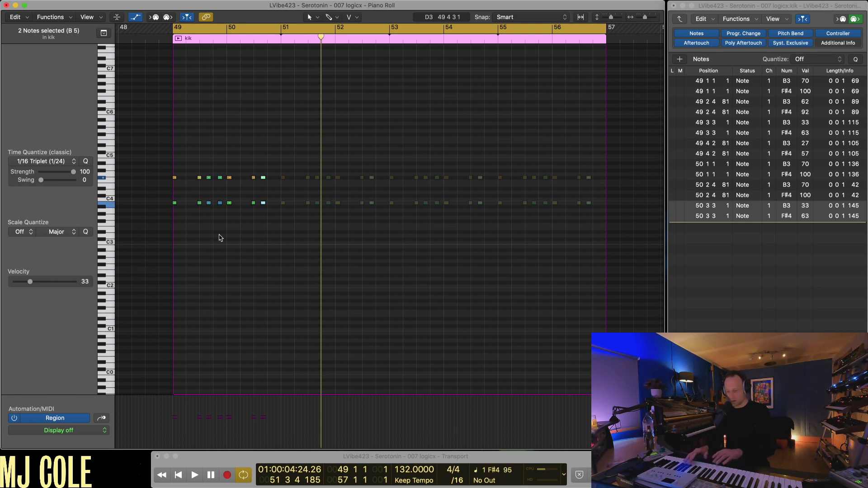
Mute the F#4 notes of the kik region and play the B3 kick layer alone.
key(space)
drag(159, 147, 274, 186)
key(ctrl+m)
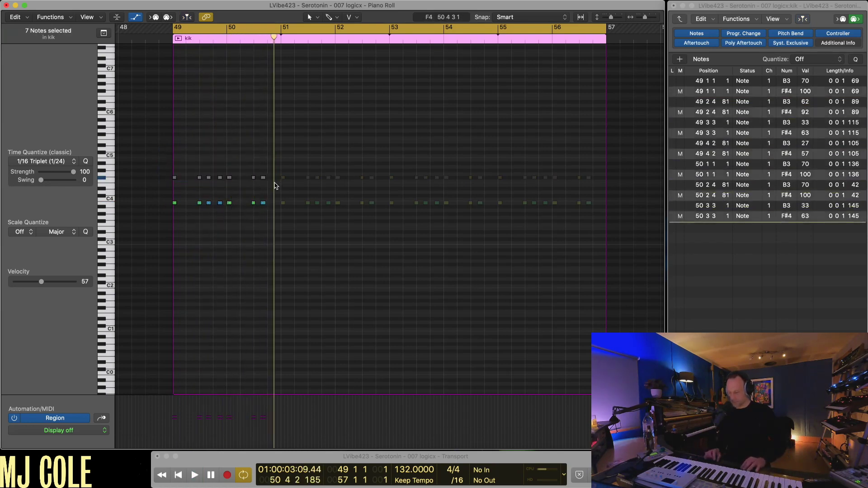
key(space)
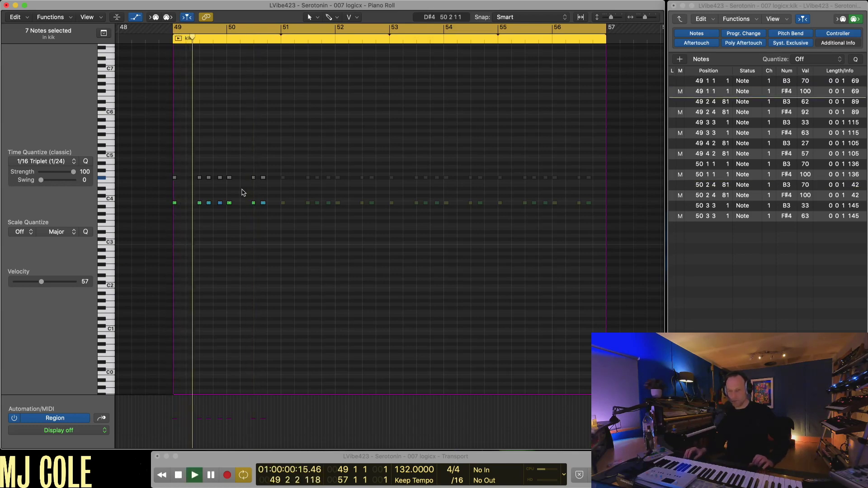
Mute the B3 notes and unmute the F#4 notes to hear the other kick layer alone.
drag(157, 163, 262, 186)
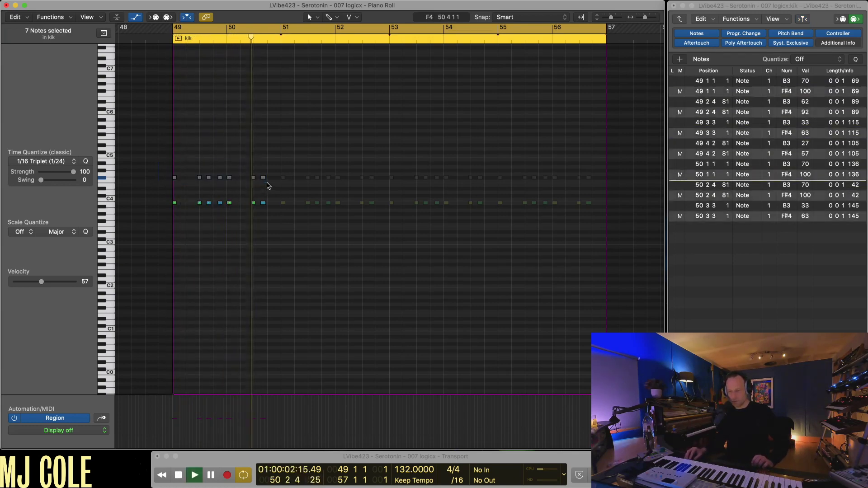
drag(165, 189, 268, 222)
key(ctrl+m)
drag(166, 165, 273, 192)
key(ctrl+m)
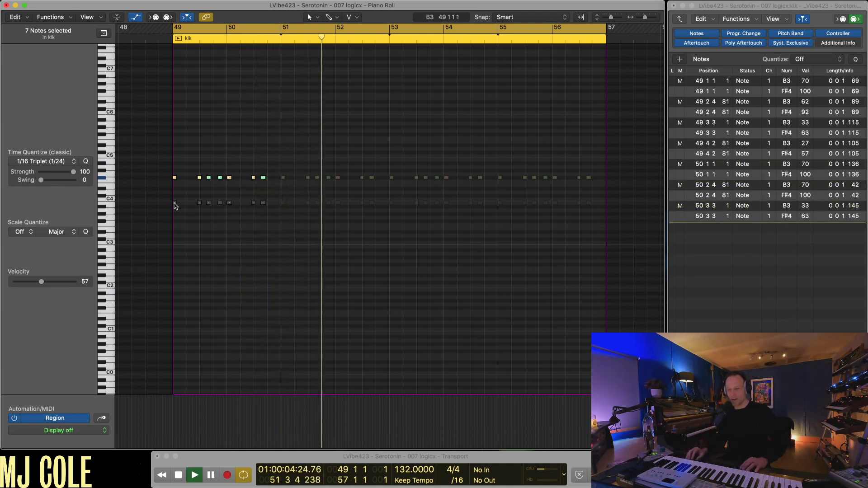
Unmute the B3 notes, replay both kick layers together, and display the note velocities for a closer view.
drag(160, 195, 138, 226)
key(ctrl+m)
key(Return)
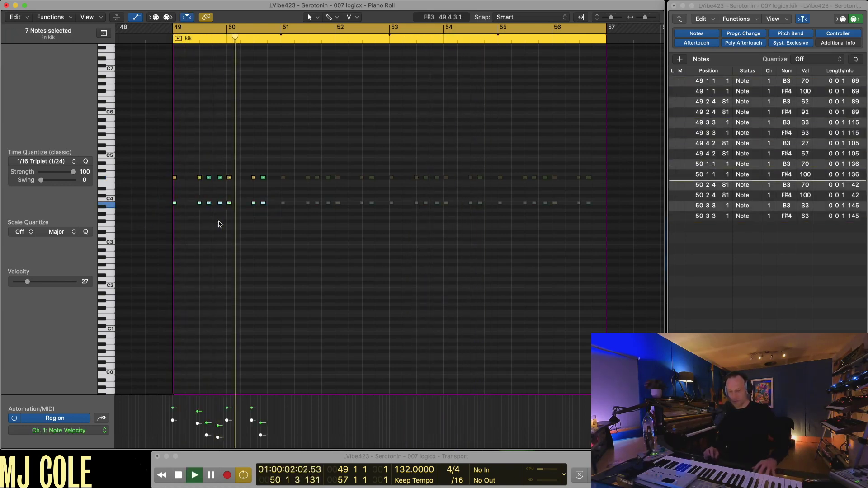
key(super+Right)
key(super+Up)
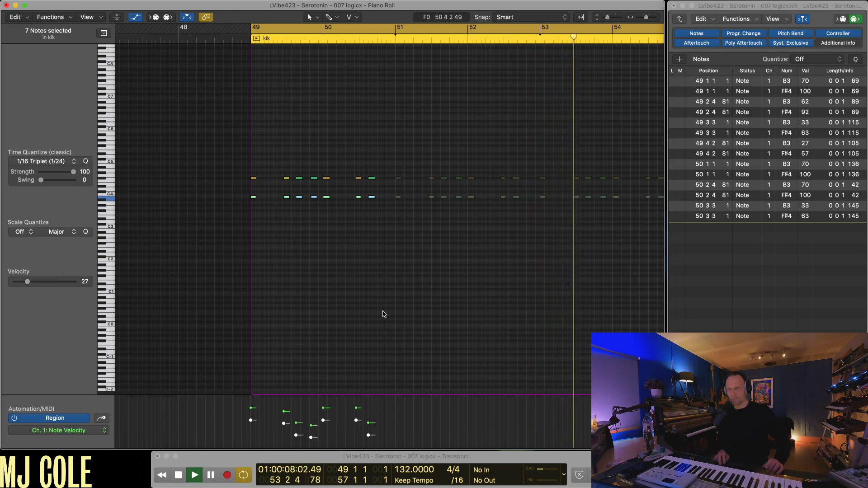
Replay both kick layers of the kik region from bar 49 while examining their notes and velocities.
key(super+Up)
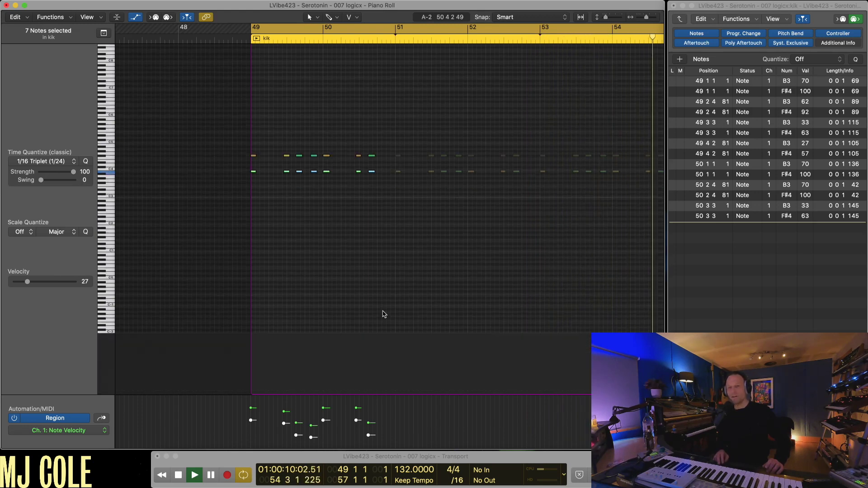
key(super+Down)
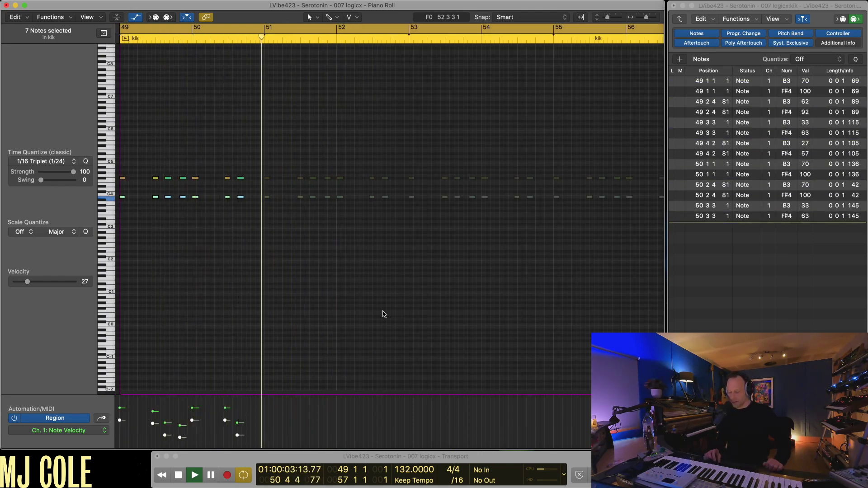
key(Return)
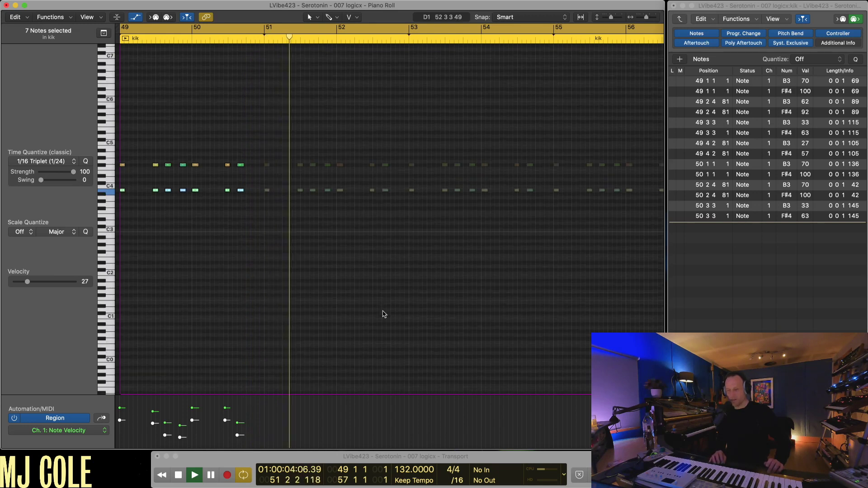
scroll(382, 315, left, 2)
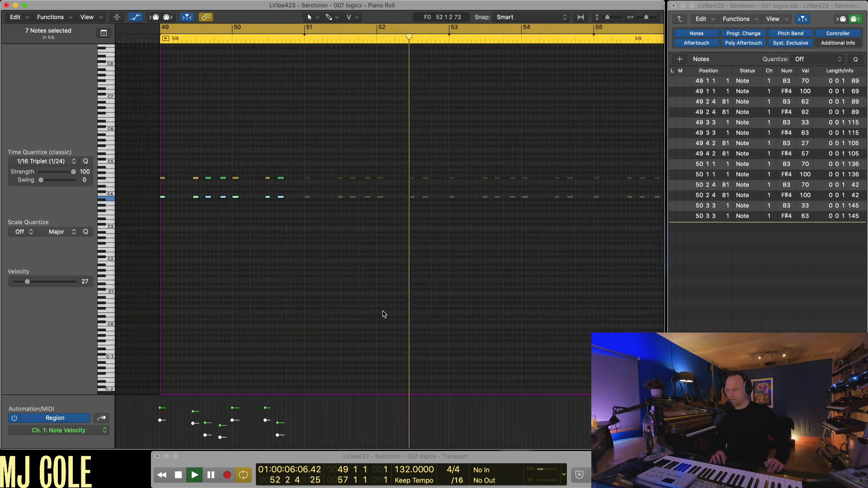
key(space)
key(space)
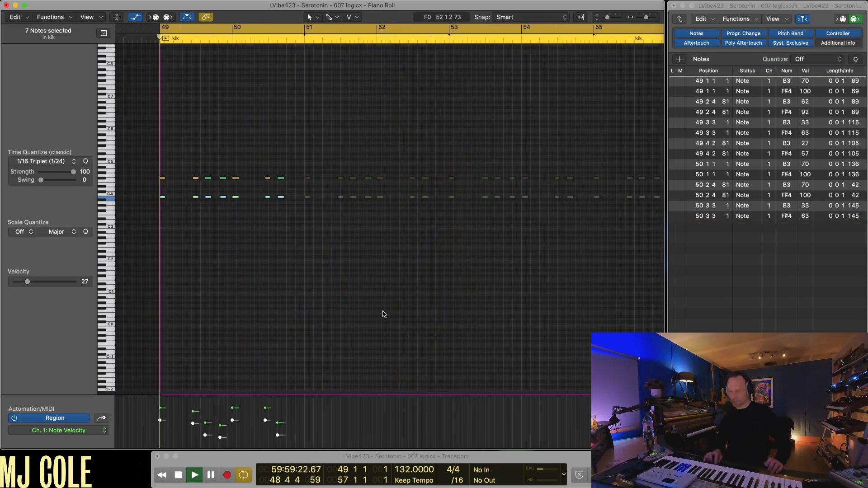
key(super+grave)
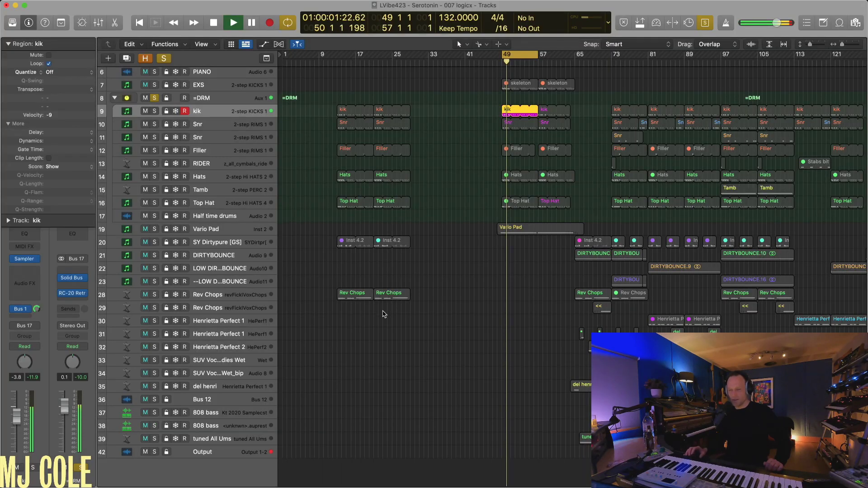
key(super+grave)
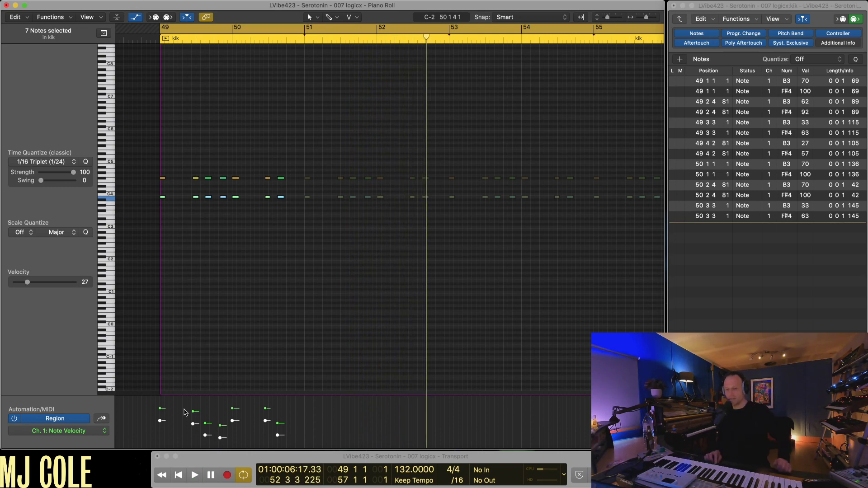
key(space)
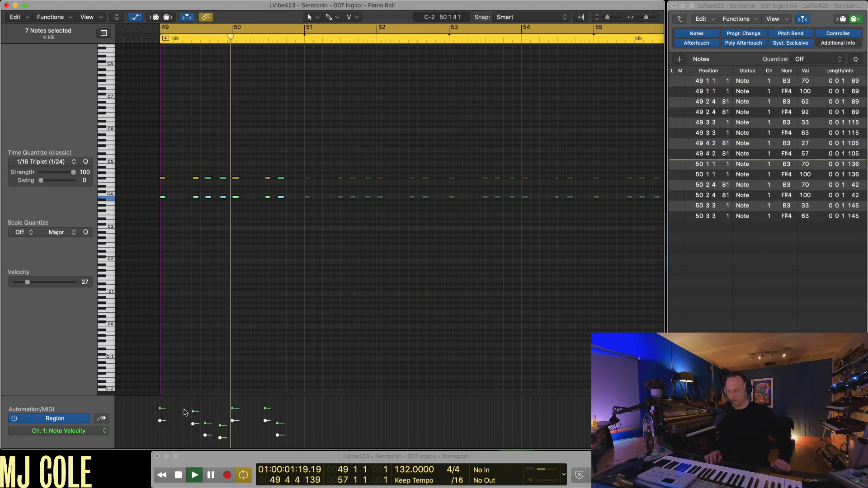
Open the Snr region at bars 49 to 57 in the Piano Roll and play its notes.
key(1)
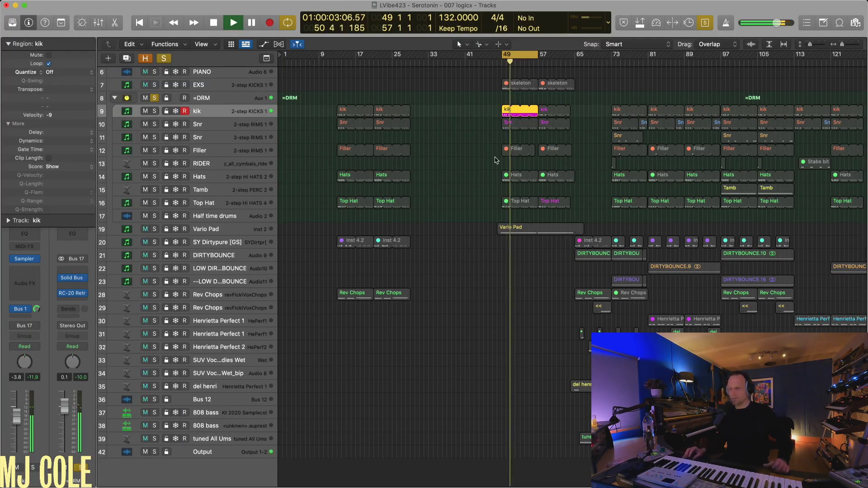
click(507, 127)
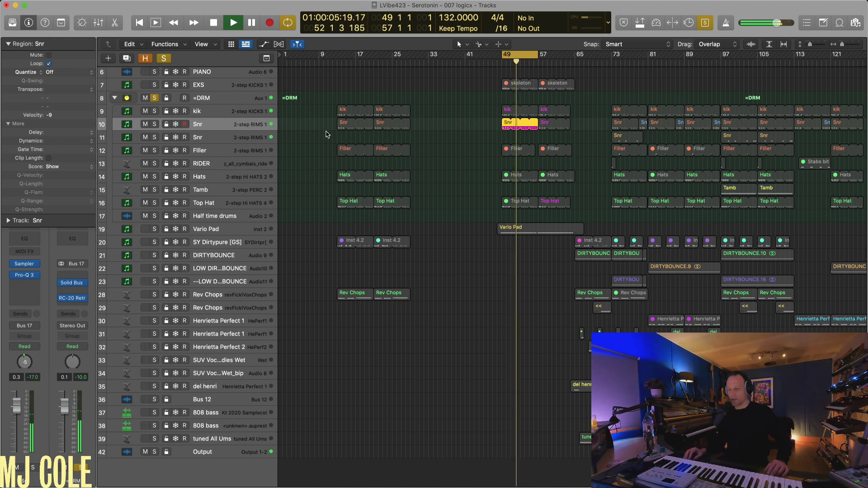
key(2)
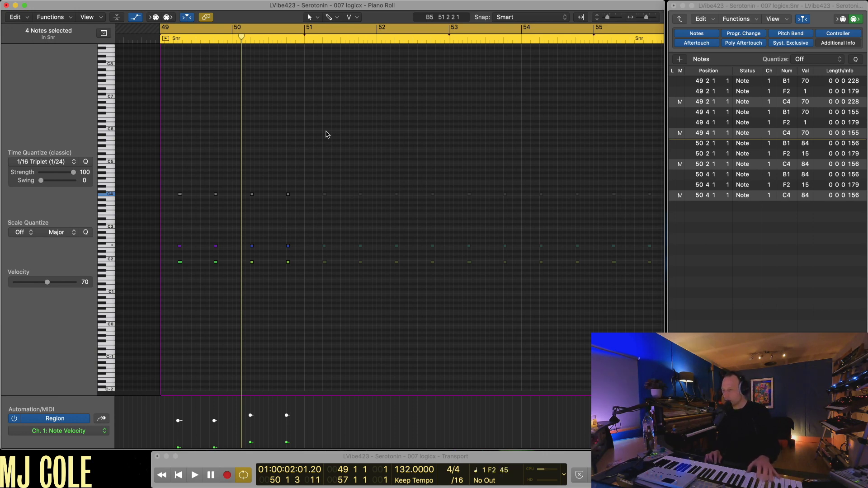
key(space)
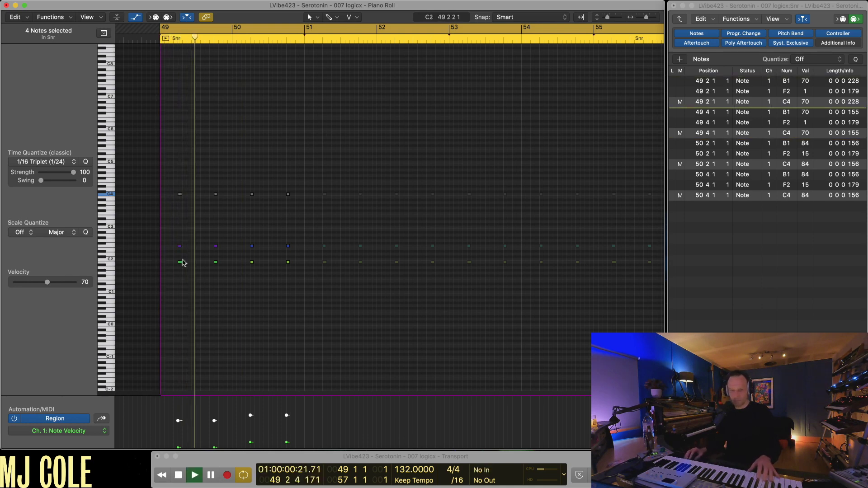
Mute the Snr region's B1 notes to hear the pattern without that layer, and unmute them again.
drag(153, 257, 297, 271)
key(ctrl+m)
key(Return)
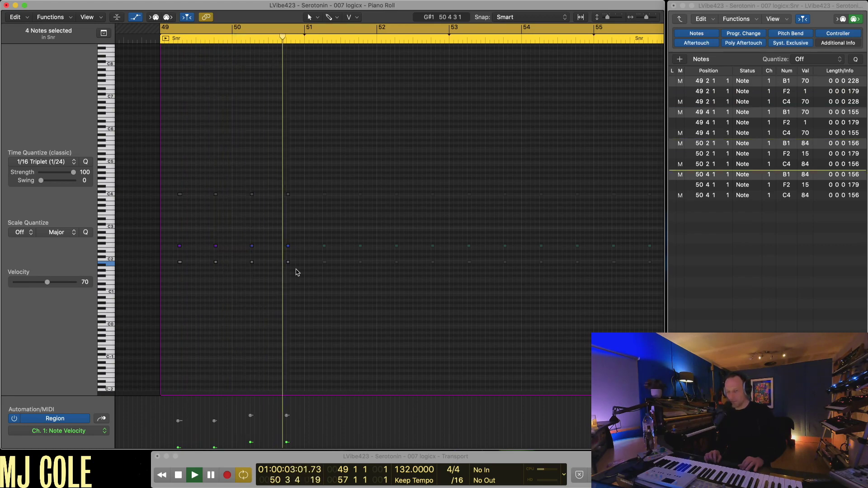
drag(170, 257, 298, 279)
key(ctrl+m)
key(Return)
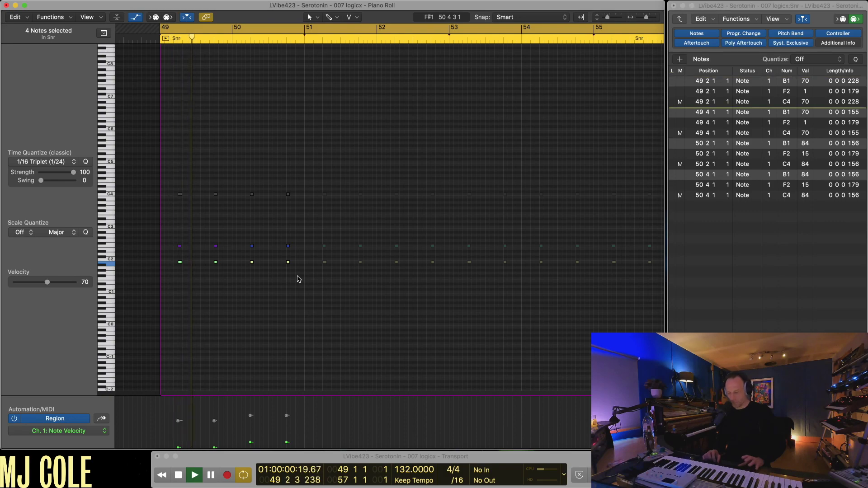
Inspect the Snr track's Pro-Q 3 equaliser, compare the sound bypassed and enabled, and close the plug-in.
key(super+1)
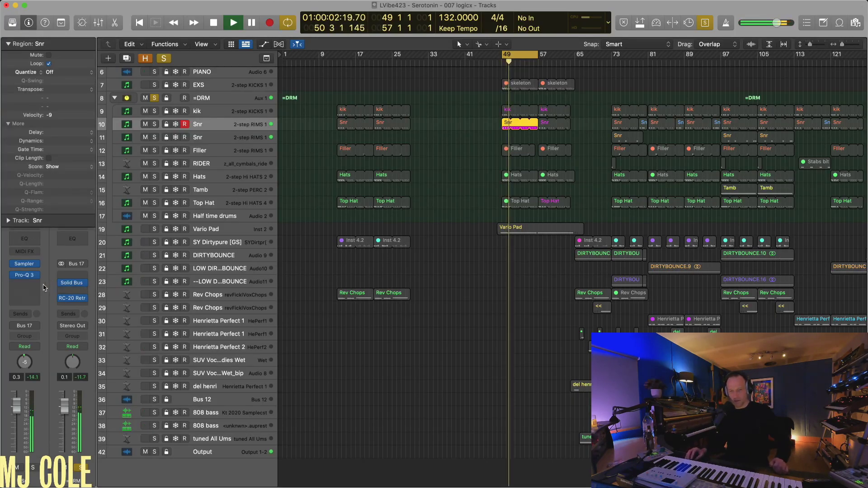
click(25, 275)
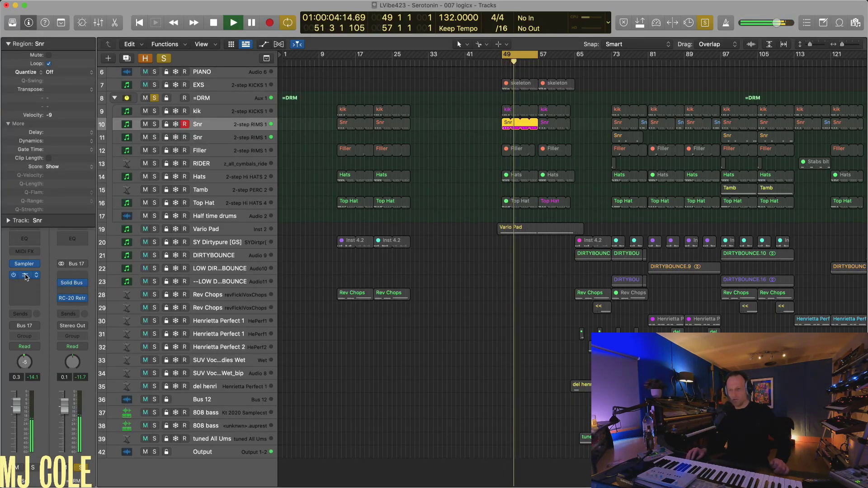
drag(429, 116, 463, 152)
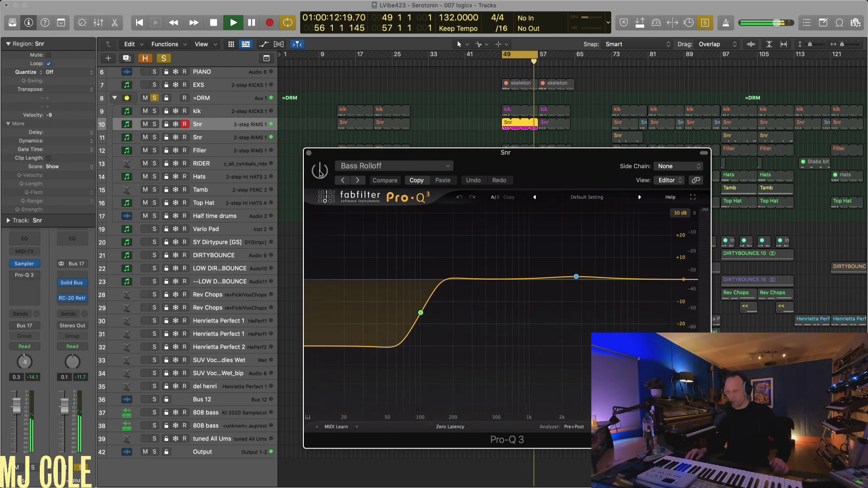
mouse_move(577, 278)
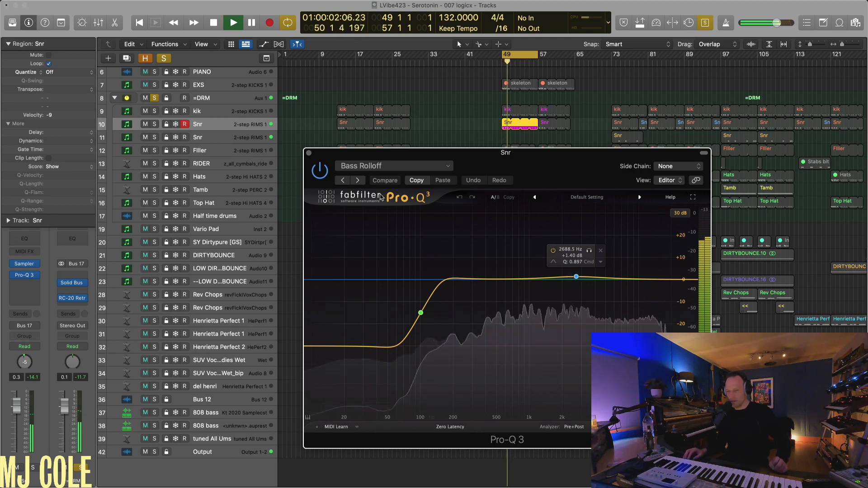
click(309, 153)
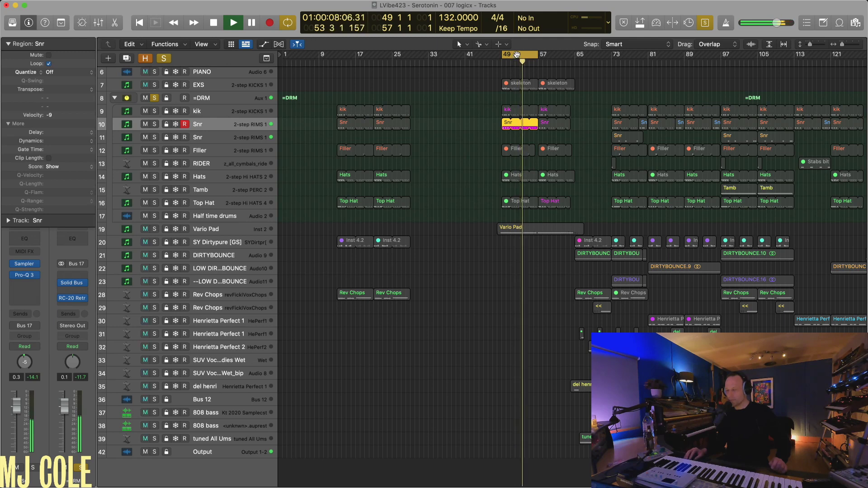
Move the cycle to bars 73 to 81, select the Snr region on track 11, and play it with solo mode off.
drag(517, 55, 630, 64)
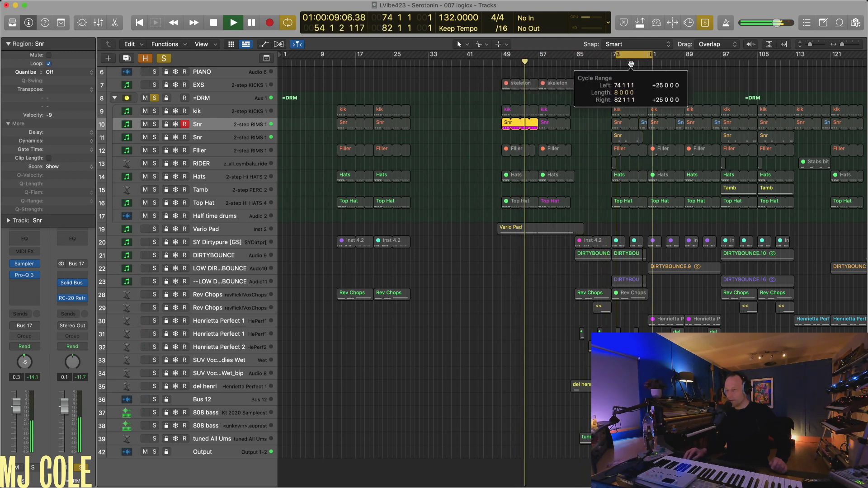
click(617, 139)
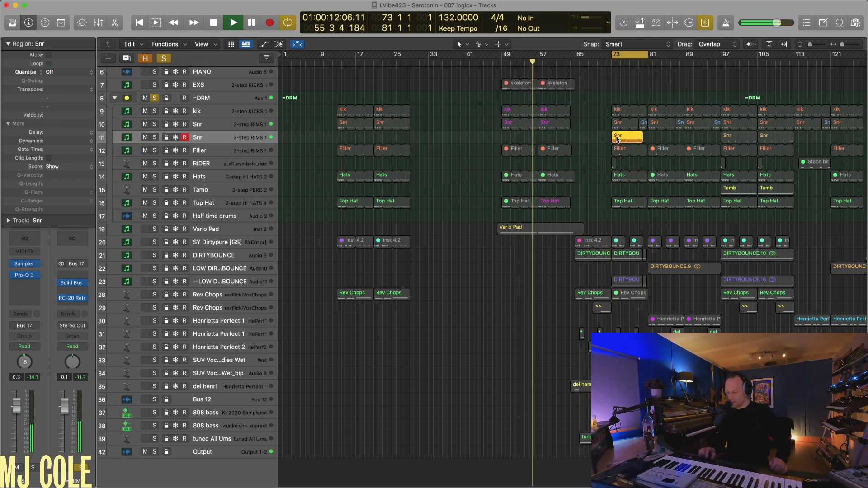
key(shift+space)
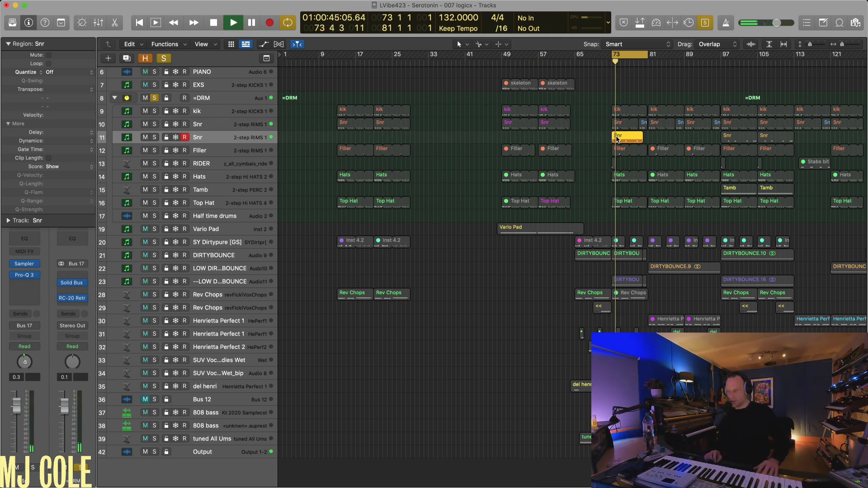
key(ctrl+s)
key(shift+space)
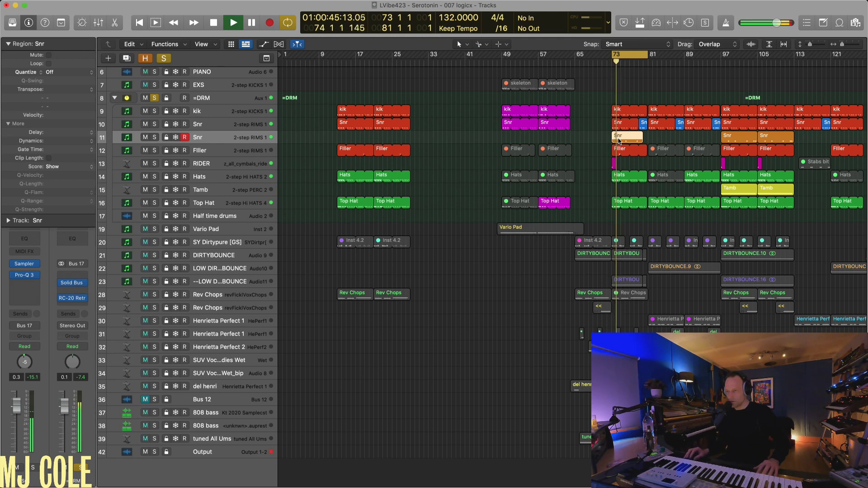
Examine the notes of the Snr region on track 11, and check that track's Pro-Q 3 equaliser with solo mode on.
double_click(620, 141)
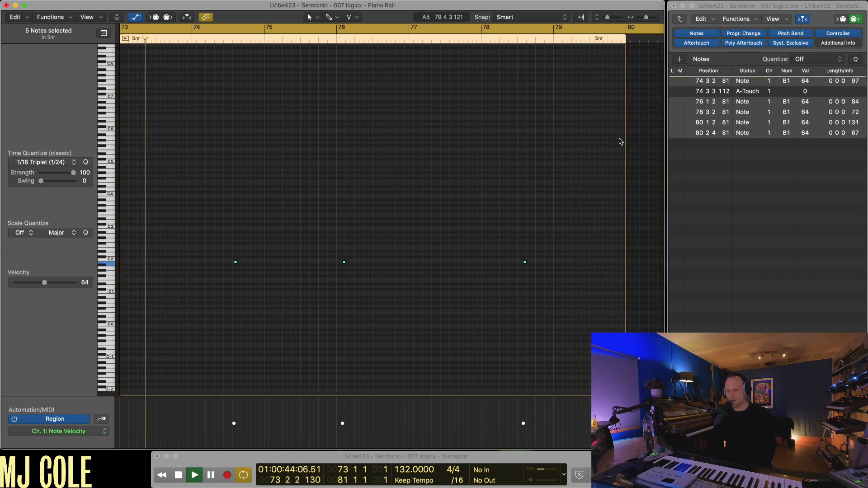
key(1)
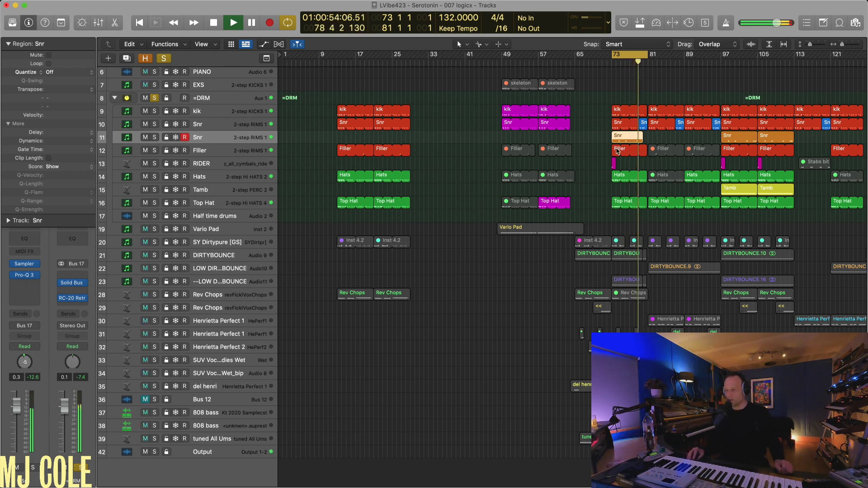
key(ctrl+s)
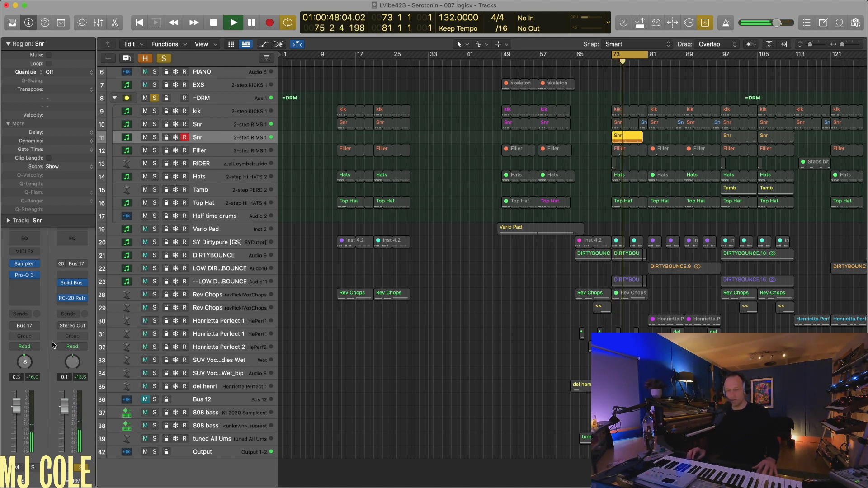
click(24, 277)
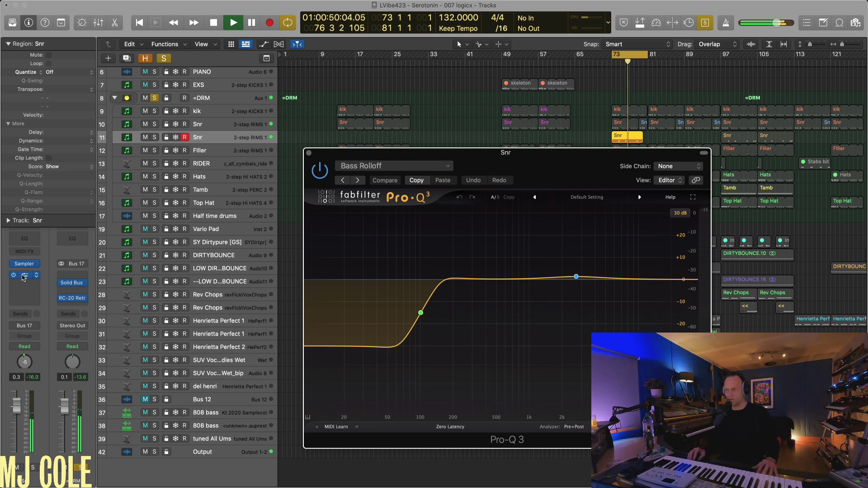
click(308, 153)
Open the Filler region at bars 73 to 81 in the Piano Roll and replay it from the start.
click(620, 150)
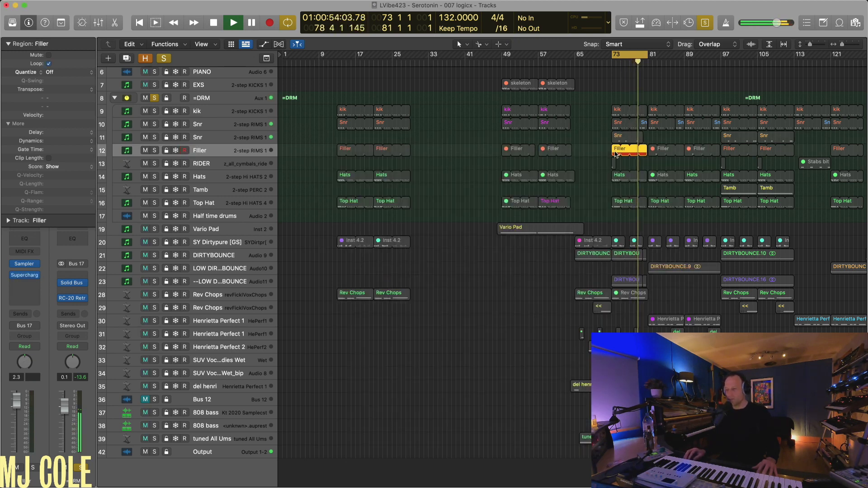
double_click(615, 153)
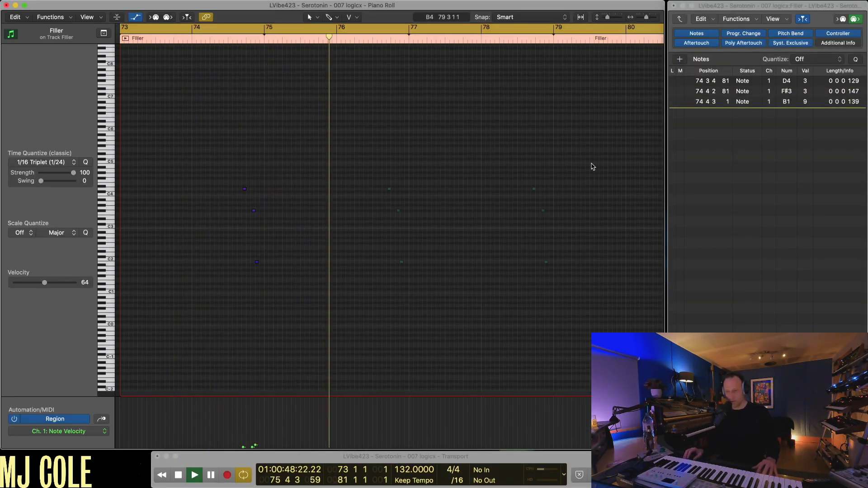
key(Return)
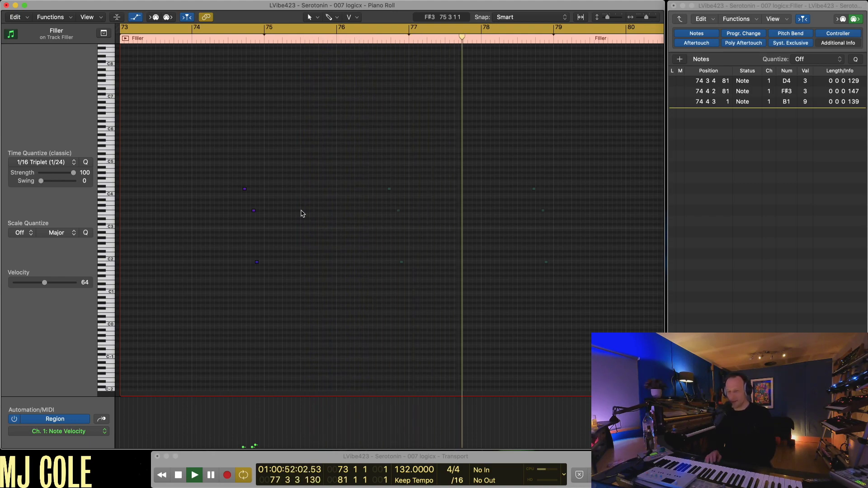
Open the Filler track's Sampler from the arrangement and display its key mapping and zone waveform.
key(super+1)
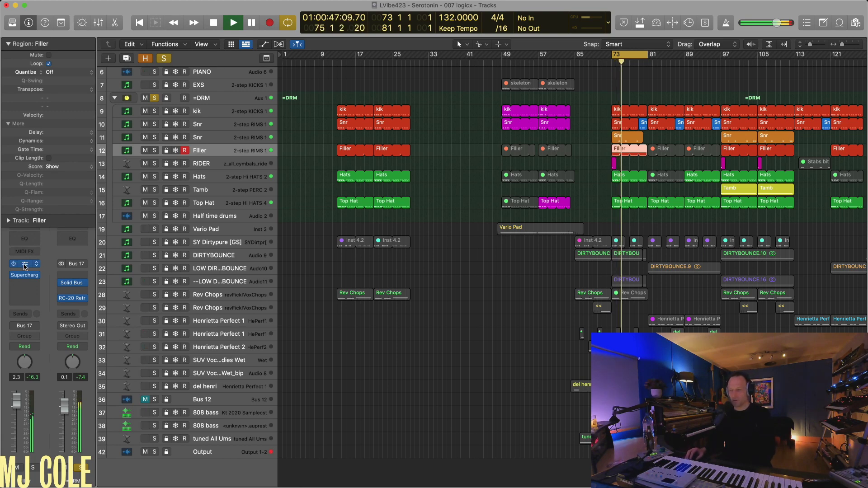
key(v)
drag(475, 132, 391, 78)
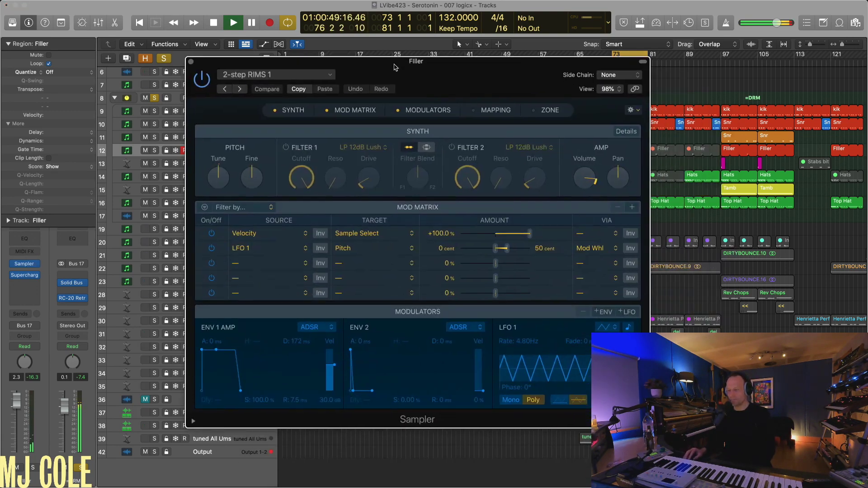
click(496, 110)
click(549, 111)
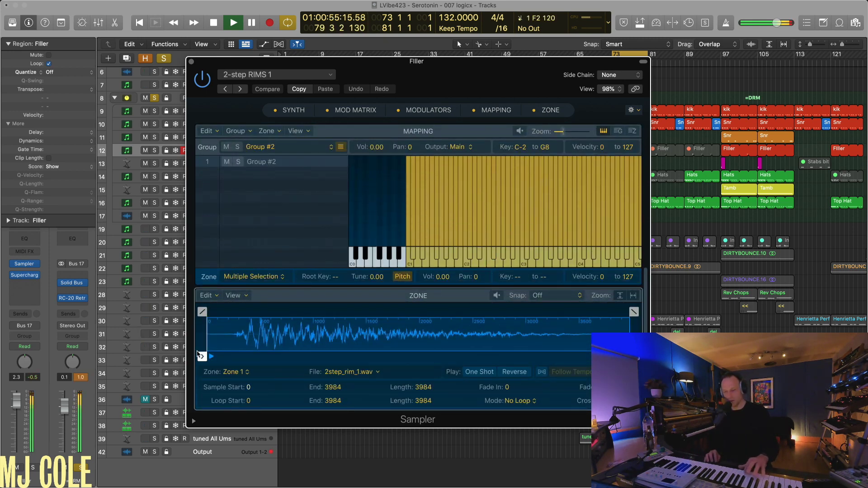
Stop playback and set the loop start of the Sampler's Zone 1 to 270.
key(space)
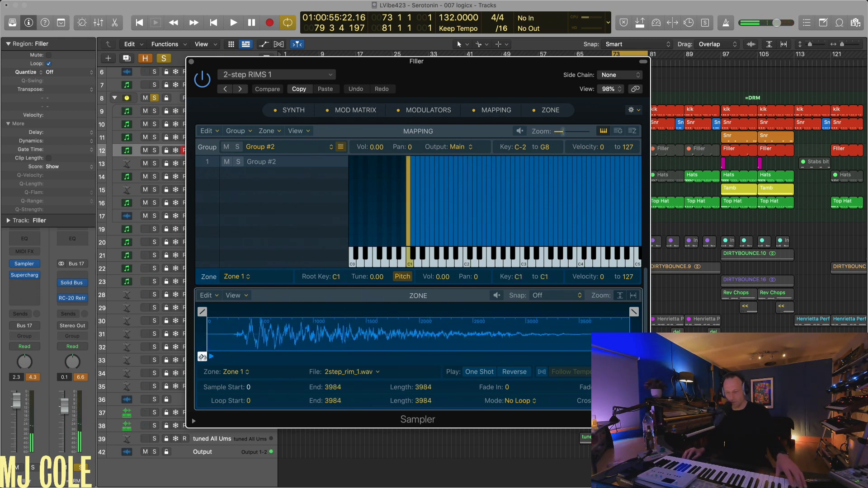
mouse_move(221, 357)
mouse_down()
mouse_move(238, 357)
mouse_move(202, 357)
mouse_up()
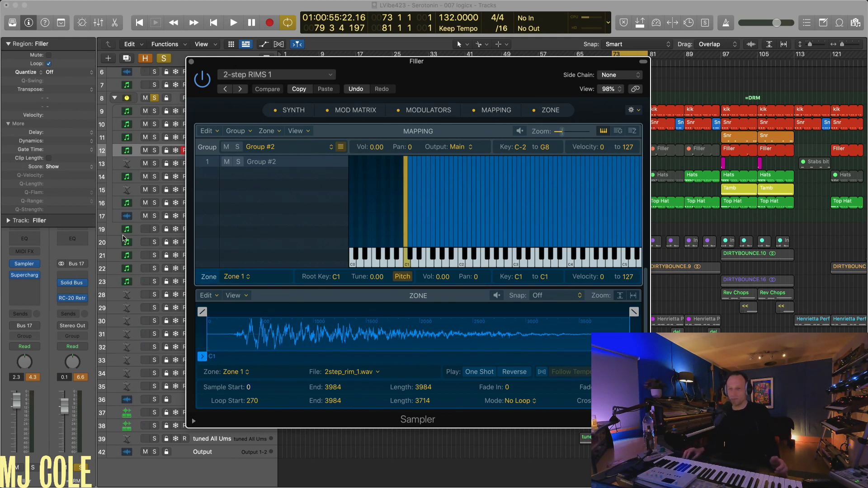
Close the Filler track's Sampler and play the RIDER region at bar 73 in solo.
click(192, 62)
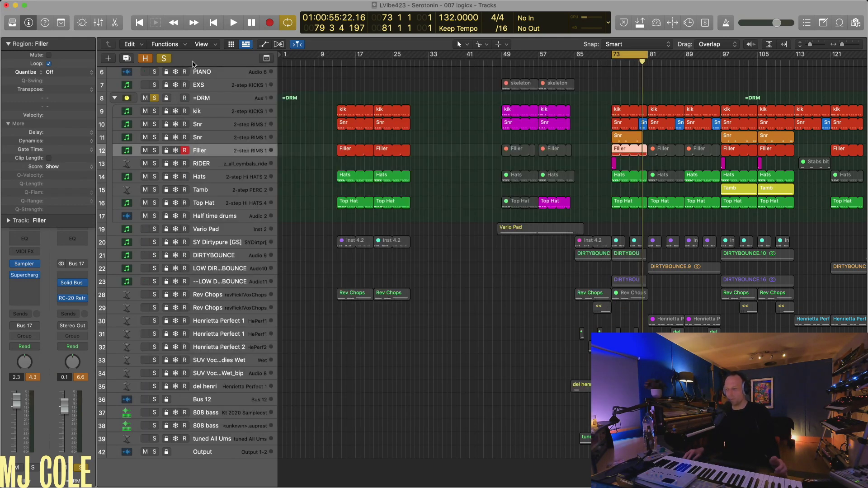
key(space)
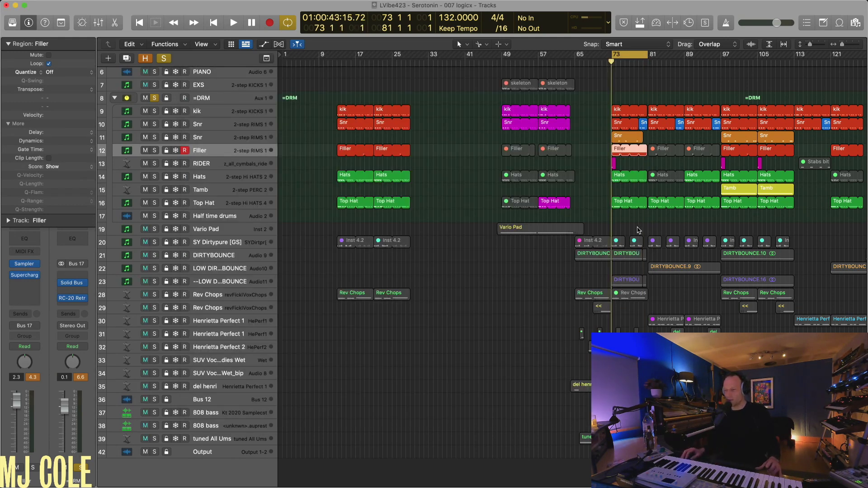
click(606, 167)
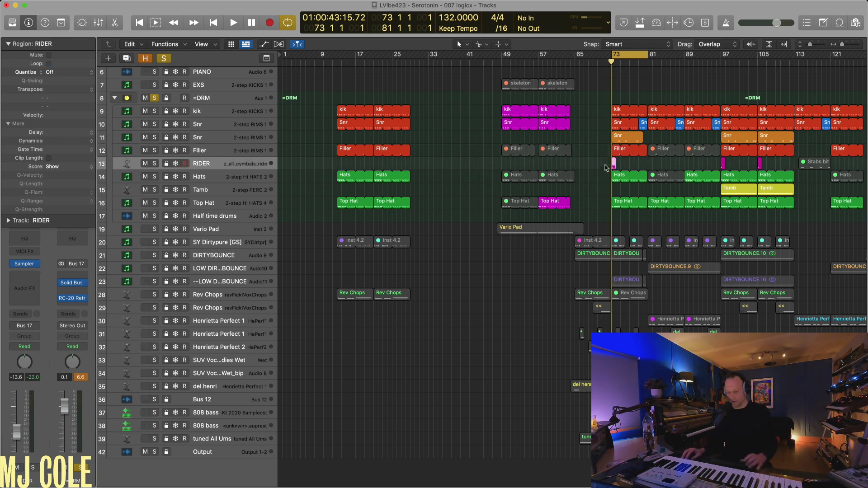
key(space)
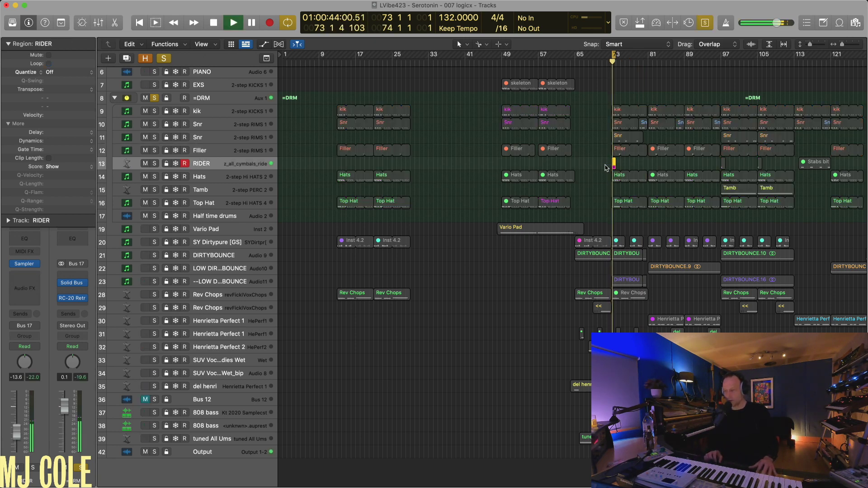
key(space)
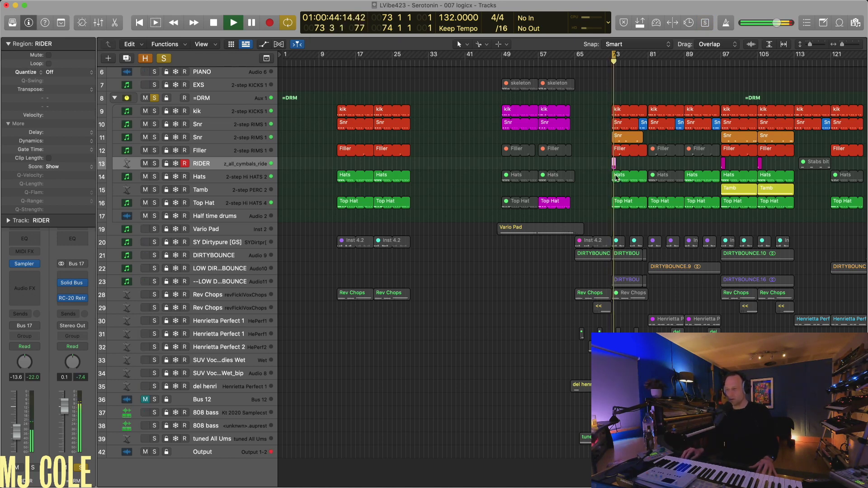
Set the cycle range to bars 73 to 81 and replay the Hats region there in solo.
drag(614, 54, 647, 75)
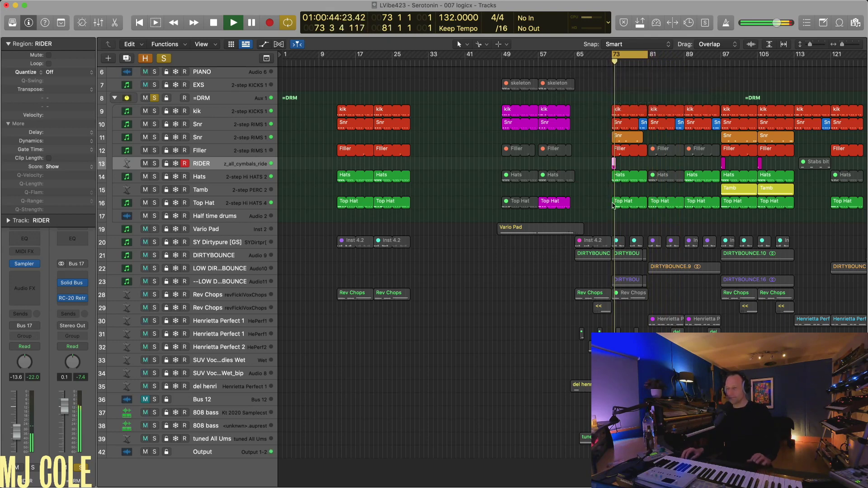
click(613, 178)
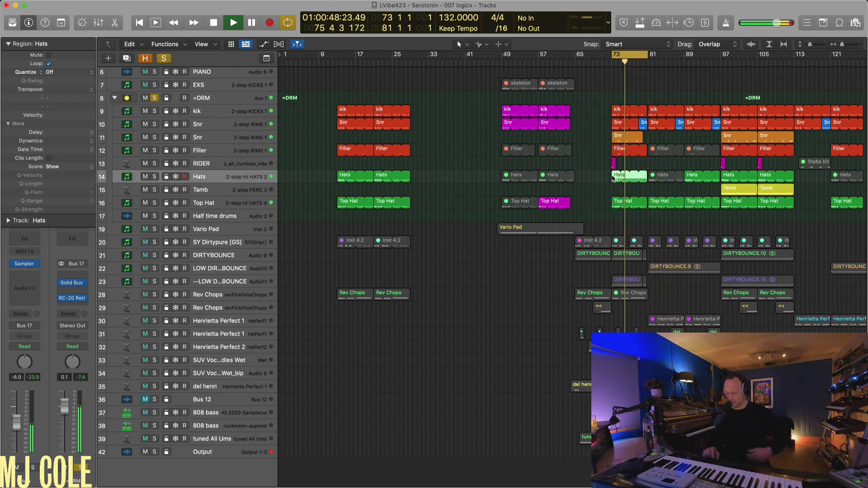
key(space)
key(ctrl+s)
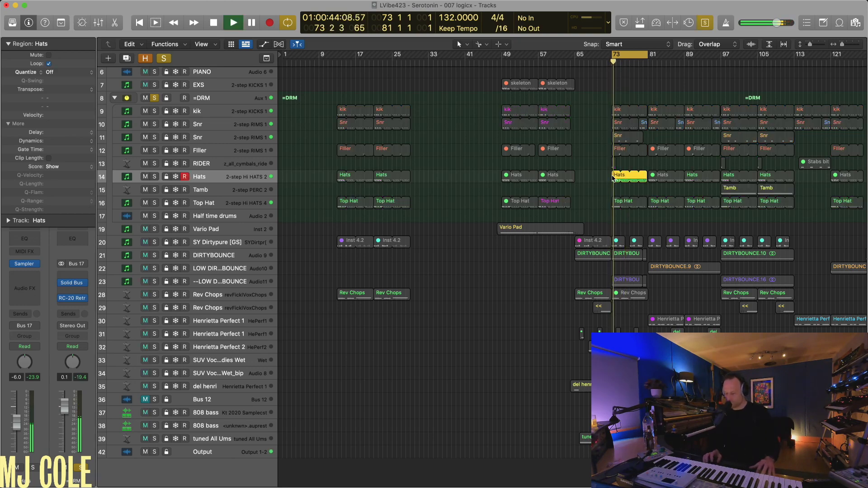
Examine the Hats region's notes from bar 73 in the Piano Roll, then return to the arrangement.
key(2)
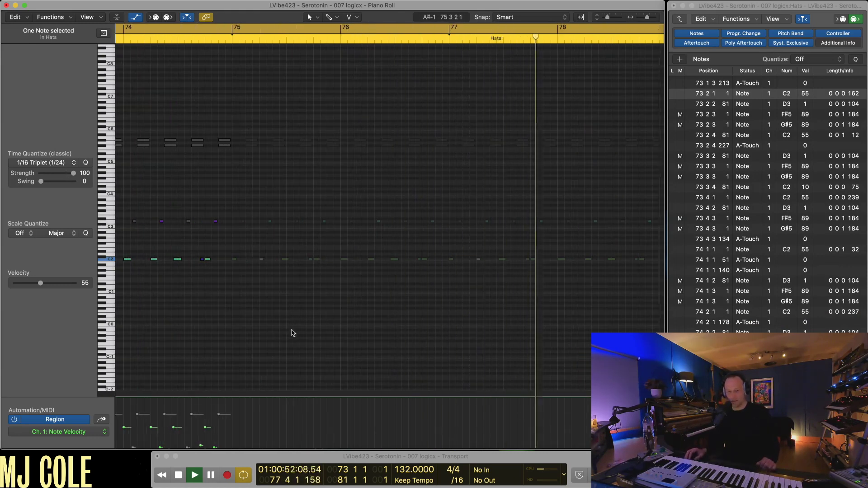
scroll(299, 334, left, 10)
key(Return)
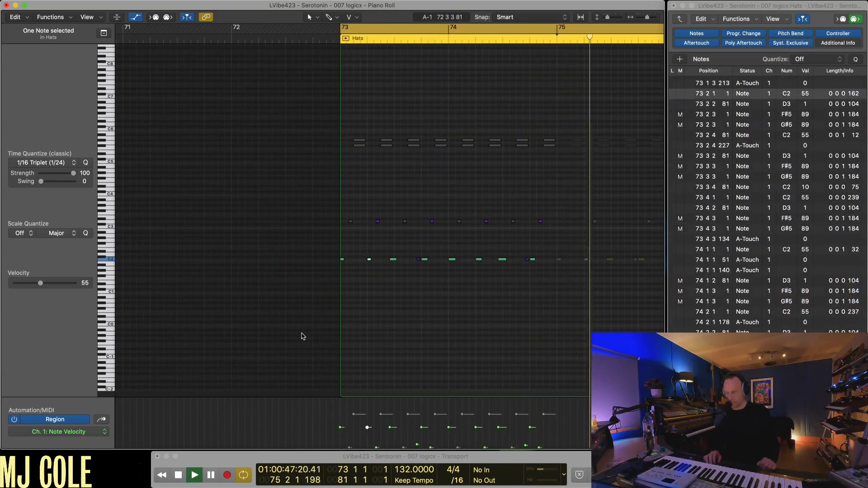
key(super+1)
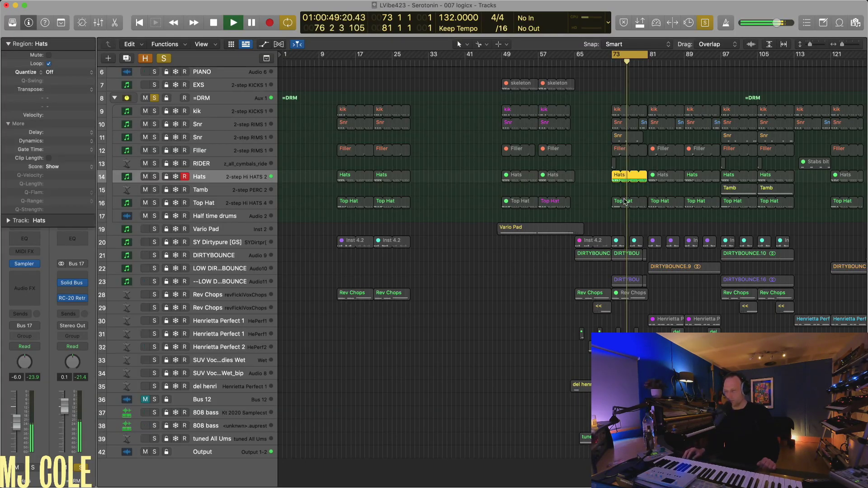
key(super+grave)
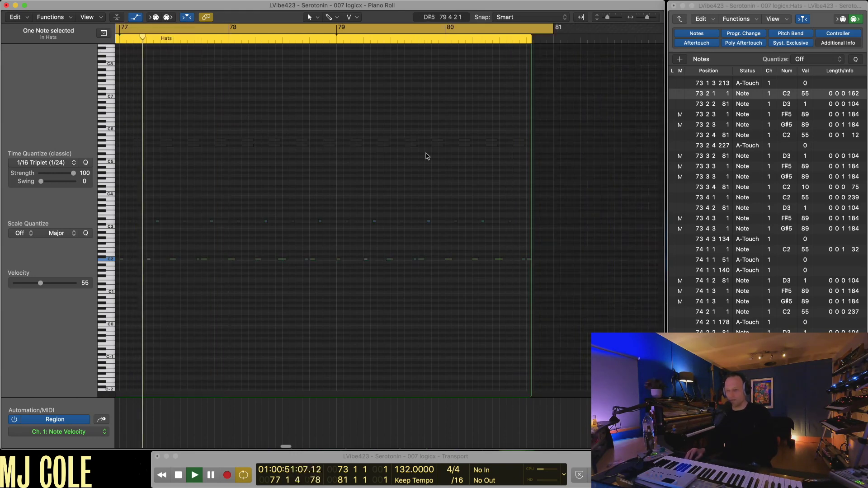
scroll(424, 196, left, 10)
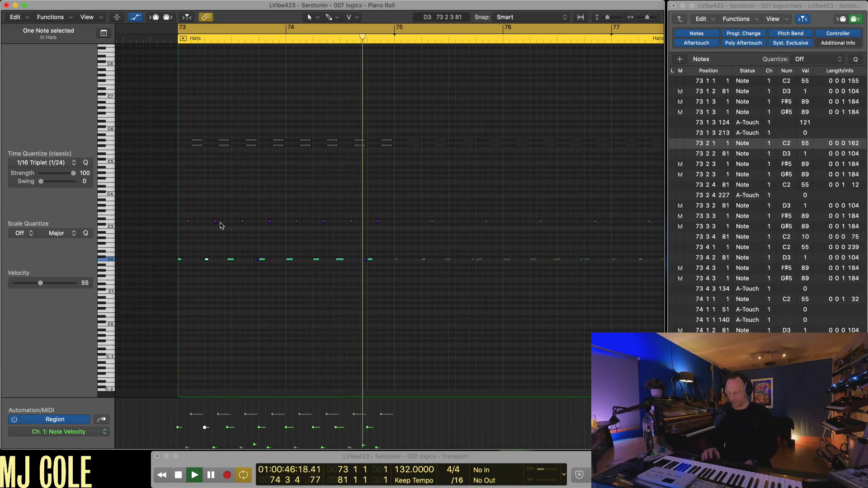
key(super+1)
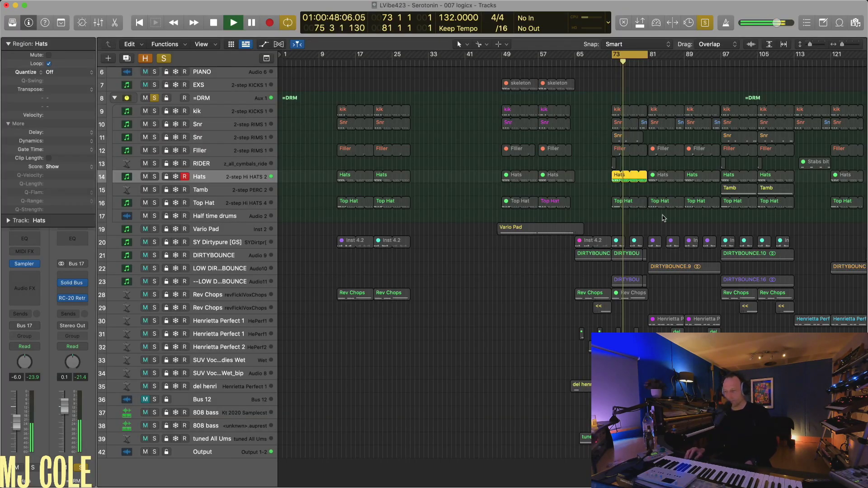
Play the Top Hat region at bars 73 to 81 in solo and check its notes in the Piano Roll.
click(624, 206)
key(space)
key(space)
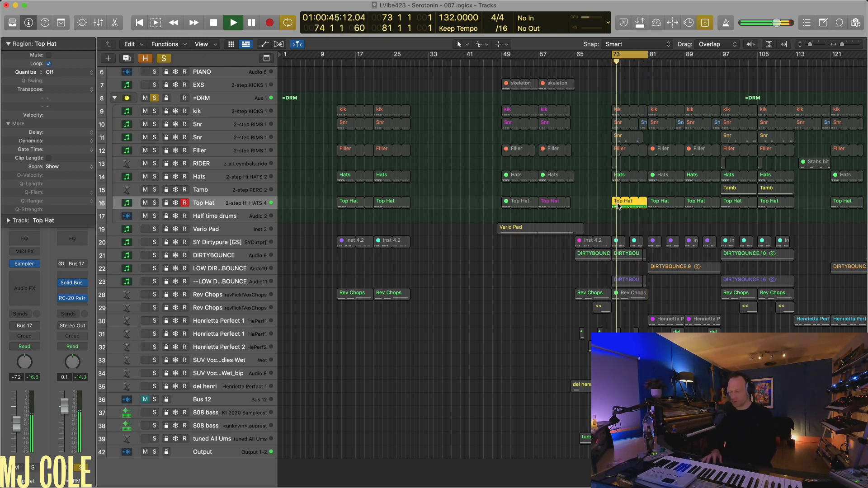
key(2)
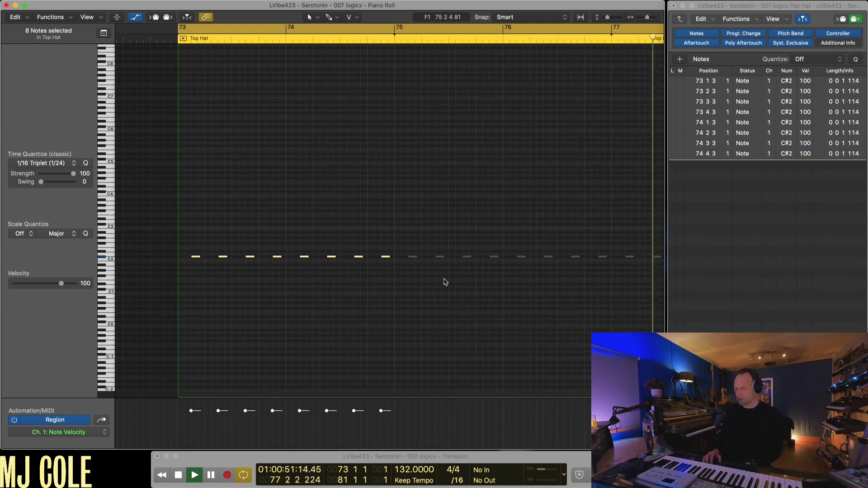
key(1)
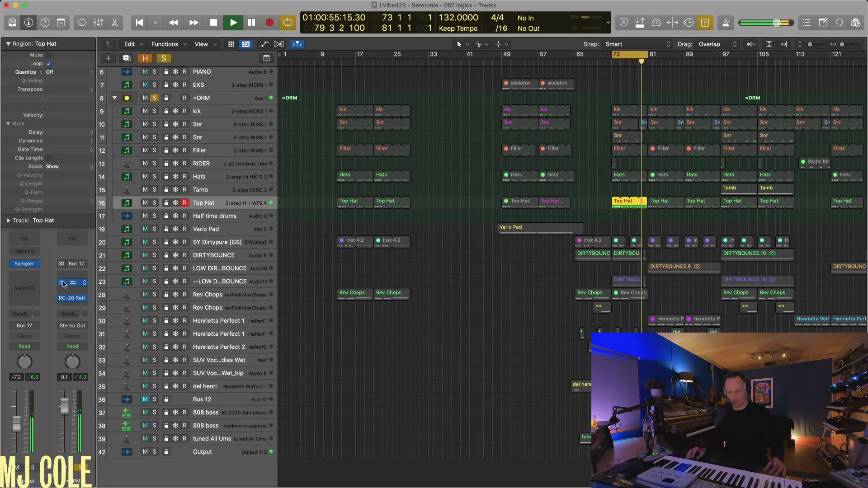
Add the Hats, Filler, kik and both Snr regions starting at bar 73 to the soloed Top Hat region, one layer at a time.
shift+click(618, 176)
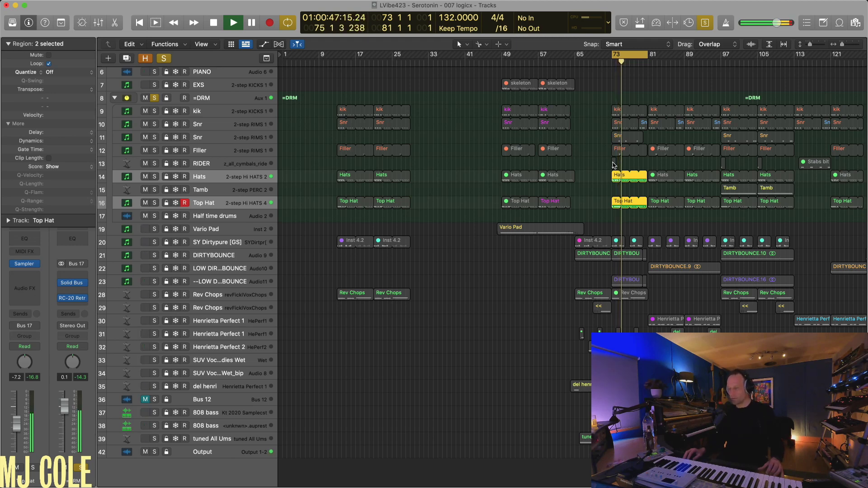
shift+click(616, 155)
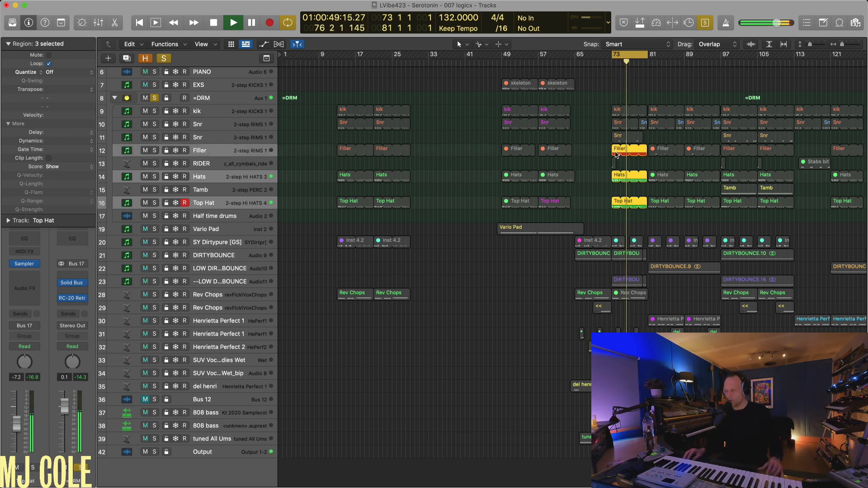
key(super+Right)
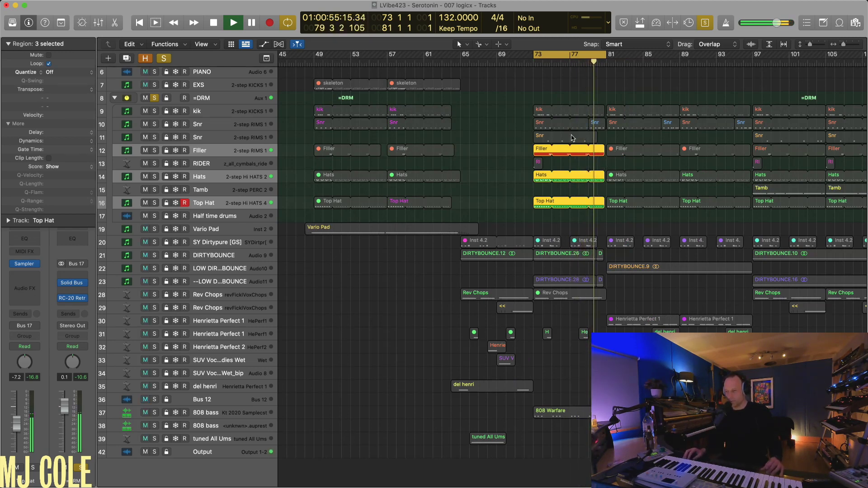
shift+click(538, 110)
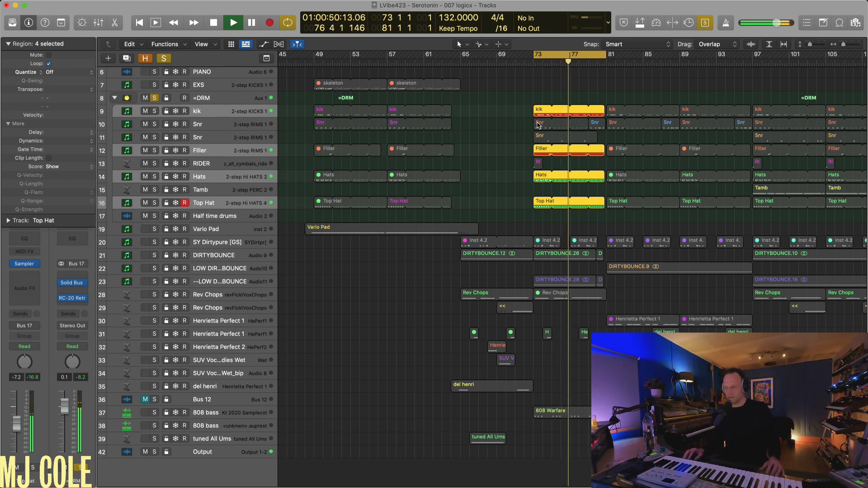
shift+click(539, 126)
shift+click(539, 137)
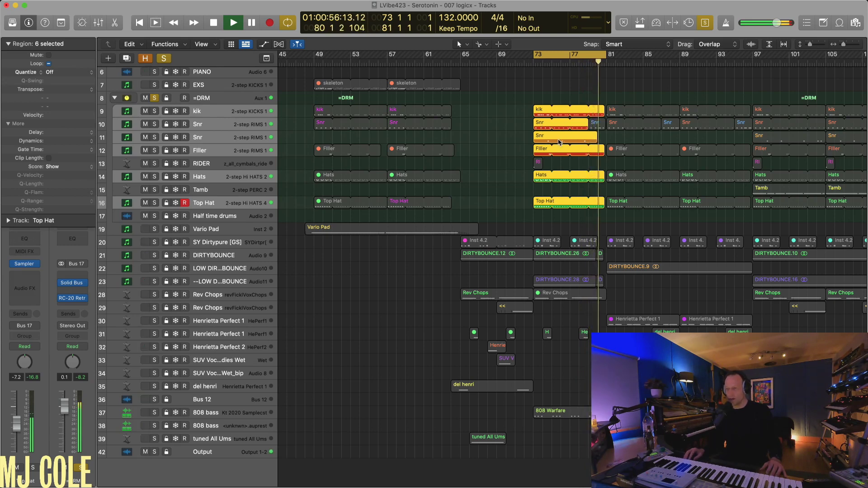
Select the =DRM track stack and play its whole drum group with solo mode off.
key(super+Up)
key(super+Left)
key(super+Up)
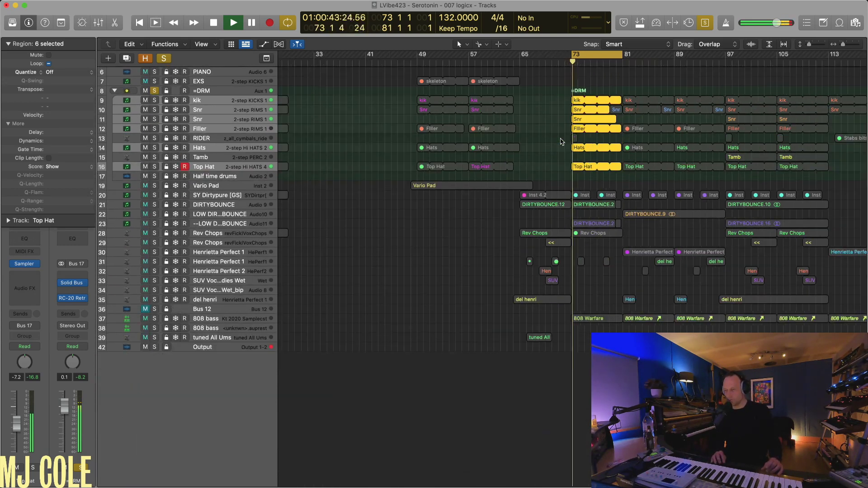
click(225, 92)
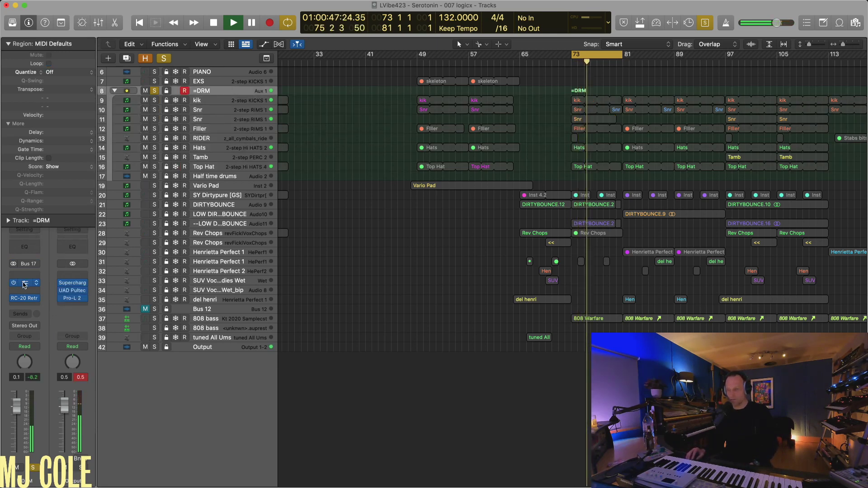
click(389, 101)
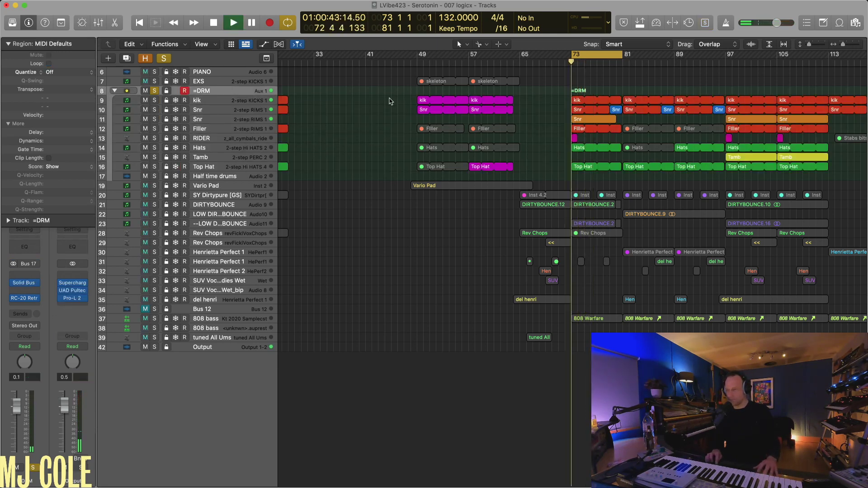
Inspect the Solid Bus Comp settings on the =DRM channel and close the plug-in.
click(26, 283)
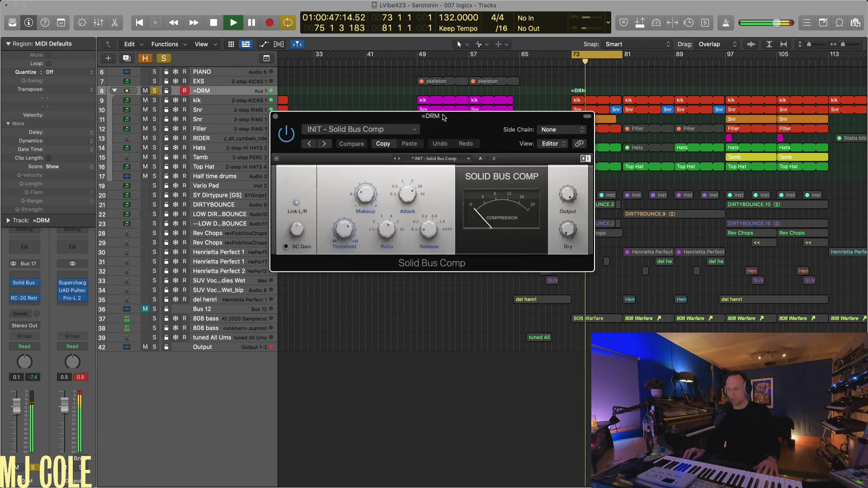
drag(443, 117, 489, 195)
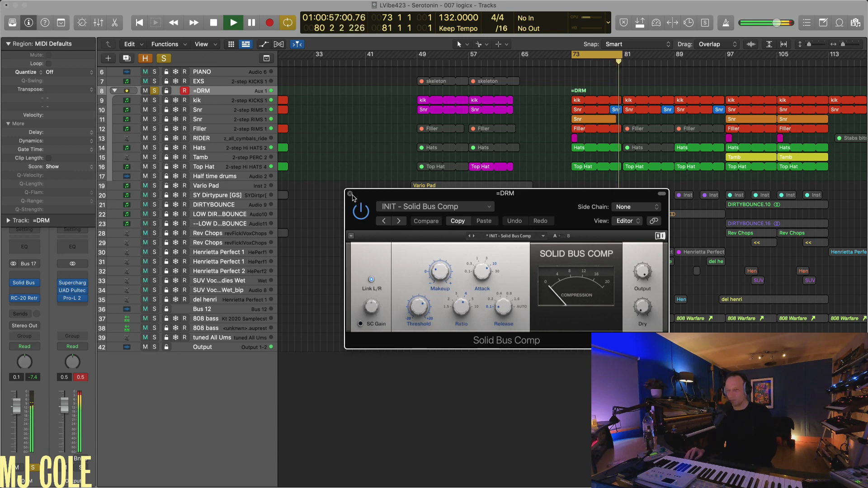
click(350, 194)
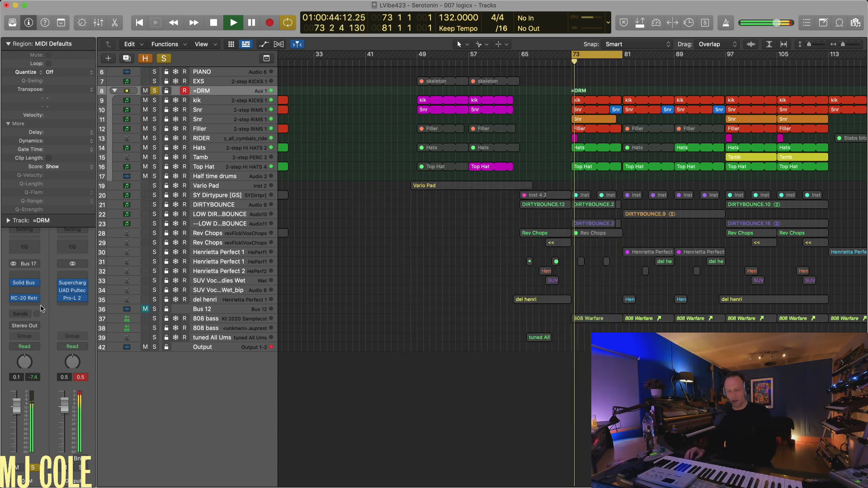
Inspect the RC-20 Retro Color on the =DRM channel, comparing the drums with its Space module off and on, and close it.
mouse_move(25, 299)
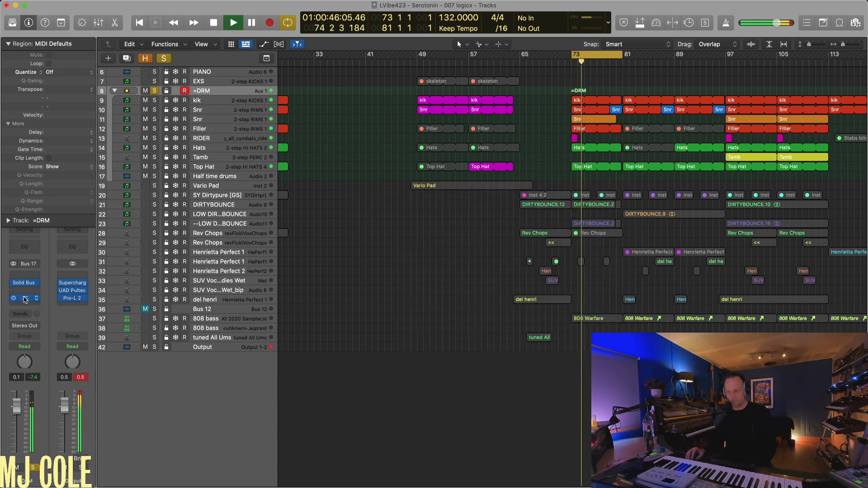
click(24, 300)
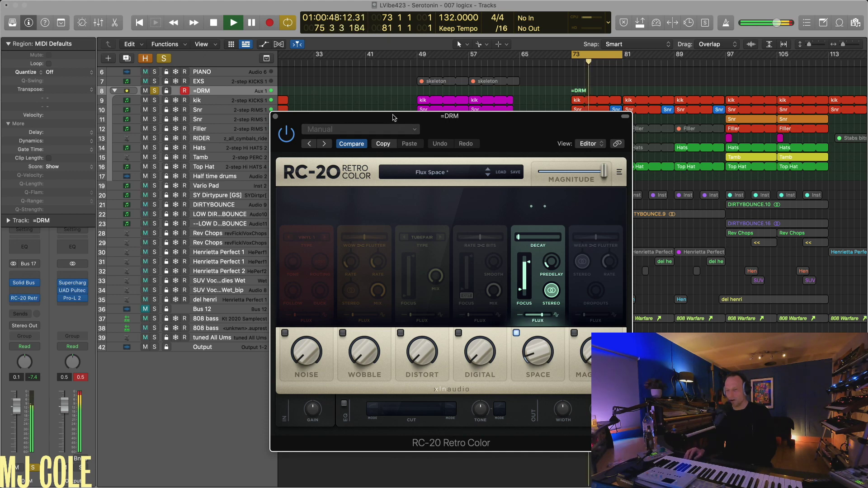
drag(397, 121, 397, 92)
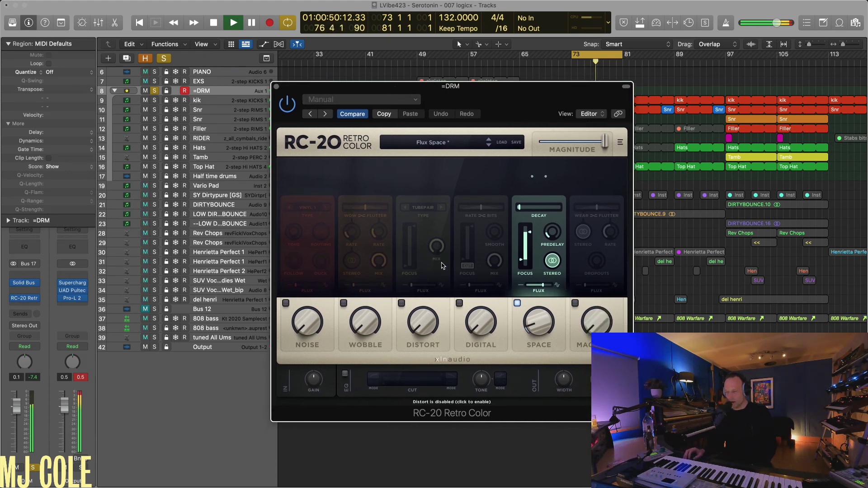
click(517, 303)
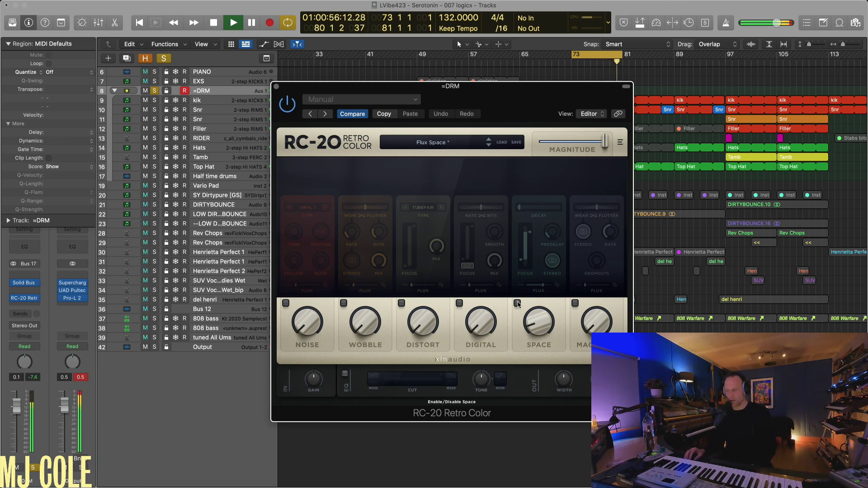
click(517, 303)
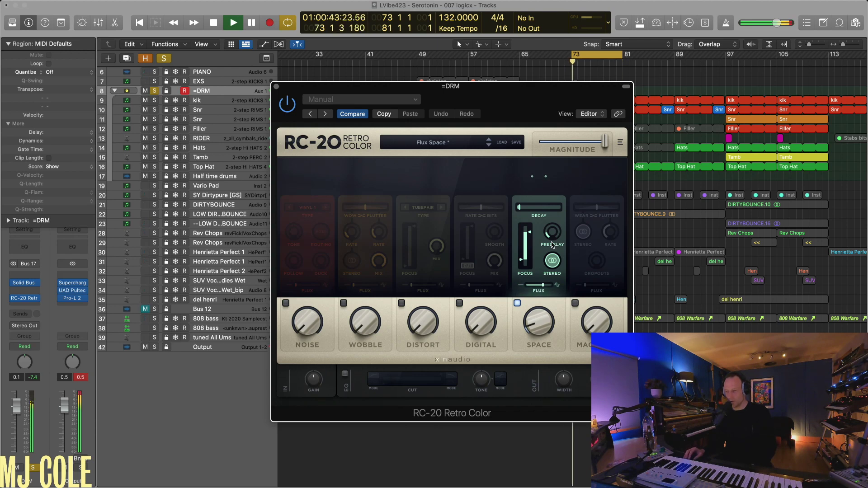
click(277, 88)
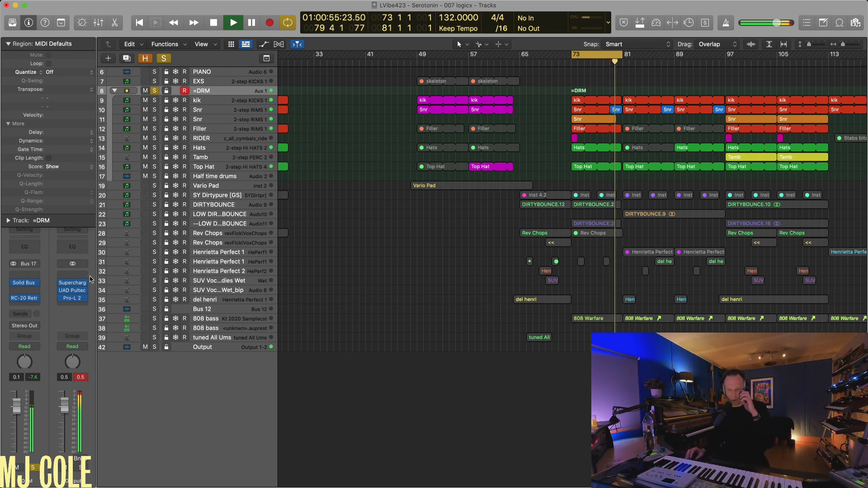
Inspect the Supercharger GT settings on the Output channel and close the plug-in.
click(74, 284)
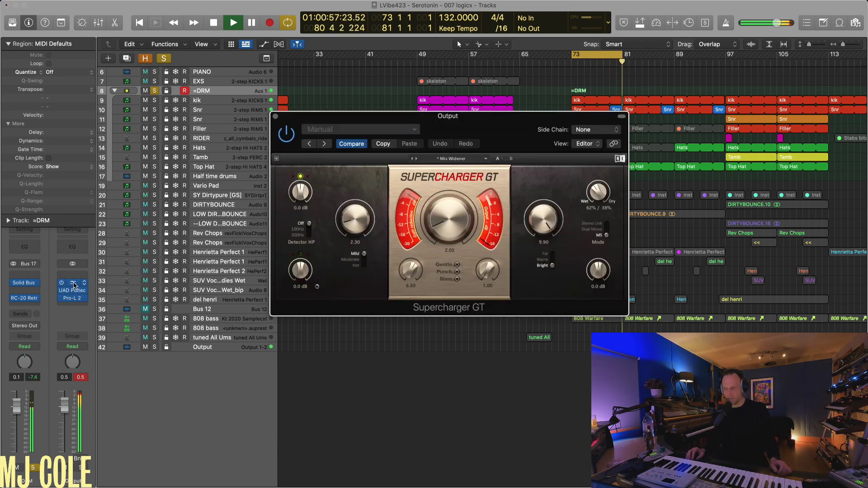
drag(441, 120, 542, 156)
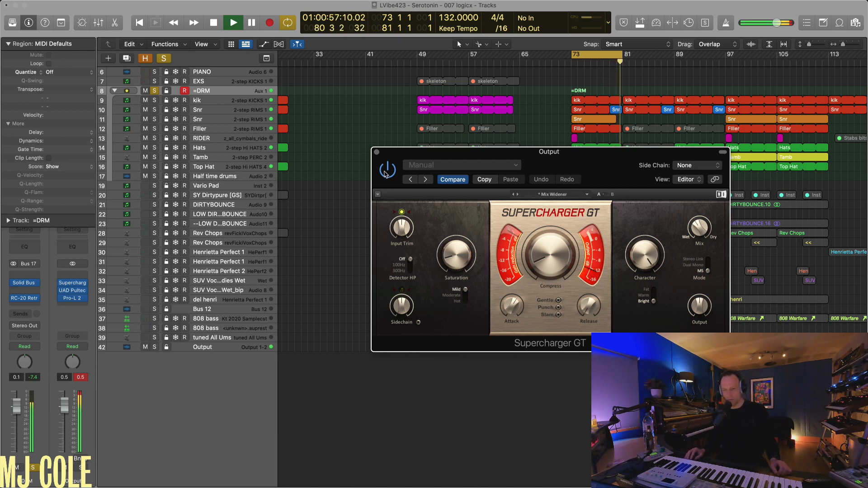
click(377, 153)
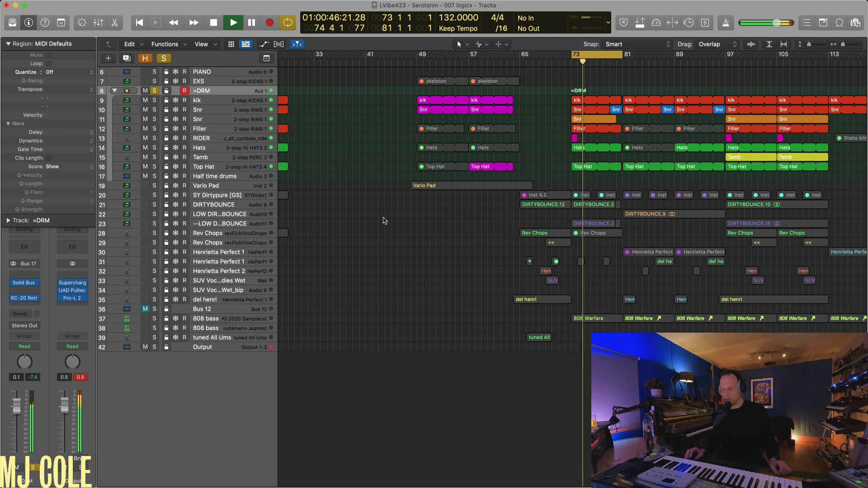
Turn off the =DRM solo and play the DIRTYBOUNCE track's regions at bar 73 in solo mode.
click(154, 91)
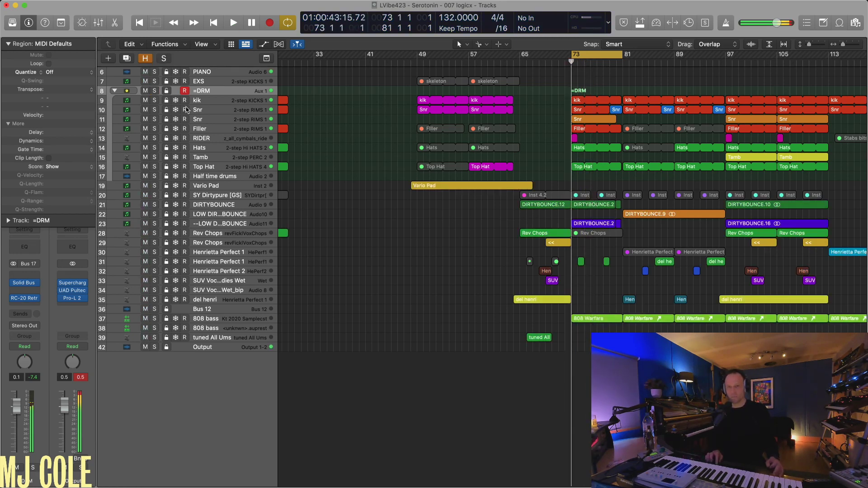
click(234, 205)
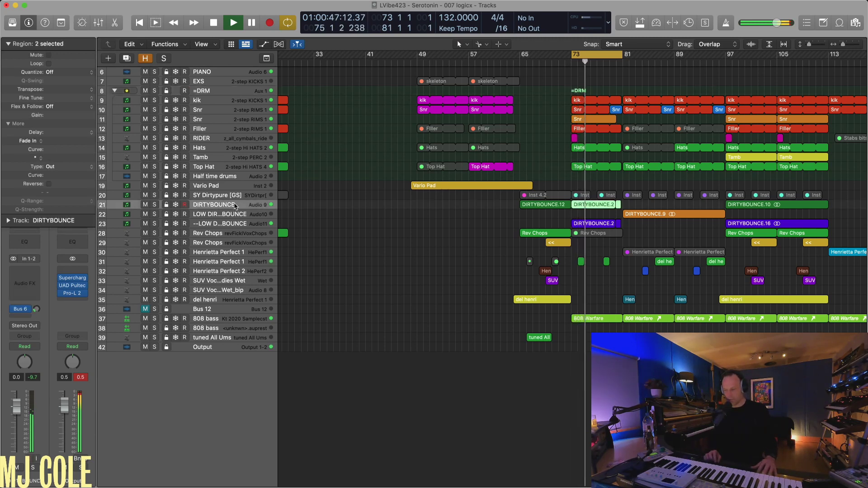
key(space)
key(space)
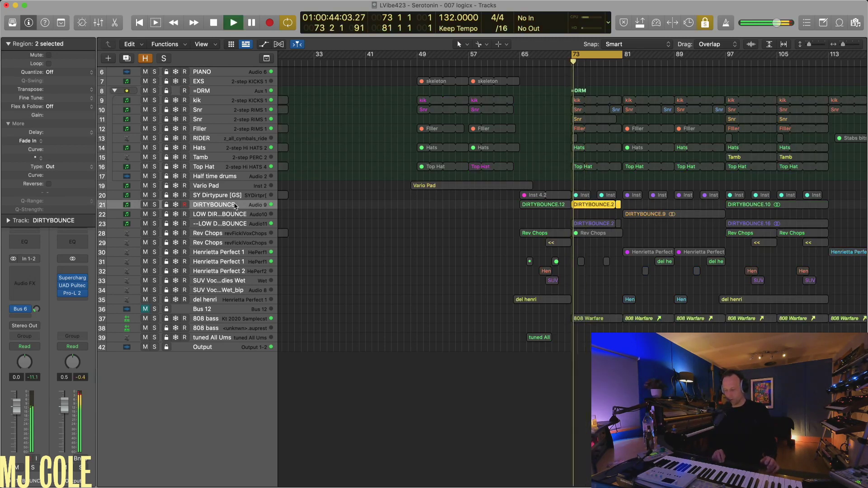
key(ctrl+s)
Reveal the hidden tracks and bring the synth layers around DIRTYBOUNCE into view.
key(z)
key(h)
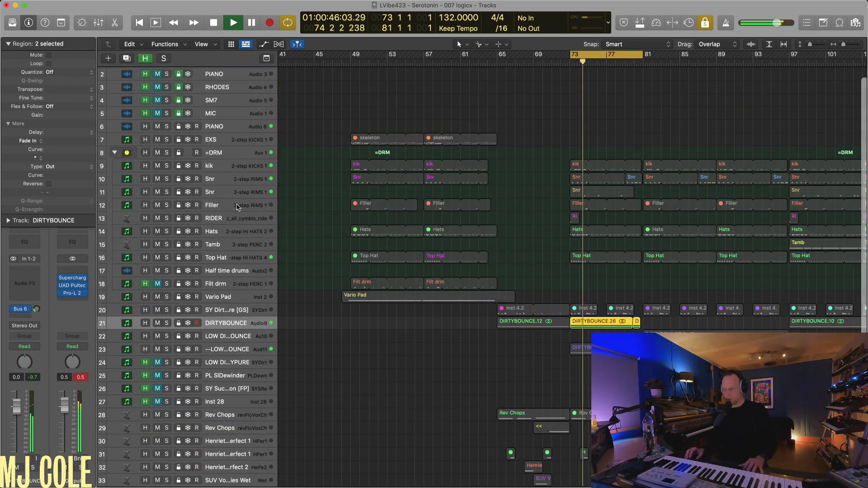
scroll(572, 318, down, 5)
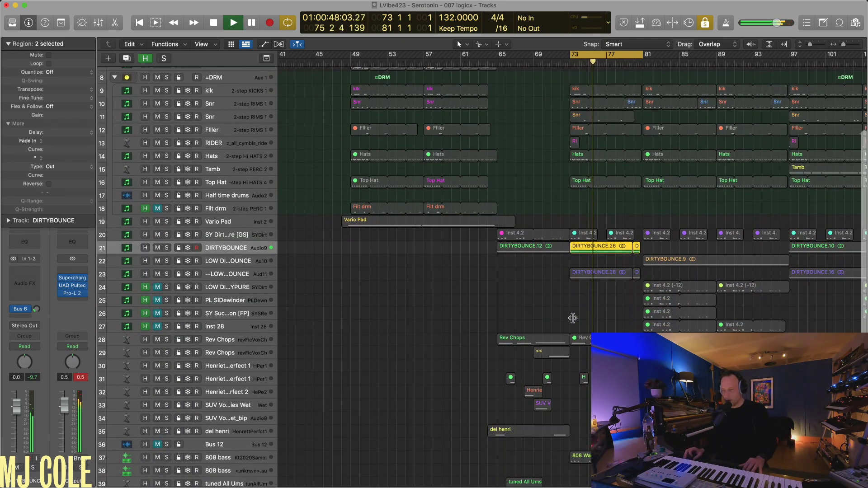
scroll(647, 275, down, 2)
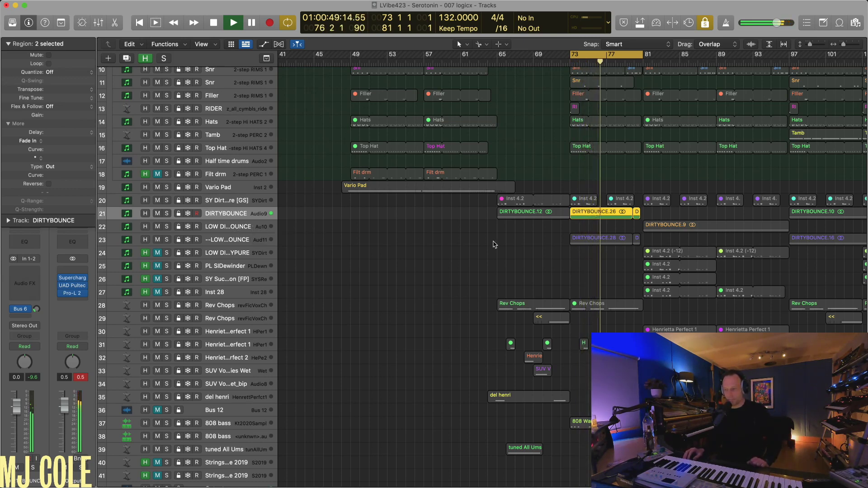
Unmute the first Inst 4.2 (-12) region on LOW DIRTYPURE, set the cycle range to bars 81 to 89 and turn off solo mode.
click(220, 254)
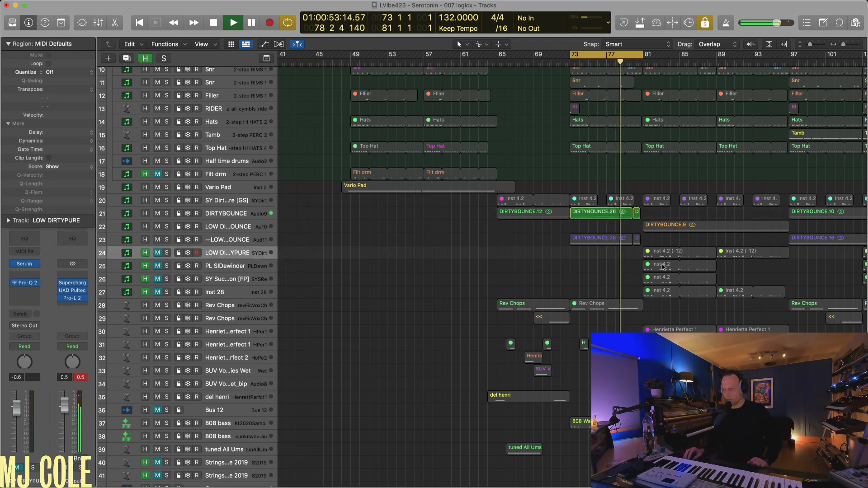
click(673, 254)
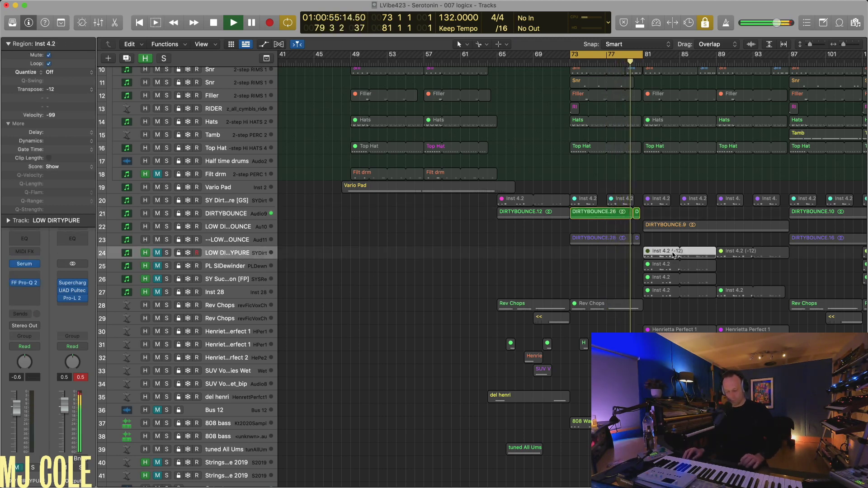
key(ctrl+m)
key(shift+super+period)
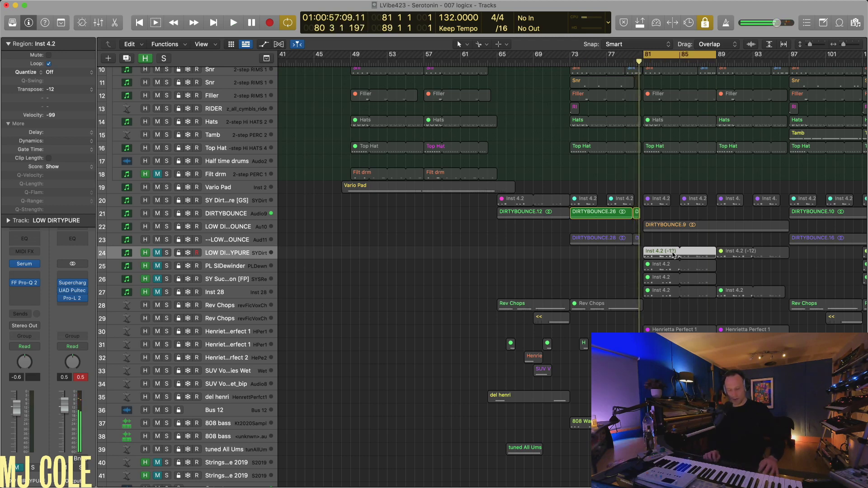
key(ctrl+s)
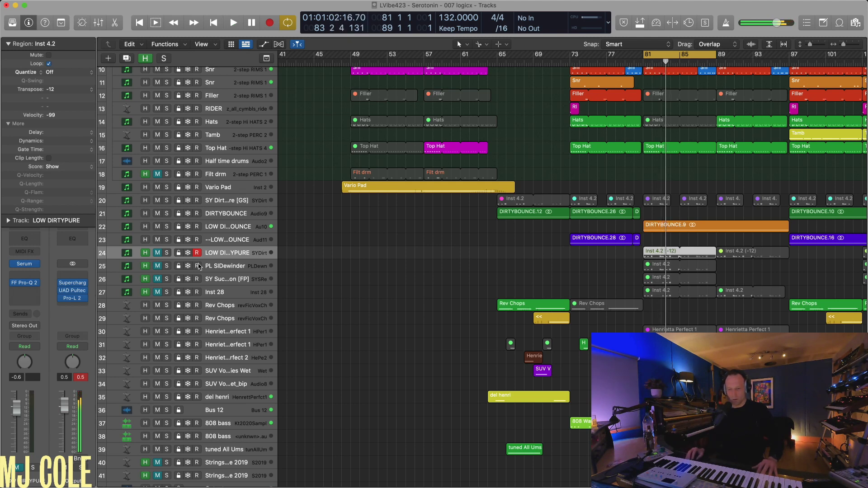
Solo the LOW DIRTYPURE track and play its region at bar 81 with the tracks enlarged.
click(167, 252)
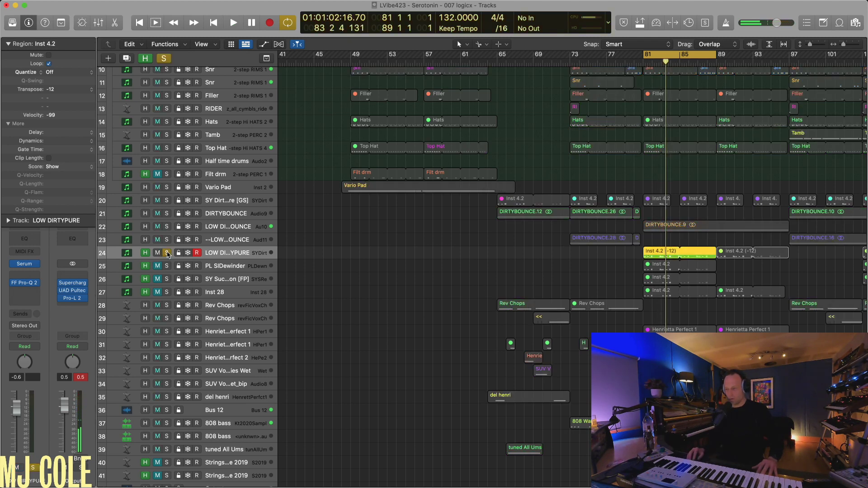
key(space)
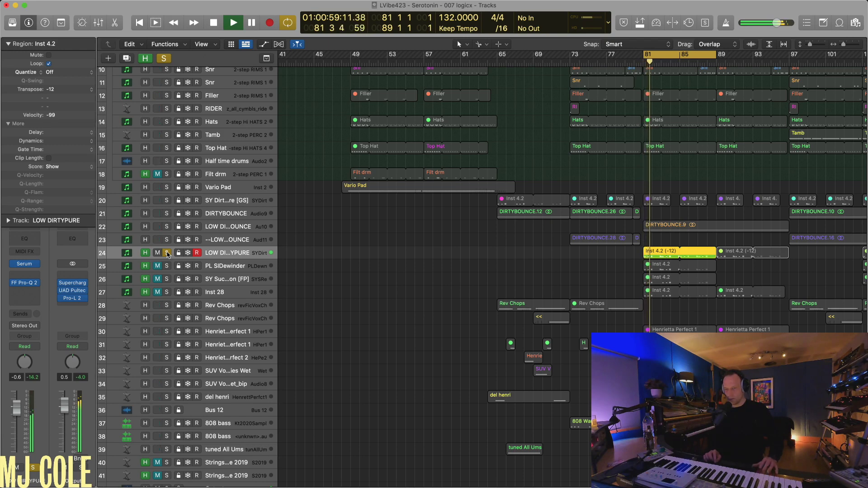
key(super+Right)
key(super+Down)
key(super+Down)
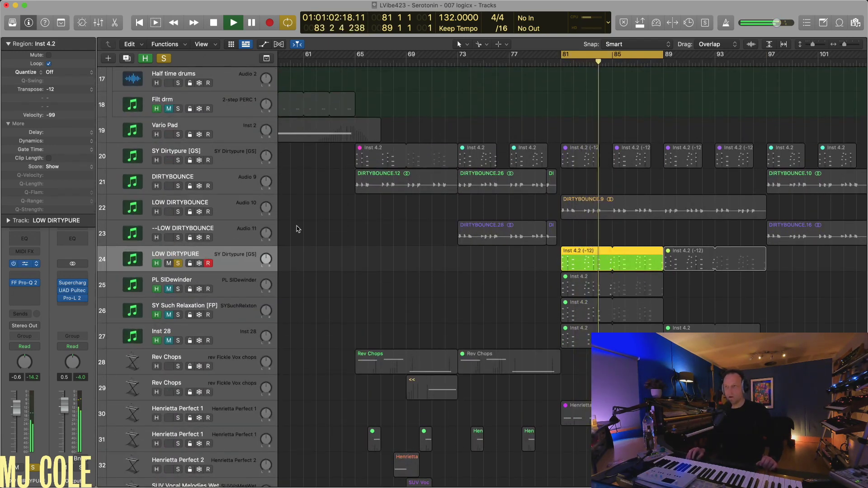
Inspect the SY Dirtypure [GS] Serum patch on LOW DIRTYPURE and close the plug-in.
key(v)
drag(447, 105, 403, 67)
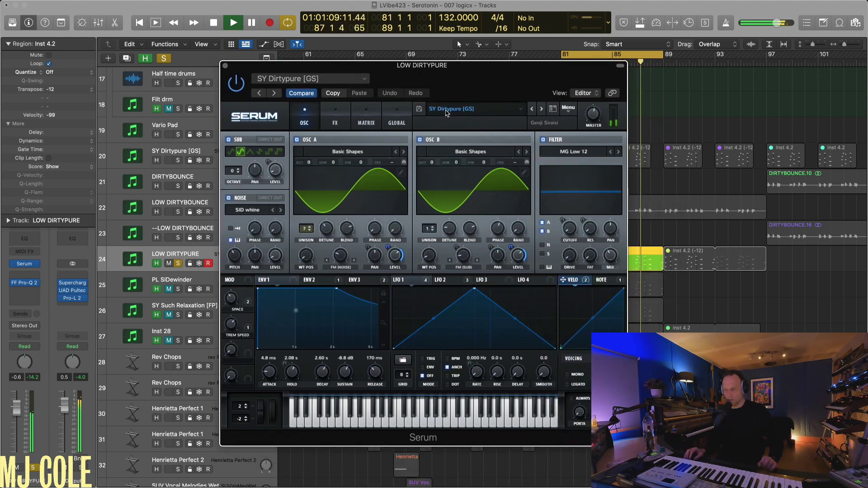
click(225, 66)
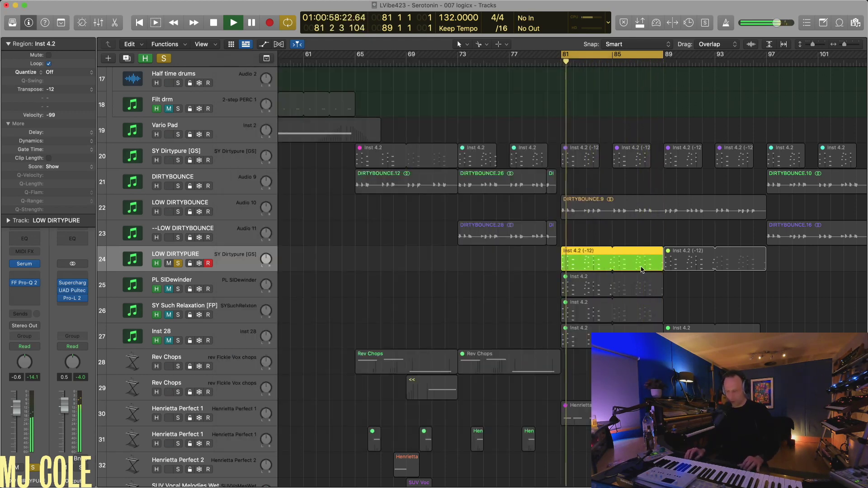
Unmute the Inst 4.2 region on PL SIDewinder and solo that track instead of LOW DIRTYPURE.
click(576, 283)
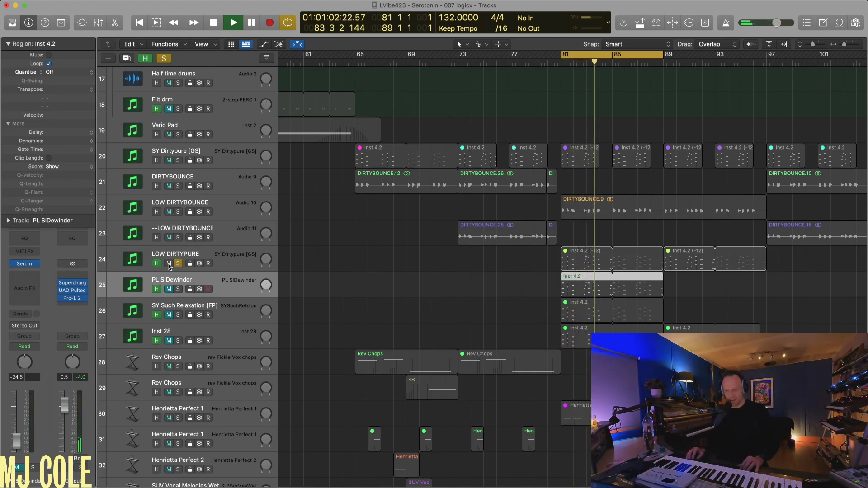
click(178, 290)
click(178, 263)
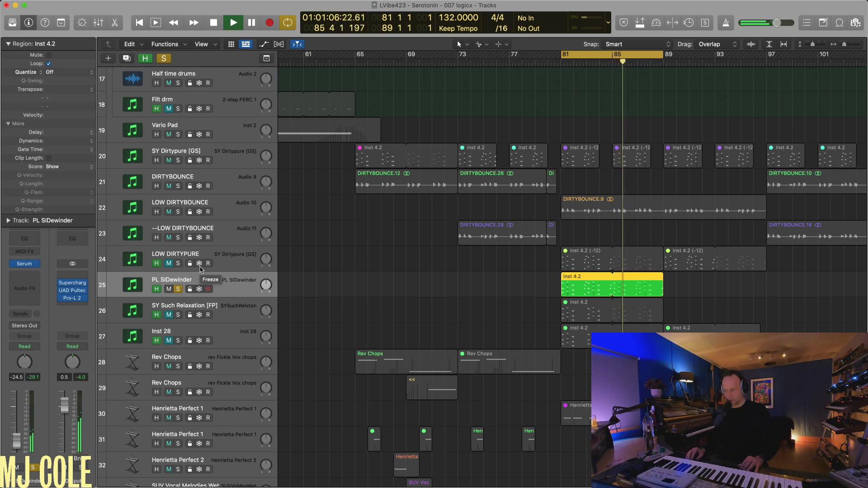
Inspect the PL SIDewinder patch in Serum and close the plug-in.
mouse_move(26, 266)
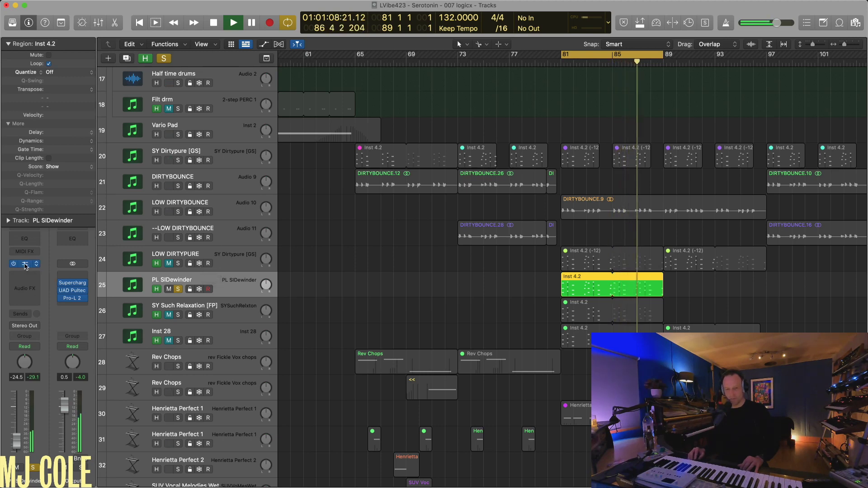
drag(496, 108, 403, 74)
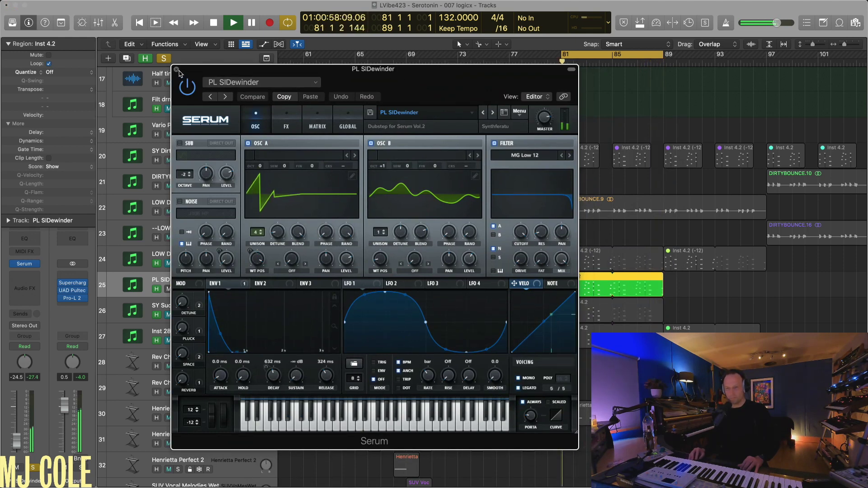
key(super+w)
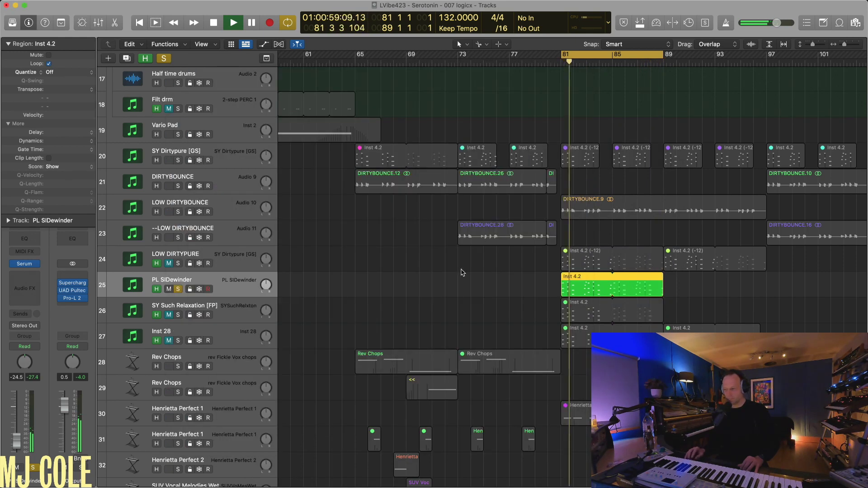
Unmute the Inst 4.2 region on SY Such Relaxation [FP] and solo that track instead of PL SIDewinder.
click(589, 310)
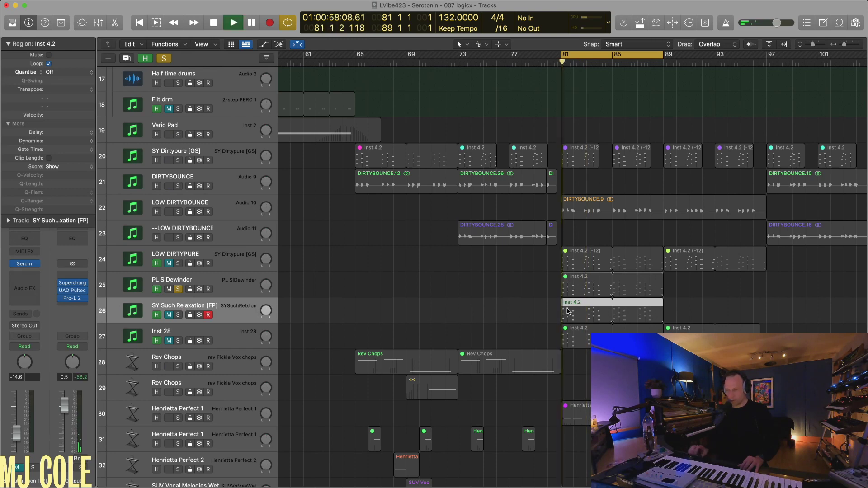
click(174, 315)
click(178, 315)
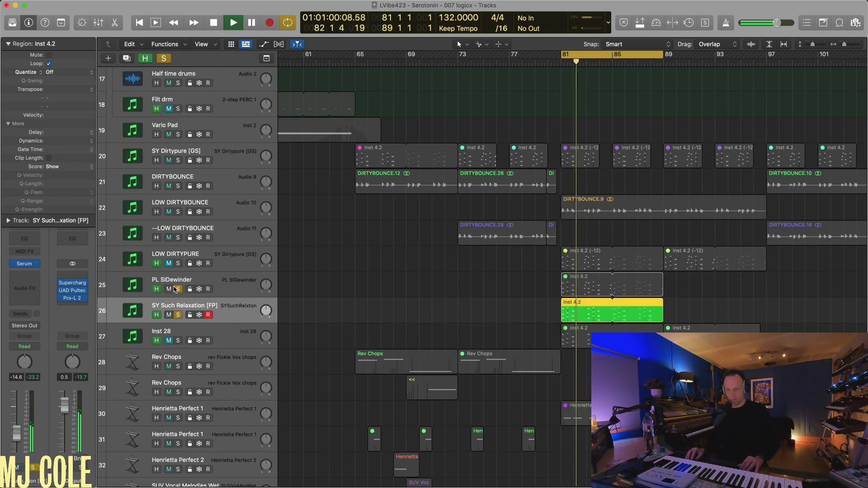
click(178, 289)
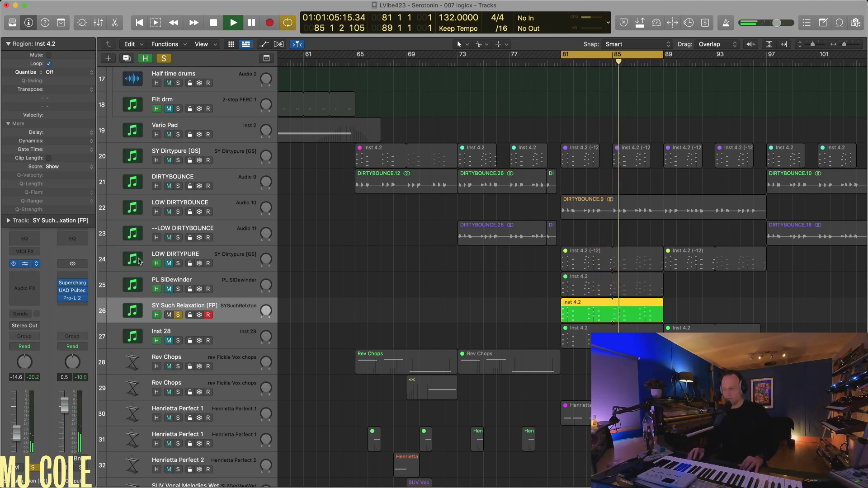
Inspect the SY Such Relaxation [FP] patch in Serum, close the plug-in and mute the track's region again.
key(v)
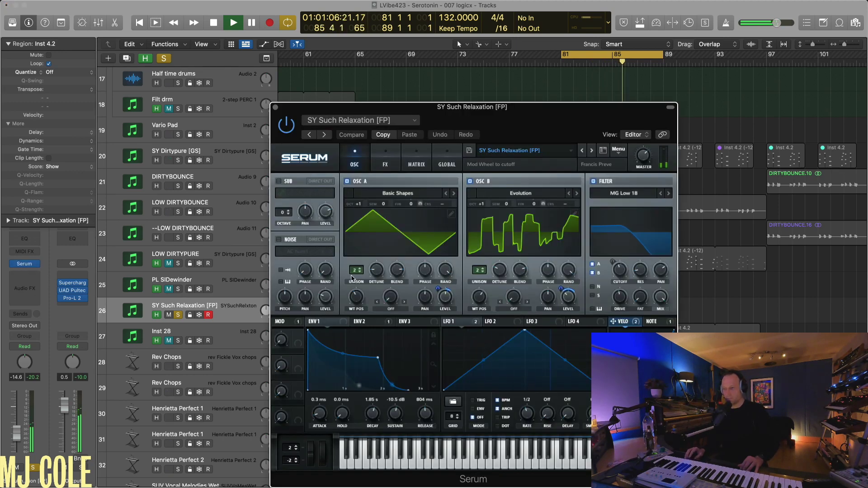
click(275, 108)
key(ctrl+m)
Unmute the Inst 4.2 region at bar 81 on Inst 28 and solo that track instead of SY Such Relaxation [FP].
click(575, 336)
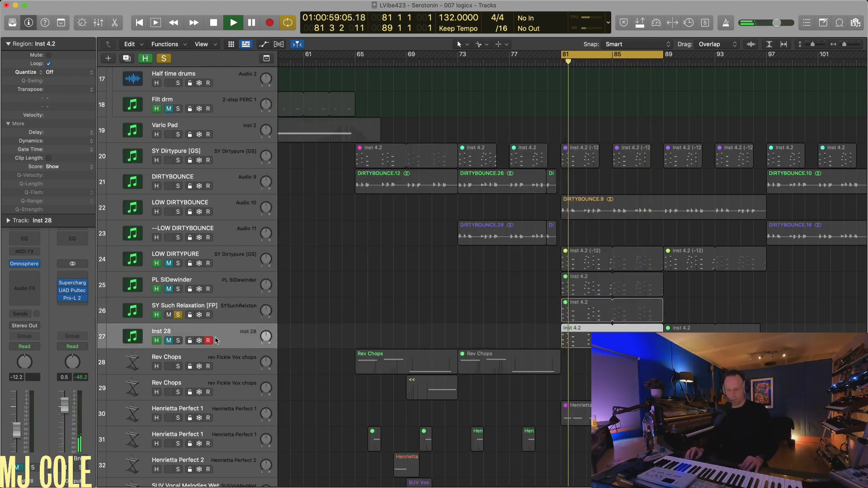
click(178, 340)
click(178, 315)
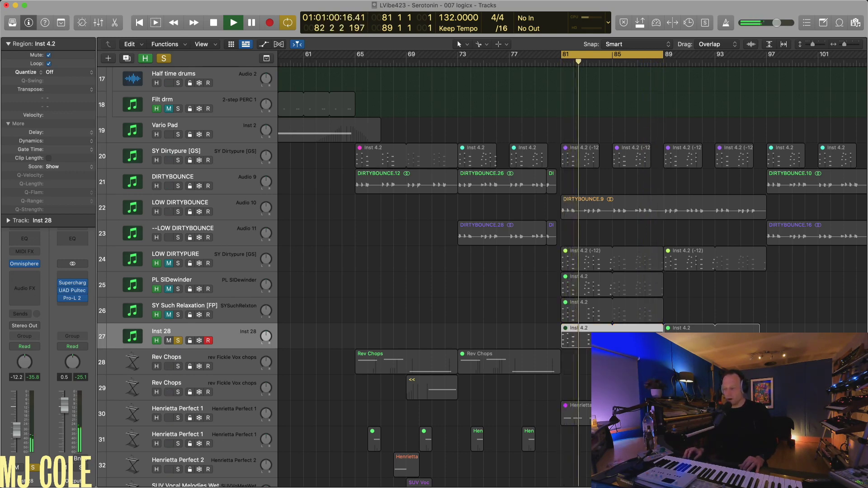
Turn off the Inst 28 solo and play the DIRTYBOUNCE.9 region on LOW DIRTYBOUNCE in solo mode.
click(590, 211)
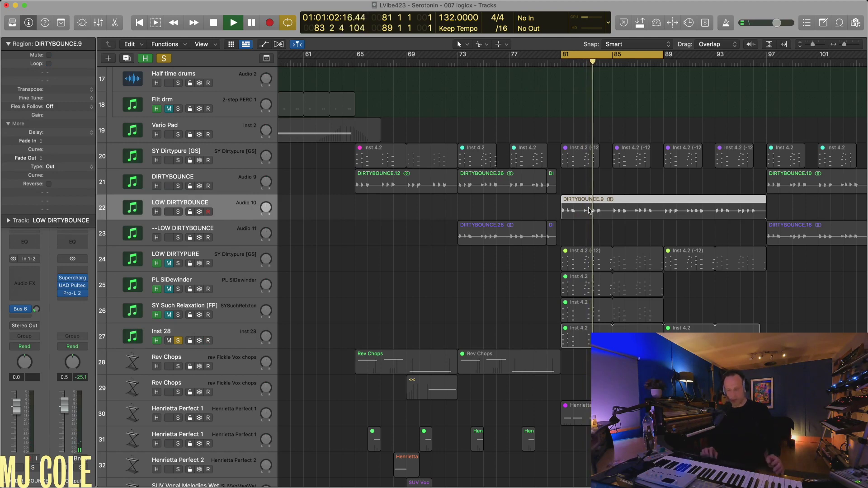
click(178, 342)
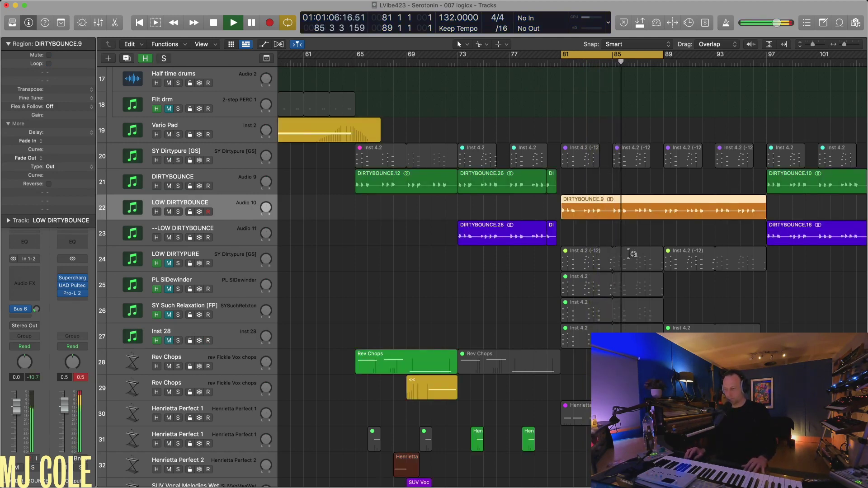
click(601, 237)
click(598, 207)
key(ctrl+s)
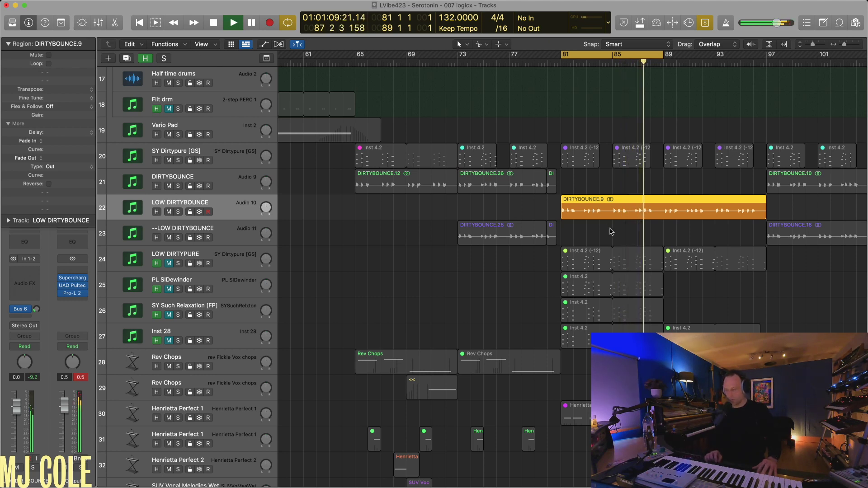
Loop the DIRTYBOUNCE.28 region on --LOW DIRTYBOUNCE in solo mode and inspect the RC 48 reverb on its Bus 6 send.
click(515, 238)
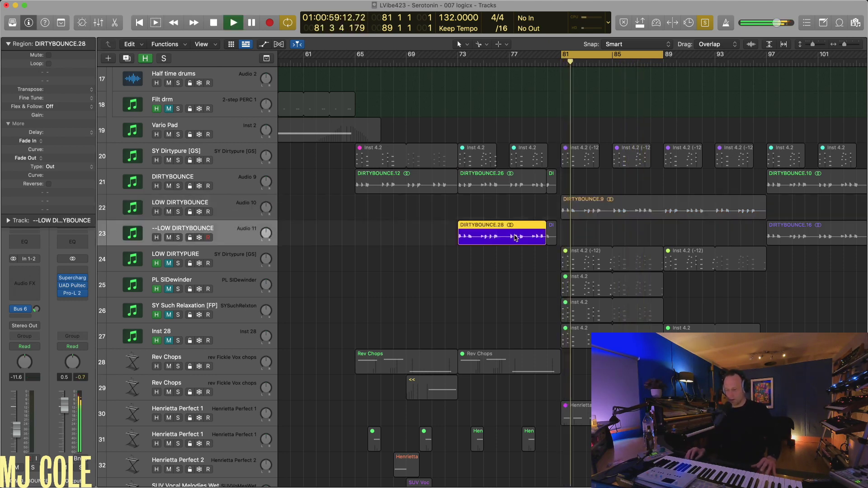
key(super+u)
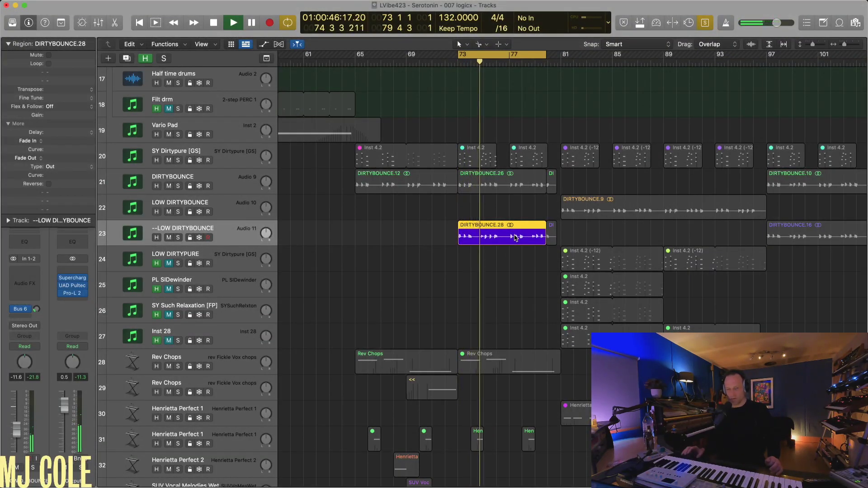
click(22, 311)
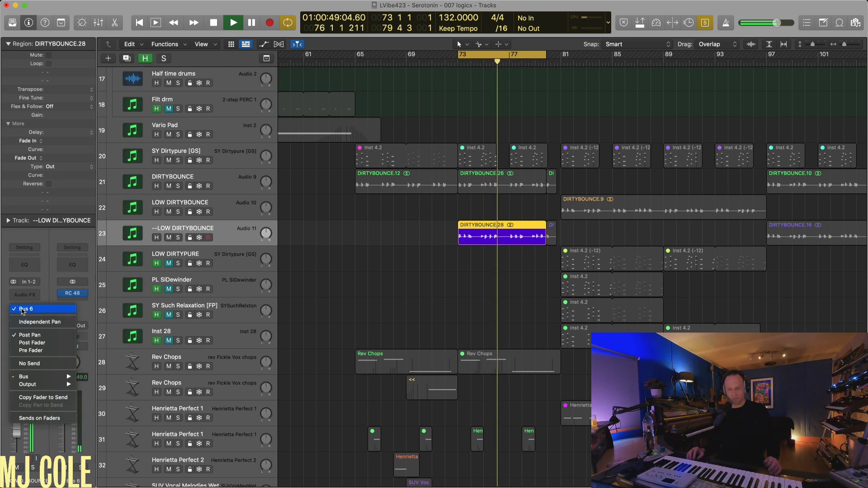
click(78, 296)
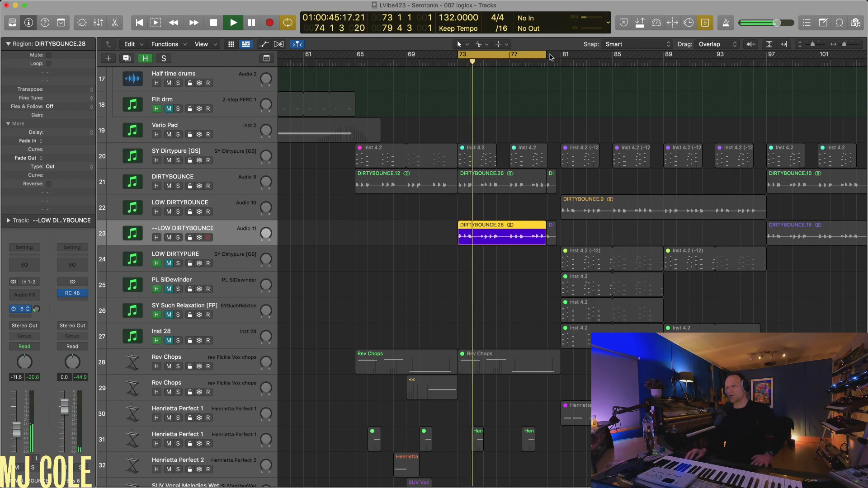
Extend the cycle range to bar 81 and turn off solo mode to hear the section with all tracks.
drag(546, 56, 559, 59)
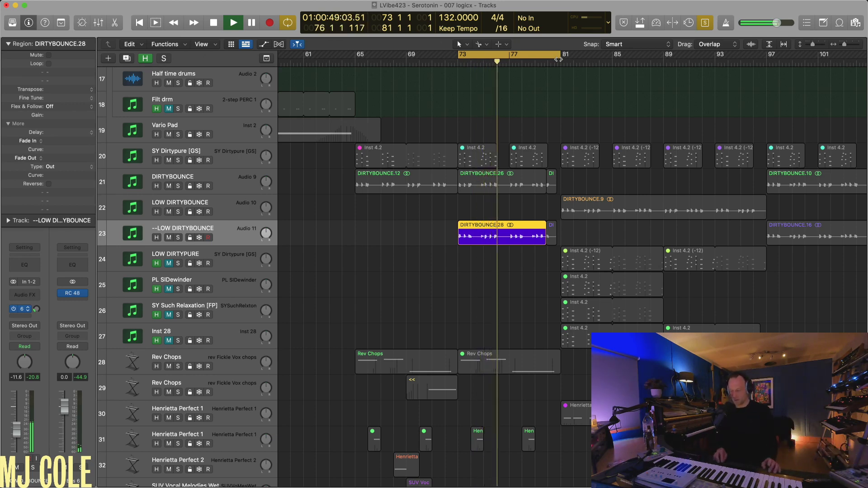
scroll(558, 59, left, 3)
key(space)
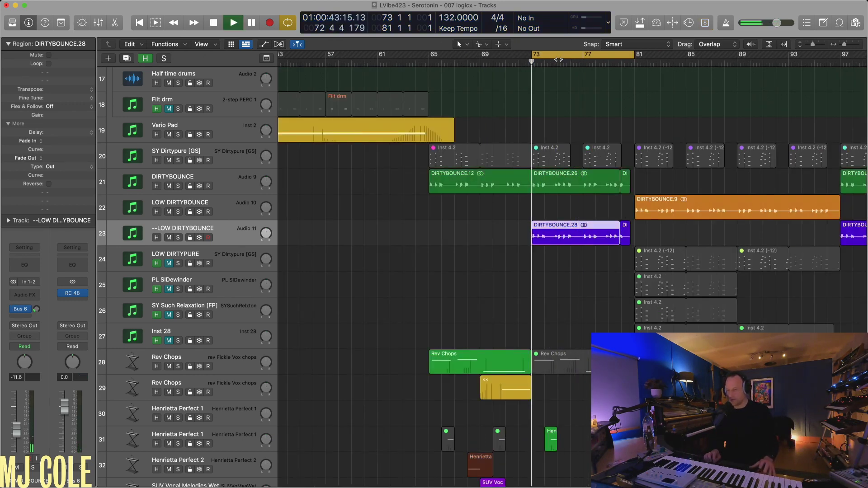
key(super+Left)
key(super+Up)
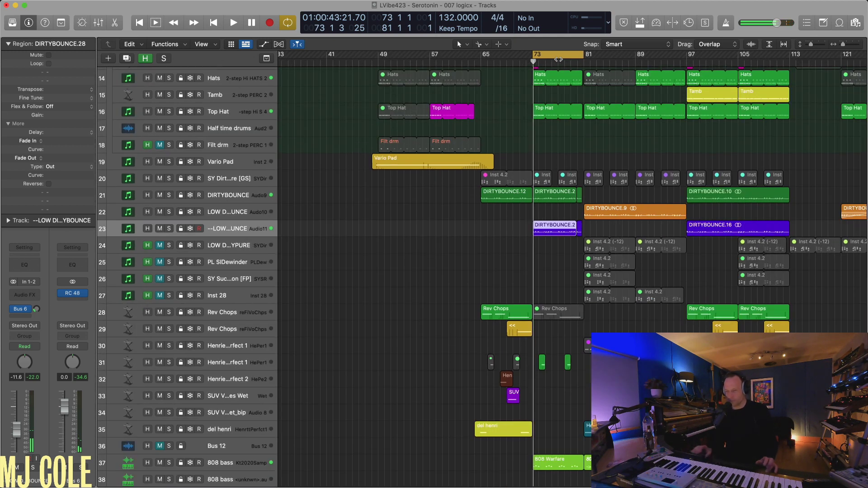
Select the Rev Chops track 28 and audition its Sampler sound, comparing it briefly with playback at bar 73.
click(233, 317)
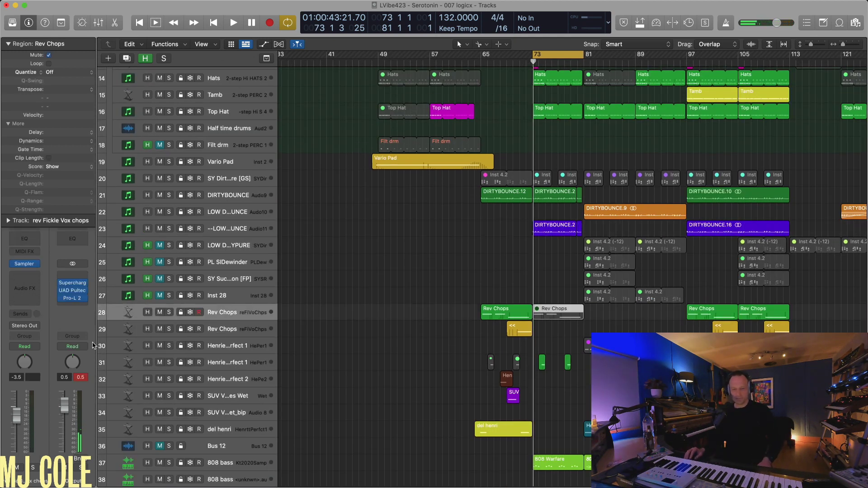
key(space)
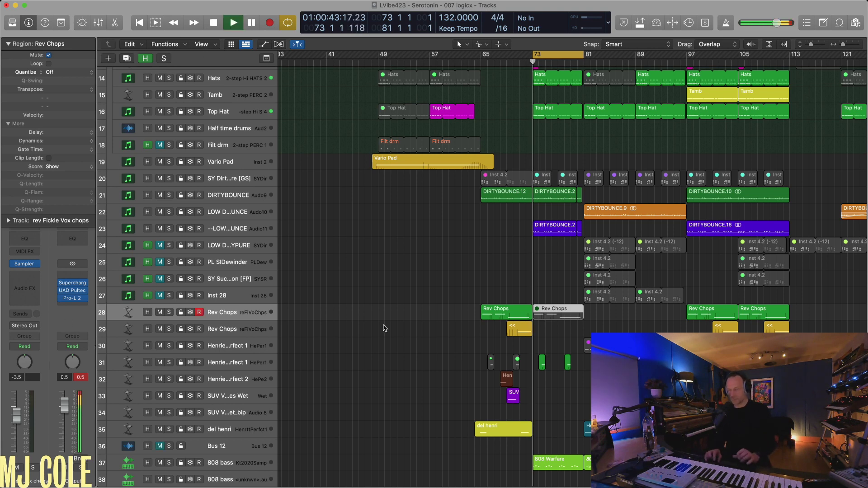
key(space)
click(231, 298)
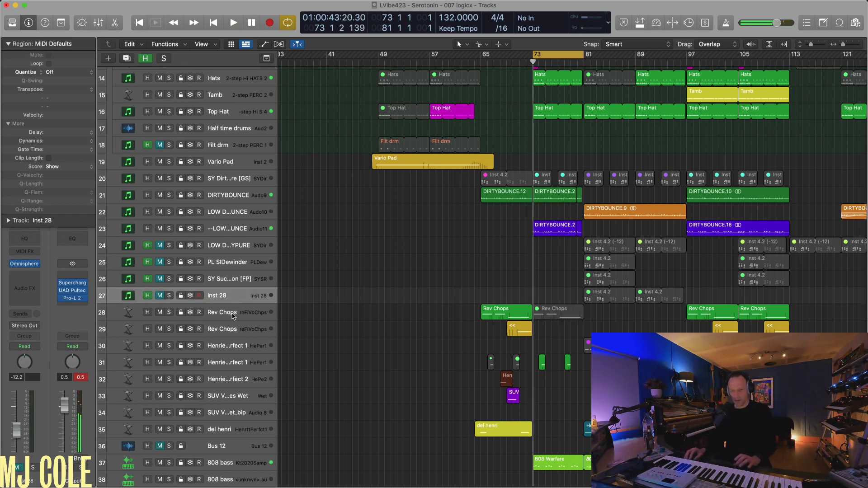
click(233, 316)
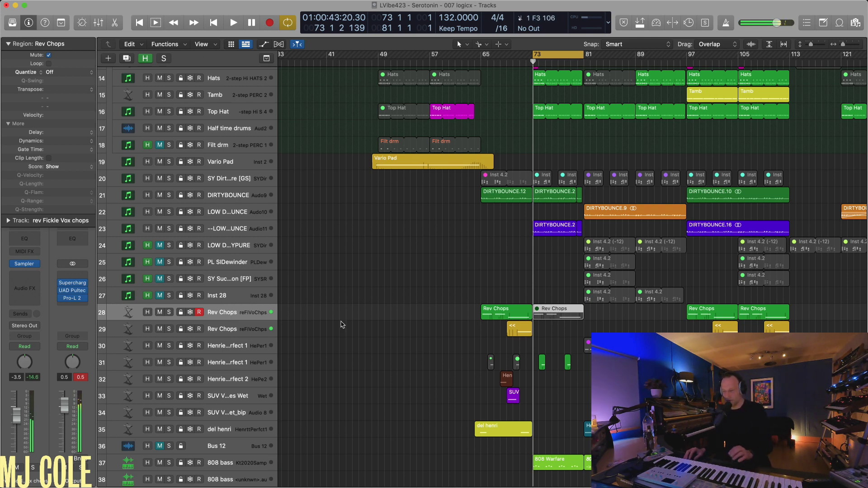
Loop the Rev Chops region from bar 65 to 73 on track 28 and play it in solo mode.
click(488, 318)
key(shift+space)
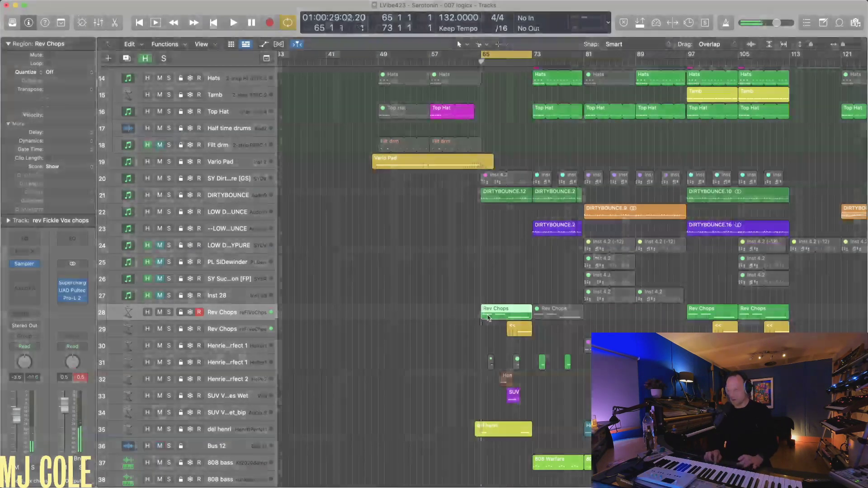
key(ctrl+s)
key(super+Right)
key(super+Down)
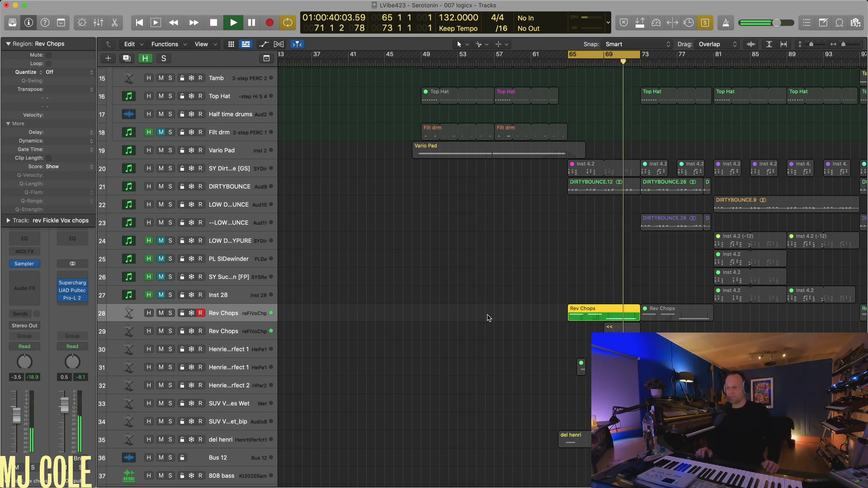
scroll(488, 317, up, 5)
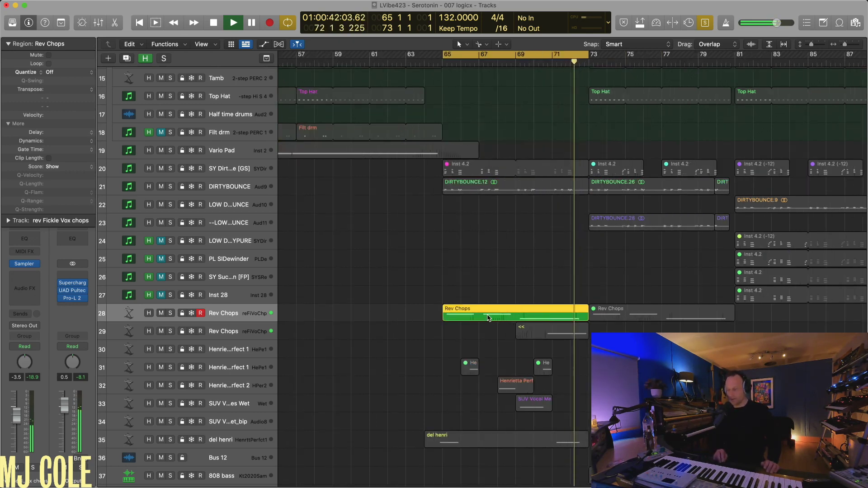
scroll(488, 318, down, 3)
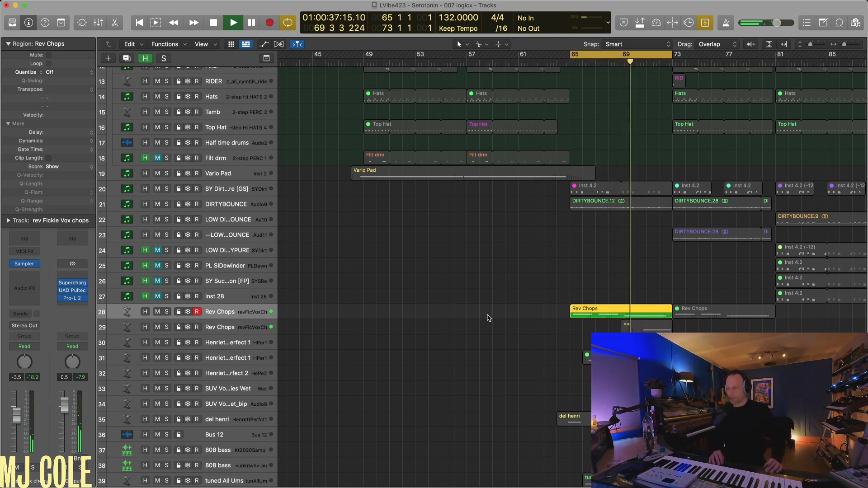
scroll(488, 318, down, 4)
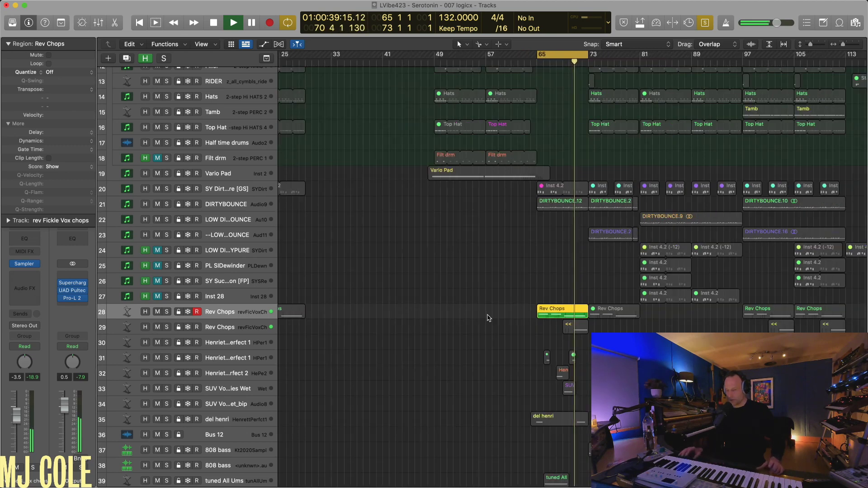
mouse_move(15, 266)
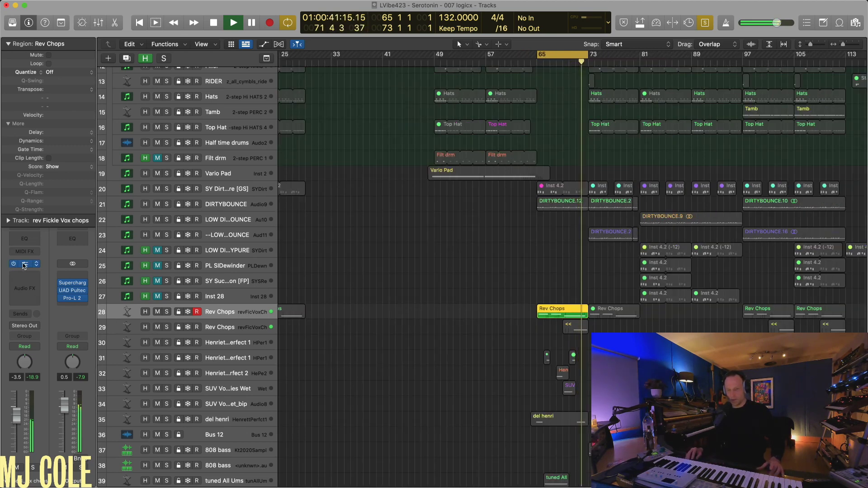
Loop the << region on Rev Chops track 29 in solo and examine its note and aftertouch events in the Piano Roll and event list.
click(580, 330)
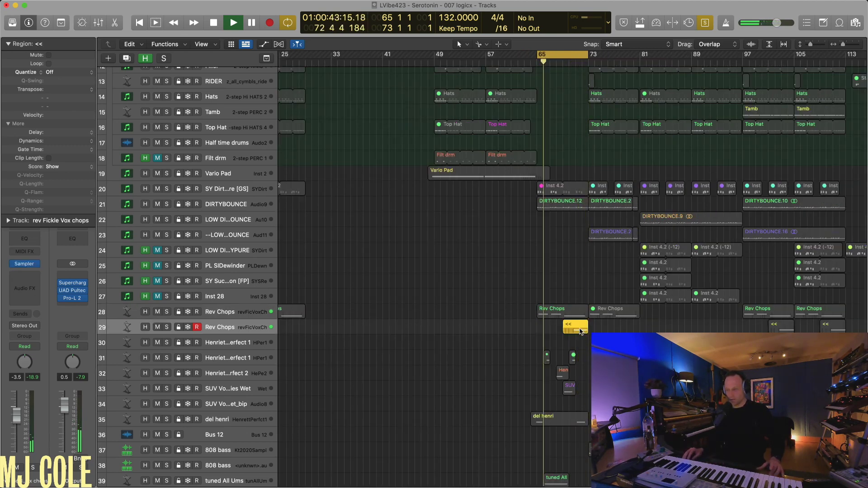
key(u)
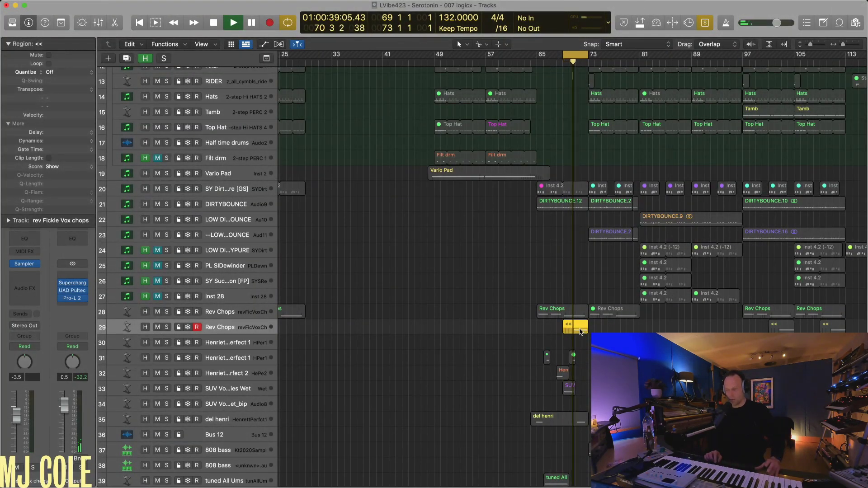
key(2)
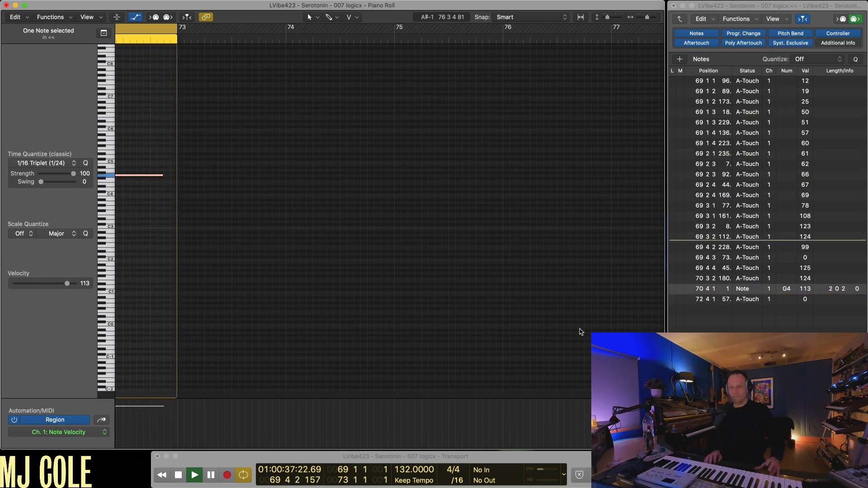
key(1)
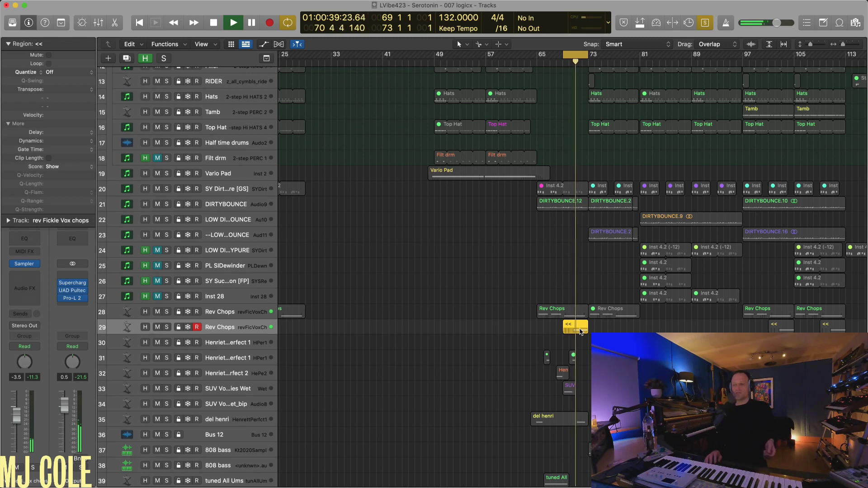
Select the Rev Chops region at bar 65 together with the << region and loop both in solo over bars 65 to 73.
key(space)
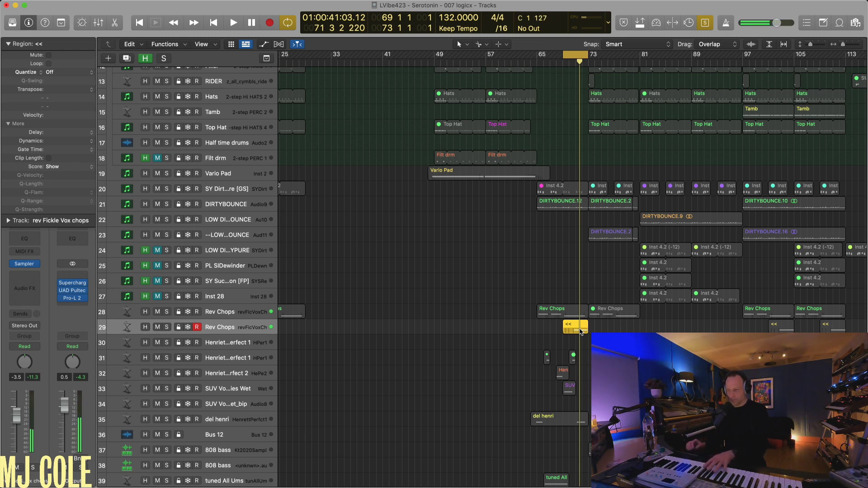
shift+click(563, 313)
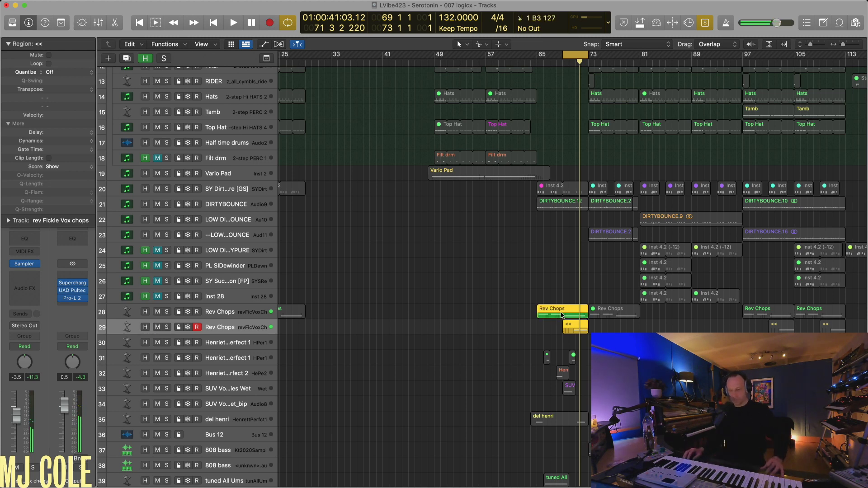
key(space)
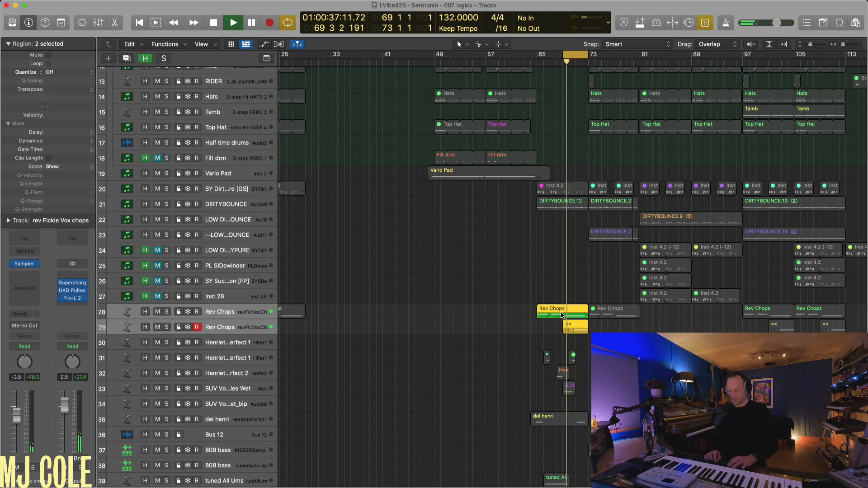
key(super+Up)
key(super+Up)
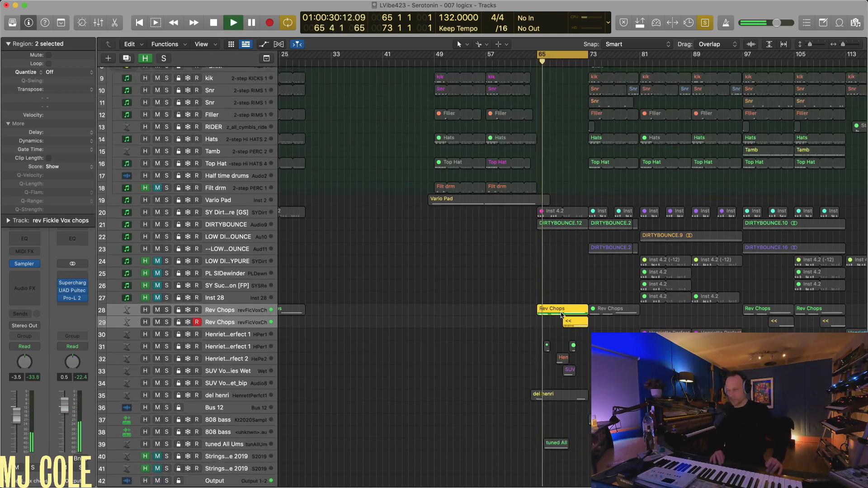
key(super+Up)
key(super+Up)
key(super+Up)
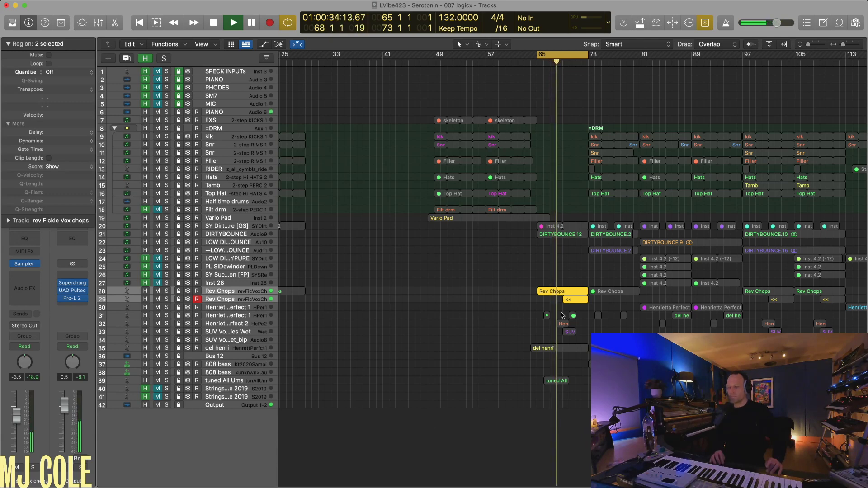
key(super+Down)
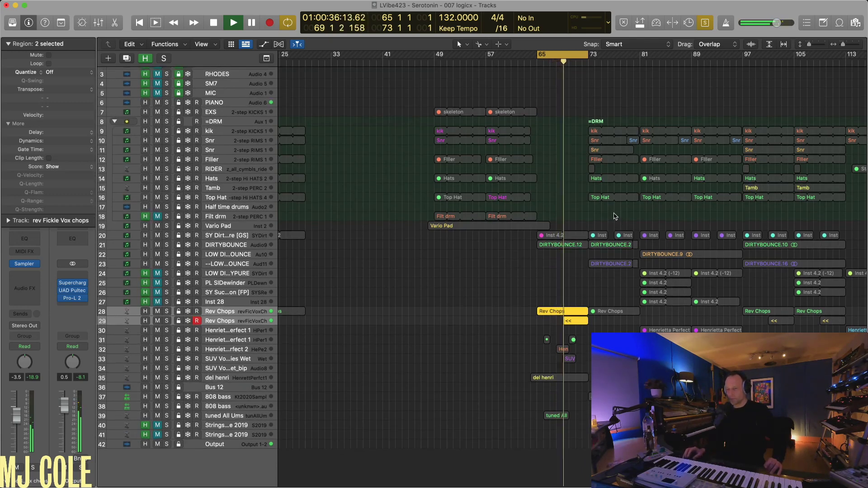
Turn off solo mode and play bars 65 to 73 with the full arrangement.
key(space)
key(space)
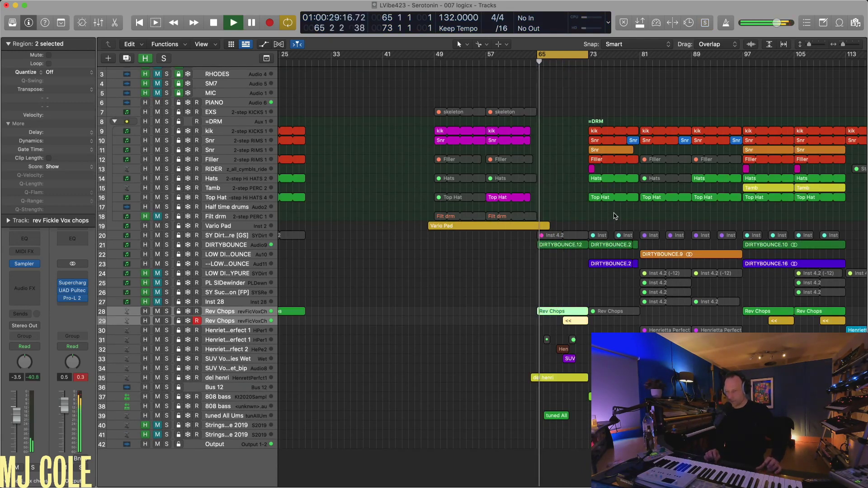
key(super+Right)
key(super+Up)
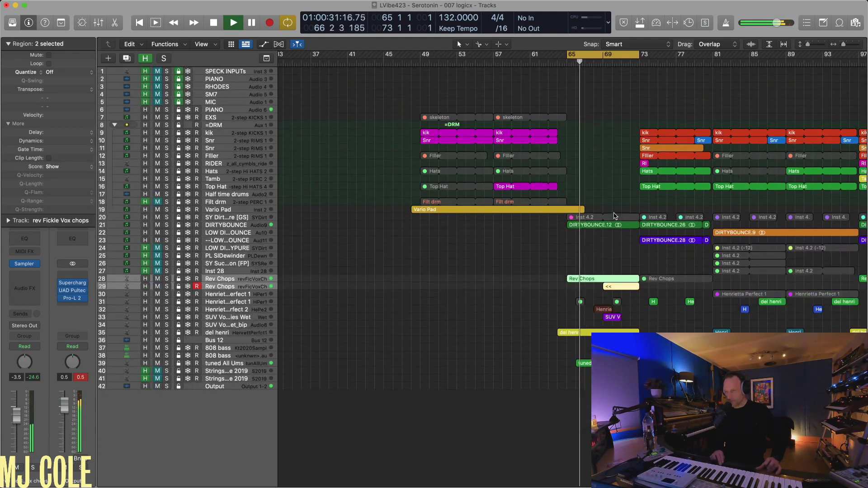
key(super+Left)
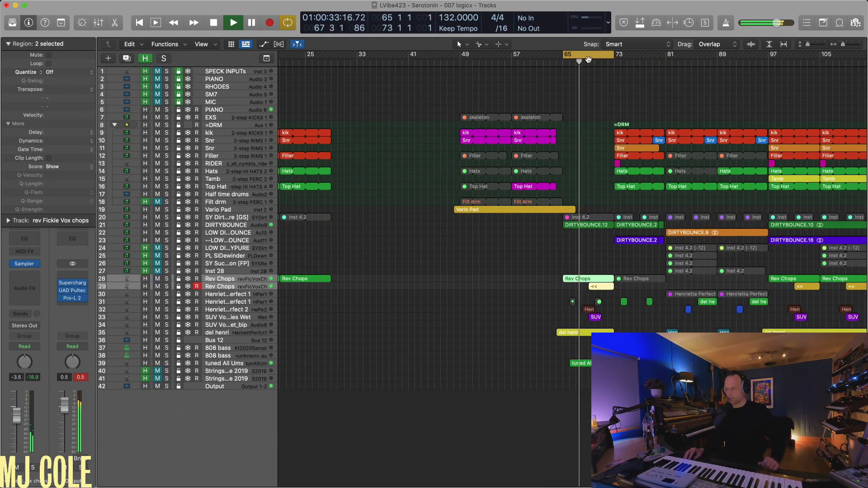
drag(585, 54, 635, 55)
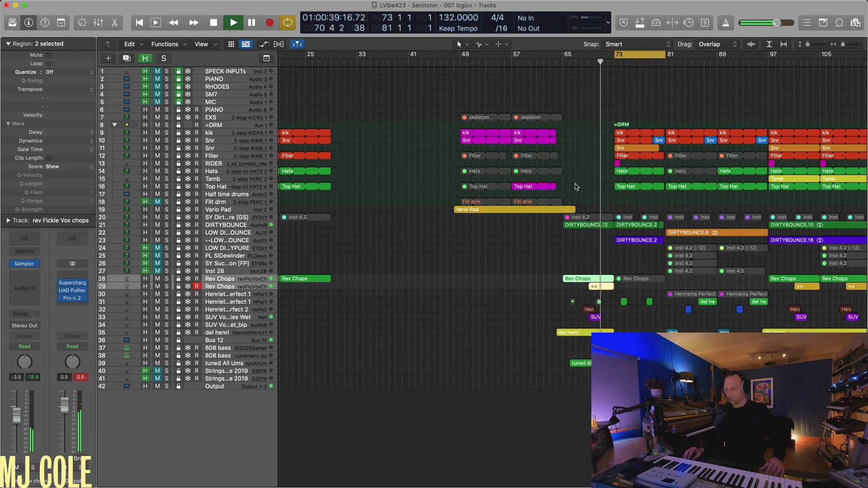
drag(564, 58, 614, 59)
key(super+Left)
key(super+Left)
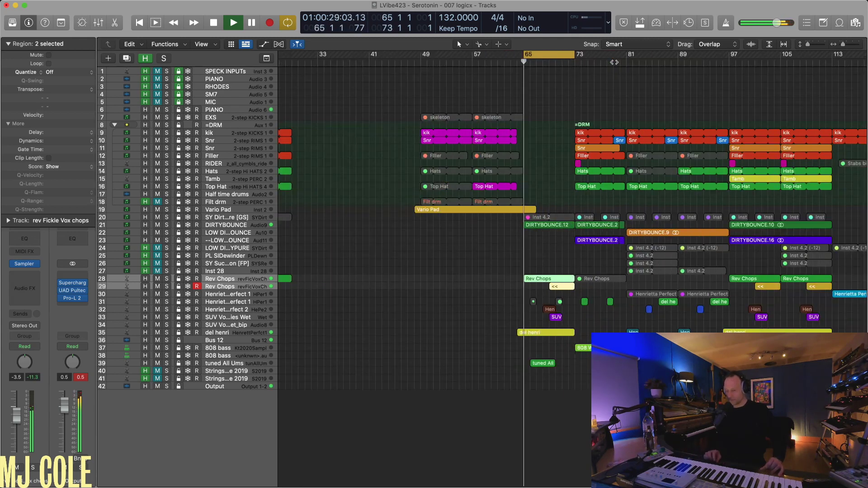
Select the two short overlapping vocal regions on tracks 32 and 33 within the bar 65 to 73 section.
click(224, 311)
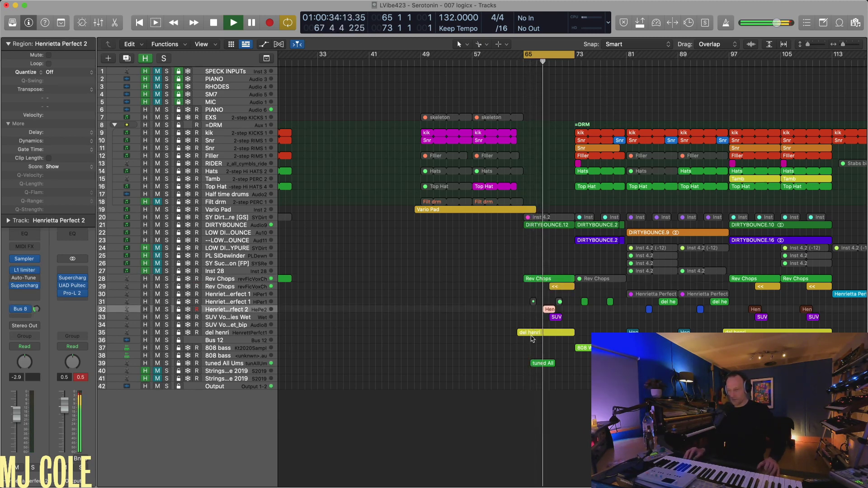
shift+click(556, 318)
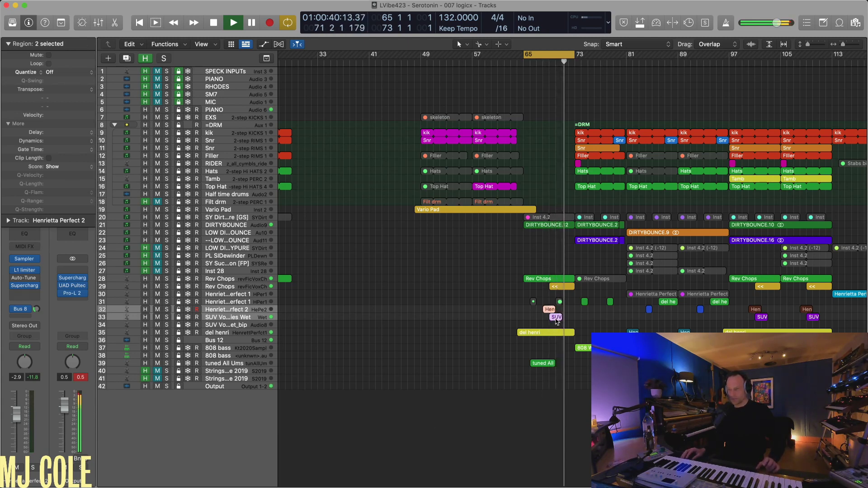
click(530, 313)
drag(530, 313, 557, 319)
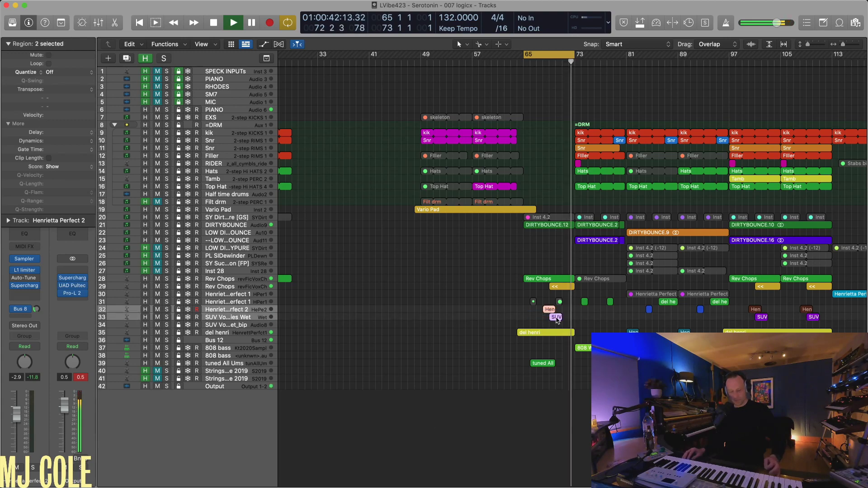
Loop the two selected vocal regions on tracks 32 and 33 in solo over bars 65 to 73.
key(ctrl+s)
key(super+Right)
key(super+Right)
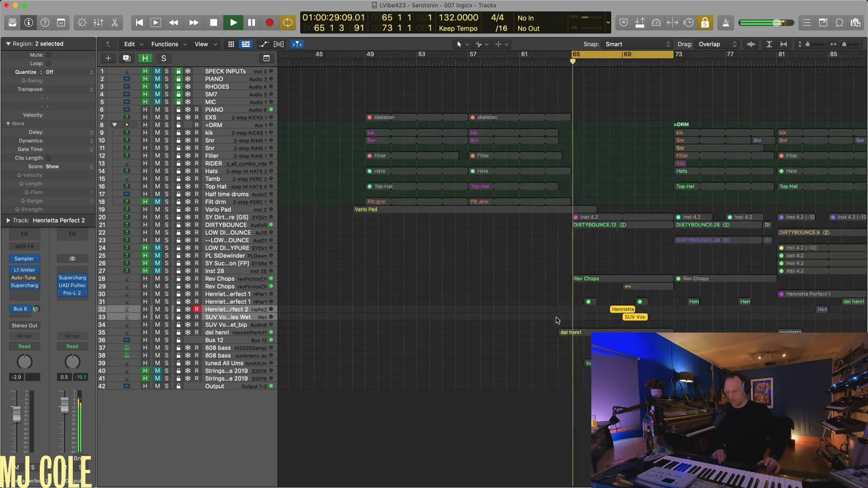
key(super+Down)
key(super+Down)
key(super+Down)
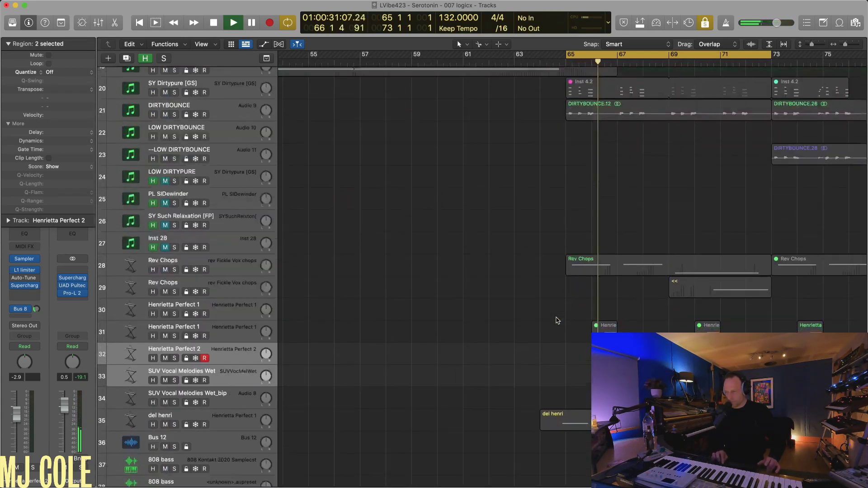
key(space)
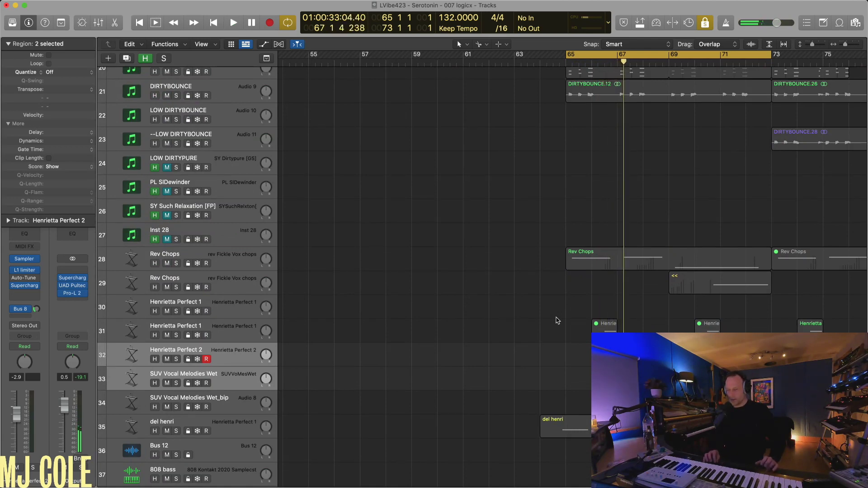
Open the Sampler on track 32 and show its key mapping and zone waveform.
click(259, 356)
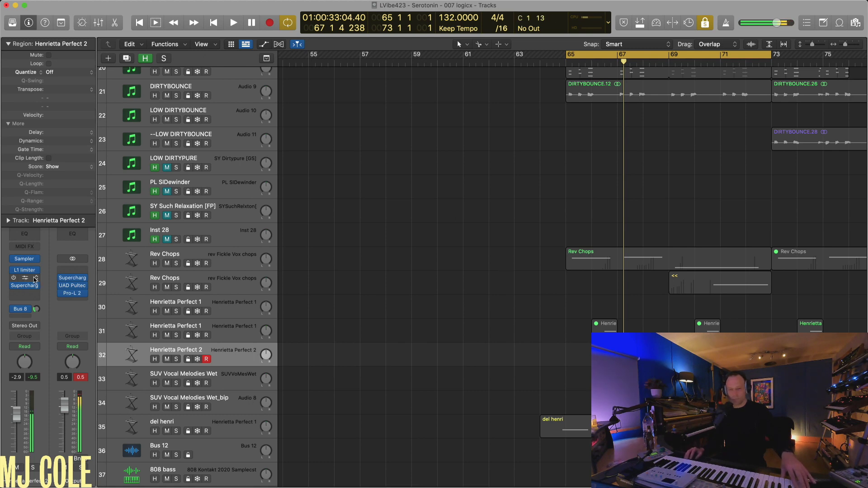
click(29, 261)
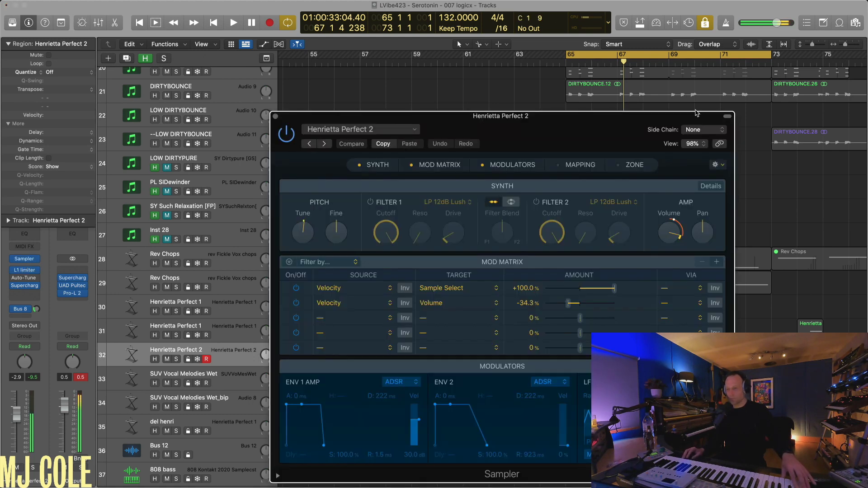
click(637, 166)
click(588, 168)
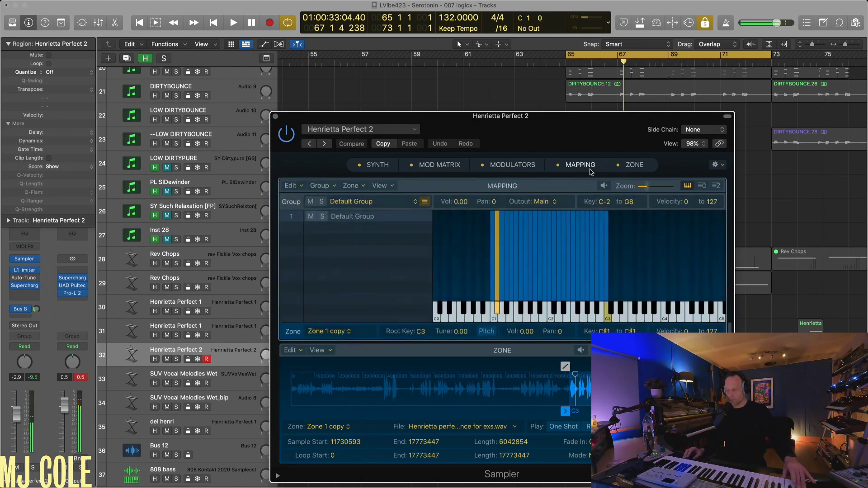
Audition the Sampler's vocal zones on track 32 one after another from D1 up to A1.
key(Right)
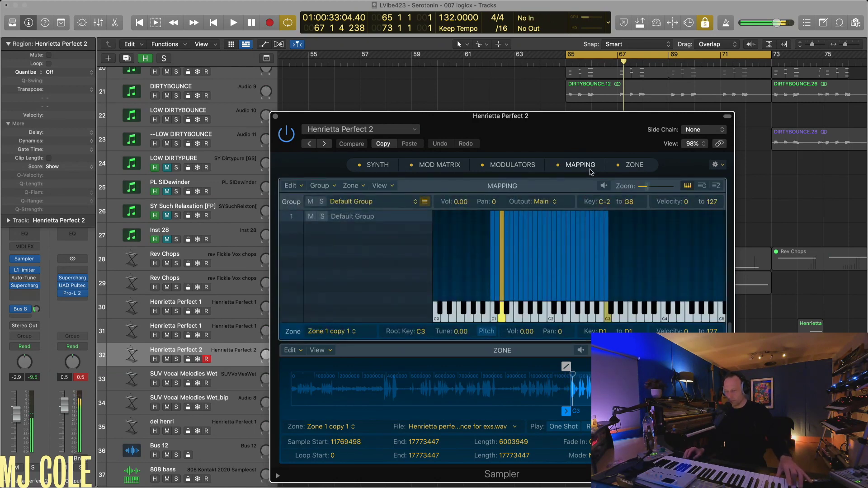
key(Right)
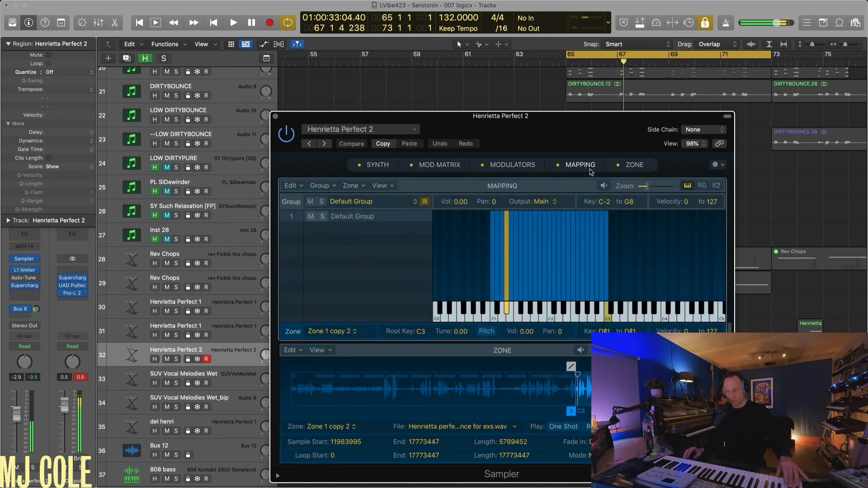
key(Right)
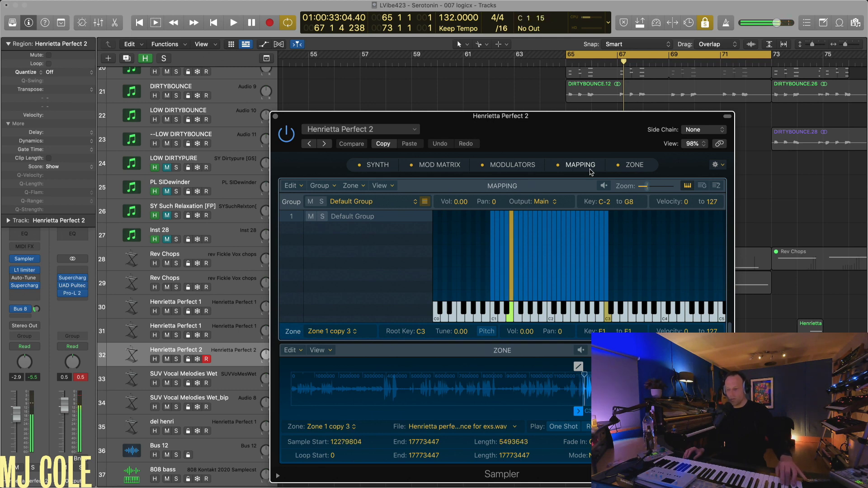
key(Right)
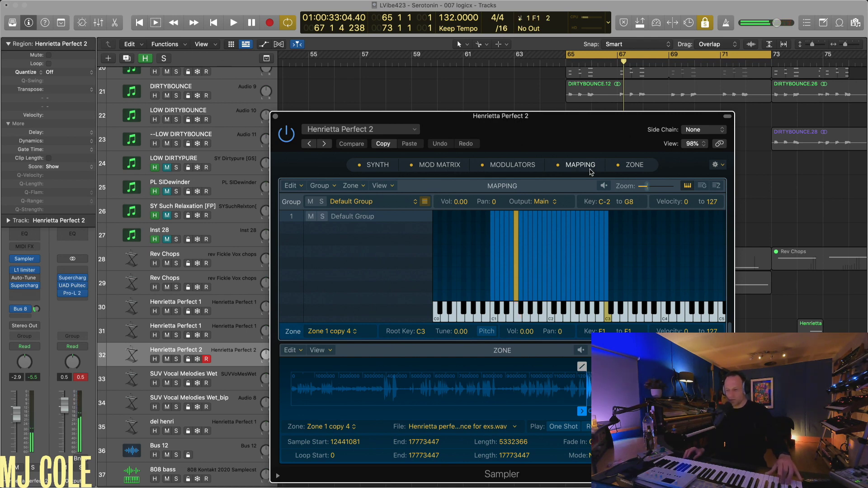
key(Right)
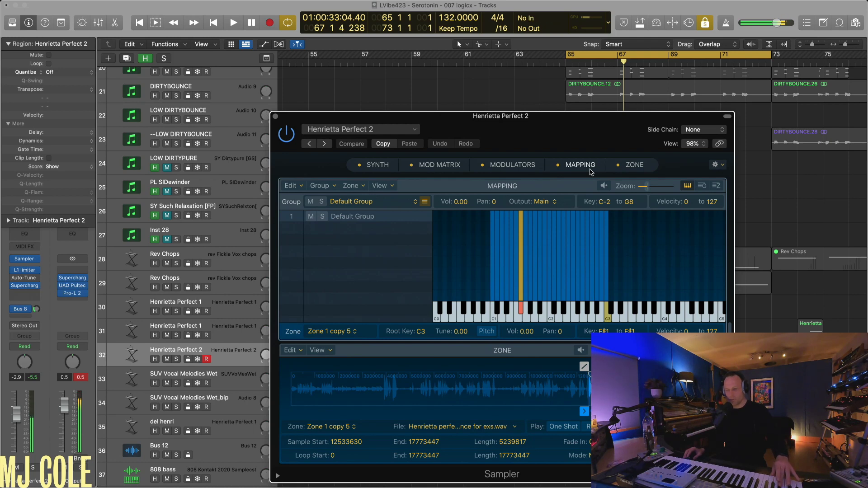
key(Right)
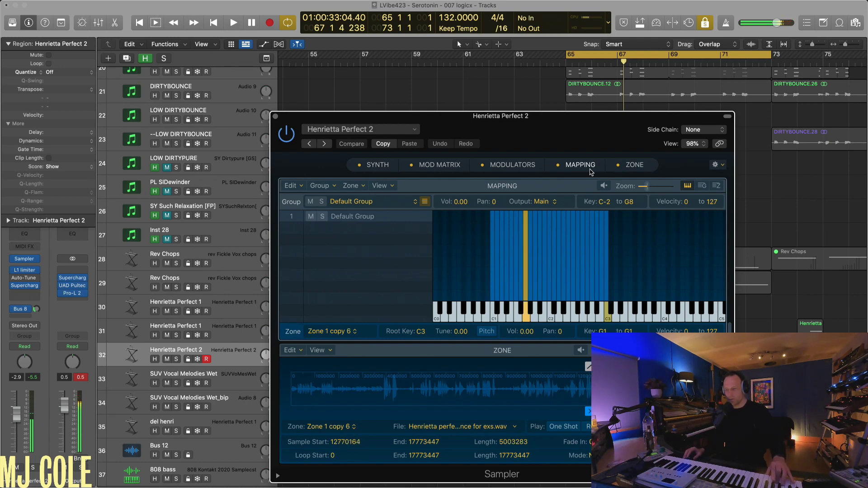
key(Right)
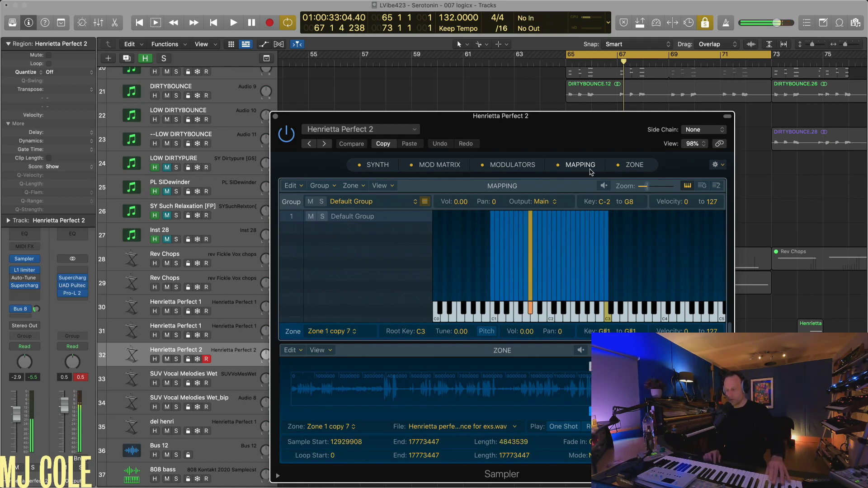
key(Right)
Play the loop and examine the track 32 region's note in the Piano Roll and event list.
key(space)
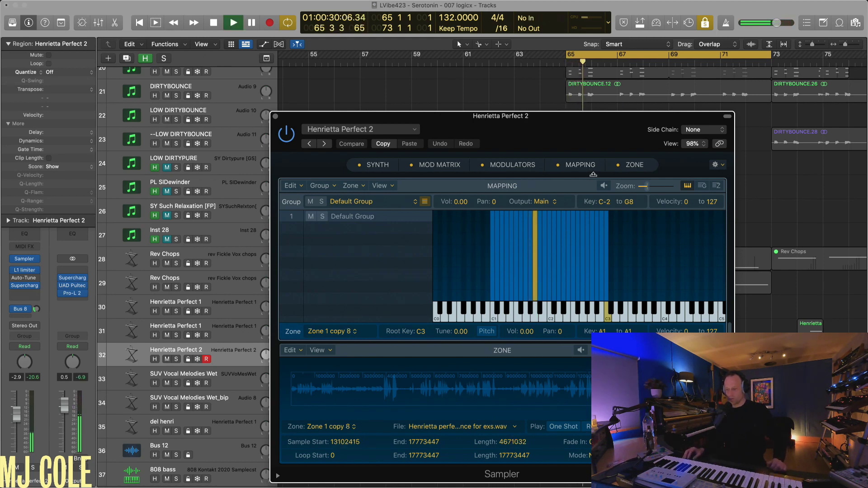
key(super+Up)
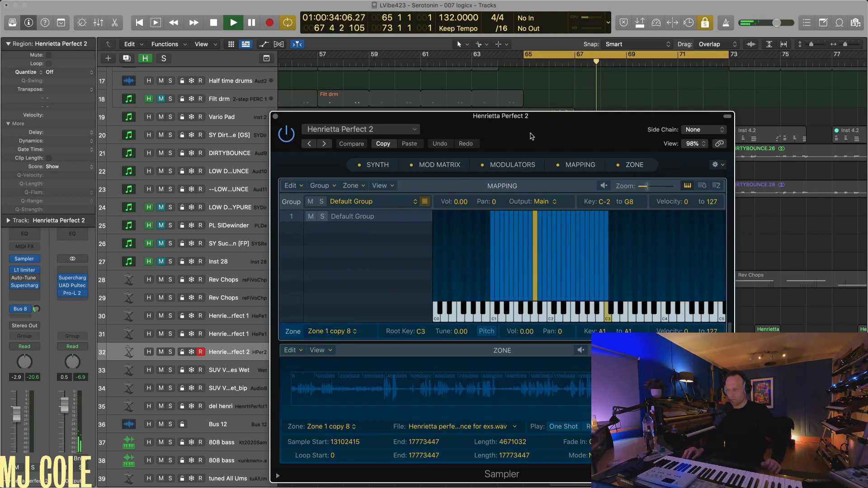
drag(540, 120, 421, 119)
key(2)
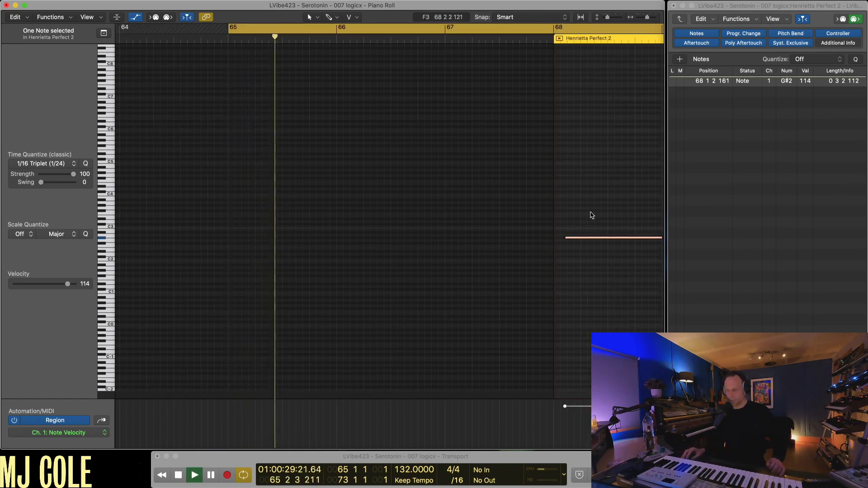
drag(595, 195, 617, 274)
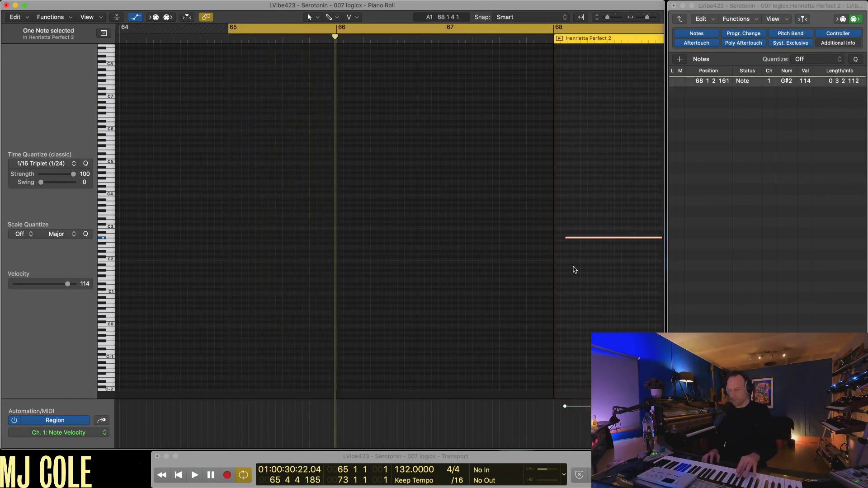
key(1)
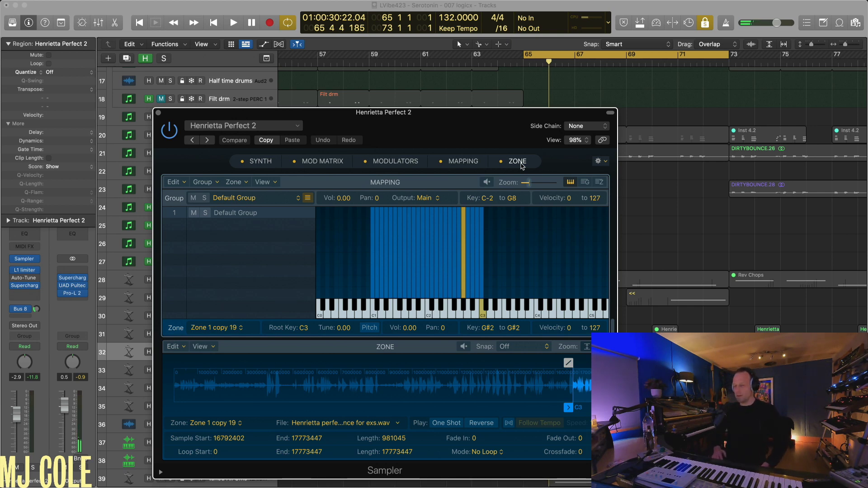
Play bars 65 to 73 in solo with the Sampler window moved aside to show its G#2 zone.
key(space)
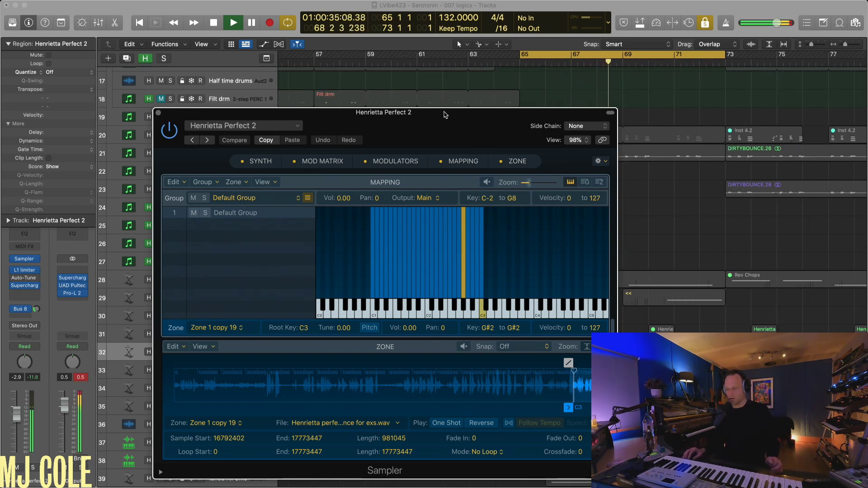
drag(445, 115, 443, 106)
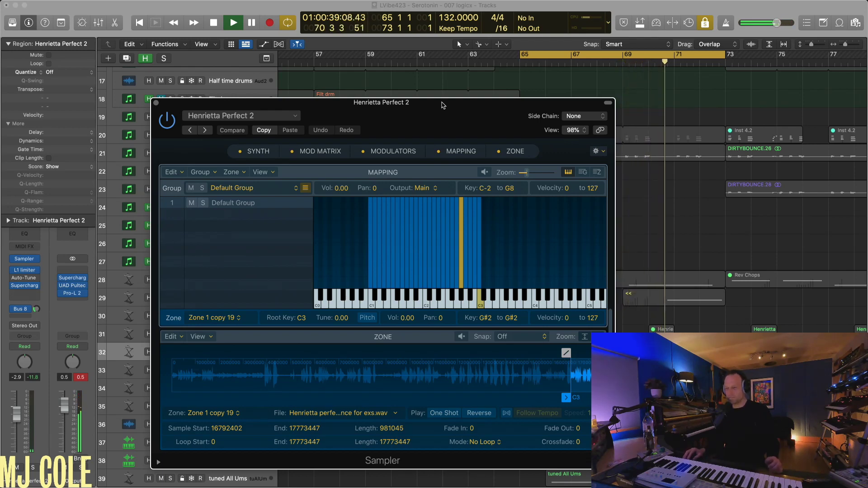
drag(443, 105, 397, 82)
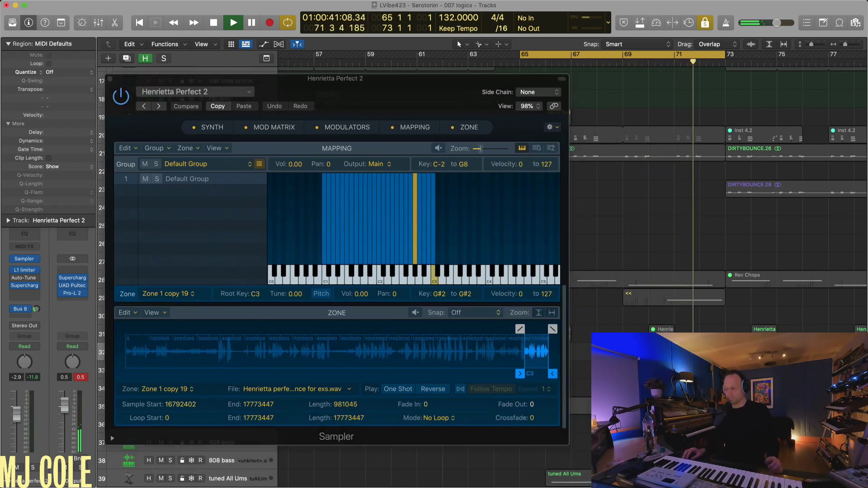
Set the cycle range to the track 32 region at bars 68 to 70 and close its Sampler.
key(u)
key(space)
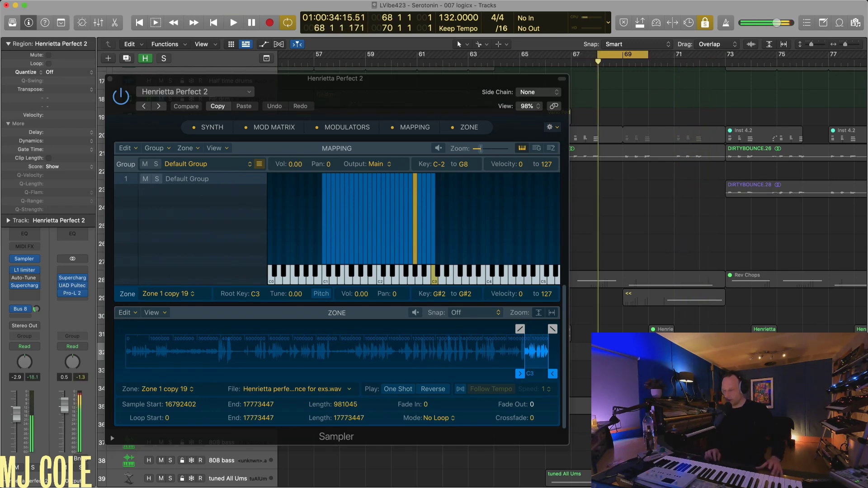
key(super+w)
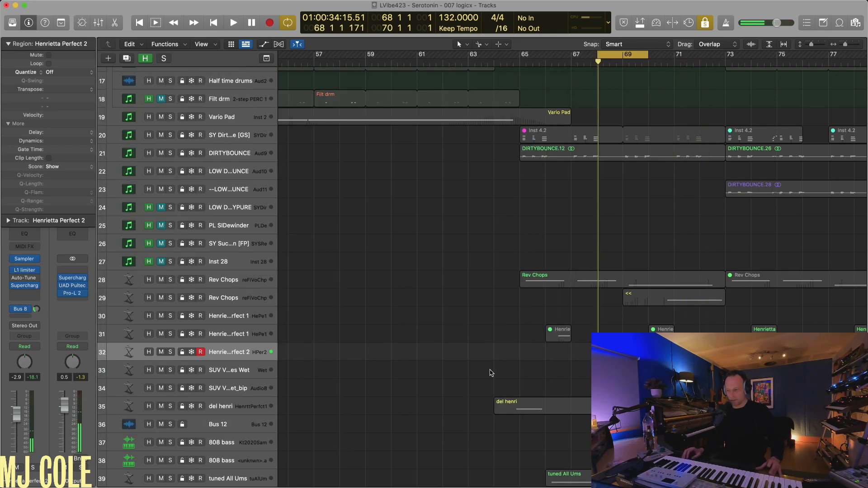
Loop the SUV Vocal Melodies Wet region over bars 69 to 71 and examine its note in the Piano Roll and event list.
key(Down)
key(u)
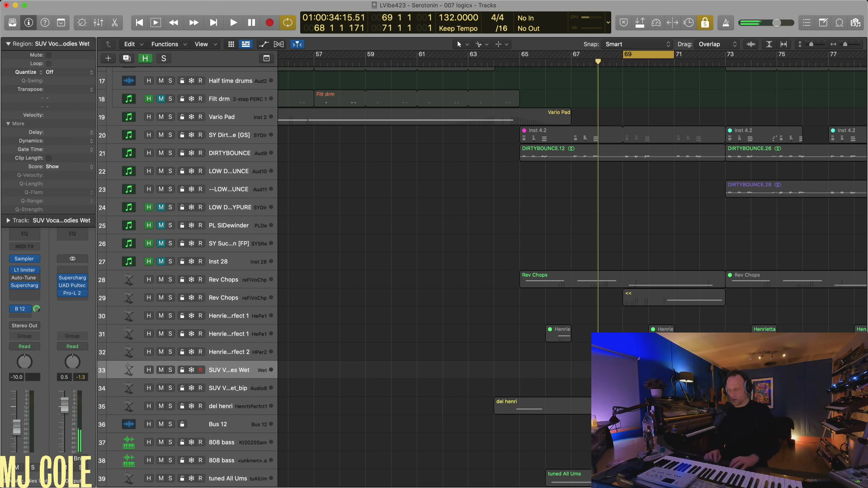
key(space)
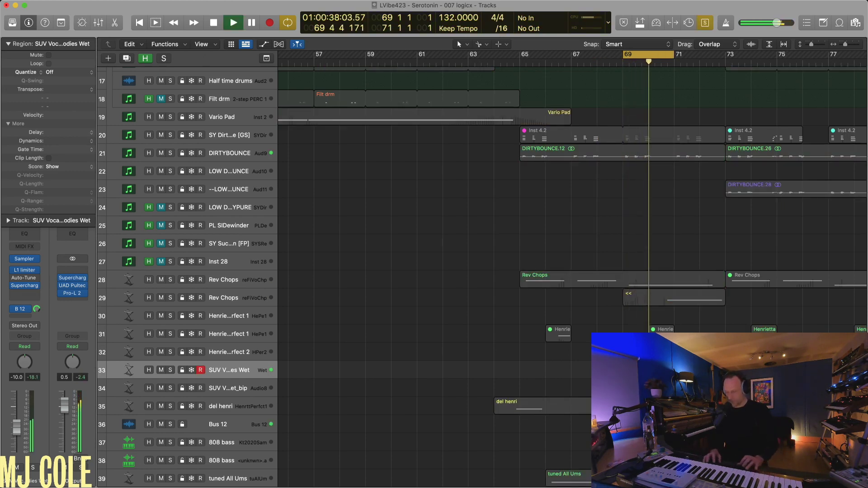
key(2)
click(187, 17)
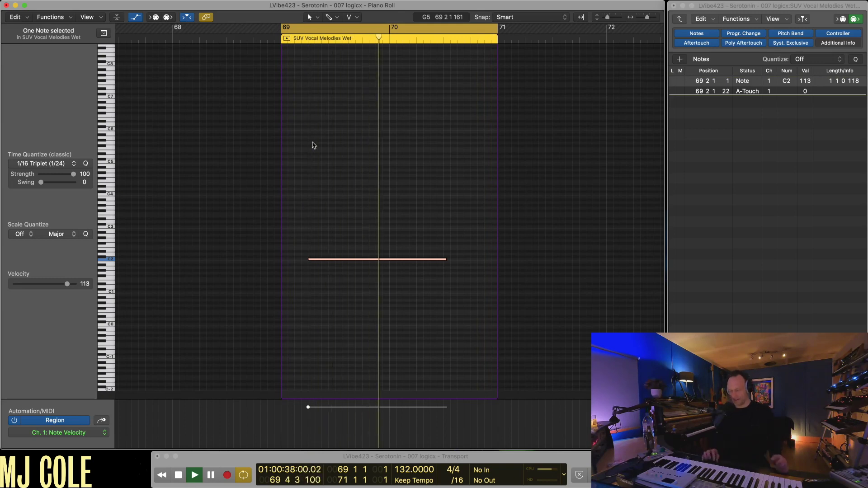
key(space)
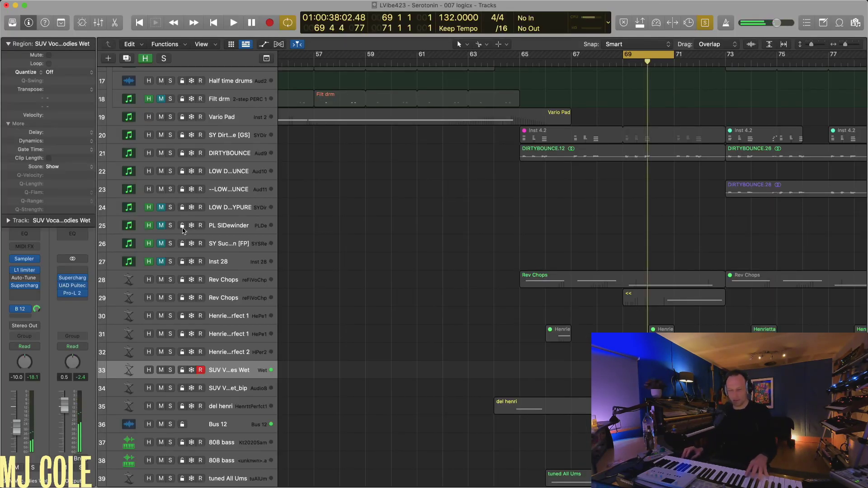
Examine the key mapping and vocal sample zones in the SUV Vocal Melodies Wet Sampler and close it.
click(25, 259)
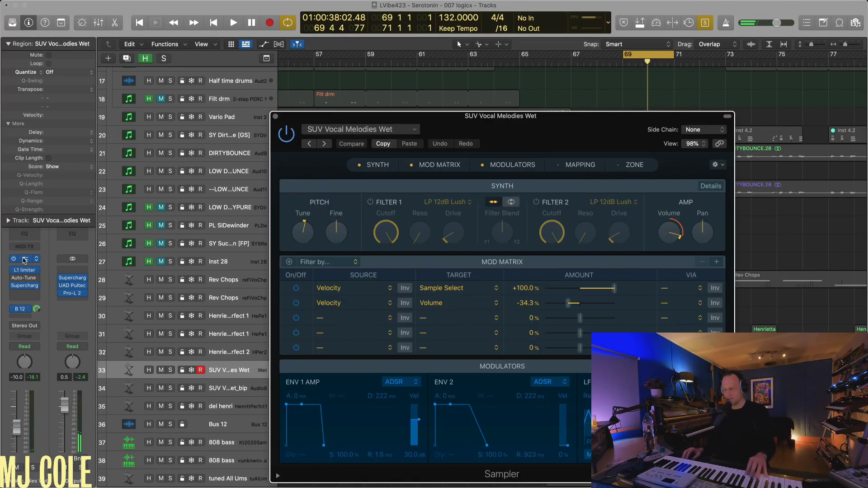
click(591, 168)
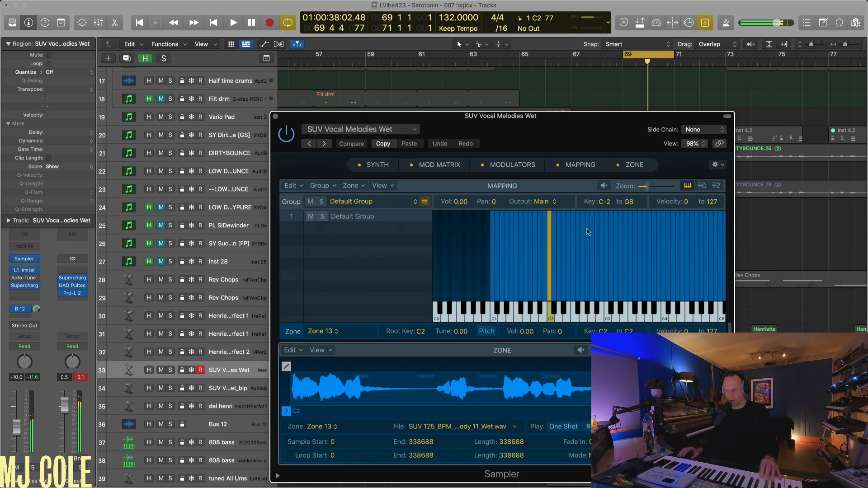
key(super+z)
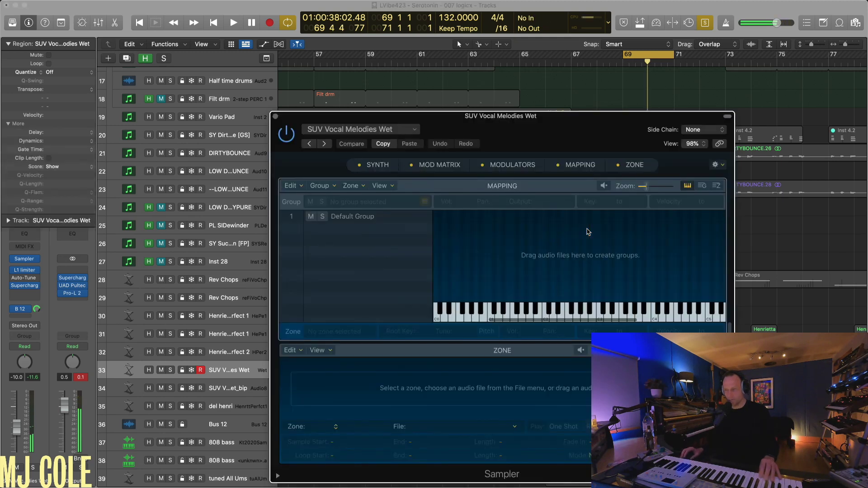
click(276, 117)
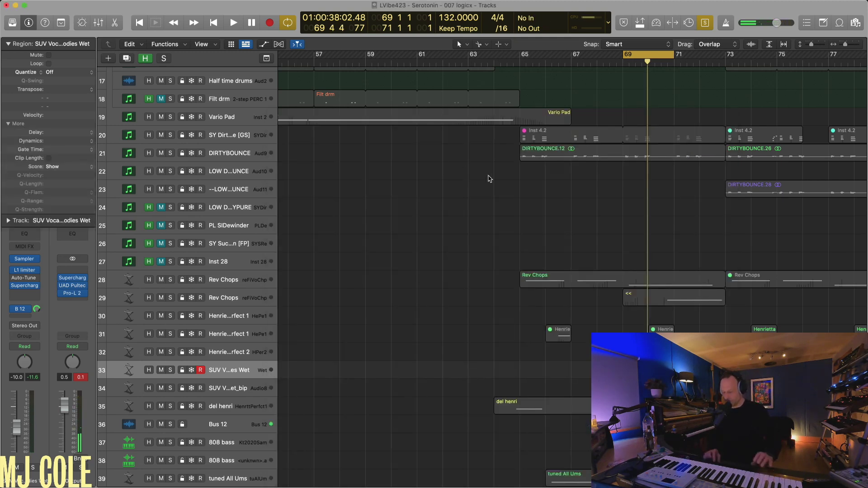
Play the SUV Vocal Melodies Wet region and set the cycle range back to bars 65 to 73.
key(space)
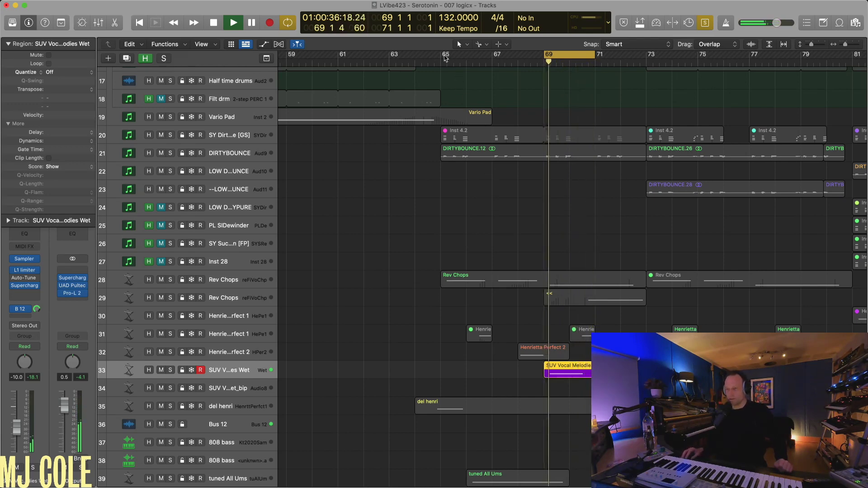
drag(441, 54, 648, 90)
key(space)
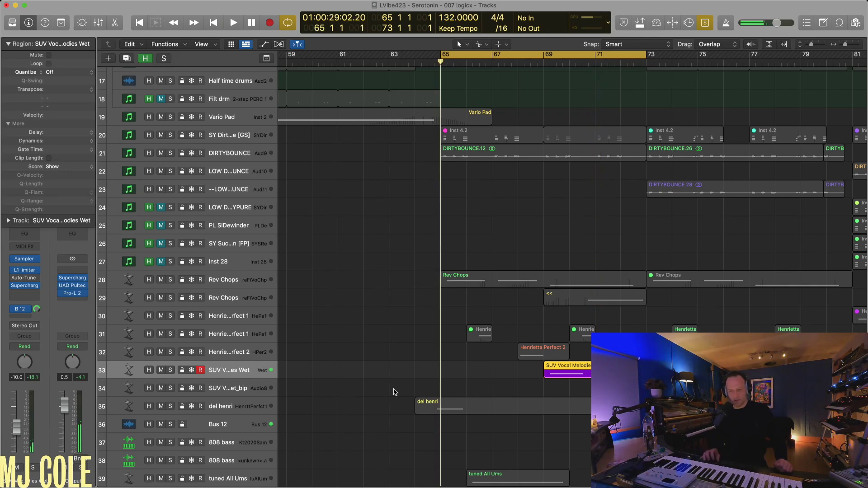
Loop the SUV Vocal Melodies Wet region from bar 69 and examine its L1 limiter and Supercharger GT settings during playback.
click(26, 272)
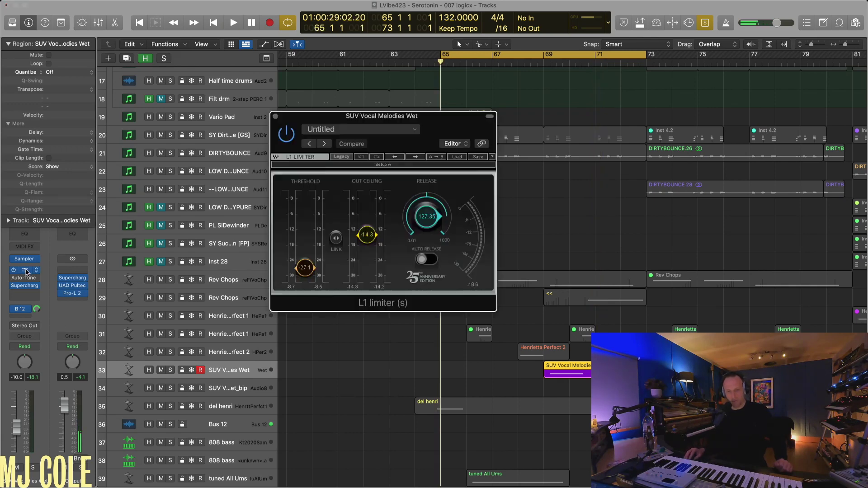
key(space)
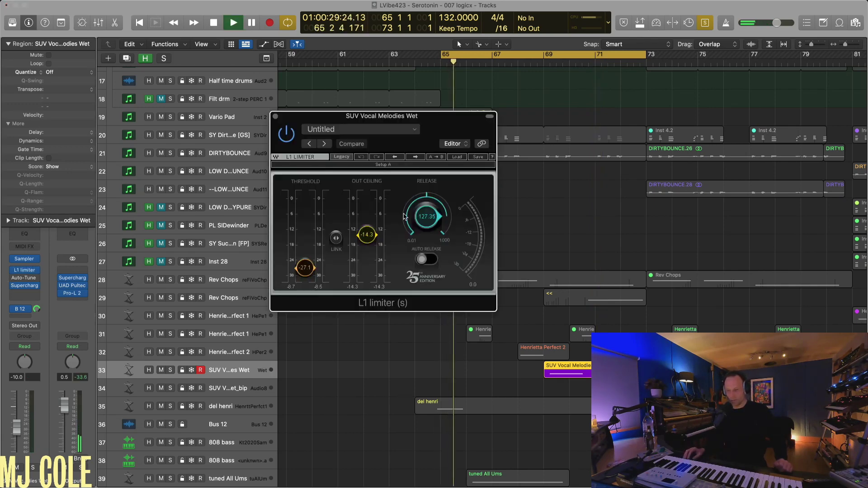
drag(375, 118, 663, 116)
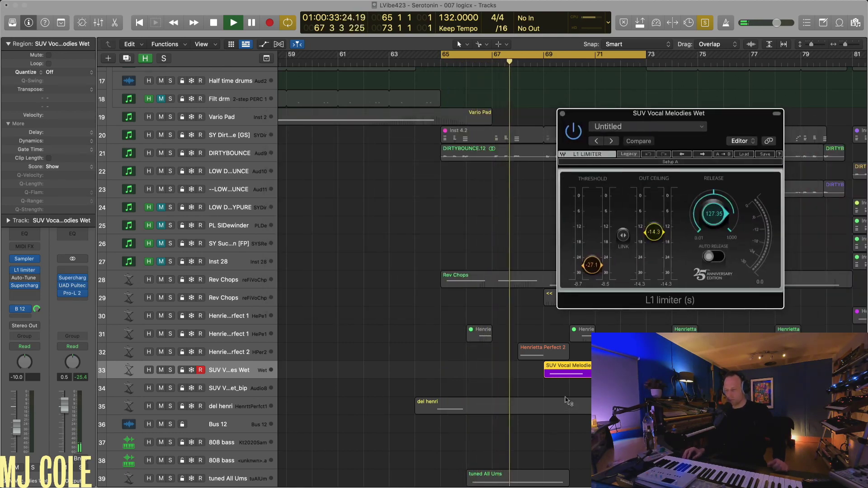
click(569, 376)
key(super+u)
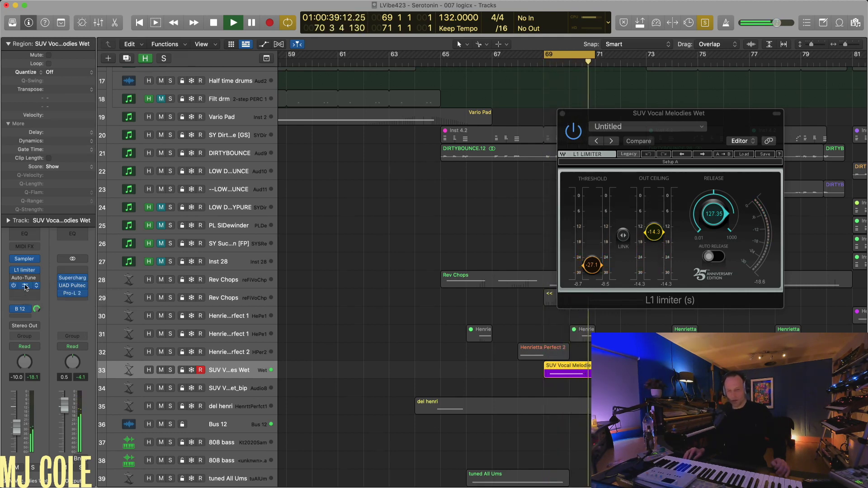
click(25, 285)
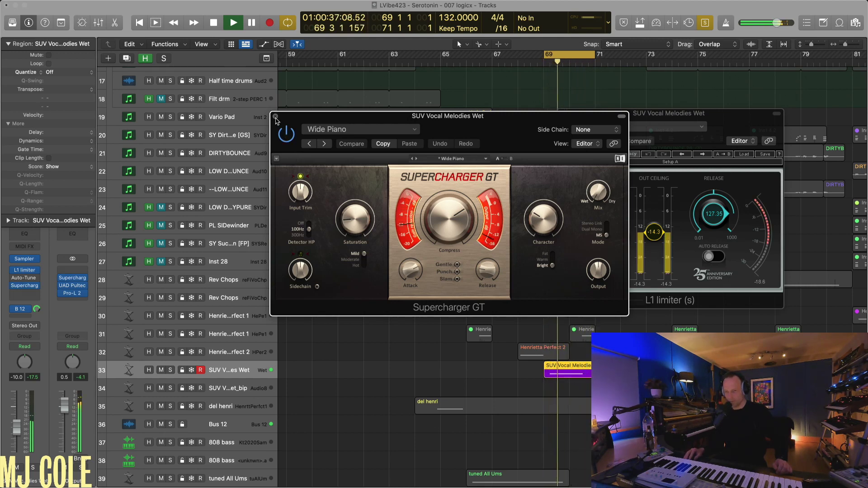
key(super+w)
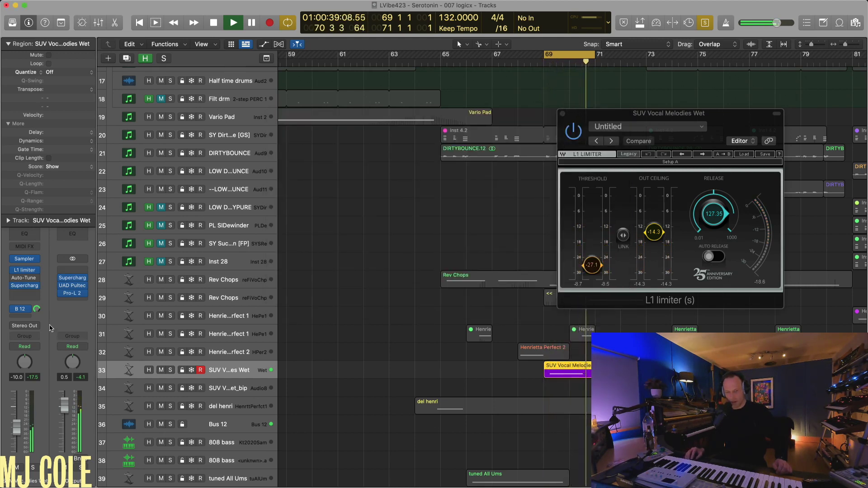
Examine the EchoBoy and C1 compressor on Bus 12, compare the sound with its effects bypassed, and close the open plug-ins.
click(22, 309)
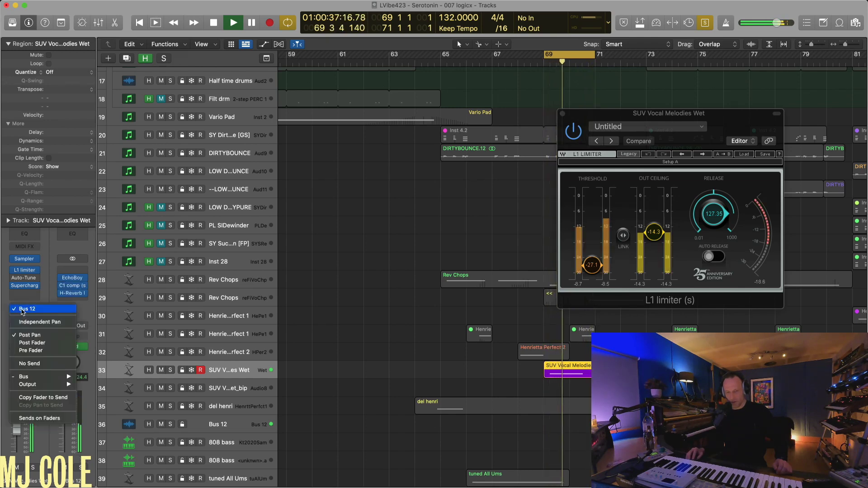
click(80, 254)
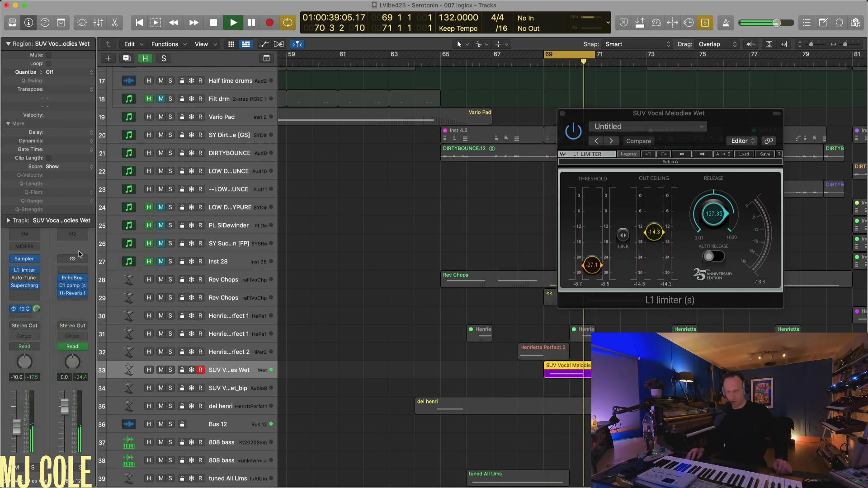
click(74, 279)
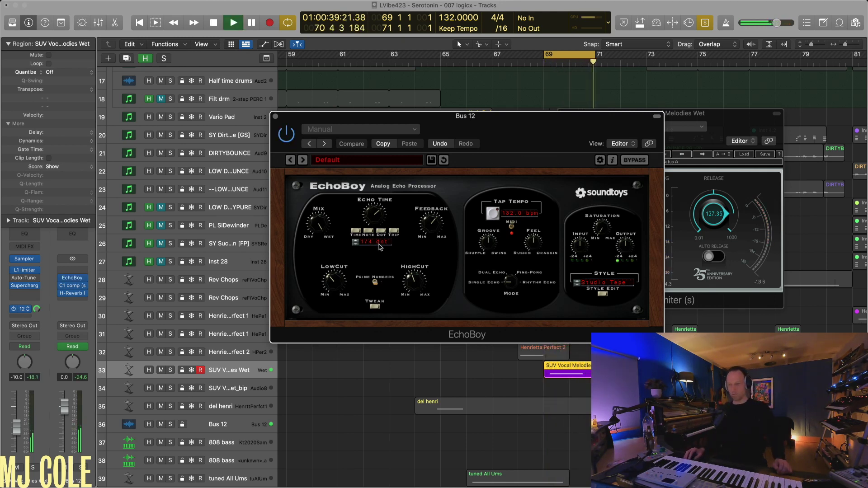
click(72, 286)
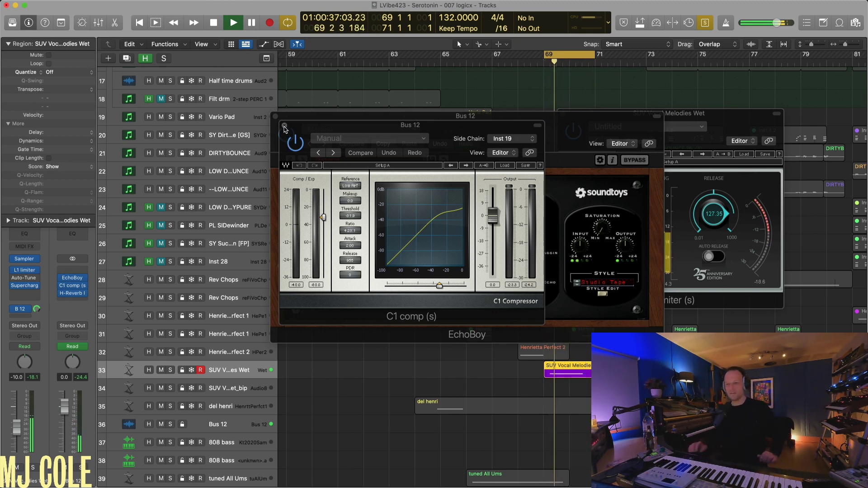
click(285, 126)
click(276, 116)
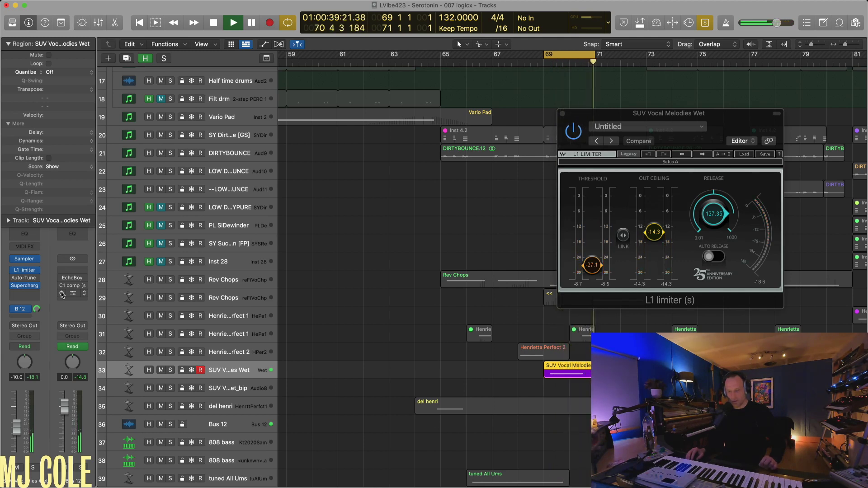
click(62, 295)
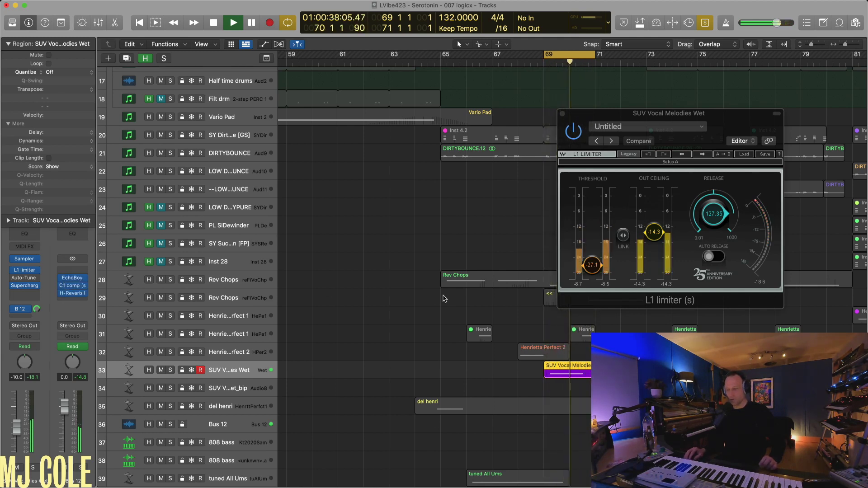
click(562, 113)
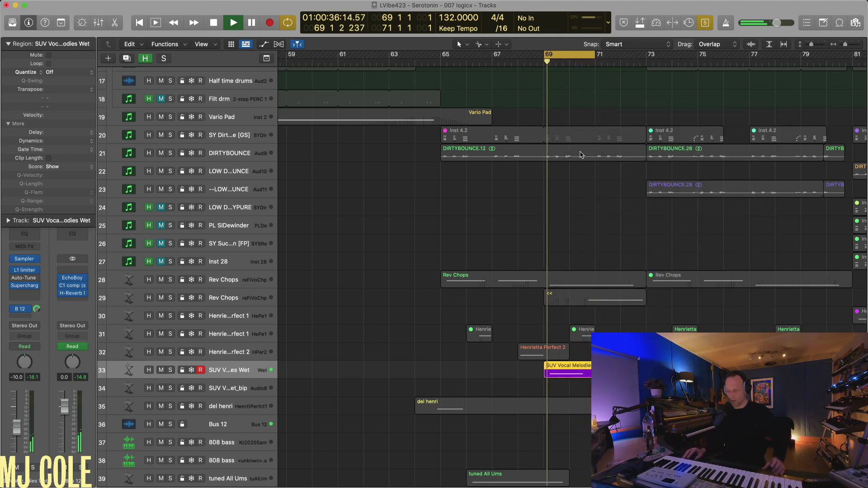
Loop the del henri region over bars 64 to 73, check its Bus 12 send effects, and stop playback.
scroll(580, 154, down, 5)
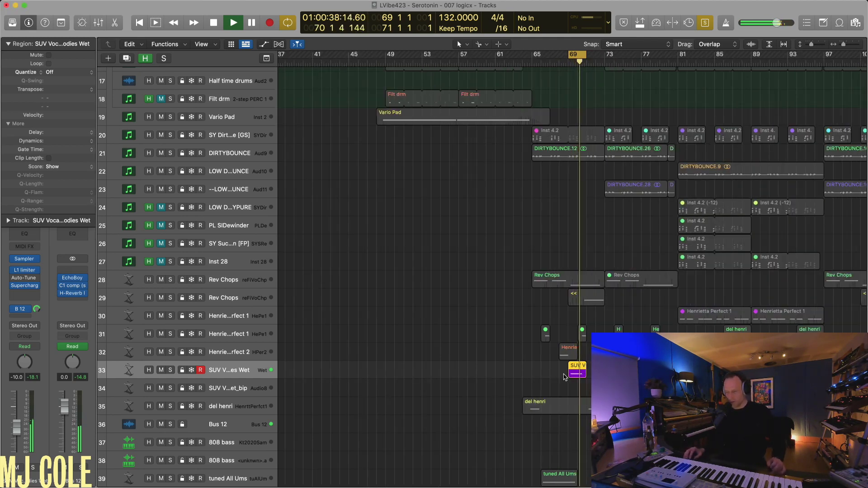
click(553, 409)
key(super+u)
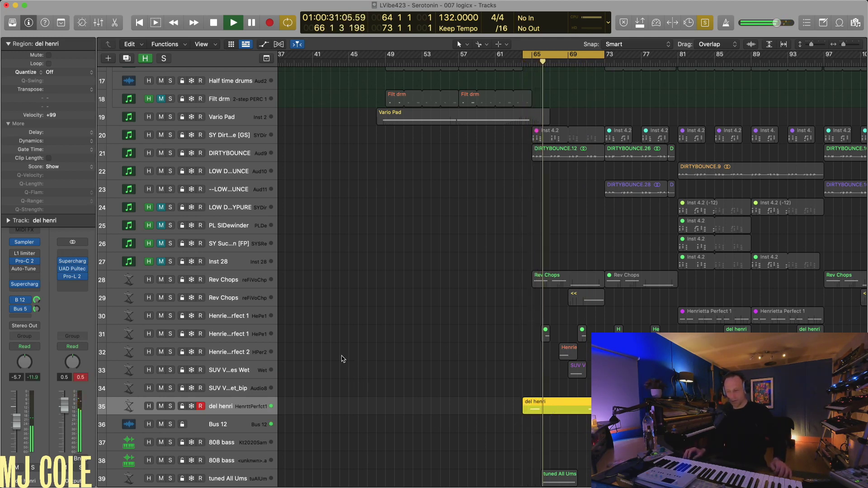
click(20, 302)
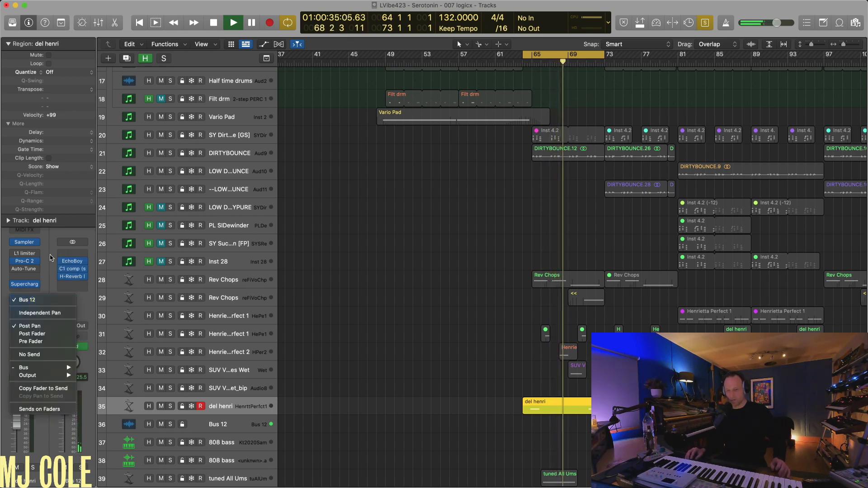
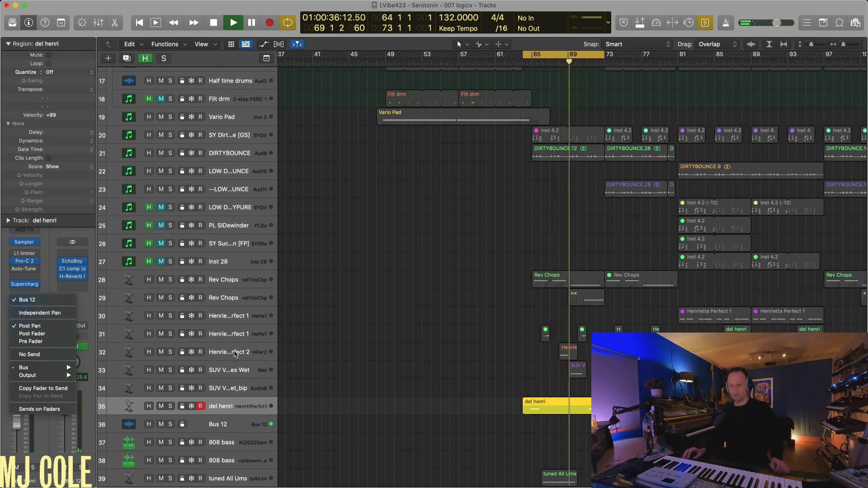
click(375, 275)
key(space)
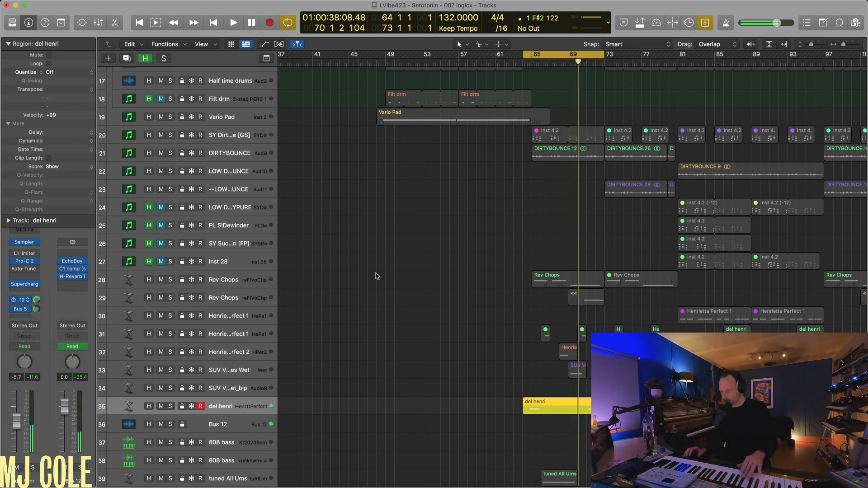
Examine the del henri notes in the Piano Roll and event list, and the key mapping and zones in its Sampler.
key(2)
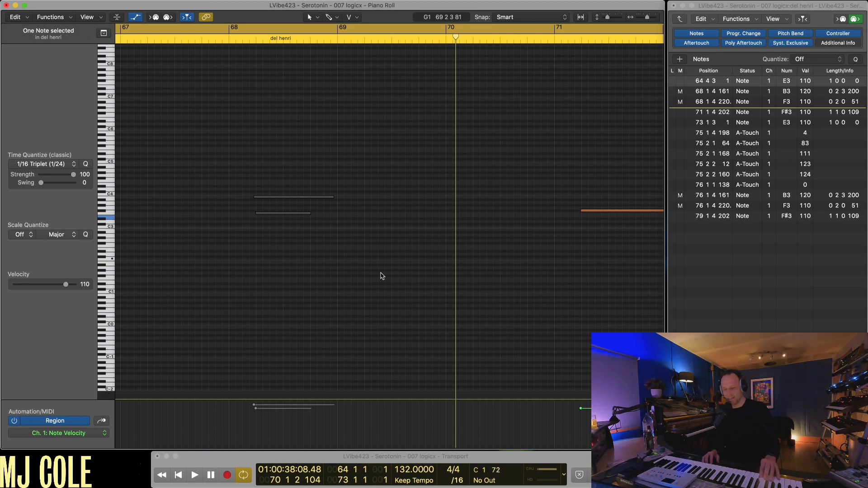
key(1)
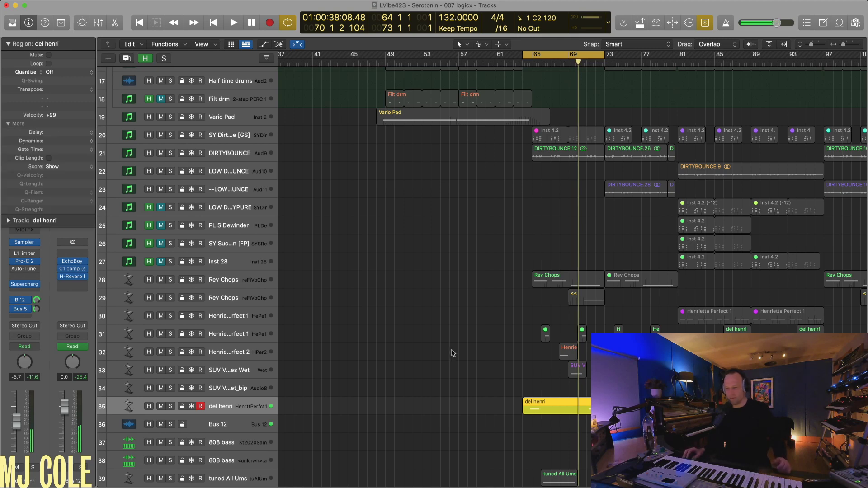
click(27, 244)
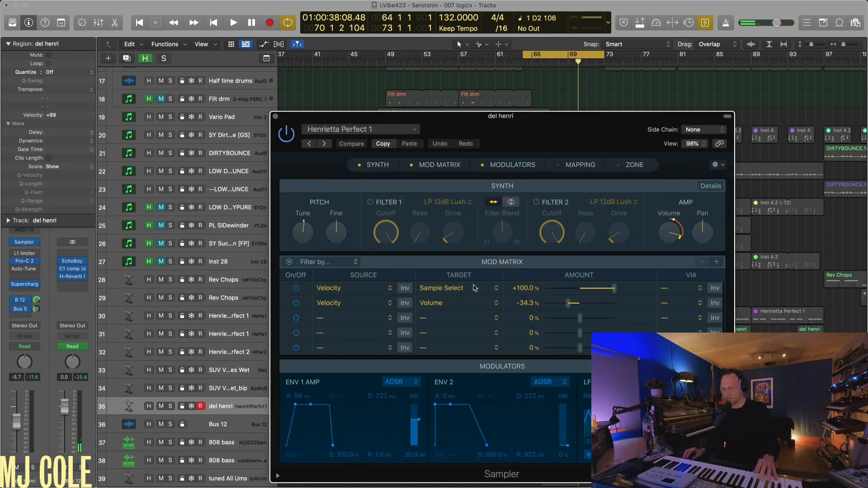
click(580, 165)
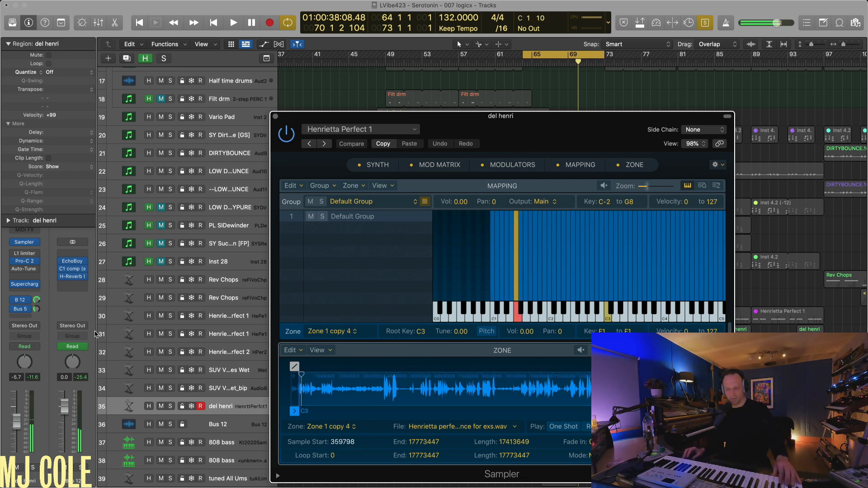
click(275, 118)
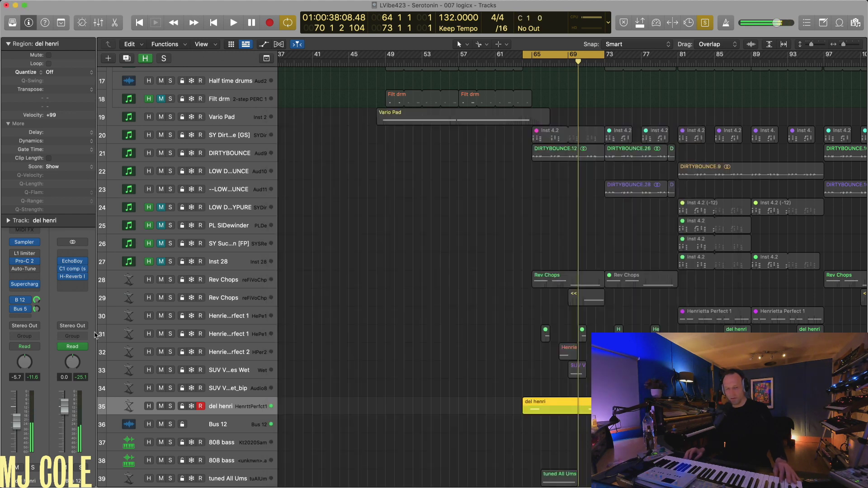
Examine the H-Reverb on the del henri track's Bus 5 send and close the plug-in.
click(24, 310)
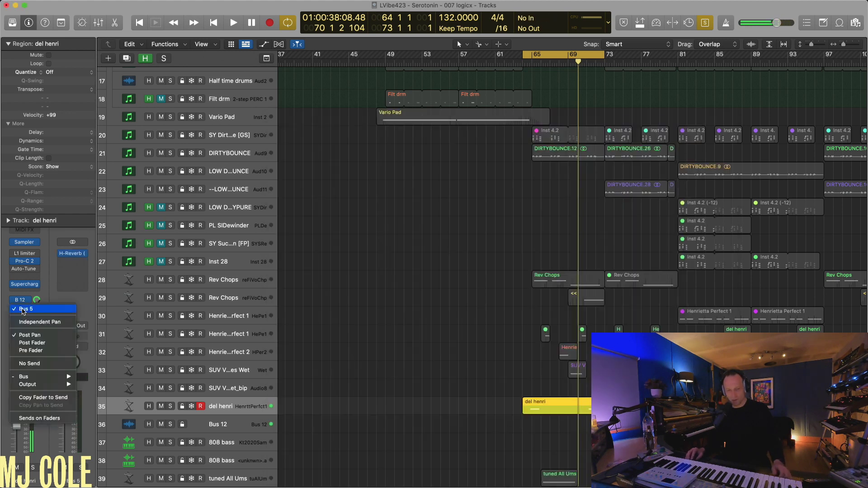
click(82, 236)
click(72, 256)
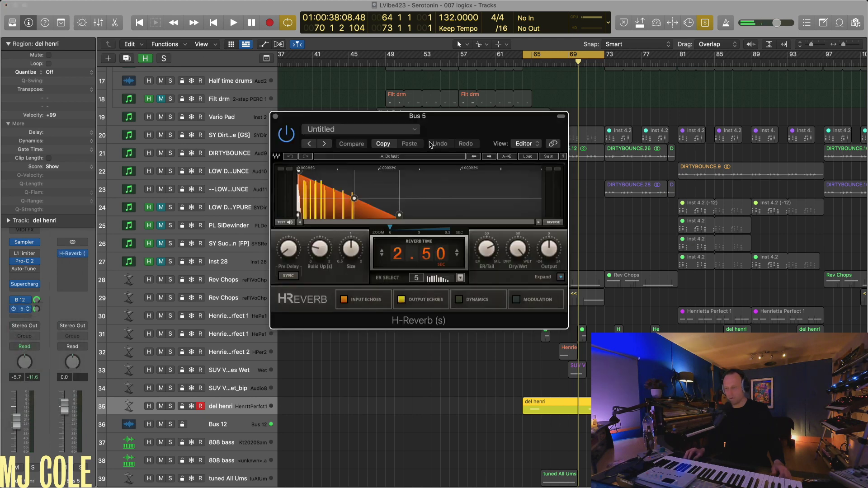
drag(409, 119, 448, 163)
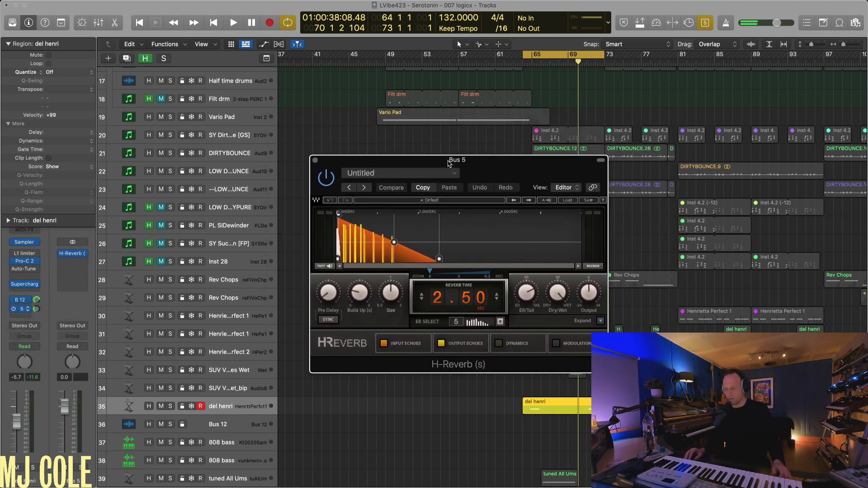
click(315, 161)
Play the del henri region soloed, and replay it unsoloed within the full arrangement.
key(space)
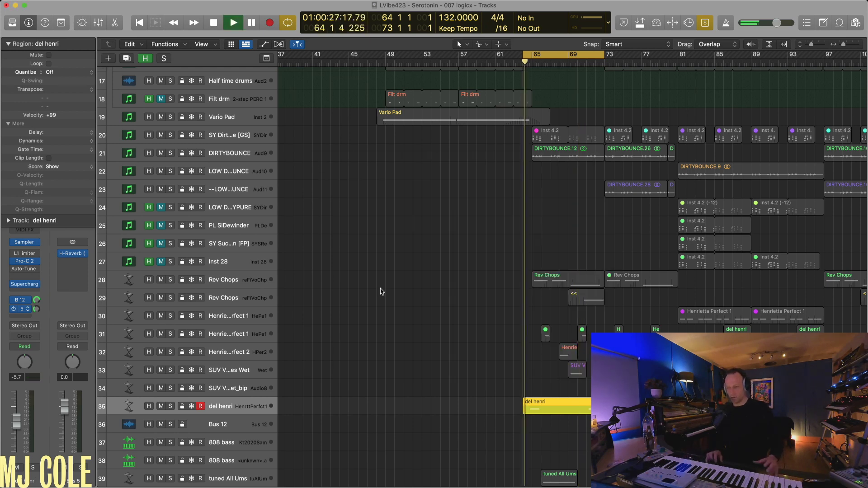
key(space)
key(space)
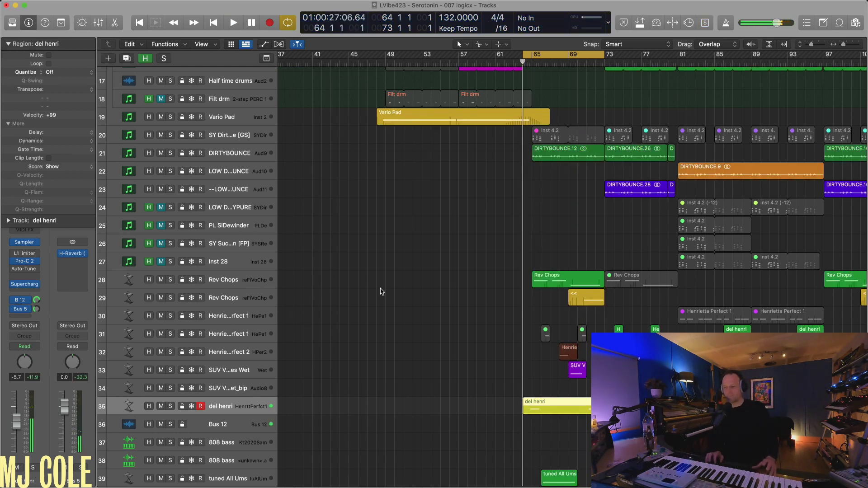
key(super+Up)
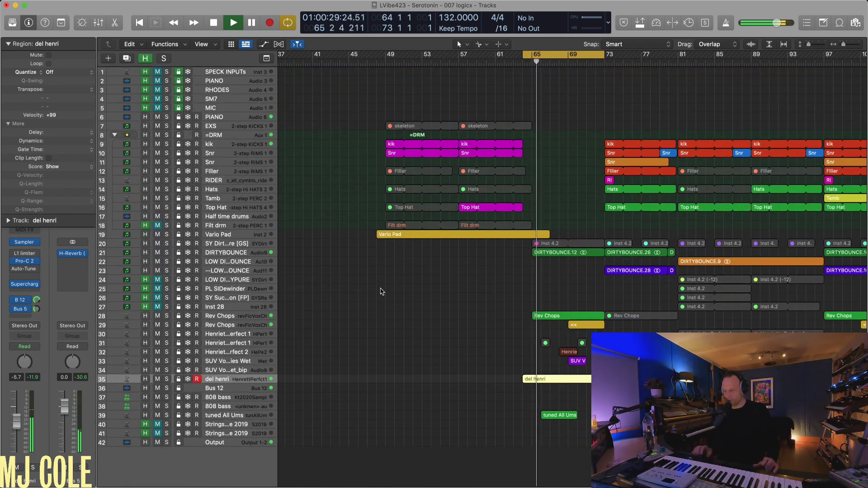
Loop the tuned All Ums region over bars 66 to 70 and play it soloed and within the full mix.
click(560, 416)
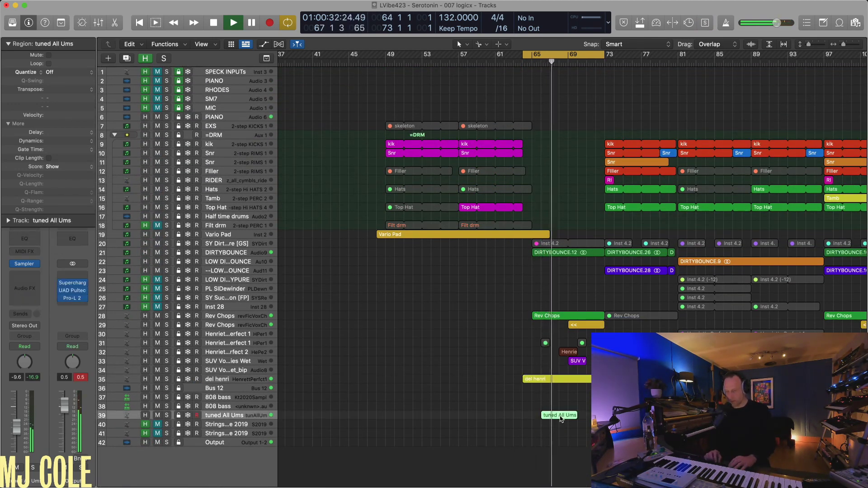
key(u)
key(ctrl+s)
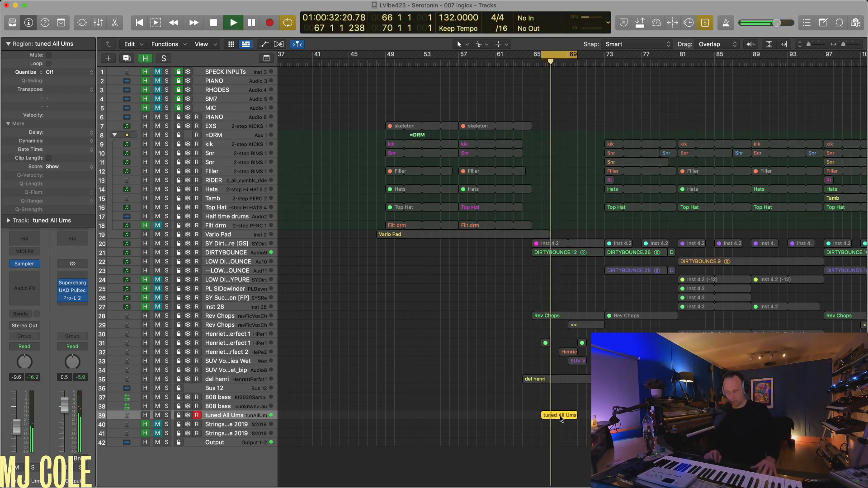
key(space)
key(ctrl+s)
key(space)
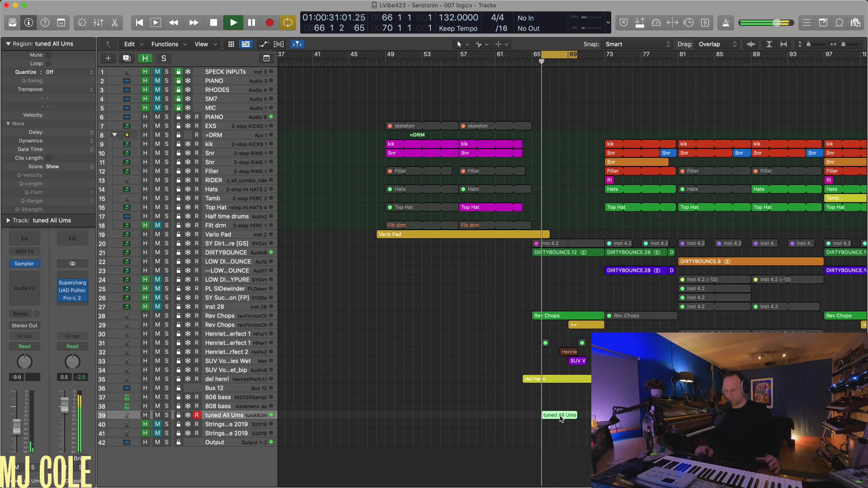
Set the cycle range to the green Rev Chops region at bars 65 to 73 and play the full arrangement.
key(super+Up)
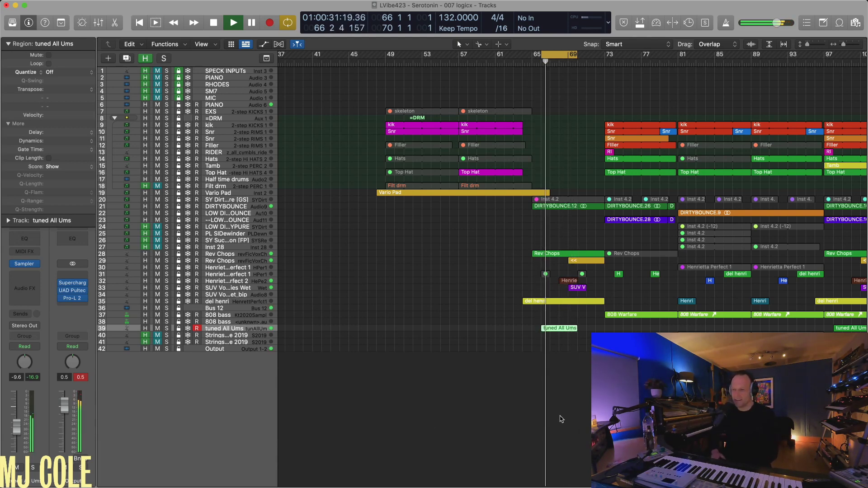
key(c)
scroll(561, 419, left, 1)
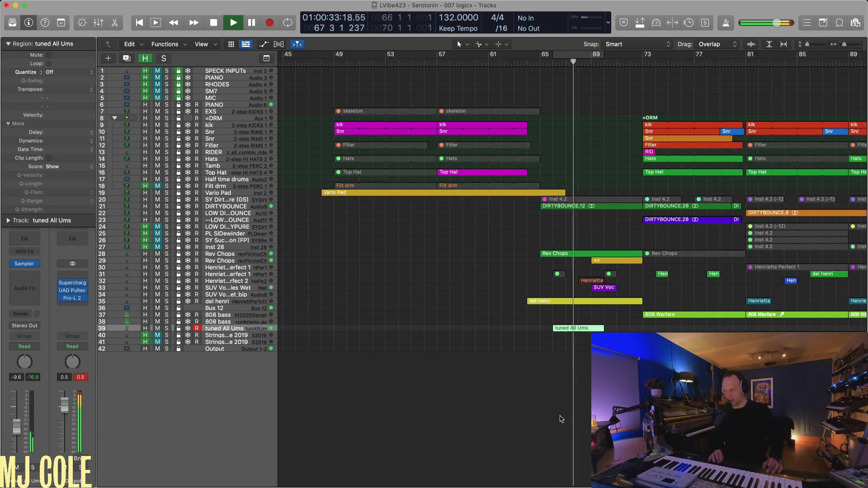
click(583, 254)
key(super+u)
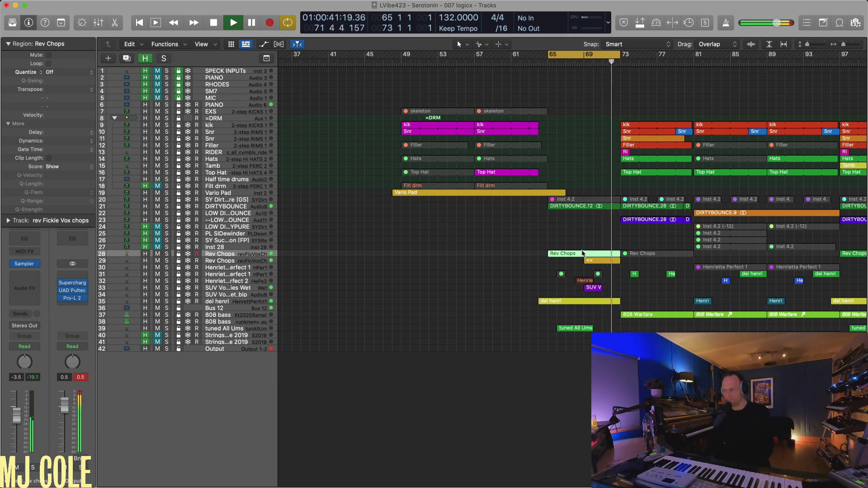
Play the full arrangement over bars 65 to 73 and move the cycle range to bars 73 to 81.
key(super+Left)
key(super+Left)
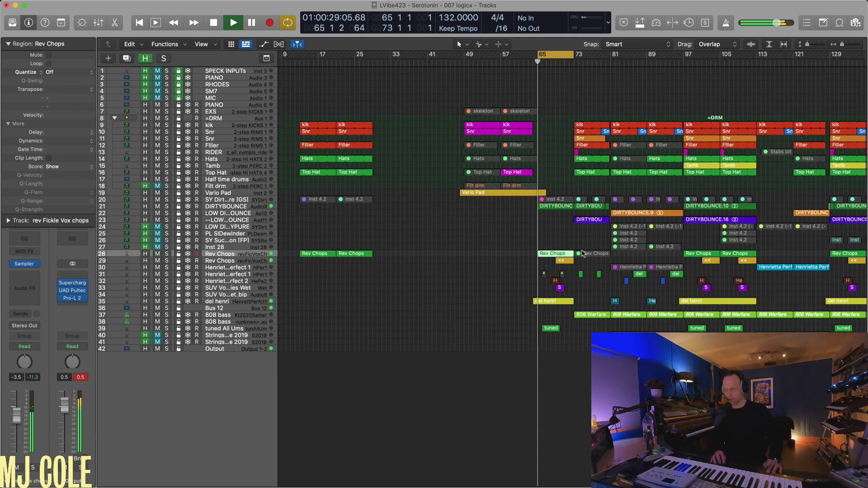
key(super+Right)
key(super+Right)
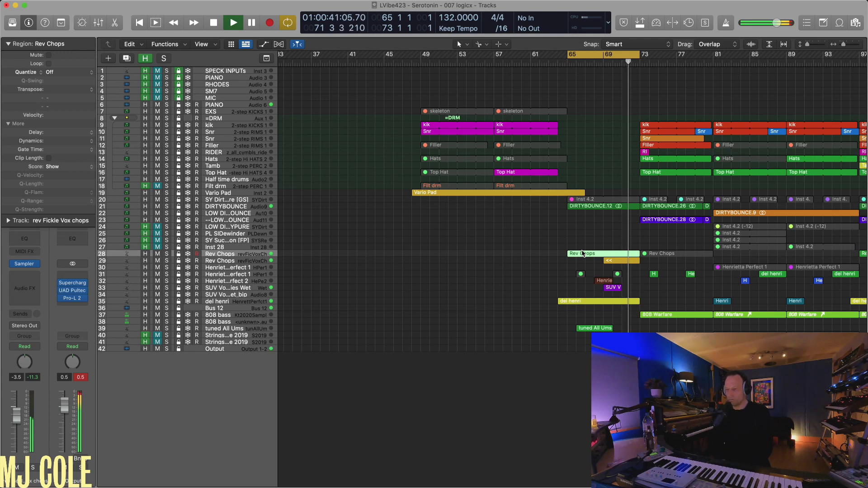
scroll(432, 262, down, 2)
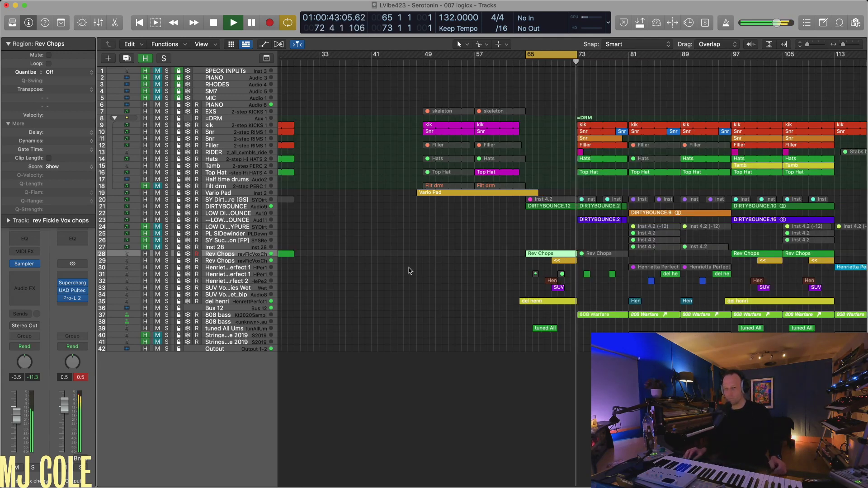
click(241, 128)
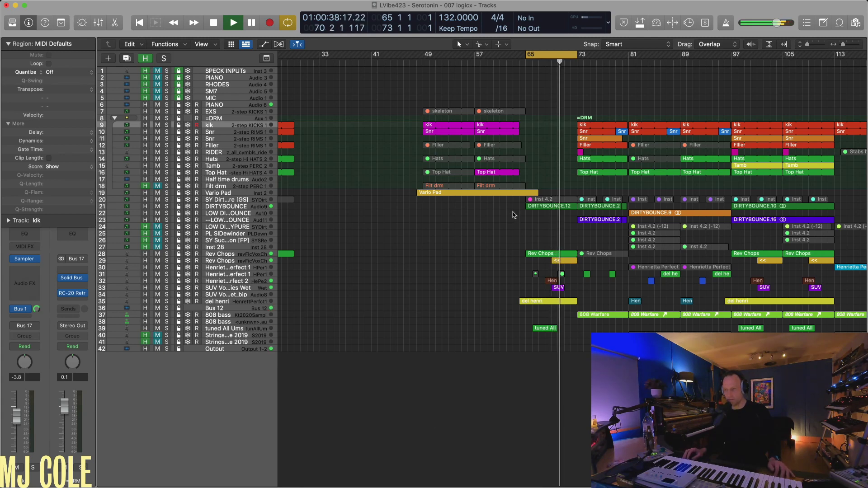
drag(546, 56, 596, 65)
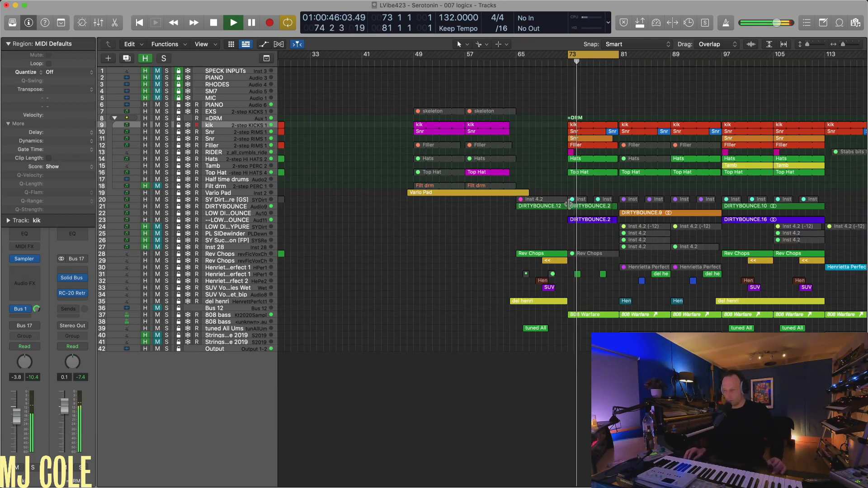
Select the 808 Warfare region at bar 73 on the 808 bass track and play it soloed.
click(221, 317)
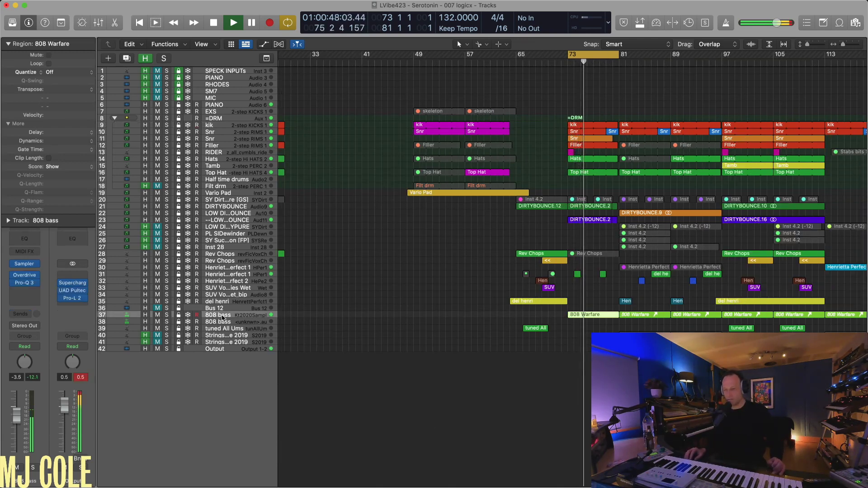
key(space)
key(ctrl+s)
key(space)
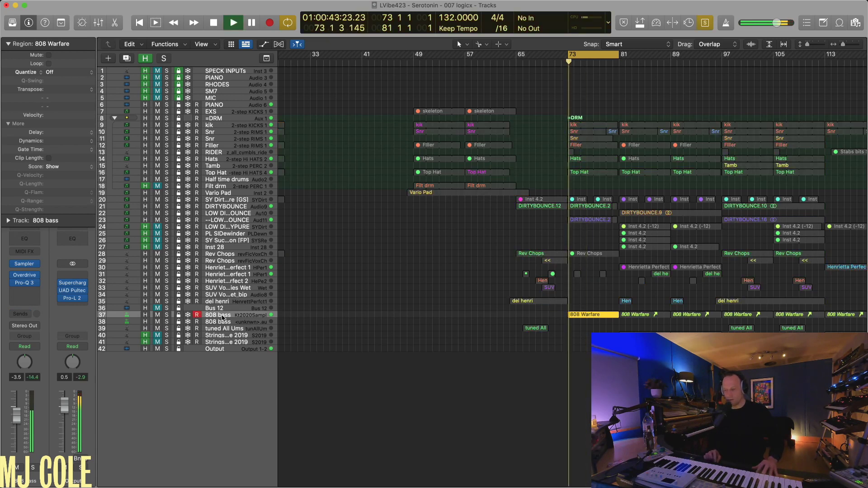
Examine the 808 bass Sampler's modulators, mapping and sample zone, and close the instrument.
click(24, 266)
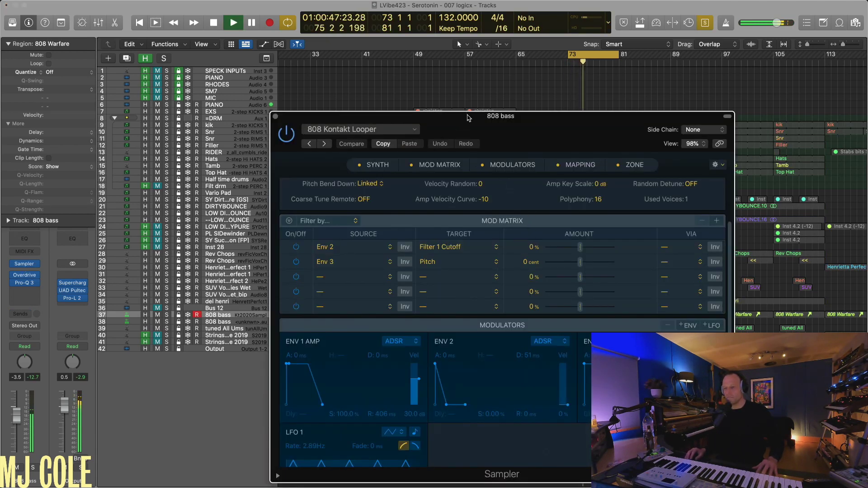
drag(468, 118, 434, 89)
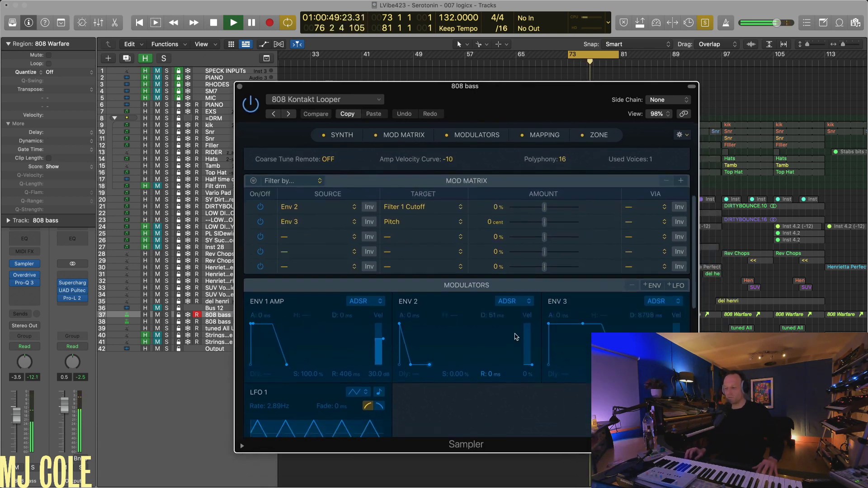
scroll(513, 339, down, 10)
scroll(516, 337, down, 3)
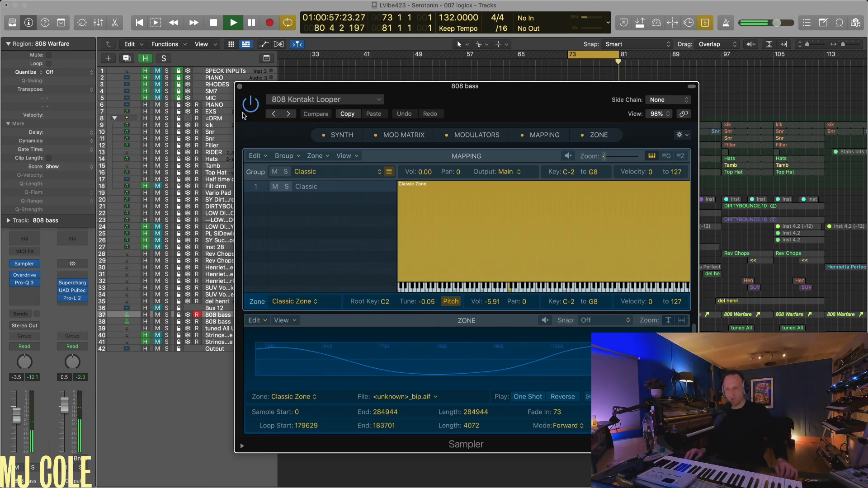
key(super+w)
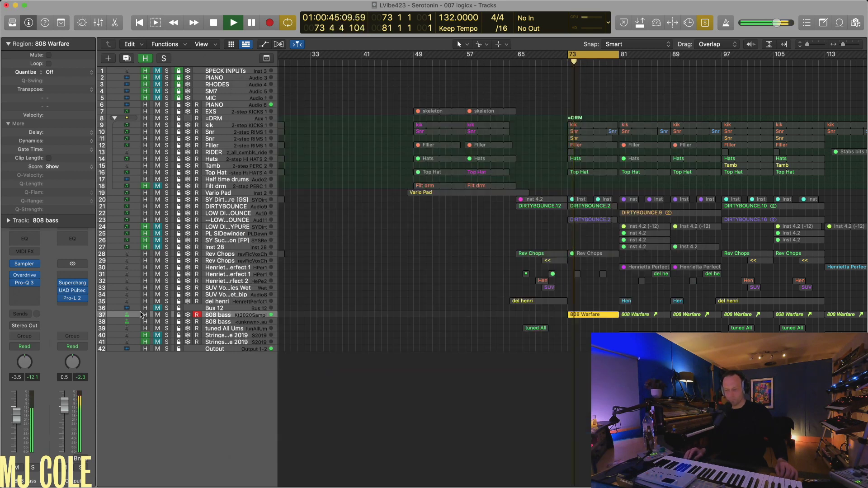
Open Overdrive on the 808 bass and compare the soloed 808 Warfare region with the effect bypassed and re-enabled.
click(26, 277)
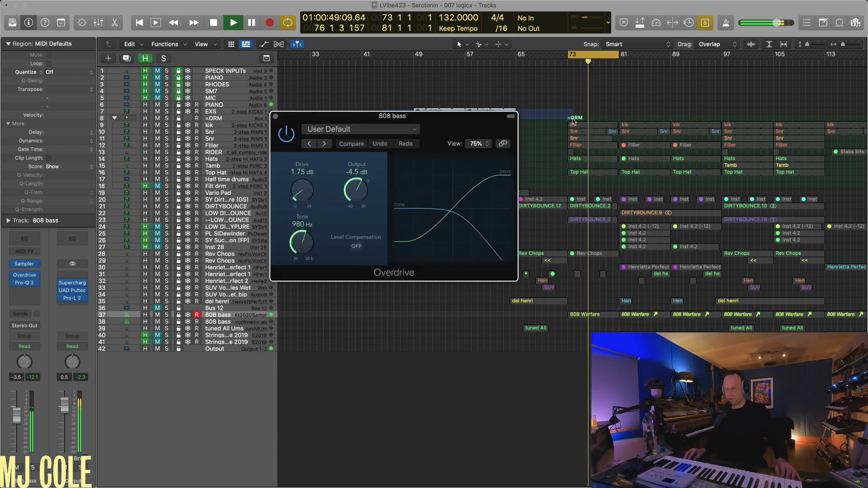
drag(382, 118, 493, 207)
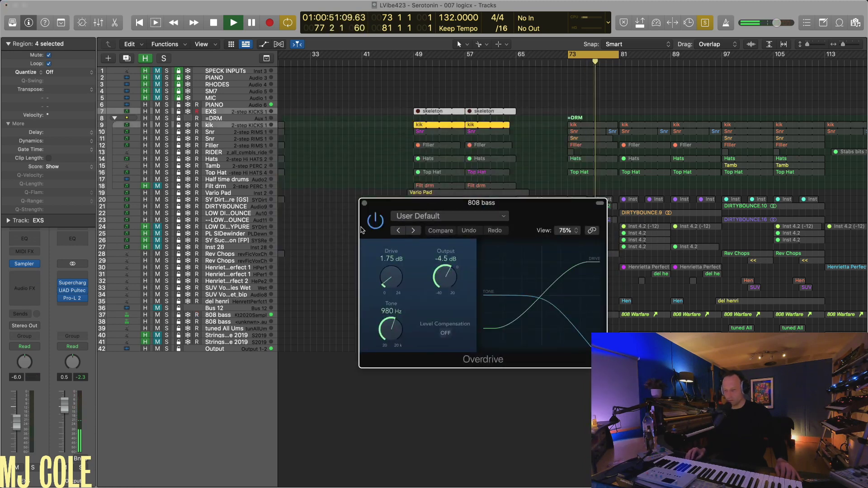
key(space)
key(space)
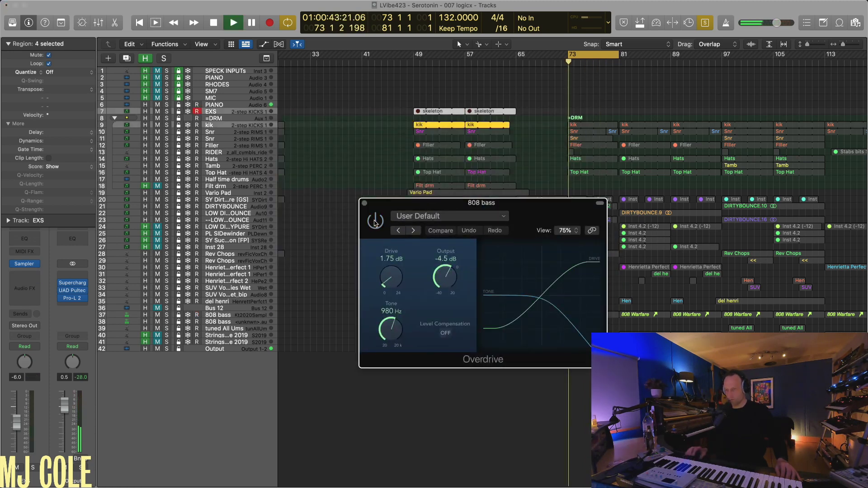
drag(538, 200, 415, 202)
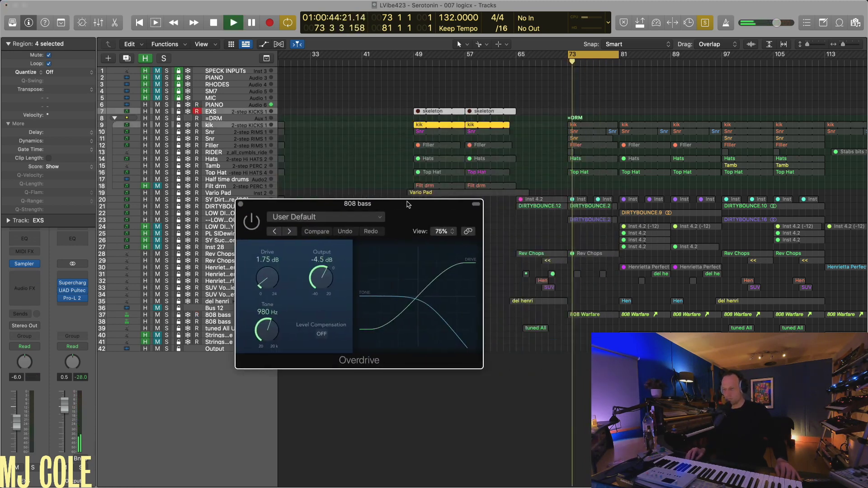
click(589, 316)
key(space)
key(space)
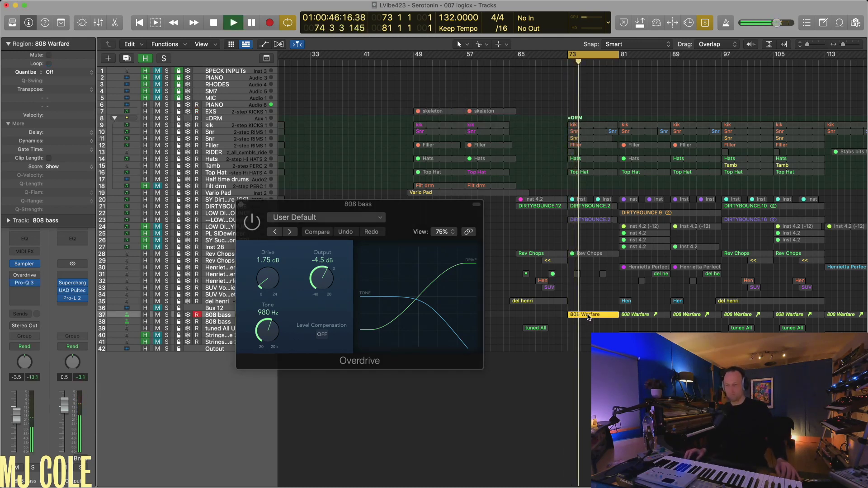
click(255, 225)
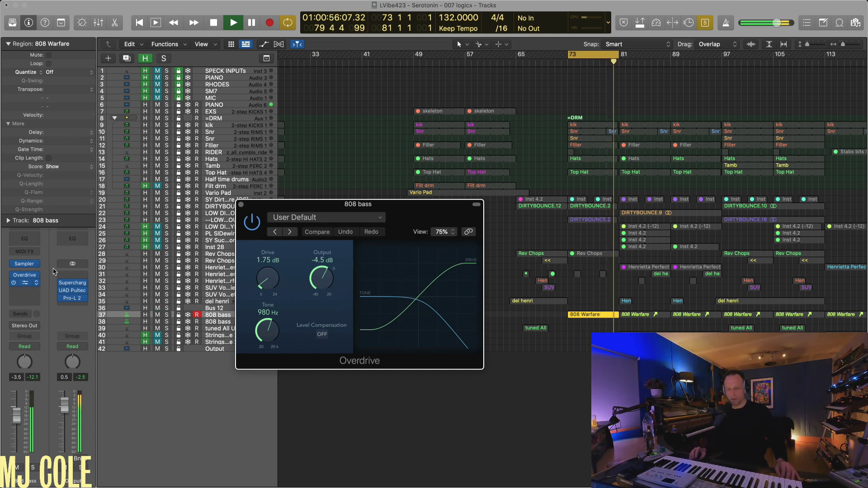
Examine the 808 bass Pro-Q 3 curve, compare the sound with the EQ bypassed and active, and close both plug-in windows.
click(24, 282)
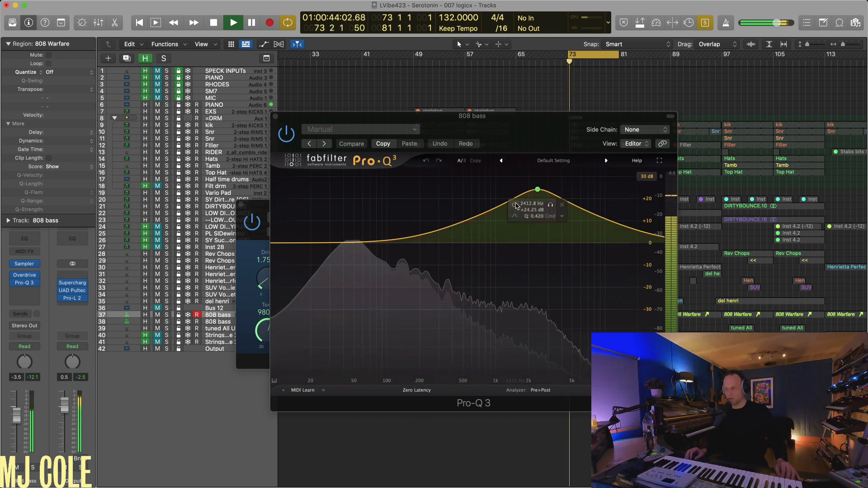
click(286, 134)
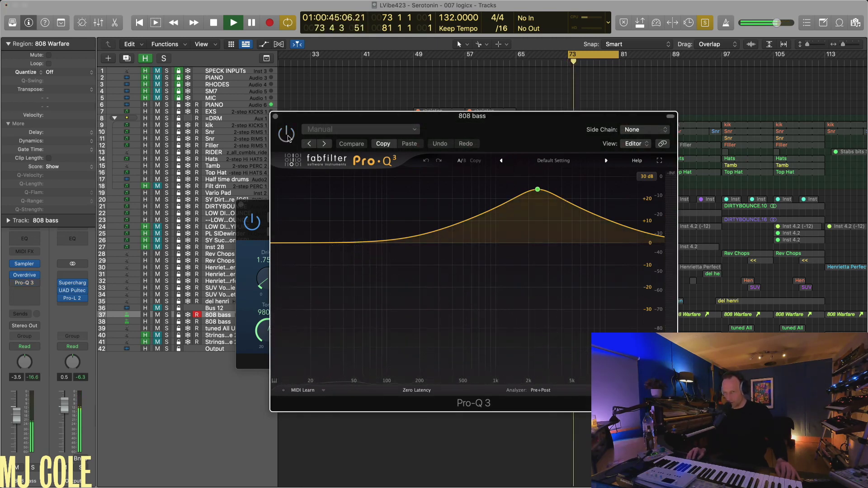
click(275, 117)
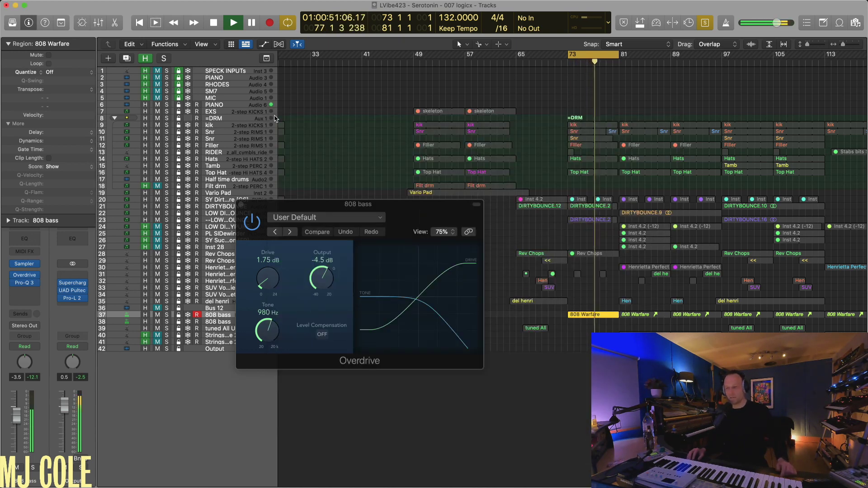
click(241, 205)
Play the arrangement unsoloed with the cycle off and hide the tracks marked for hiding.
click(643, 303)
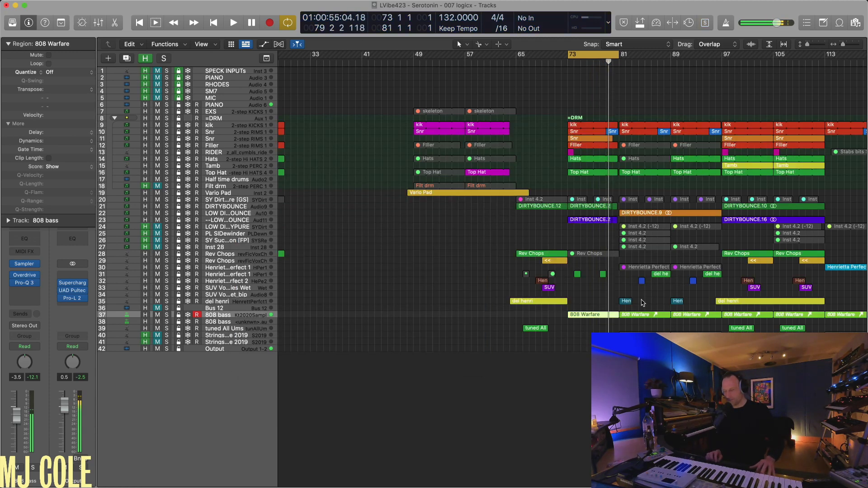
key(space)
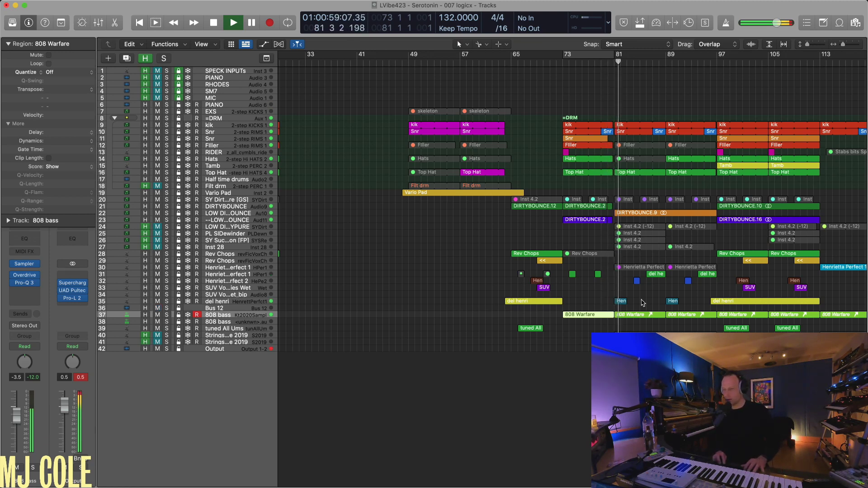
key(h)
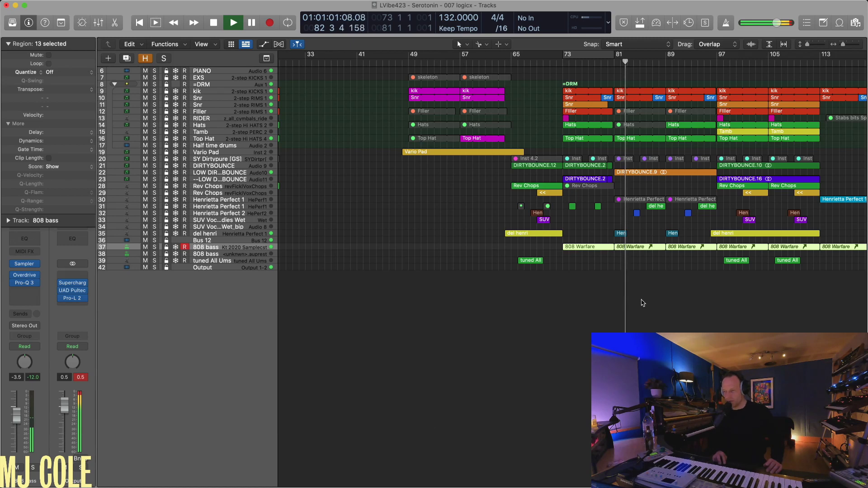
Enlarge the track rows and examine the arrangement from bar 81 onwards as it plays.
key(super+Left)
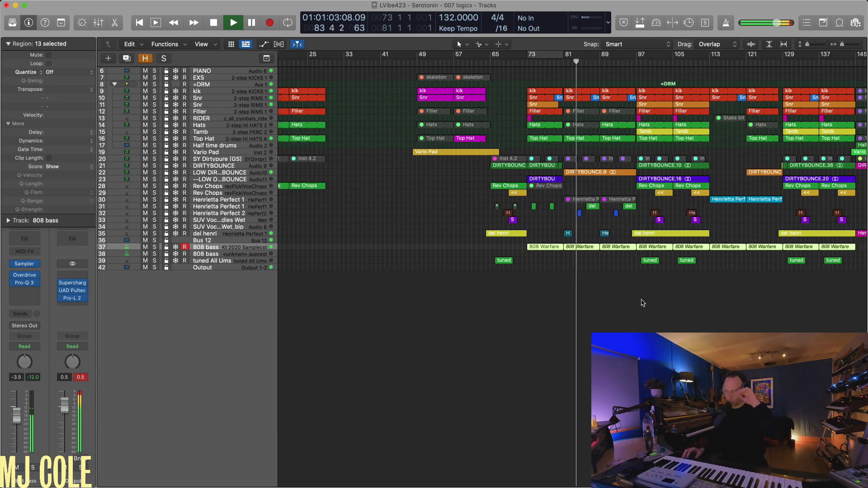
key(super+Down)
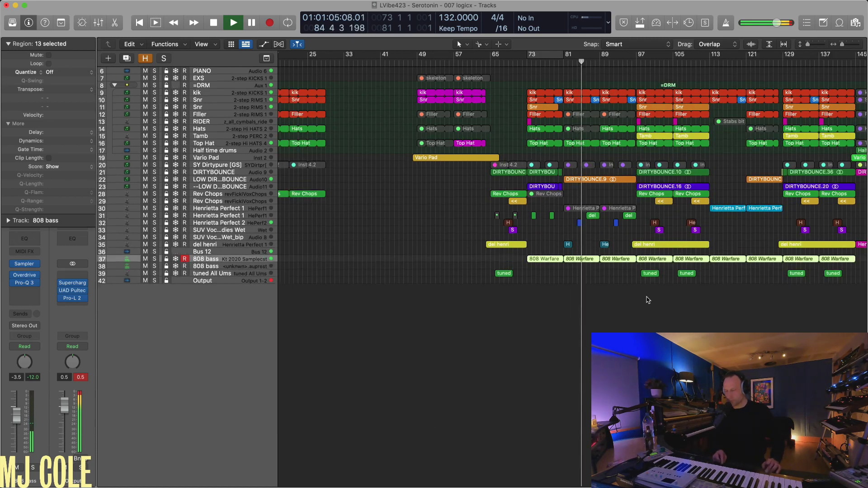
key(super+Right)
key(super+Down)
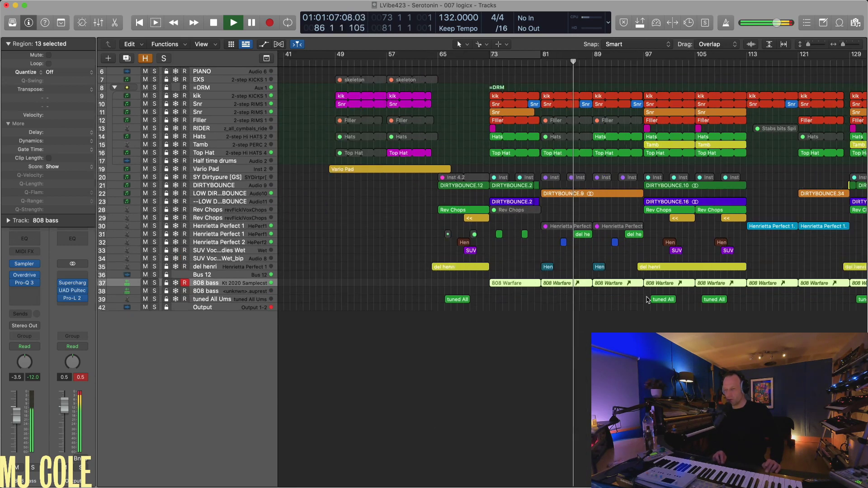
key(super+Up)
key(super+Up)
key(super+Left)
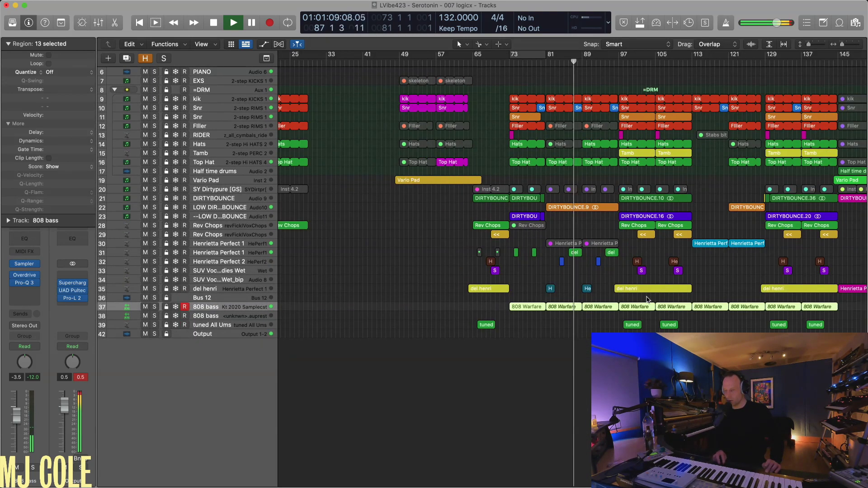
scroll(655, 299, right, 5)
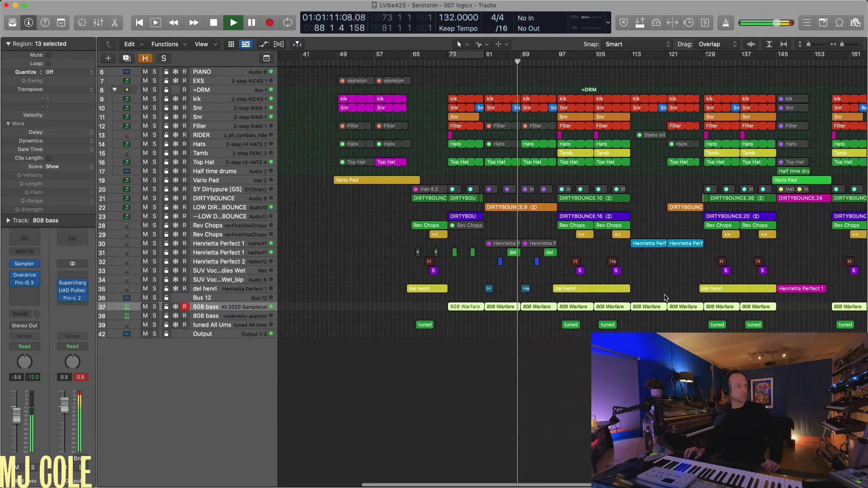
scroll(665, 297, right, 3)
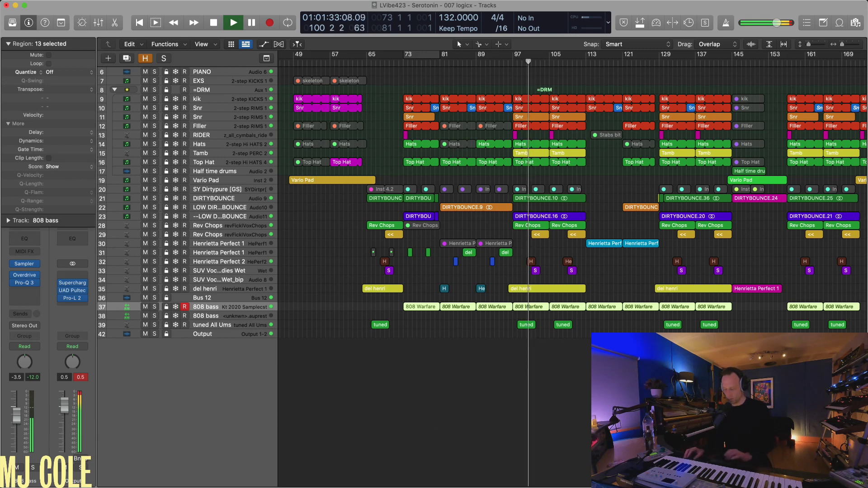
Loop the Tamb region over bars 97 to 105, show its notes in the Piano Roll, and play it soloed and within the mix.
click(523, 152)
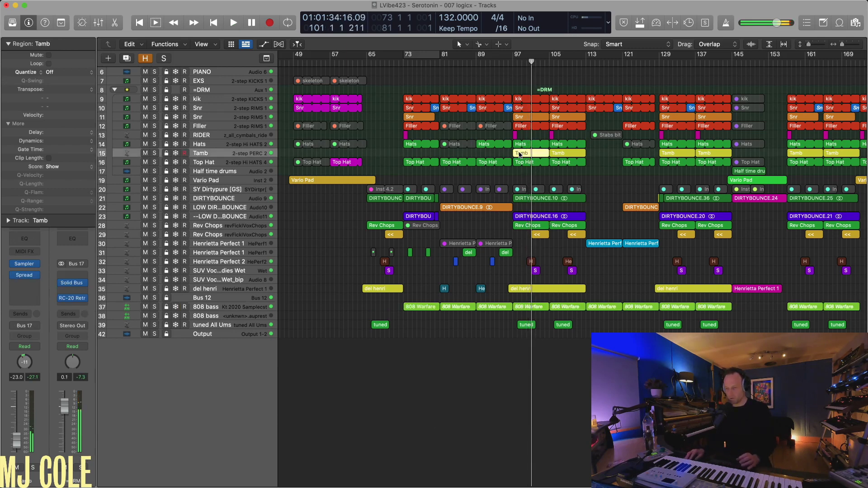
key(super+u)
key(2)
key(space)
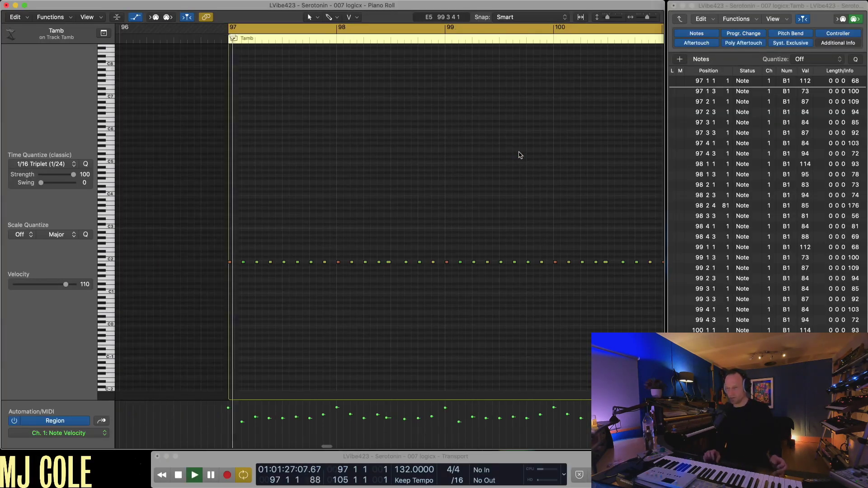
key(space)
key(space)
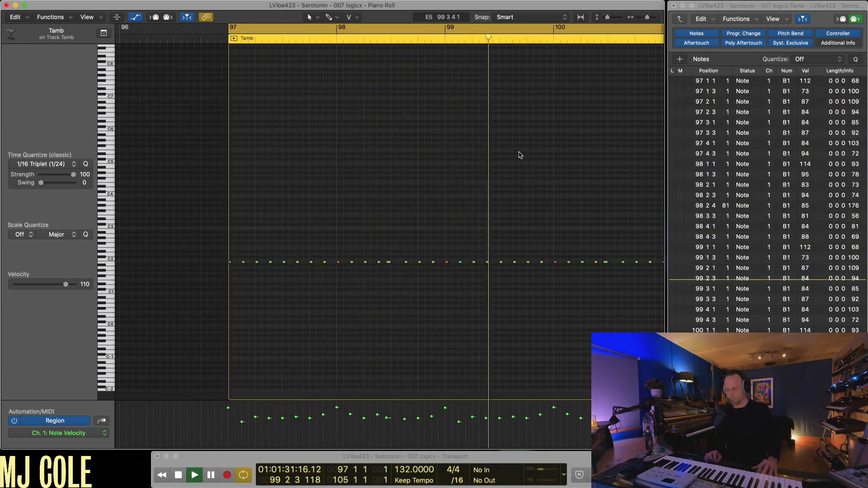
key(space)
key(space)
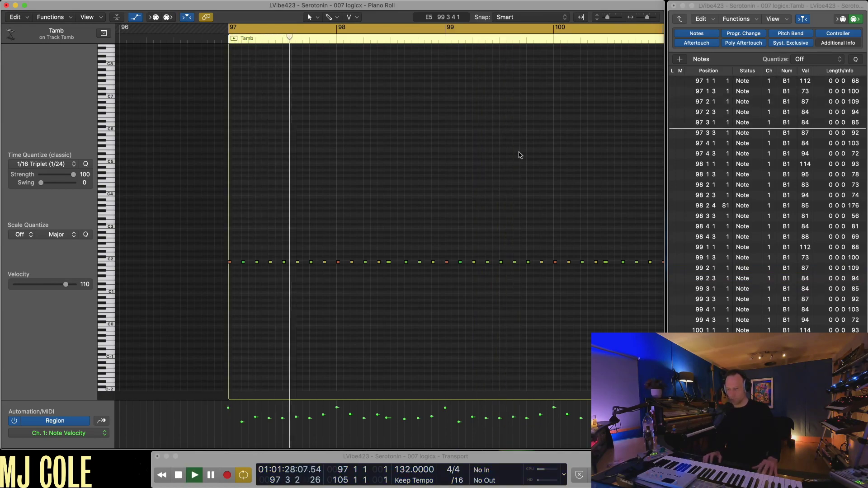
Close the note editor, select all drum regions from kik to Top Hat at bars 97 to 113, and play them soloed.
key(super+w)
drag(518, 84, 582, 165)
key(ctrl+s)
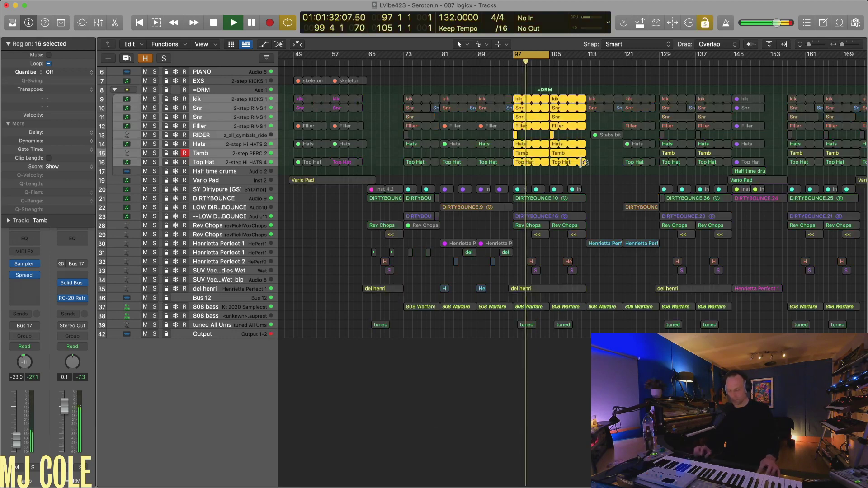
key(space)
key(space)
key(super+Right)
key(super+Right)
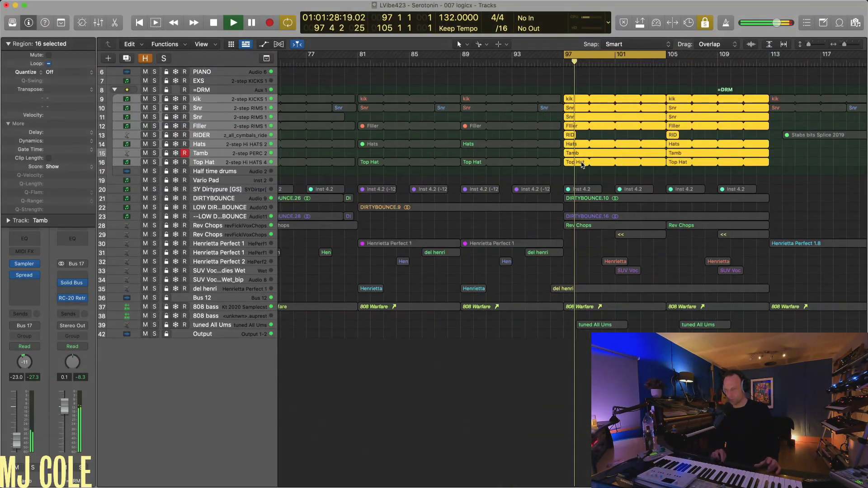
Open the Stereo Spread effect of the Tamb track and place its window over the arrangement.
click(247, 143)
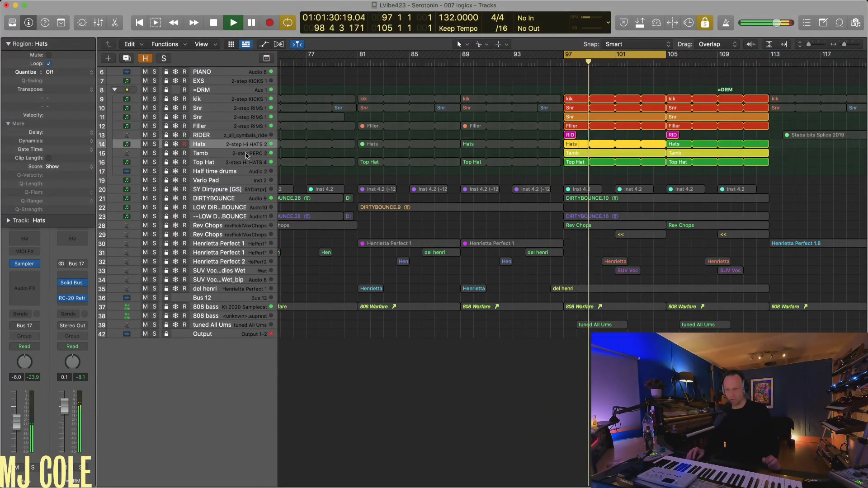
click(244, 153)
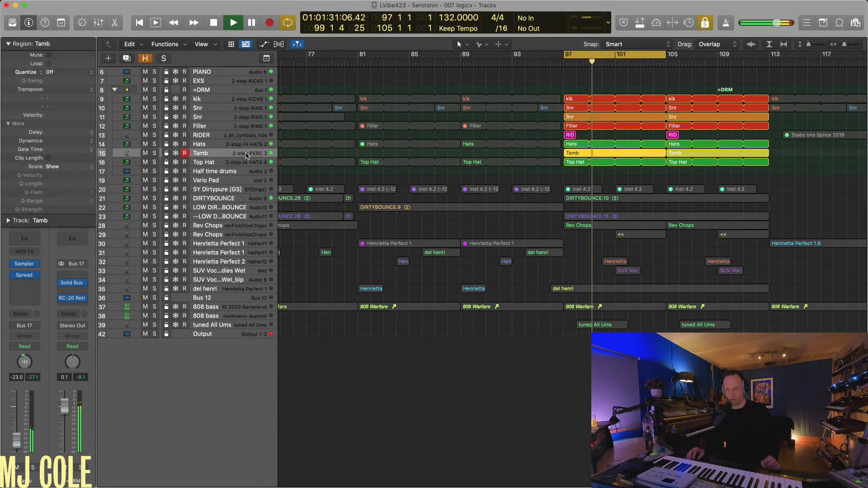
click(20, 275)
drag(391, 118, 508, 203)
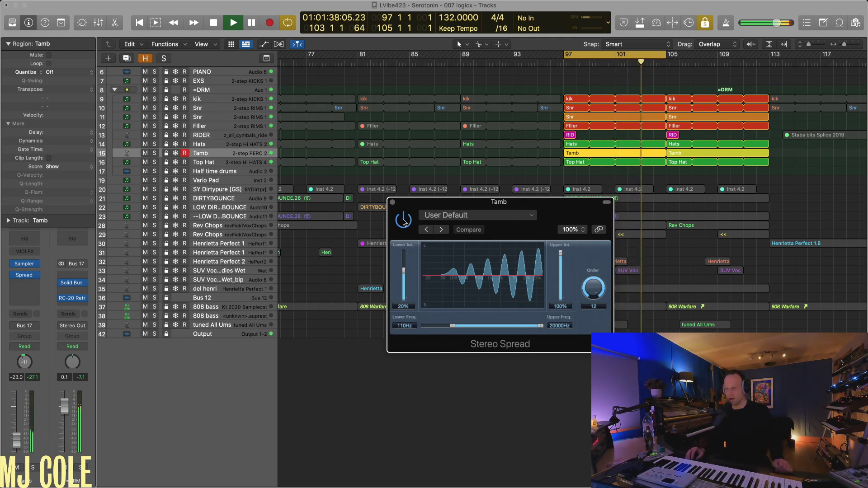
Solo the Tamb track to compare it with Stereo Spread on and bypassed, close the effect, and return to the unsoloed mix.
click(154, 153)
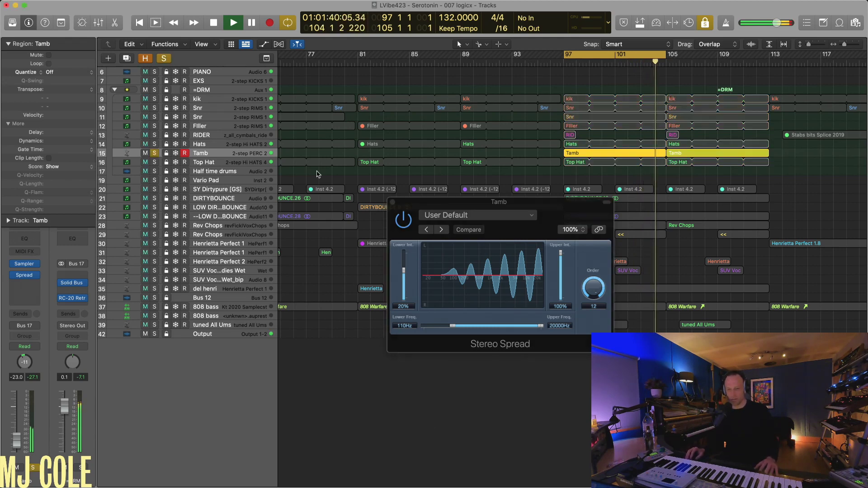
click(405, 220)
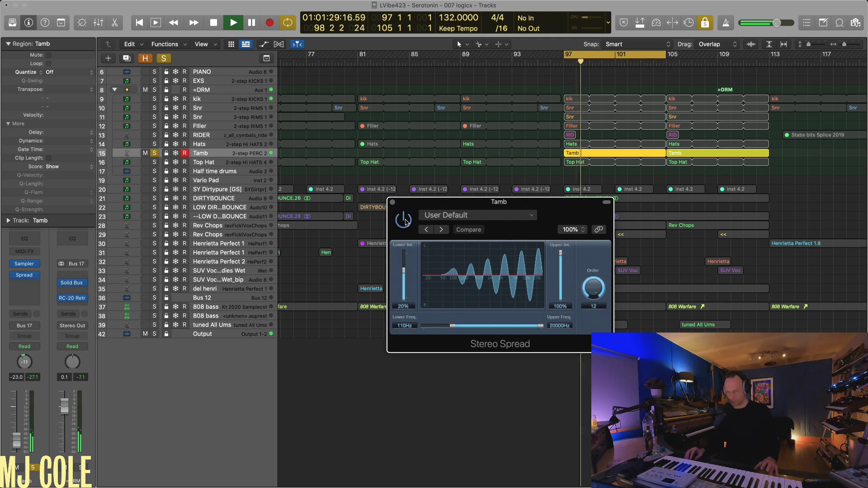
click(392, 203)
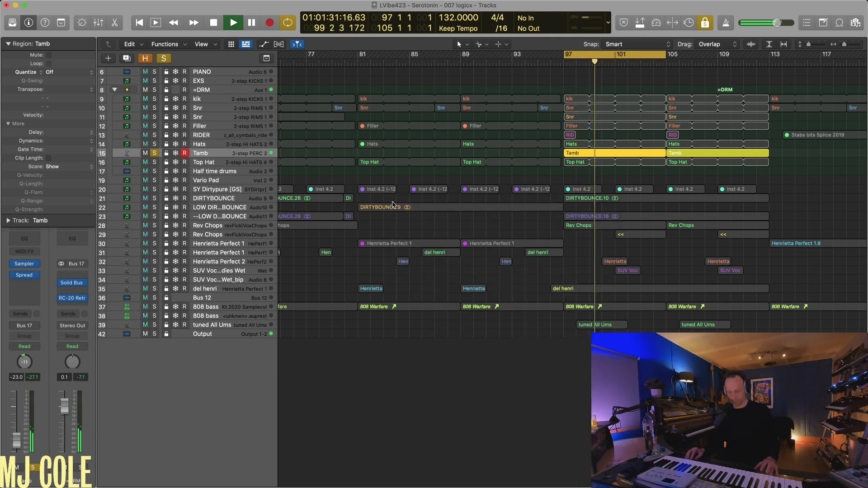
key(ctrl+s)
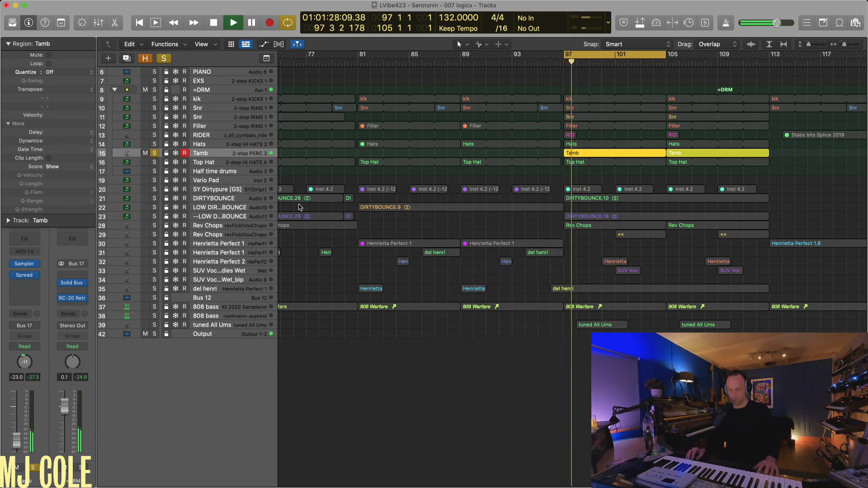
click(155, 153)
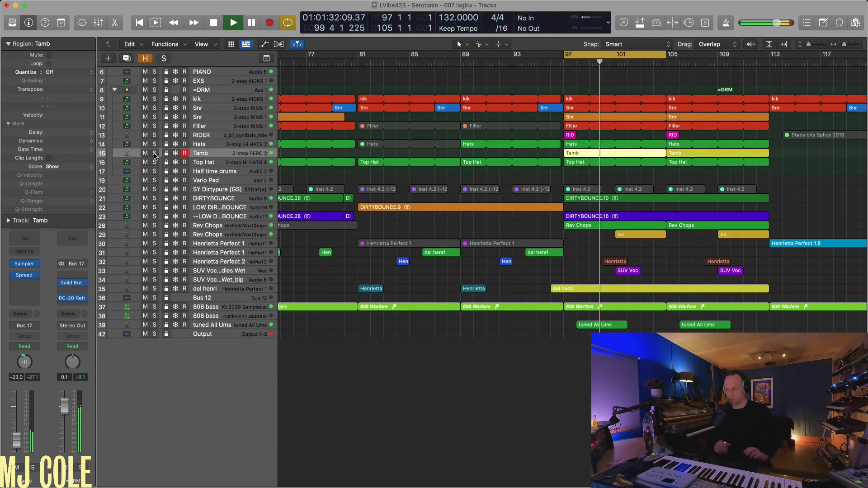
Select the DIRTYBOUNCE.10 and DIRTYBOUNCE.16 regions at bar 97 and play them soloed together.
key(super+Right)
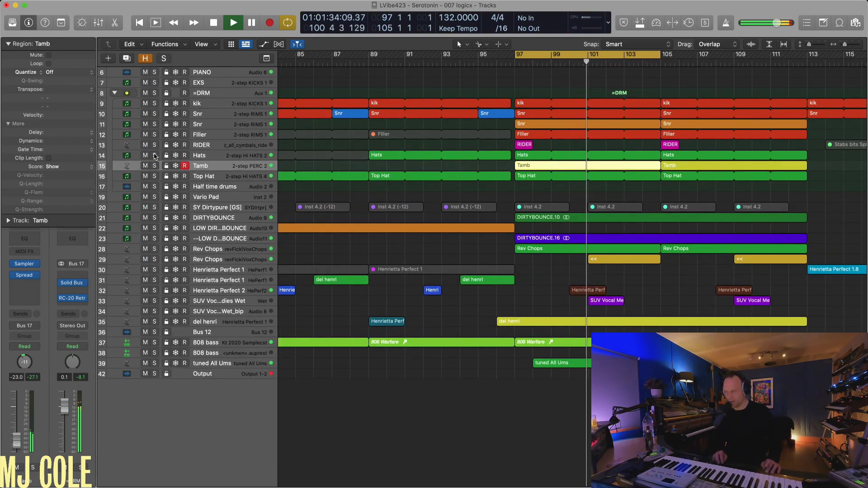
key(super+Down)
key(super+Up)
key(super+Left)
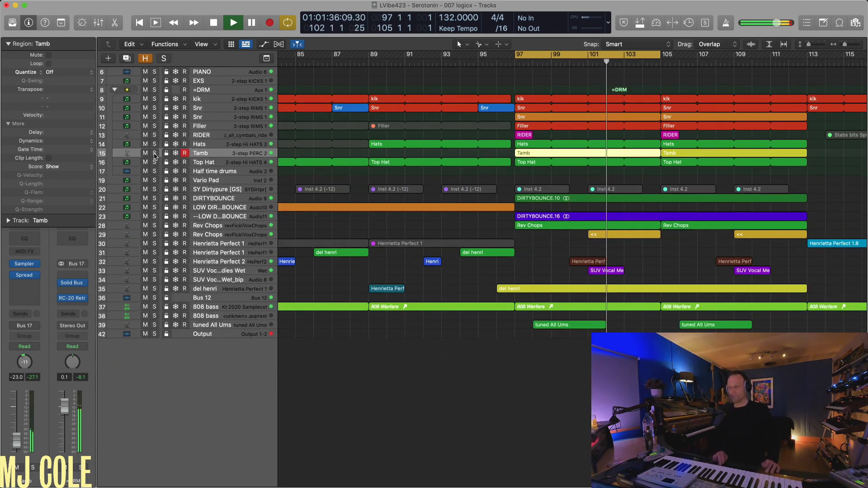
key(super+Left)
key(super+Left)
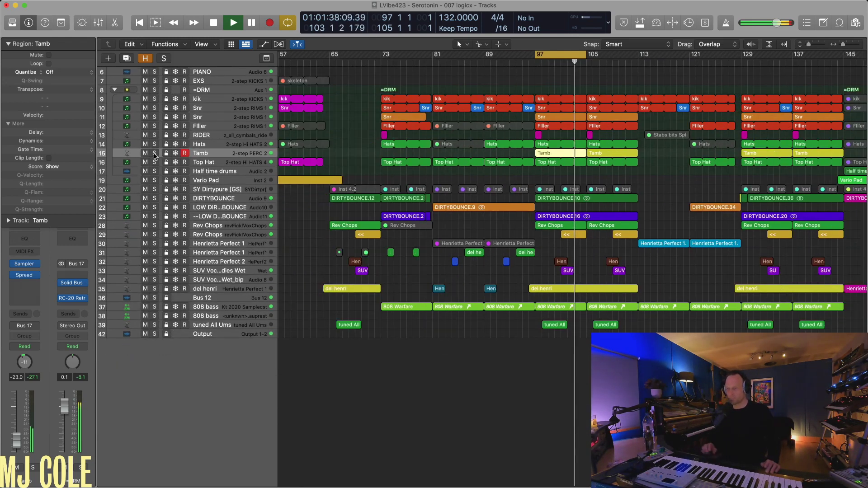
click(573, 202)
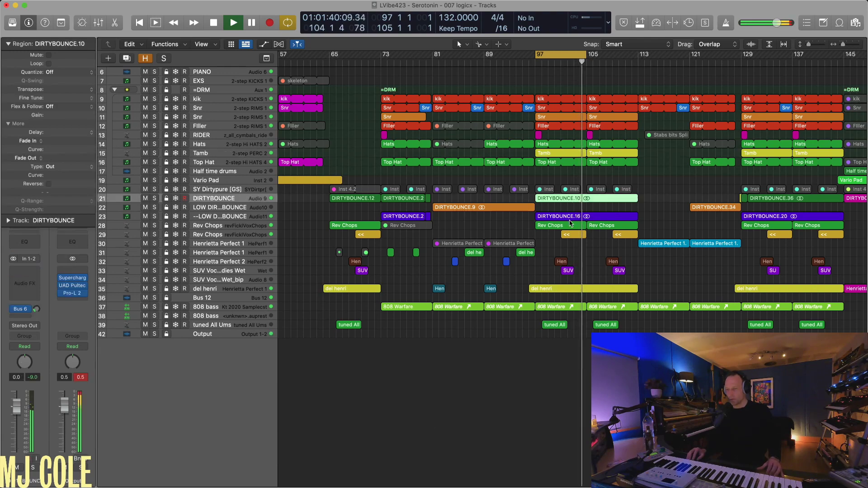
shift+click(571, 221)
key(shift+Return)
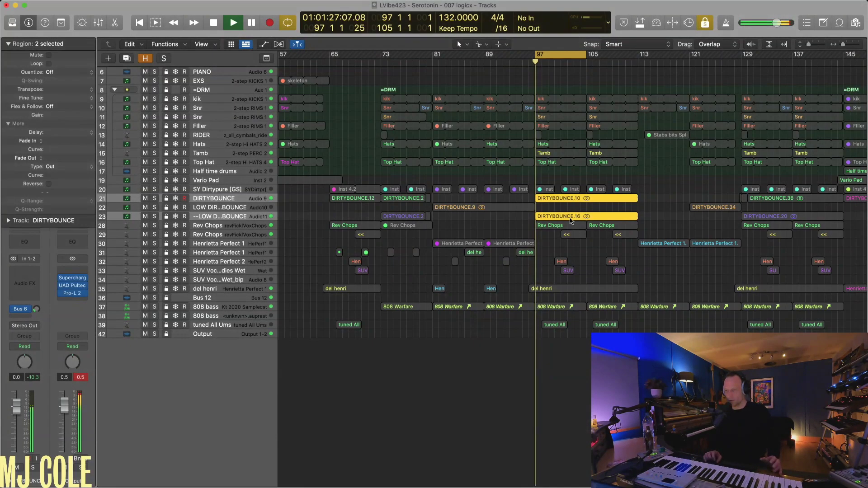
Enlarge the soloed DIRTYBOUNCE and --LOW DIRTYBOUNCE regions at bars 97 to 113 to examine their waveforms.
key(super+Down)
key(super+Right)
key(super+Down)
key(super+Down)
key(super+Down)
key(super+Down)
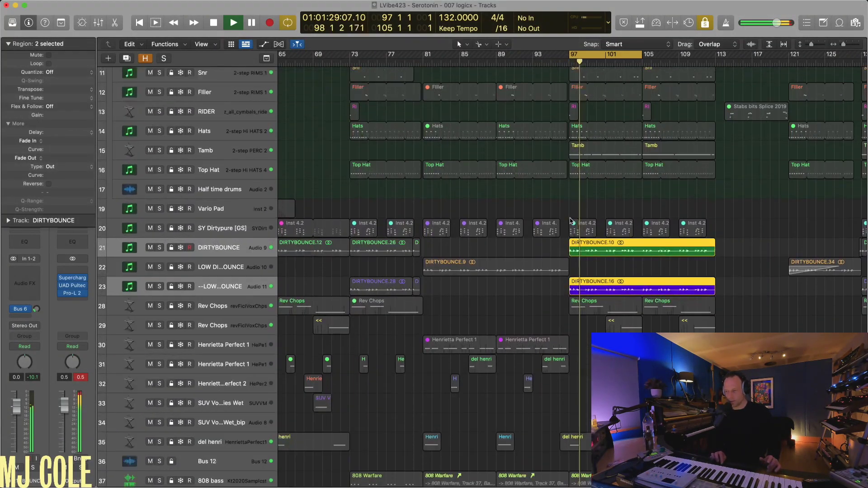
key(super+Right)
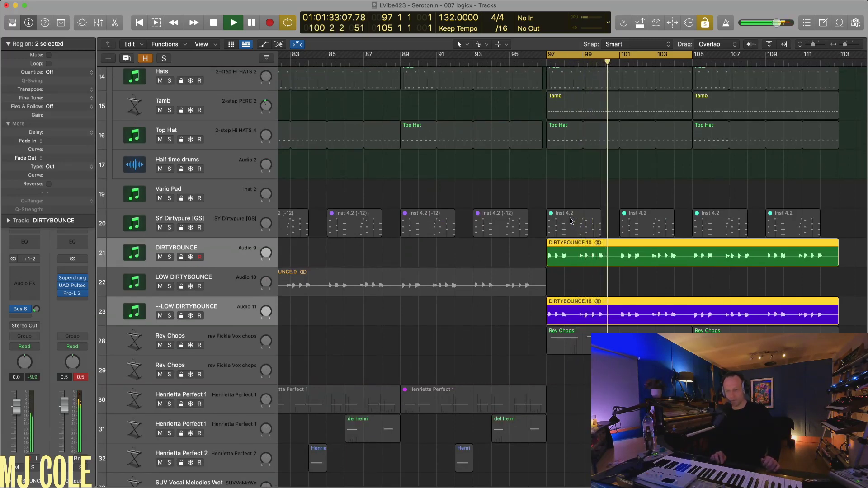
key(super+Right)
key(super+Left)
key(super+Left)
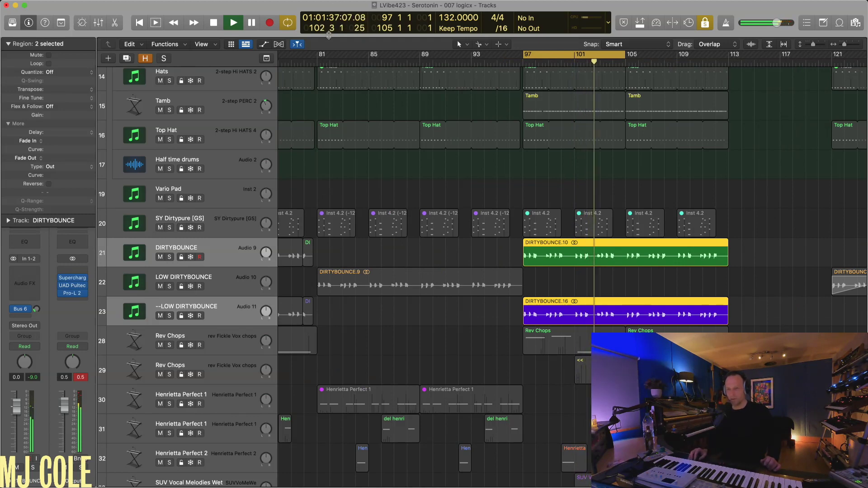
Show the Flex controls to examine the DIRTYBOUNCE track's Slicing mode and region up close, and hide them again.
click(279, 45)
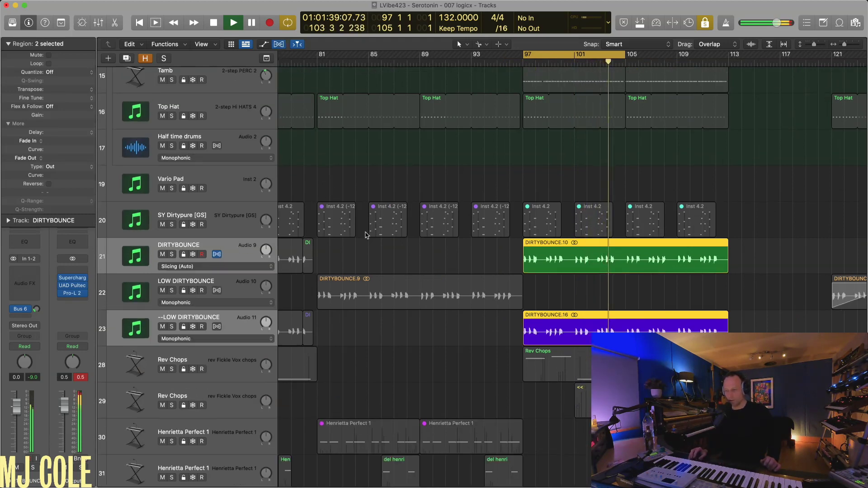
key(z)
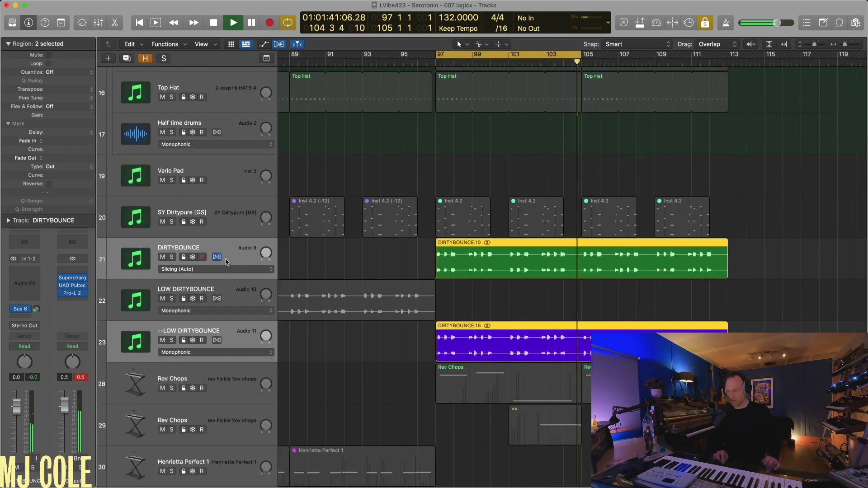
key(z)
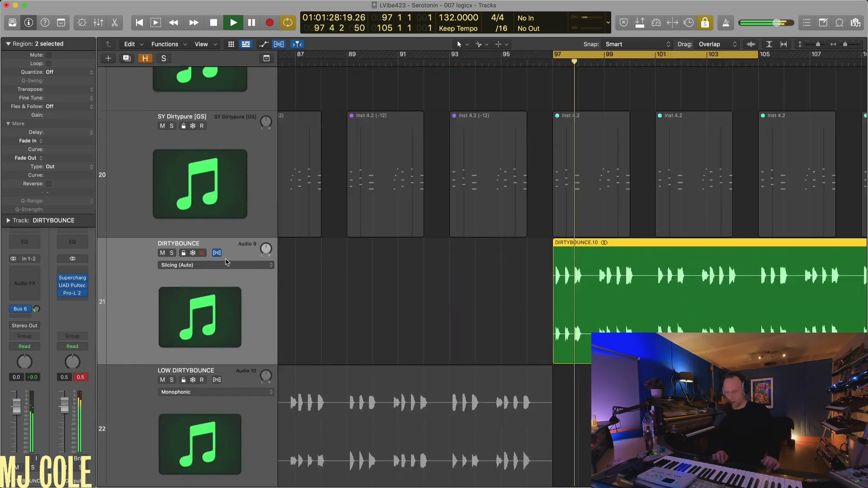
key(z)
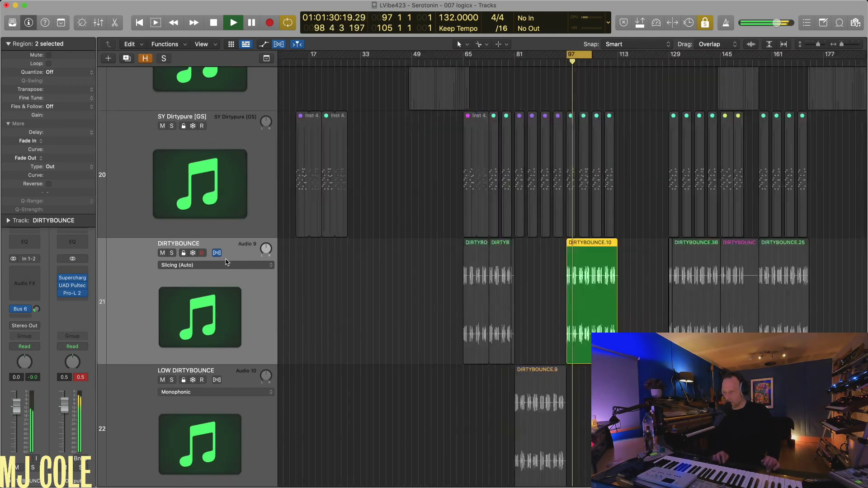
key(z)
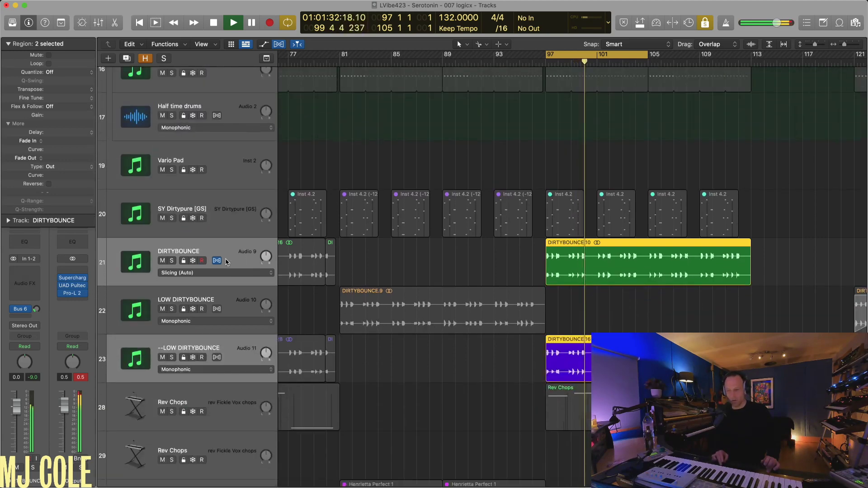
click(280, 45)
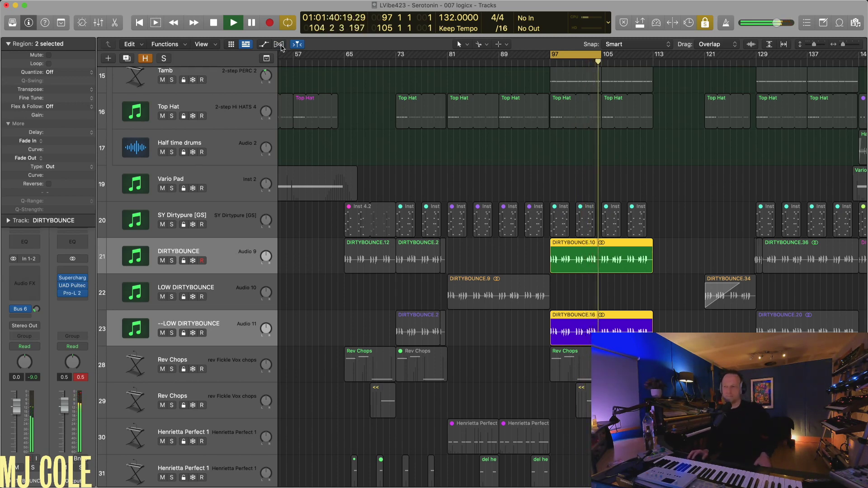
Play the DIRTYBOUNCE.10 region and the DIRTYBOUNCE.16 region soloed one after the other, and return to the unsoloed mix.
key(super+Left)
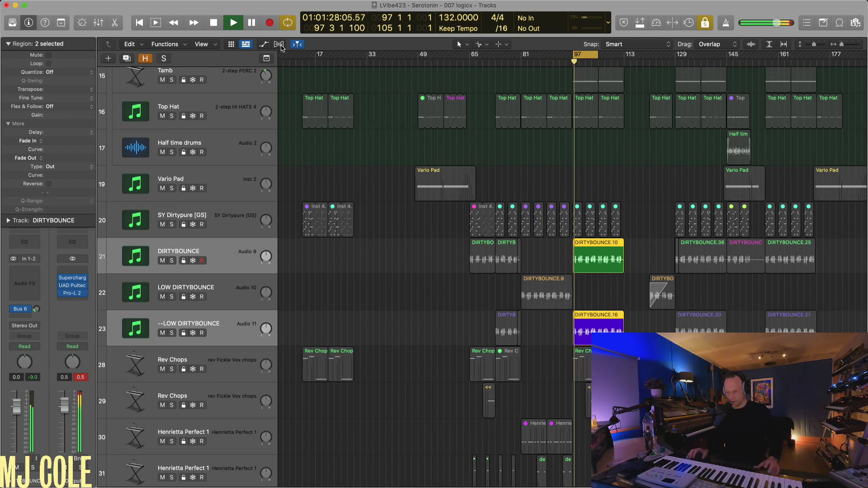
click(596, 261)
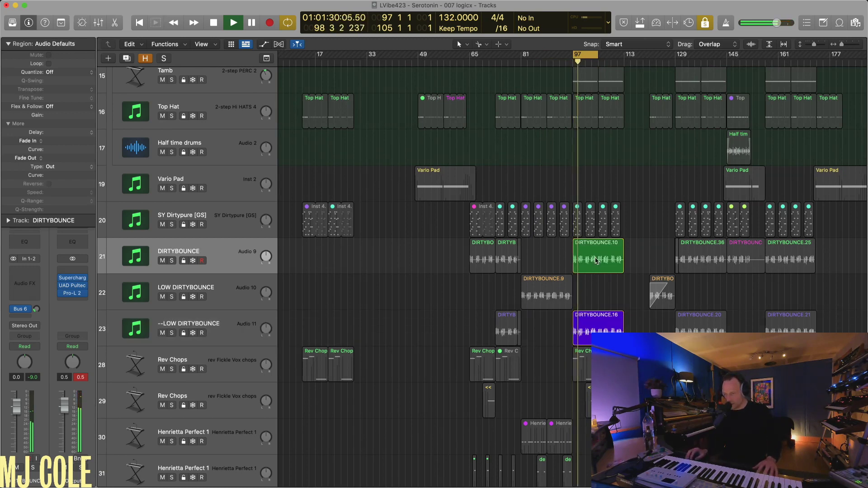
key(space)
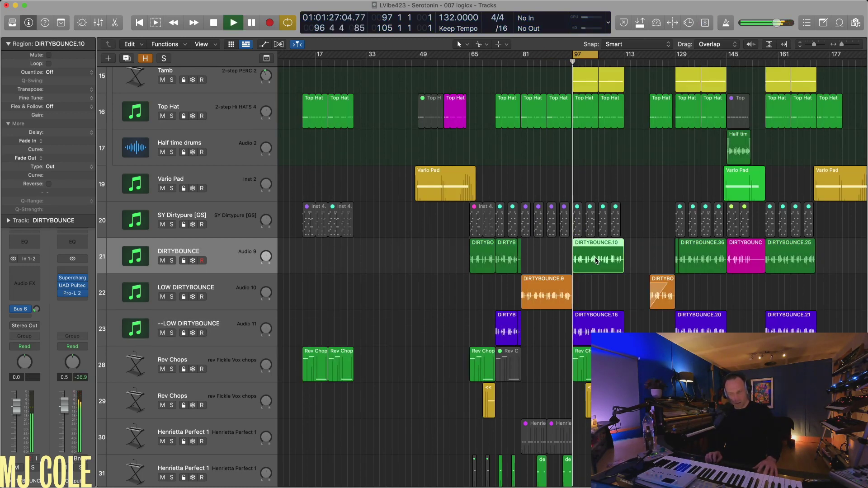
key(space)
key(ctrl+s)
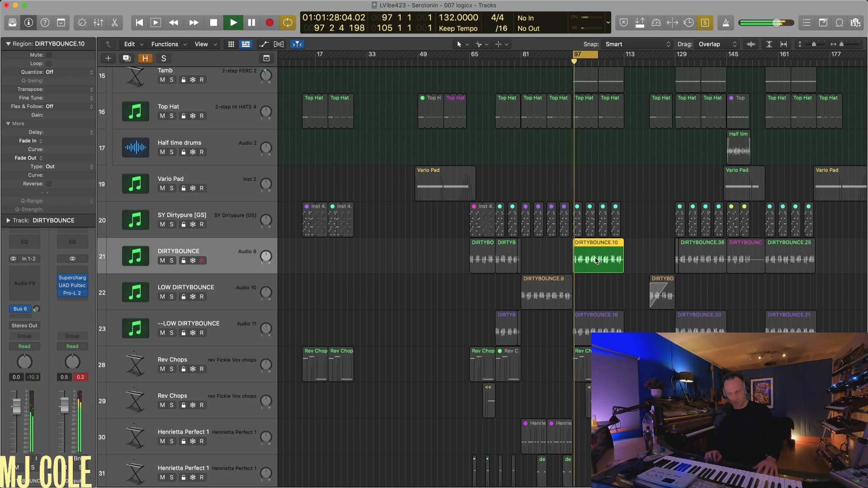
click(596, 320)
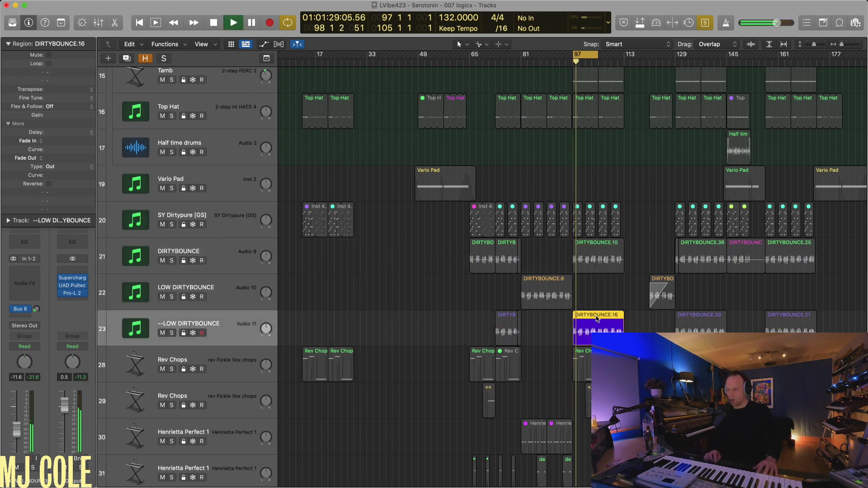
key(ctrl+s)
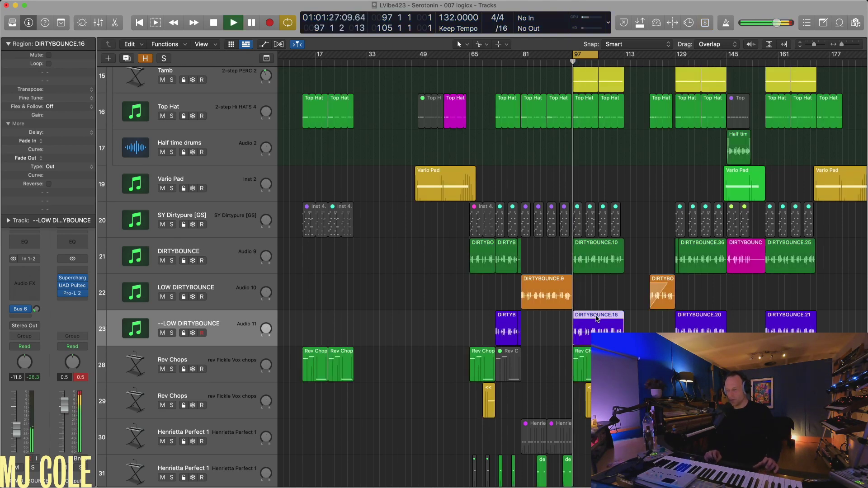
Shrink the track rows to overview the arrangement and let the full mix play on past bar 105 with the cycle off.
key(super+Right)
key(super+Up)
key(super+Up)
key(super+Up)
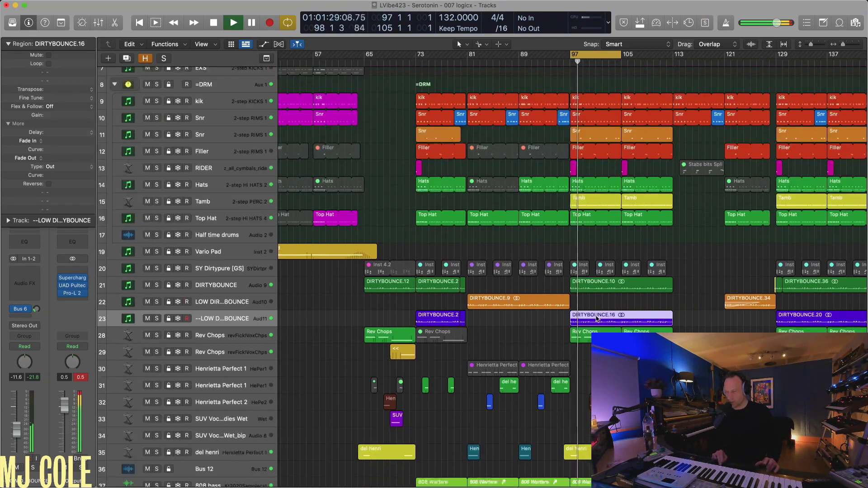
key(super+Down)
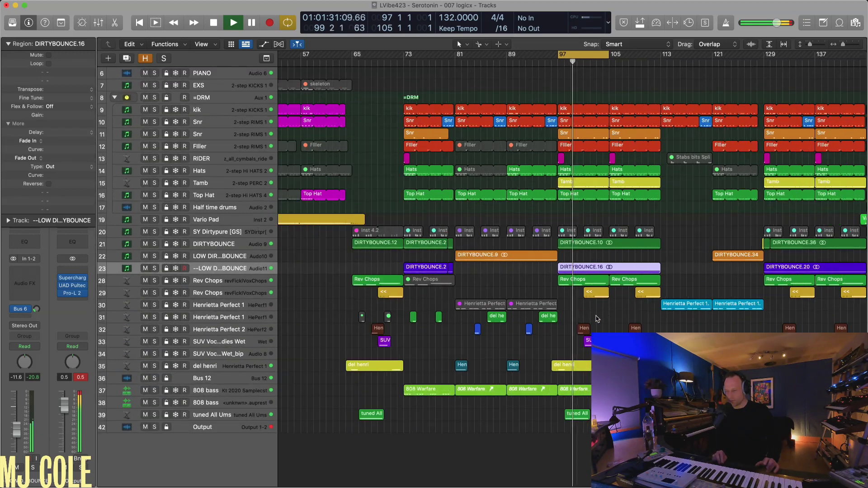
key(super+Left)
key(super+Up)
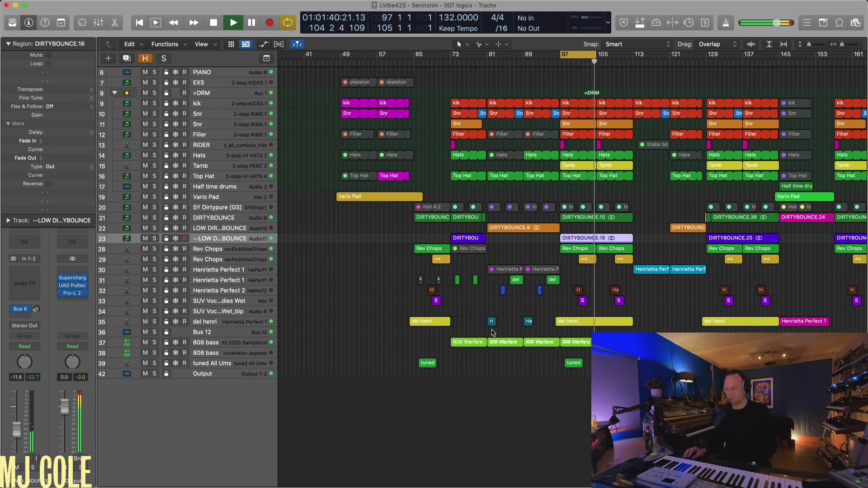
click(599, 62)
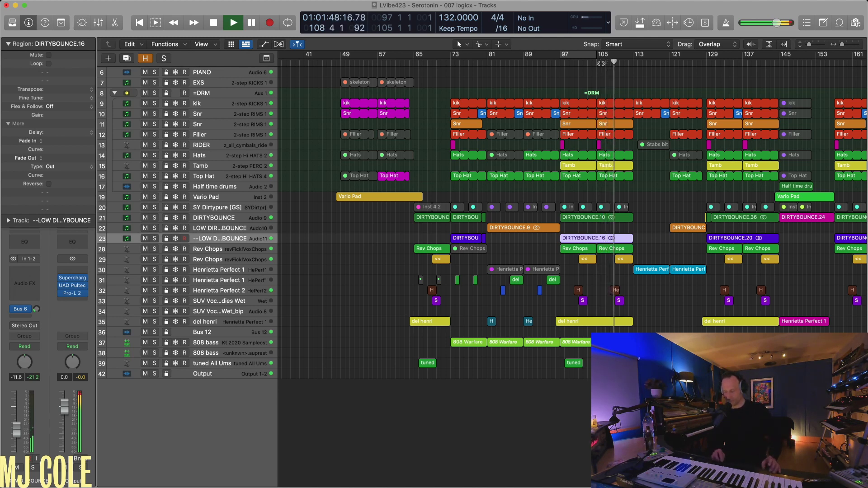
key(super+Left)
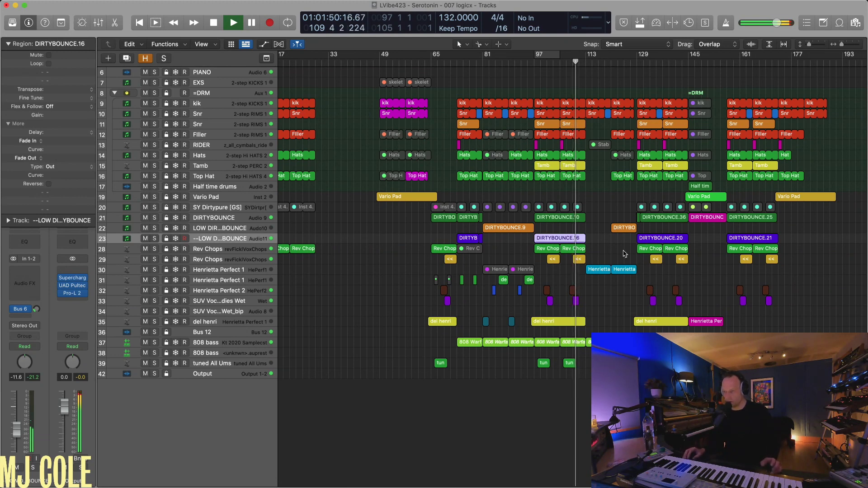
Loop the Henrietta Perfect 1.8 region at bars 113 to 121 and show its notes in the Piano Roll.
click(606, 269)
key(u)
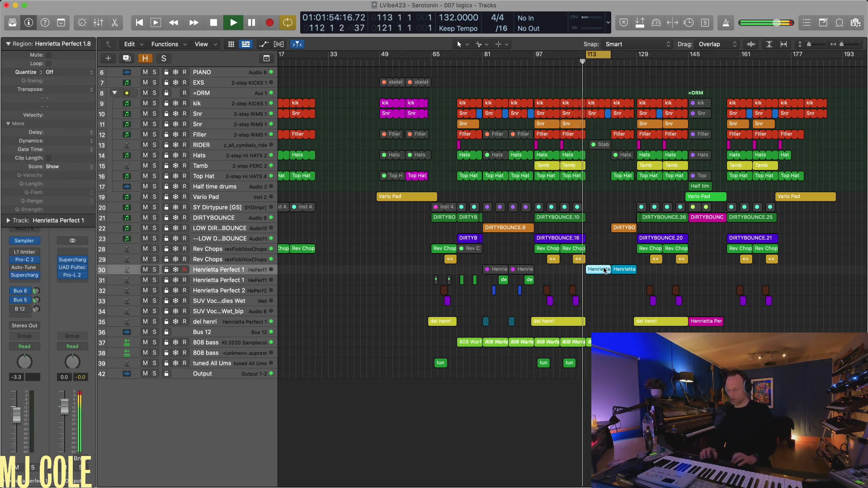
key(2)
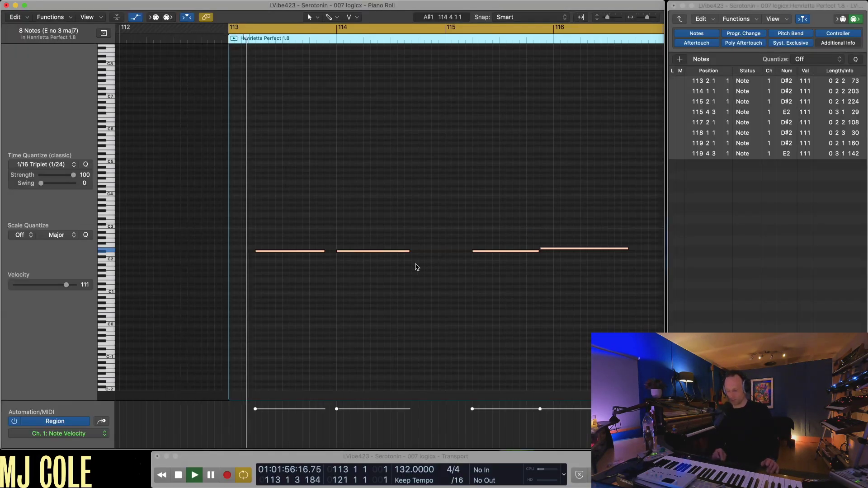
Fit all notes of the Henrietta Perfect 1.8 region in the Piano Roll, and return to the arrangement with the =DRM track selected.
key(z)
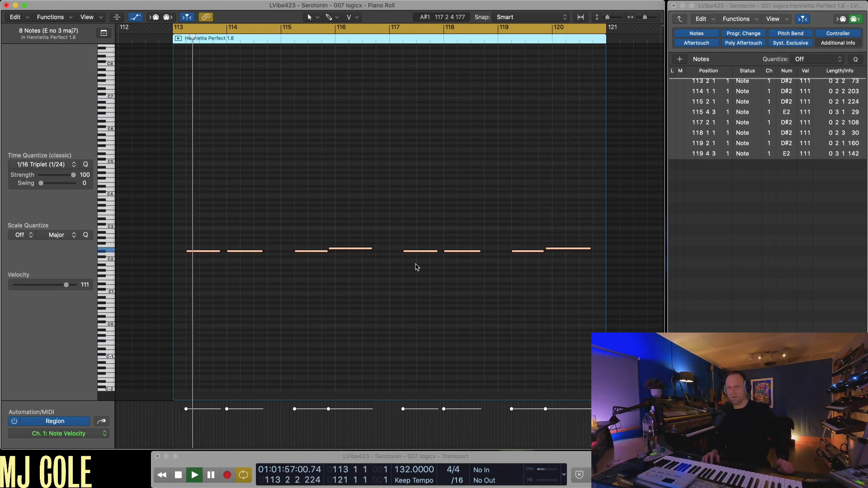
key(super+1)
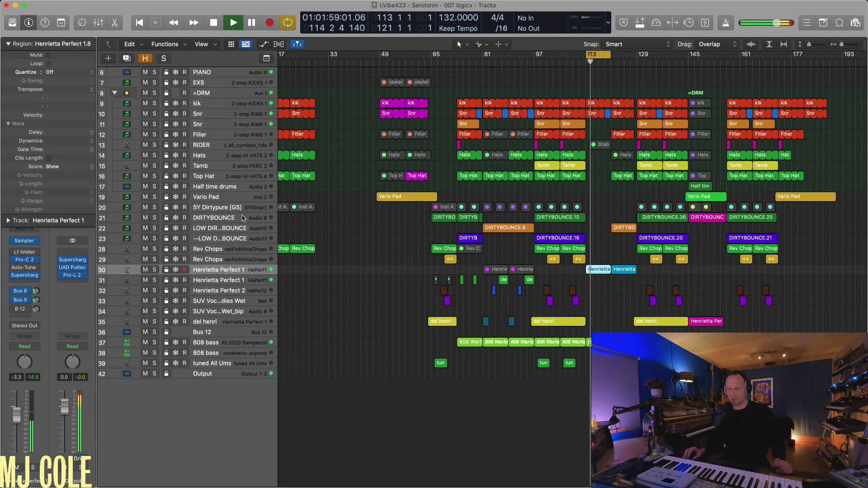
click(225, 94)
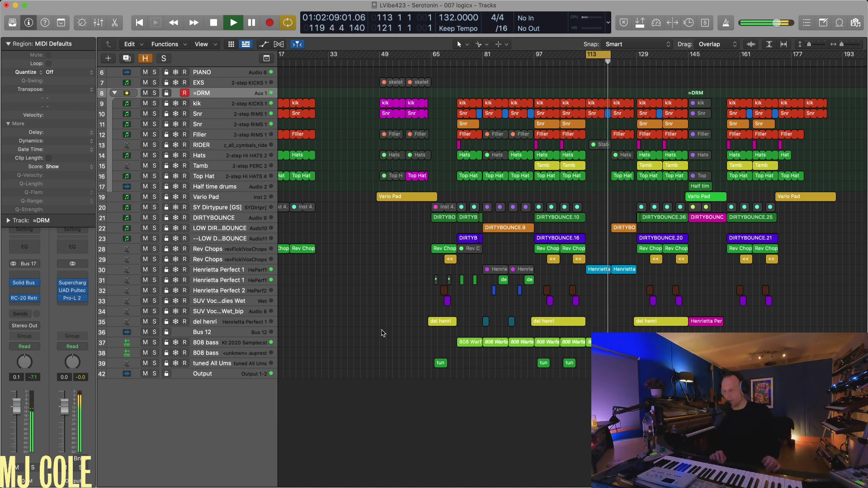
Move the cycle range to bars 121 to 129 and play that section of the full mix.
key(super+Right)
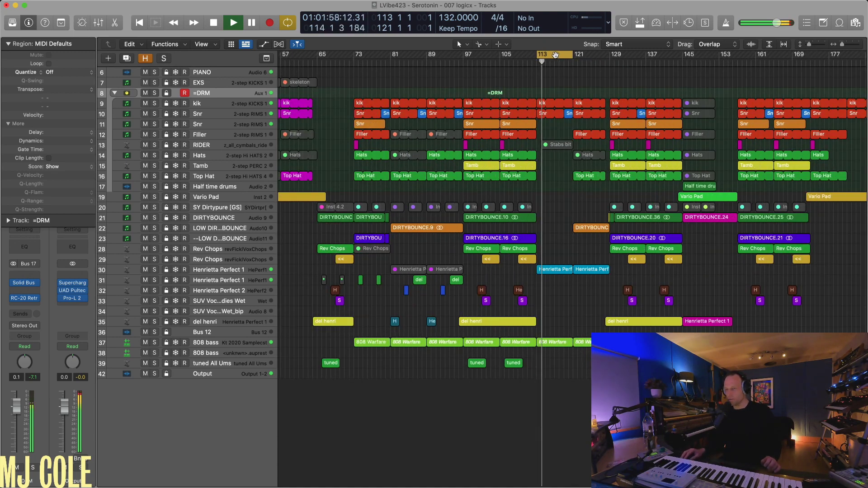
drag(554, 55, 591, 59)
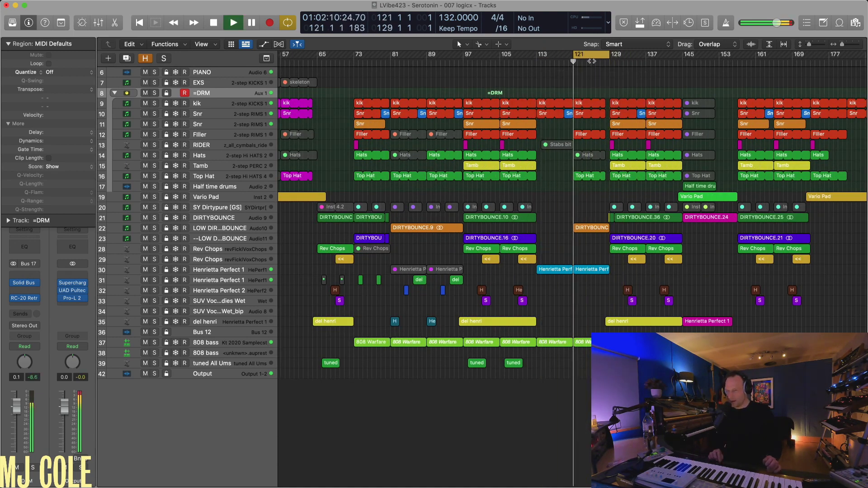
key(super+Right)
key(super+Left)
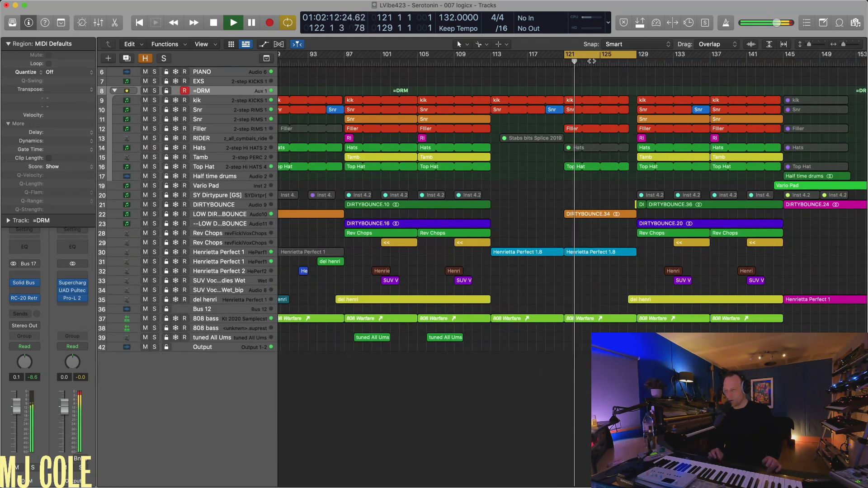
Play the DIRTYBOUNCE.34 region on the LOW DIRTYBOUNCE track soloed, and resume the unsoloed mix.
click(234, 216)
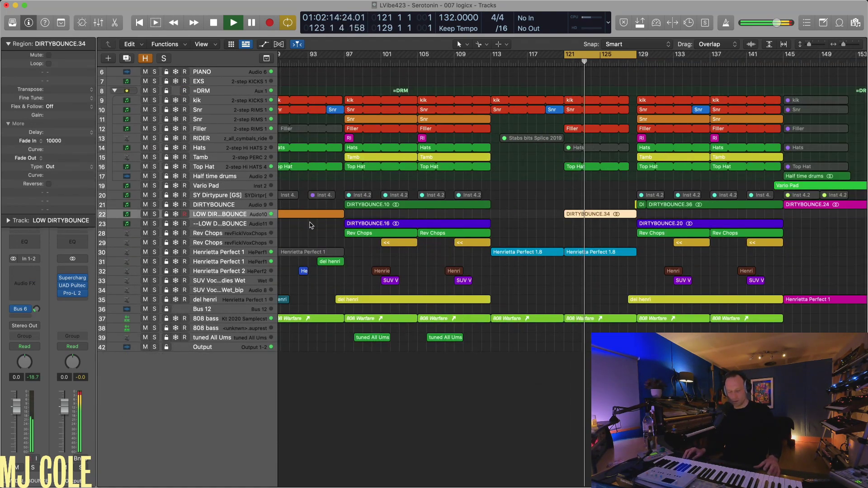
key(ctrl+s)
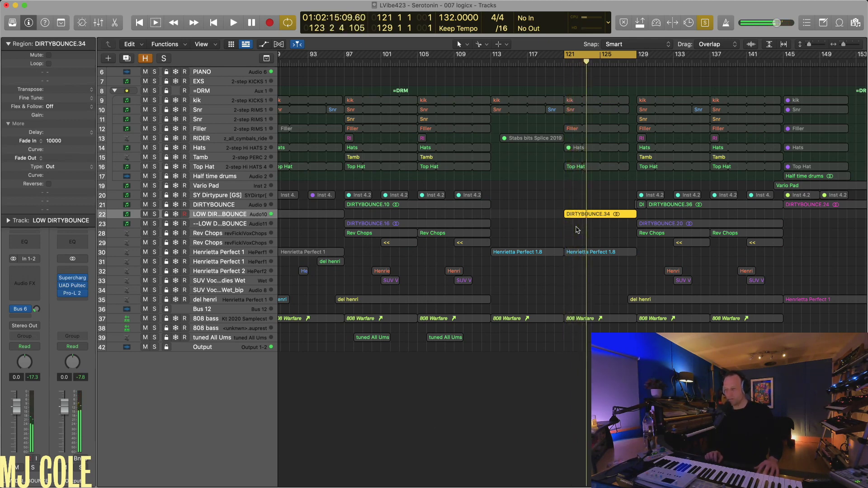
key(ctrl+s)
key(space)
key(super+Left)
key(super+Left)
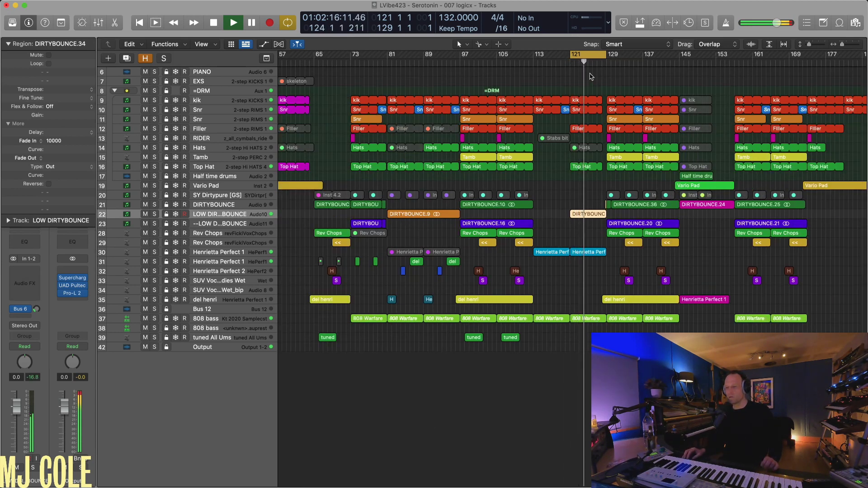
Set the cycle range to bars 129 to 145 and play that section up close.
drag(587, 54, 678, 72)
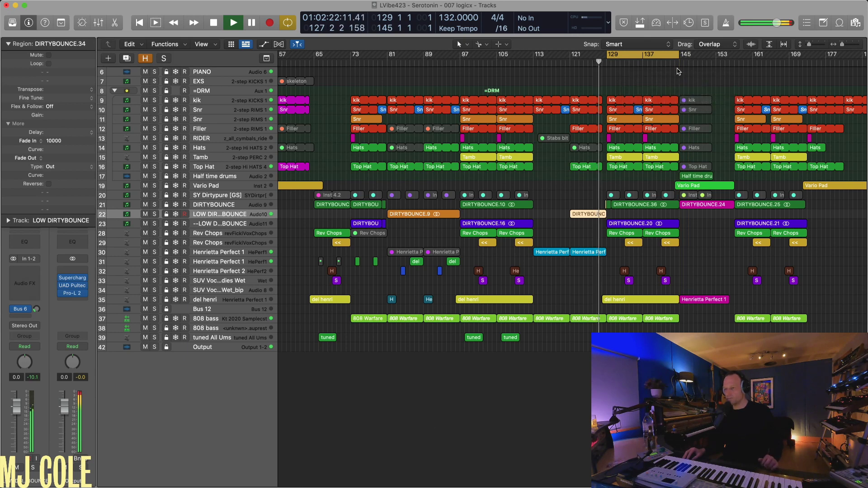
scroll(679, 72, right, 2)
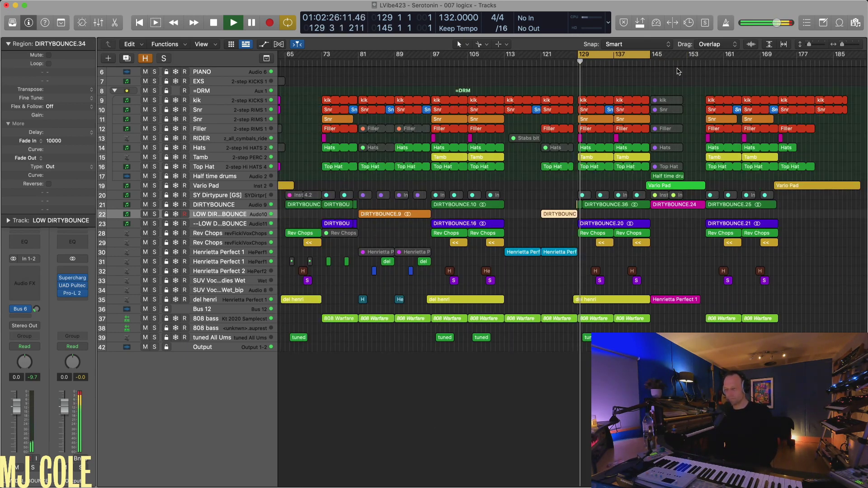
key(super+Right)
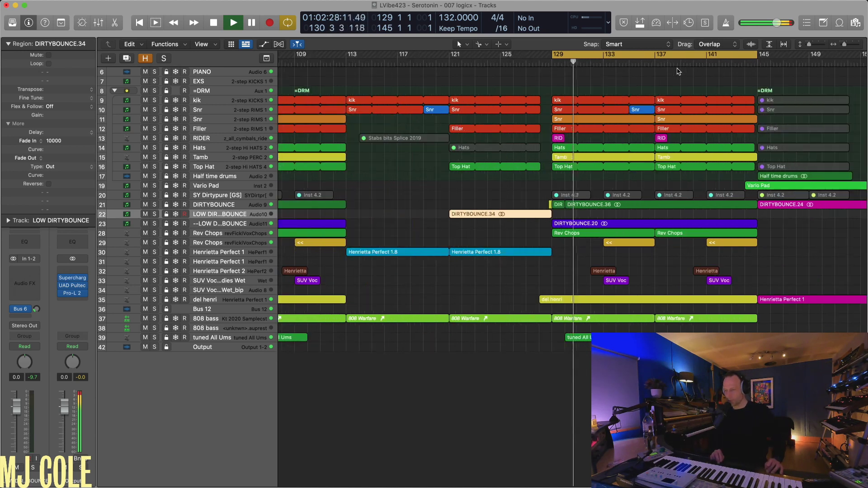
Loop the short reversed DIRTYBOUNCE.43 region before bar 129 soloed and examine its waveform up close.
click(551, 204)
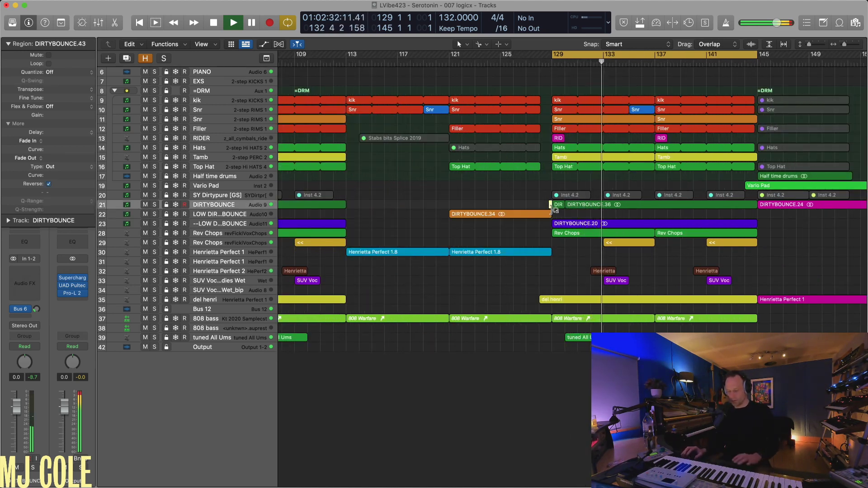
key(ctrl+s)
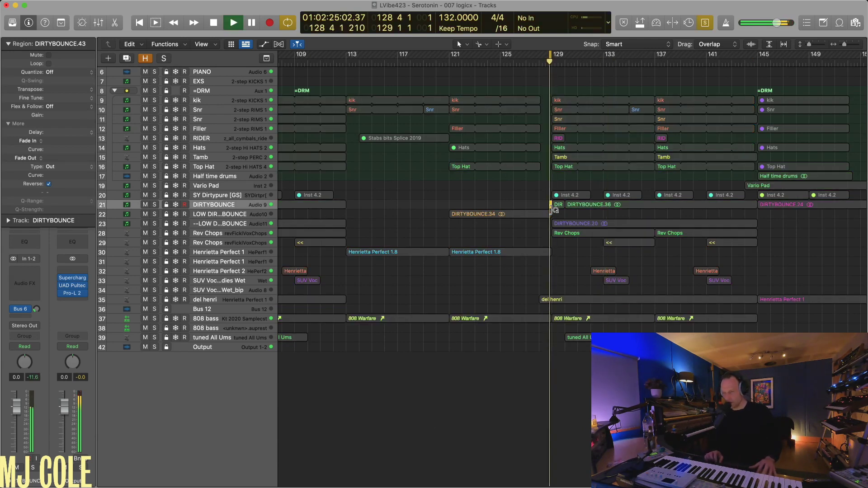
ctrl+alt+click(556, 210)
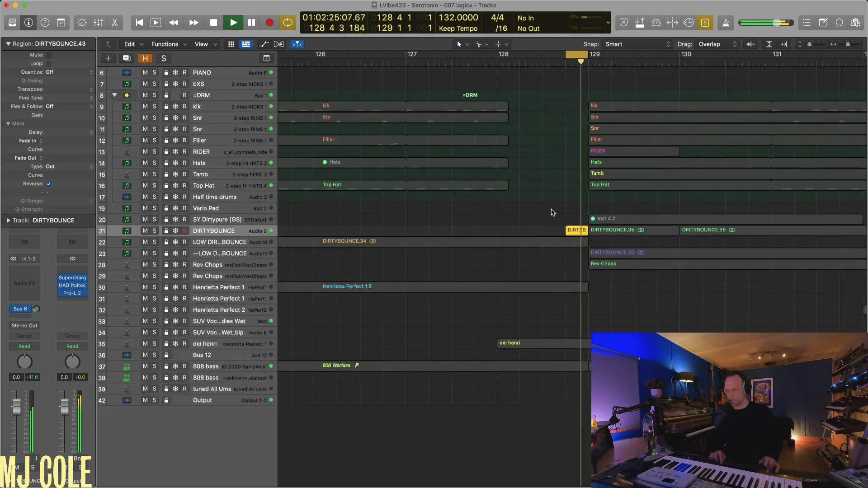
ctrl+alt+click(551, 212)
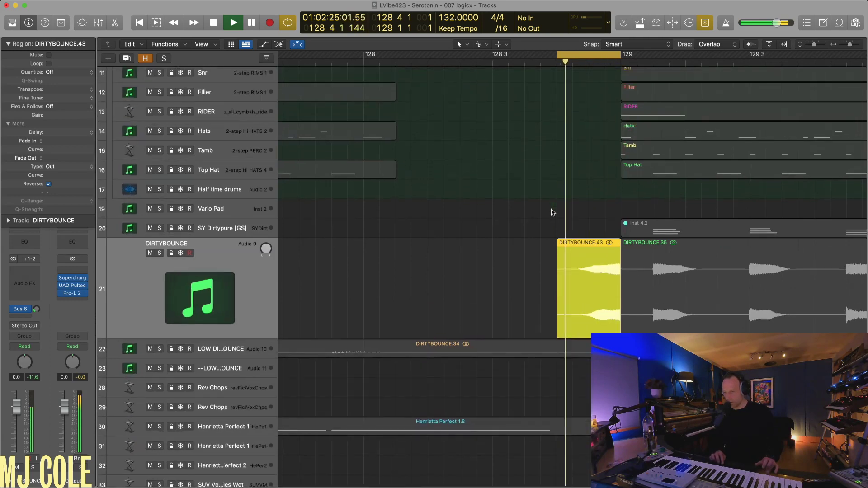
ctrl+alt+click(552, 212)
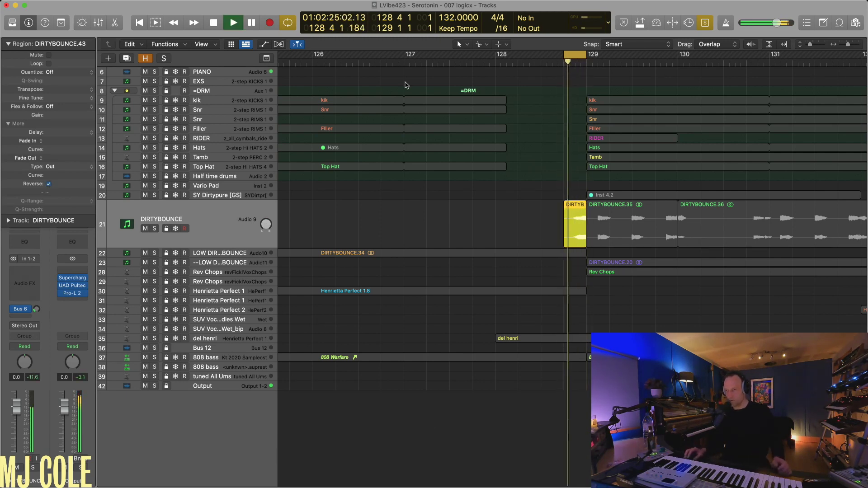
Turn off the solo and the cycle, and play the full mix through the transition into bar 129.
key(c)
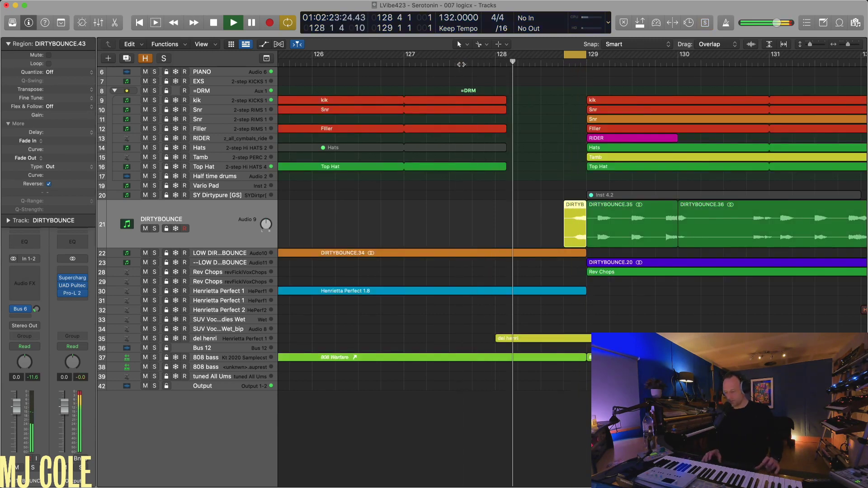
key(super+Left)
key(super+Left)
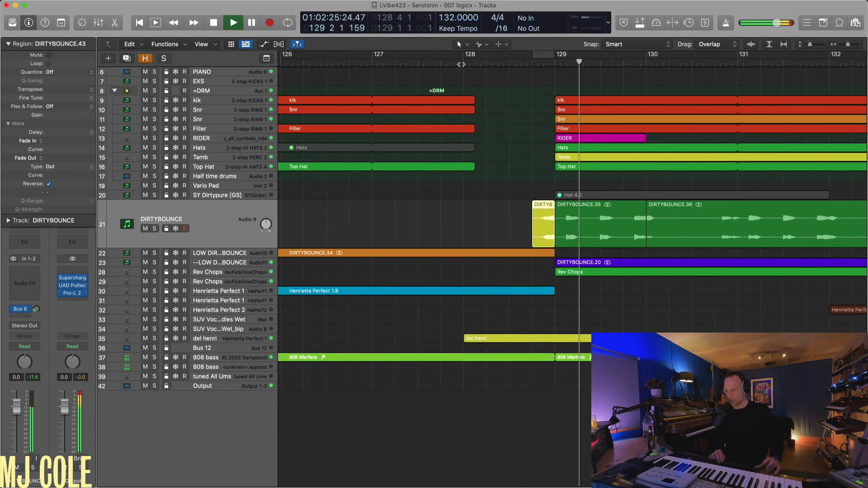
key(super+Up)
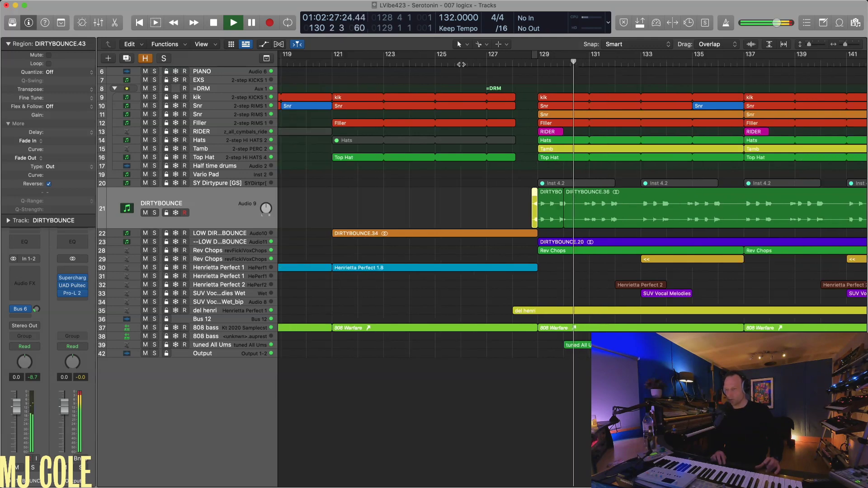
key(super+Left)
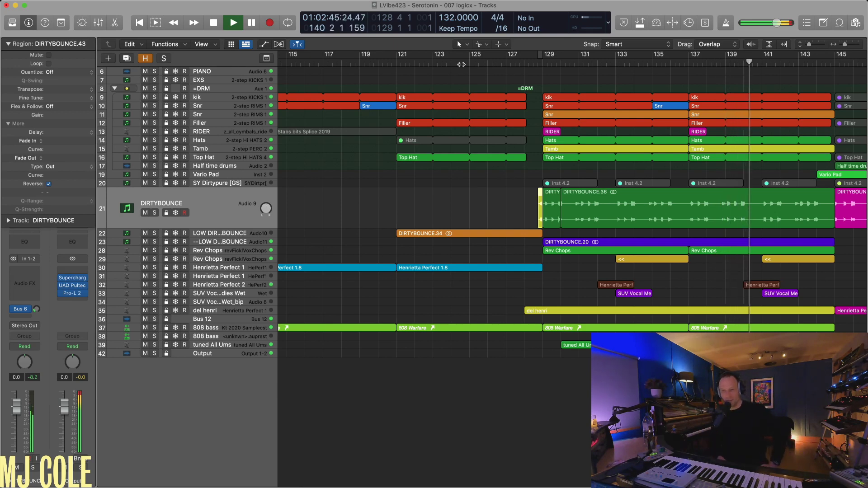
Return the DIRTYBOUNCE track to normal row height and overview the whole arrangement while the mix plays past bar 145.
key(super+Left)
key(super+Left)
key(super+Up)
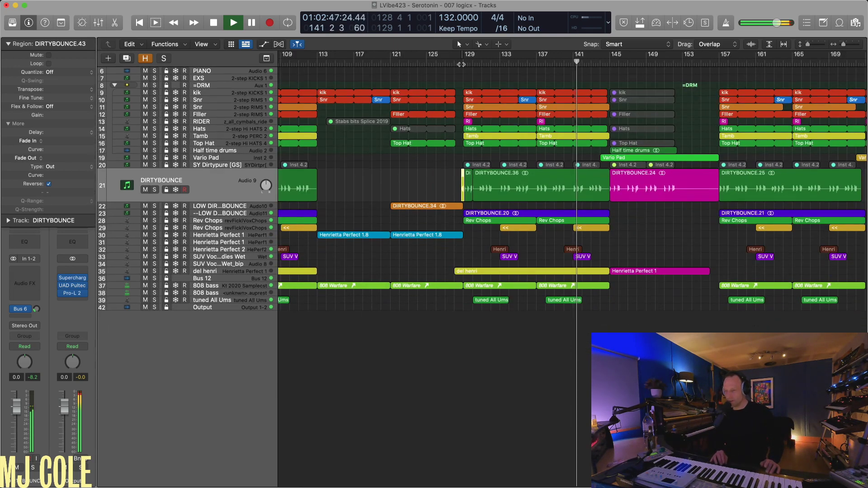
key(super+Up)
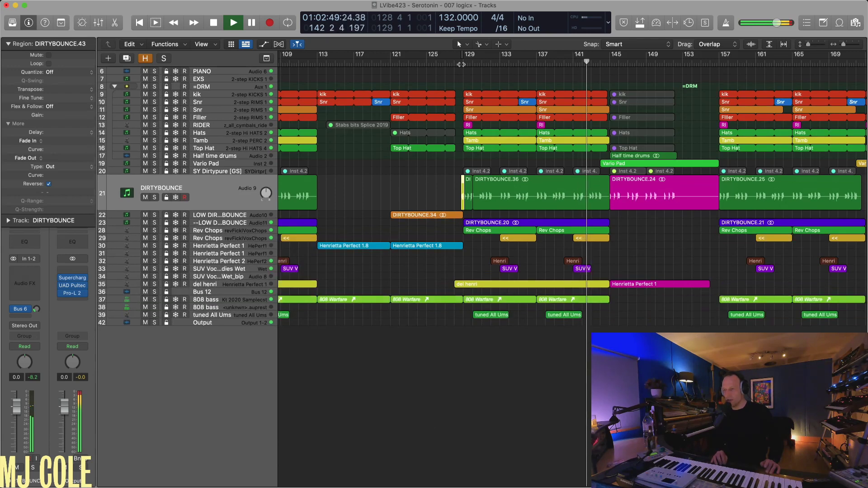
key(super+Up)
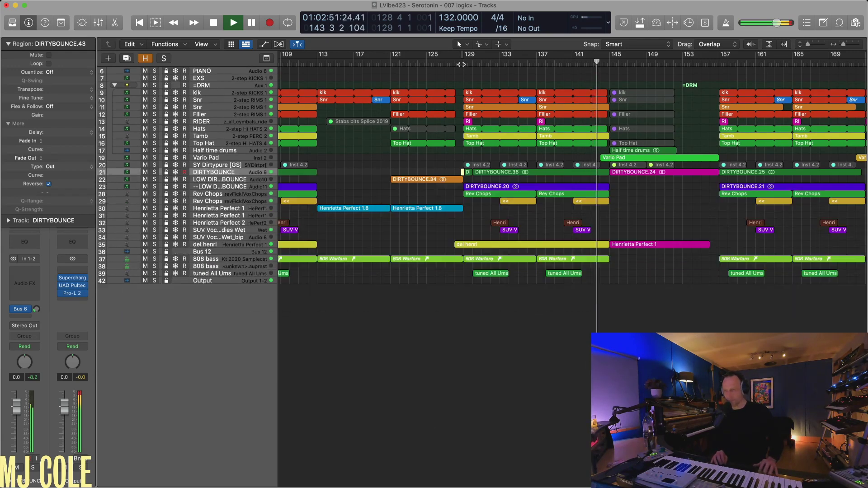
key(ctrl+z)
key(super+Left)
key(super+Left)
key(super+Right)
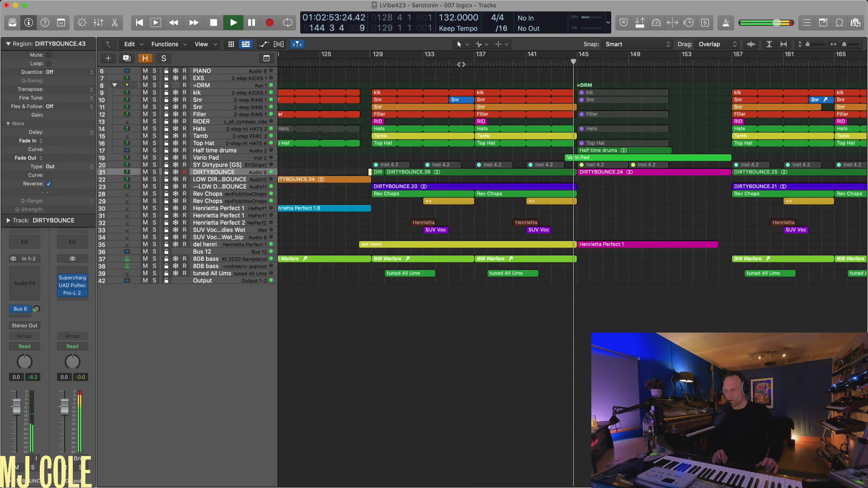
key(super+Down)
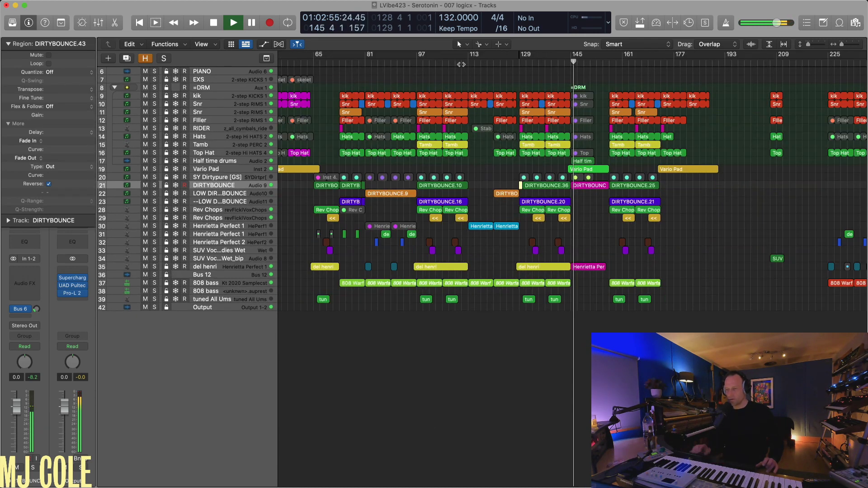
key(super+Left)
key(super+Left)
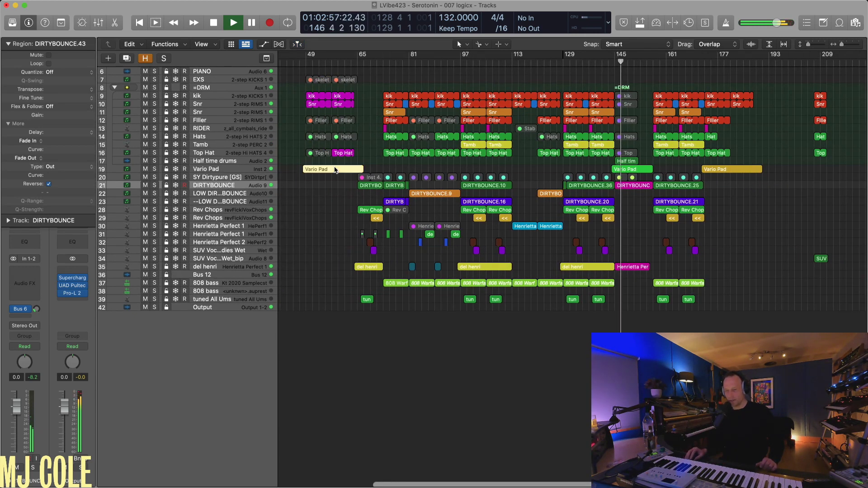
Loop the first Vario Pad region at bars 48 to 67, examine its Spire-1.5 synth settings, and close the plug-in window.
click(335, 170)
key(super+u)
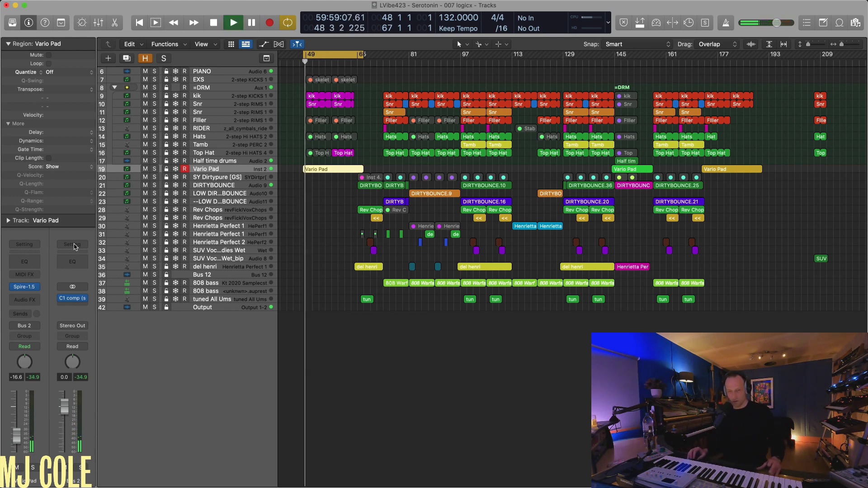
click(24, 287)
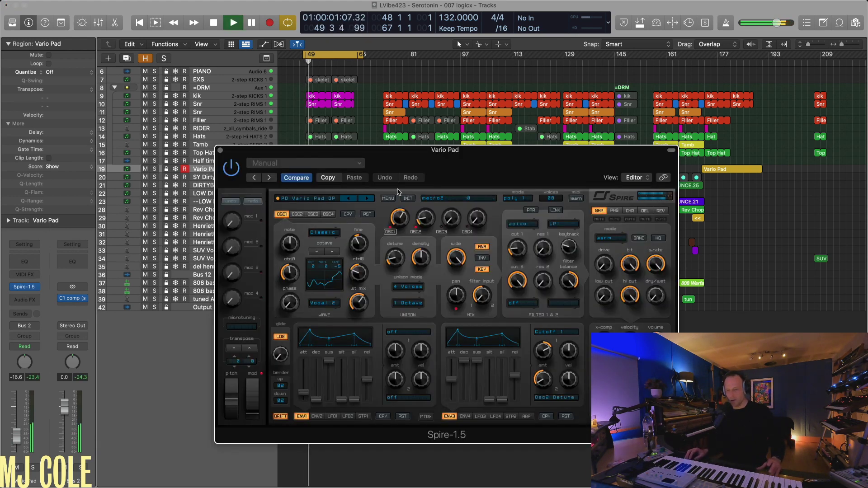
drag(430, 156, 465, 128)
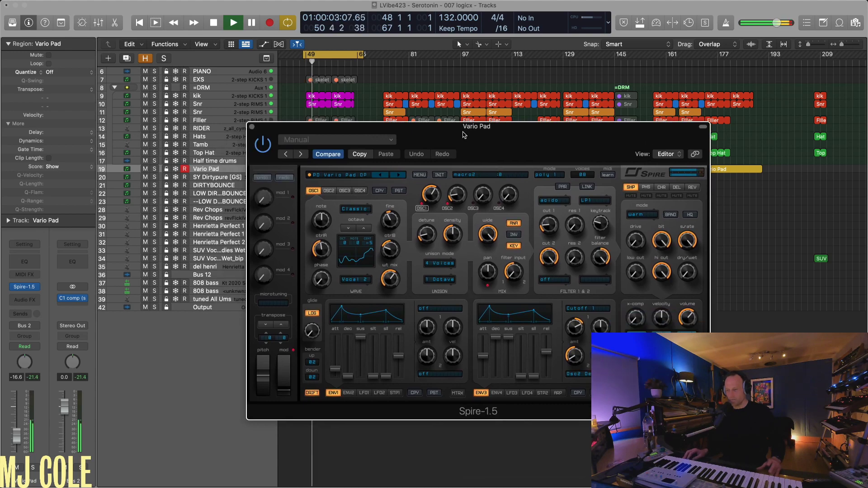
click(252, 127)
Examine the Vario Pad region's chord notes in the Piano Roll during playback, and return to the arrangement.
key(2)
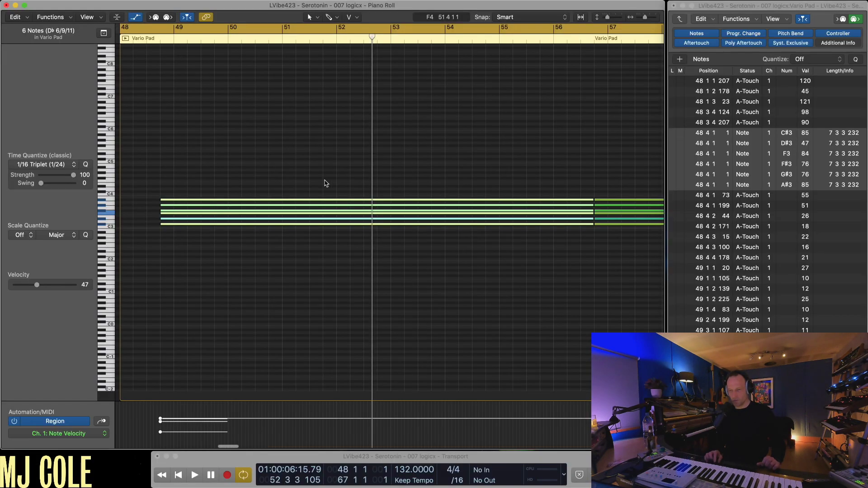
key(z)
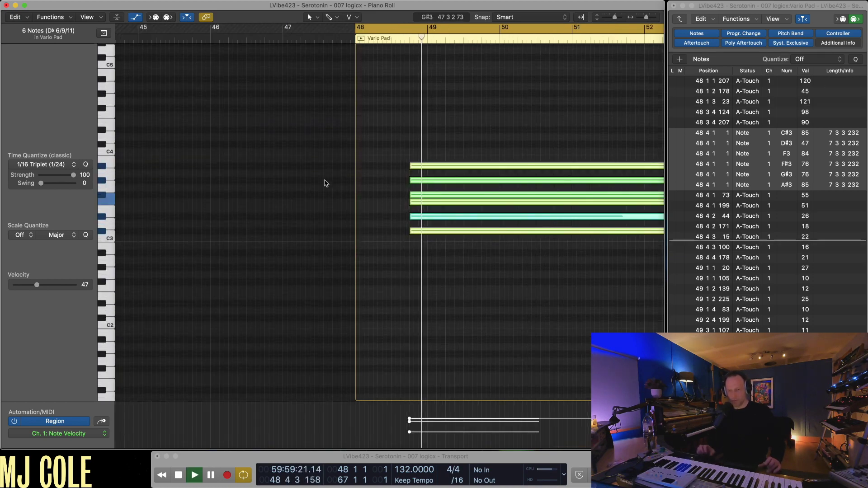
key(z)
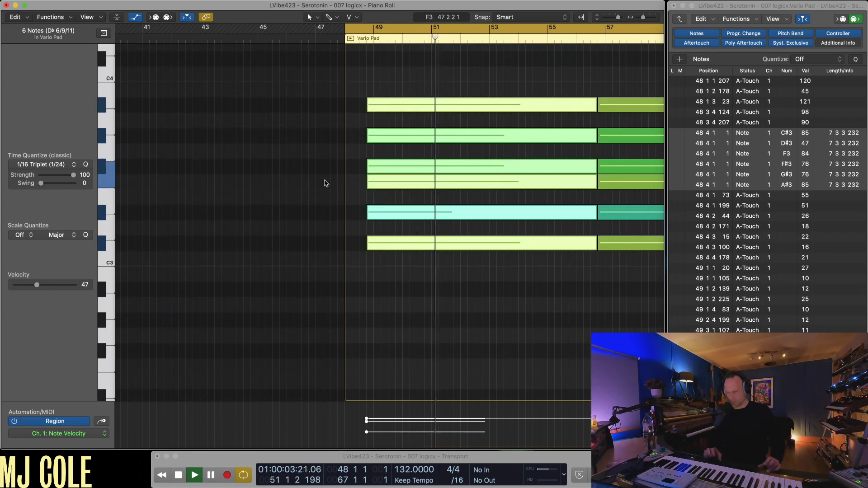
key(z)
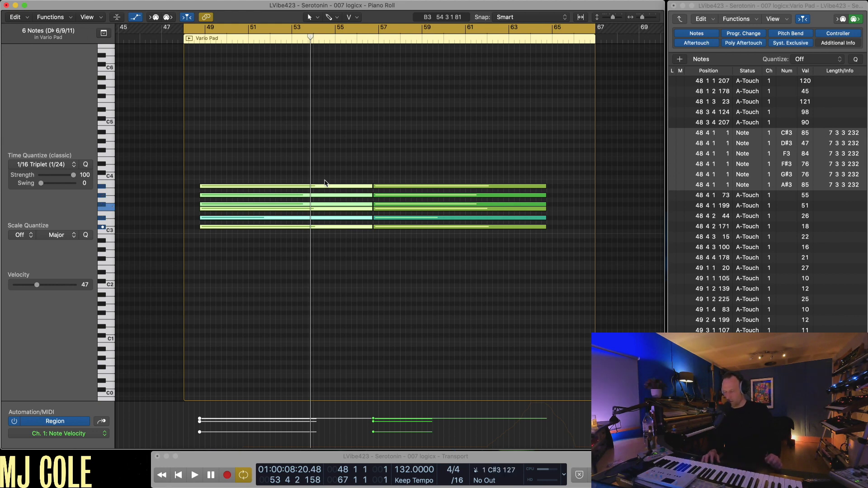
key(1)
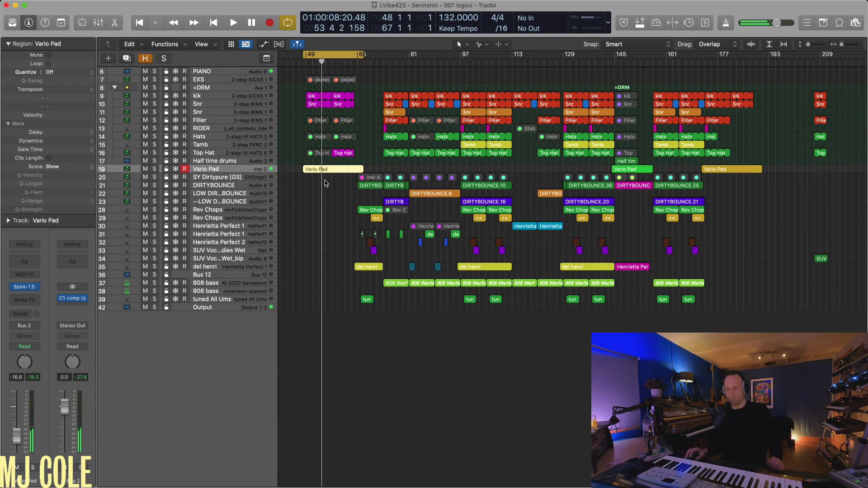
Examine the first Vario Pad region's chord notes in the Piano Roll, audition them, and return to the arrangement.
click(218, 72)
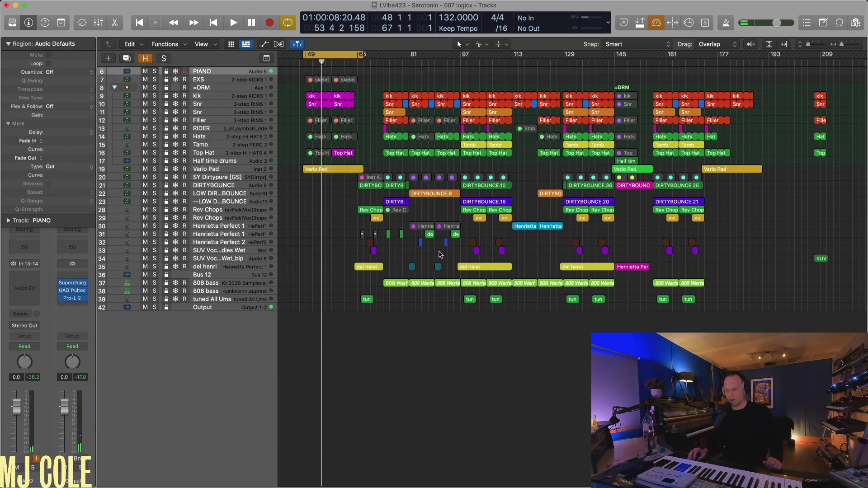
click(343, 172)
key(2)
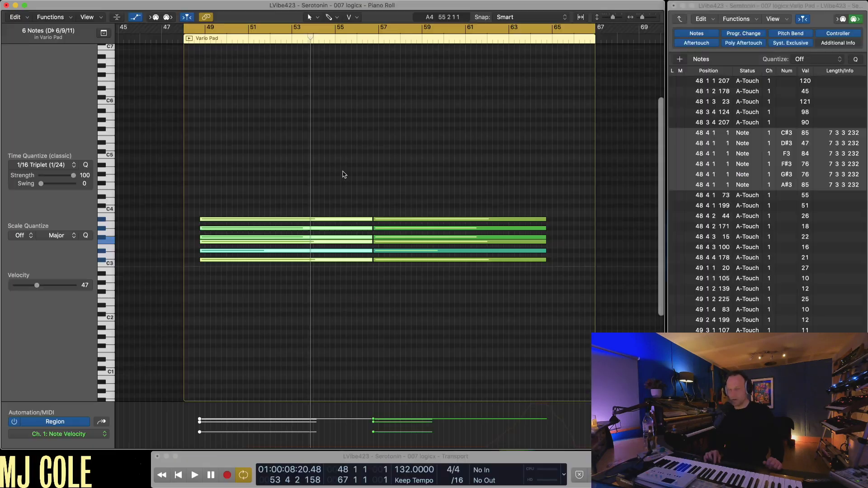
key(space)
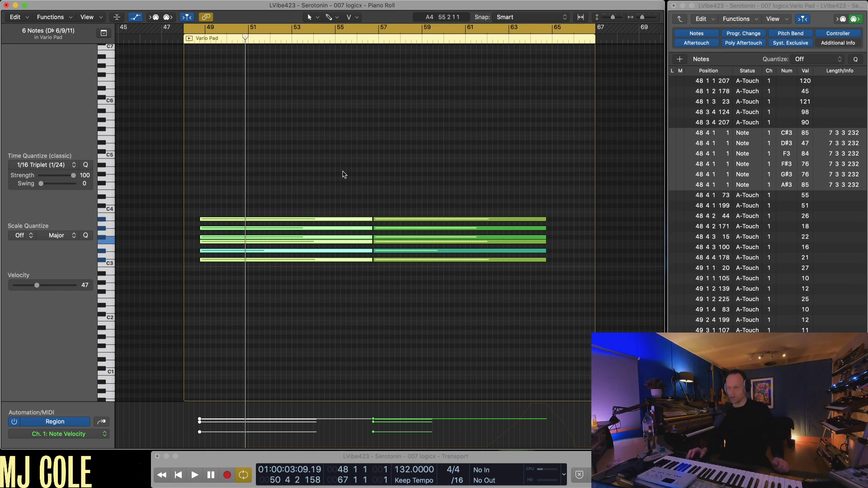
key(super+w)
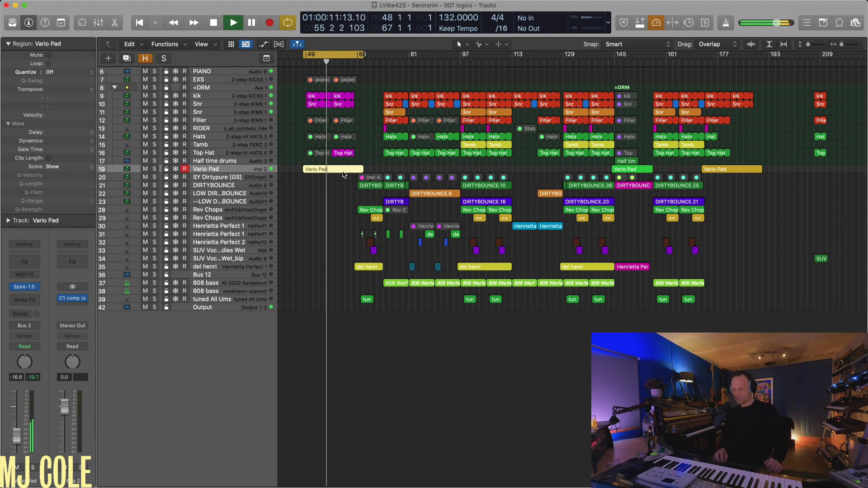
Move playback to about bar 140 and play the full mix towards the breakdown at bar 145.
key(super+Right)
key(super+Left)
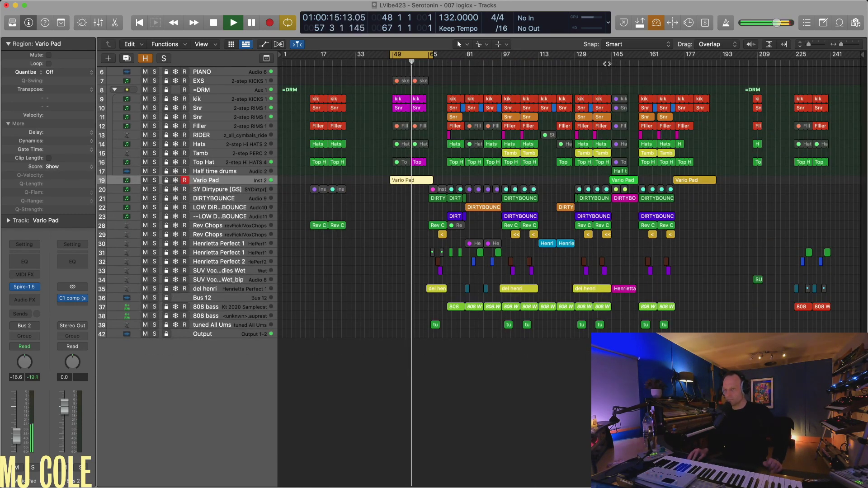
click(600, 64)
key(super+Right)
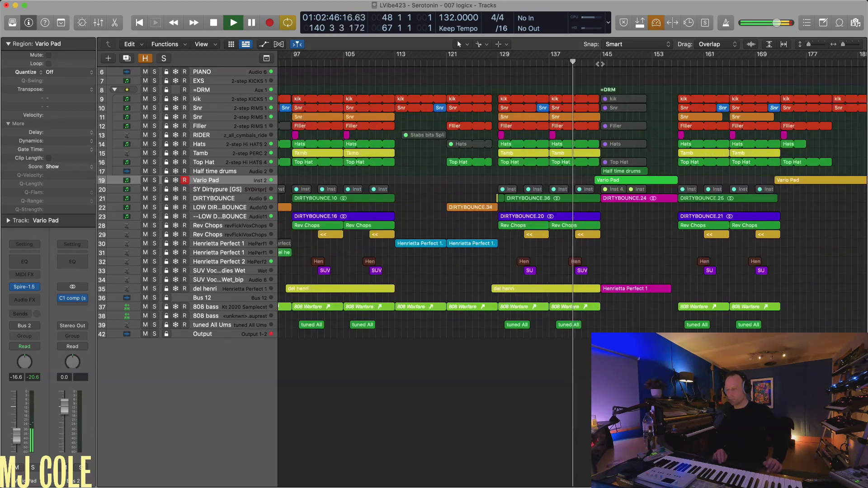
key(super+Right)
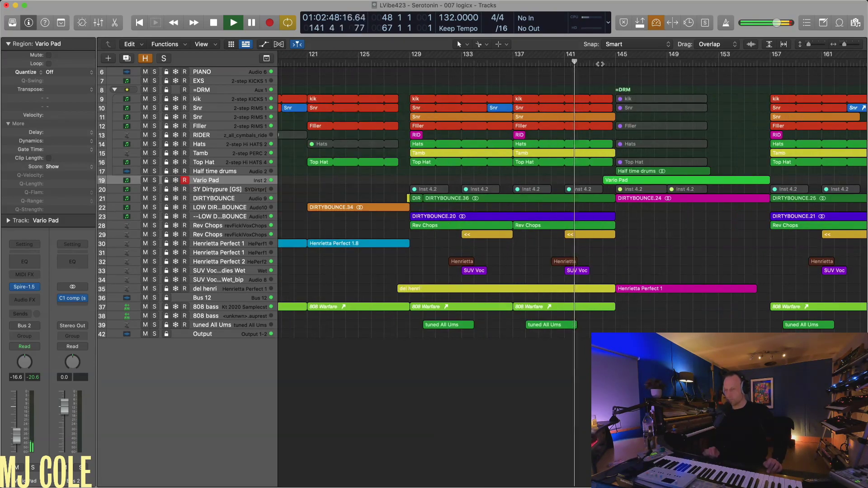
Loop the Half time drums region from bar 145 to bar 152 and solo it during playback.
click(649, 172)
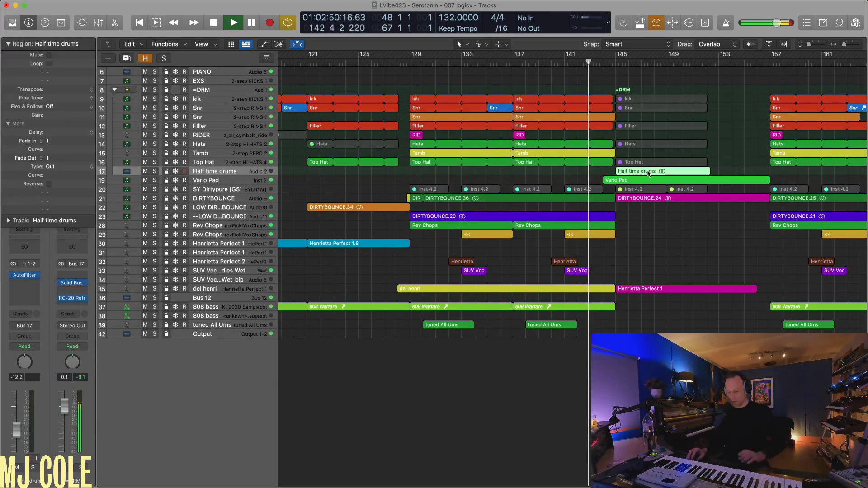
key(u)
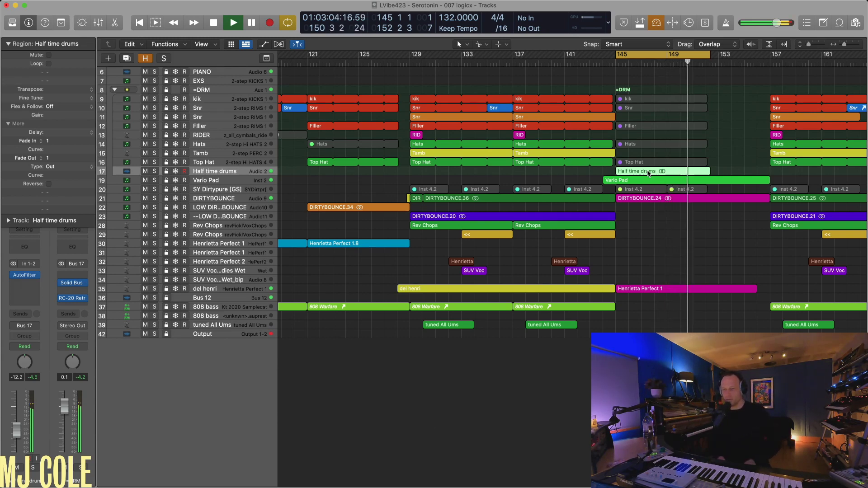
key(super+Down)
key(super+Up)
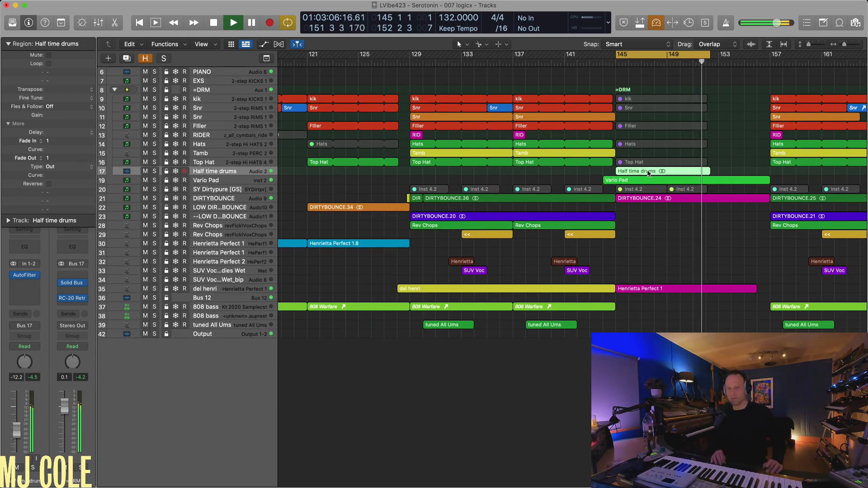
key(ctrl+s)
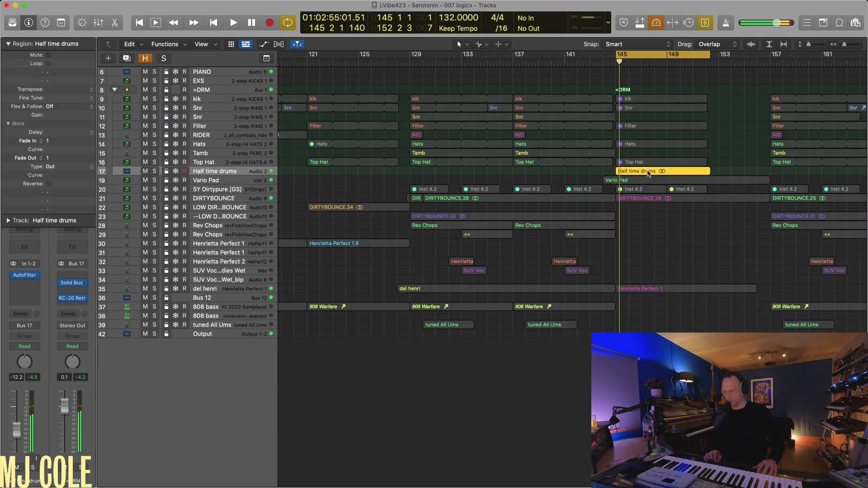
Enlarge the Half time drums track, examine its AutoFilter settings during solo playback, and close the plug-in window.
key(super+Right)
key(super+Down)
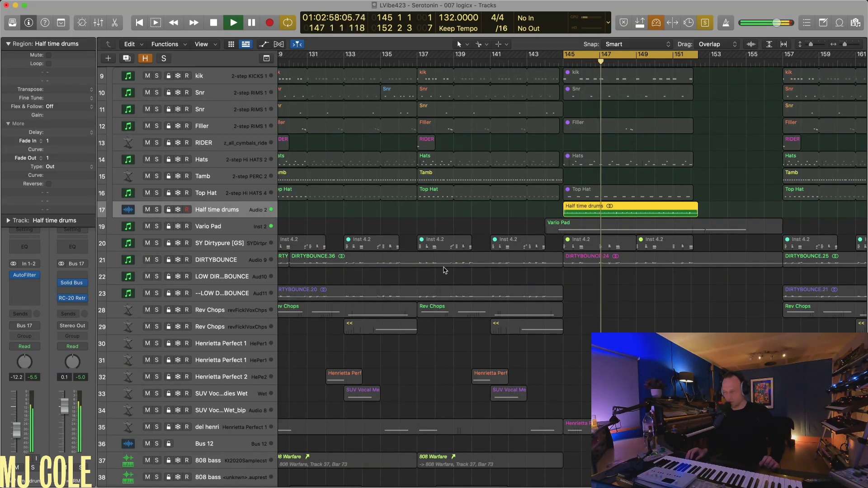
key(ctrl+z)
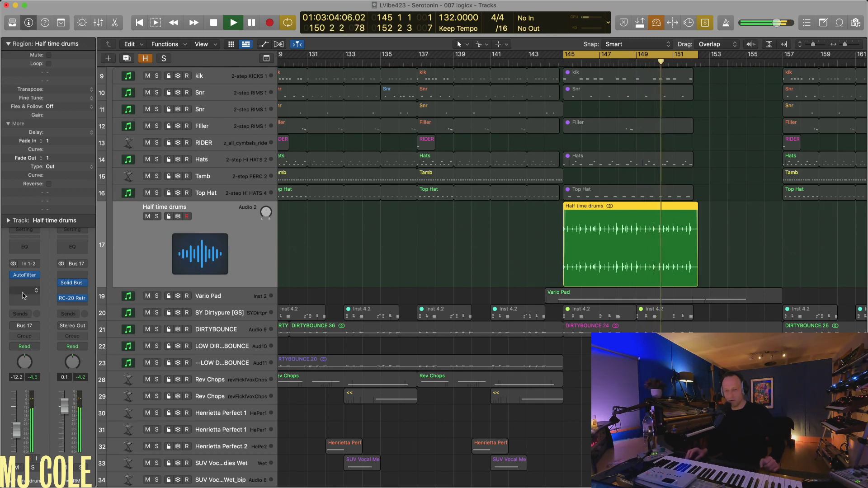
click(25, 275)
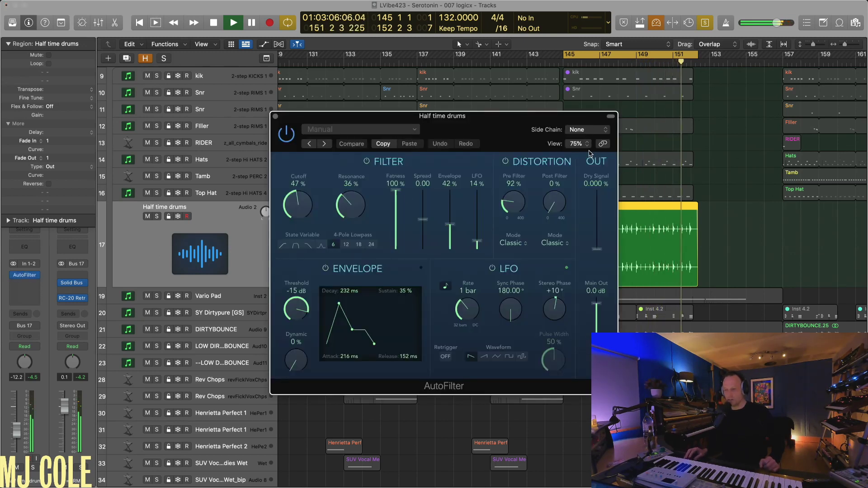
drag(481, 117, 554, 112)
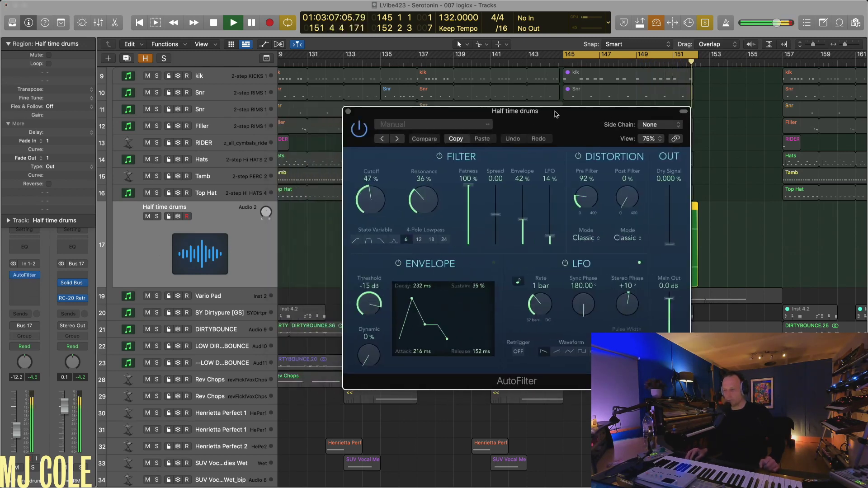
click(348, 111)
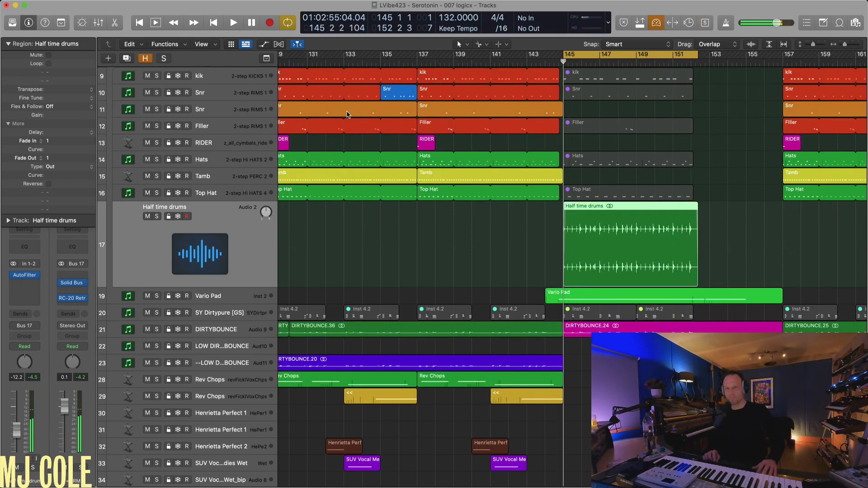
Try reversing the Half time drums region and play it back in solo.
key(ctrl+s)
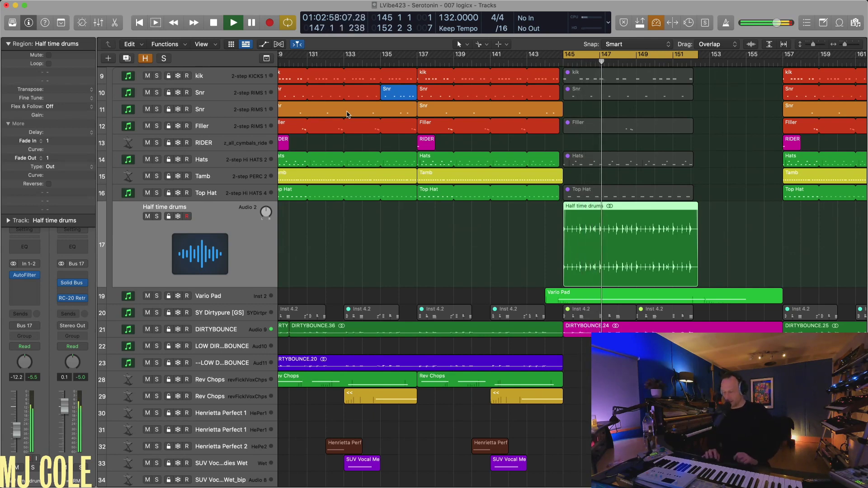
key(space)
key(z)
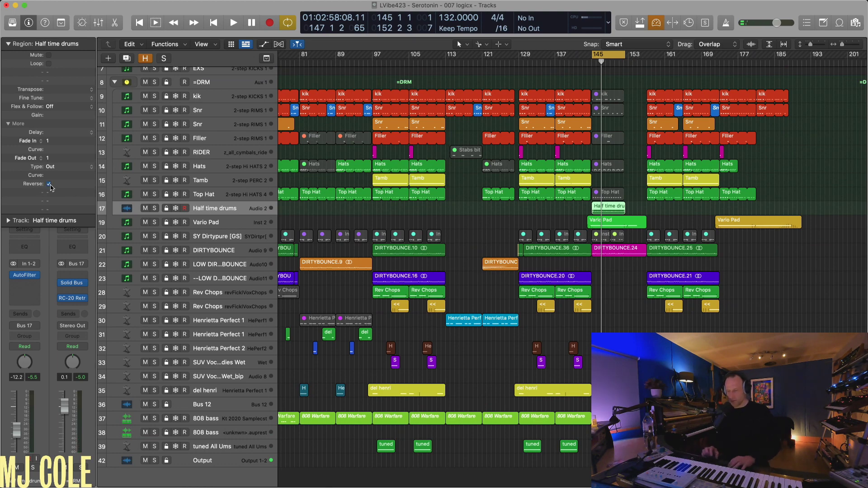
key(ctrl+s)
key(space)
key(z)
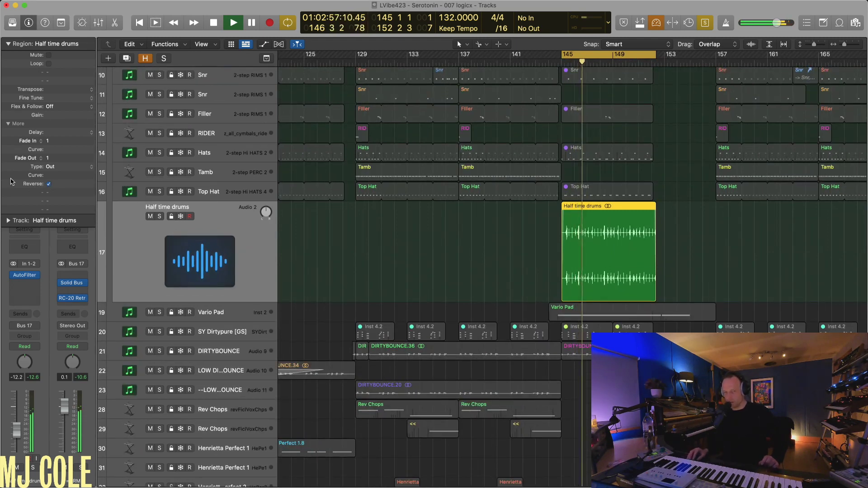
Compare the Half time drums region with Reverse off and on during solo playback, and leave Reverse off.
click(49, 185)
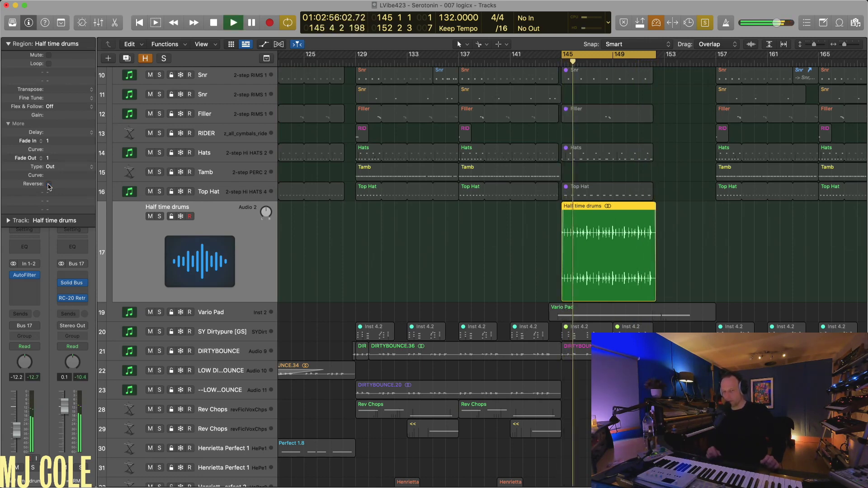
click(49, 185)
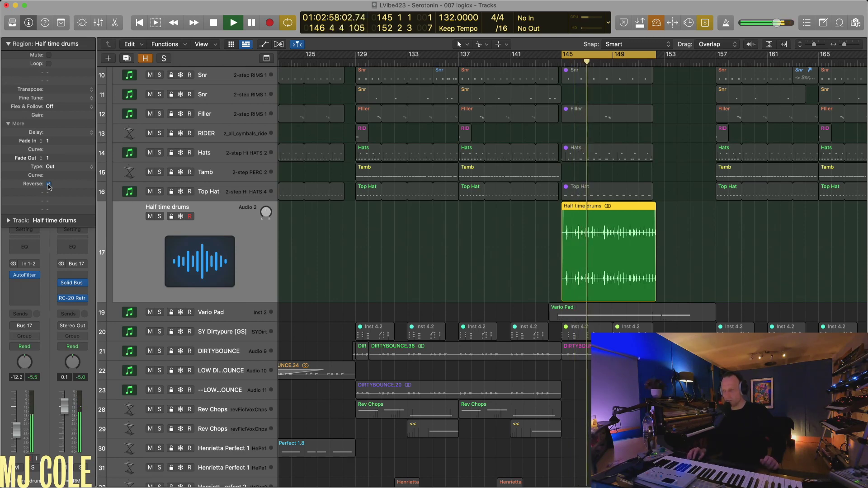
click(49, 186)
key(z)
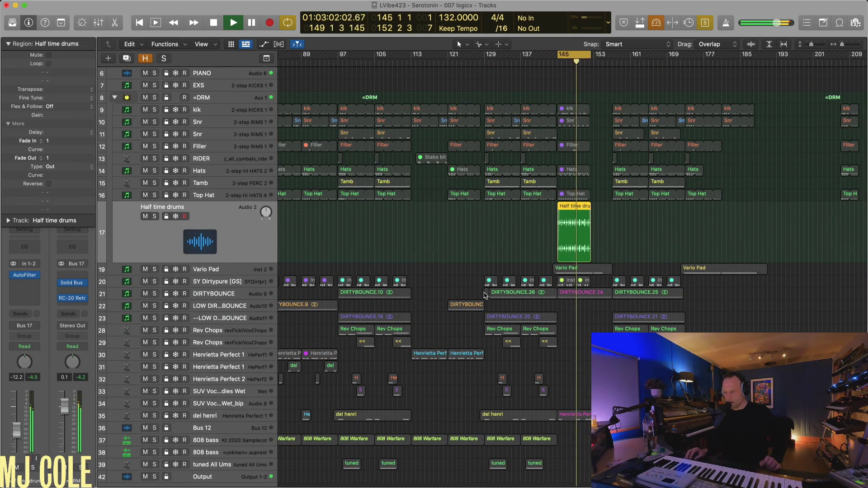
Audition the short reversed DIRTYBOUNCE.43 region leading into bar 129 in a soloed loop, and turn off the cycle.
click(484, 293)
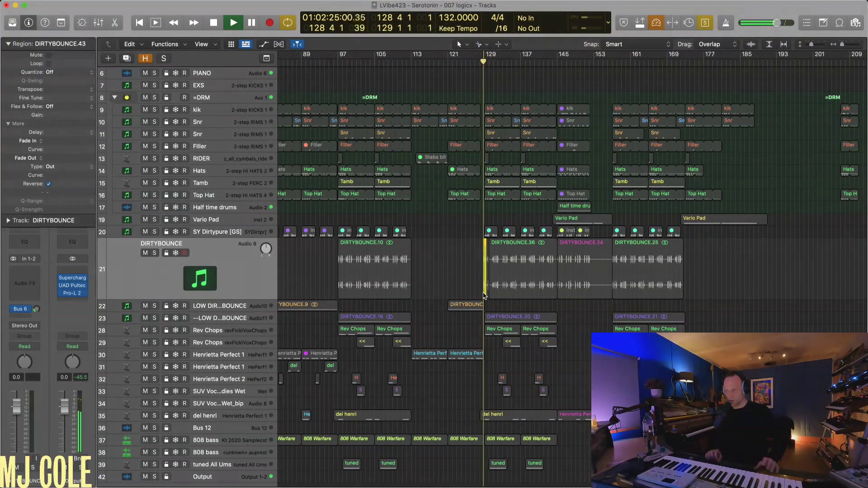
key(z)
key(z)
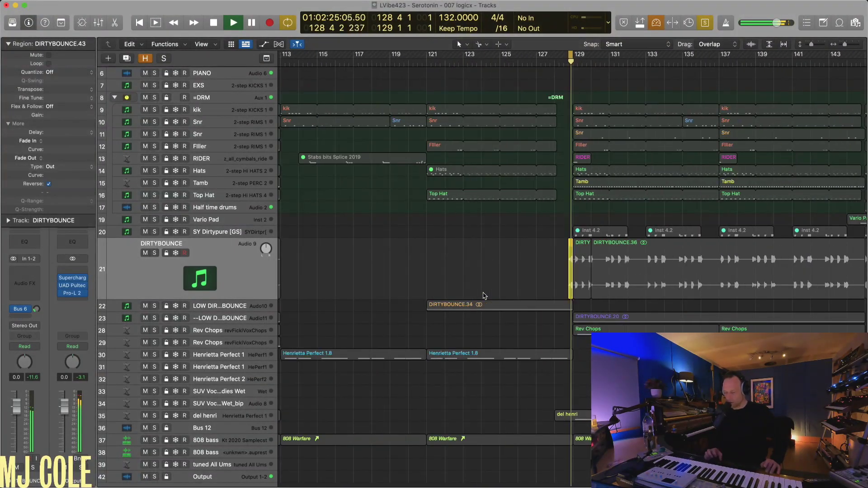
key(super+Left)
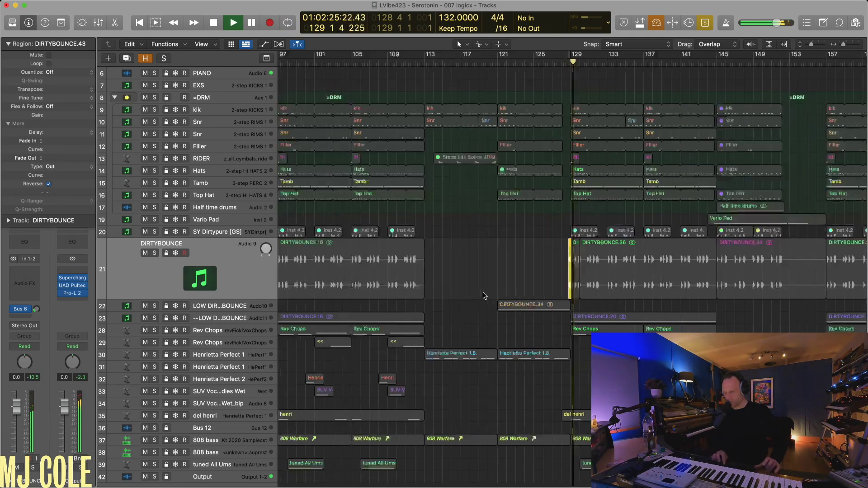
Move playback to bar 144, turn off the solo, and play the full mix into the breakdown at bar 145.
click(669, 66)
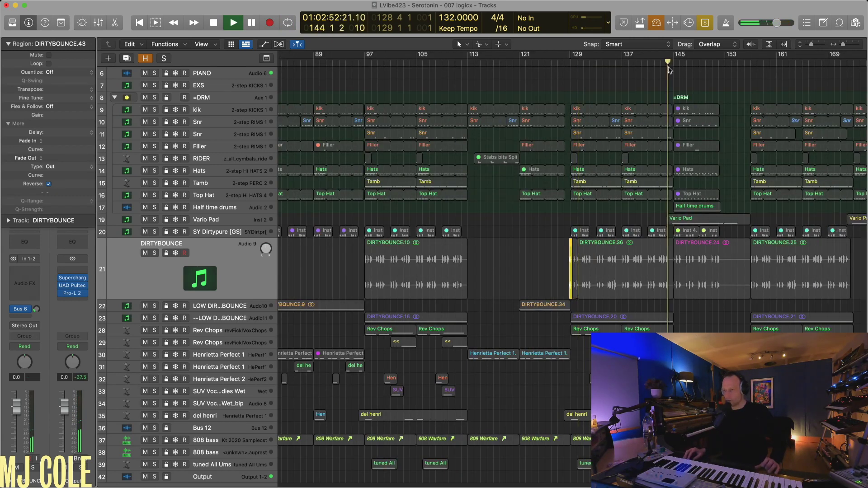
key(super+Right)
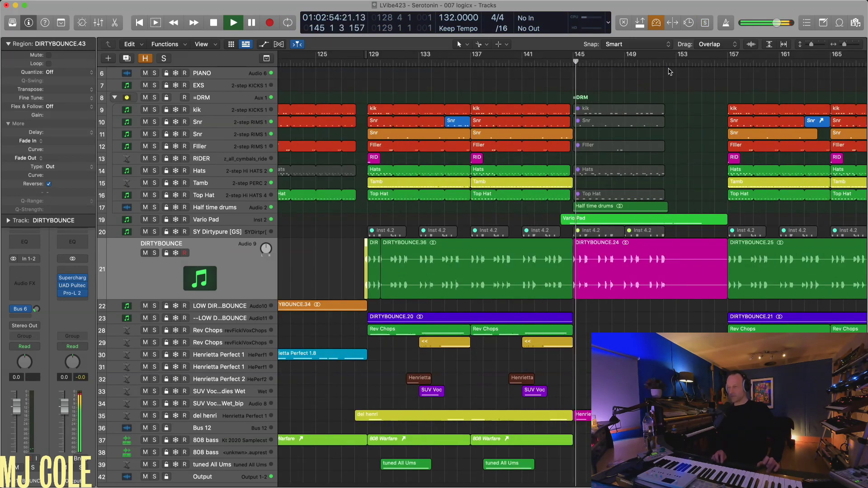
key(super+Up)
key(super+Up)
key(super+Up)
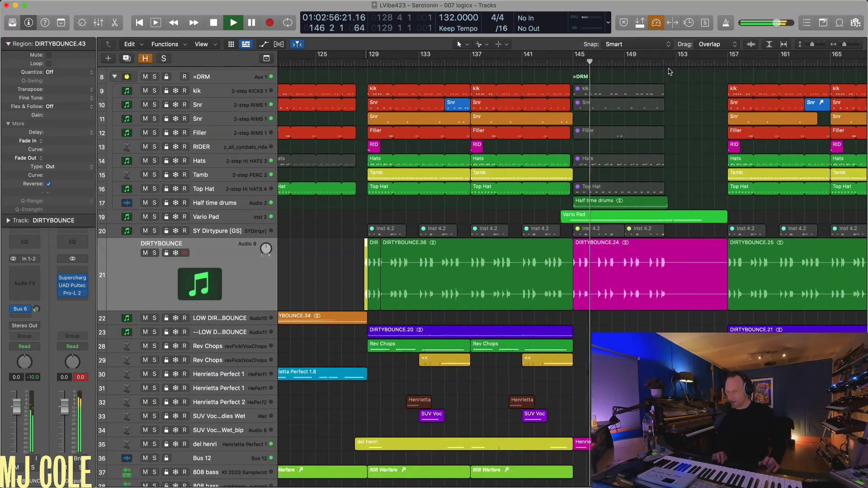
key(super+Left)
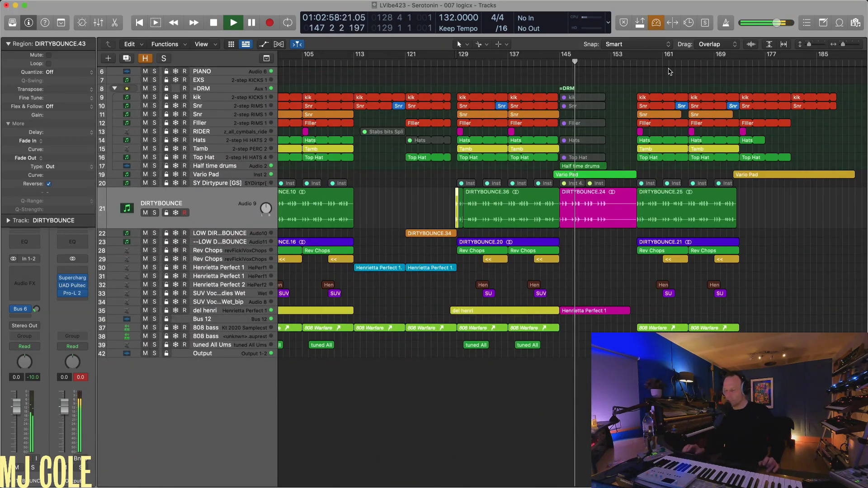
Select the vocal region at bar 145 on the del henri track and play the mix on past bar 157.
click(589, 315)
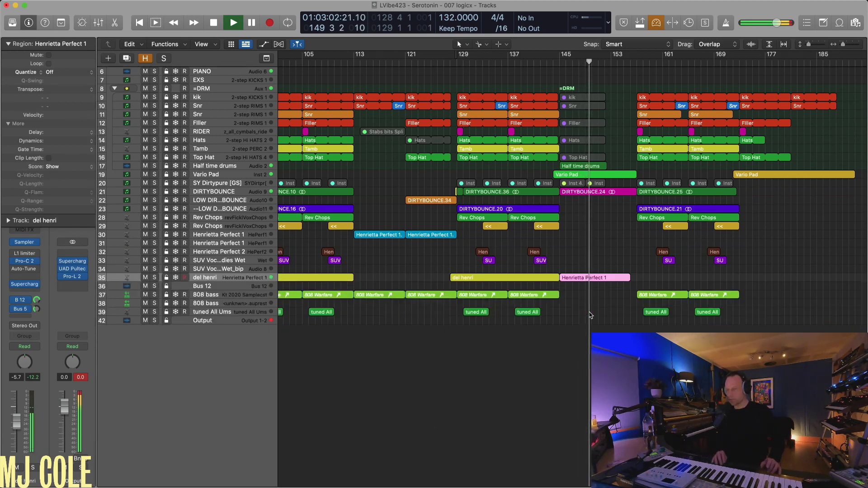
key(super+Up)
key(super+Down)
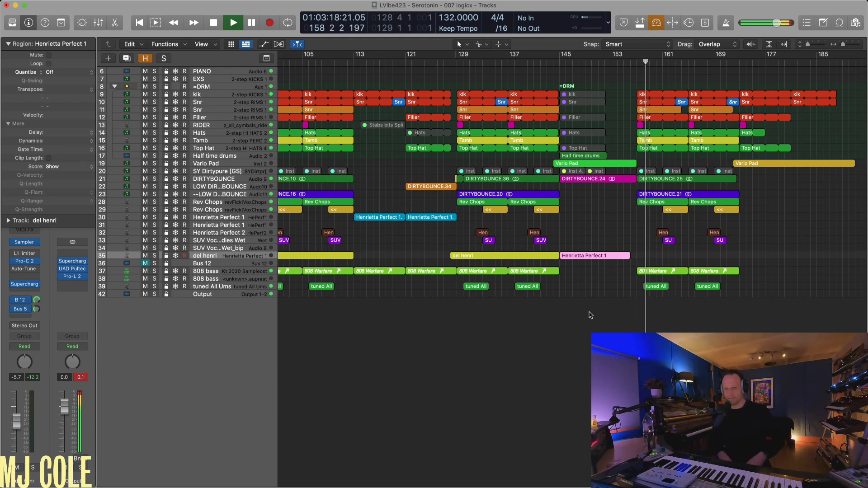
Show the hidden tracks in the arrangement during playback.
scroll(590, 315, right, 5)
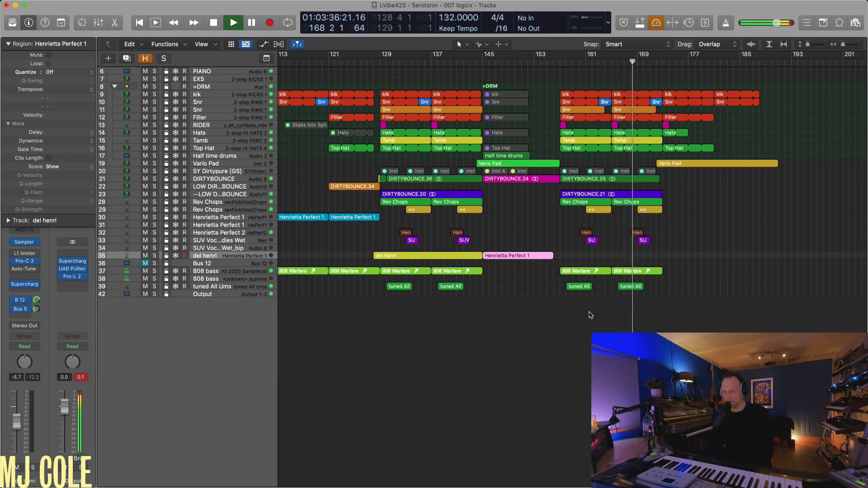
key(super+Down)
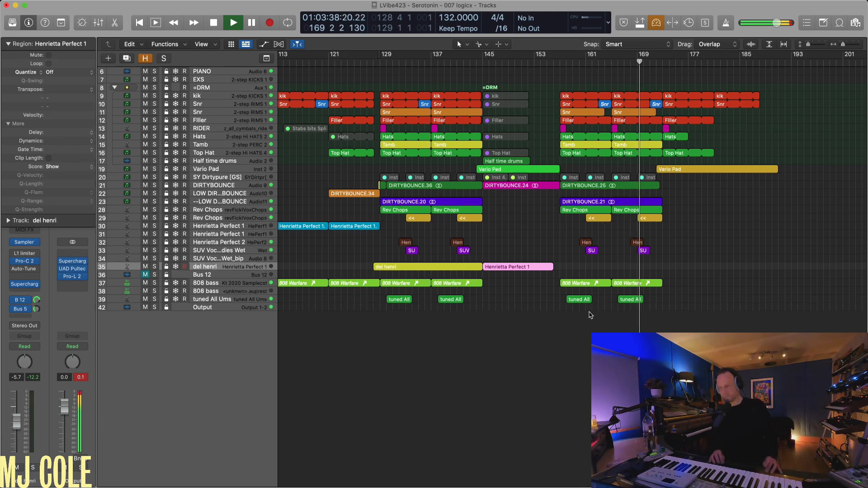
key(super+Left)
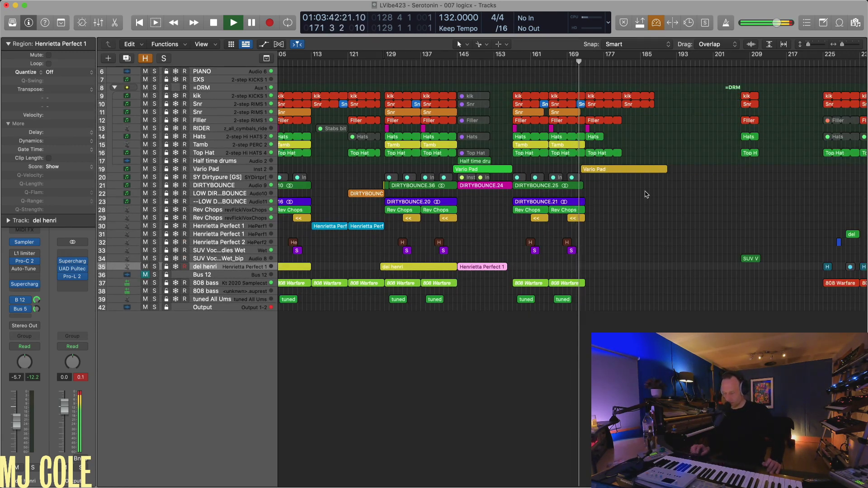
key(super+Left)
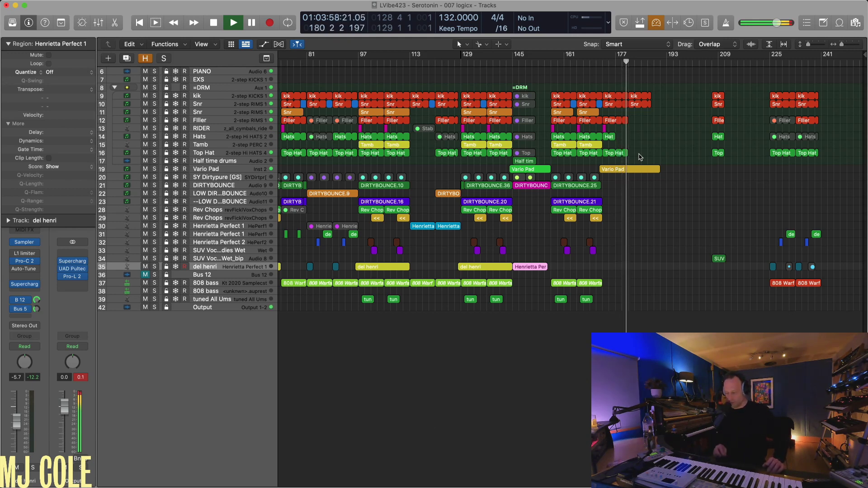
key(super+Left)
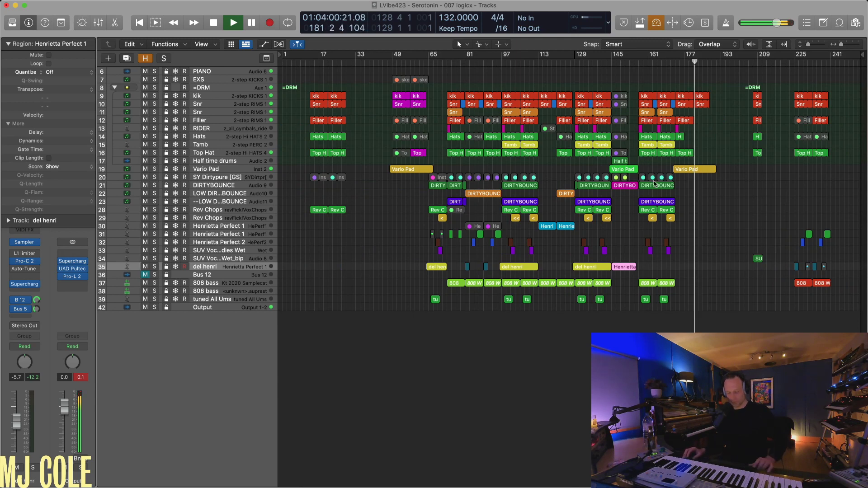
key(h)
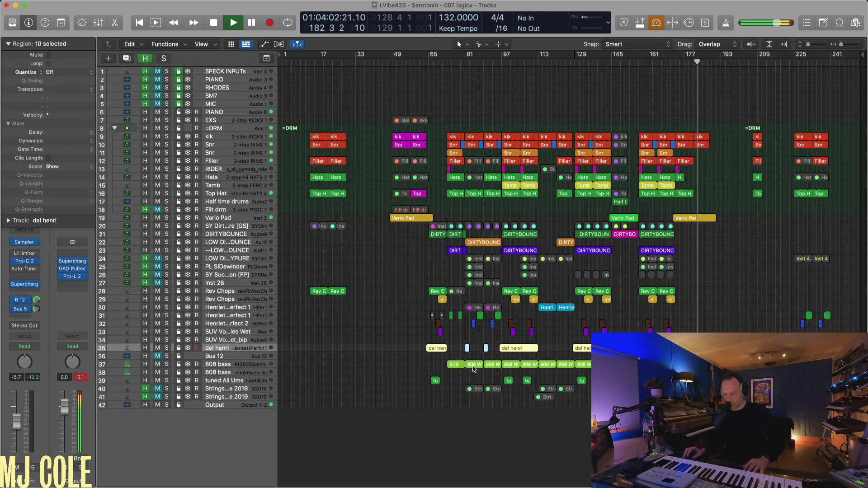
Play the song from about bar 65 and inspect the mute automation on the Bus 12 track.
click(240, 358)
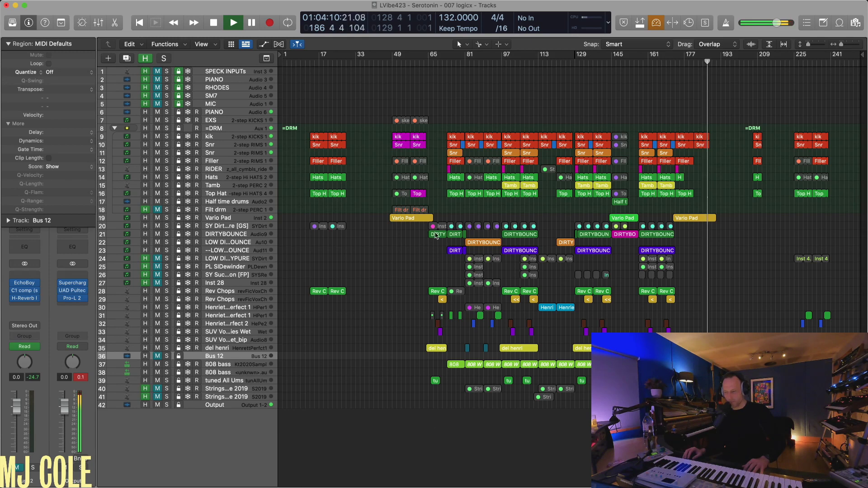
click(431, 63)
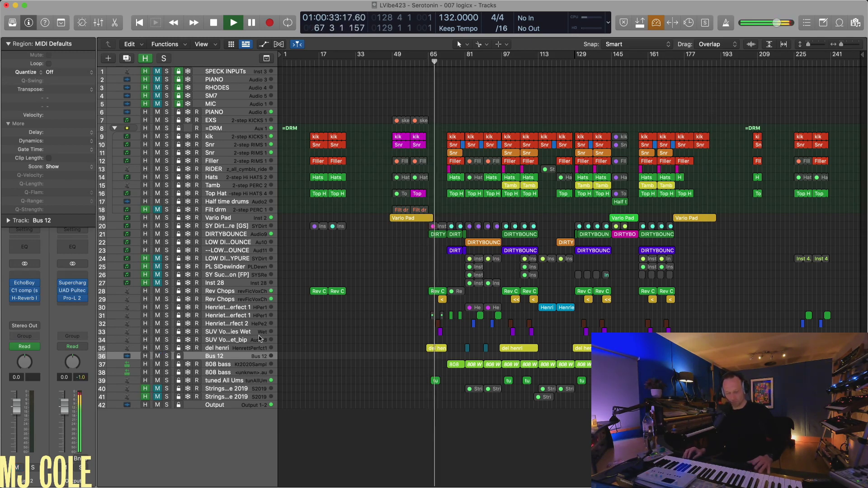
key(a)
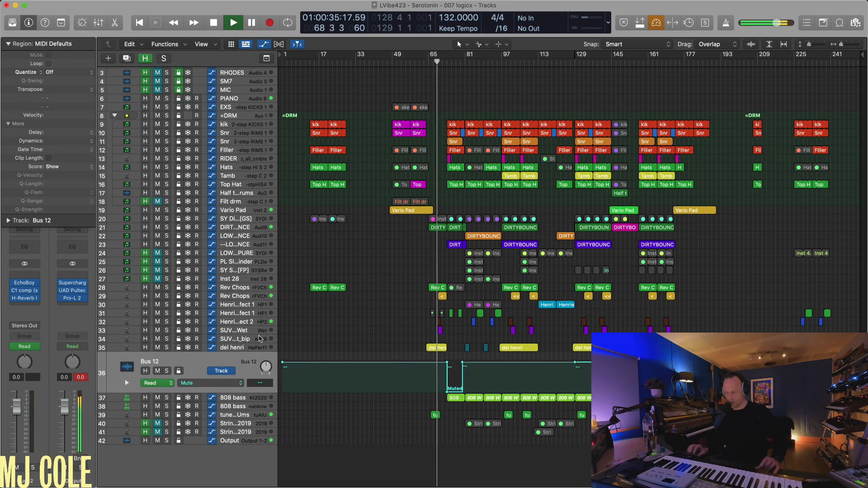
key(super+Right)
key(super+Right)
key(super+Right)
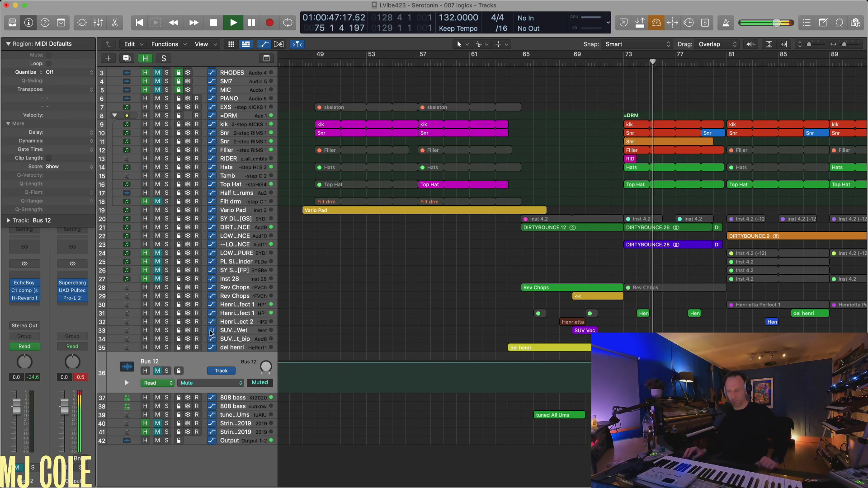
key(a)
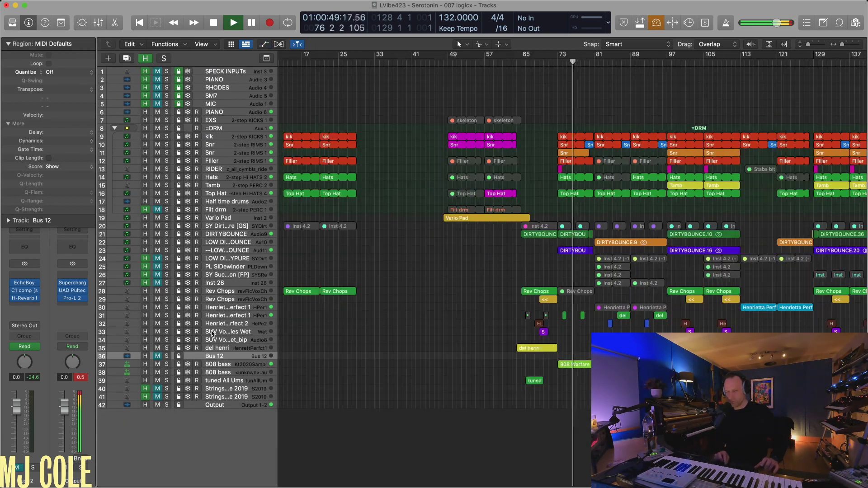
key(super+Left)
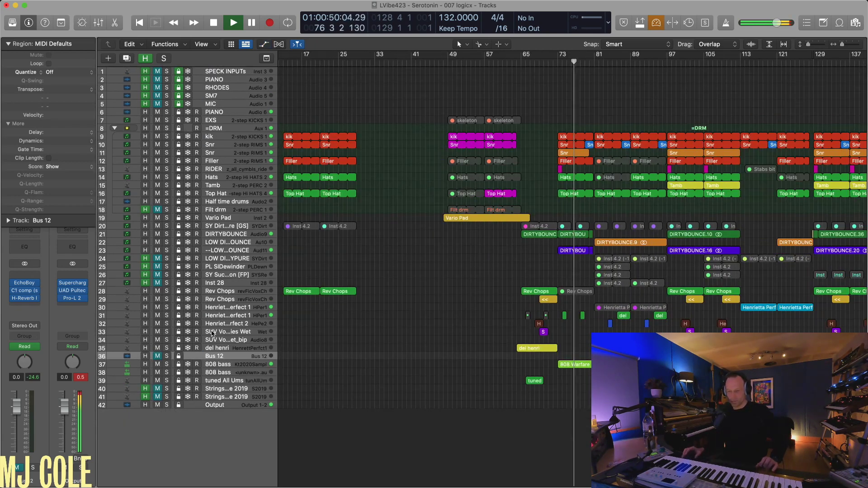
Unmute the first Strings bits Splice 2019 track and its regions, auditioning them in solo and within the full mix.
click(226, 391)
key(super+Right)
key(super+Down)
key(super+Down)
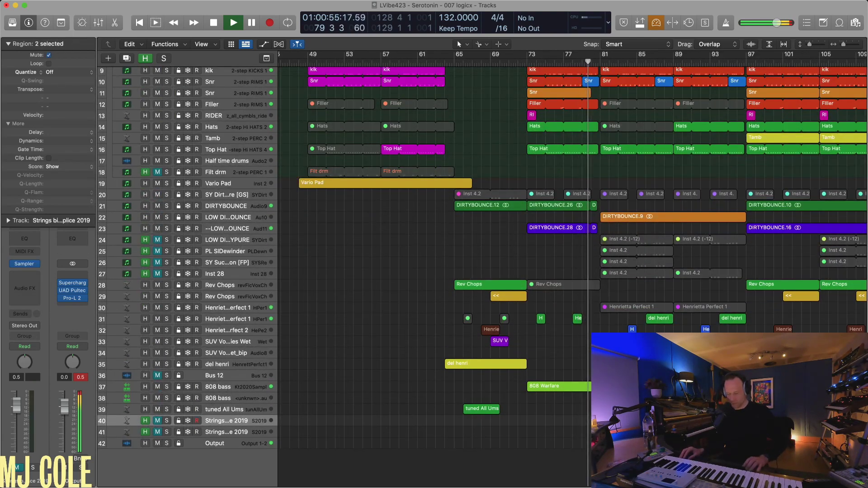
click(166, 420)
scroll(166, 423, up, 5)
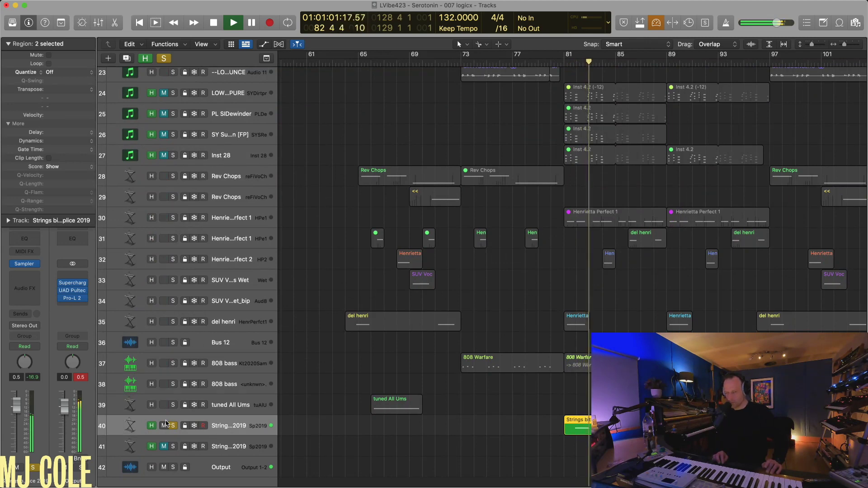
click(175, 426)
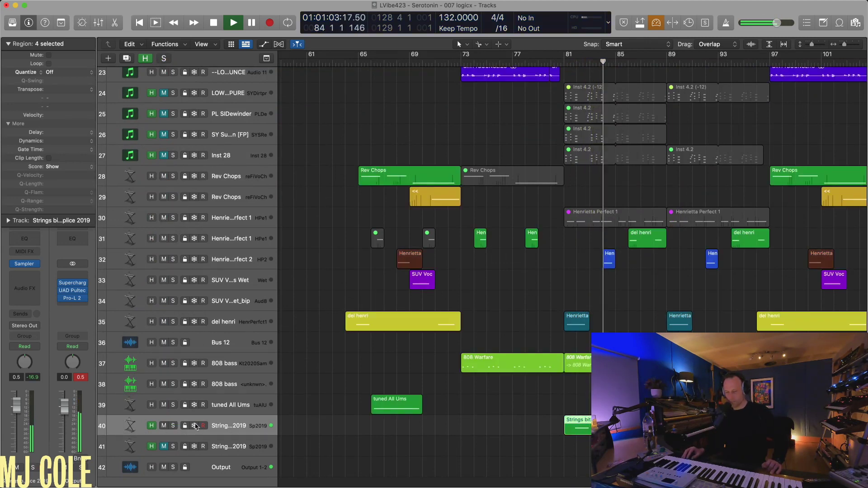
scroll(333, 418, down, 5)
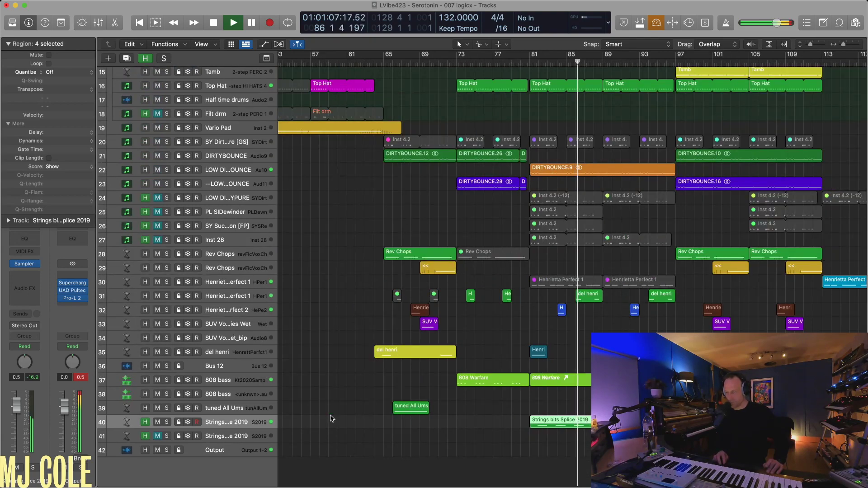
scroll(332, 418, up, 2)
scroll(332, 418, down, 4)
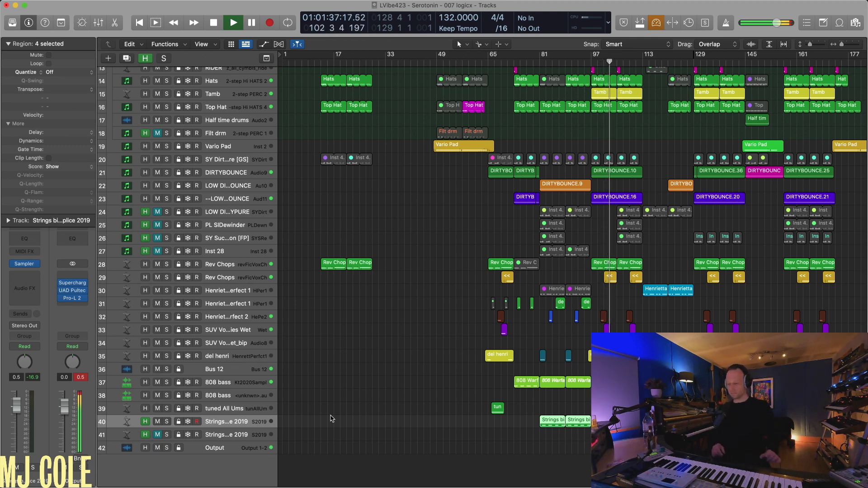
key(super+Down)
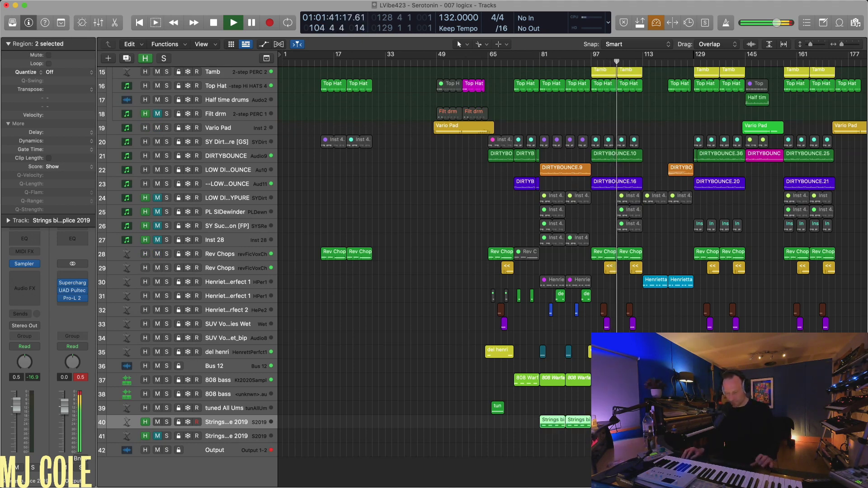
Cycle bars 111 to 120 around the second Strings bits Splice 2019 track's region and audition it in solo and in the mix.
key(Down)
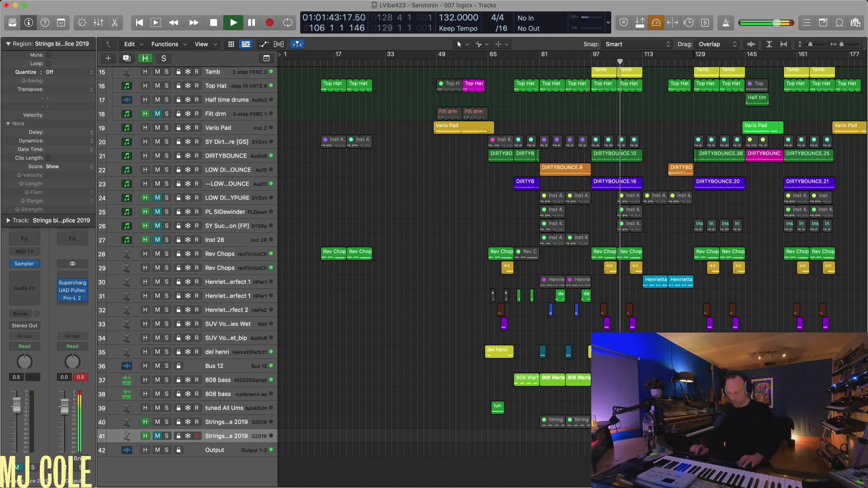
key(super+u)
key(space)
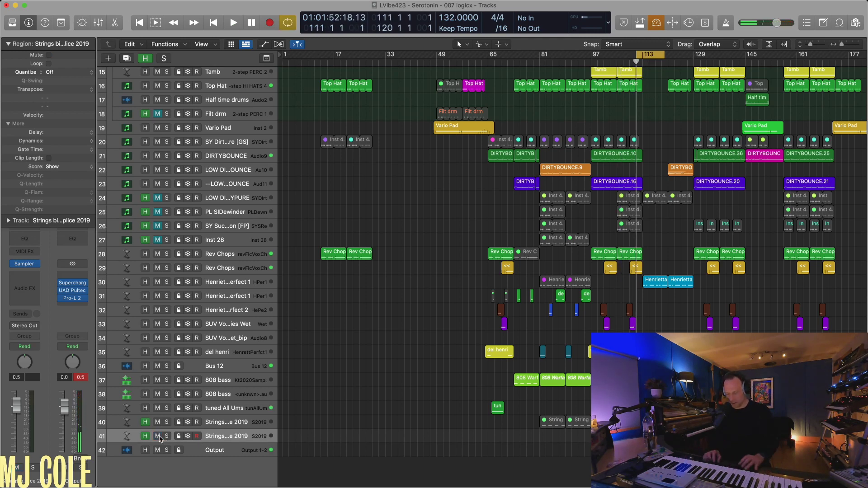
key(ctrl+s)
key(space)
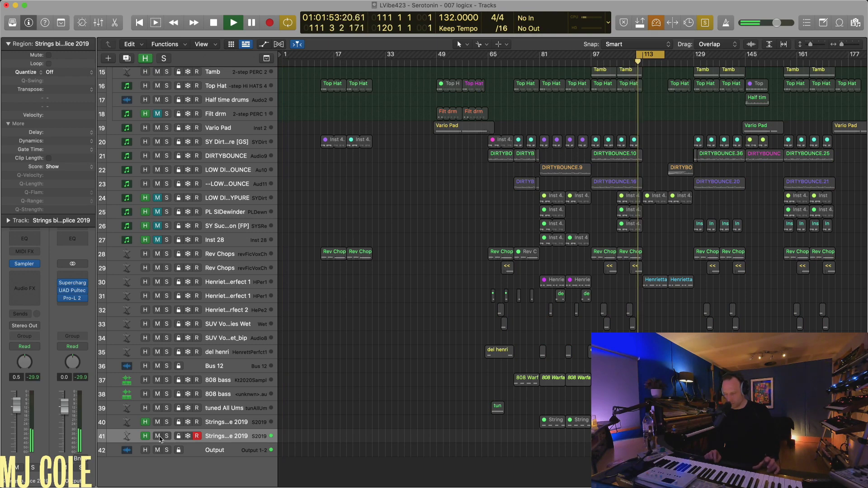
key(ctrl+s)
key(z)
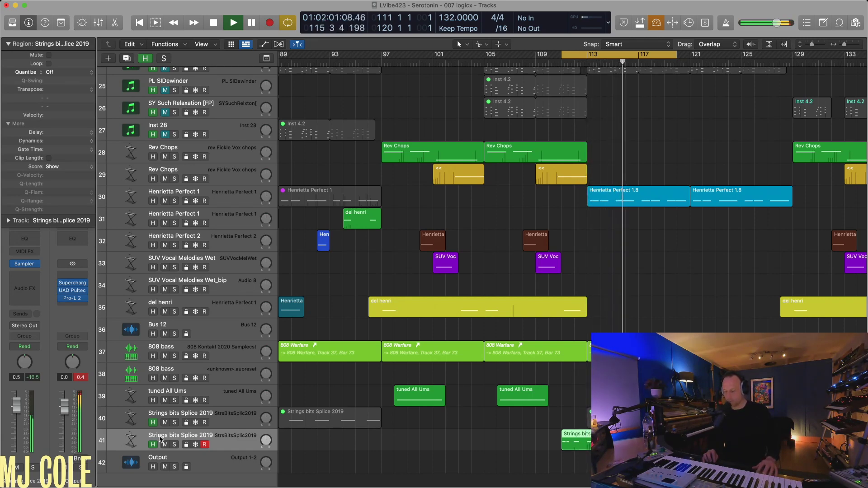
Stop playback and examine the key mapping of the Strings bits Splice 2019 Sampler instrument.
key(space)
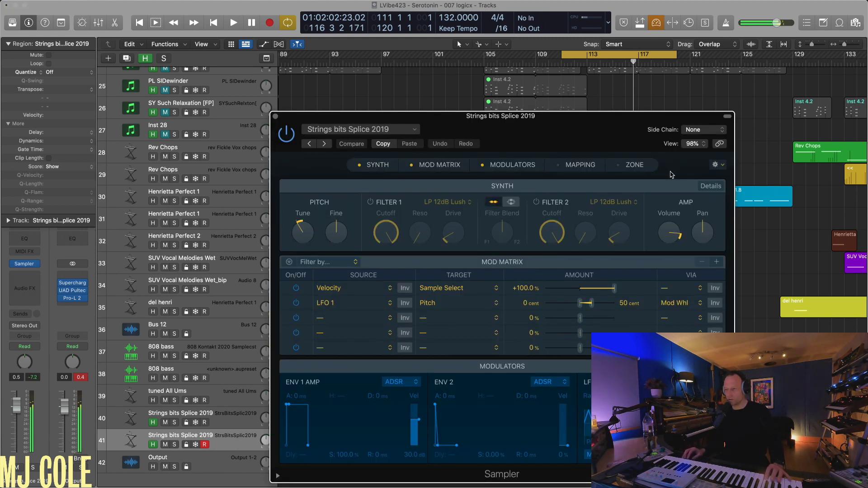
click(580, 166)
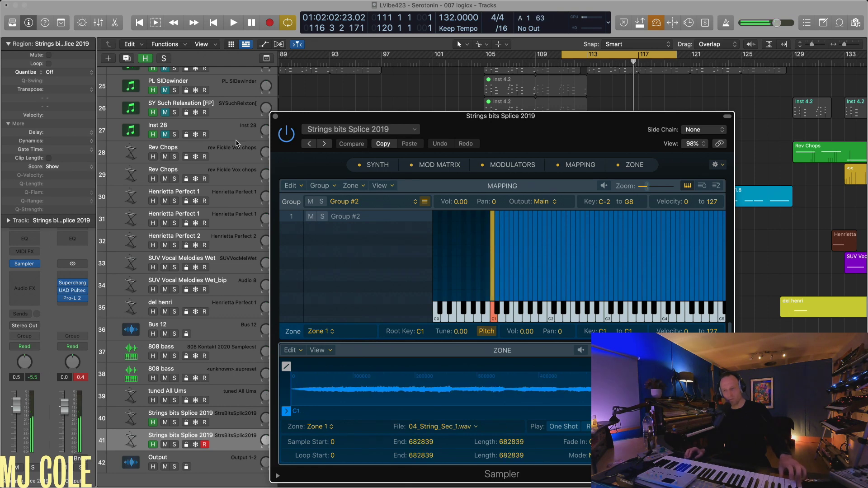
click(276, 117)
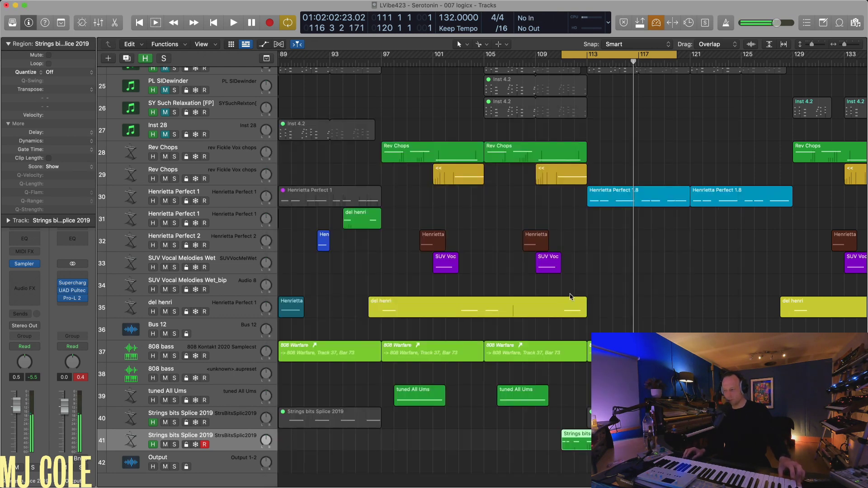
Mute the strings region at bar 111 and both Strings bits Splice 2019 tracks.
key(ctrl+m)
key(super+Up)
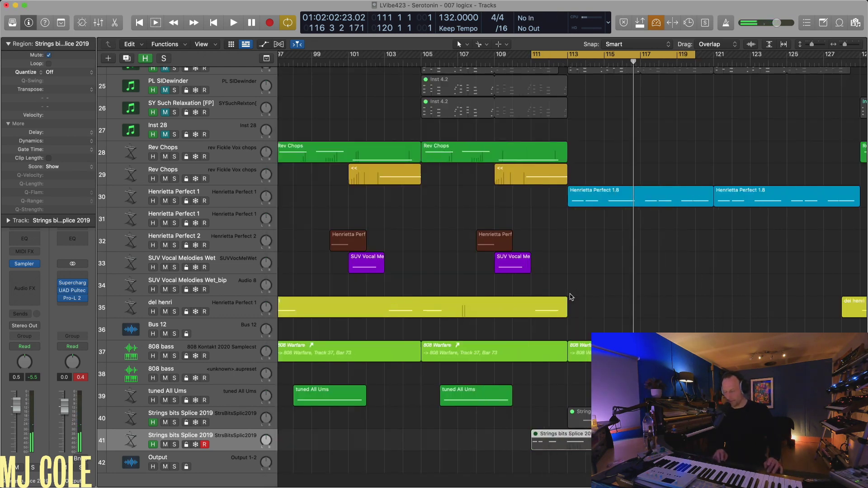
key(super+Up)
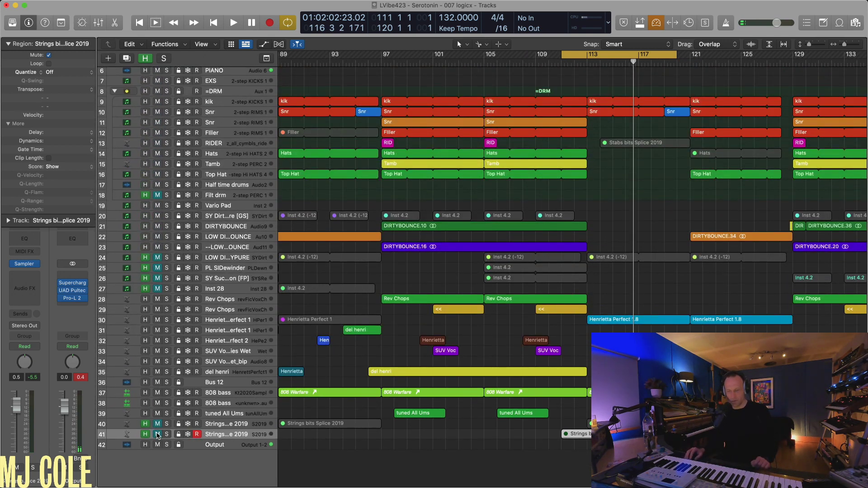
Unmute the Inst 4.2 region at bar 89 on the Inst 28 track.
click(231, 290)
click(348, 288)
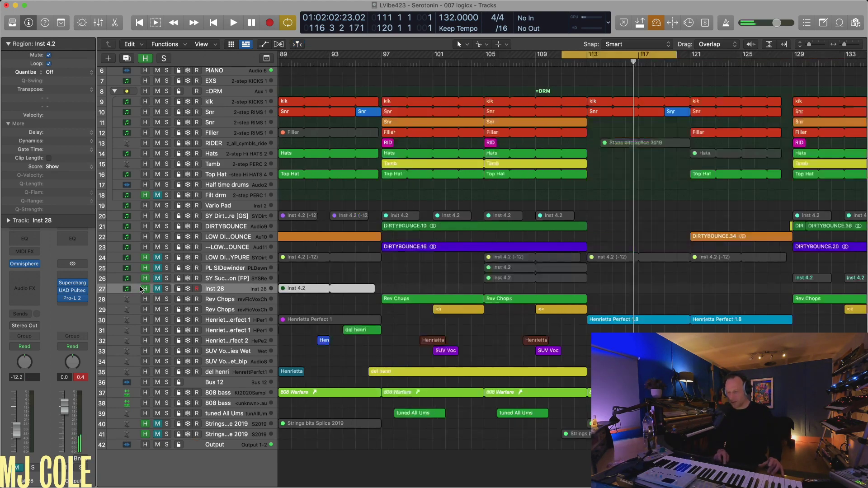
key(super+Left)
key(super+Left)
key(super+Left)
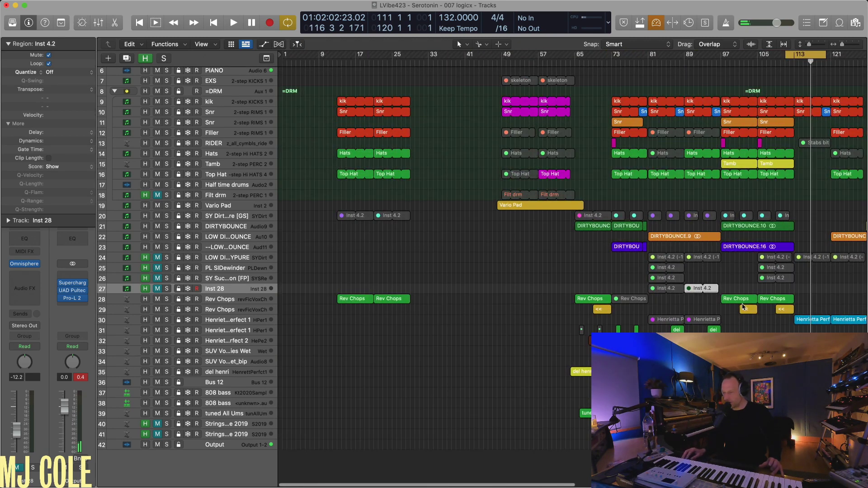
click(687, 308)
click(713, 294)
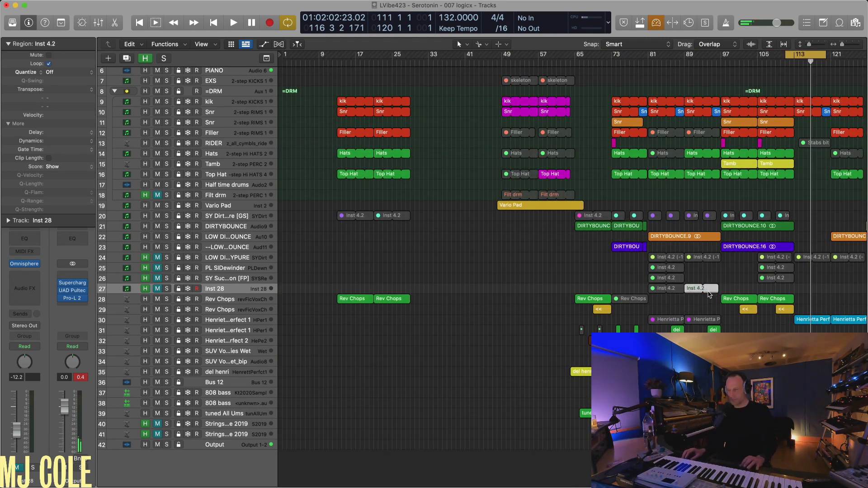
Set the cycle range to the Inst 4.2 region at bar 89 and play the Inst 28 track in solo.
key(super+u)
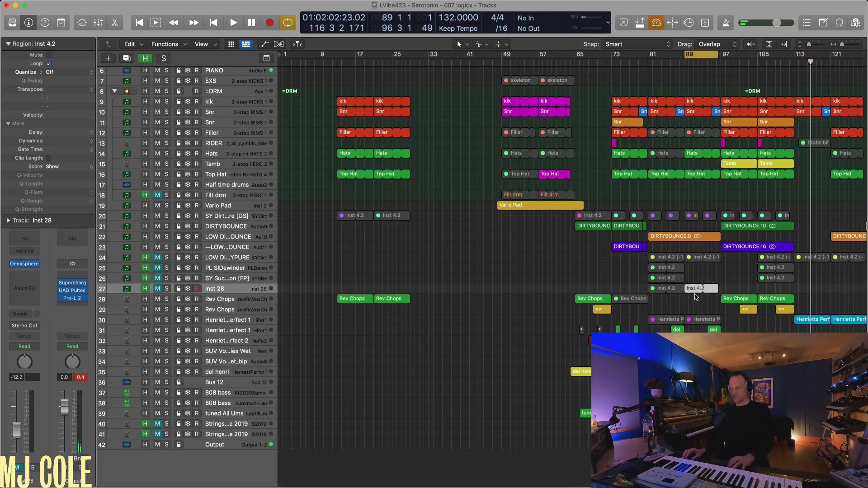
click(165, 290)
key(space)
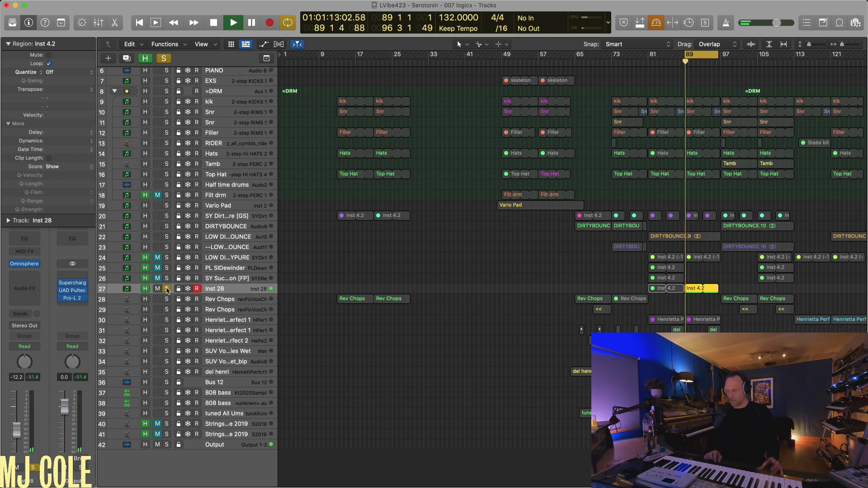
Examine the Omnisphere patch used on the Inst 28 track and end the track's solo.
mouse_move(25, 266)
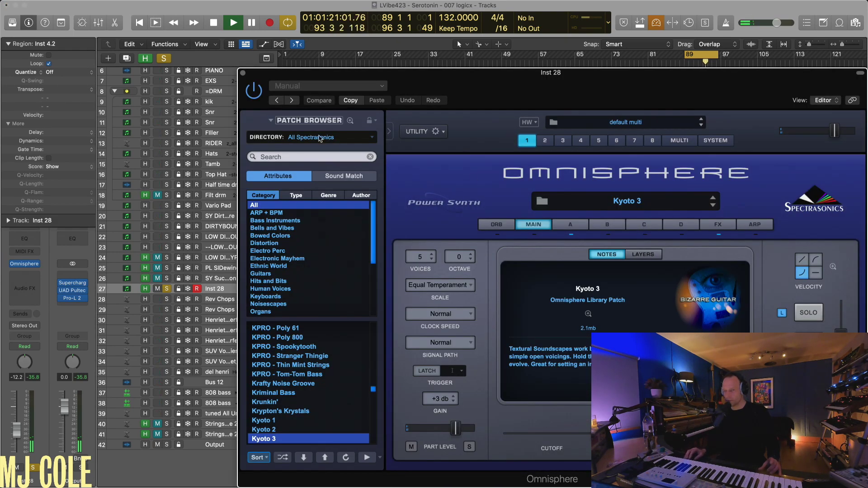
click(243, 73)
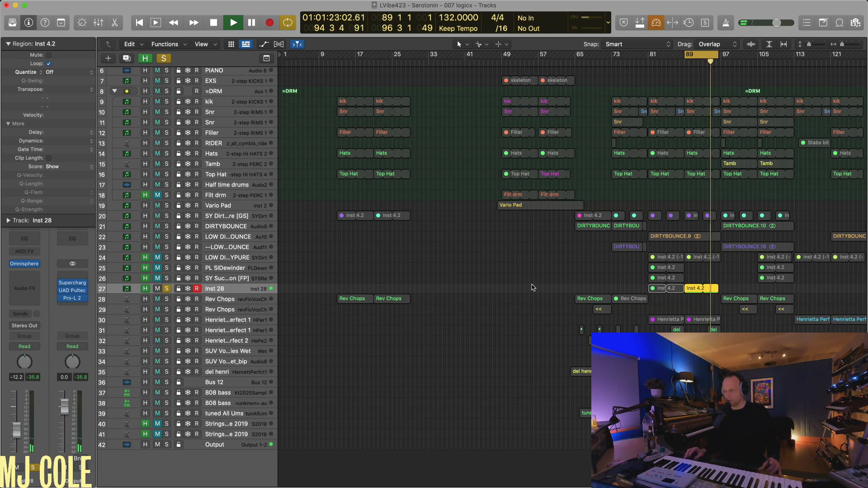
click(166, 289)
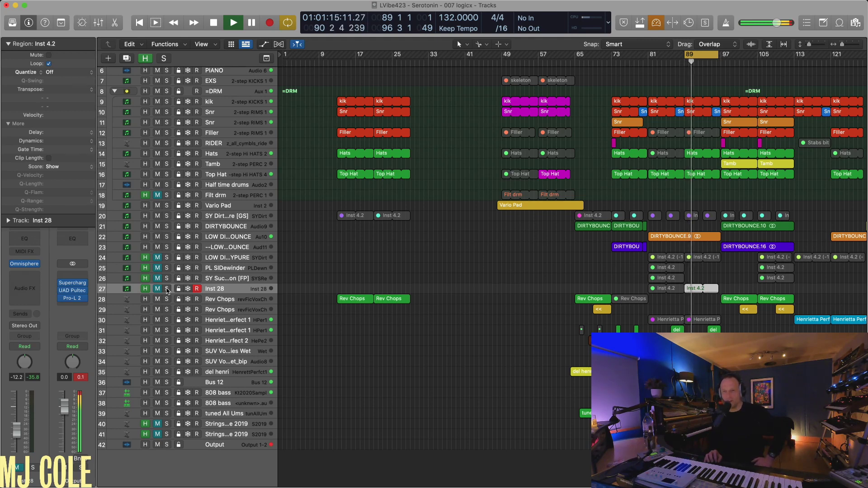
Stop playback, bring the whole arrangement into view and play the full mix from bar 89.
key(space)
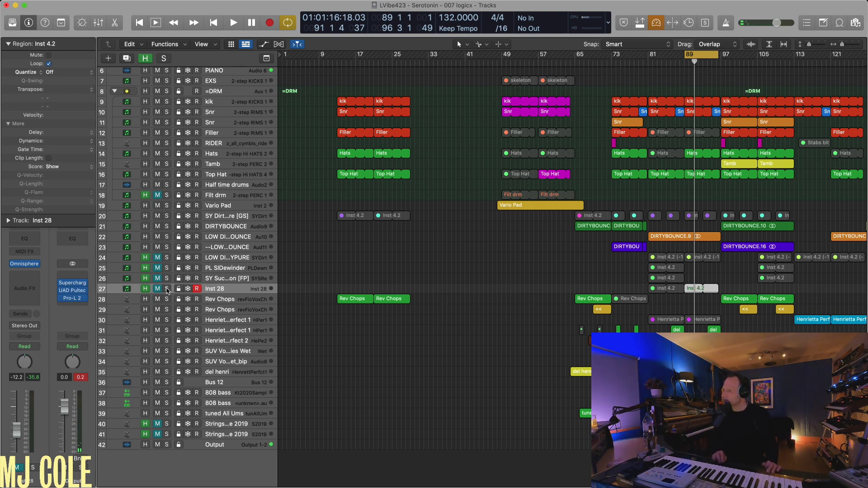
key(z)
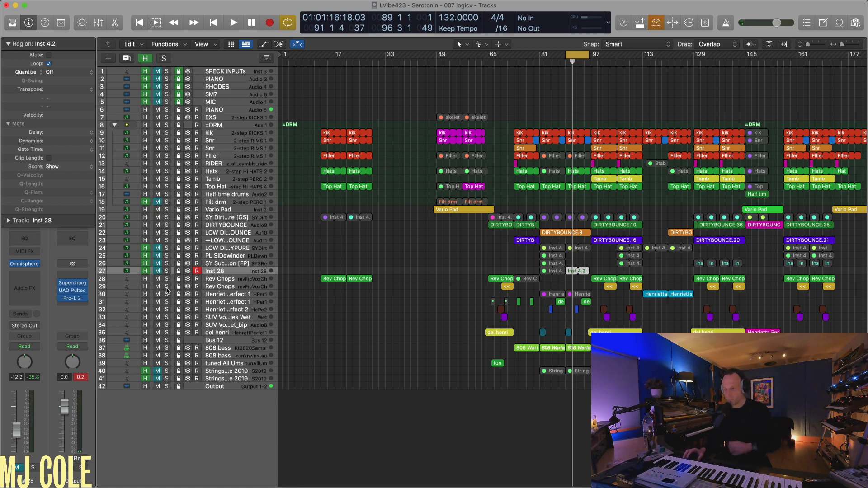
key(super+Left)
key(space)
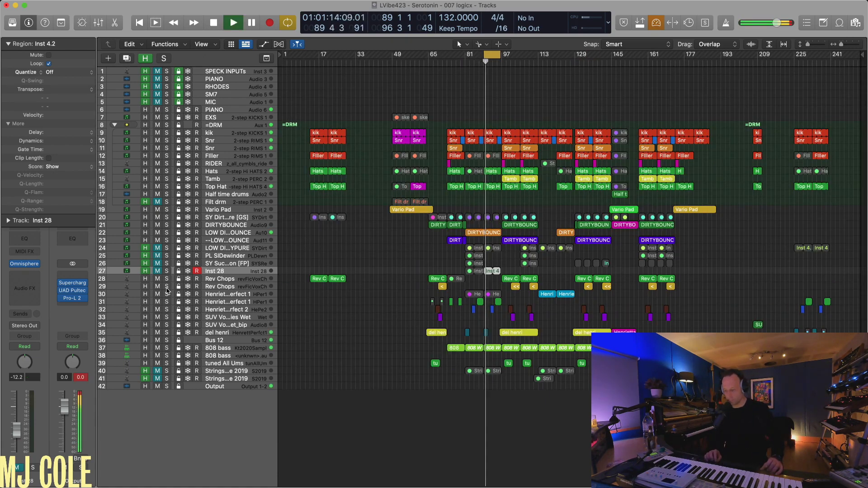
key(super+Right)
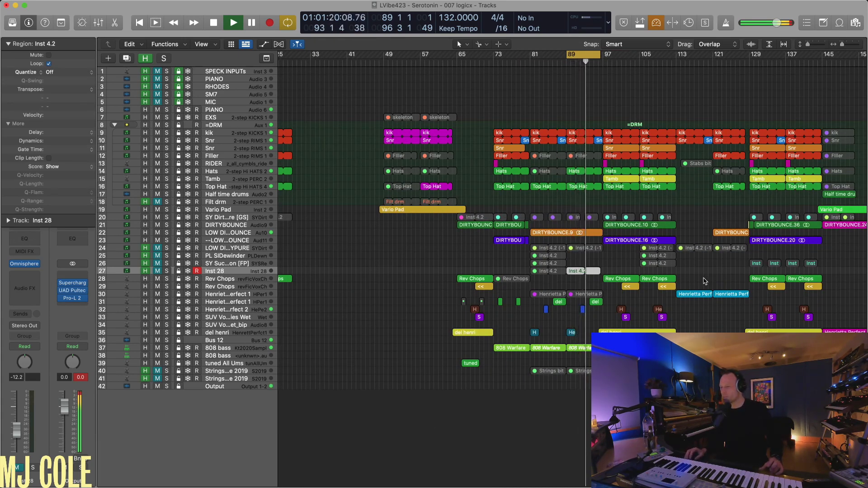
Extend the cycle range back to start at bar 49 and keep cycling enabled.
drag(567, 57, 383, 68)
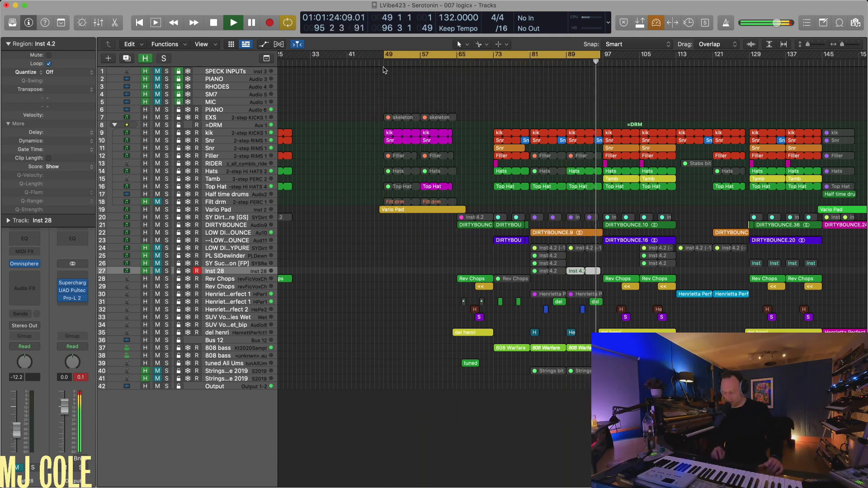
key(super+Left)
key(c)
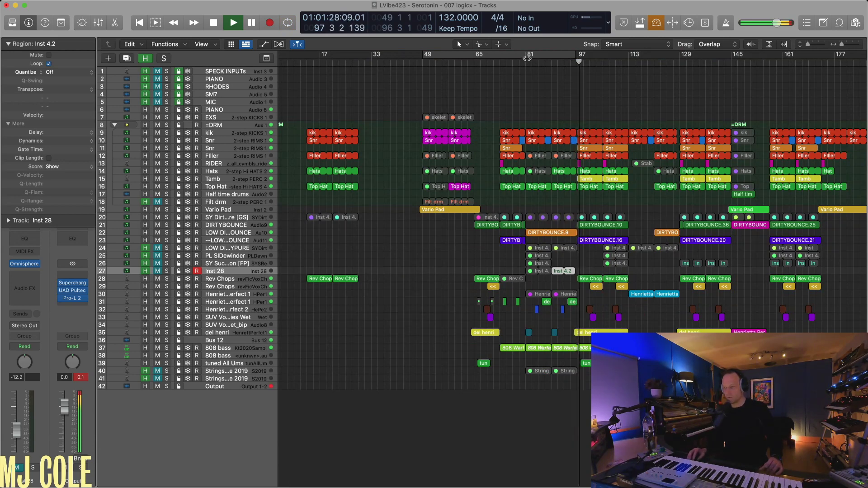
key(c)
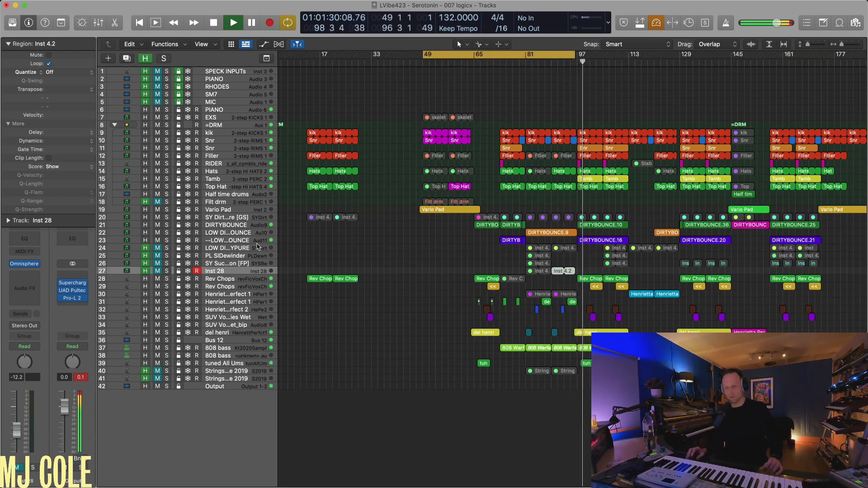
Open Supercharger GT on the Output channel, start the cycle range at bar 73 and compare the mix with the compressor bypassed and active.
click(72, 285)
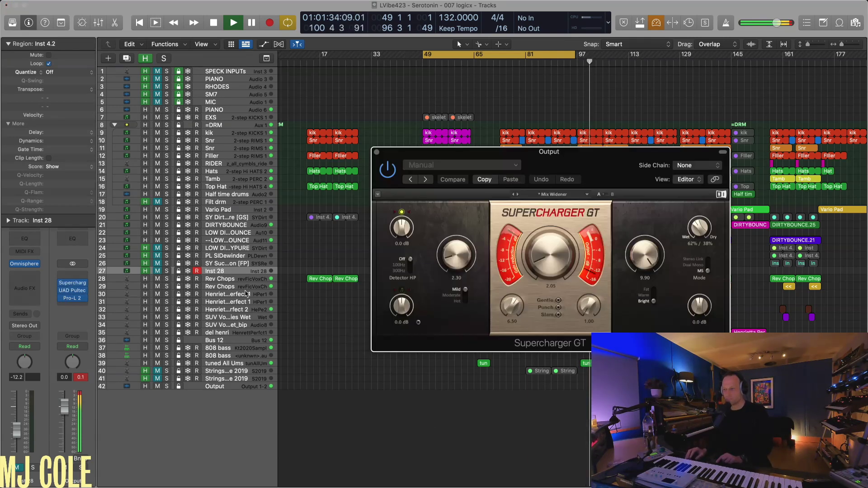
drag(529, 154, 457, 131)
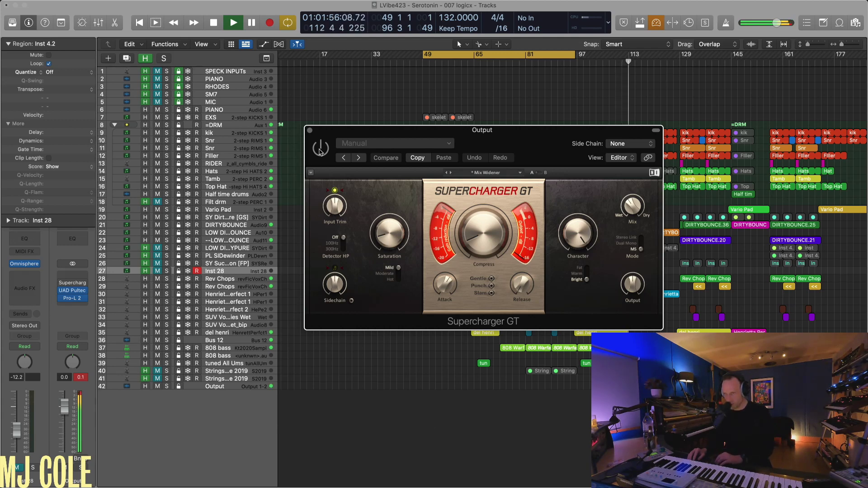
key(space)
key(space)
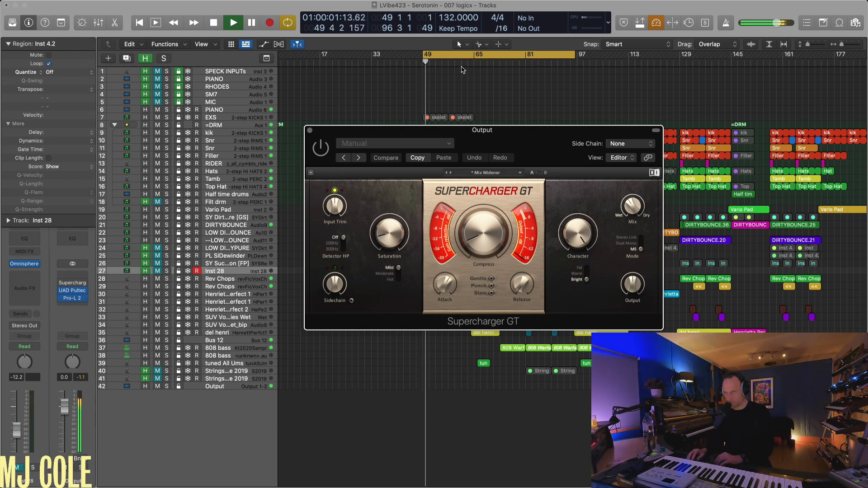
drag(426, 54, 503, 59)
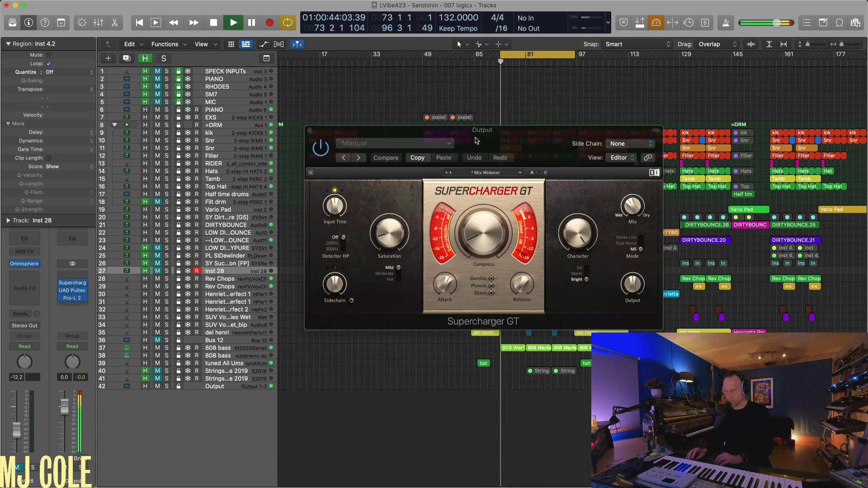
click(322, 151)
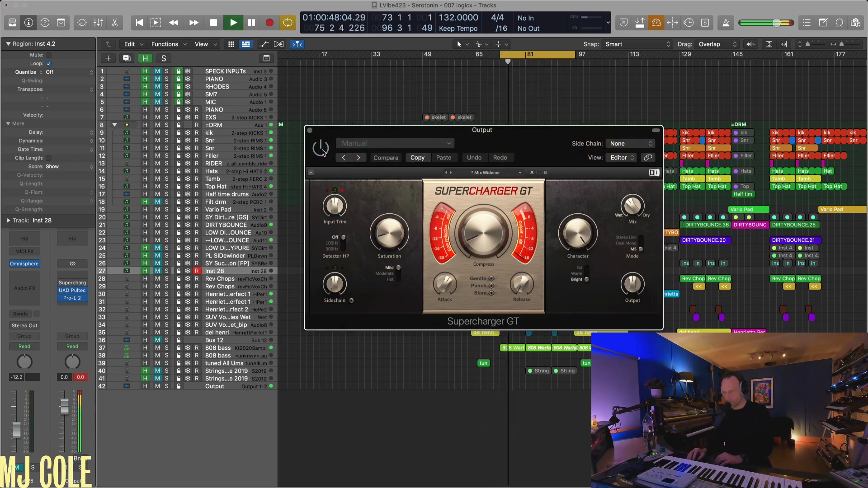
click(321, 150)
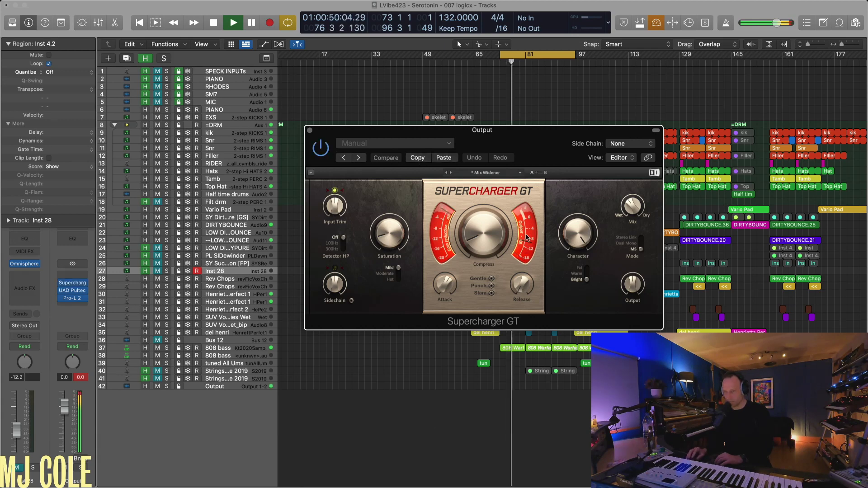
Adjust the Compress amount and raise Character to 10.00 in the Output's Supercharger GT.
mouse_move(474, 241)
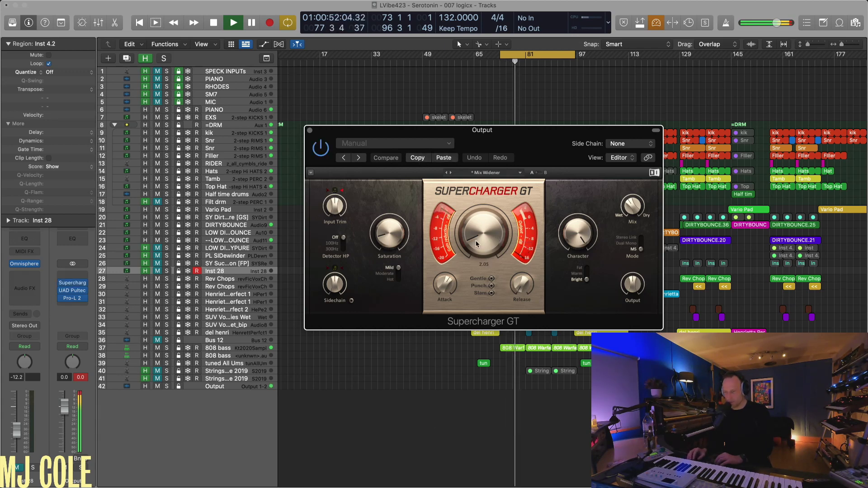
mouse_move(475, 240)
mouse_down()
mouse_move(475, 196)
mouse_move(476, 234)
mouse_up()
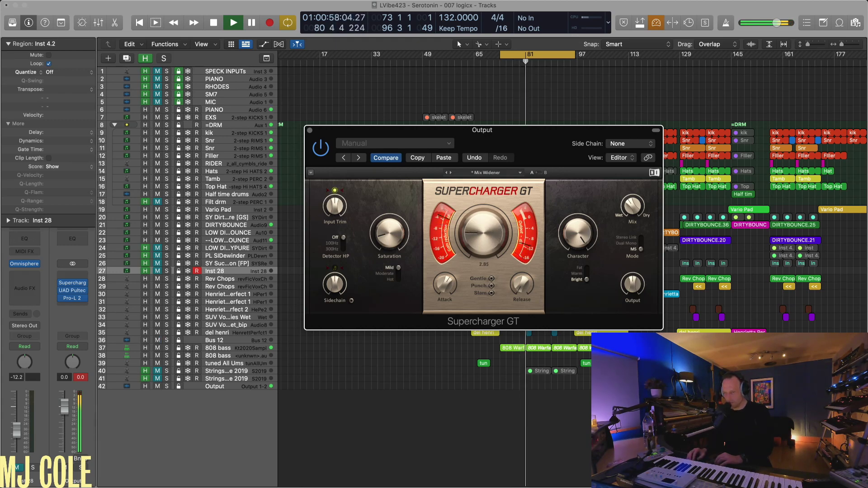
drag(577, 233, 578, 217)
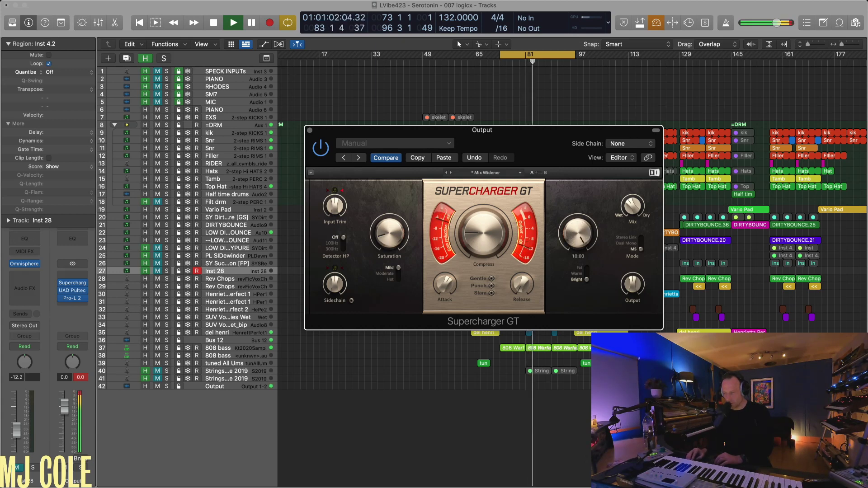
Try Supercharger GT's Saturation at 10.00 and in Moderate mode, and restore it to 2.30 in Mild mode.
drag(389, 233, 388, 217)
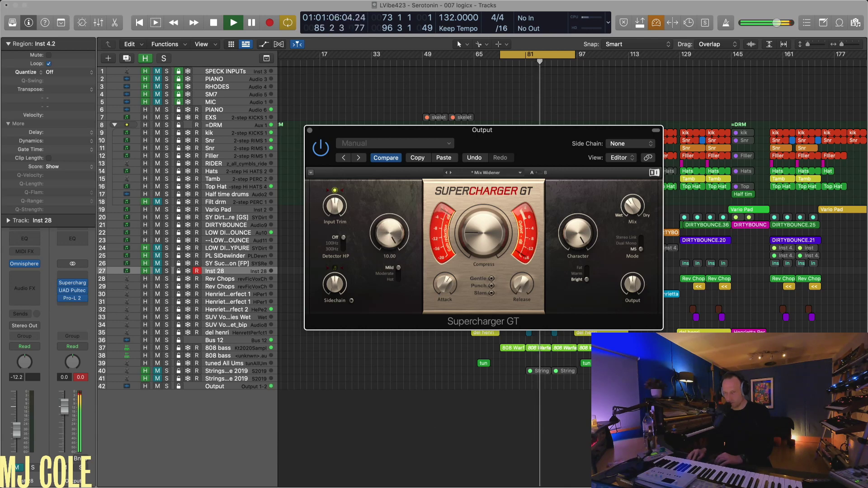
click(399, 274)
mouse_move(388, 238)
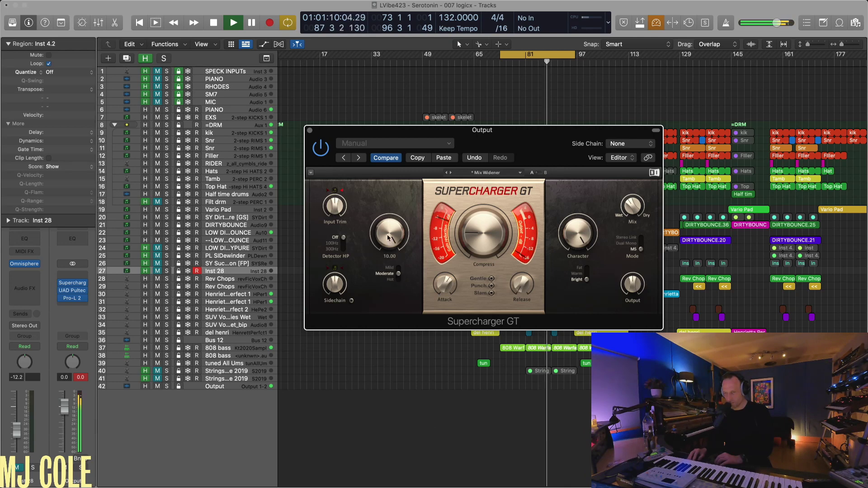
drag(388, 237, 388, 253)
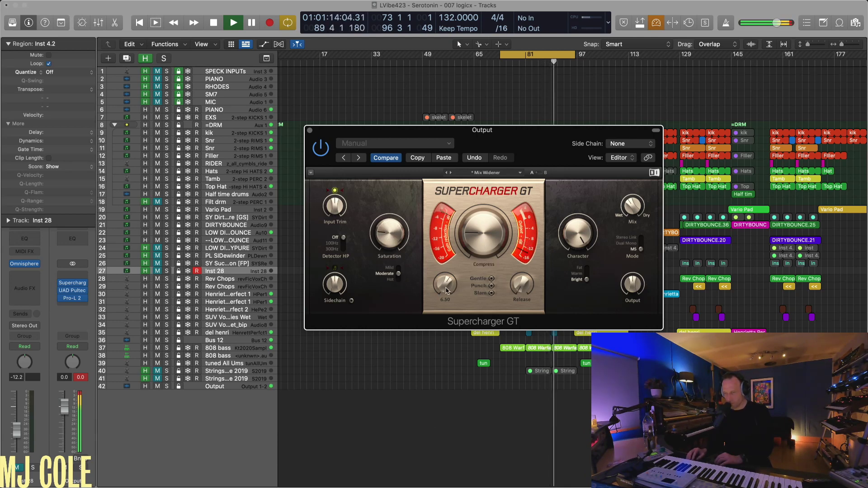
drag(445, 283, 445, 282)
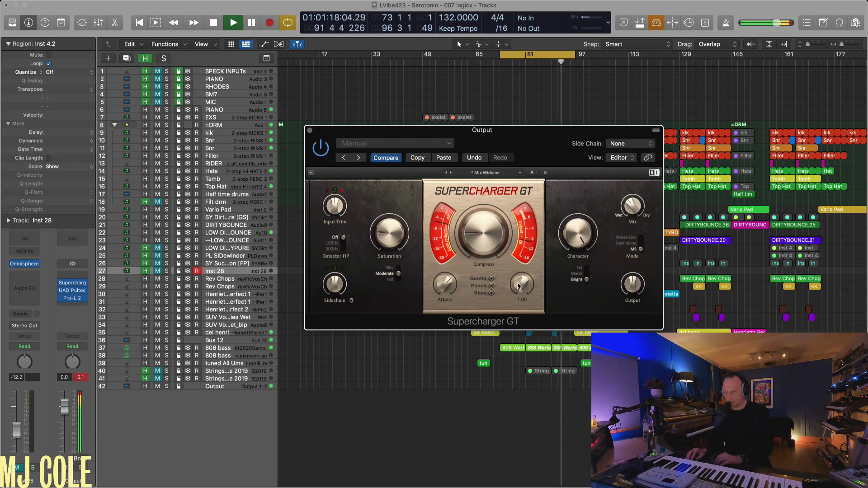
mouse_move(518, 285)
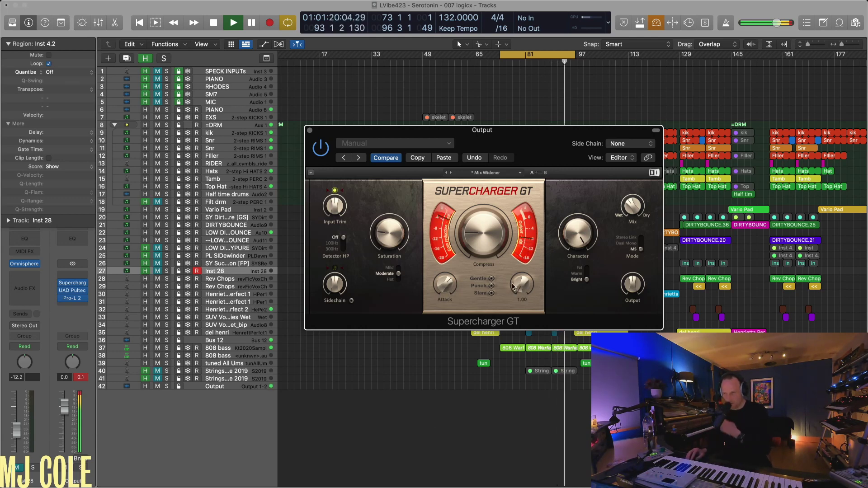
mouse_move(347, 284)
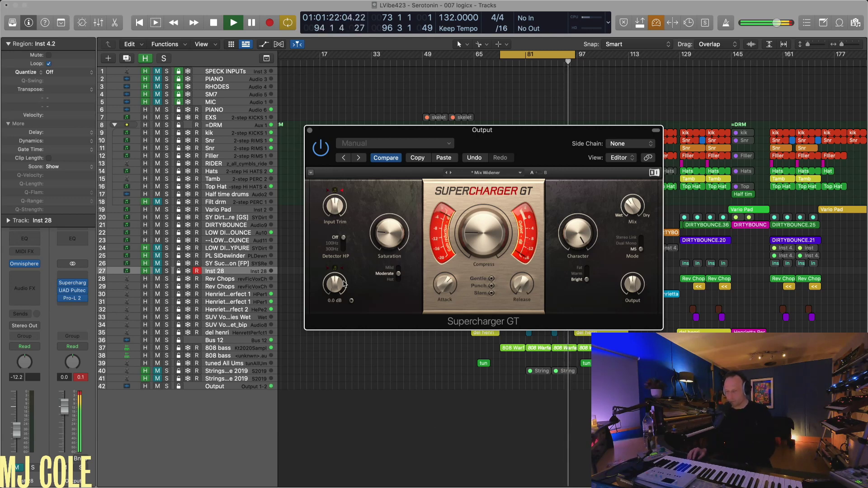
click(445, 158)
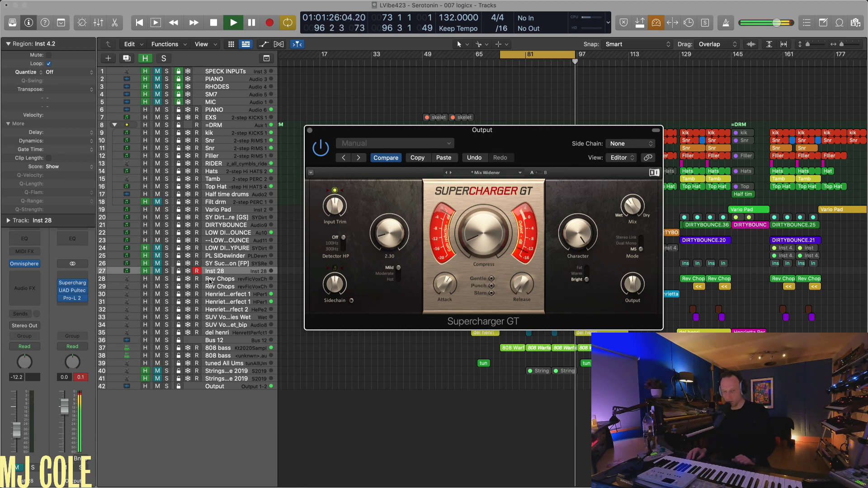
Open the UAD Pultec EQP-1A on the Output channel and compare the mix with it bypassed and active.
click(72, 290)
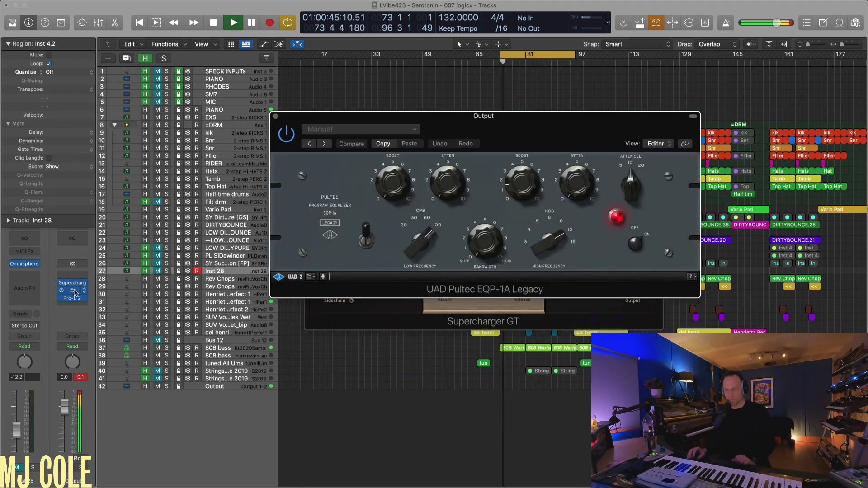
drag(459, 117, 407, 113)
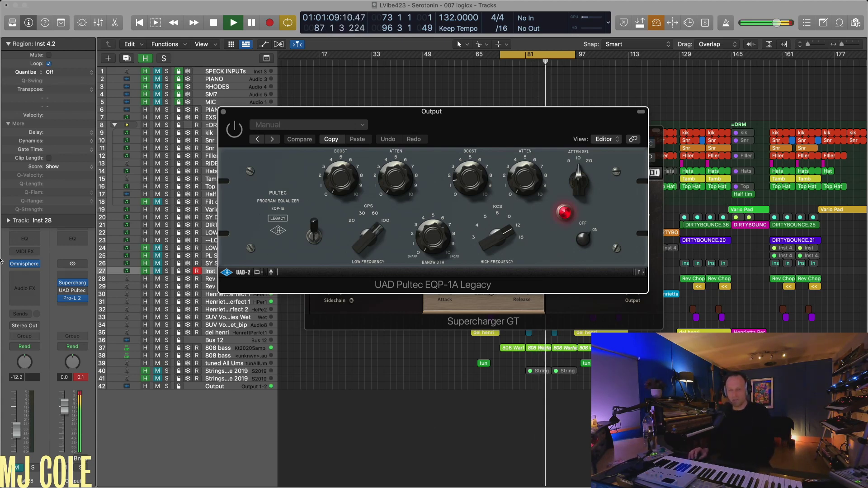
Insert the Native Instruments VC 160 compressor after Pro-L 2 on the Output channel and close its window.
click(75, 300)
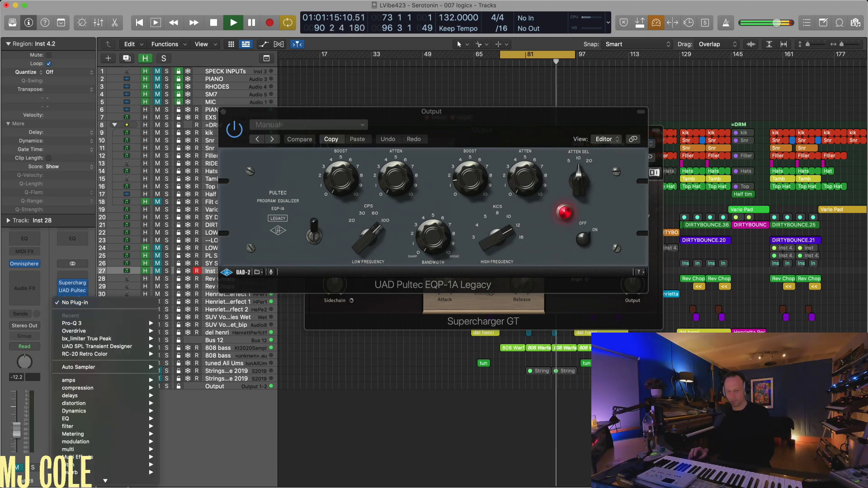
scroll(104, 452, down, 3)
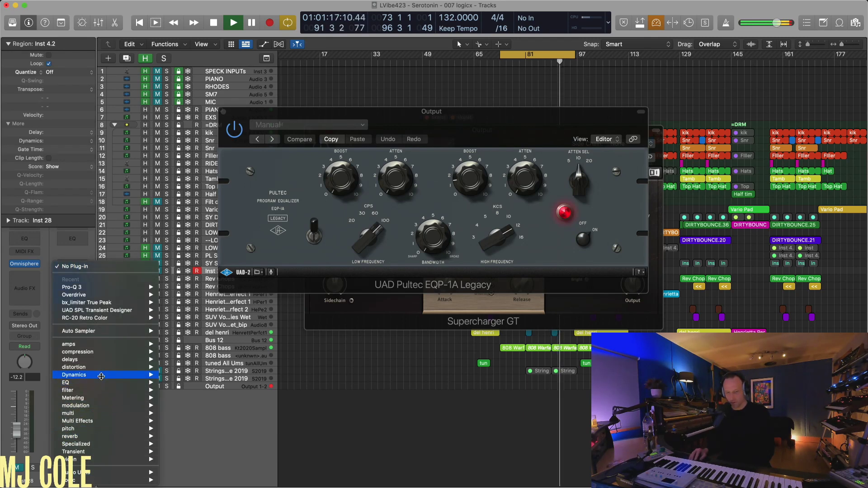
mouse_move(136, 472)
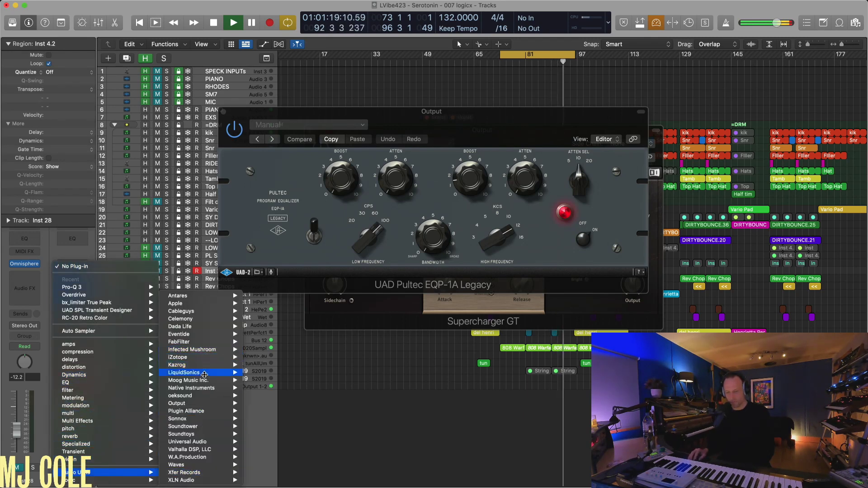
mouse_move(203, 389)
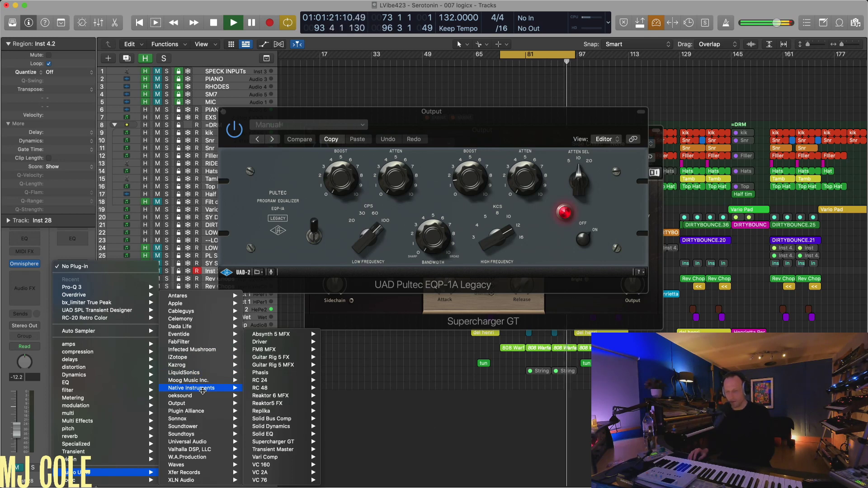
mouse_move(263, 388)
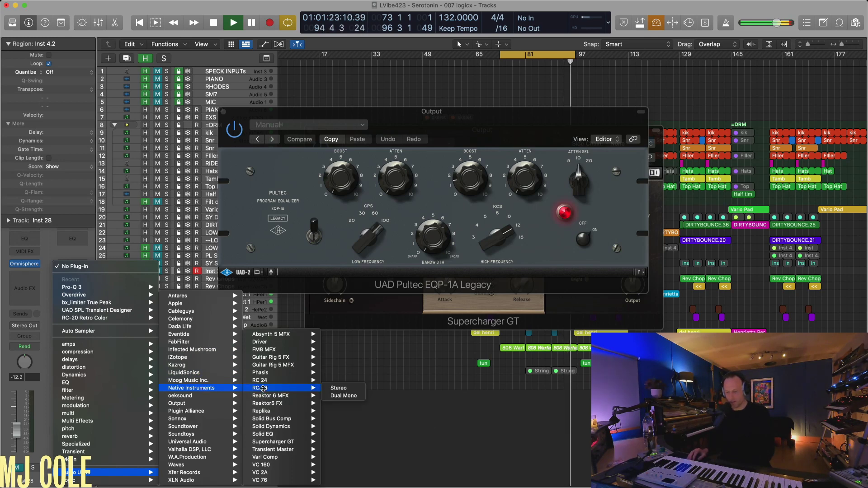
mouse_move(267, 443)
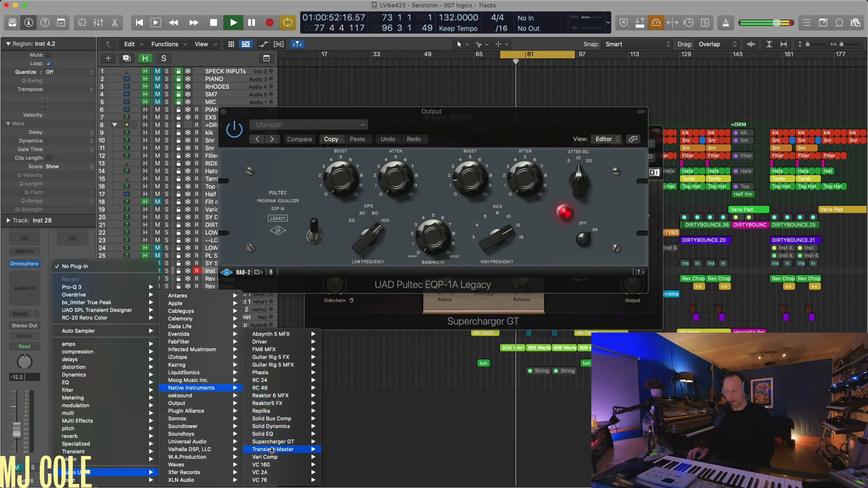
mouse_move(274, 471)
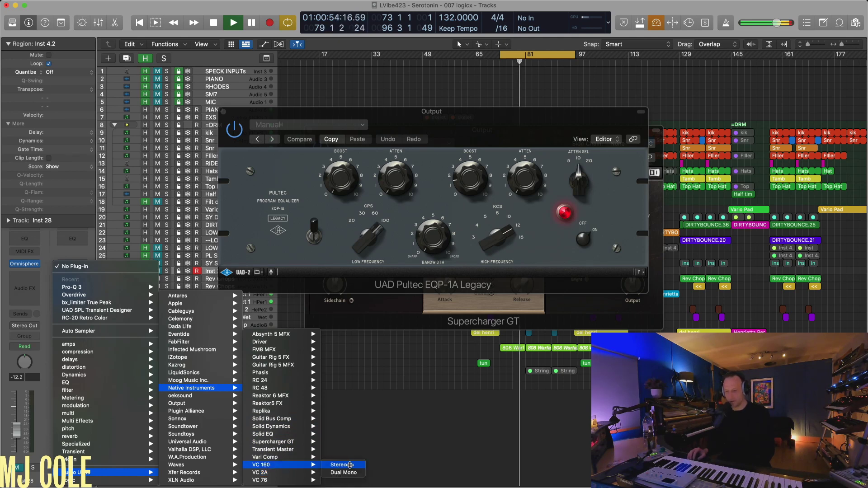
click(342, 472)
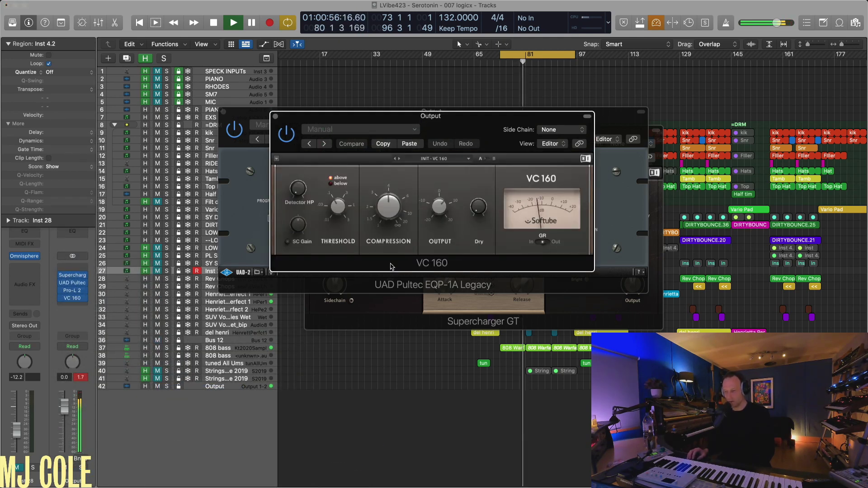
click(275, 116)
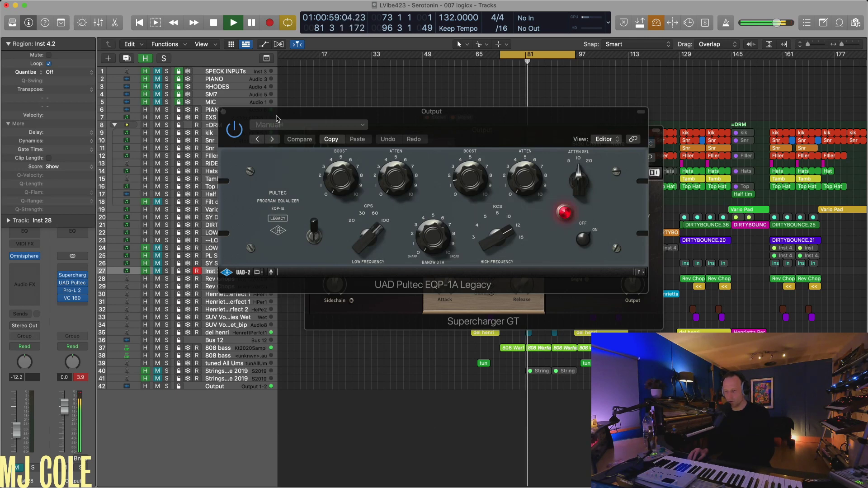
Replace the VC 160 on the Output channel with the stereo Native Instruments Solid Bus Comp, audition it, close its window and stop playback.
click(83, 299)
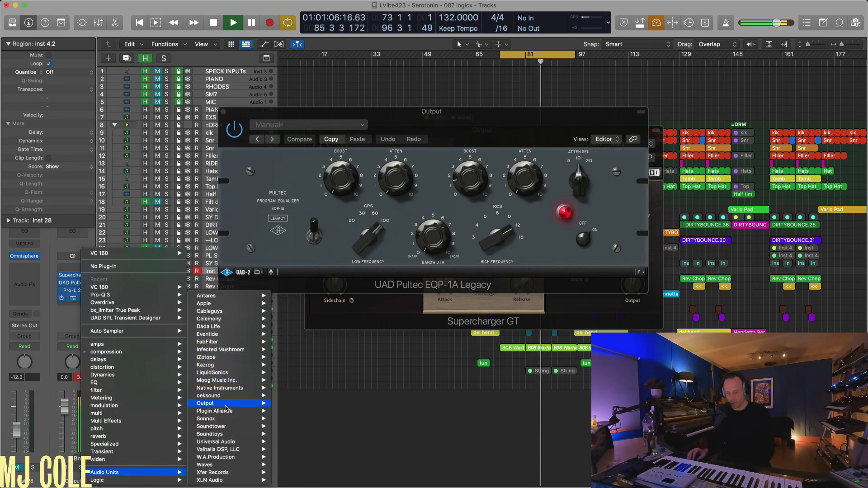
mouse_move(314, 397)
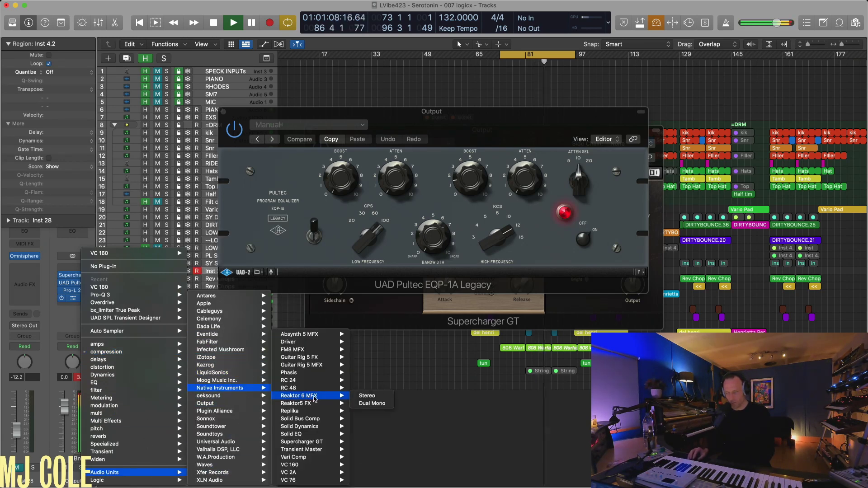
mouse_move(312, 418)
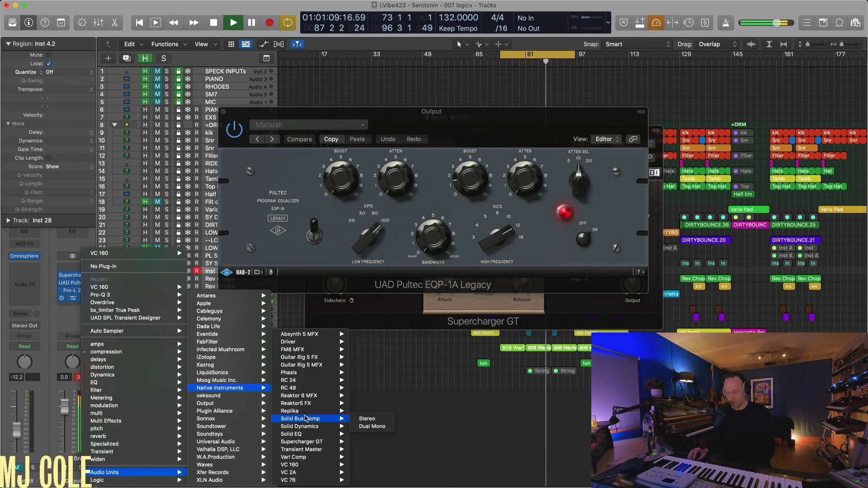
click(367, 419)
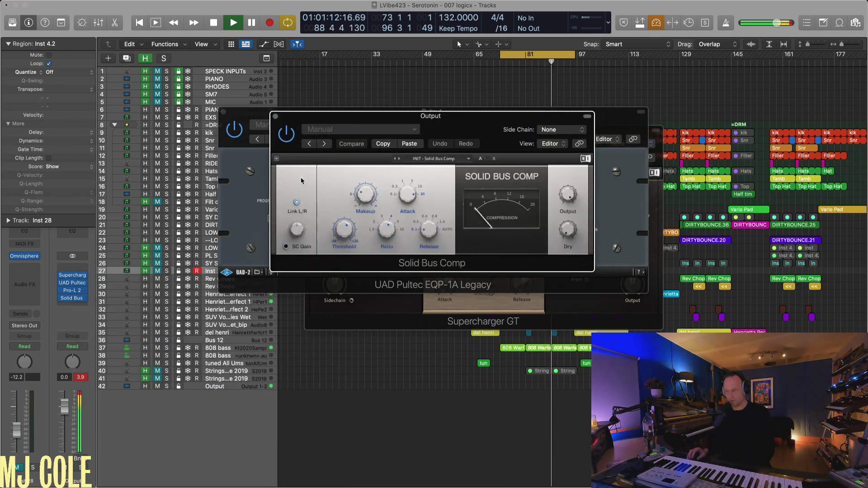
click(275, 116)
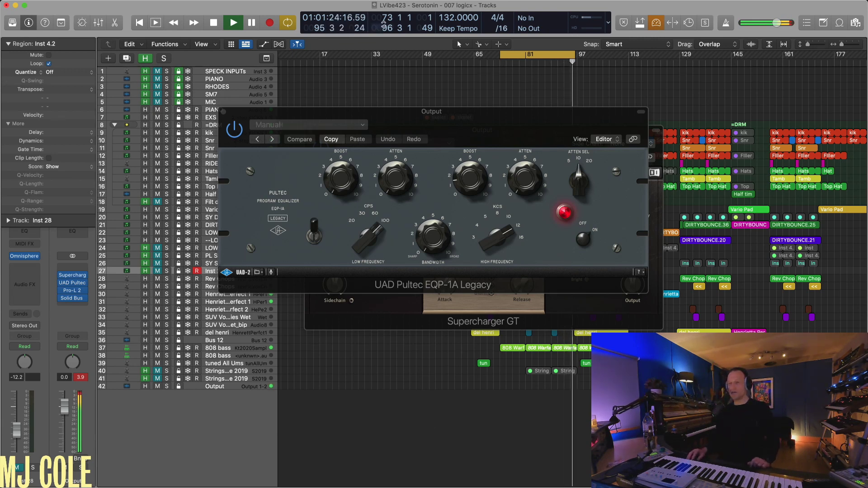
key(space)
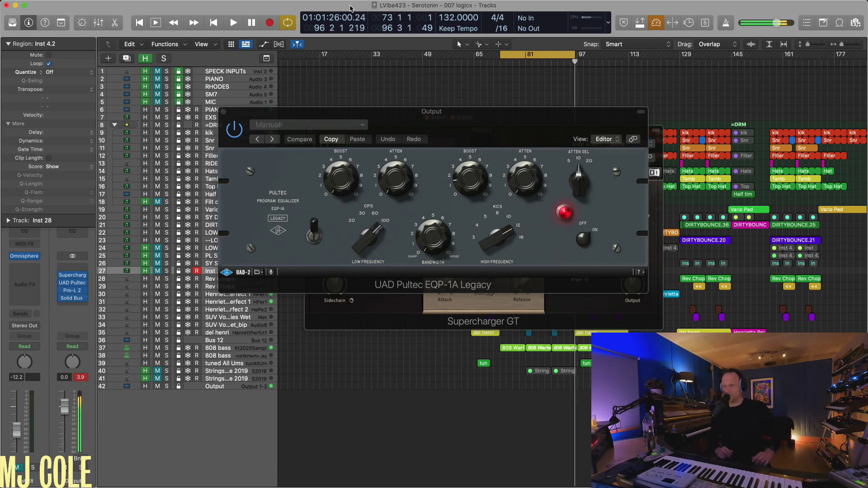
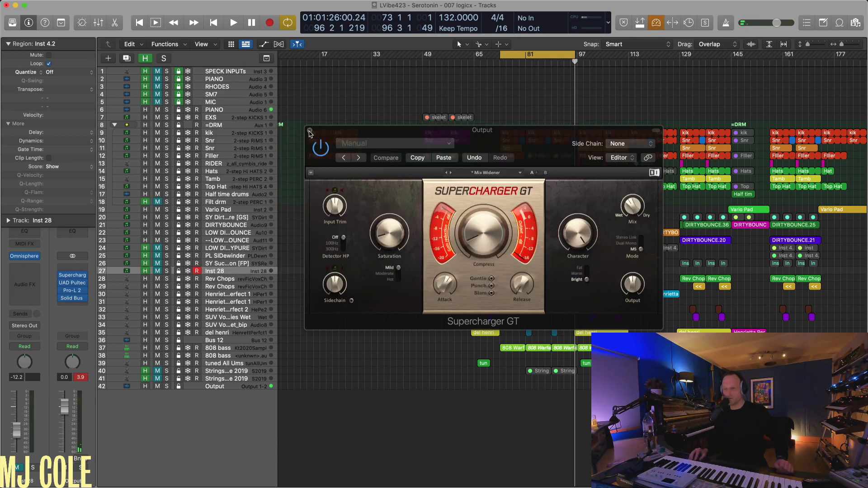
Close the Supercharger GT window, restart playback and remove the Solid Bus Comp from the Output channel.
click(310, 131)
key(space)
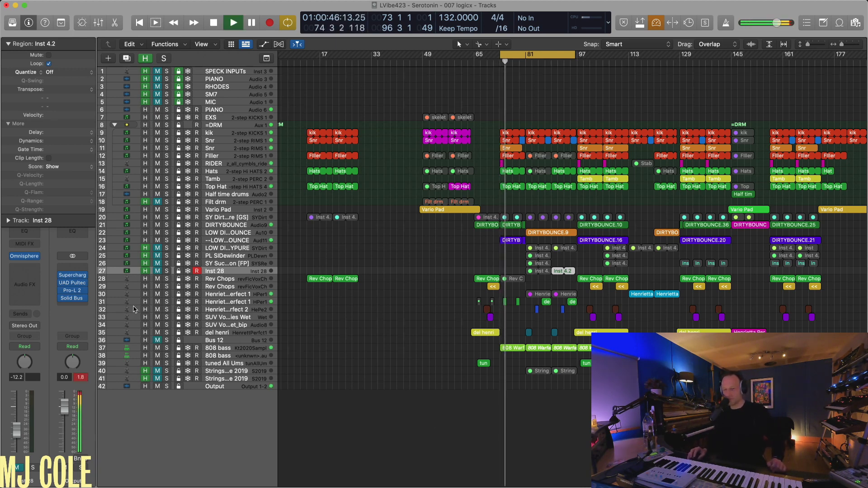
click(84, 299)
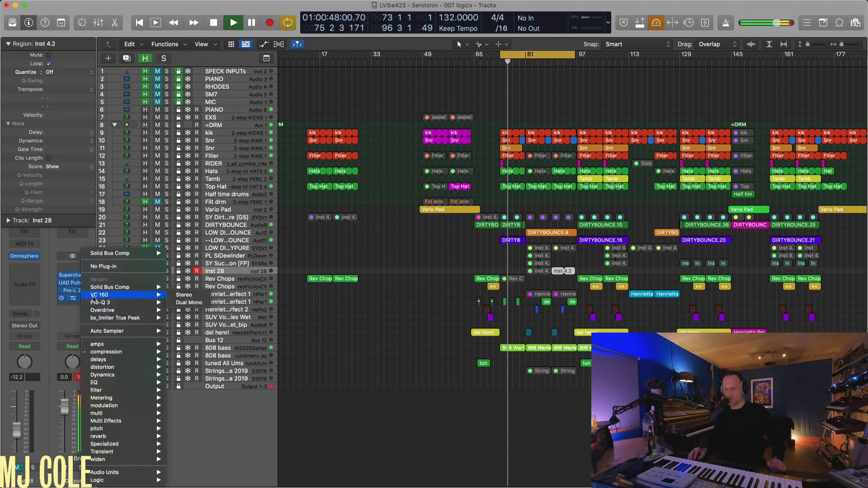
click(111, 266)
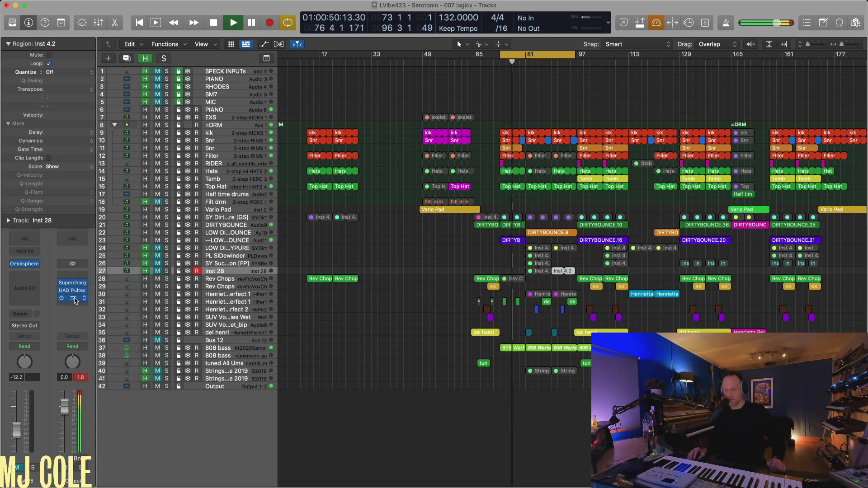
Open the FabFilter Pro-L 2 on the Output channel and toggle its True Peak Limiting.
click(75, 301)
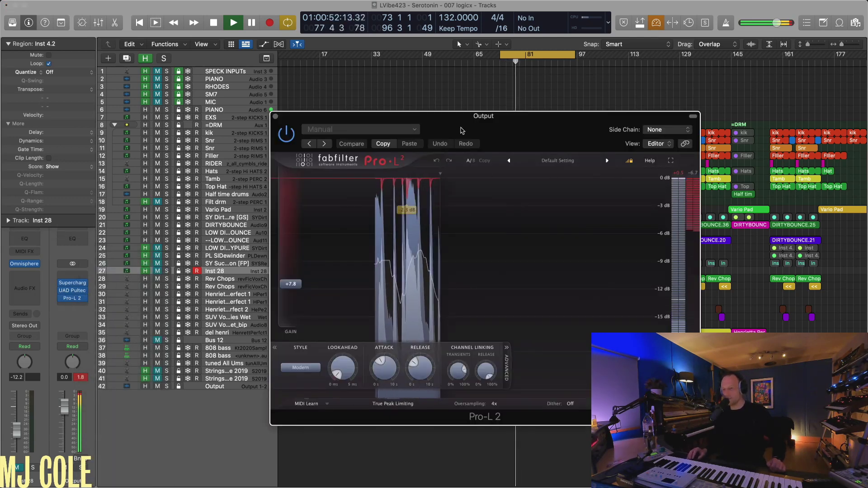
drag(463, 130, 472, 102)
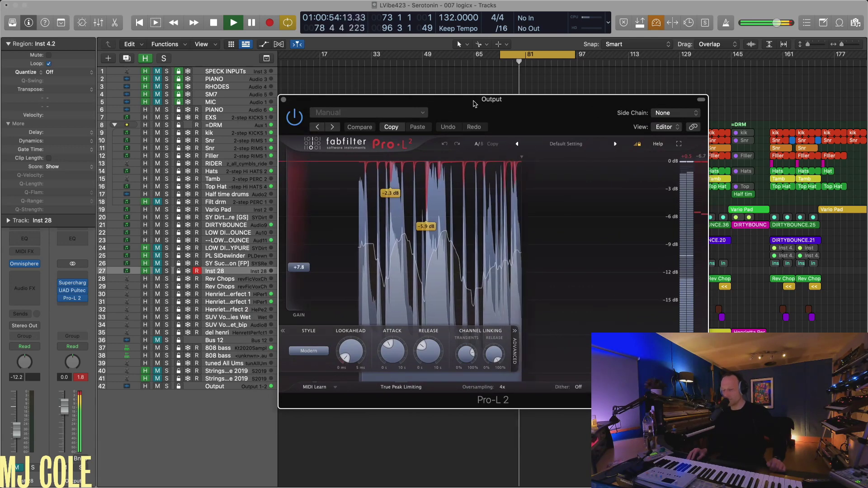
click(398, 388)
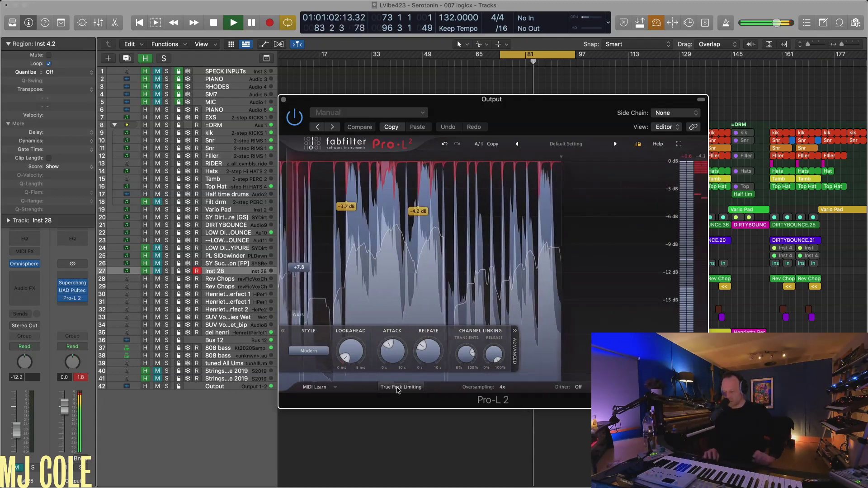
Insert the stereo Plugin Alliance bx_limiter True Peak after Pro-L 2 on the Output channel.
click(74, 306)
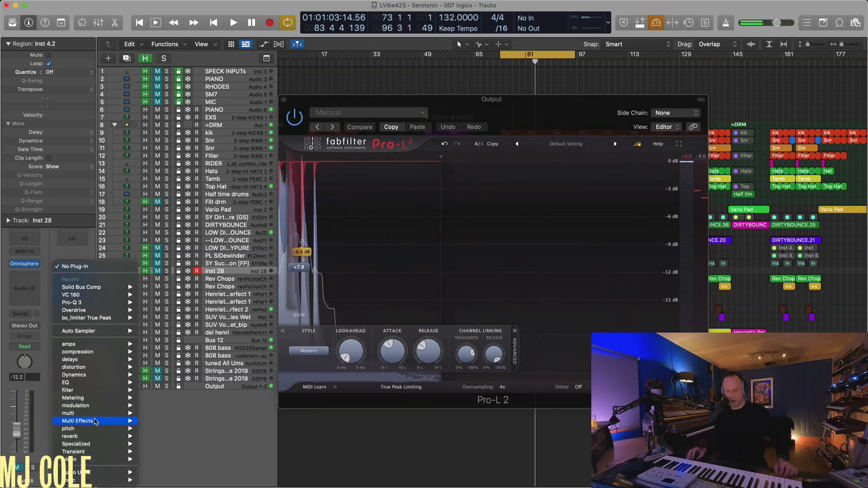
mouse_move(93, 473)
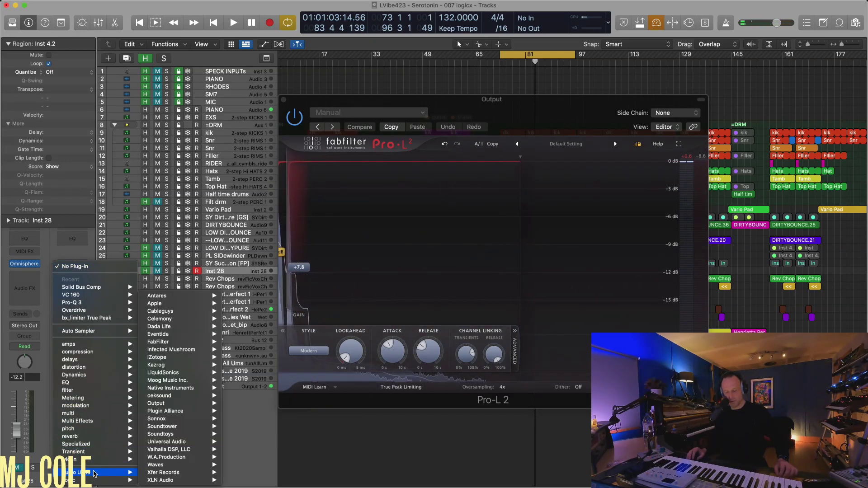
mouse_move(197, 366)
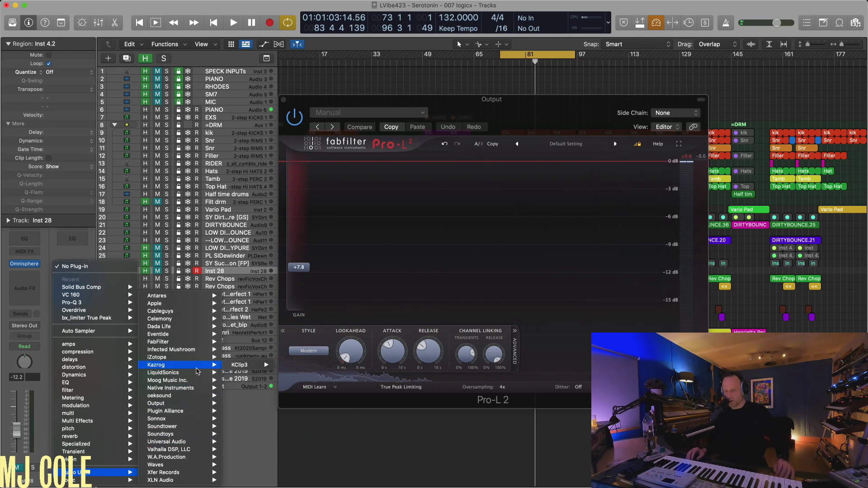
mouse_move(187, 412)
mouse_move(234, 414)
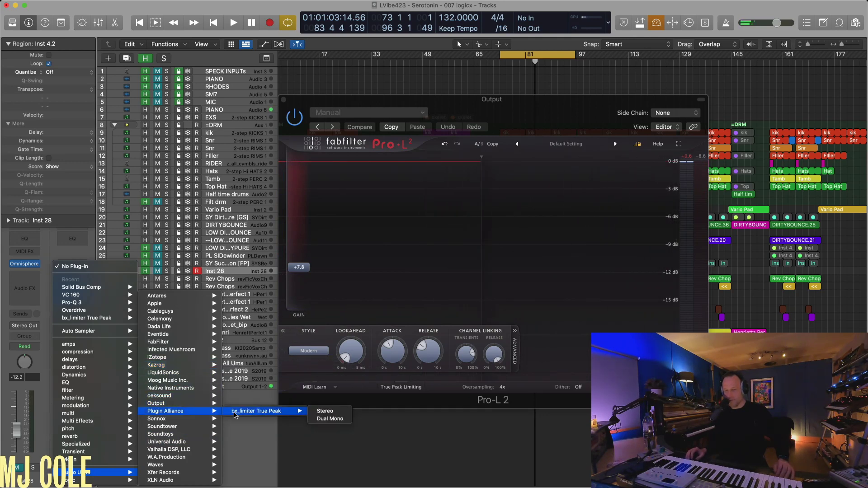
click(324, 412)
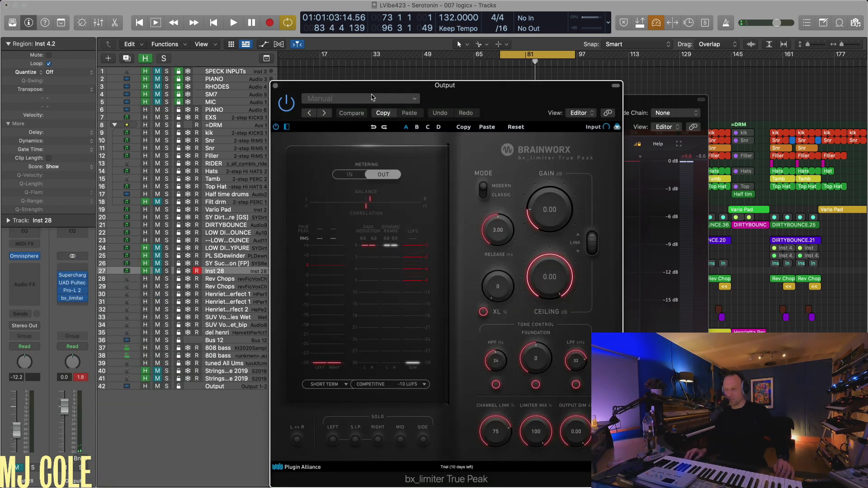
Bypass Pro-L 2 on the Output channel, close its window and reposition the bx_limiter True Peak window.
click(303, 107)
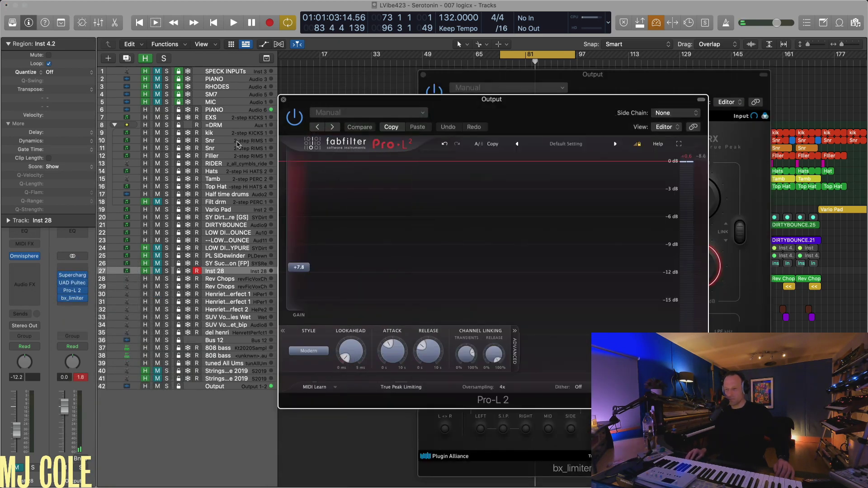
click(62, 291)
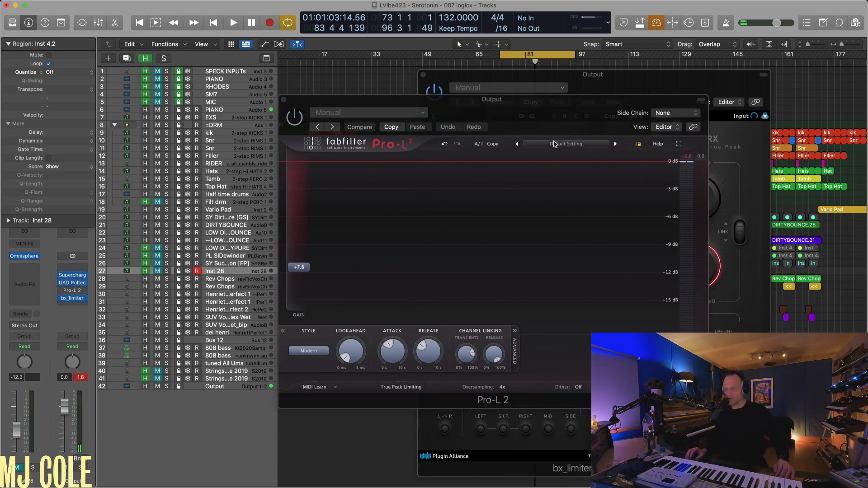
drag(467, 103, 250, 130)
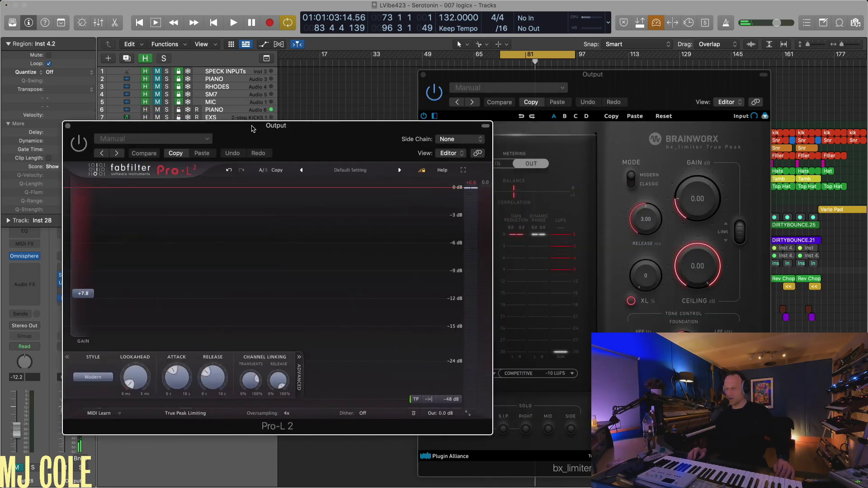
click(67, 127)
drag(533, 78, 447, 123)
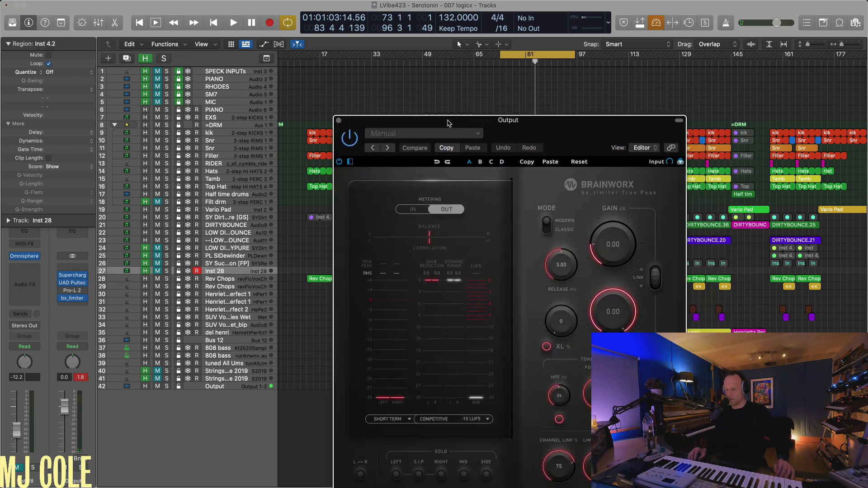
Play the mix and set the bx_limiter's release to 3.41 ms, gain to 3.82 dB and linked ceiling to -0.08 dB.
key(space)
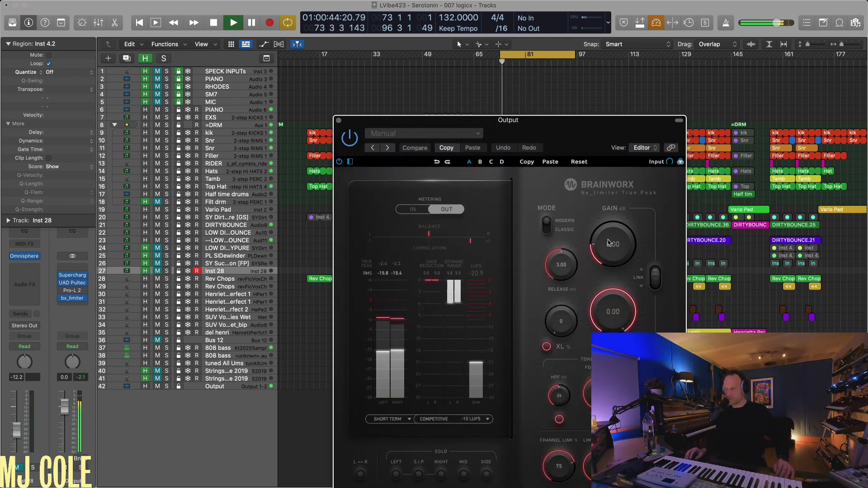
drag(612, 252, 570, 271)
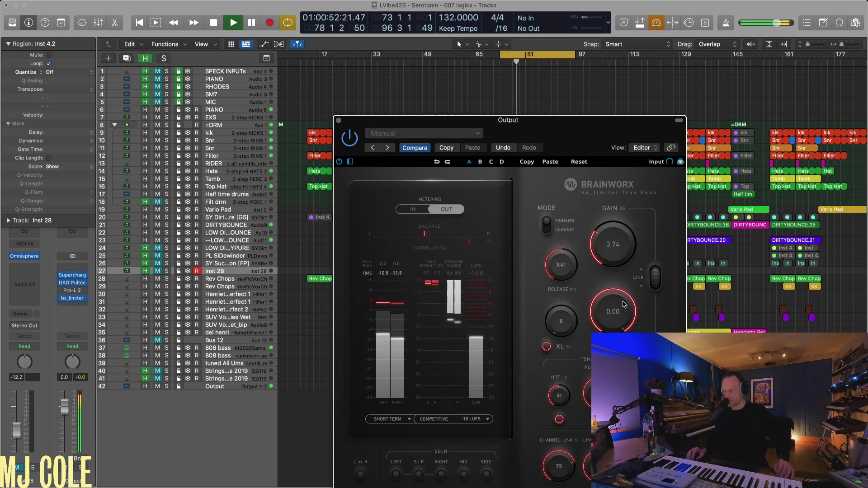
drag(623, 304, 650, 267)
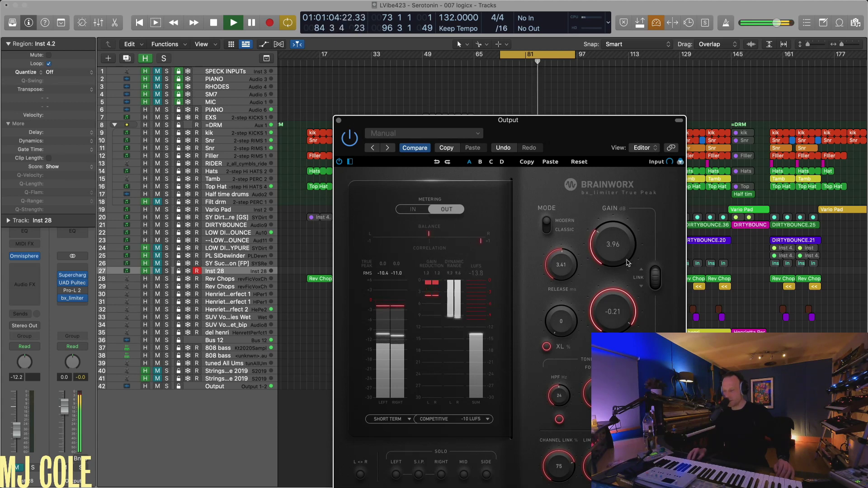
drag(659, 284, 657, 284)
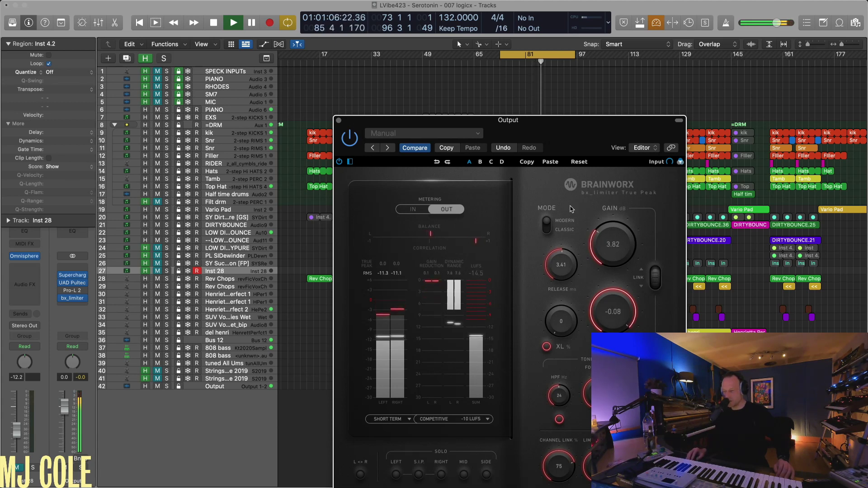
Try the bx_limiter's gain at 14.11 dB, and settle on 4.89 dB gain, 15% XL and 0.46 ms release.
drag(541, 125, 519, 94)
drag(537, 287, 528, 257)
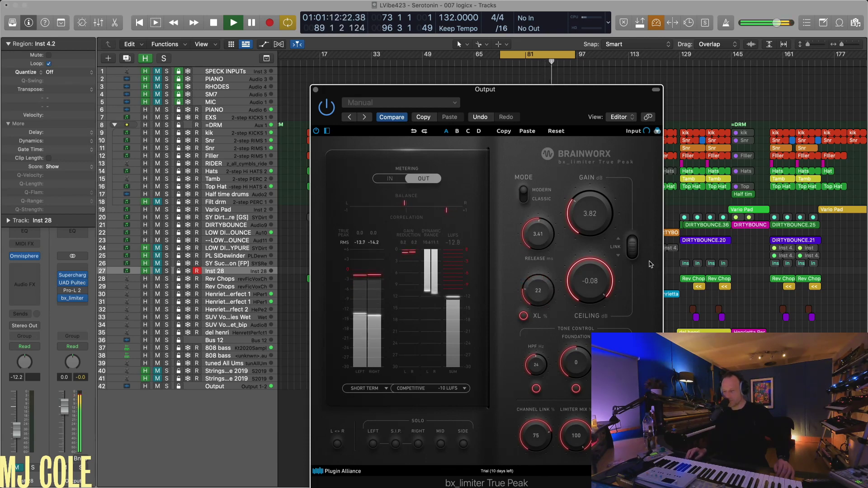
drag(589, 221, 589, 206)
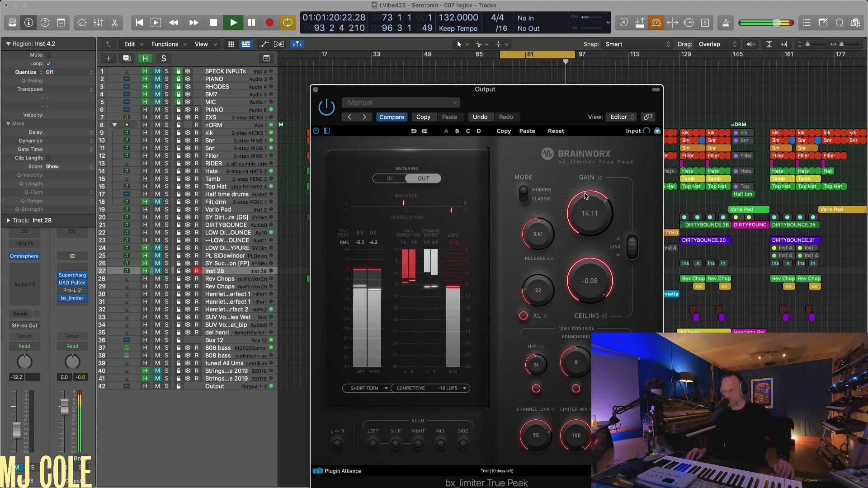
drag(585, 201, 586, 217)
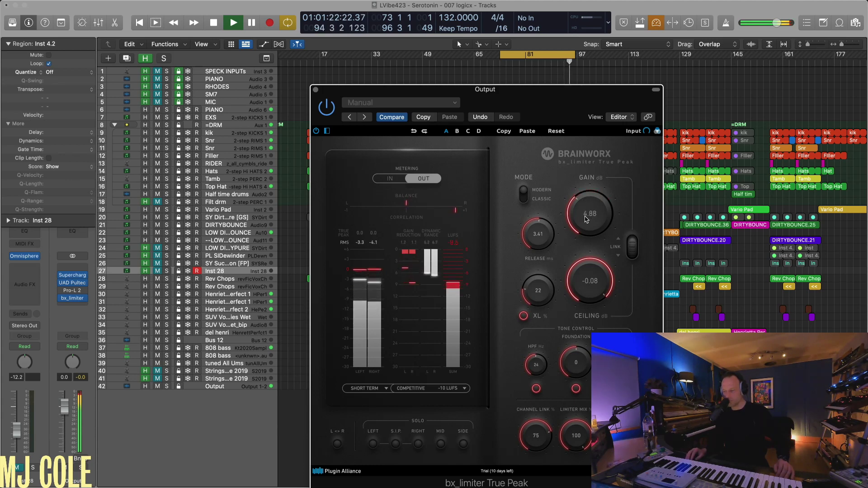
drag(538, 299, 533, 281)
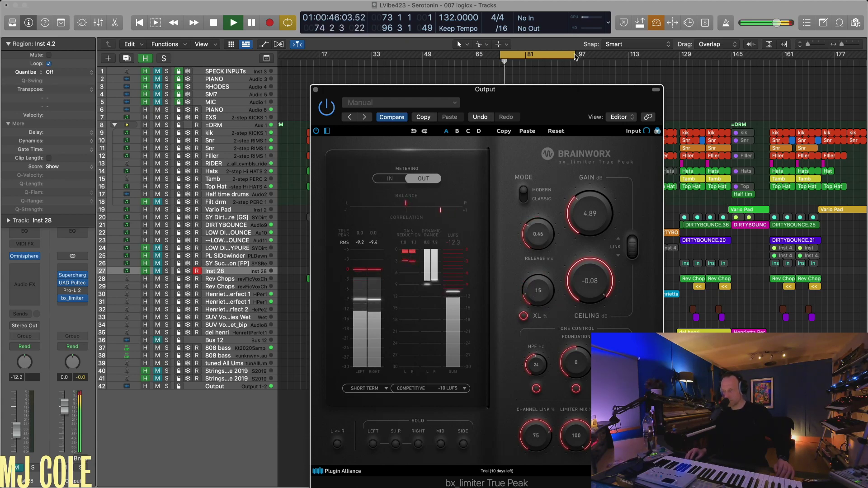
Extend the cycle's end to bar 97, and set the bx_limiter's Foundation to 5 and its HPF to 19 Hz.
drag(575, 56, 577, 56)
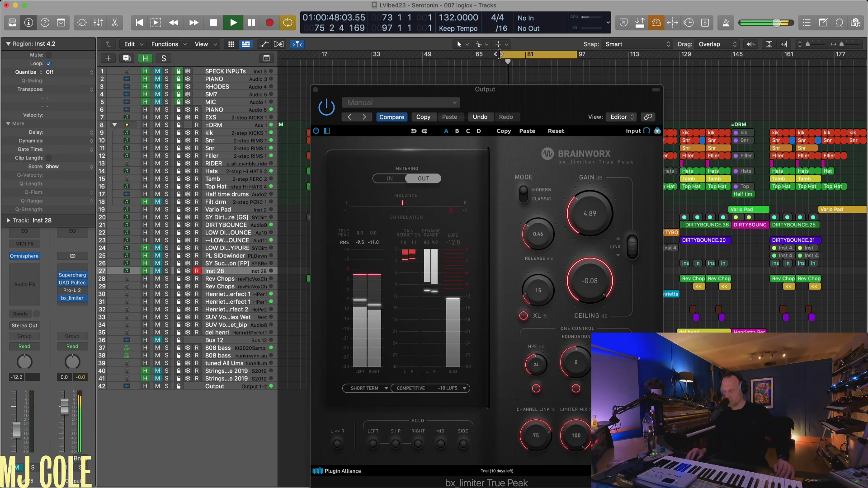
click(580, 365)
drag(579, 365, 568, 335)
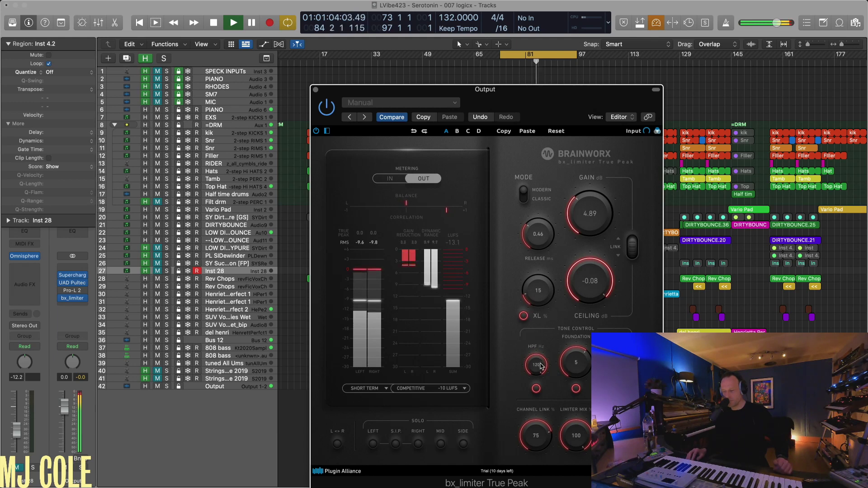
drag(540, 405, 541, 409)
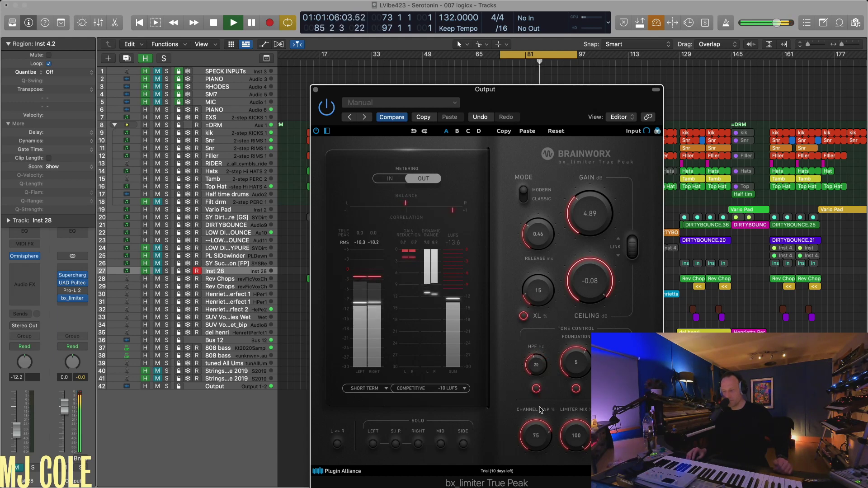
drag(460, 89, 535, 84)
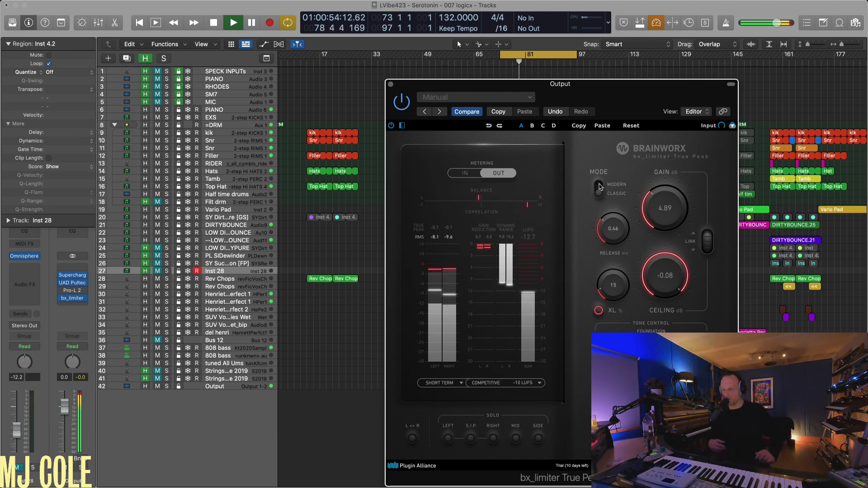
drag(533, 86, 492, 76)
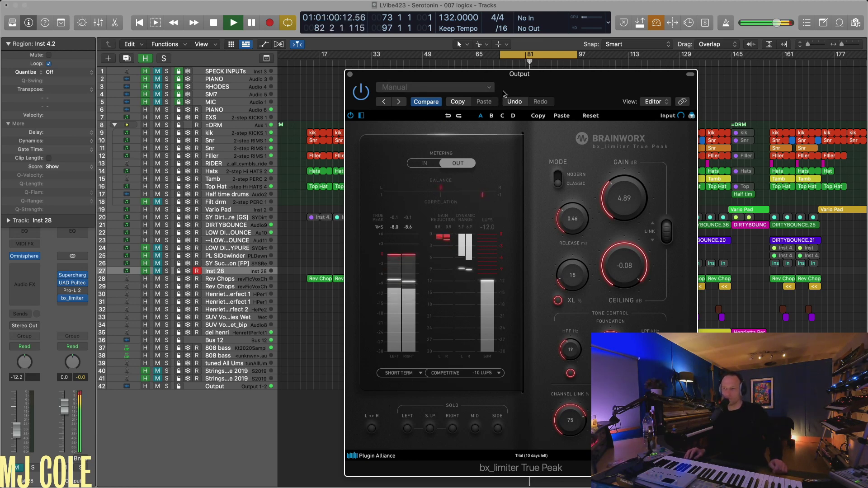
Re-enable Pro-L 2 on the Output channel, bypass bx_limiter and close the bx_limiter window.
drag(531, 75, 503, 70)
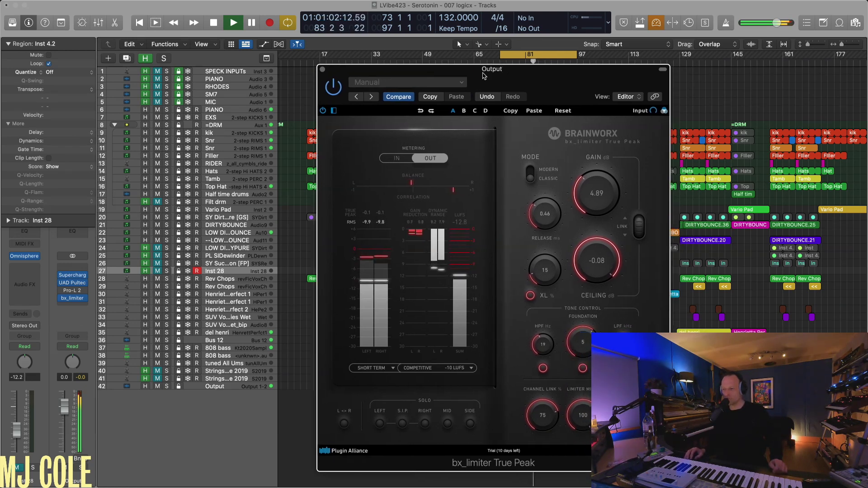
click(61, 291)
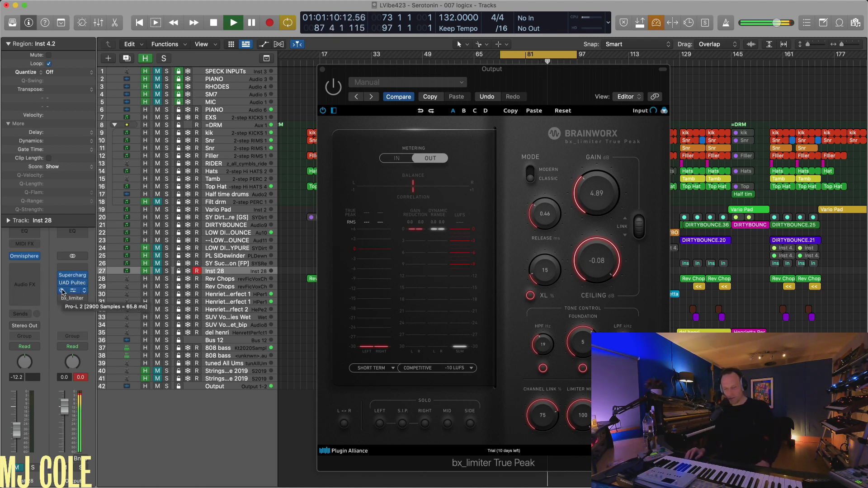
click(323, 71)
Set a cycle range from bar 47 to bar 190 and play the mix from its start.
click(425, 55)
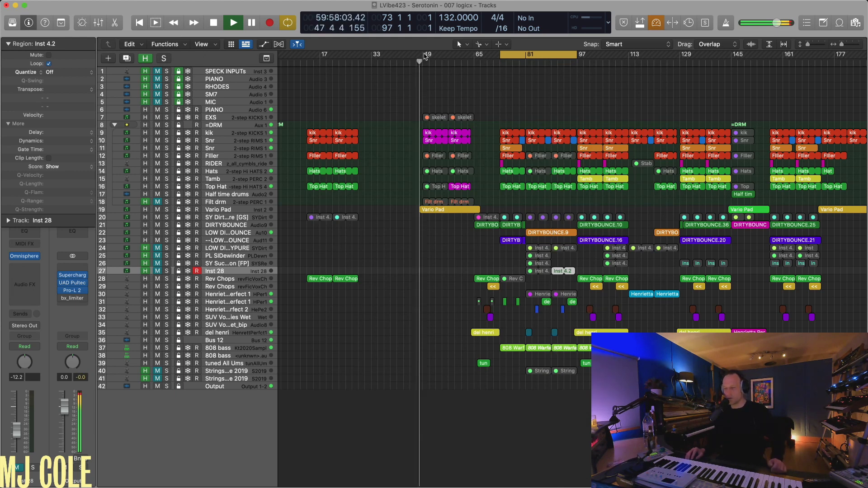
drag(424, 56, 788, 97)
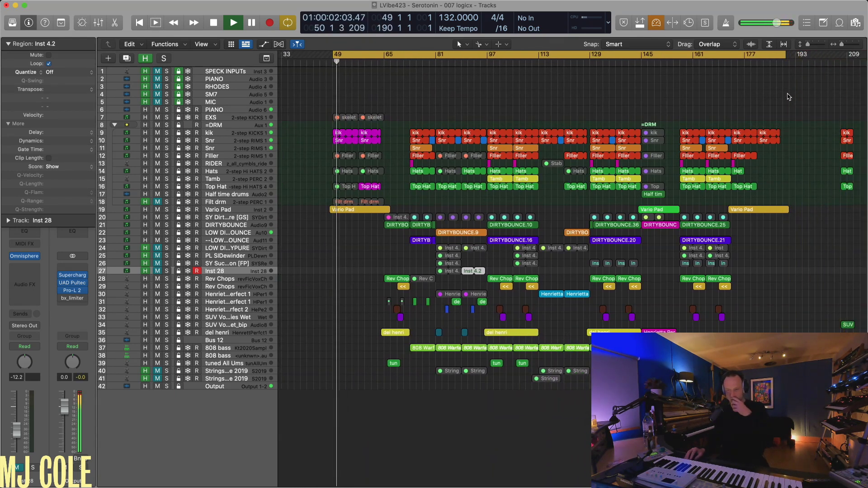
drag(333, 55, 326, 55)
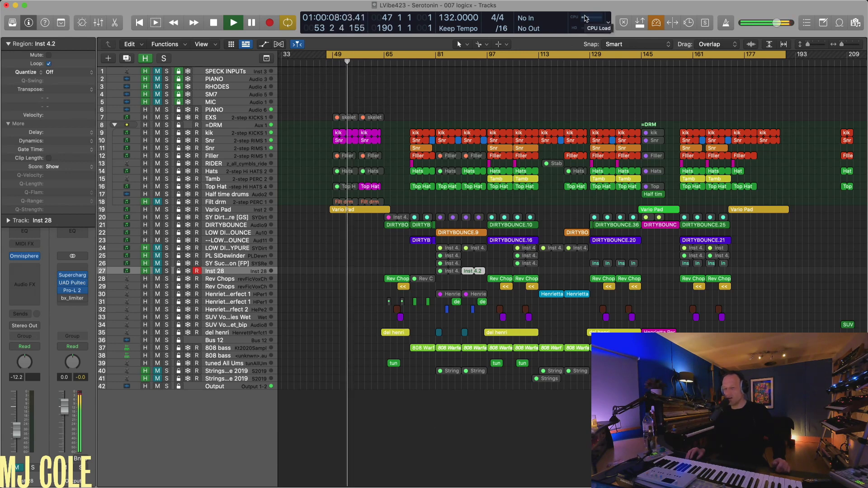
key(space)
key(space)
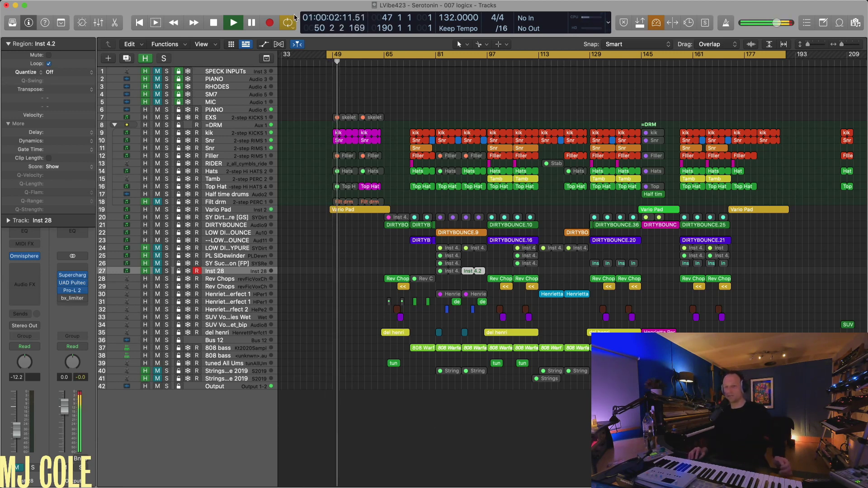
key(space)
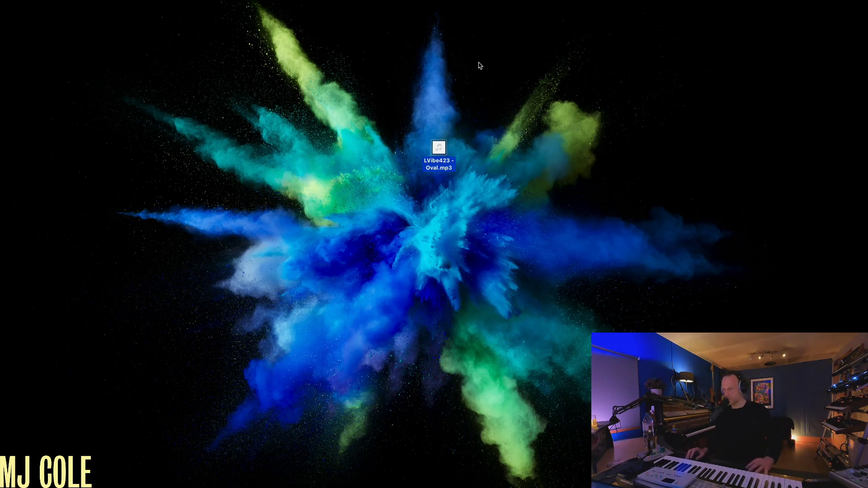
Select LVibe423 - Oval.mp3 on the desktop, preview the audio, close the preview and return to Logic Pro.
drag(437, 150, 436, 152)
key(space)
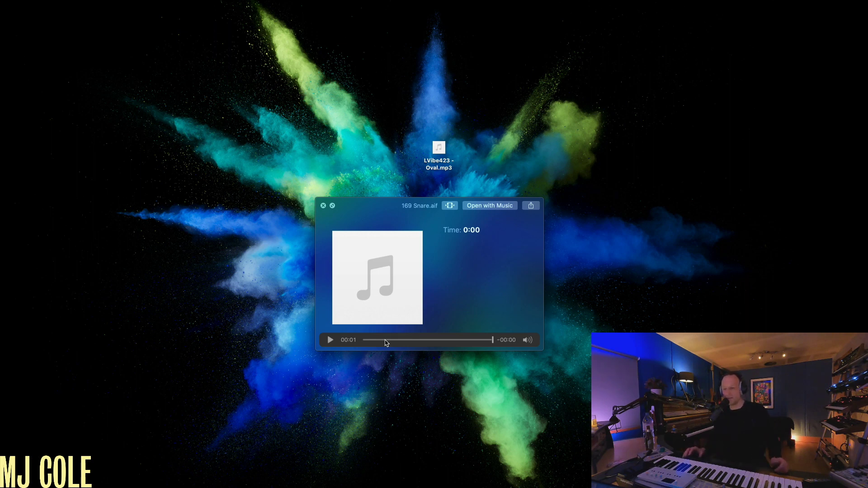
key(space)
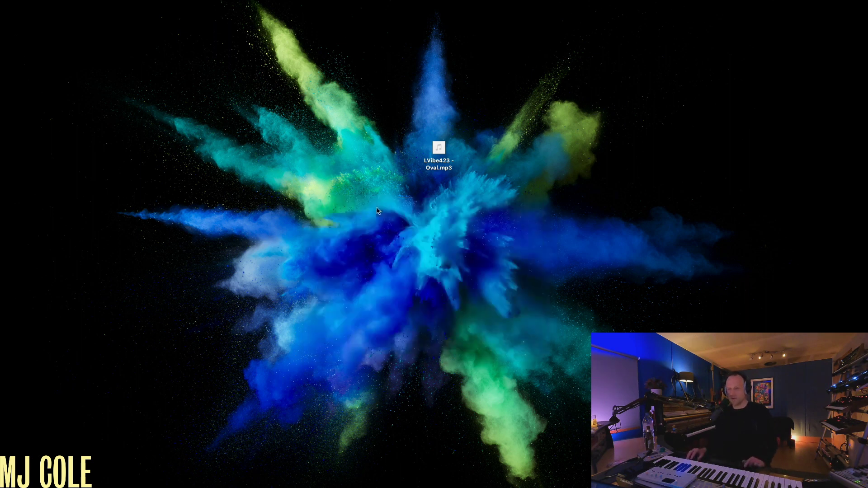
click(33, 480)
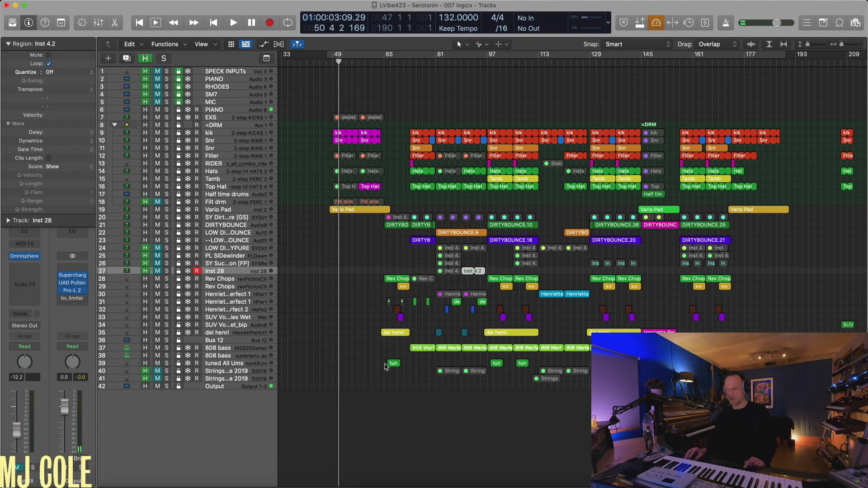
Play the arrangement and create a cycle range running from bar 47 to bar 192.
key(space)
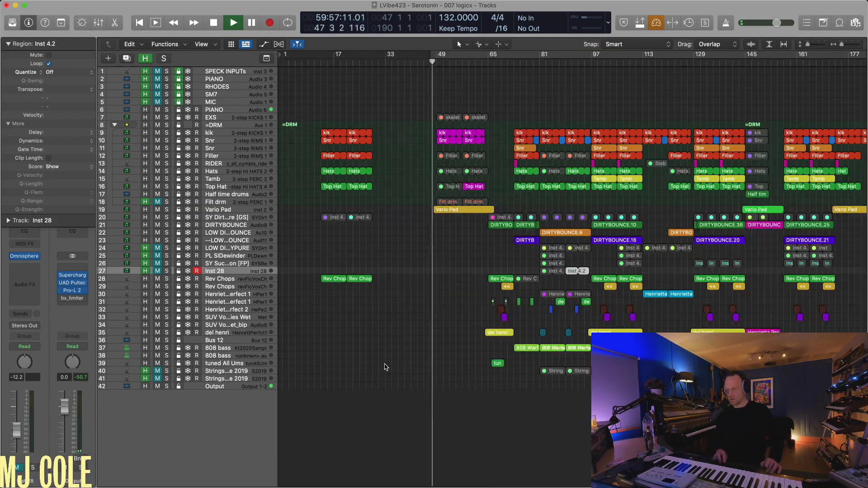
scroll(385, 367, left, 5)
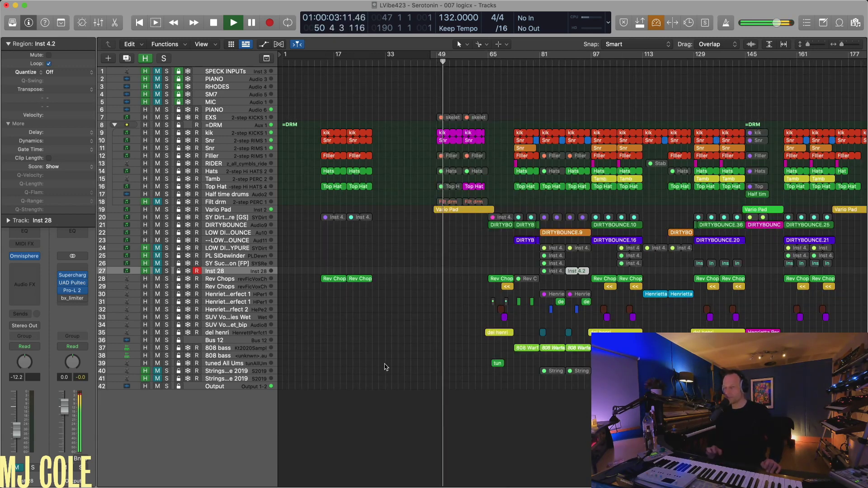
drag(589, 59, 587, 57)
scroll(588, 58, right, 5)
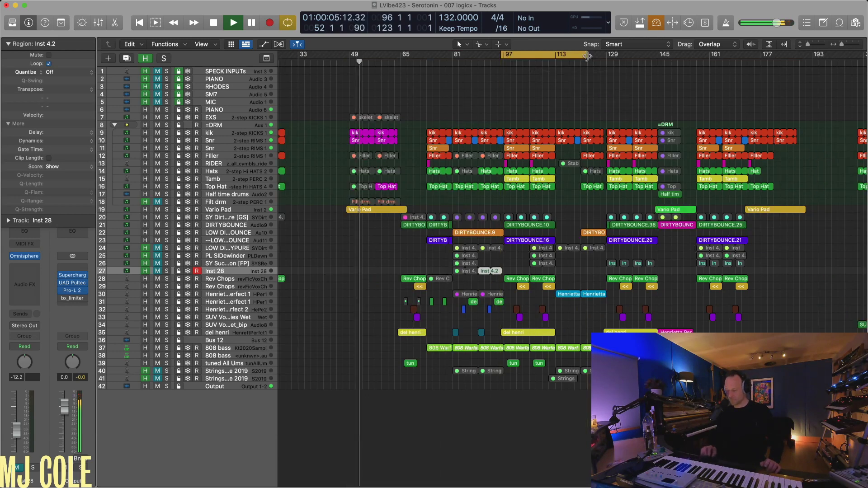
drag(502, 54, 346, 55)
drag(584, 55, 798, 87)
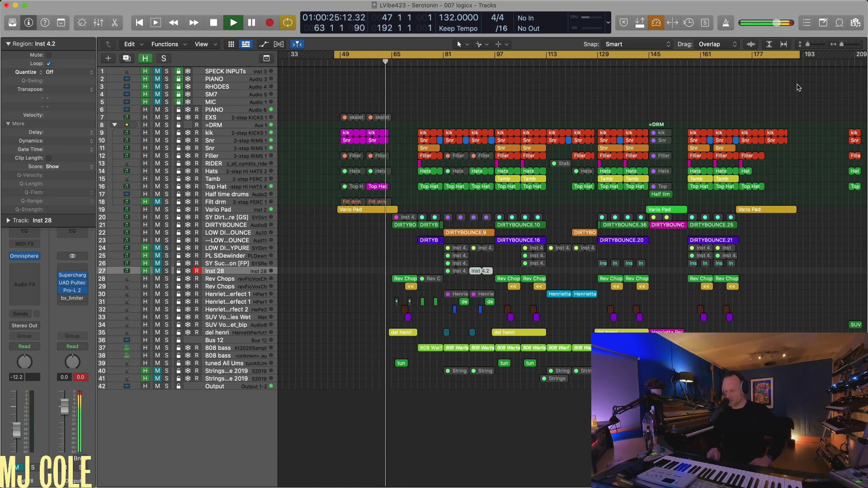
Stop playback, select the PIANO track on Audio 6 and restart playback from the cycle start.
key(space)
click(234, 110)
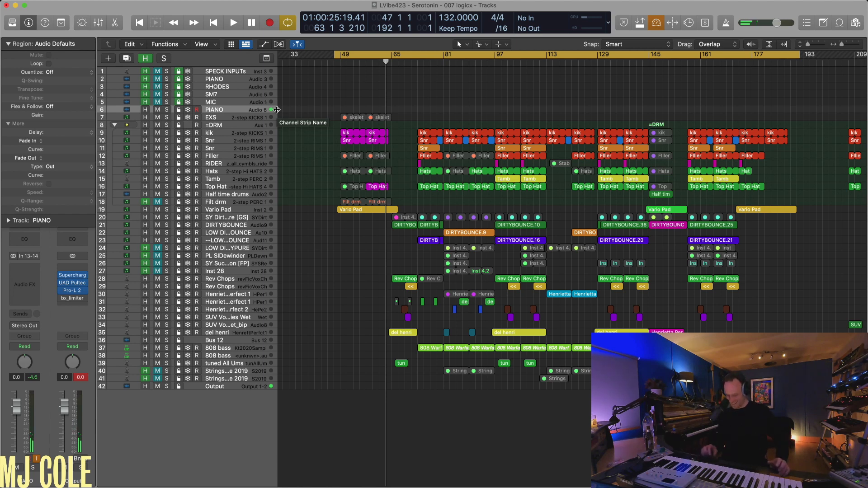
key(space)
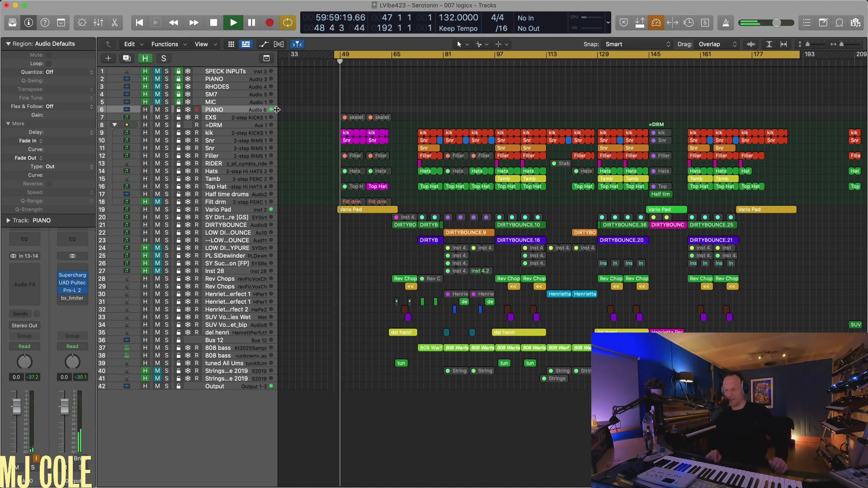
Hide the tracks flagged for hiding and fit the whole arrangement in the Tracks window.
scroll(277, 110, down, 3)
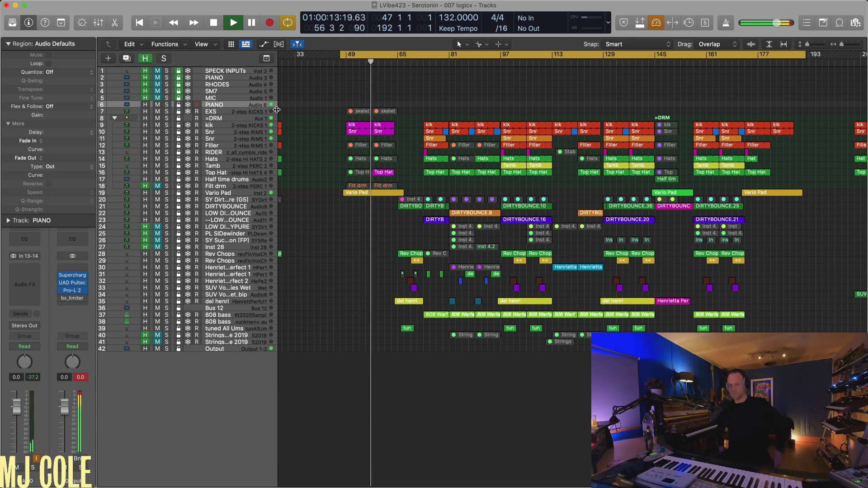
key(h)
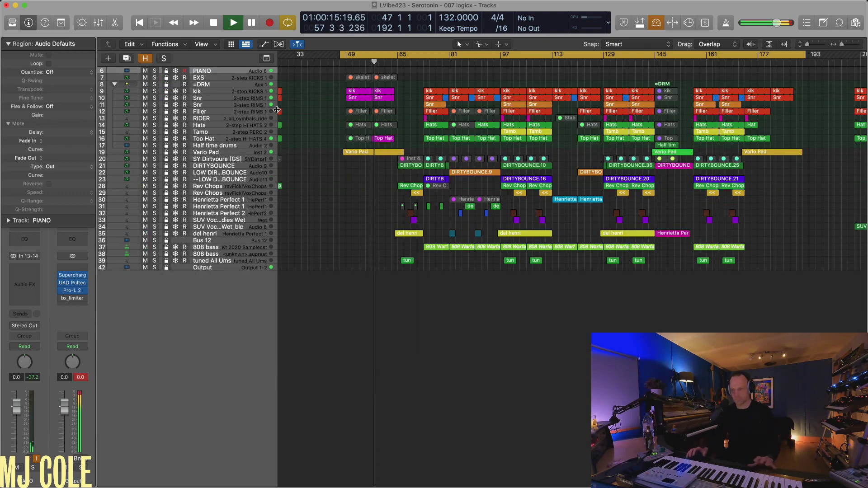
key(z)
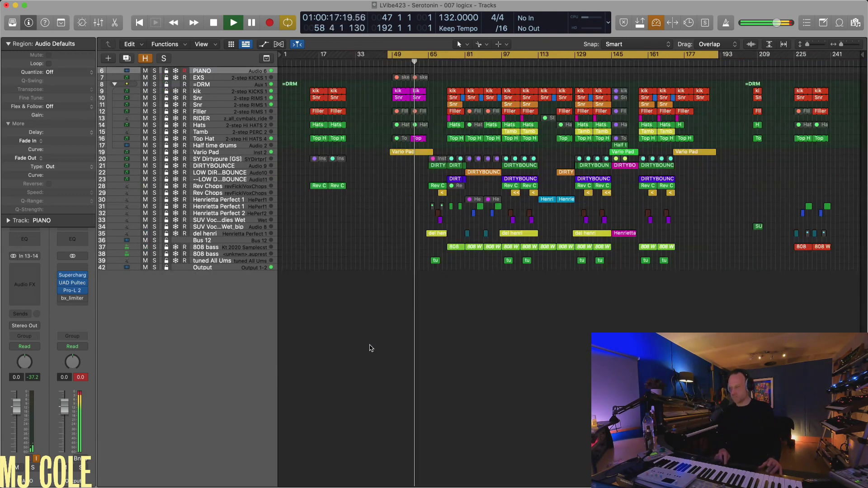
key(ctrl+alt+Up)
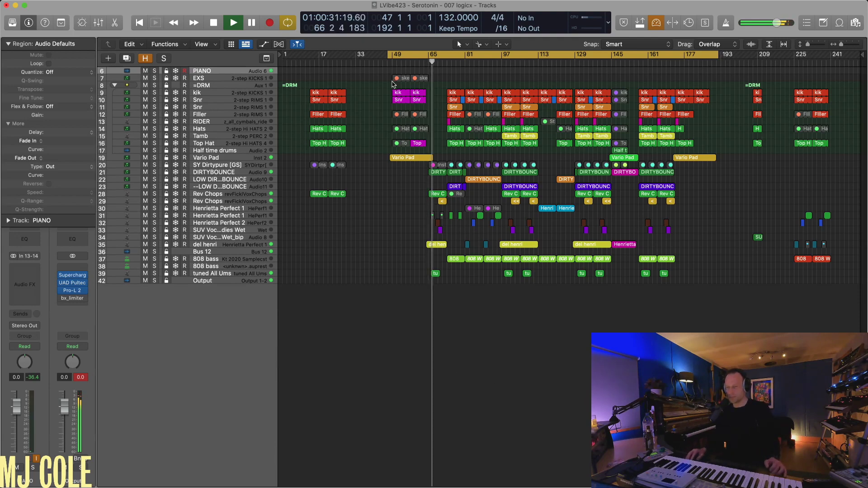
Select all regions, examine their MIDI notes in the Piano Roll and return to the arrangement.
key(super+a)
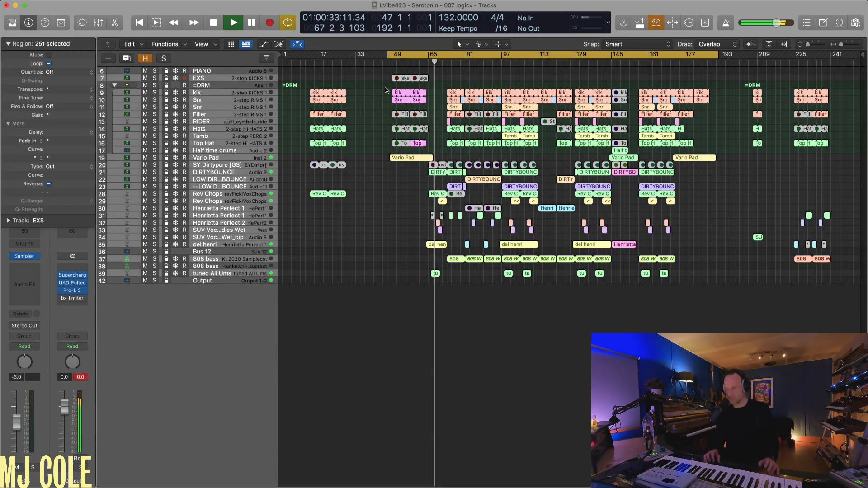
key(2)
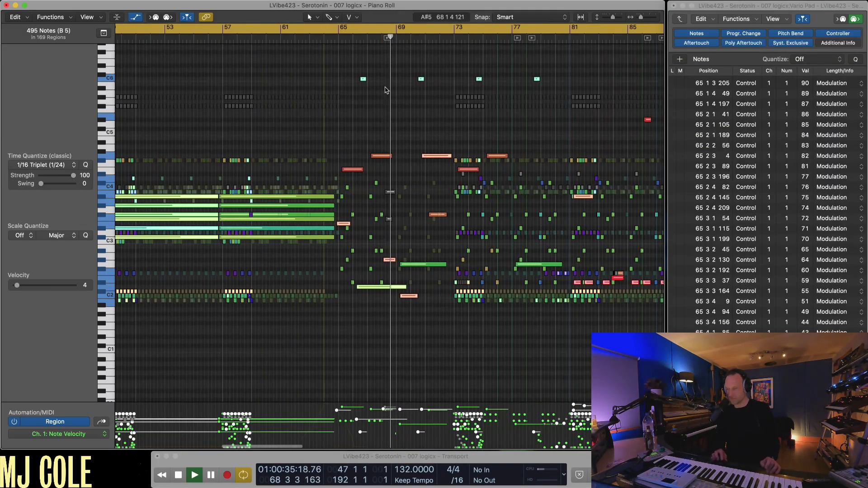
key(super+Right)
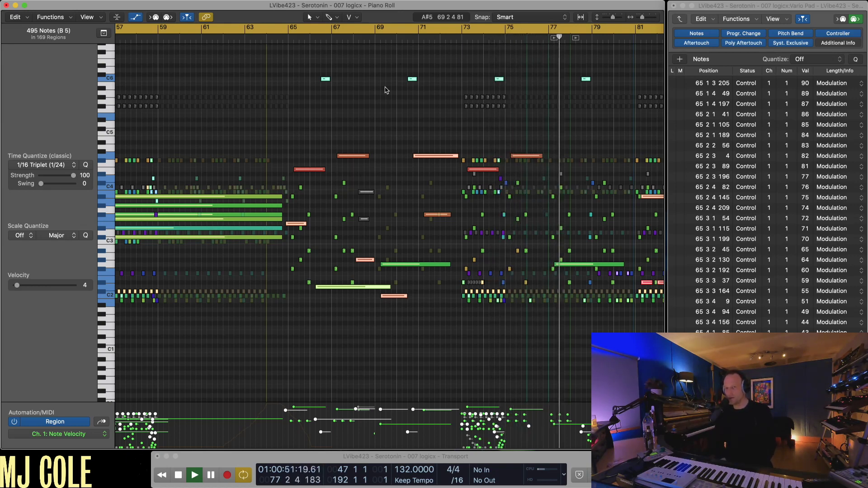
key(1)
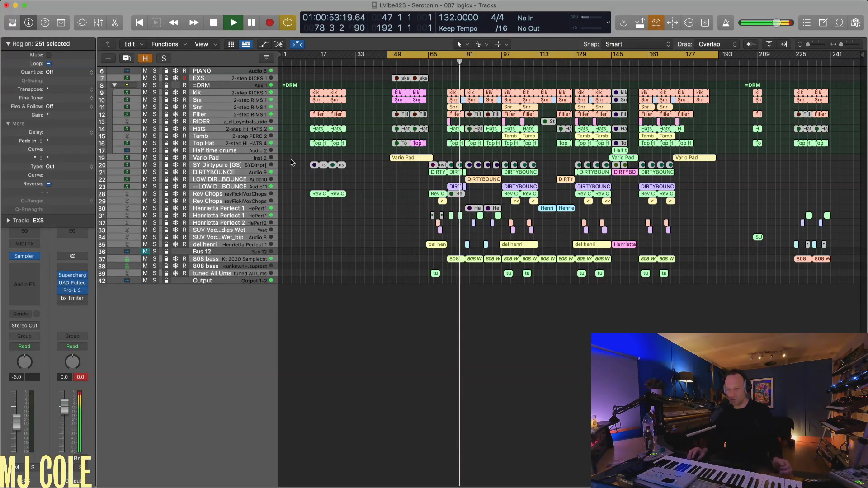
Open the C1 compressor on the Vario Pad's Bus 2 output and display the kik track's Bus 1 send feeding its side chain.
click(253, 172)
key(Down)
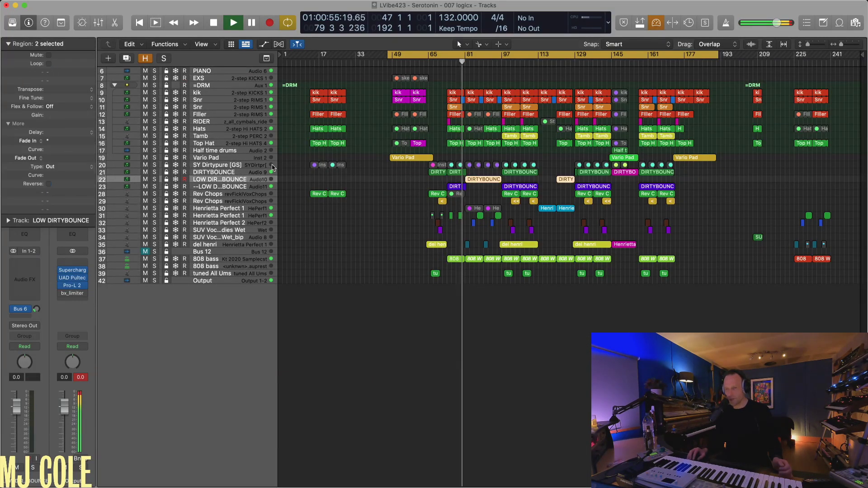
click(233, 158)
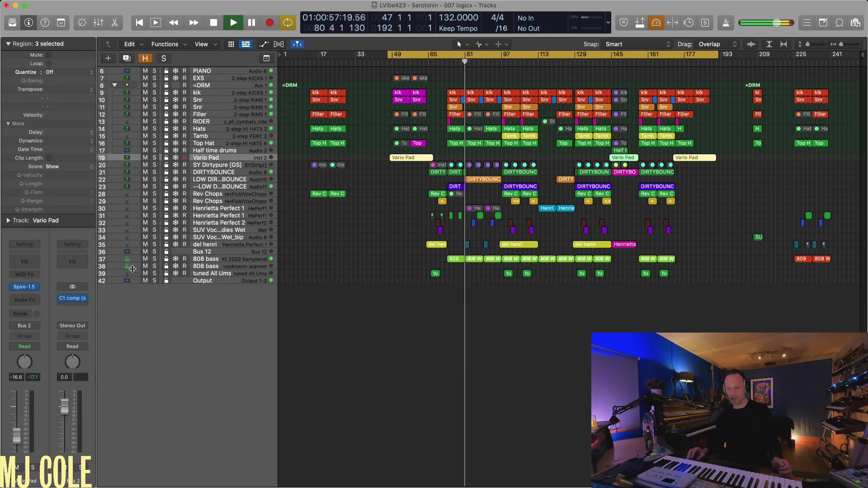
click(72, 301)
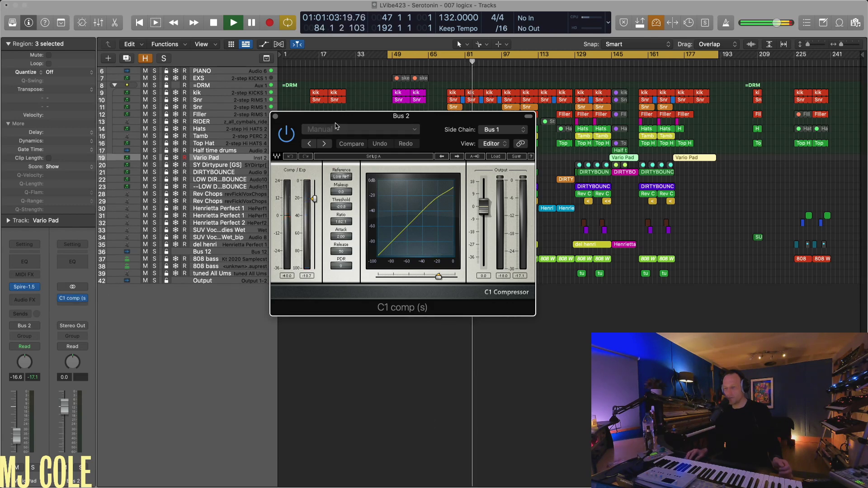
drag(344, 113, 482, 230)
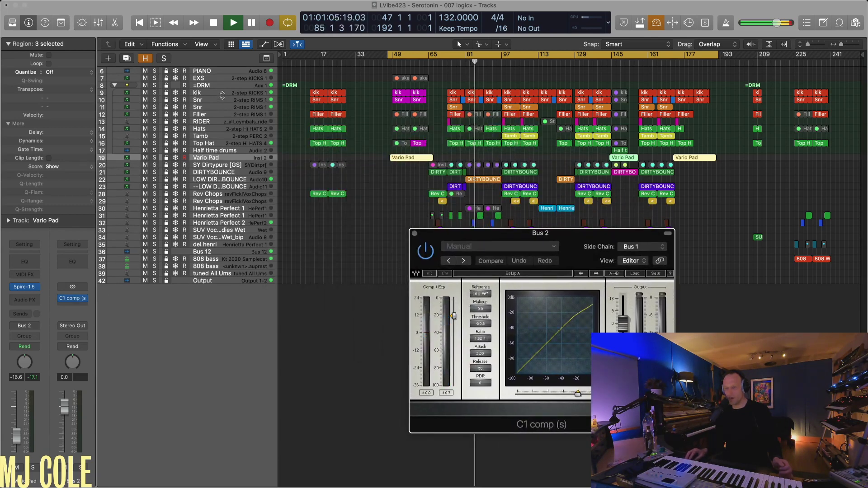
click(223, 94)
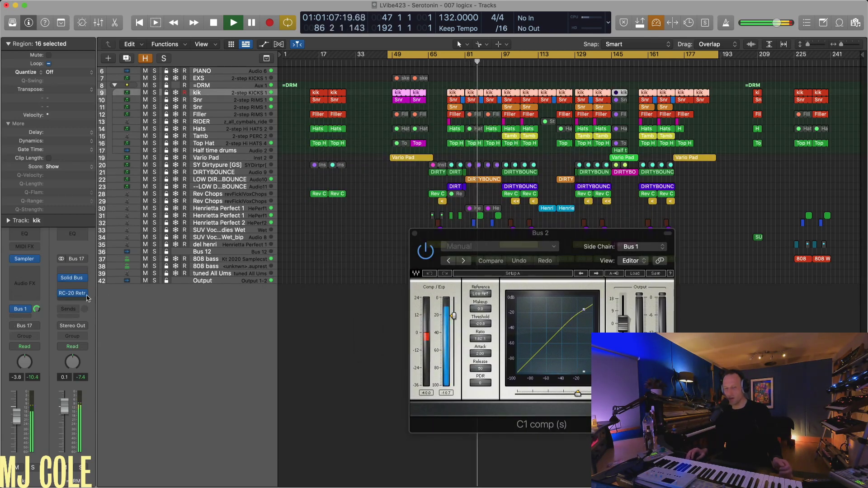
drag(476, 236, 458, 209)
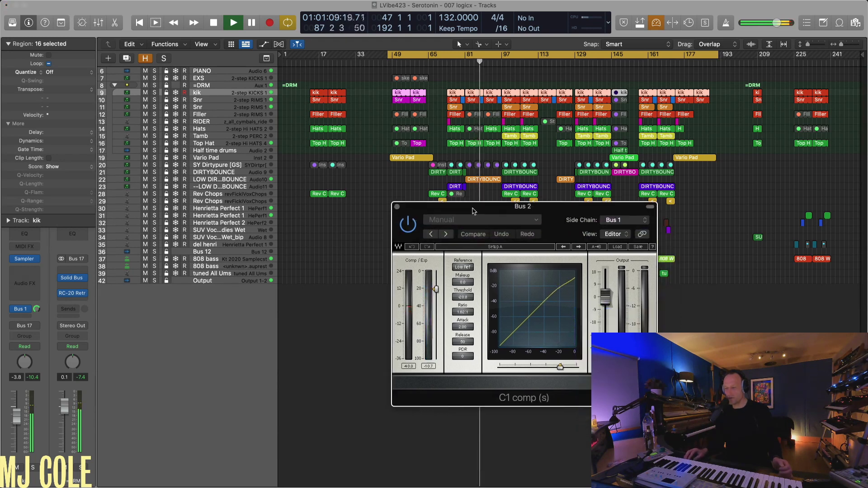
Solo the first Vario Pad region together with the two kik regions from bar 49, enlarging that section.
click(415, 157)
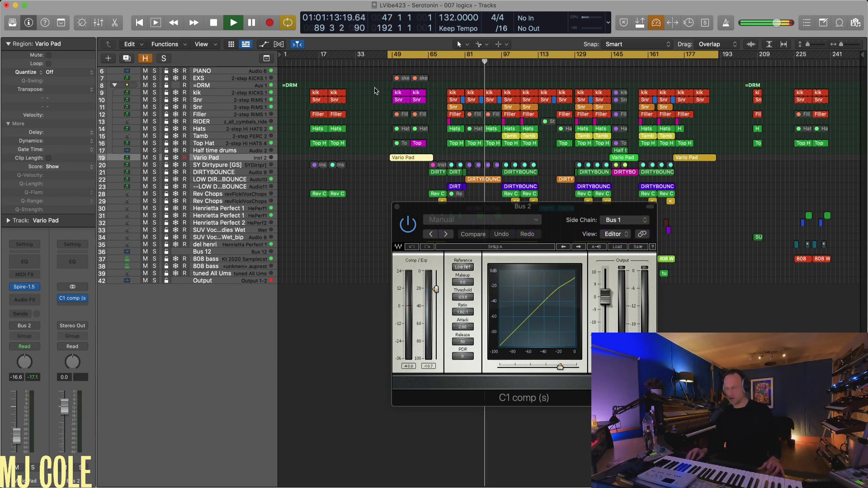
click(425, 92)
key(ctrl+s)
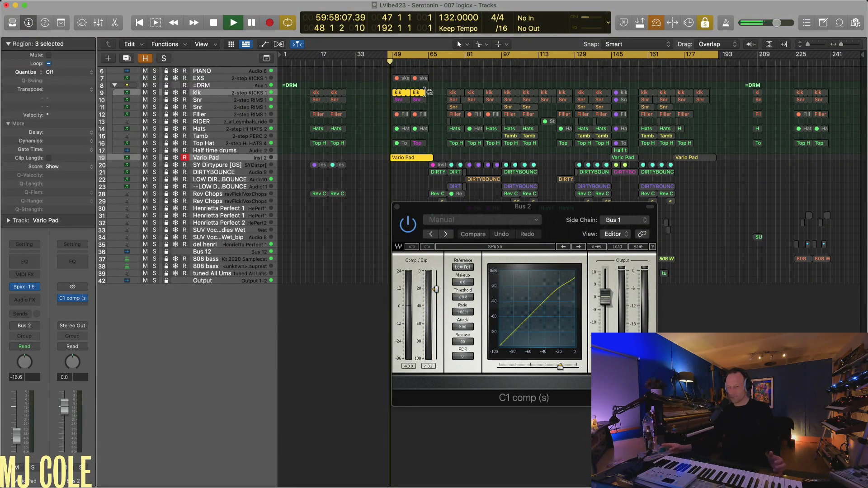
ctrl+alt+click(429, 93)
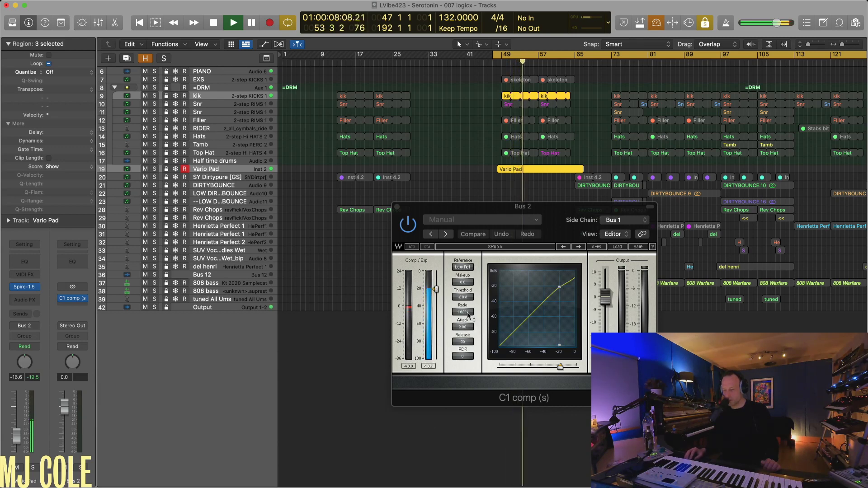
Adjust the C1 compressor's ratio on Bus 2 and toggle its bypass to compare the side-chained pad.
drag(468, 313, 468, 311)
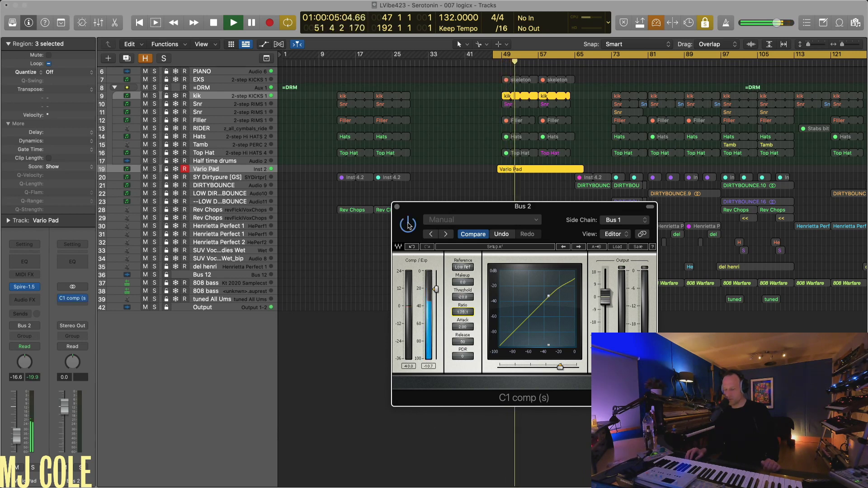
click(408, 224)
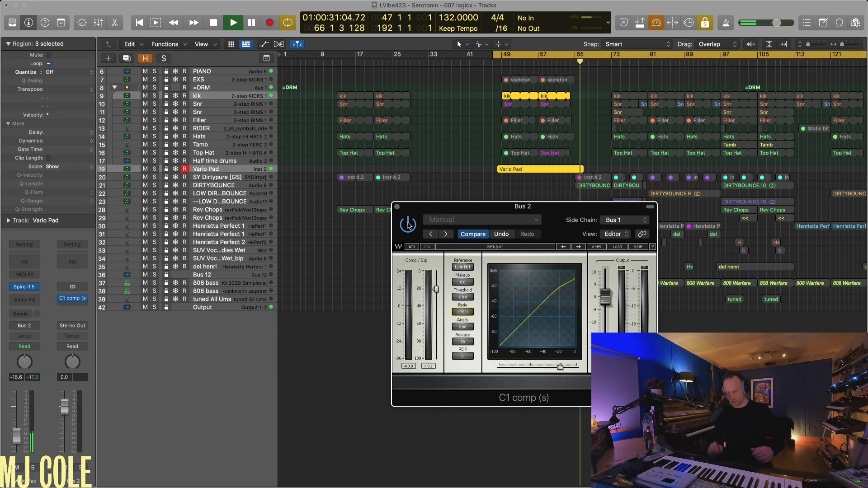
Turn off the solo, close the Bus 2 C1 compressor and show the whole arrangement.
key(ctrl+s)
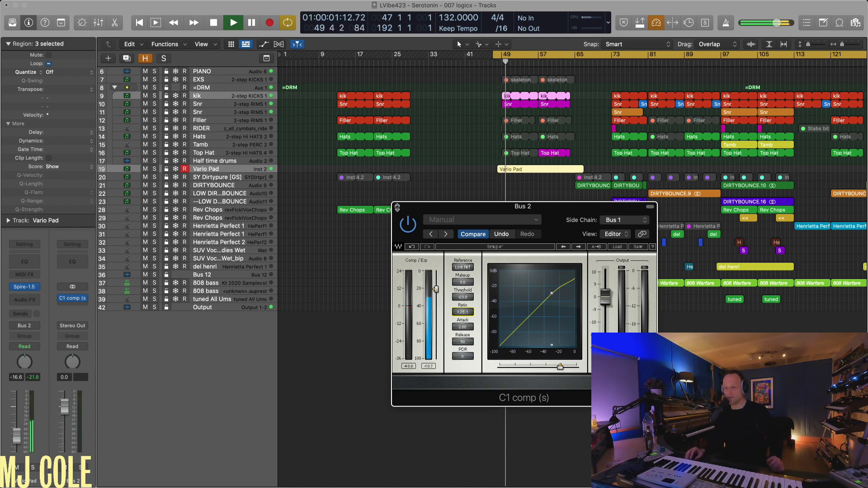
click(397, 207)
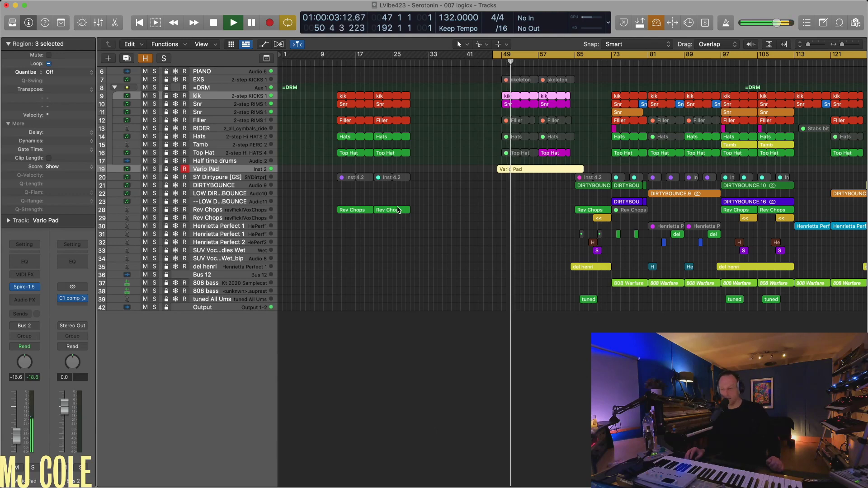
key(z)
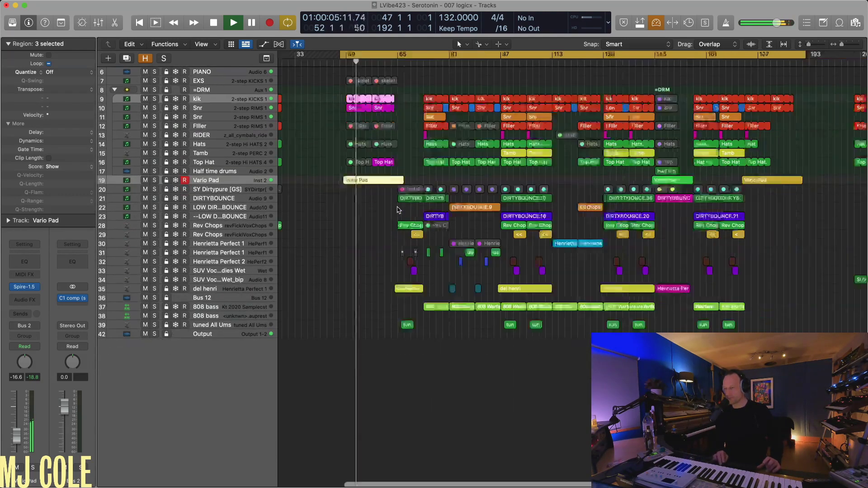
key(z)
key(z)
key(z)
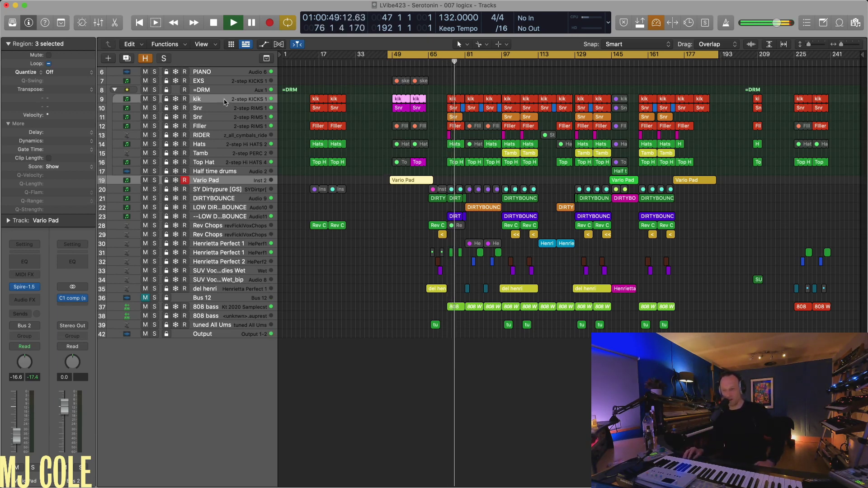
Solo the =DRM drum bus and open its Solid Bus Comp plug-in.
click(113, 165)
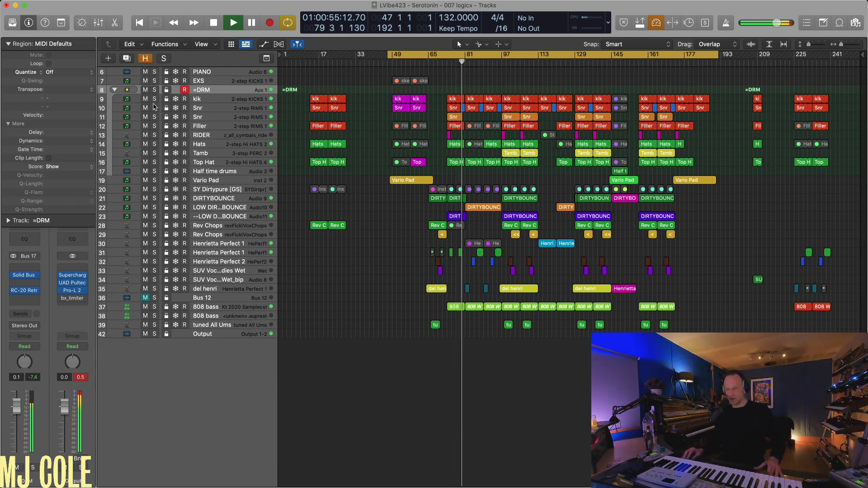
key(s)
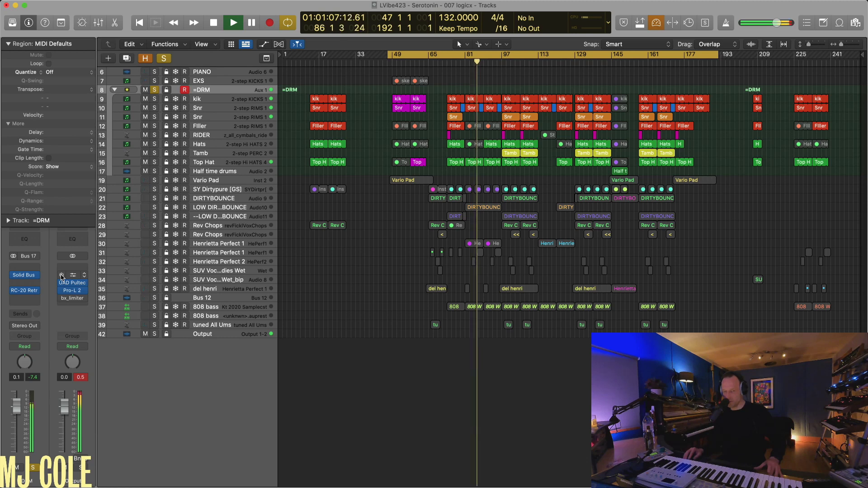
click(25, 275)
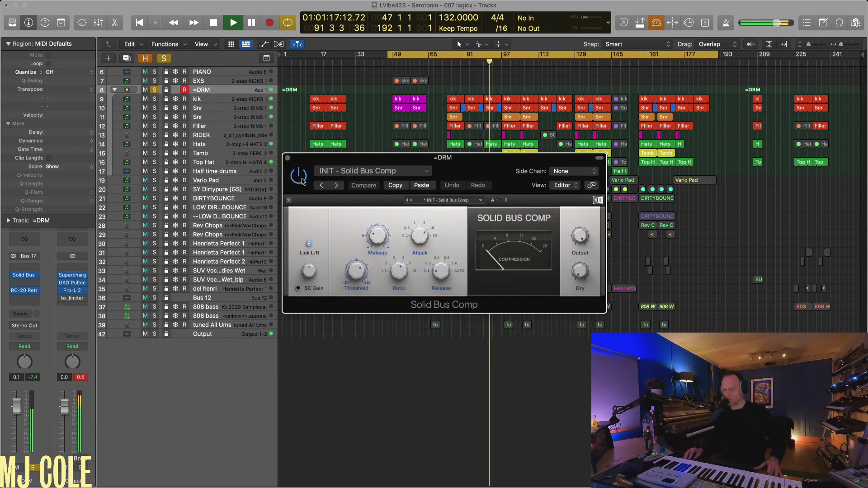
Open RC-20 Retro Color on the =DRM bus, switch its Space module off and on to compare, and close it.
click(20, 290)
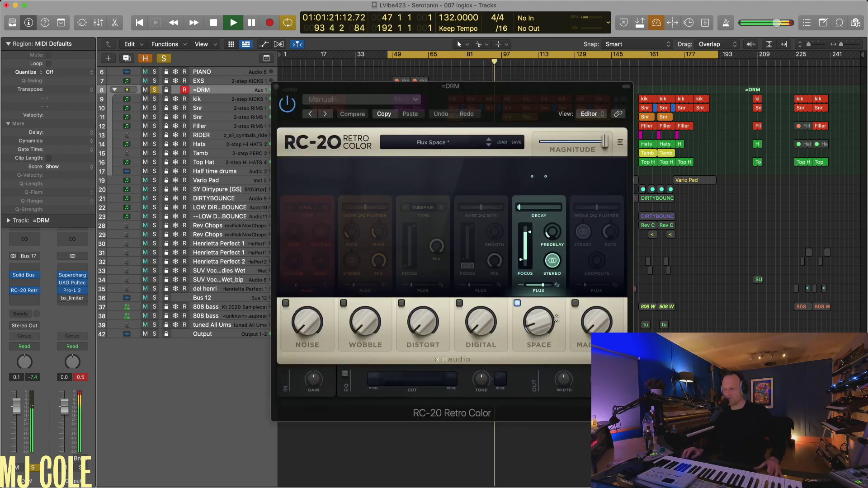
click(518, 303)
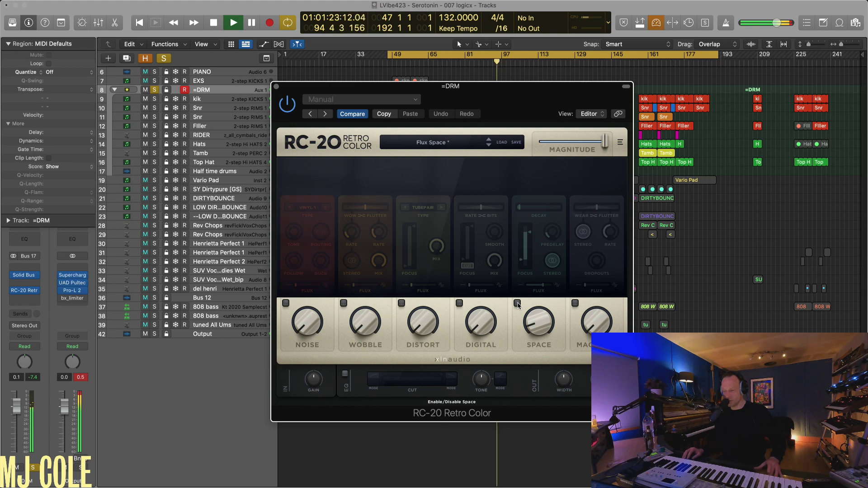
click(517, 303)
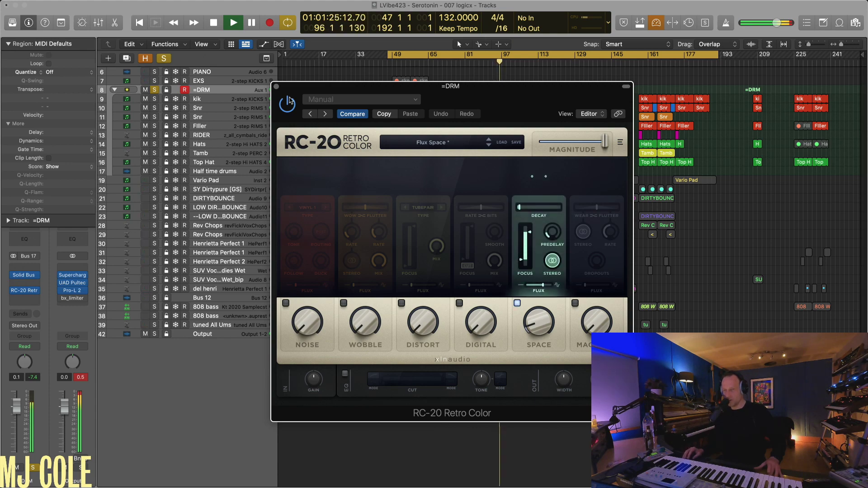
click(277, 87)
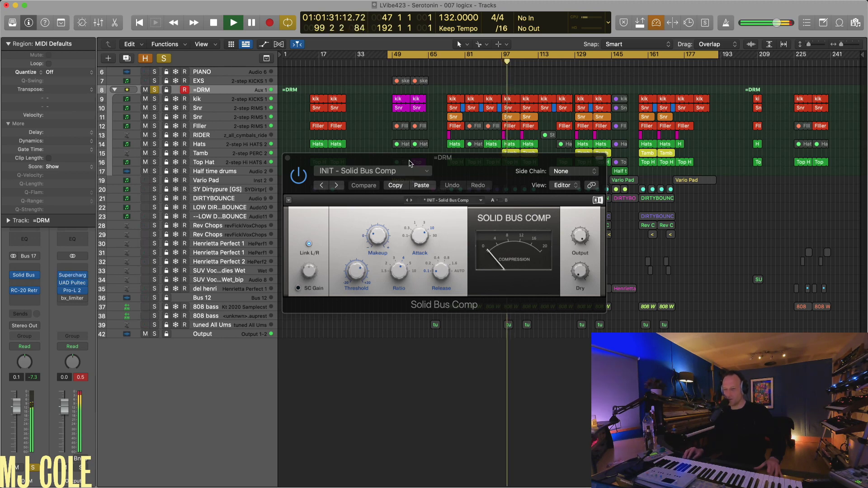
Close the Solid Bus Comp, reveal the hidden tracks and turn off the =DRM solo.
drag(412, 161, 482, 176)
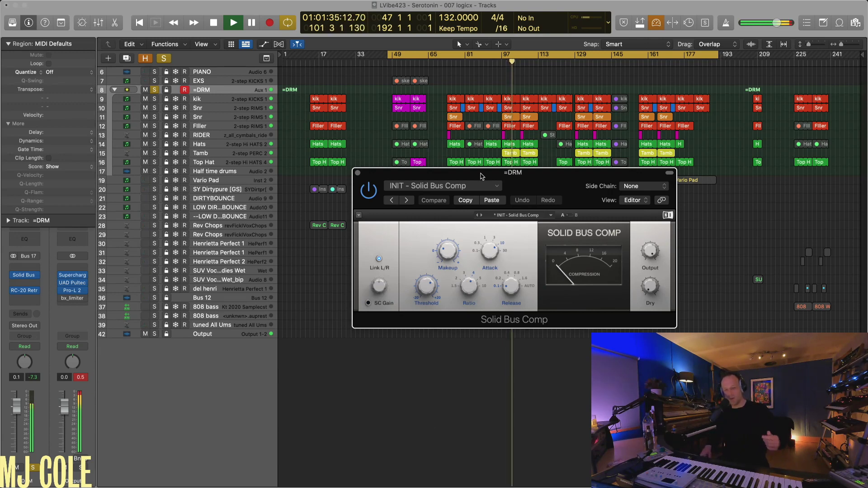
click(357, 173)
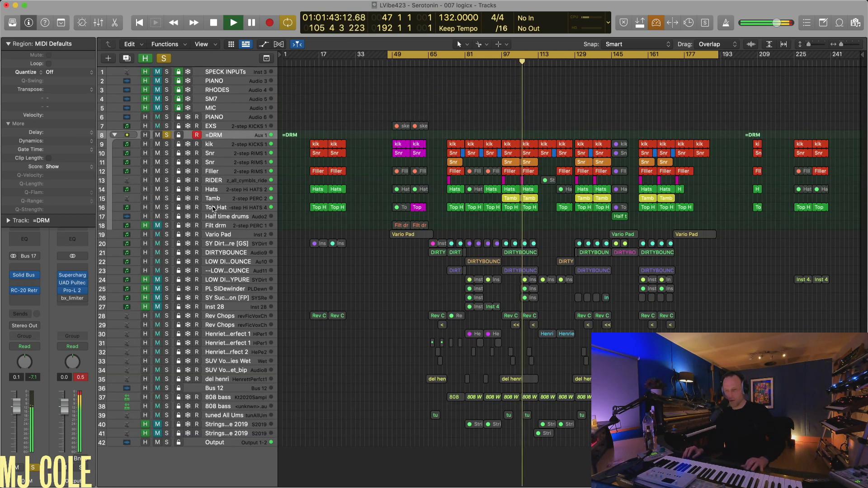
key(h)
click(166, 135)
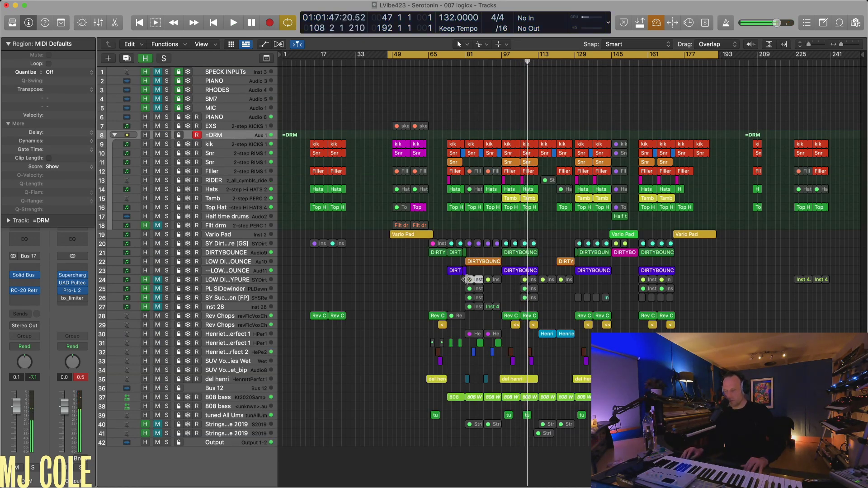
Unmute the Inst 4.2 region at bar 81 on LOW DIRTYPURE, cycle it over bars 81 to 89 and play the track soloed.
click(468, 279)
key(super+u)
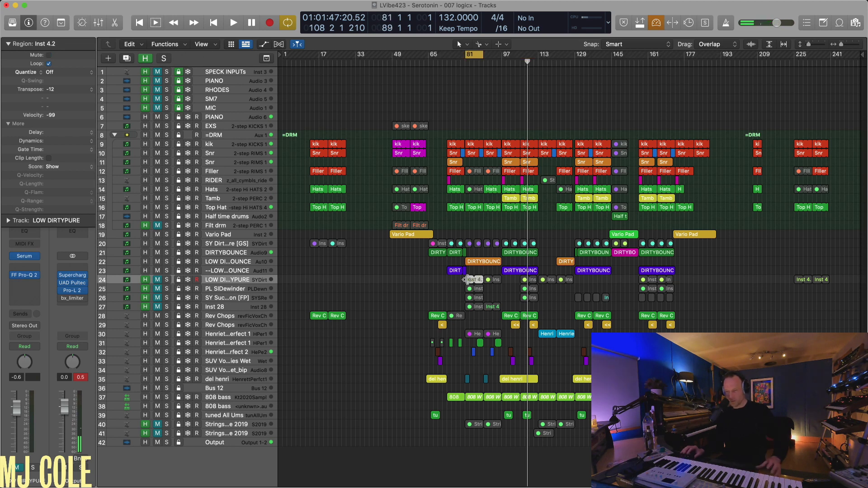
key(ctrl+s)
key(space)
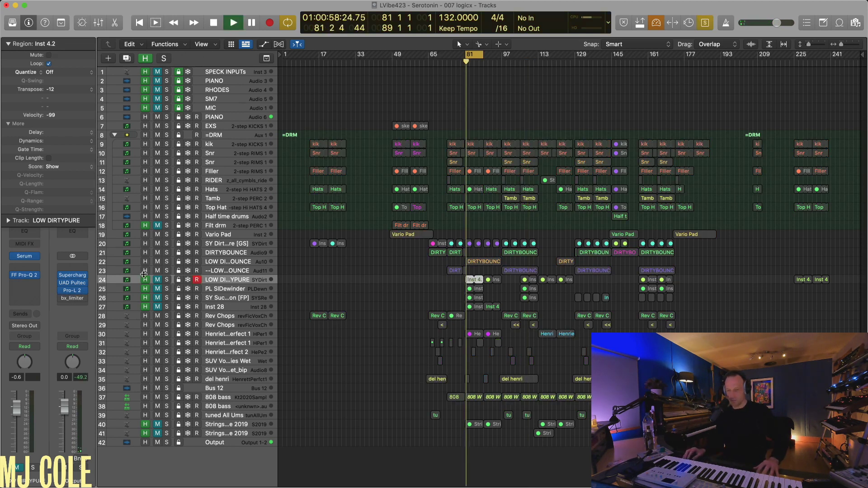
click(167, 280)
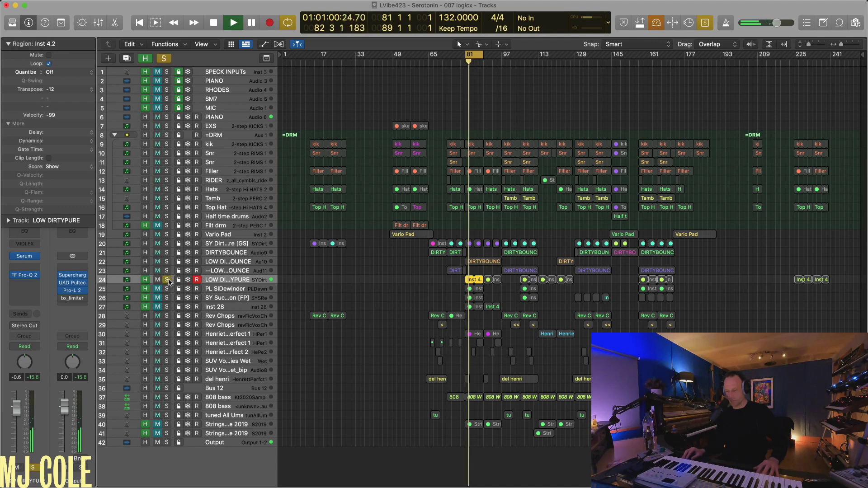
Examine the Inst 4.2 region's notes in the Piano Roll during playback from bar 81 and select its first three-note chord.
key(z)
key(2)
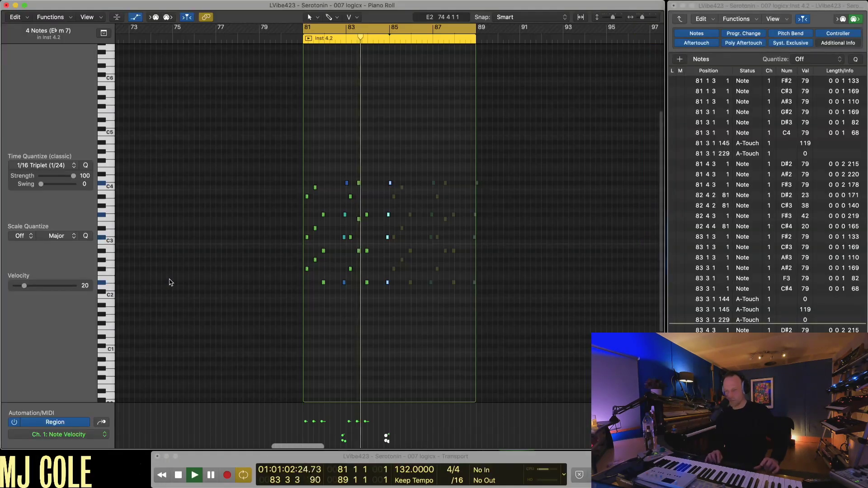
key(z)
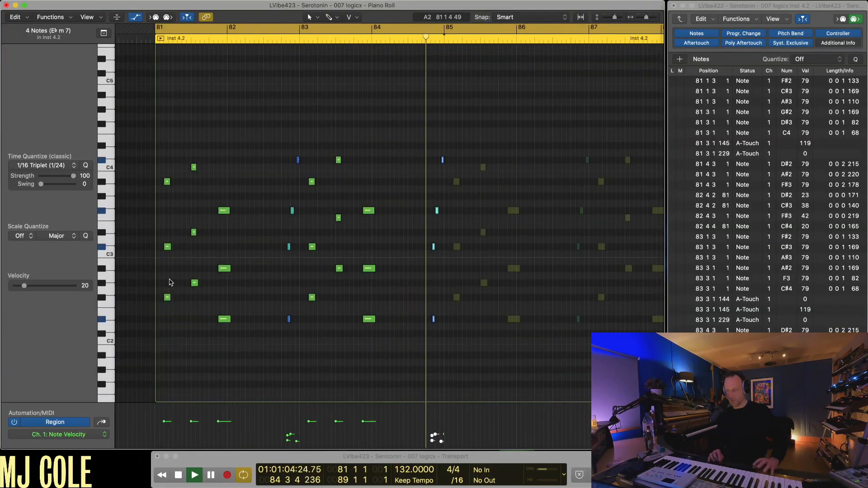
key(Return)
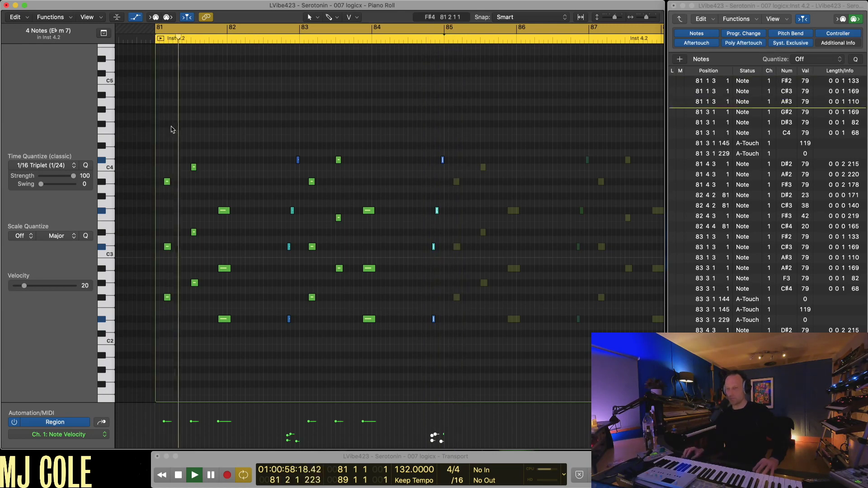
key(super+Left)
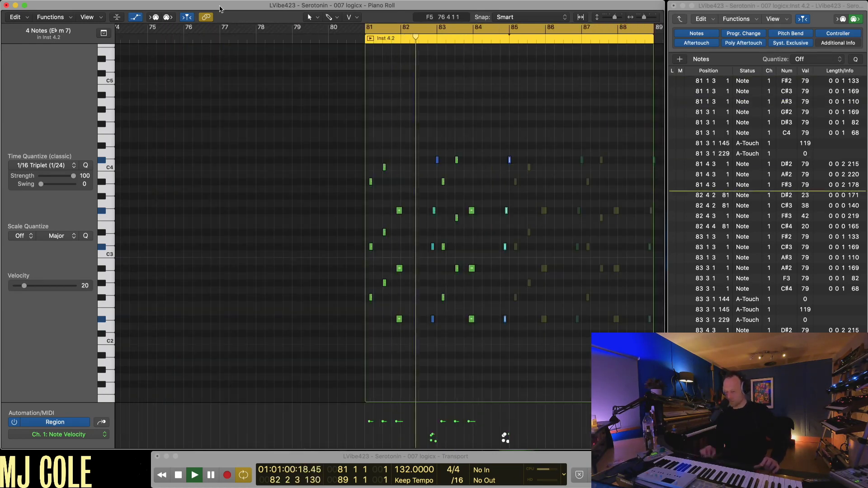
key(super+Down)
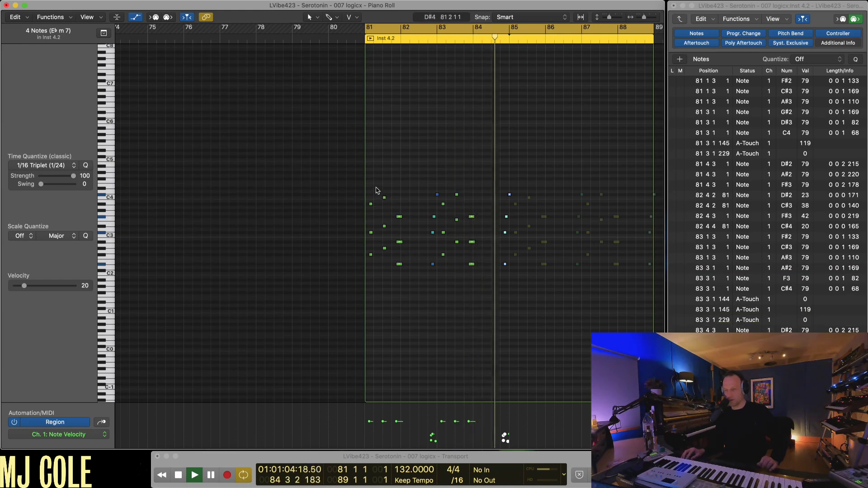
drag(377, 190, 361, 276)
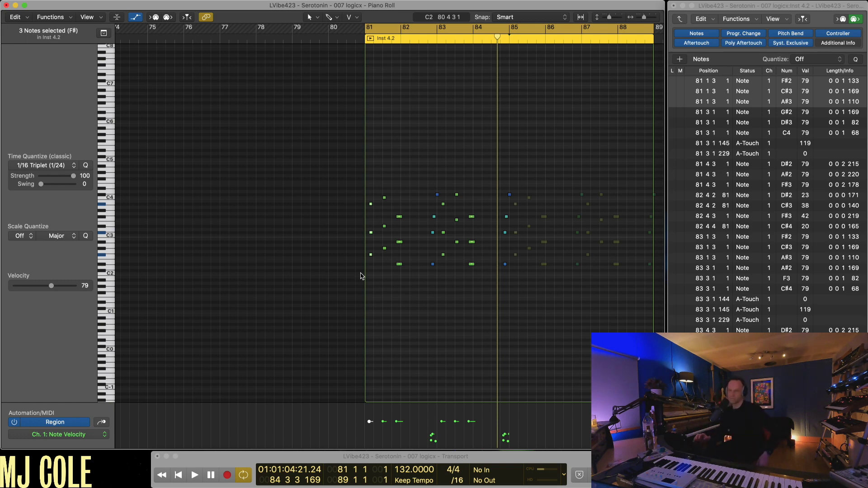
key(space)
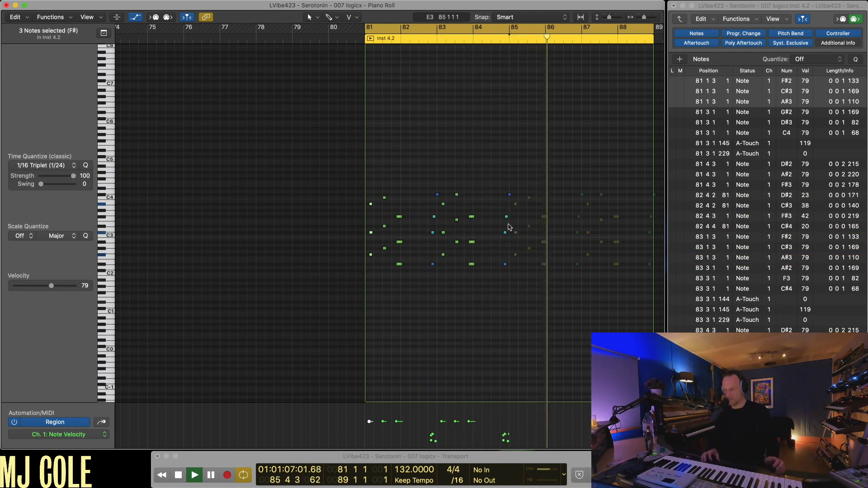
Return to the arrangement, mute the Inst 4.2 region and turn off the LOW DIRTYPURE track's solo.
key(super+1)
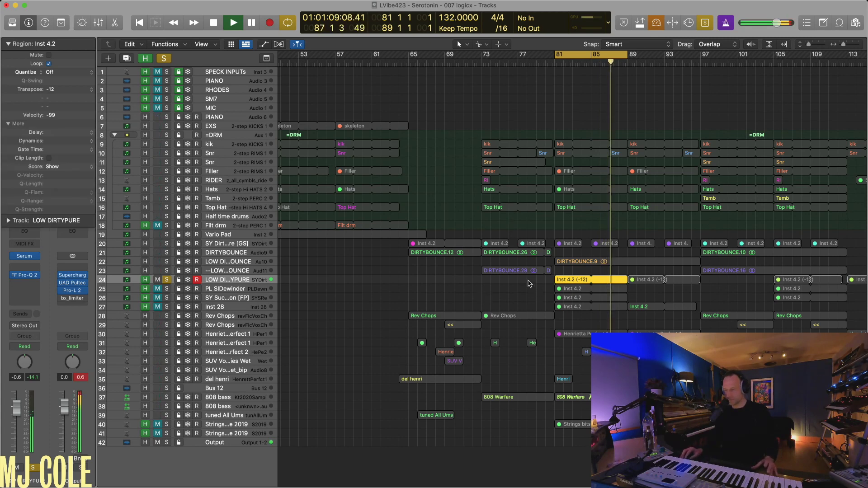
key(ctrl+m)
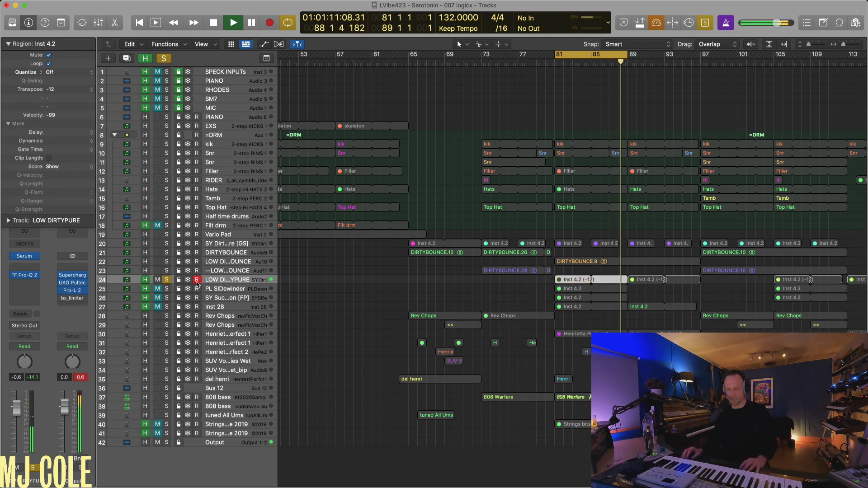
click(167, 280)
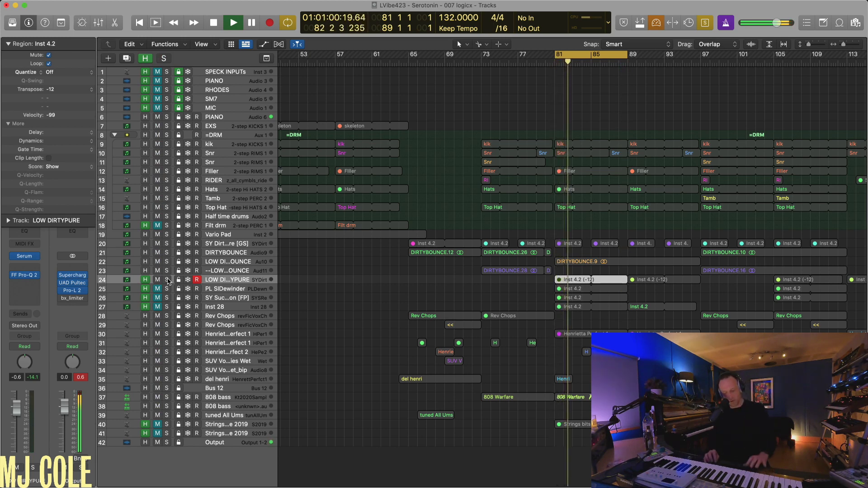
Conceal the hidden tracks again, clear solo mode and stop playback with the playhead at bar 81.
key(h)
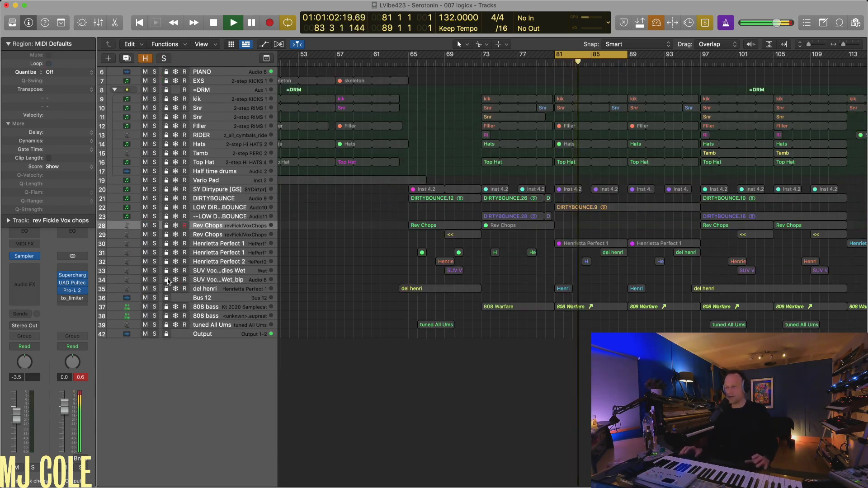
key(ctrl+alt+super+s)
key(space)
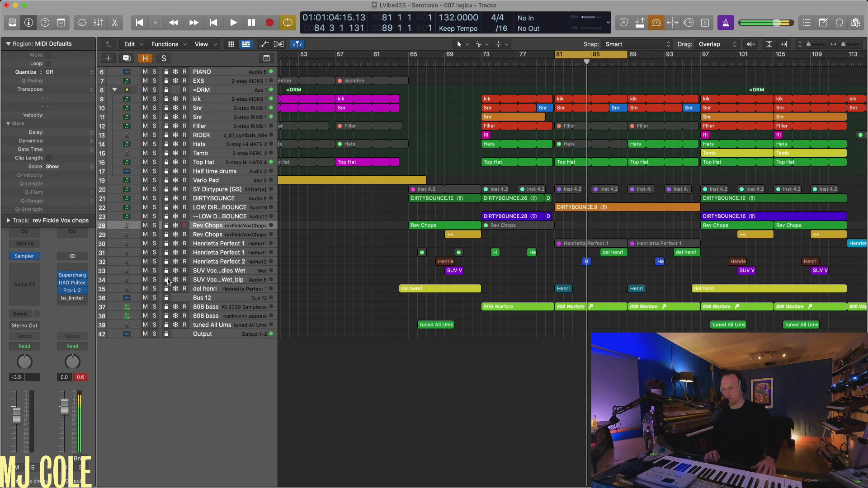
key(Return)
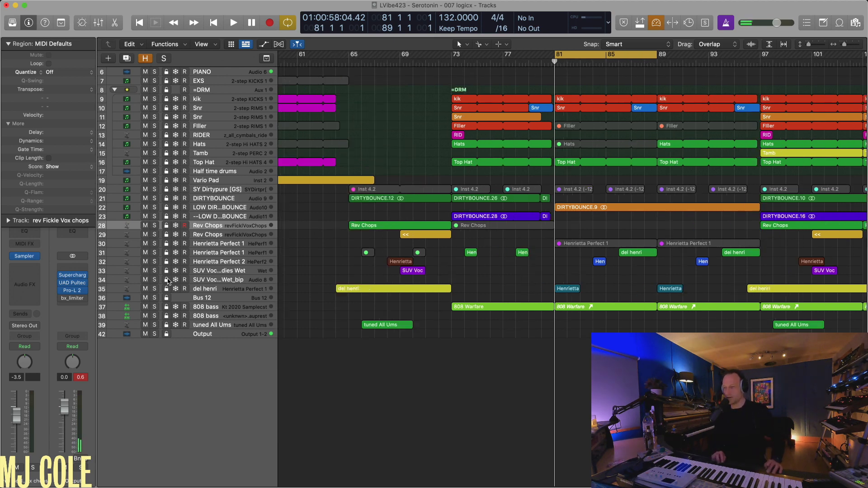
Play the full arrangement from bar 81 with the cycle and metronome off, stopping around bar 88.
key(super+Left)
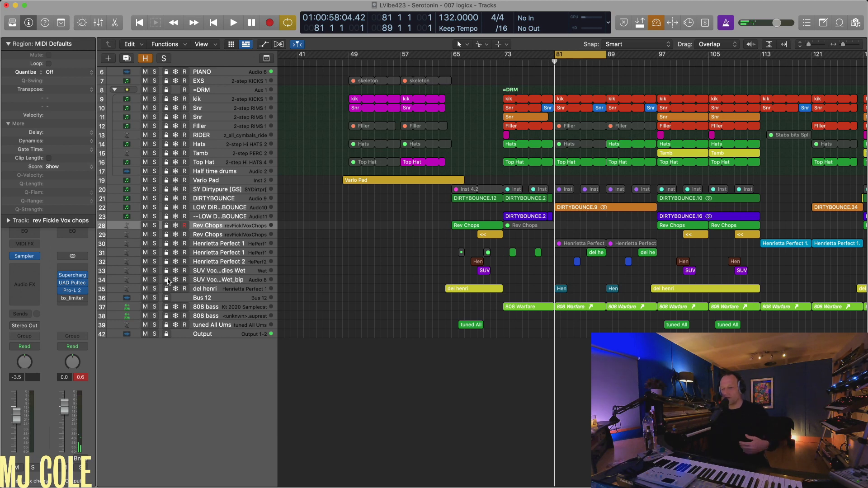
key(super+Up)
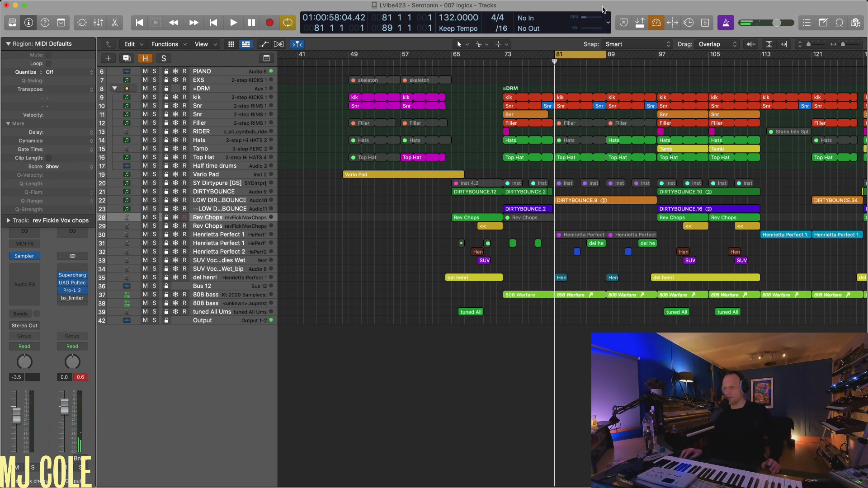
key(space)
key(space)
key(super+Left)
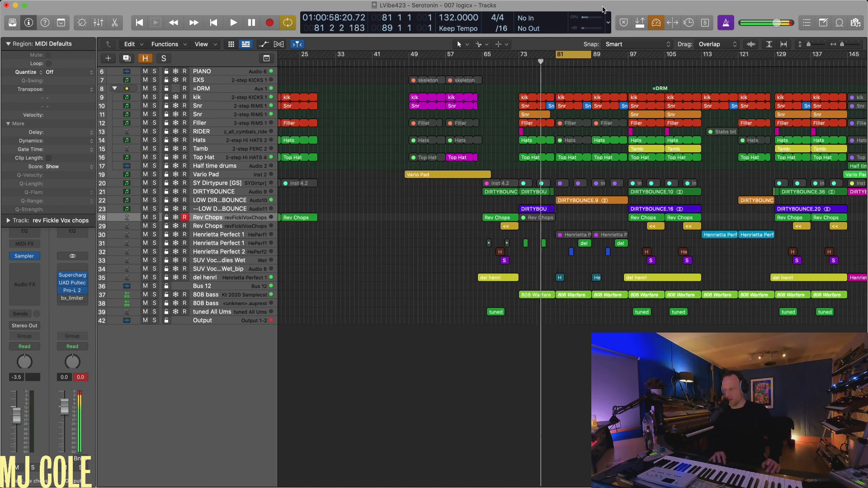
key(super+Left)
key(space)
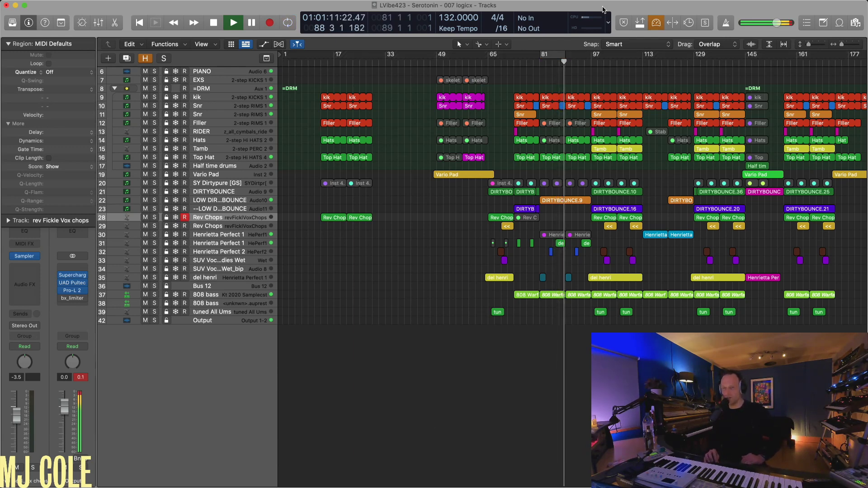
key(space)
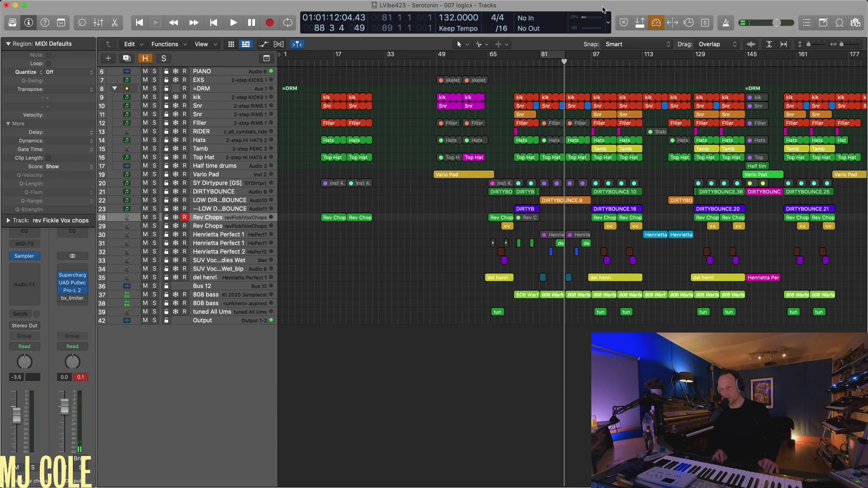
Set the cycle range to bars 73–97, then widen it to span bars 48 to 190 of the arrangement.
key(super+Up)
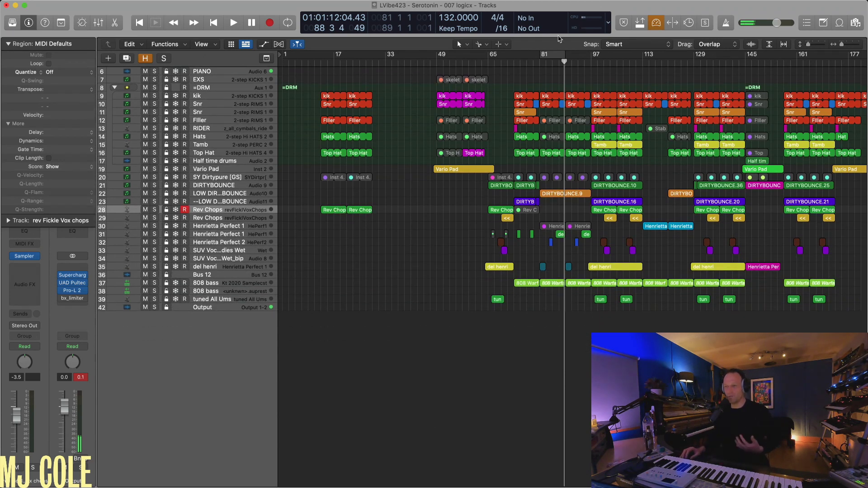
drag(514, 59, 594, 104)
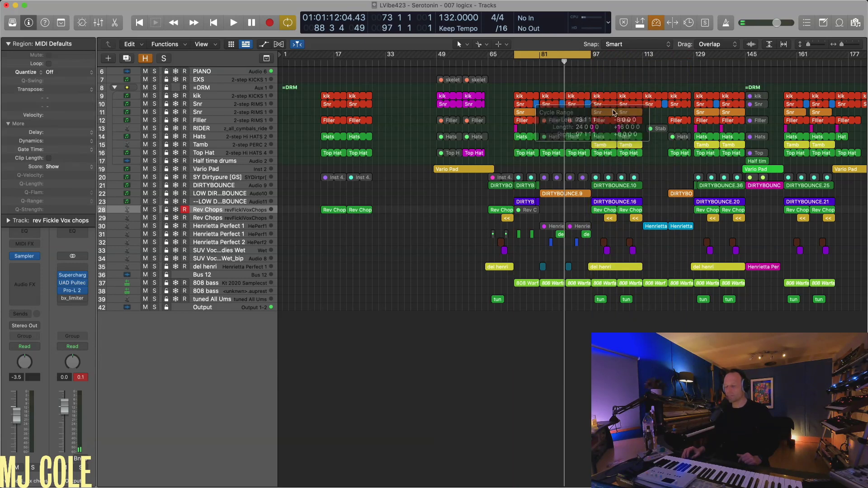
key(super+Up)
key(super+Left)
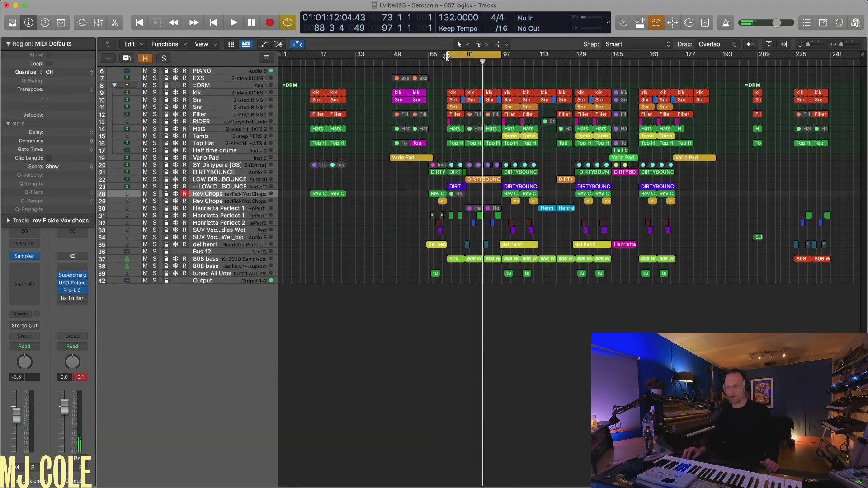
drag(447, 55, 391, 56)
drag(499, 55, 714, 104)
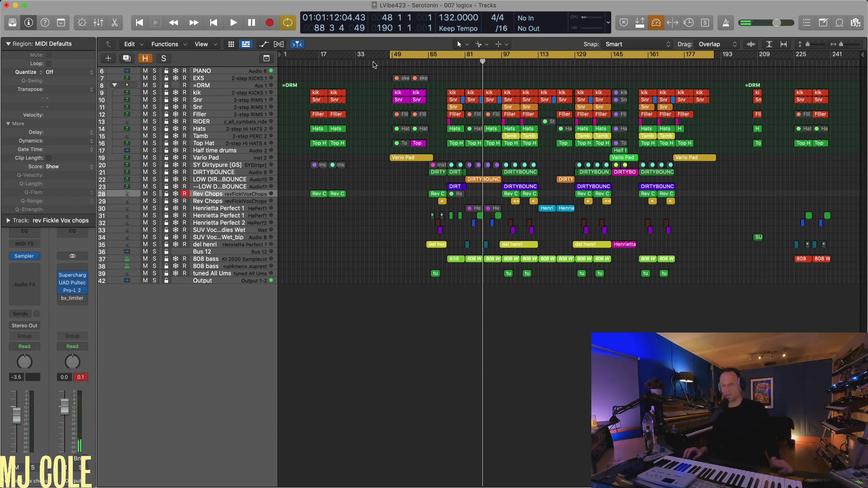
Set the cycle range to the kik region at bar 73, solo that region and start playback.
click(456, 93)
key(super+u)
key(ctrl+s)
key(space)
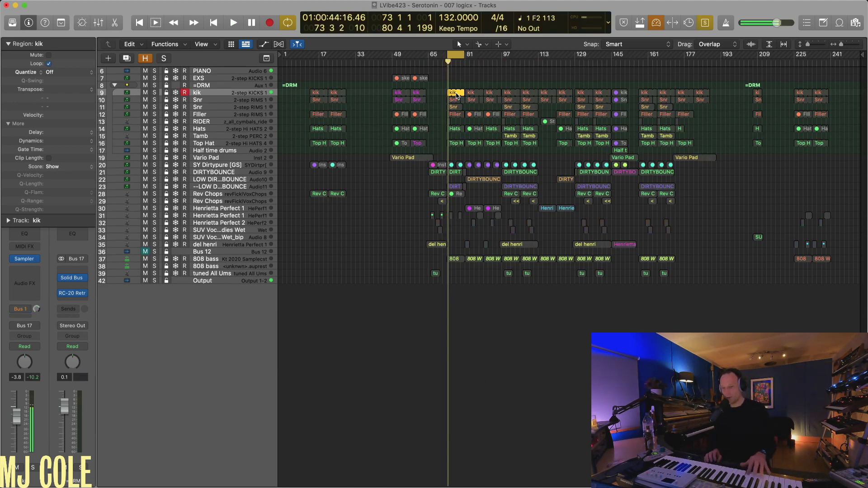
Examine the soloed kik region's notes in the Piano Roll and return to the arrangement with playback running.
key(2)
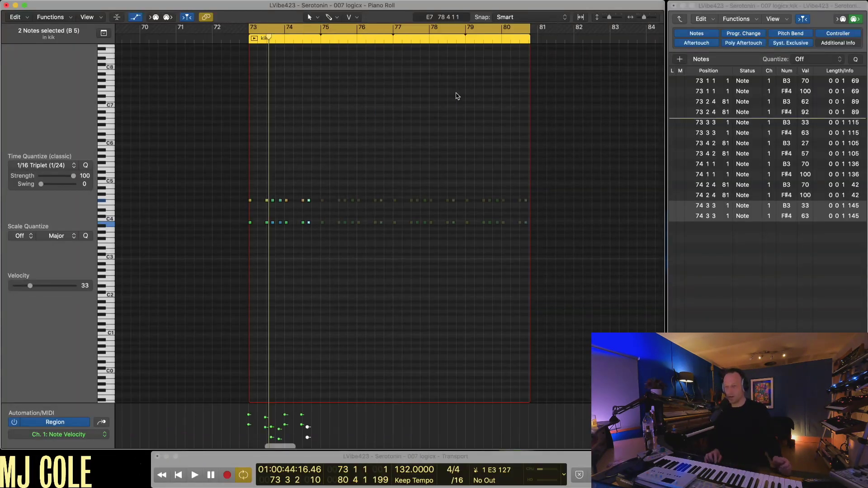
key(super+Right)
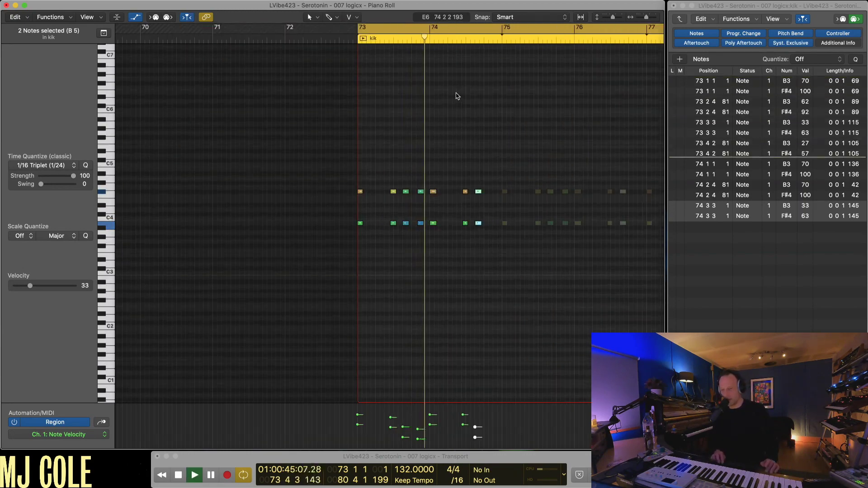
key(super+Right)
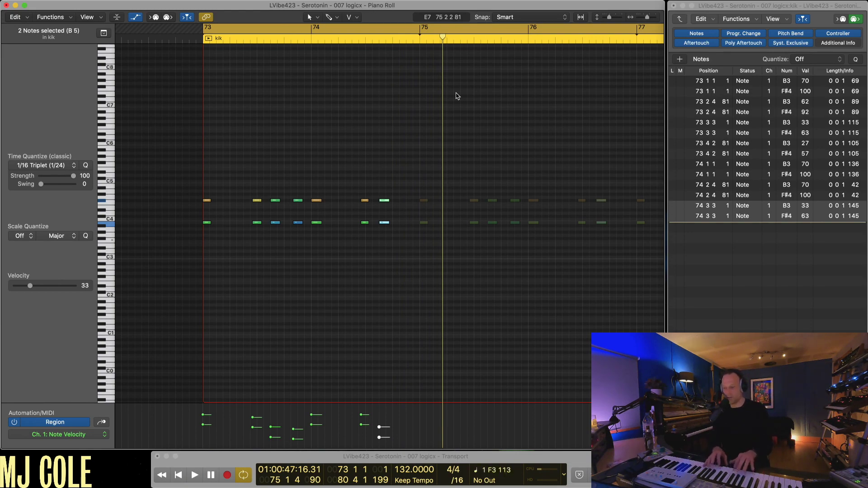
key(space)
key(1)
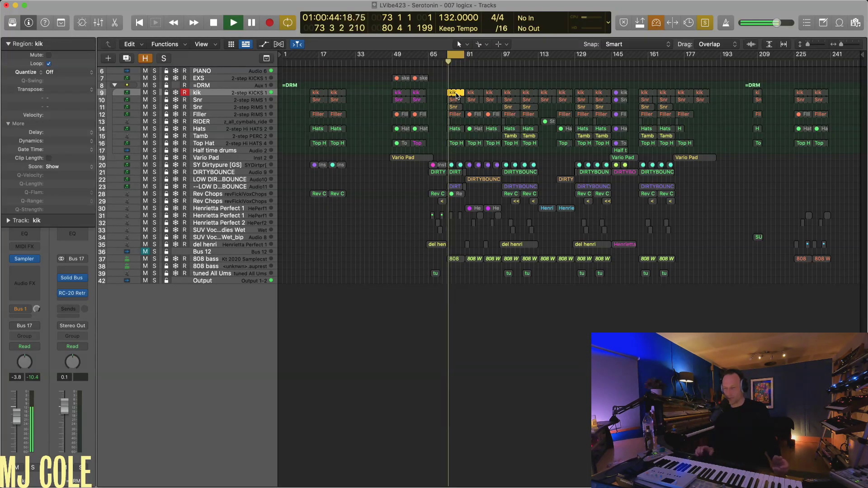
Audition the upper Snr track's region at bar 73 and inspect the sample zone in its Sampler.
click(450, 100)
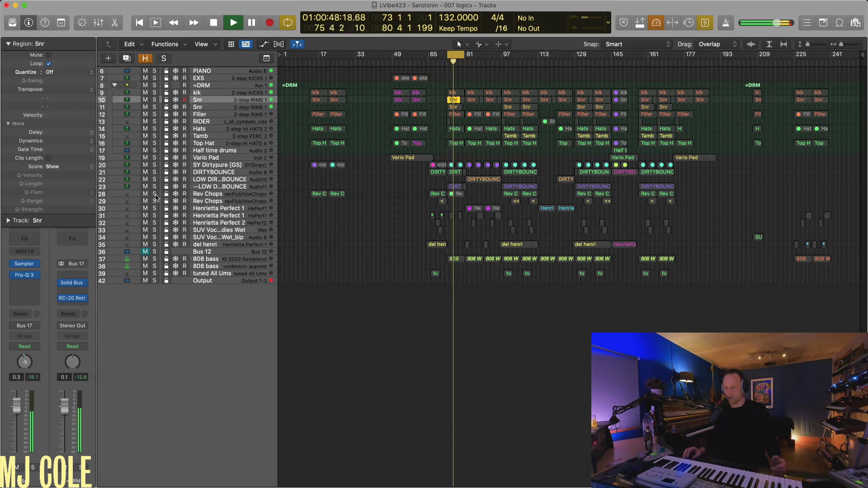
click(25, 266)
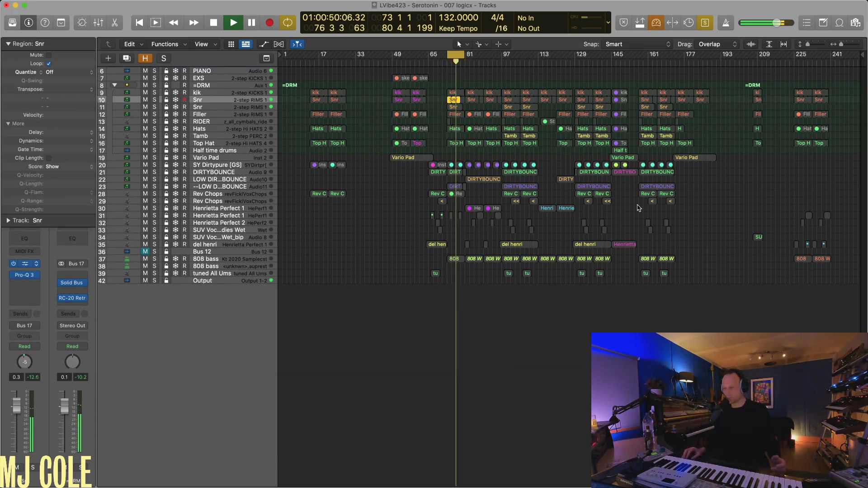
click(640, 169)
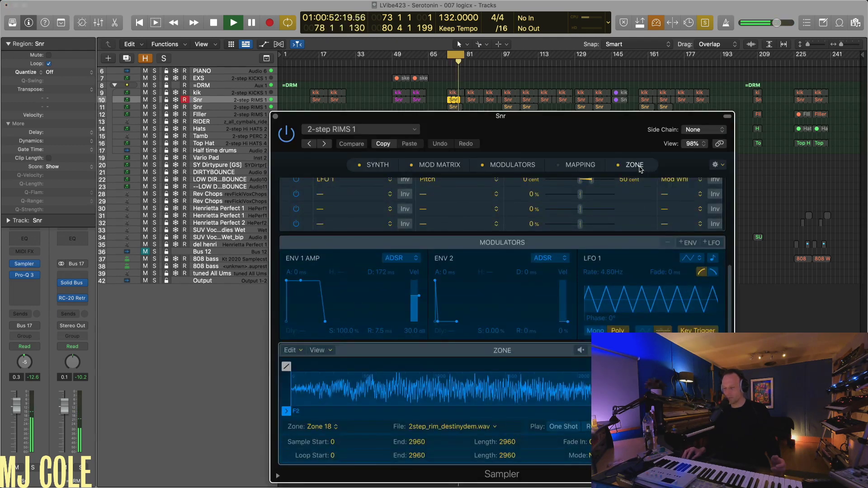
click(276, 116)
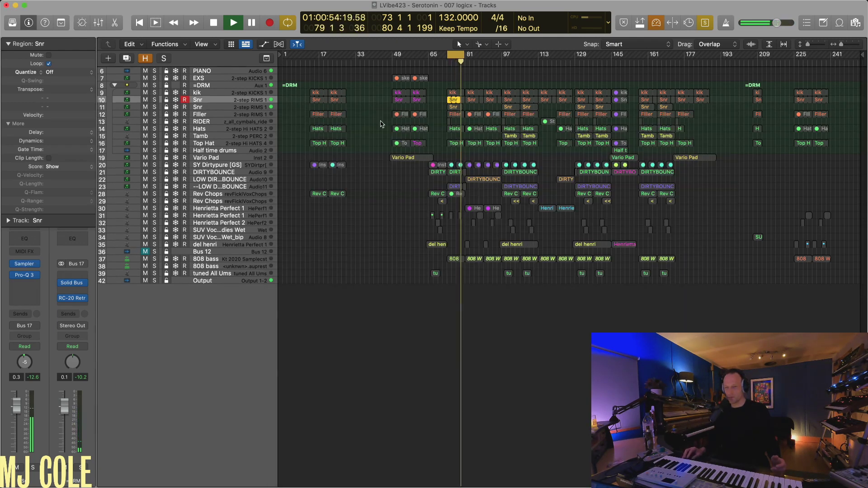
Audition the second Snr region and the Filler region at bar 73, followed by all the drum regions from kik to Top Hat.
click(452, 107)
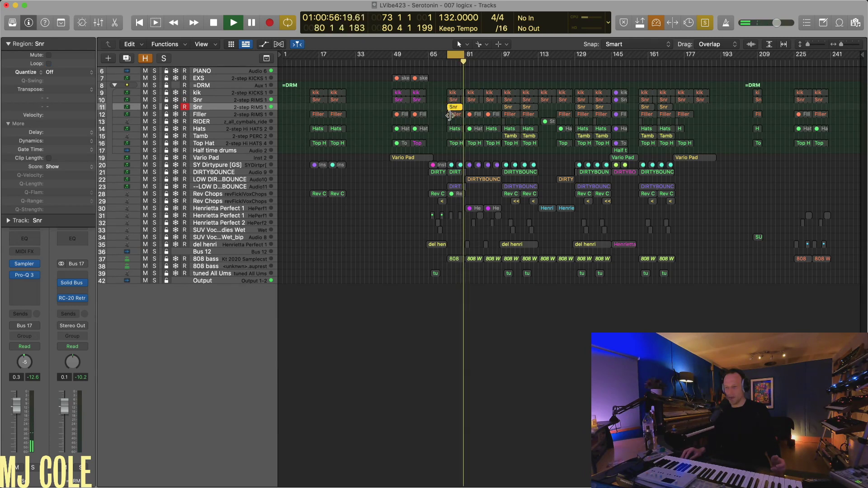
click(450, 115)
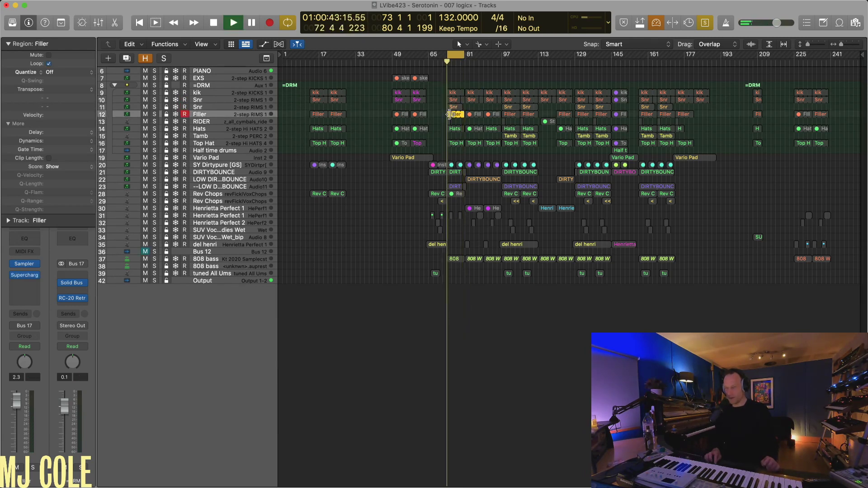
key(super+Right)
key(super+Down)
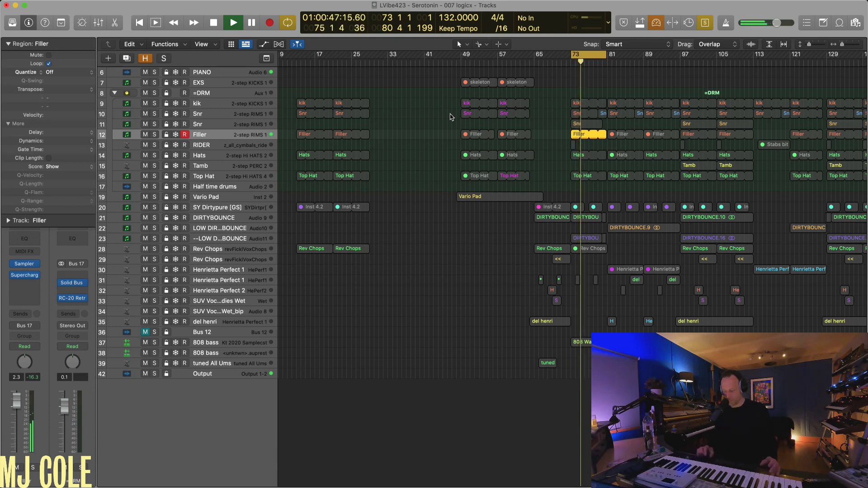
key(super+Right)
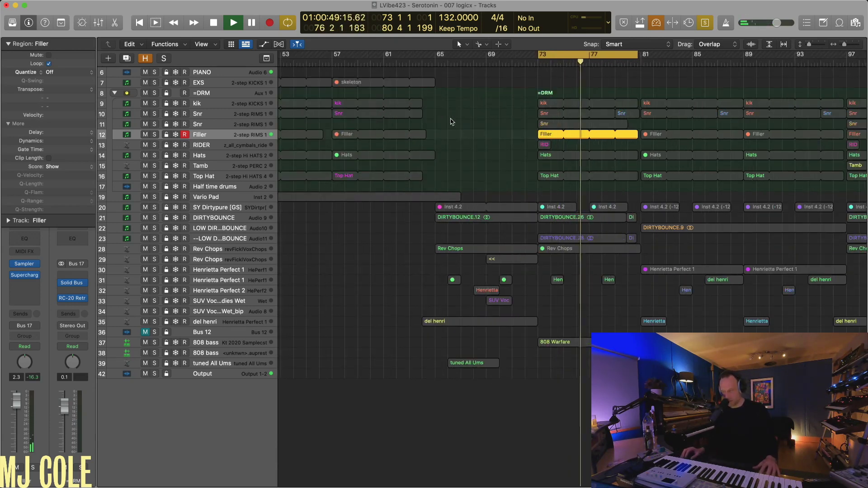
drag(507, 92, 631, 162)
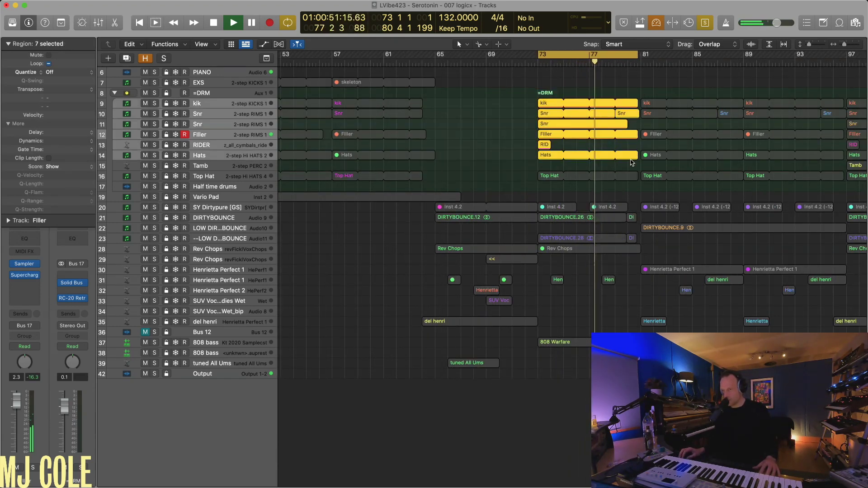
shift+click(546, 179)
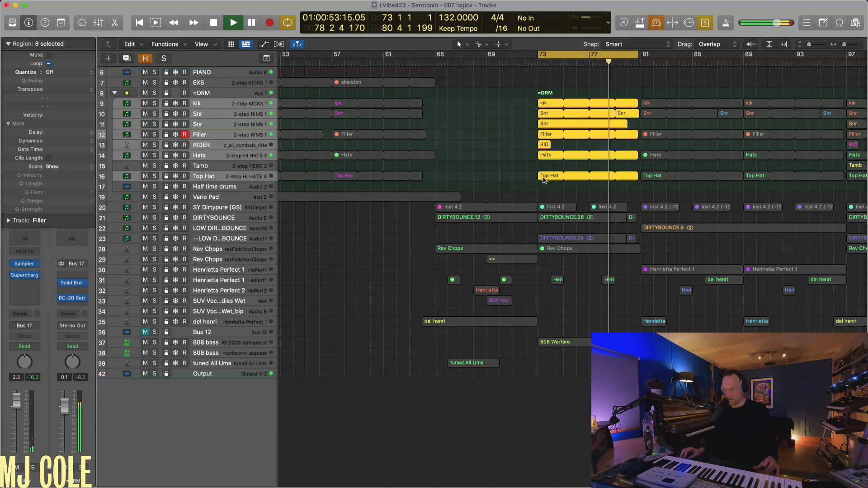
Audition the two Henrietta Perfect 1 regions on track 31 within bars 73–81, then turn off solo mode.
key(super+Right)
key(super+Up)
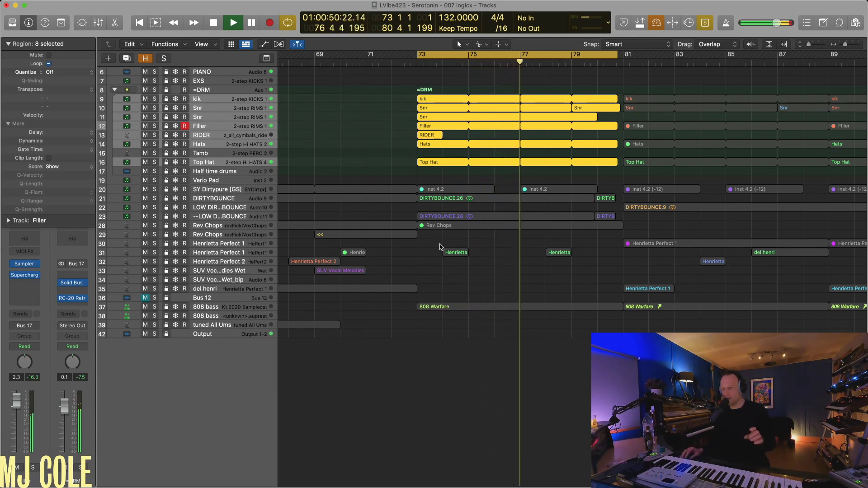
drag(438, 242, 588, 267)
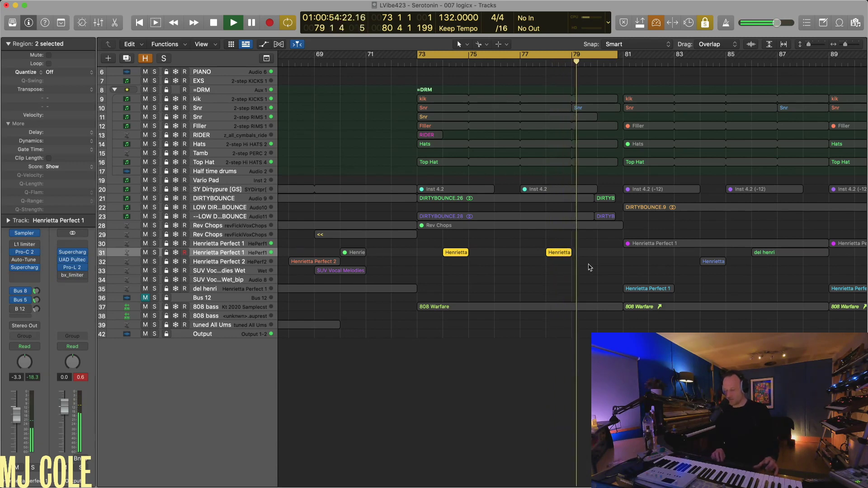
scroll(589, 267, up, 3)
scroll(590, 267, down, 3)
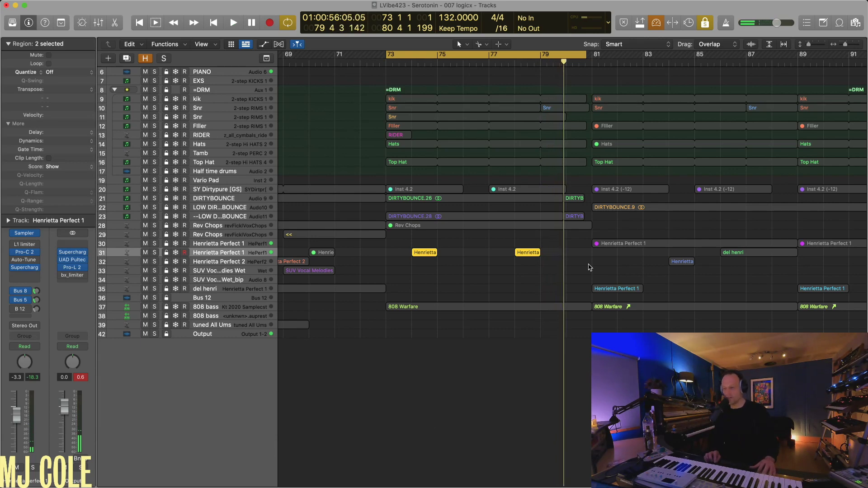
key(s)
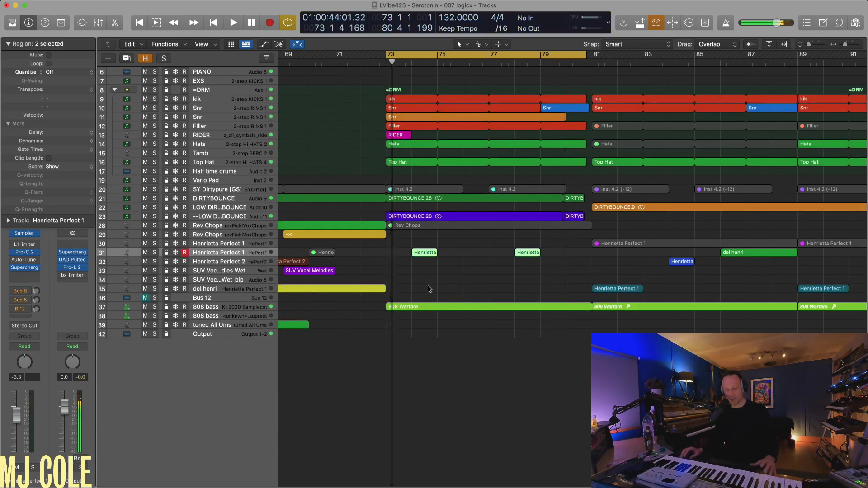
Inspect the key mapping and sample zones in the Henrietta Perfect 1 track's Sampler, then close the plug-in.
click(25, 234)
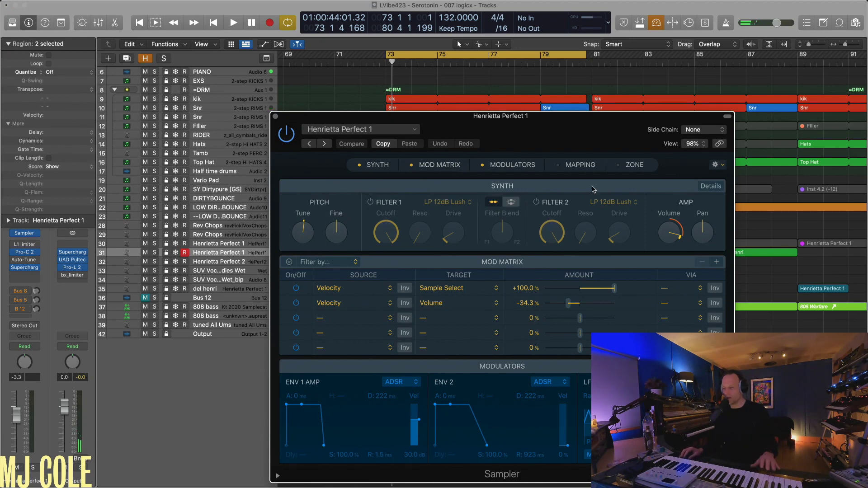
click(580, 165)
click(622, 165)
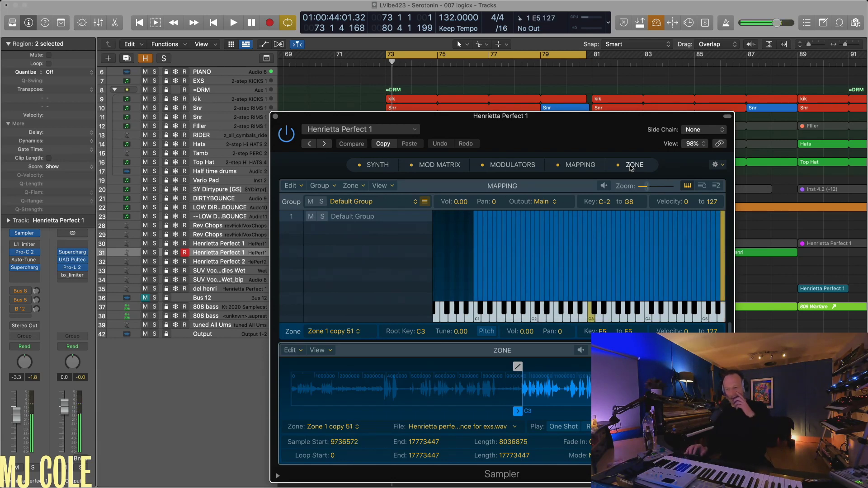
click(275, 117)
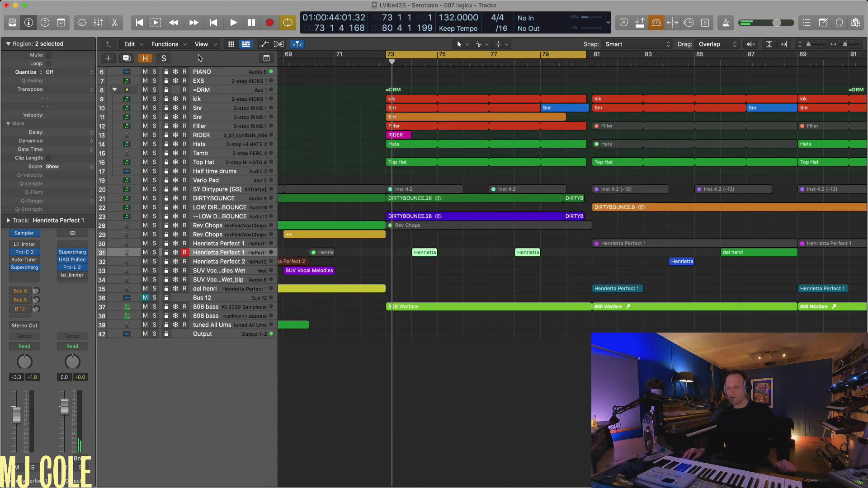
Create one software instrument track with an empty channel strip and load a stereo Sampler (Multi-Sample) on it.
click(109, 59)
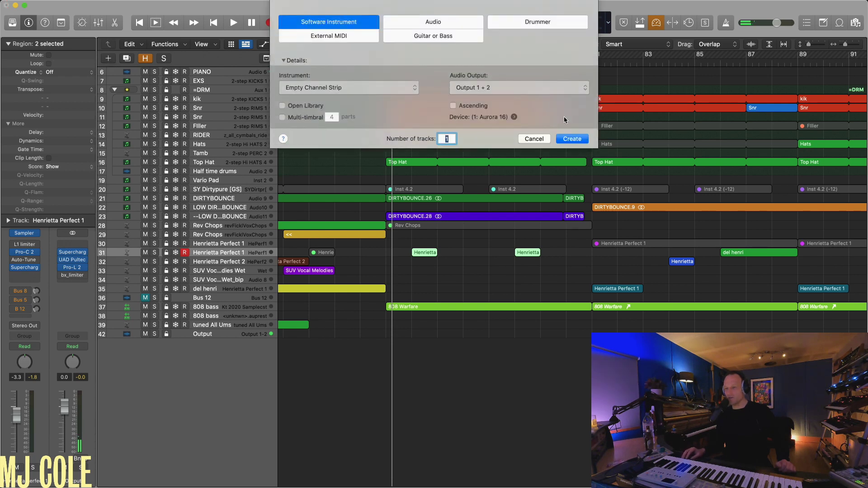
click(572, 139)
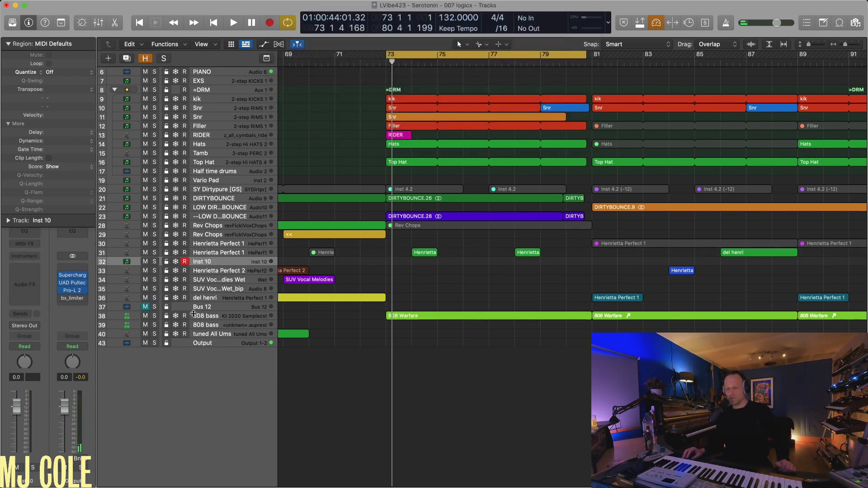
click(36, 268)
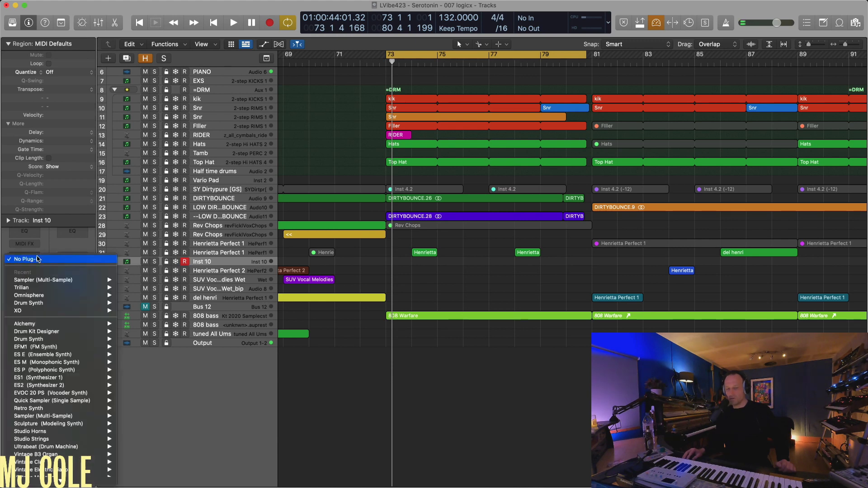
mouse_move(91, 280)
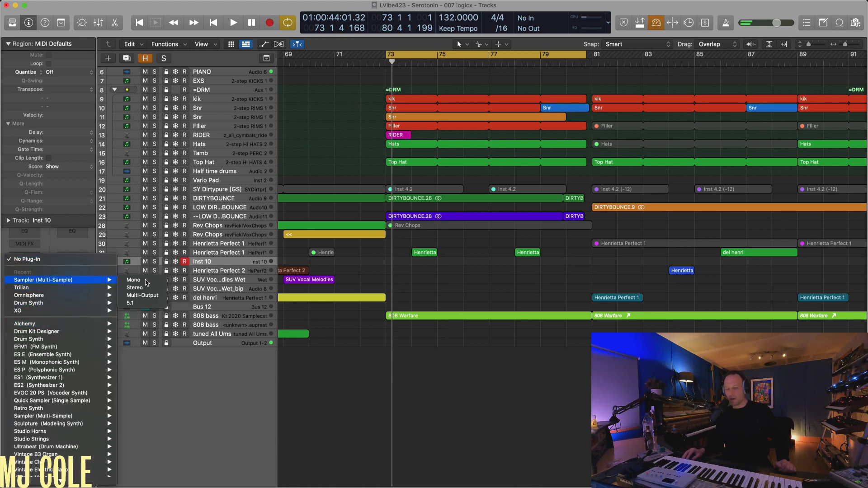
click(147, 288)
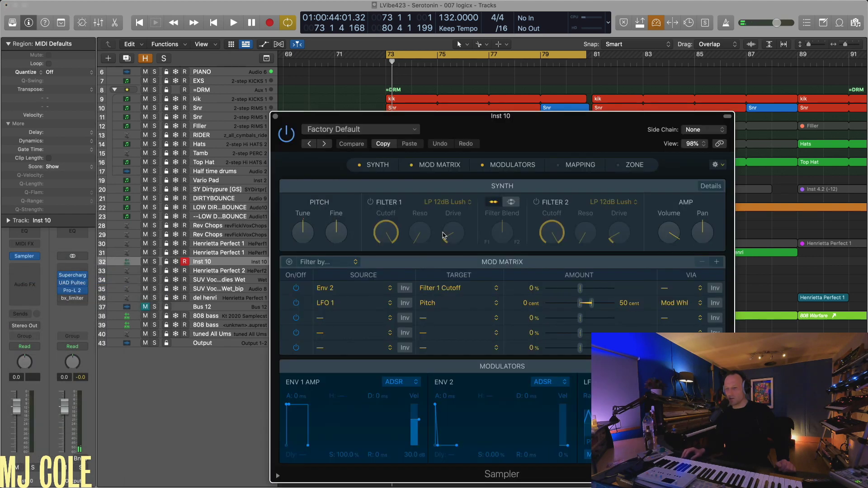
Load the Yamaha TG500 ST Pizz strings preset into the new Sampler and close the plug-in.
click(350, 130)
scroll(389, 316, down, 5)
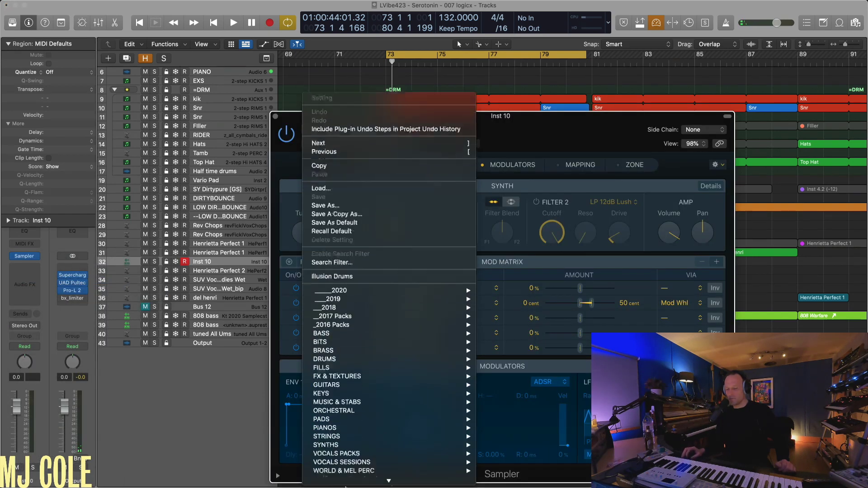
mouse_move(352, 353)
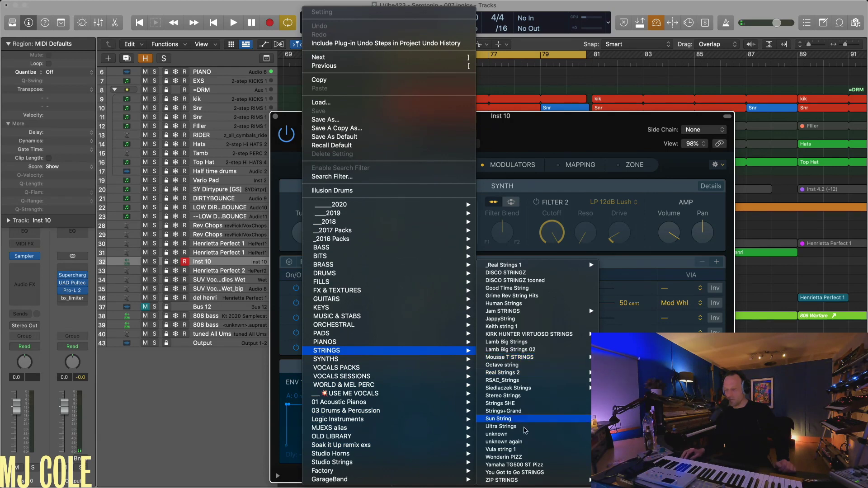
click(525, 465)
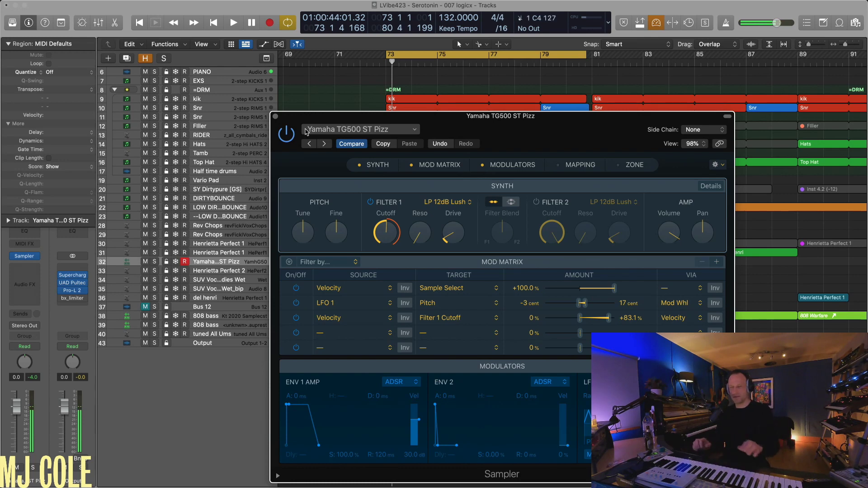
click(276, 117)
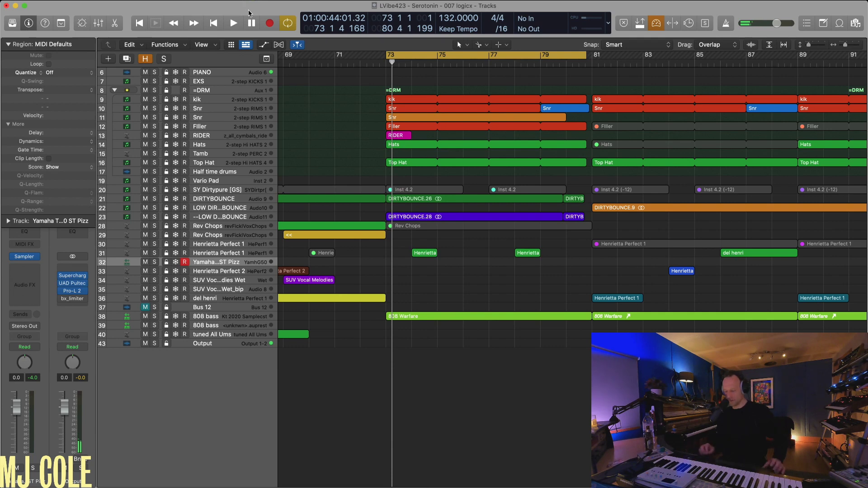
Look over the Serotonin arrangement in a wide view covering its successive sections.
key(z)
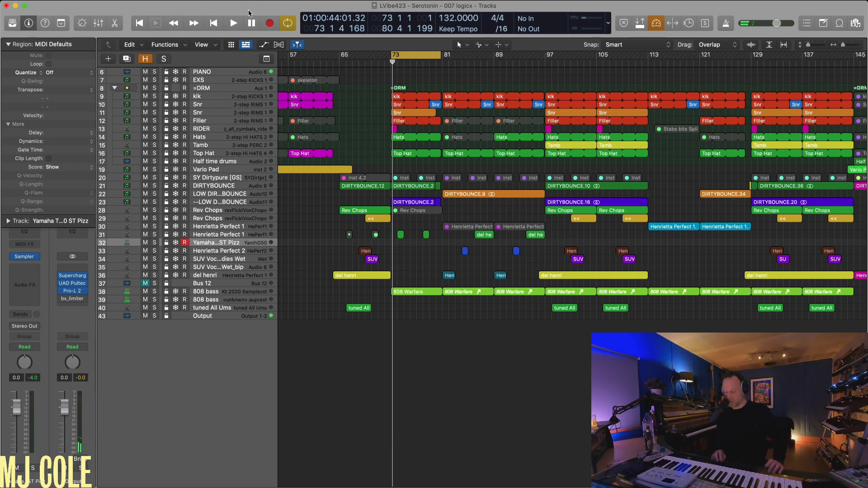
key(super+Right)
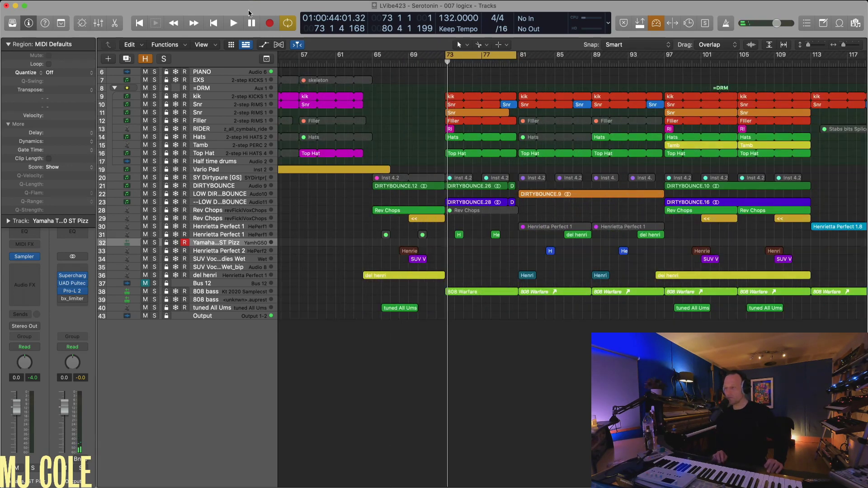
key(super+Left)
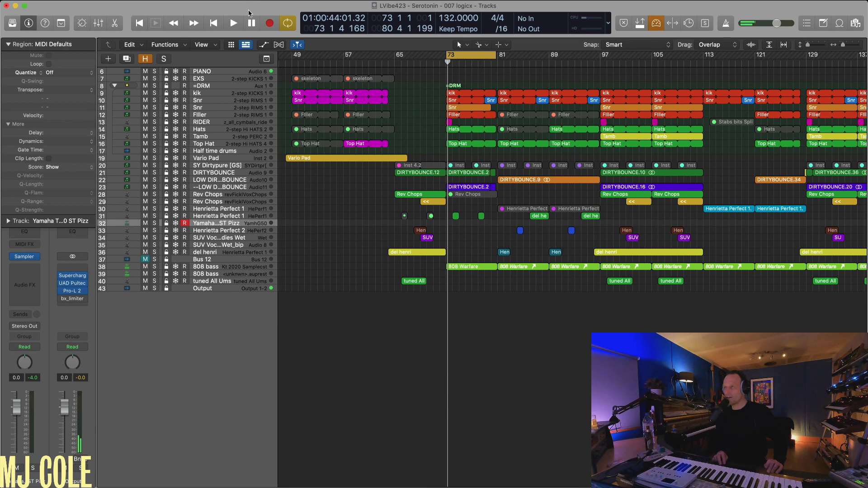
key(super+Left)
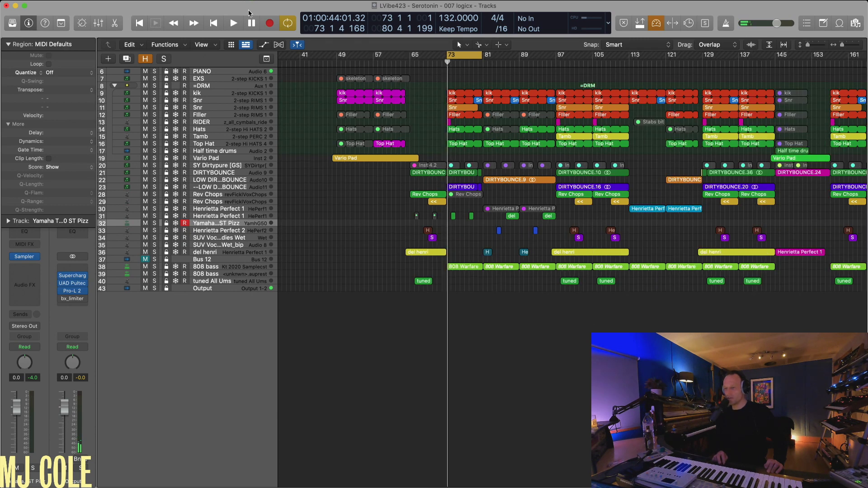
key(super+Left)
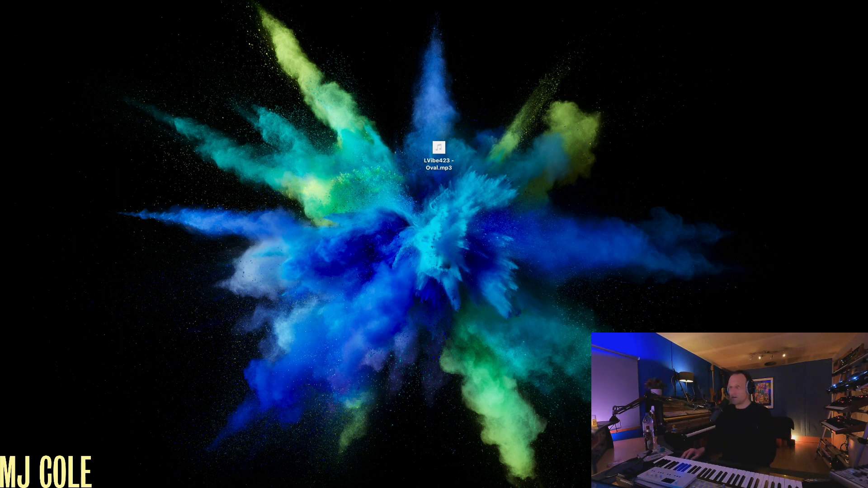
Switch to the Liquid project and play its arrangement briefly from bar 17.
key(super+Tab)
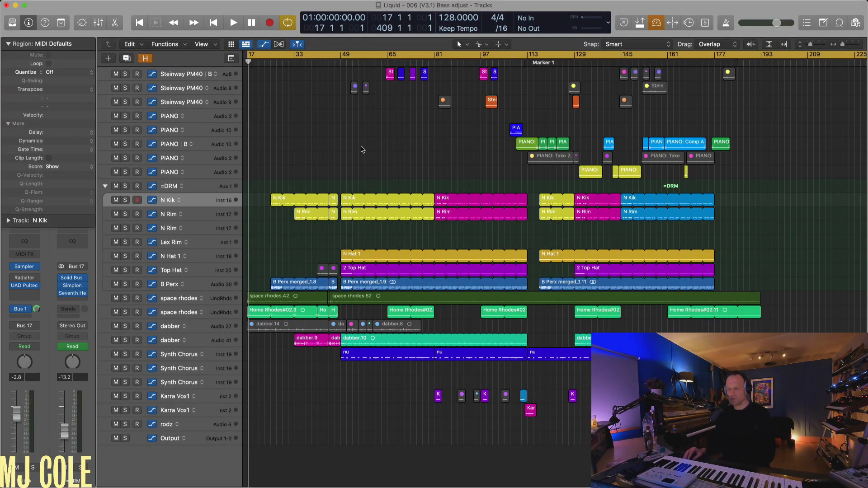
key(space)
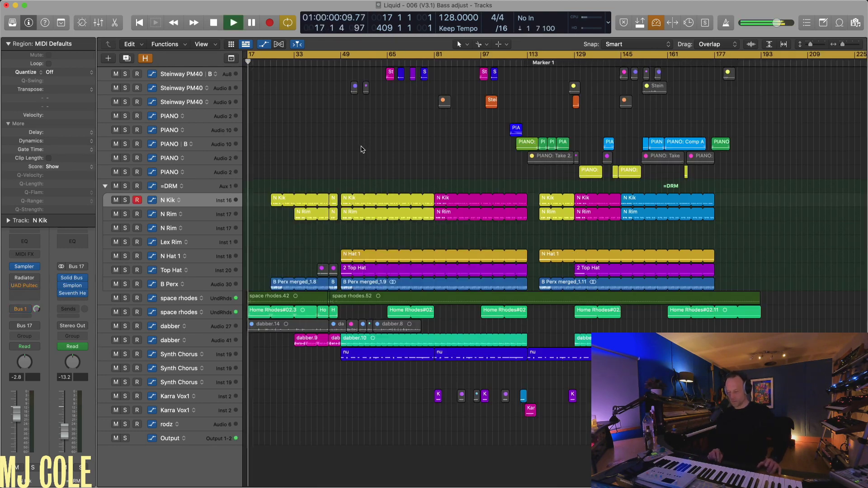
key(super+Right)
key(space)
Turn off Low Latency Mode and look over the full Liquid arrangement from intro to end.
key(super+Right)
key(super+Down)
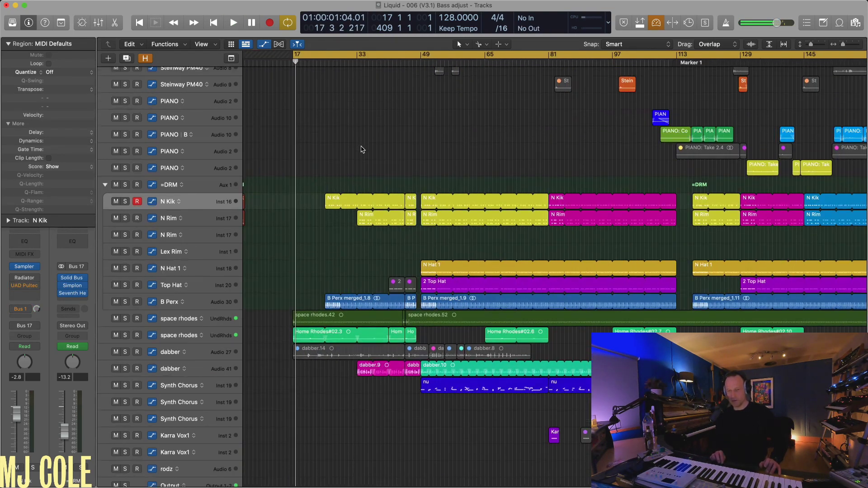
key(super+Up)
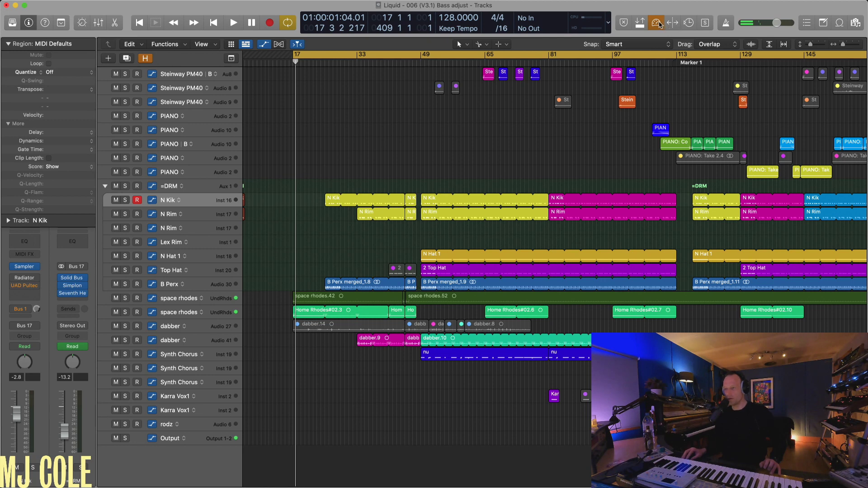
key(super+Left)
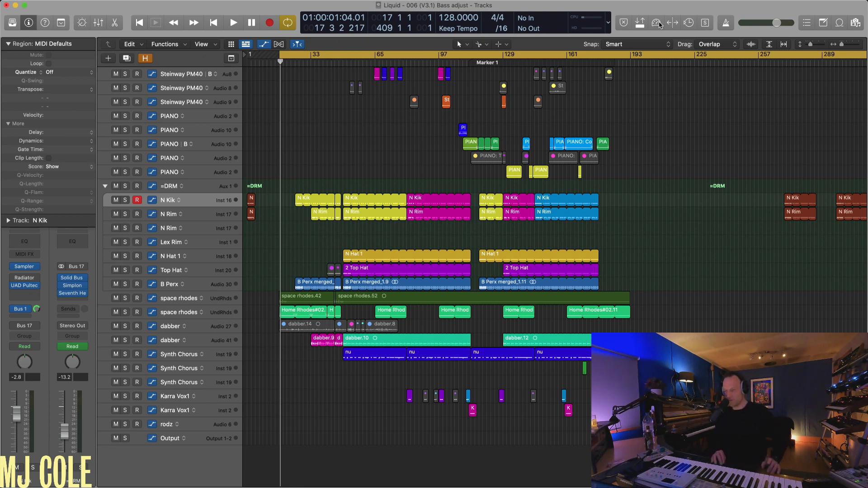
key(super+Up)
key(super+Down)
key(super+Down)
key(super+Down)
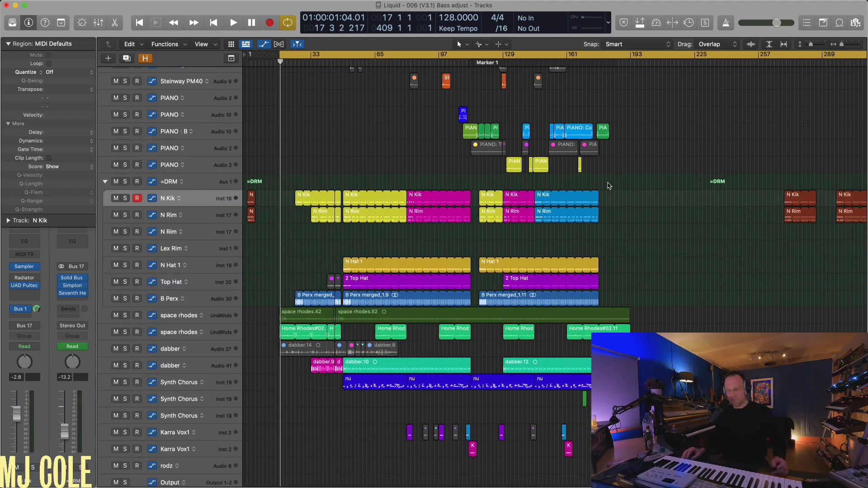
Set the cycle range to the space rhodes.42 region at bar 17 and play the region soloed.
click(311, 318)
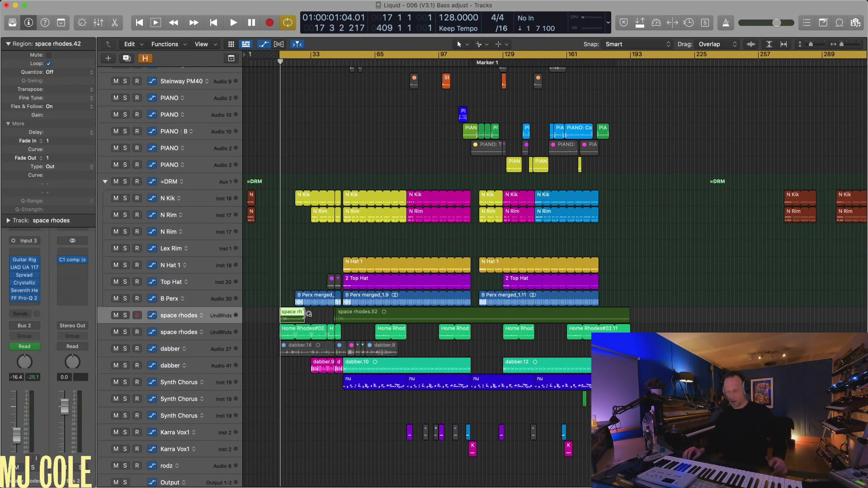
click(267, 313)
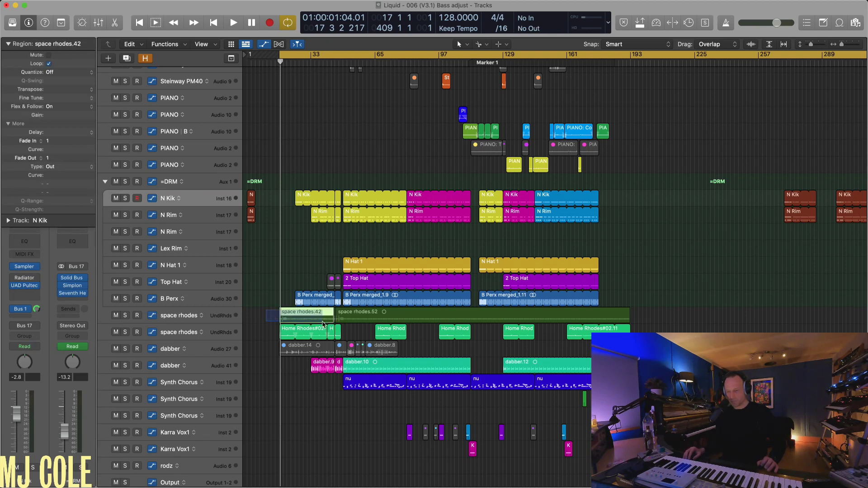
drag(267, 313, 324, 323)
key(super+u)
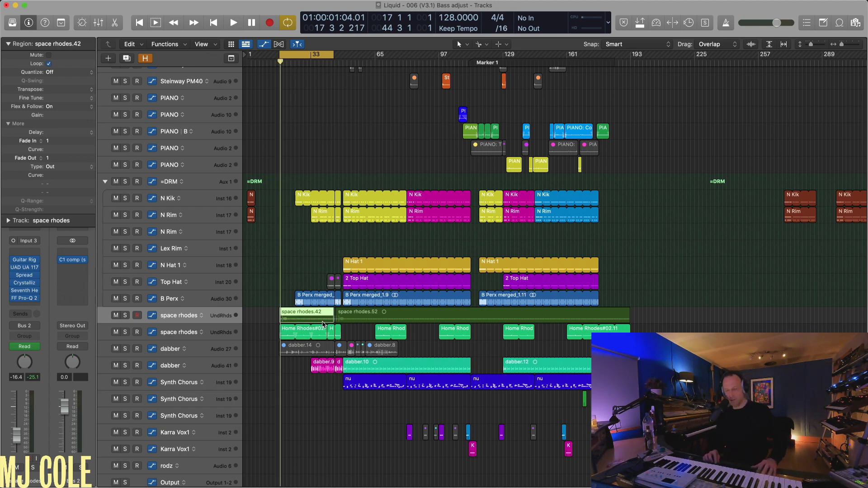
key(ctrl+s)
key(space)
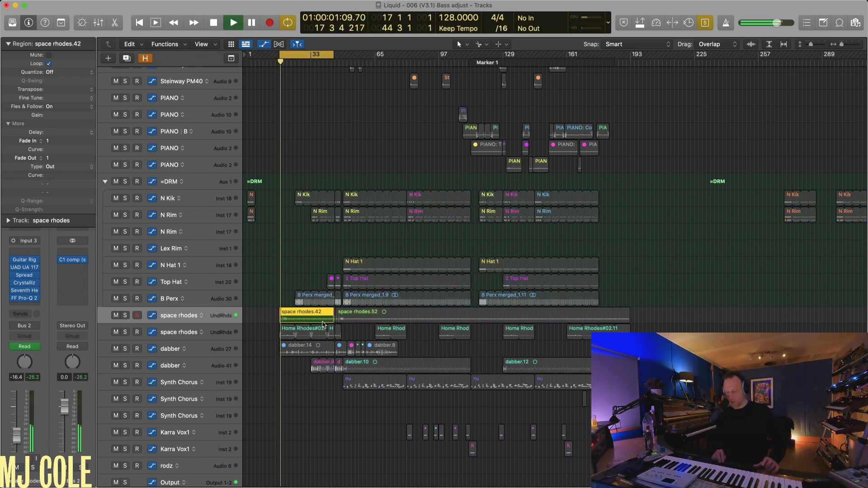
Hide the track automation to show the soloed space rhodes.42 waveform on its own.
key(z)
key(a)
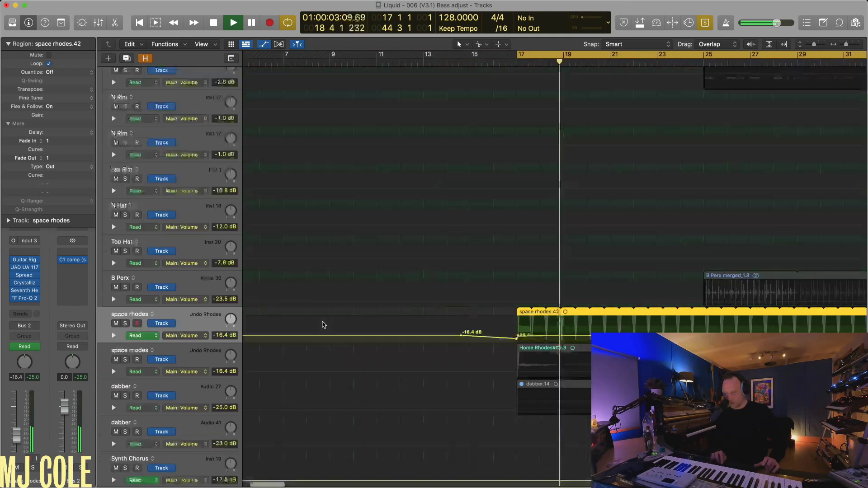
key(z)
key(a)
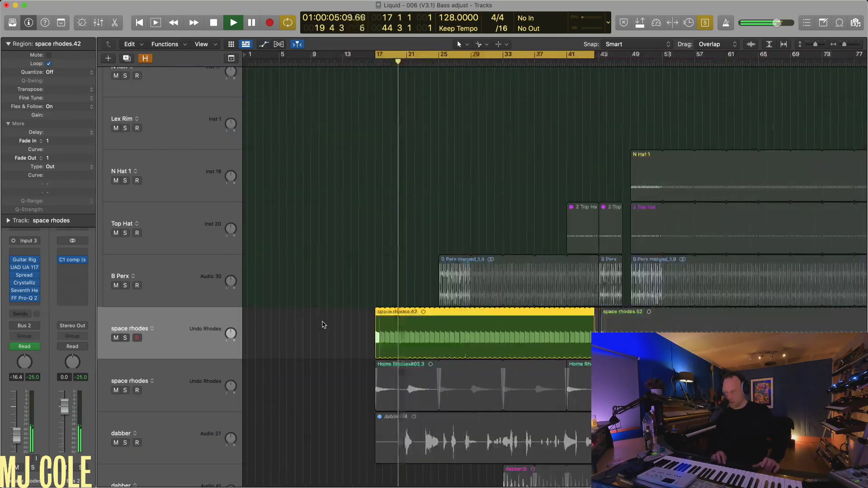
key(z)
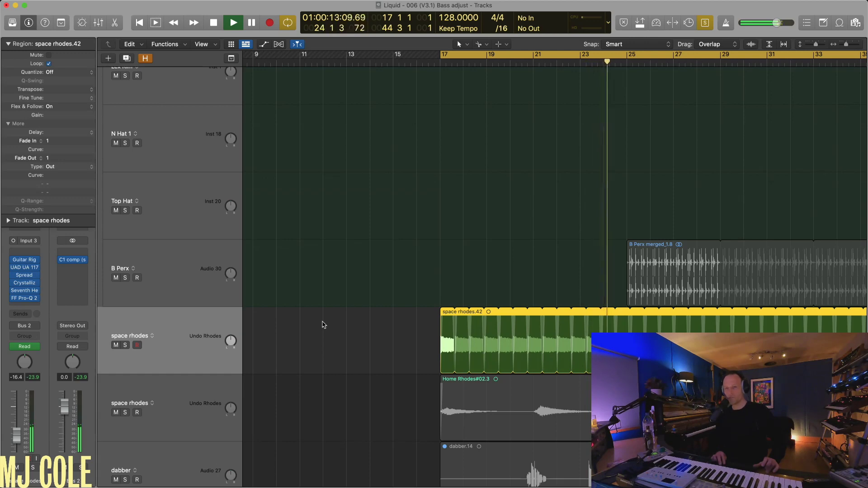
Listen to the soloed space rhodes.42 region and examine its short looped waveform from bar 17 to 44.
key(super+Left)
key(super+Up)
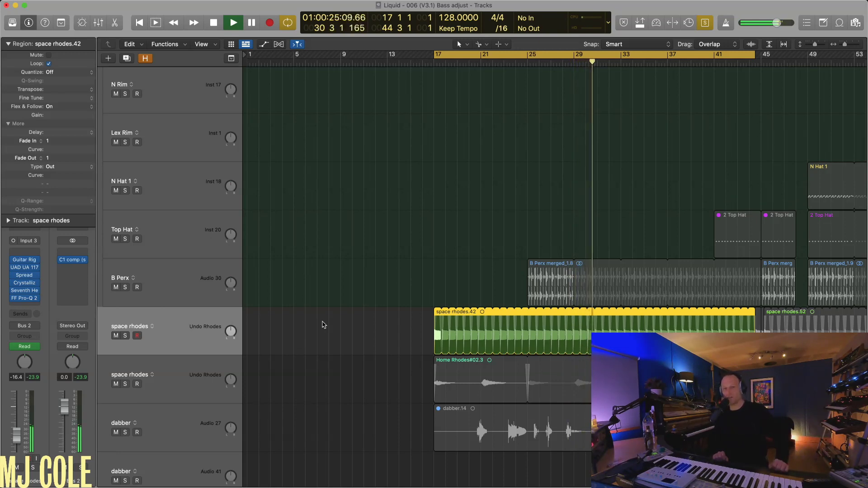
key(super+Left)
key(super+Left)
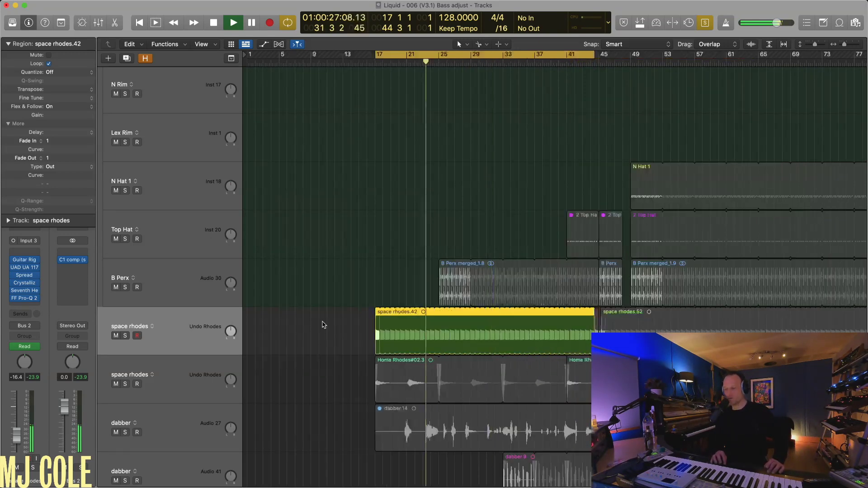
key(super+Right)
key(super+Right)
key(super+Right)
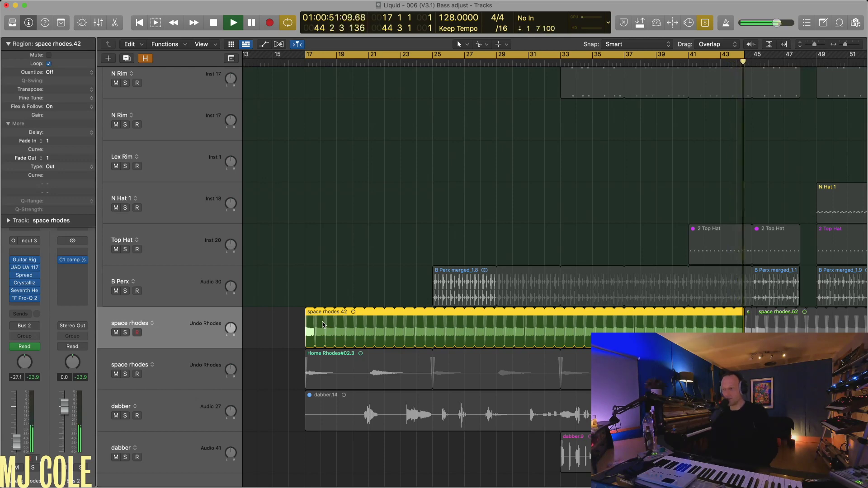
scroll(324, 325, down, 5)
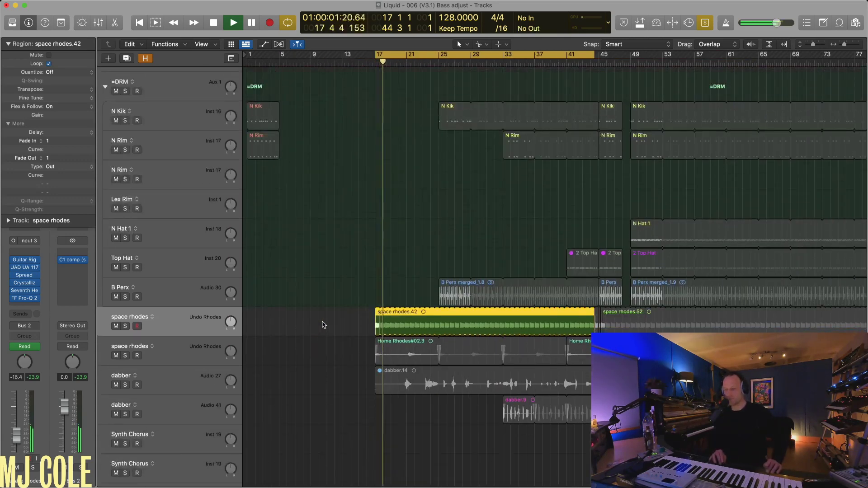
scroll(324, 324, up, 5)
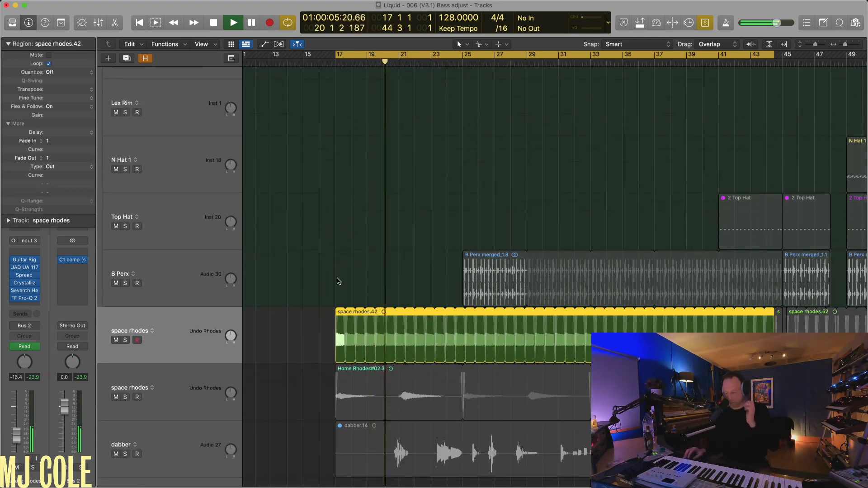
click(332, 321)
click(340, 318)
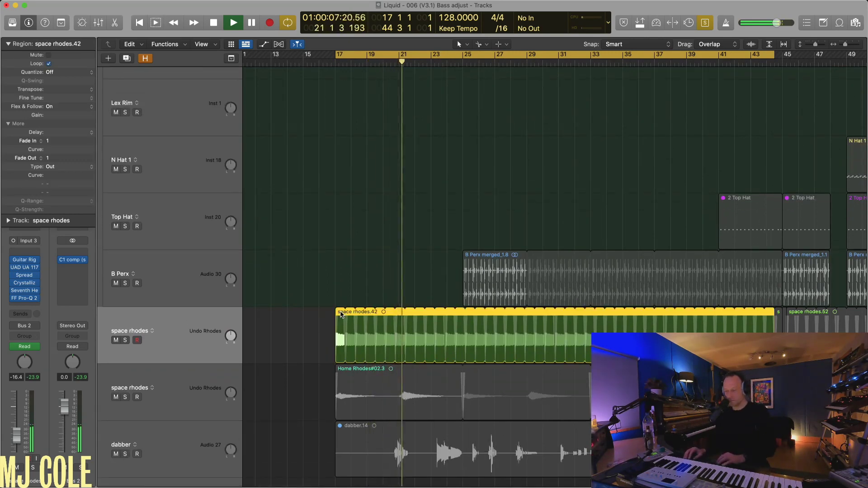
Stop playback, copy the space rhodes.42 region to about bar 211 on the same track, and turn off the copy's looping.
scroll(343, 312, down, 5)
scroll(343, 312, down, 6)
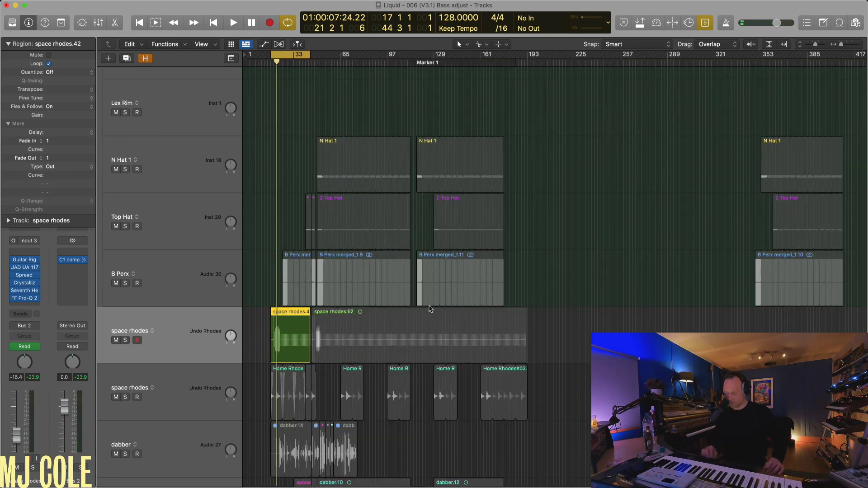
scroll(407, 307, down, 3)
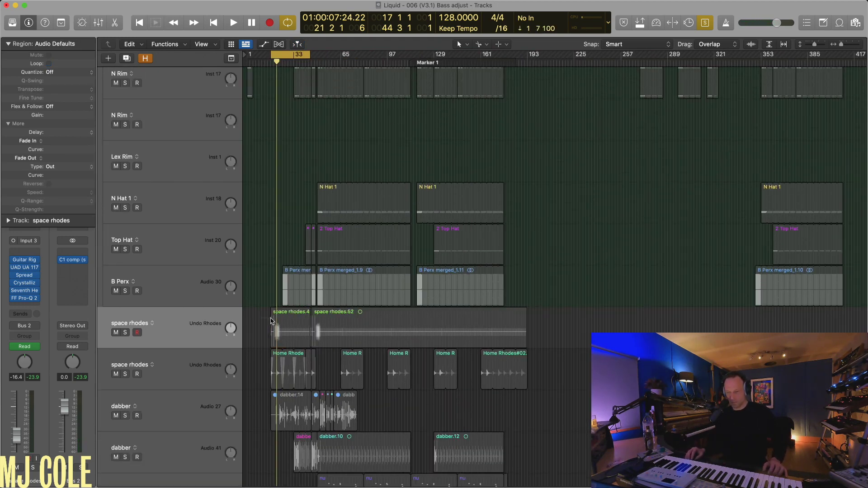
drag(271, 313, 555, 329)
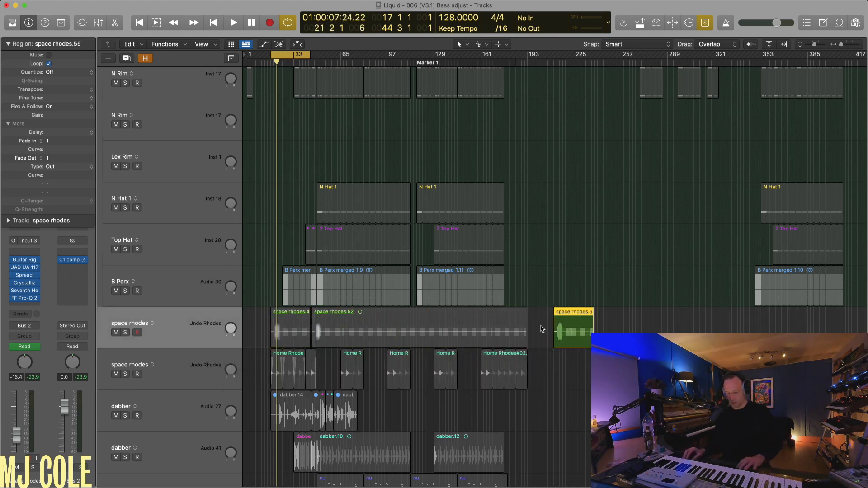
key(l)
Extend the end of the copied space rhodes region to about bar 228 to uncover more of the original recording.
key(super+Right)
key(super+Right)
key(super+Right)
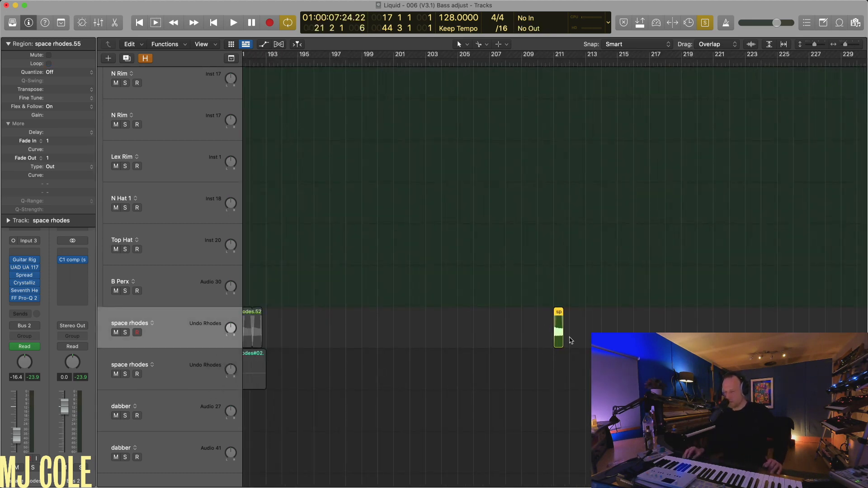
drag(562, 344, 835, 345)
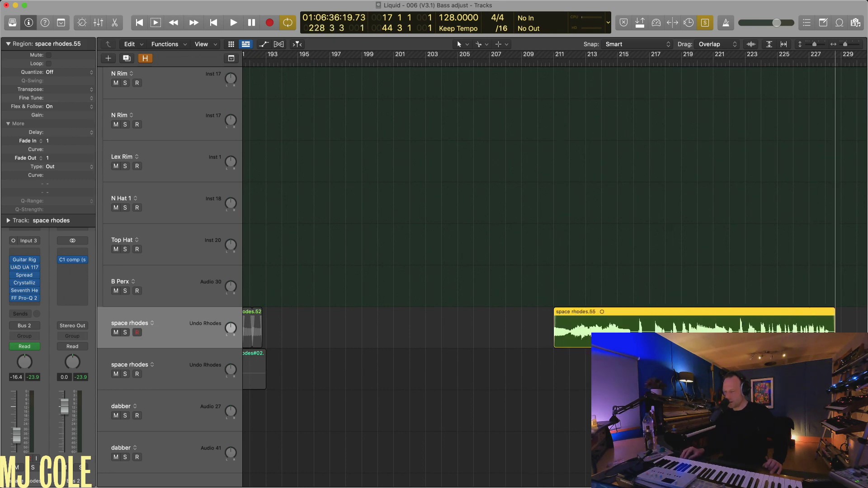
Set the cycle range to the extended space rhodes copy, then play it while examining its waveform.
key(u)
key(space)
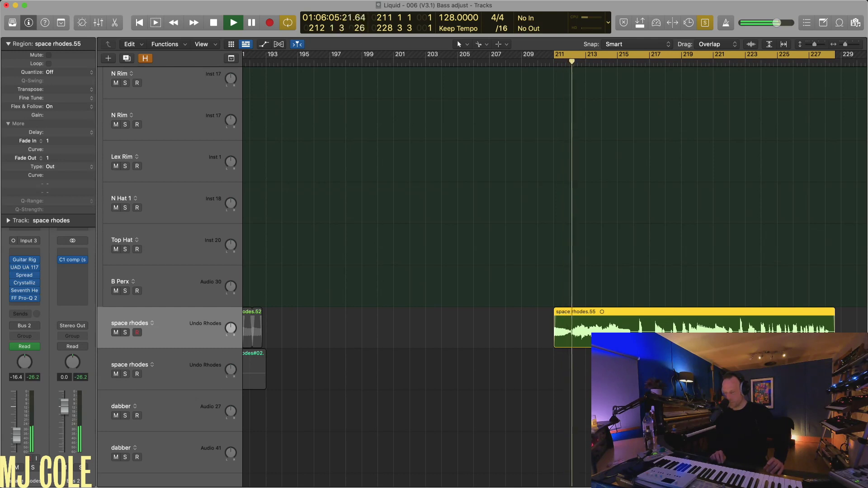
key(super+Down)
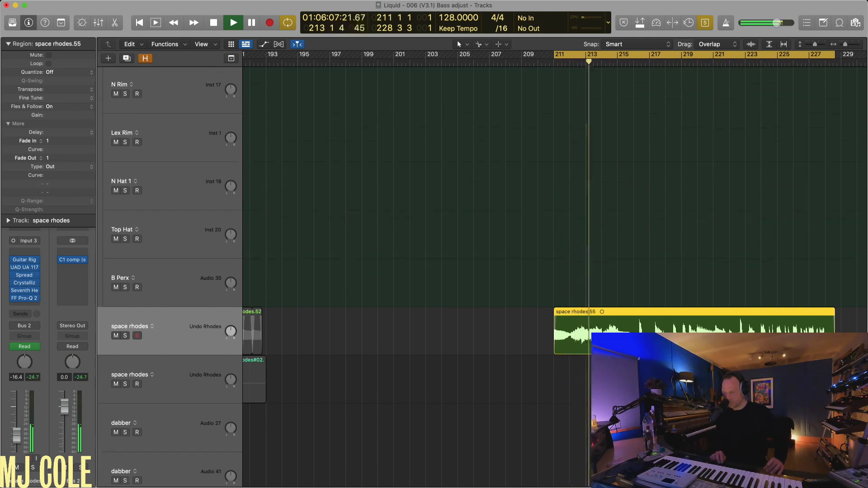
key(super+Left)
key(super+Down)
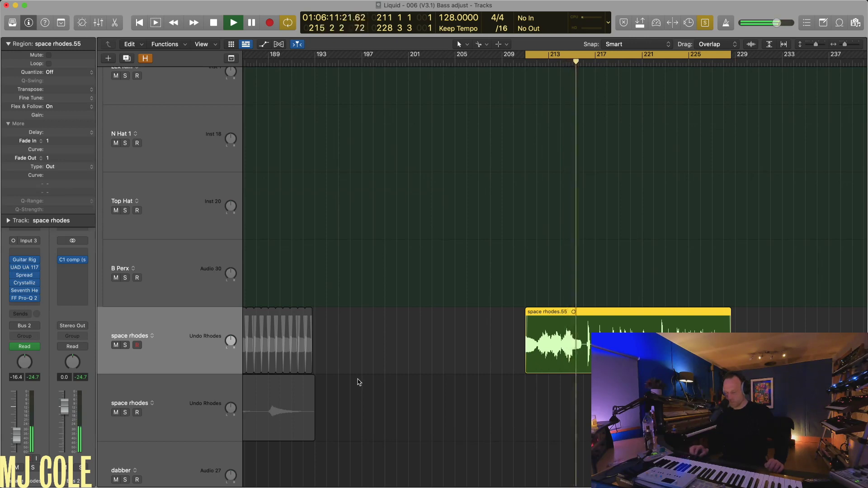
key(super+Right)
key(super+Right)
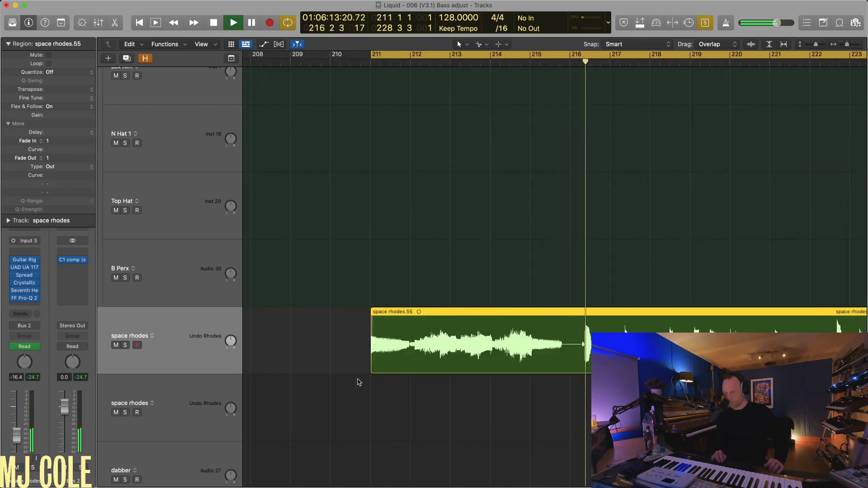
key(super+Up)
key(super+Left)
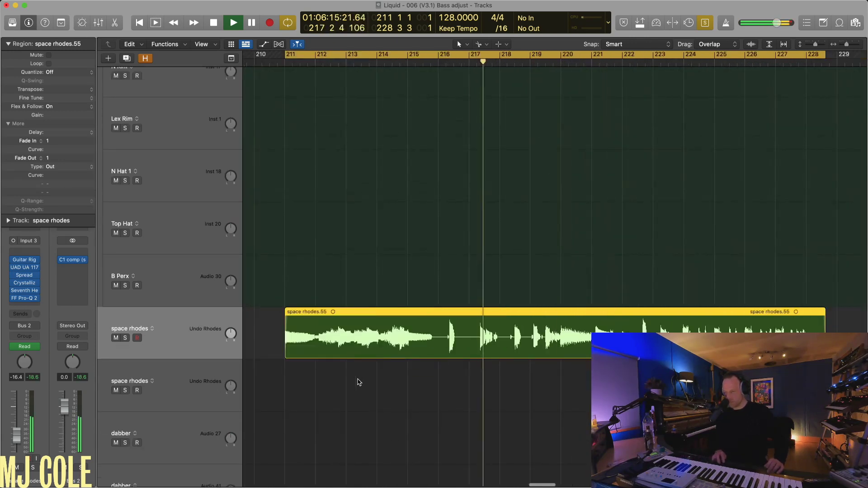
key(super+Right)
key(super+Left)
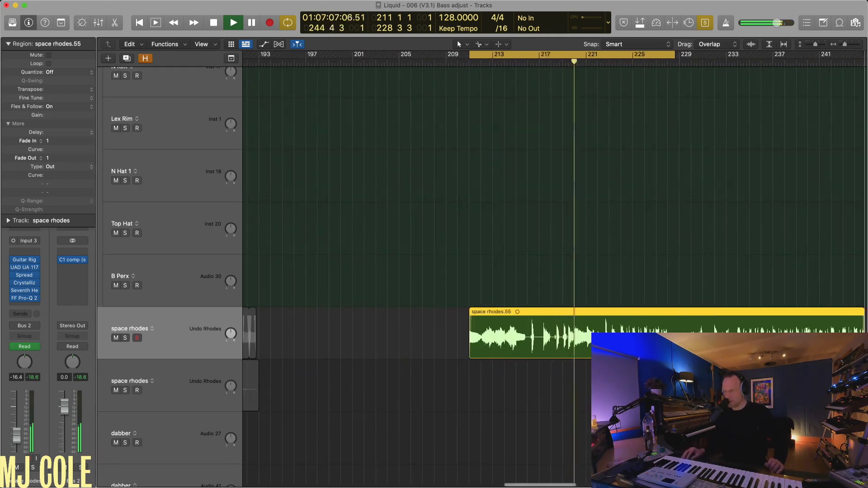
Bypass all six insert effects on the space rhodes channel and listen to the extended recording dry.
scroll(555, 226, right, 5)
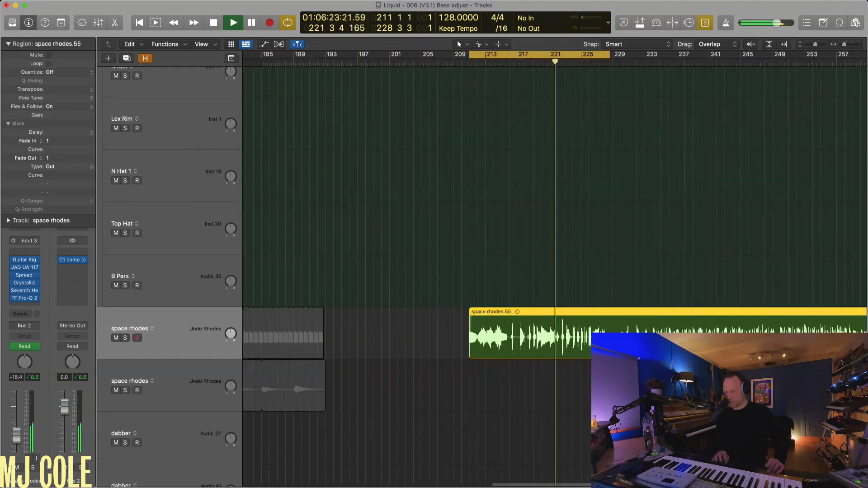
scroll(538, 374, right, 5)
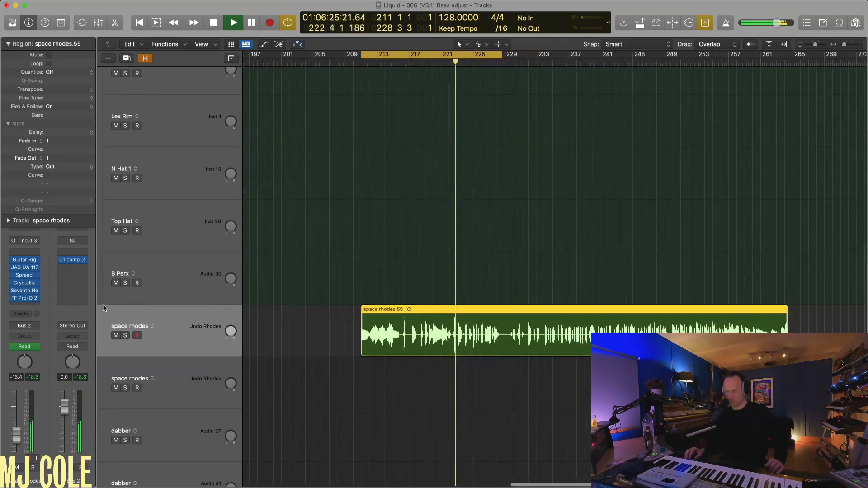
drag(12, 261, 13, 295)
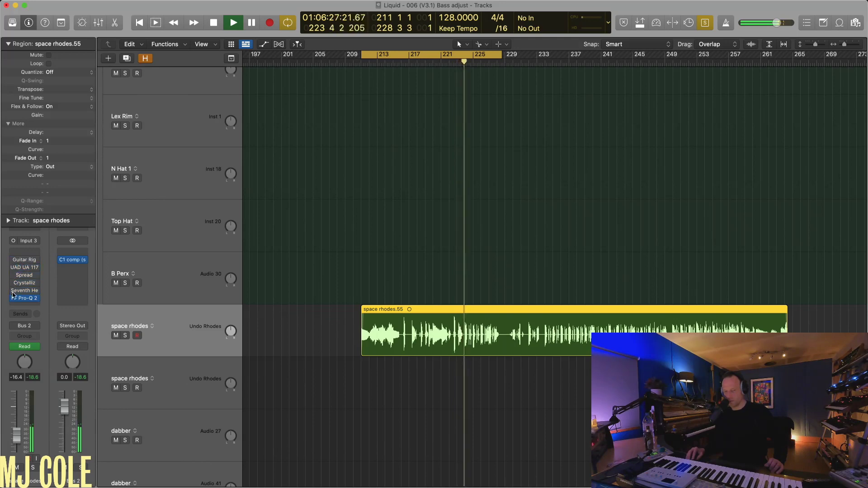
click(13, 297)
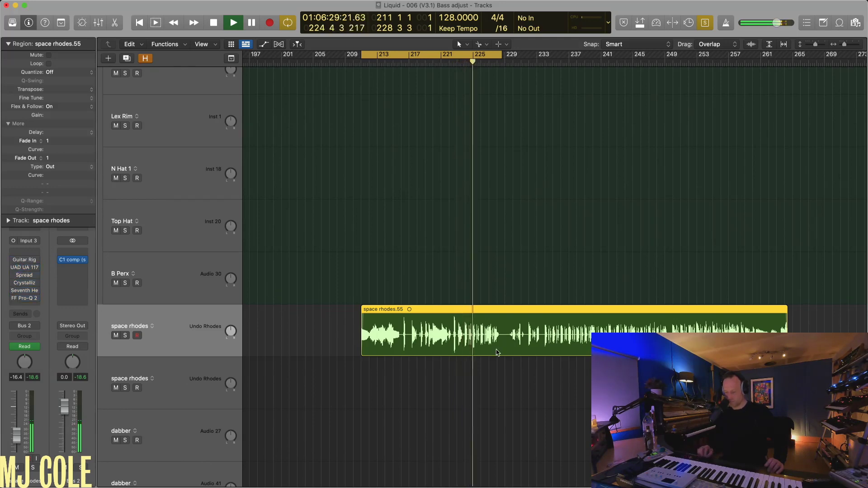
scroll(497, 353, up, 4)
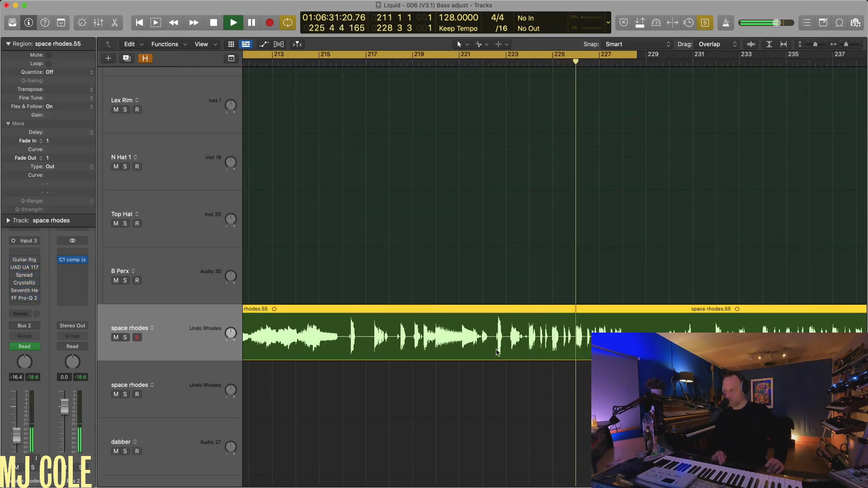
Extend the end of the space rhodes.55 region to about bar 280 to uncover more of the recording.
scroll(497, 353, down, 4)
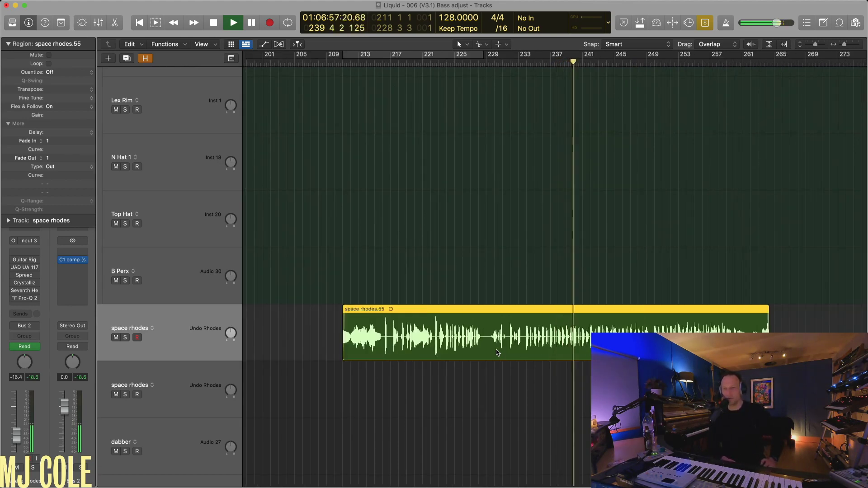
key(super+Down)
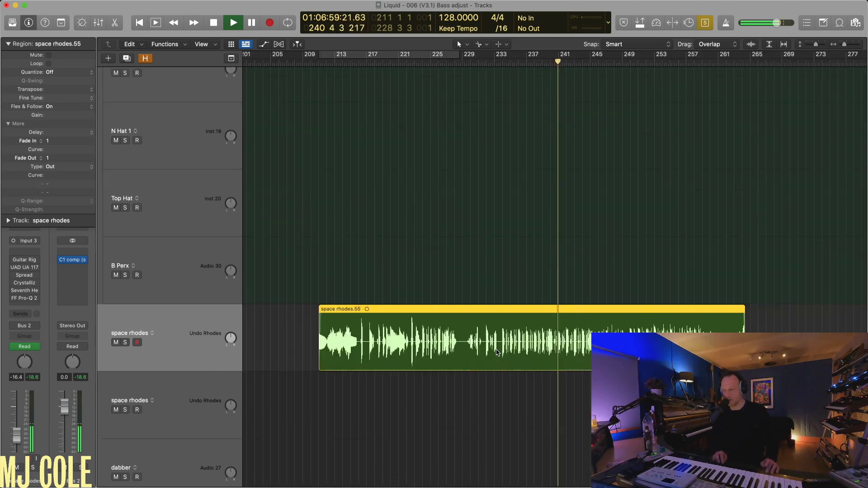
key(super+Left)
key(super+Down)
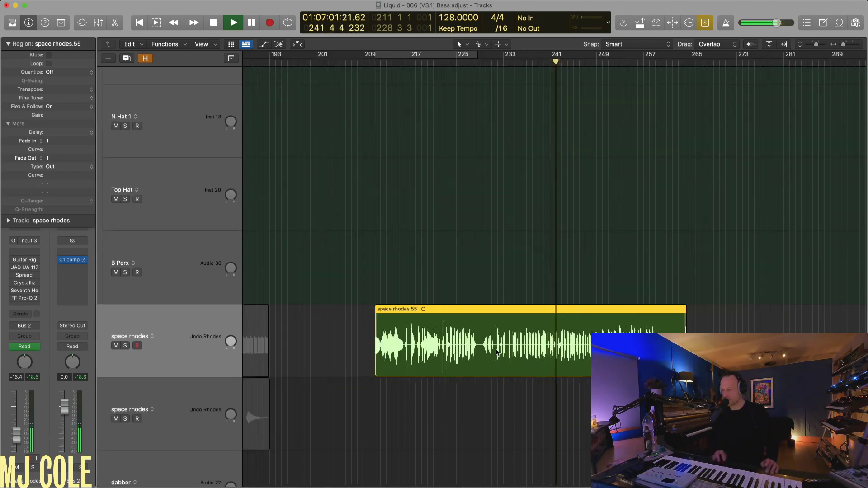
drag(685, 361, 785, 362)
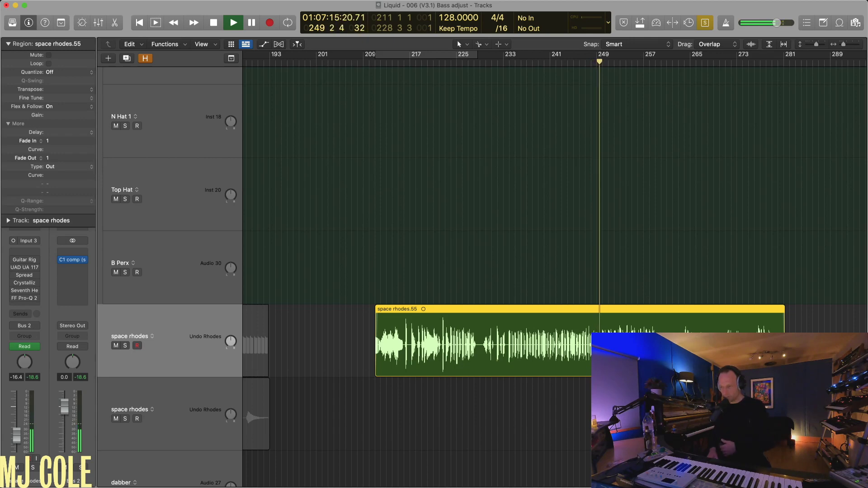
Turn off solo mode and select the original looped space rhodes.42 region near the start of the arrangement.
key(super+Right)
key(super+Left)
key(super+Left)
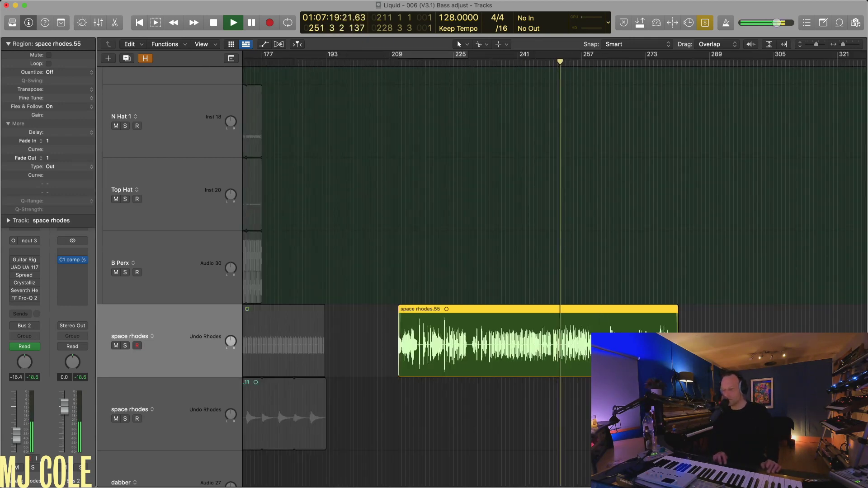
key(super+Left)
key(super+Left)
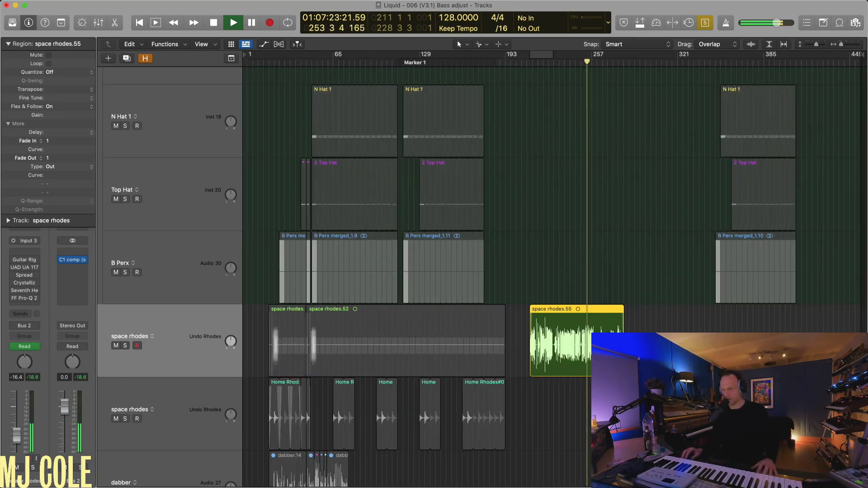
key(ctrl+s)
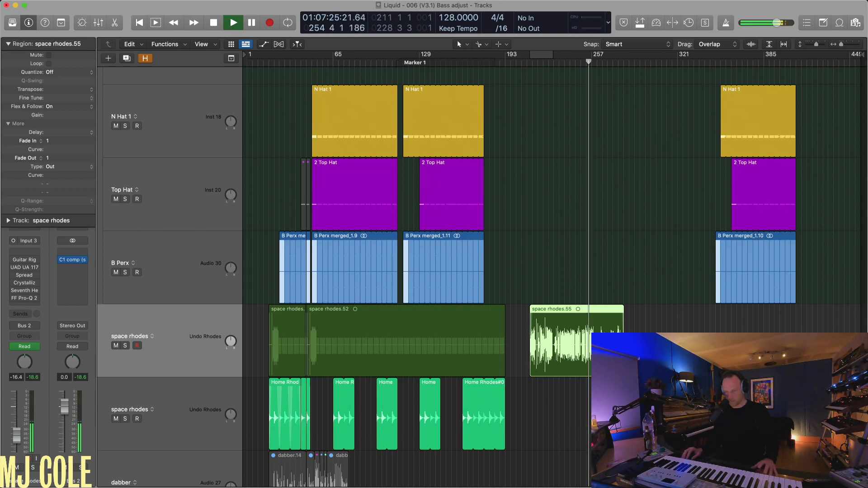
click(271, 322)
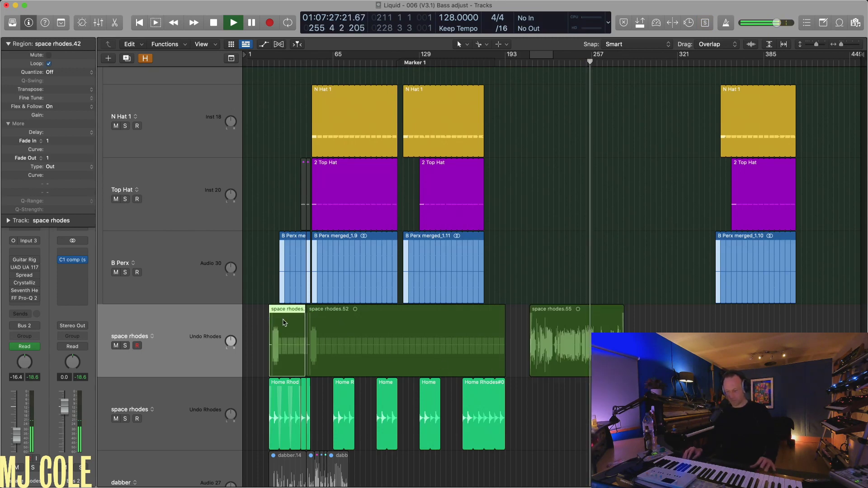
Set the cycle range to the space rhodes.42 region, solo it and play it from bar 17.
key(super+u)
key(space)
key(space)
key(ctrl+s)
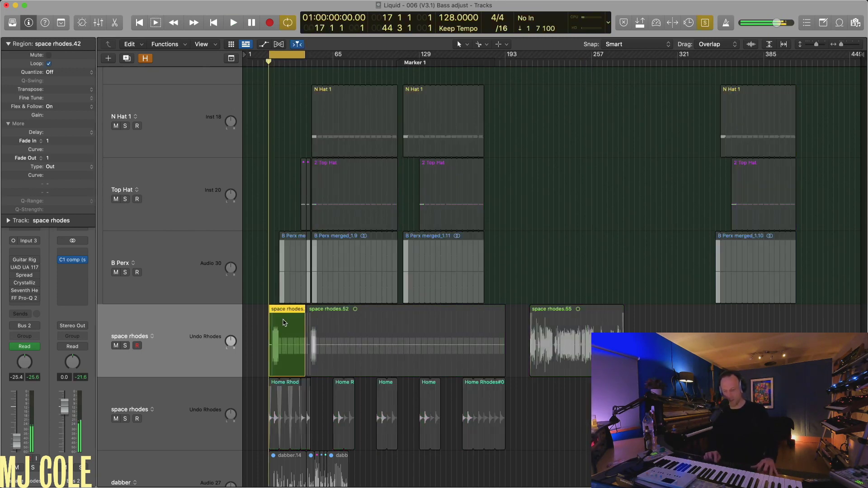
key(space)
key(z)
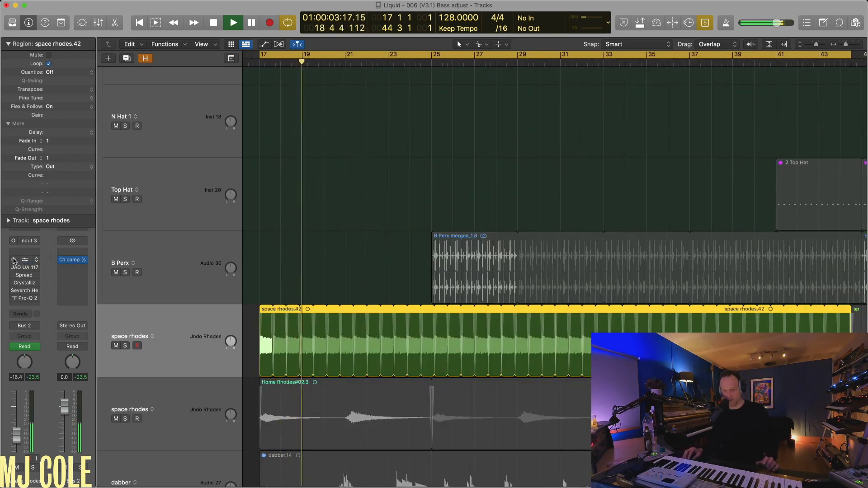
Re-enable all the insert effects on the space rhodes channel while the looped region plays.
mouse_move(15, 260)
mouse_down()
mouse_move(12, 296)
mouse_move(14, 272)
mouse_up()
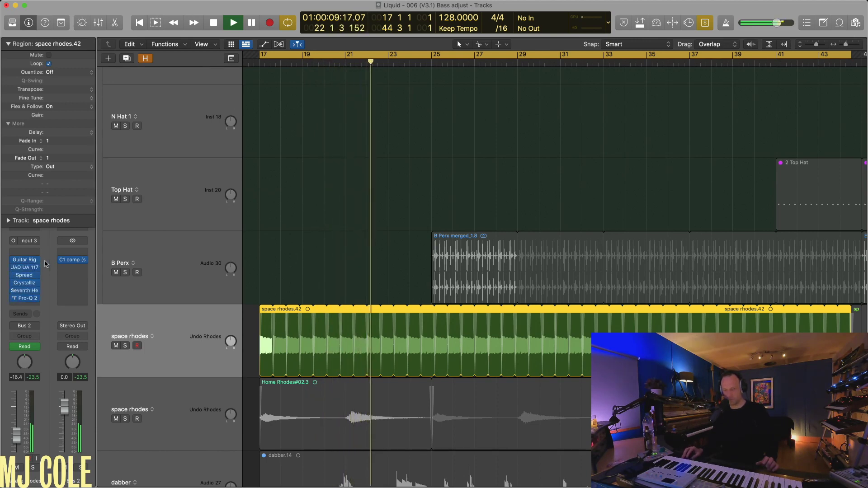
key(super+Right)
key(super+Left)
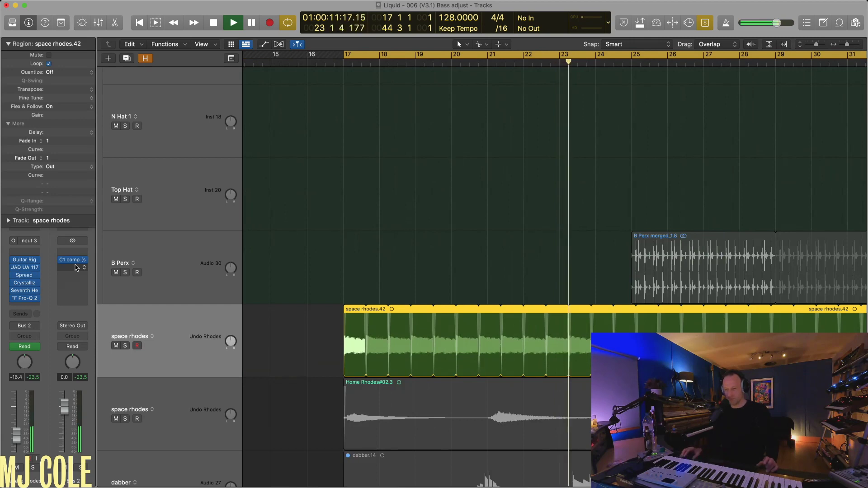
Bypass the space rhodes inserts again, keeping only Guitar Rig active, and open its editor beside the channel strip.
drag(12, 267, 13, 299)
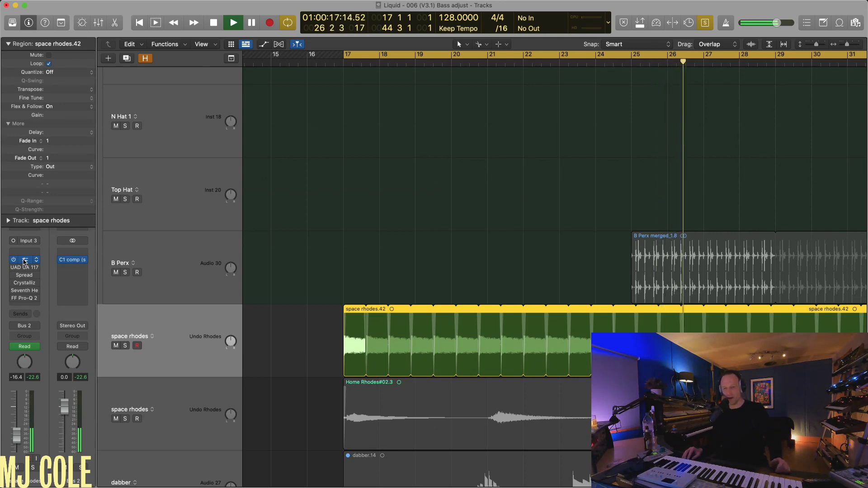
click(25, 260)
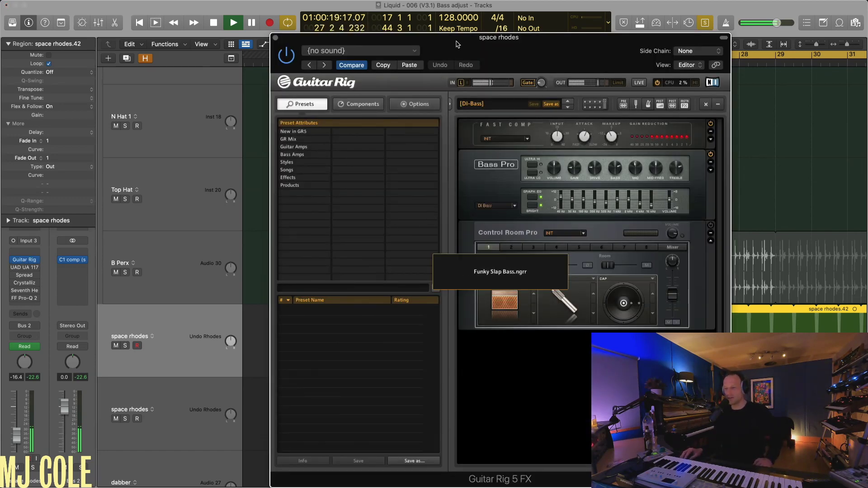
drag(456, 43, 411, 44)
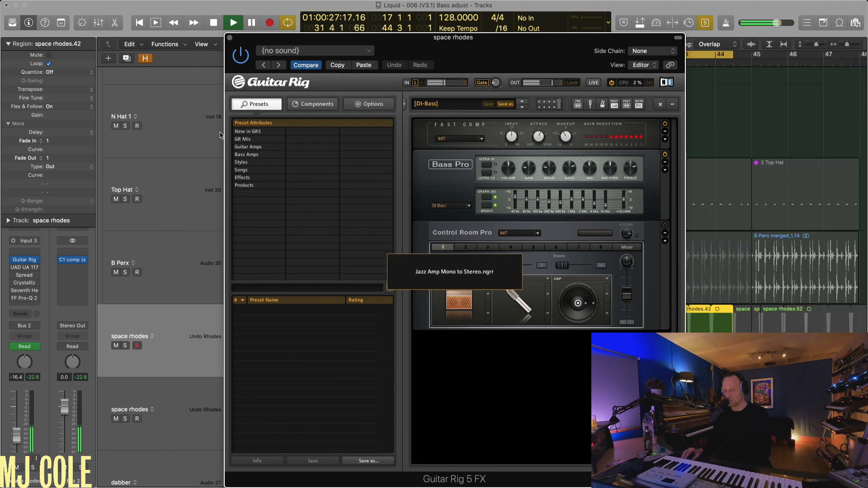
Switch the UAD UA 1176LN, Stereo Spread and Crystallizer inserts back on one by one, opening each editor to show its settings.
click(14, 268)
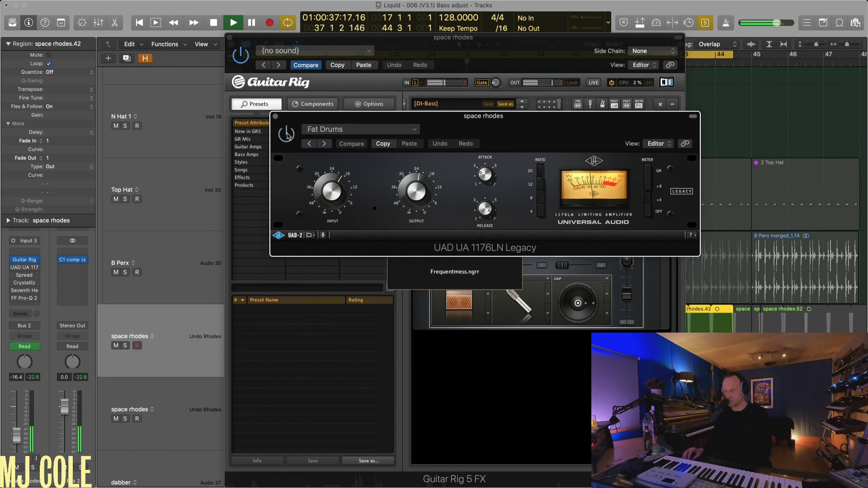
click(14, 277)
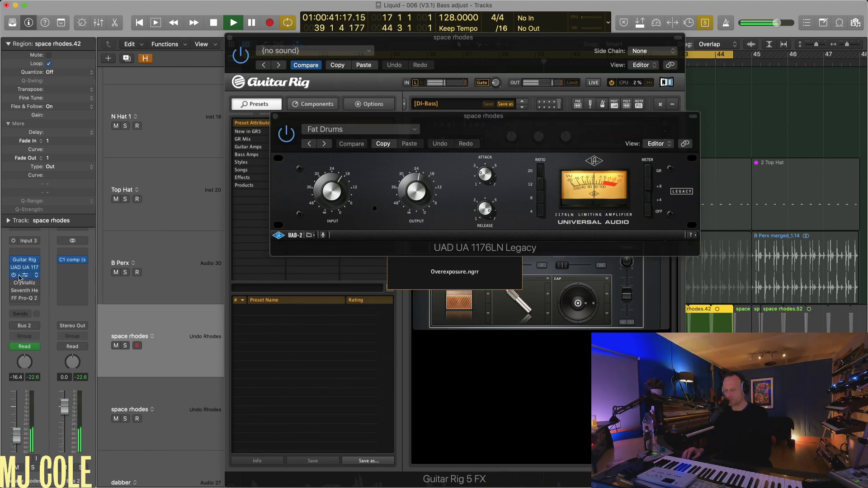
click(25, 276)
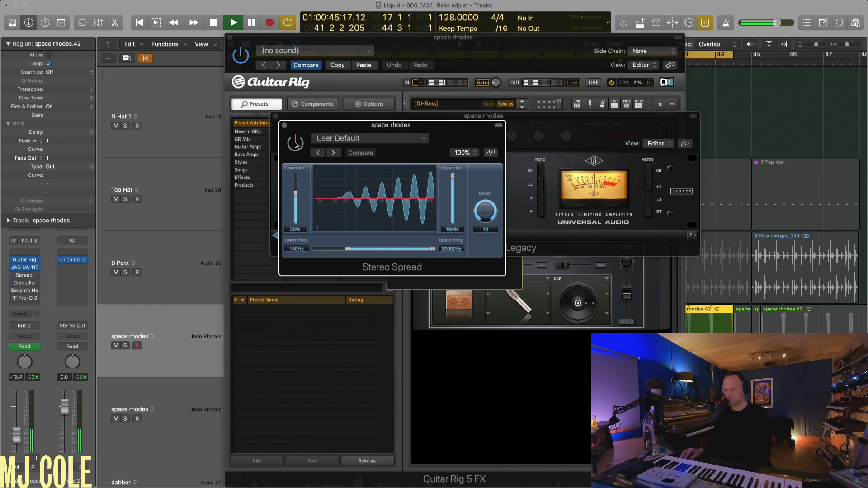
click(25, 283)
click(25, 283)
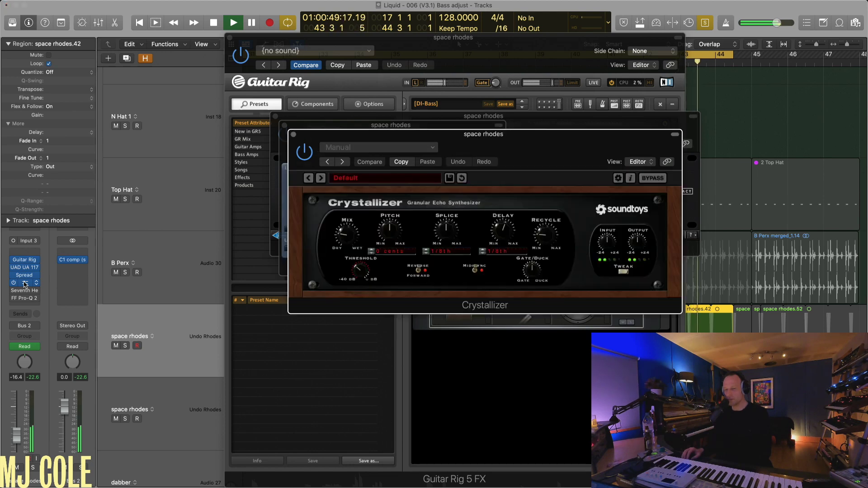
drag(446, 149, 371, 125)
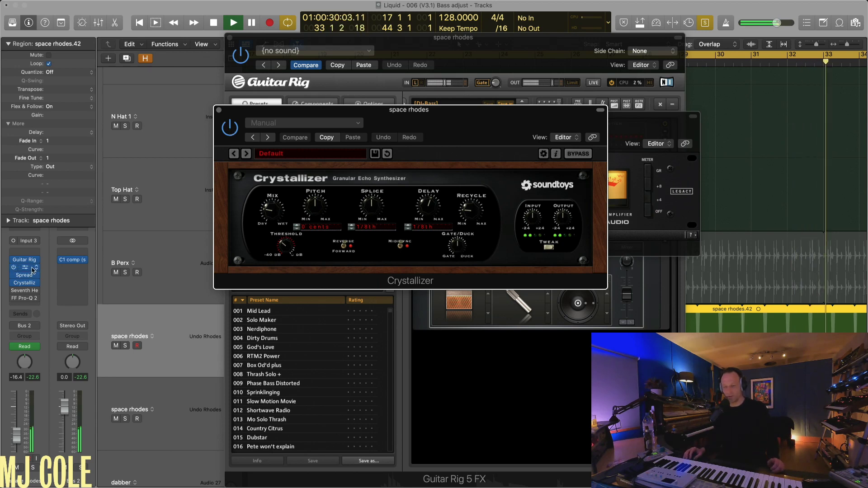
Switch the Seventh Heaven reverb and FF Pro-Q 2 equaliser back on and open their editors.
mouse_move(22, 292)
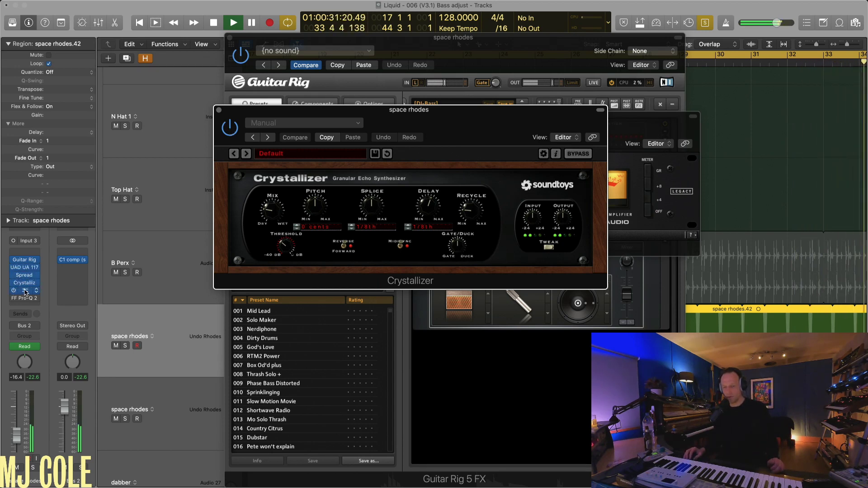
click(22, 292)
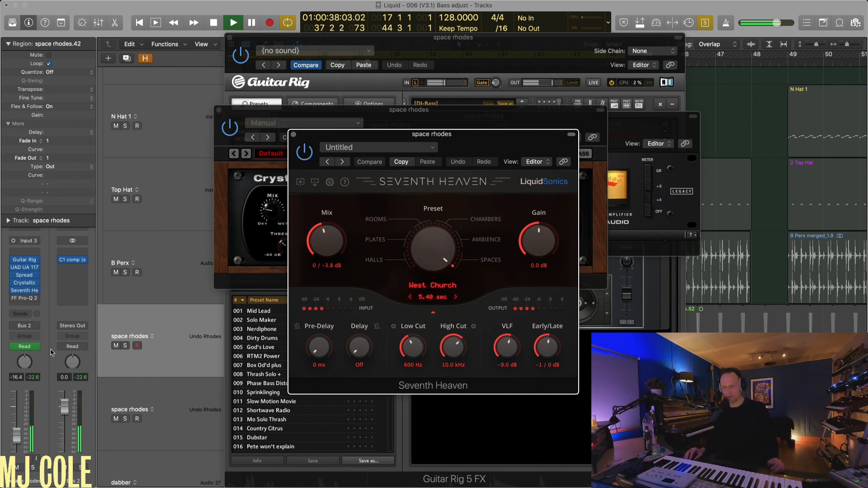
click(25, 302)
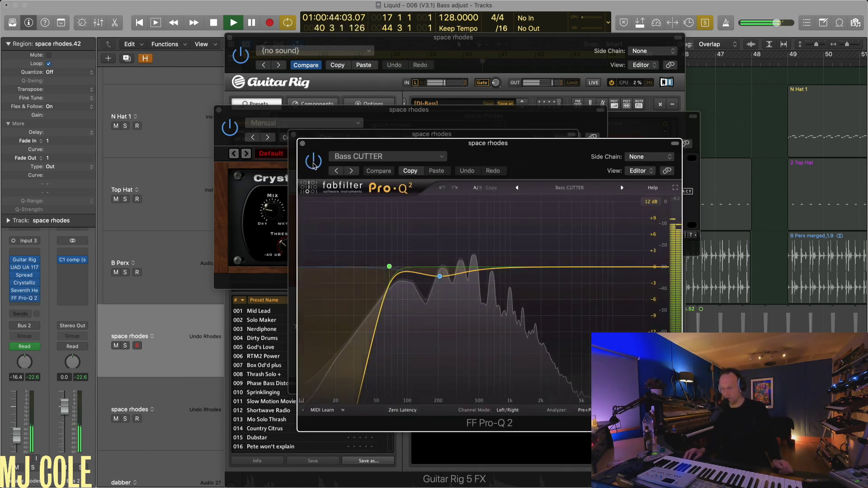
Close all the open plug-in editors of the space rhodes channel.
click(303, 144)
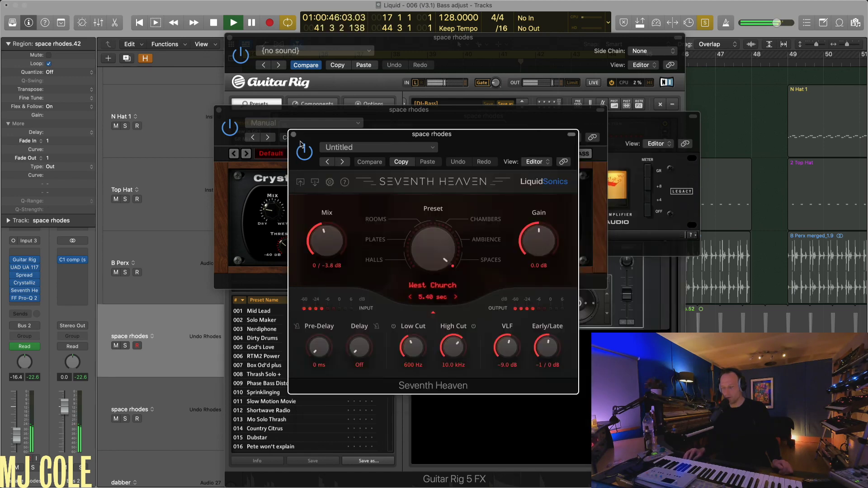
click(294, 136)
click(218, 110)
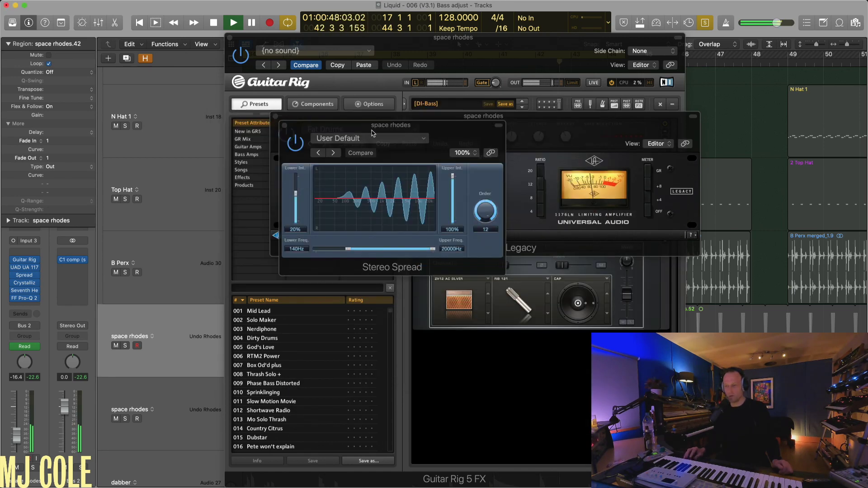
click(284, 126)
click(276, 116)
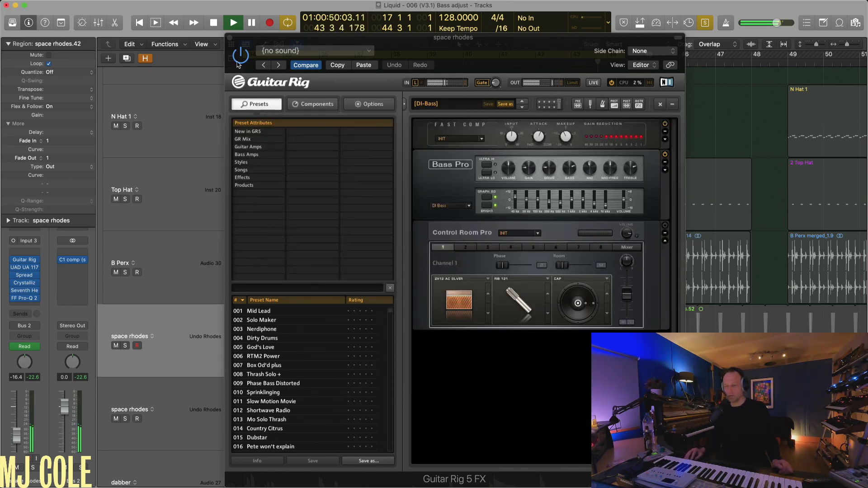
click(230, 39)
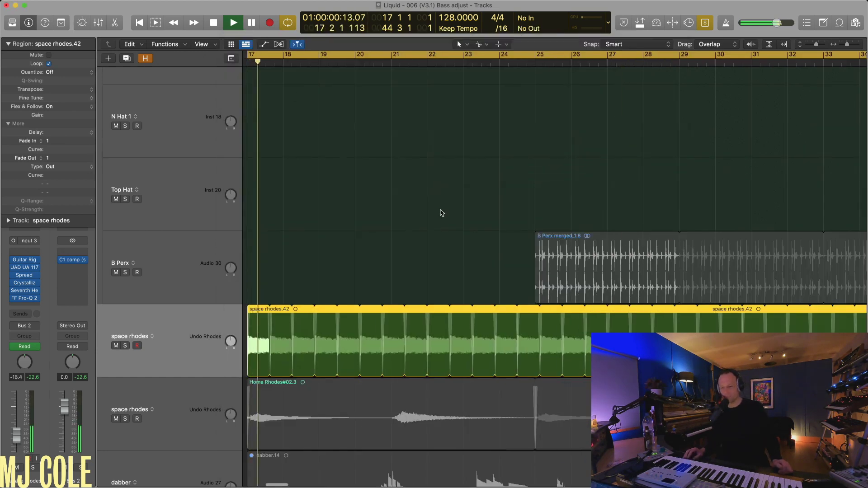
Reframe the arrangement to show the whole looped space rhodes.42 region together with the tracks beneath it.
key(super+Left)
key(super+Up)
key(super+Up)
key(super+Up)
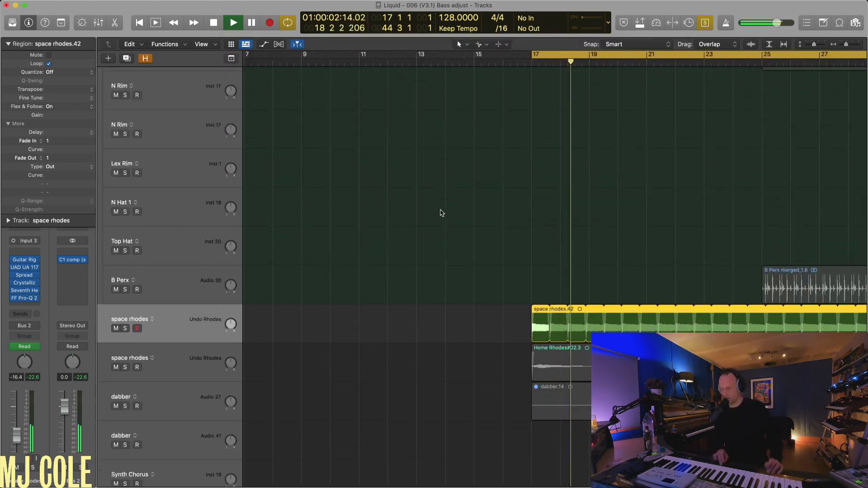
key(super+Down)
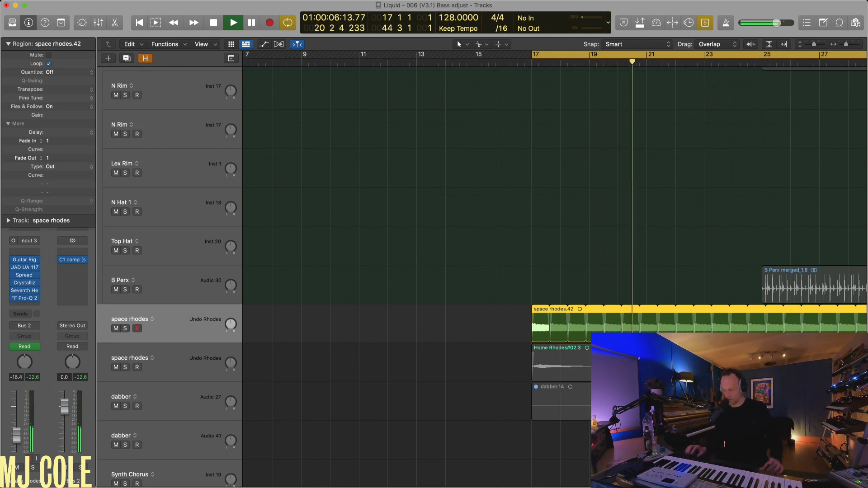
key(z)
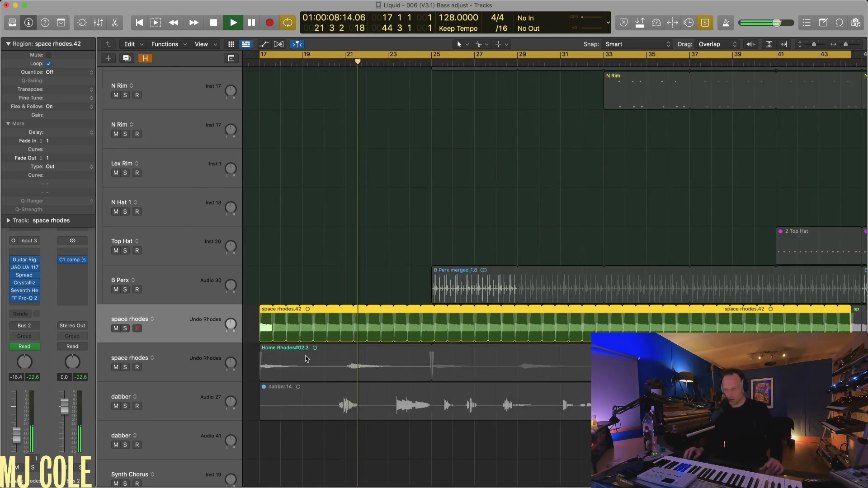
Cycle playback over the soloed Home Rhodes#02.3 region and inspect its channel's Guitar Rig insert, closing the editor when done.
click(306, 358)
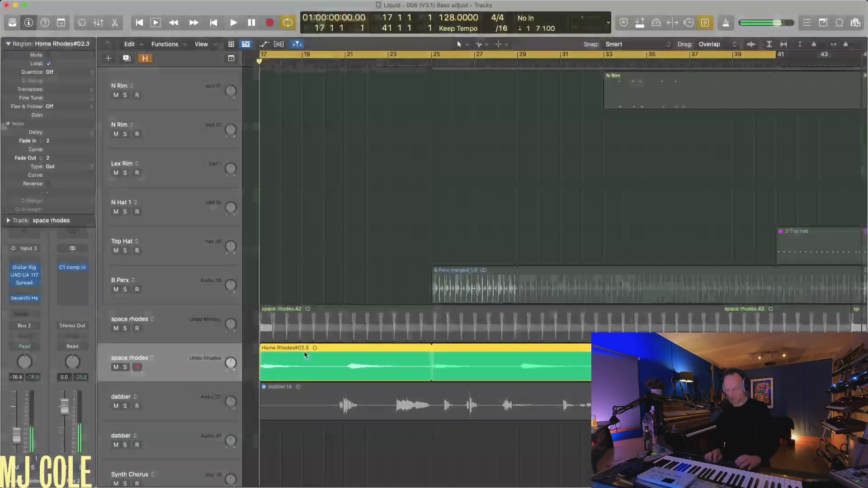
key(space)
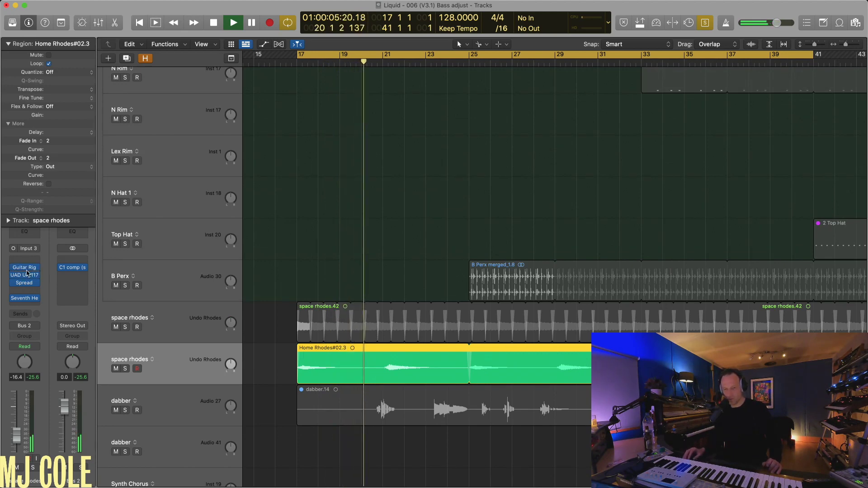
mouse_move(25, 270)
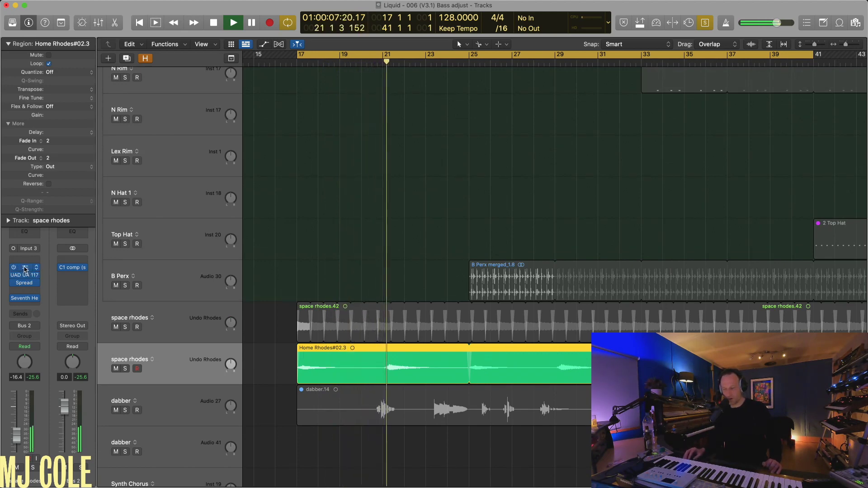
click(26, 270)
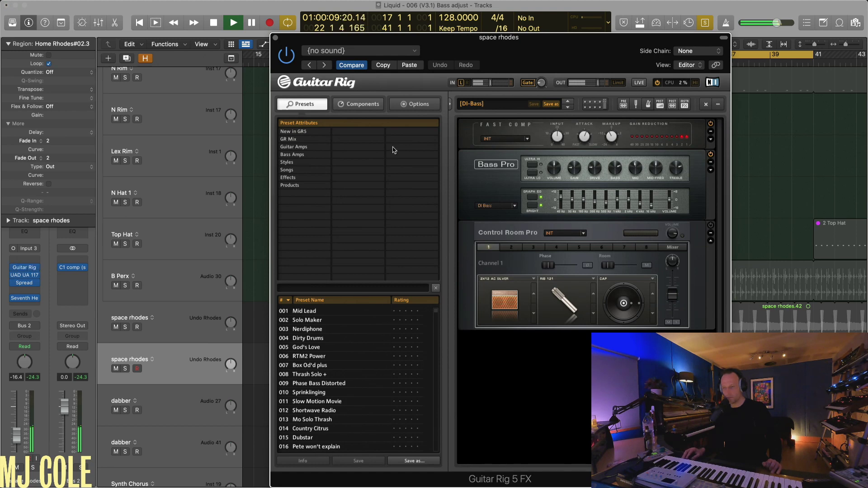
drag(414, 39, 406, 39)
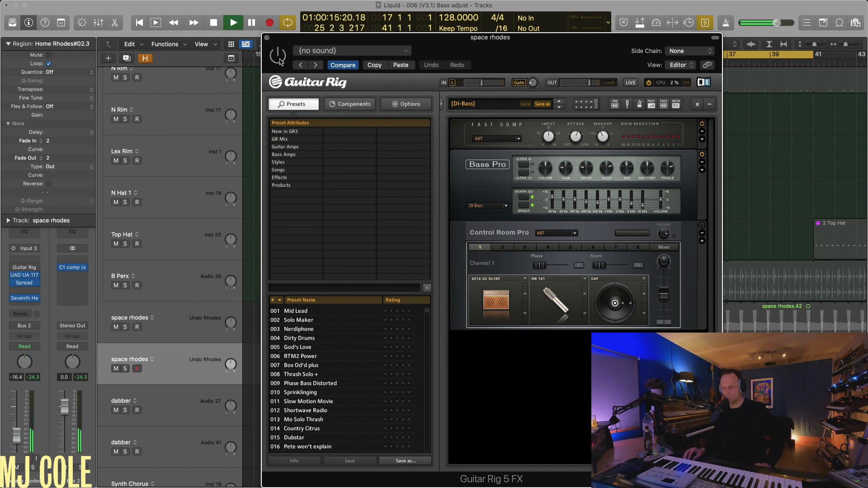
click(267, 39)
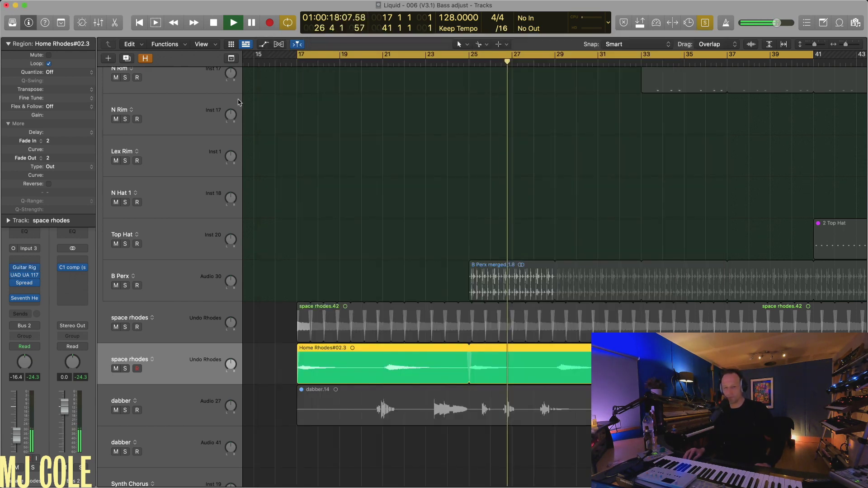
Check the Stereo Spread and Seventh Heaven settings on the Home Rhodes channel, closing each editor after viewing.
click(25, 284)
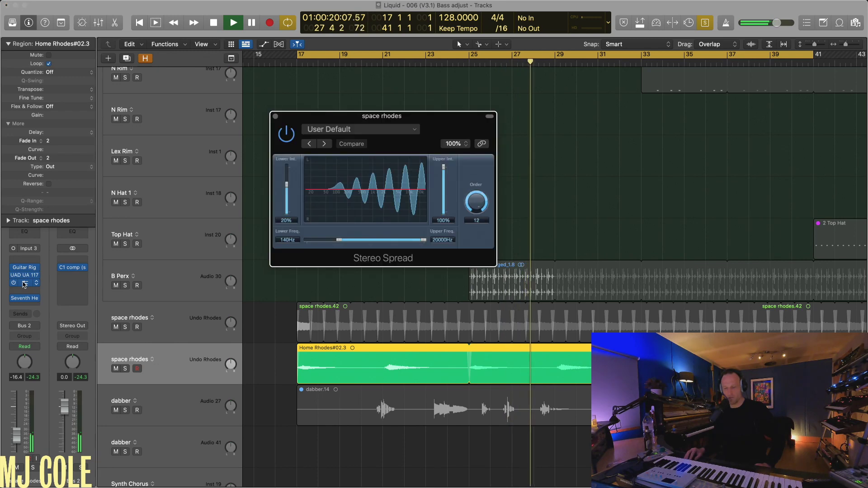
click(276, 117)
click(29, 300)
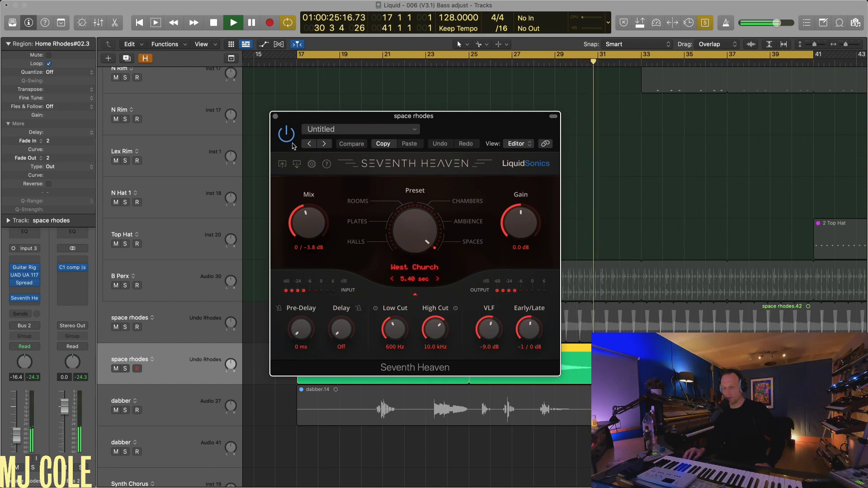
click(276, 116)
Select the space rhodes.42 and Home Rhodes#02.3 regions together, cycle playback over them and reframe the surrounding arrangement.
key(Up)
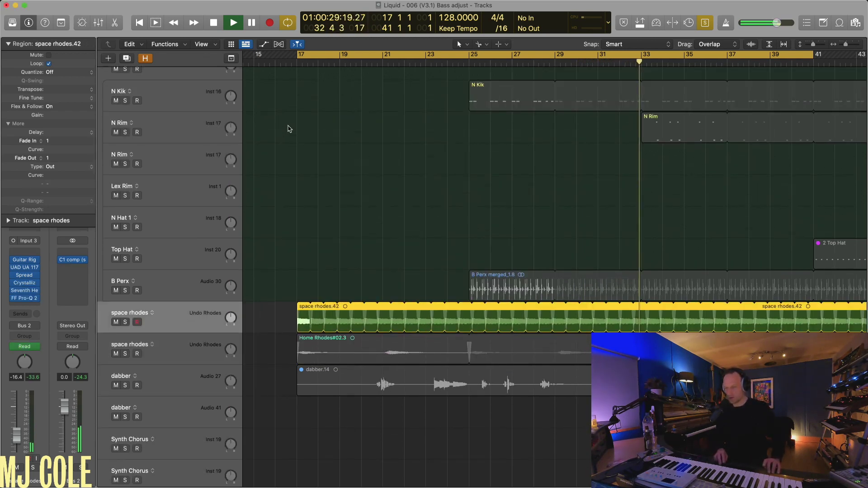
shift+click(362, 343)
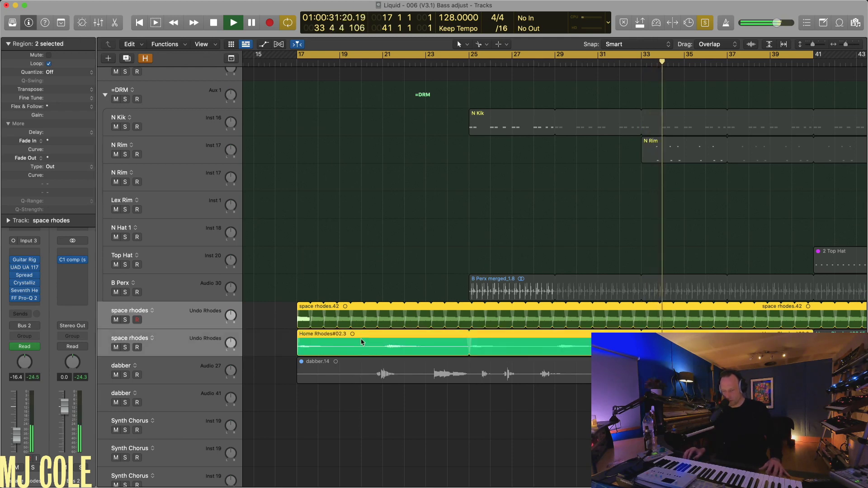
key(u)
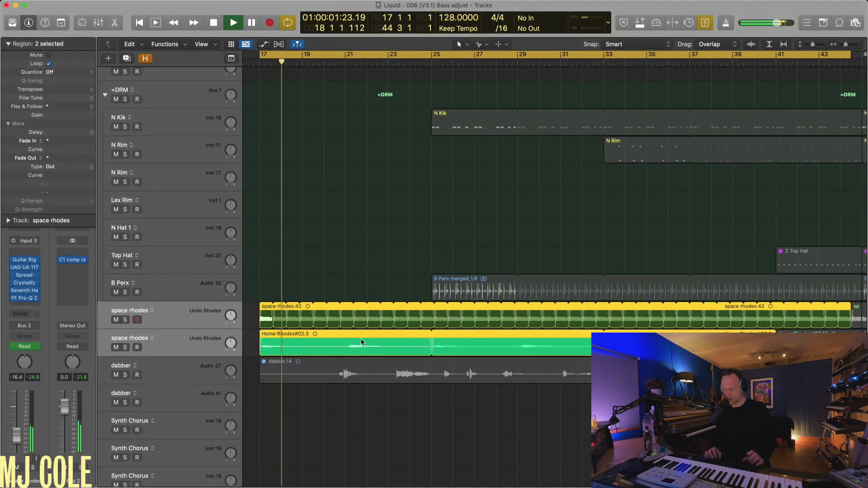
key(z)
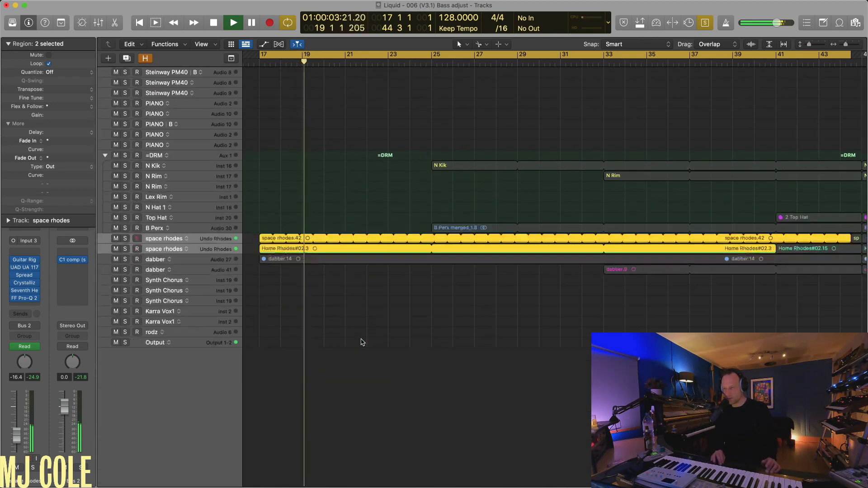
scroll(362, 342, down, 5)
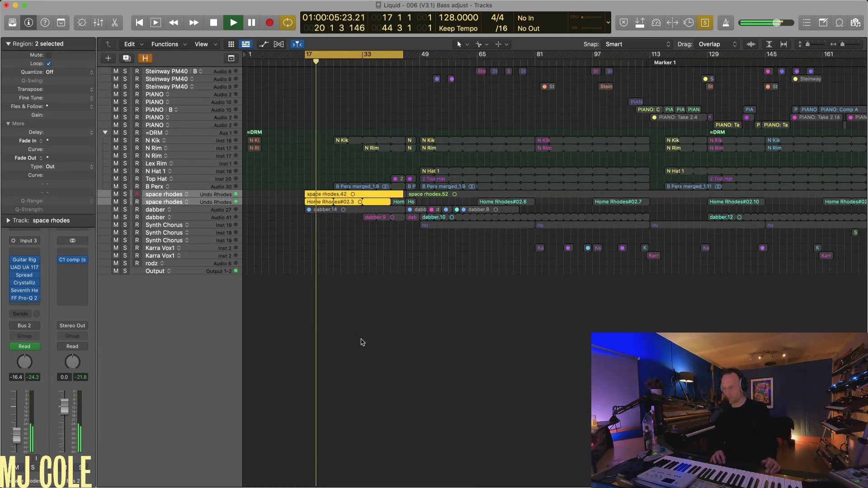
scroll(362, 342, down, 2)
scroll(362, 342, up, 6)
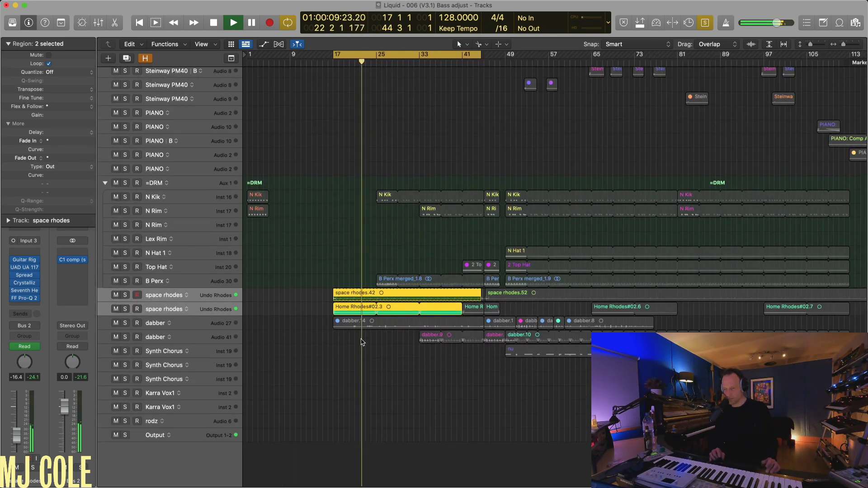
Select the dabber.14 region, restart cycled playback on it alone and enlarge its waveform in the arrangement.
click(392, 326)
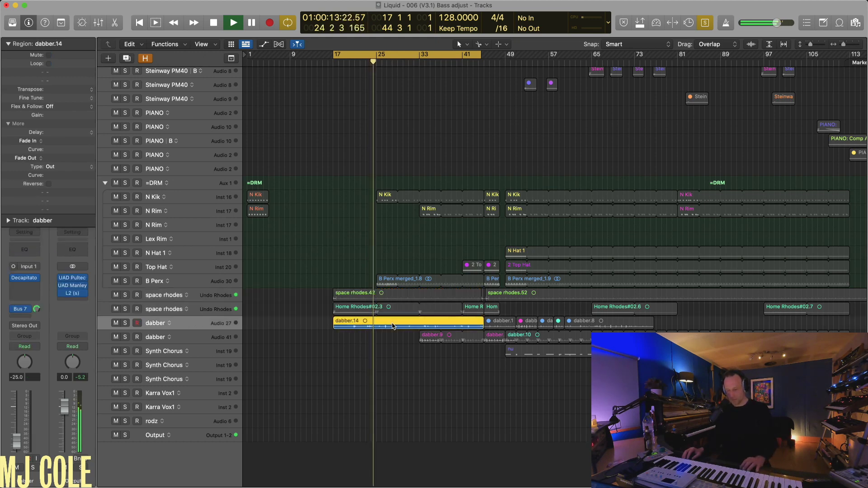
key(space)
key(space)
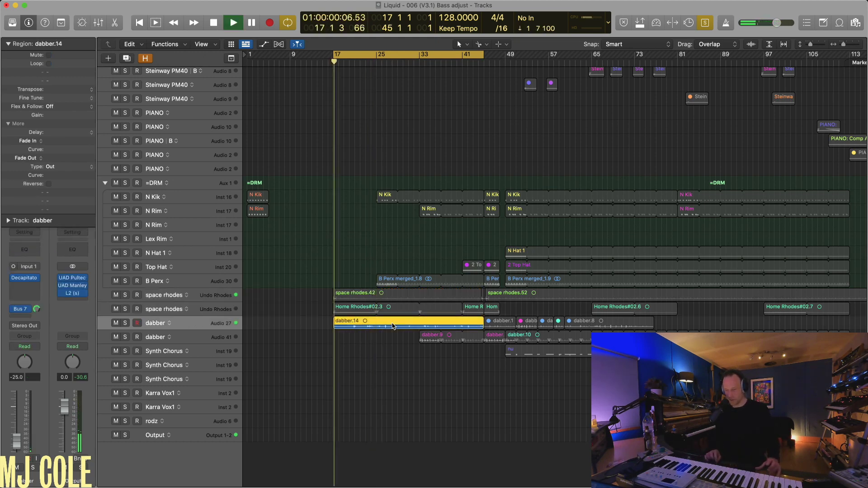
key(super+Right)
key(super+Down)
key(super+Down)
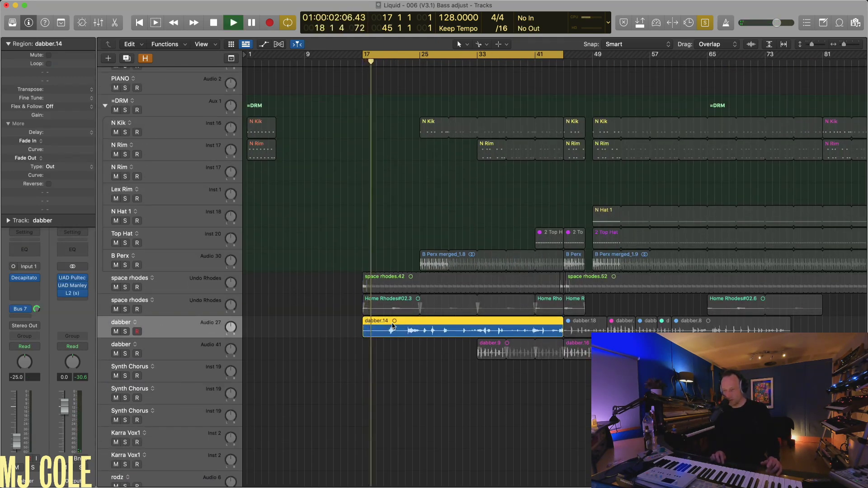
key(super+Down)
key(super+Right)
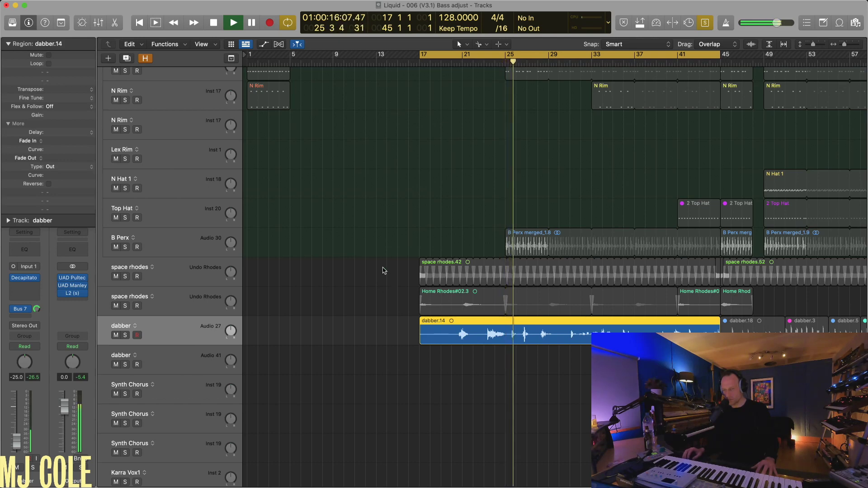
Audition space rhodes.42, Home Rhodes#02.3 and dabber.14 together from about bar 23, and cycle only the two rhodes regions.
drag(402, 226, 472, 349)
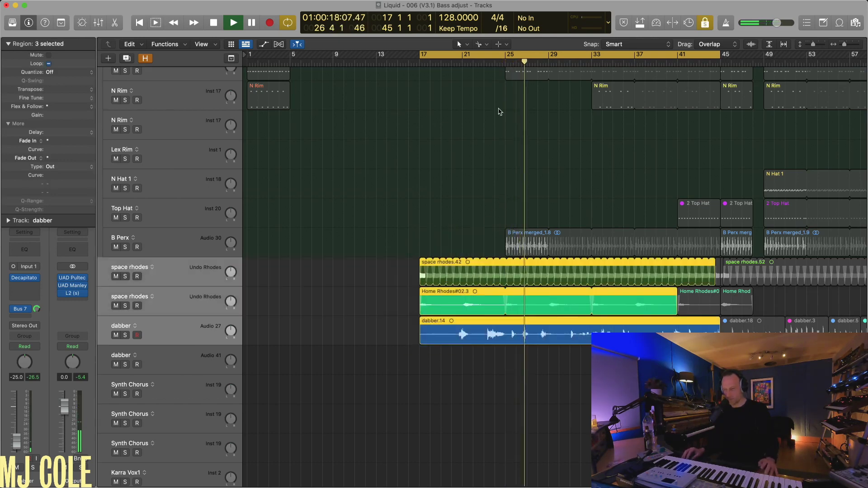
click(485, 63)
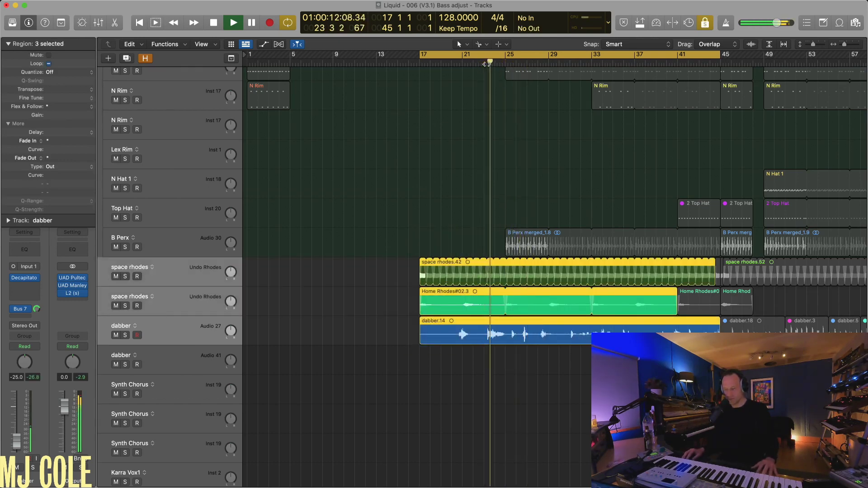
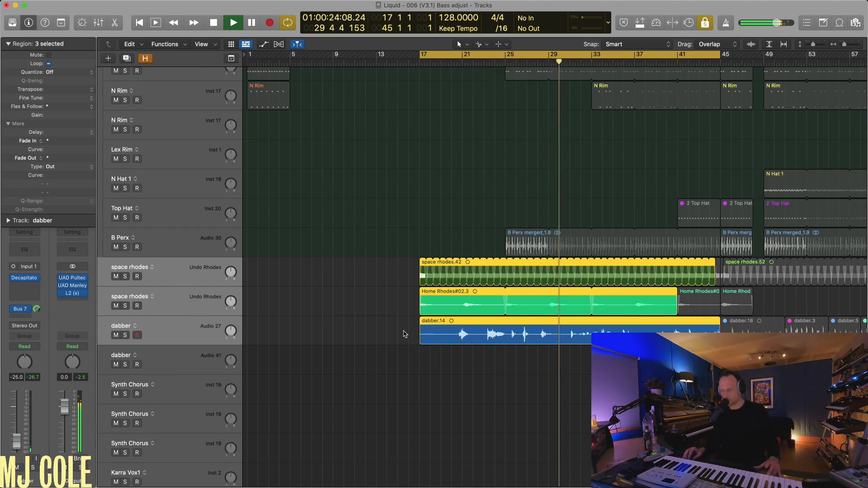
click(404, 335)
click(437, 325)
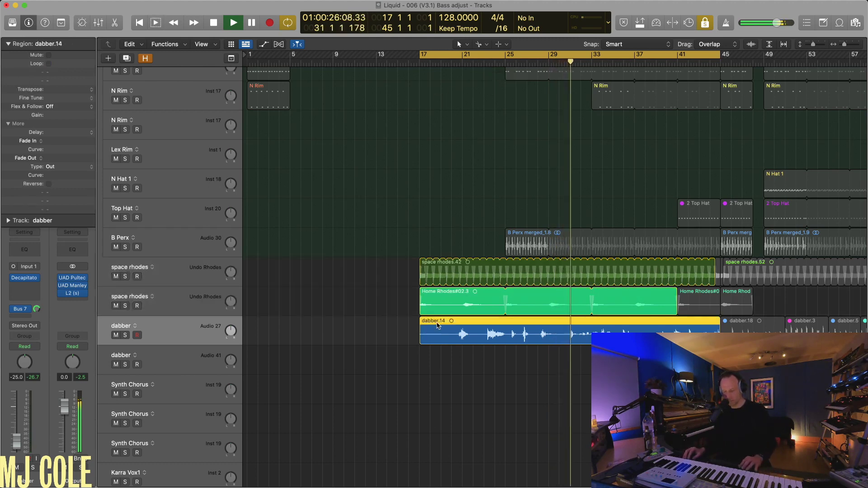
mouse_move(394, 240)
mouse_down()
mouse_move(459, 312)
mouse_move(480, 308)
mouse_up()
key(super+u)
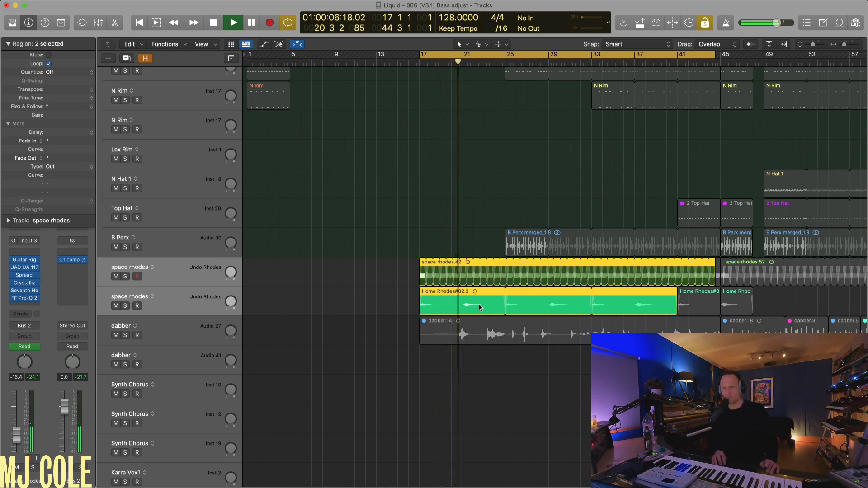
Move the space rhodes.55 region past the end of the song to bar 414, cycle playback over it and enlarge it.
key(super+Left)
key(super+Left)
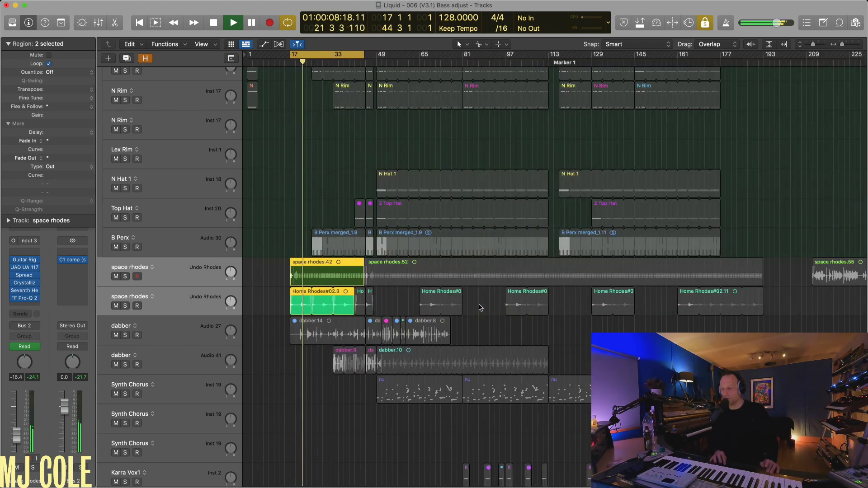
key(super+Left)
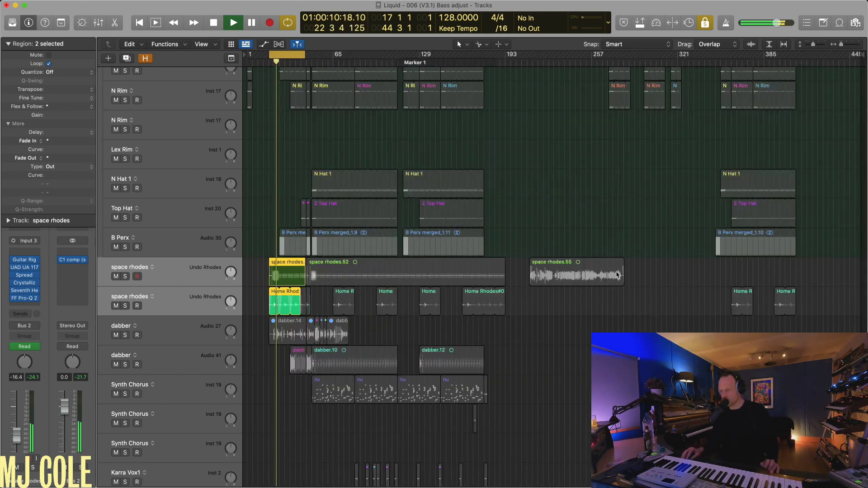
drag(569, 268, 843, 277)
key(super+u)
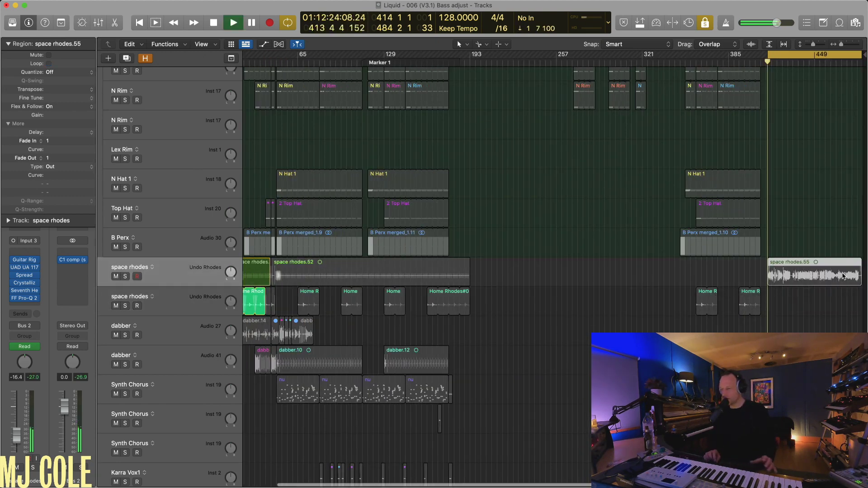
click(809, 266)
key(z)
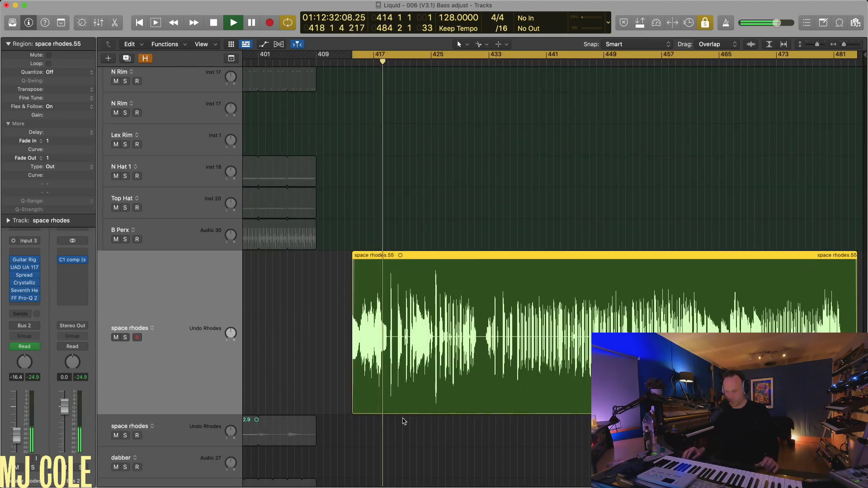
Repeatedly extend the start of space rhodes.55 to expose earlier parts of the recording, moving the region later to make room.
drag(353, 412, 273, 413)
drag(432, 257, 599, 366)
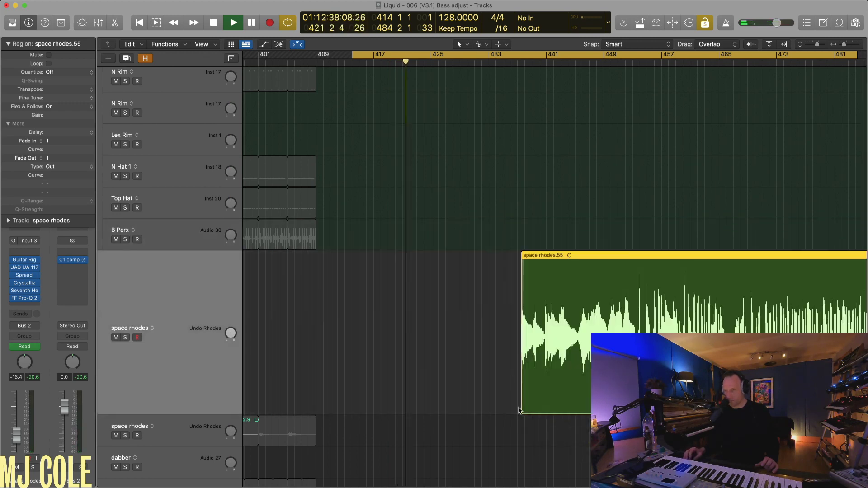
drag(522, 409, 256, 410)
key(super+z)
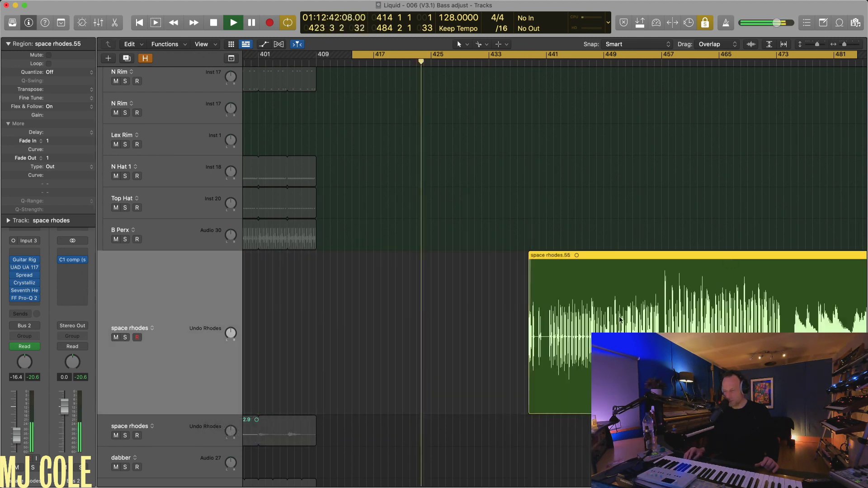
drag(529, 412, 266, 412)
key(super+z)
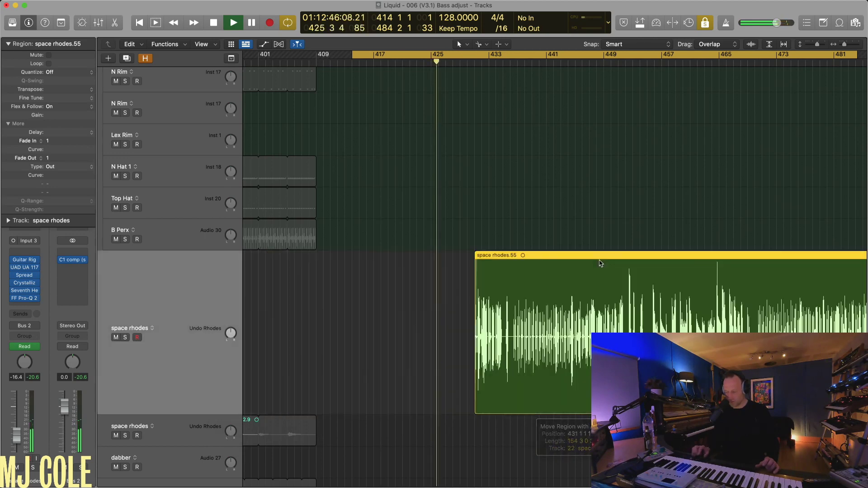
Extend the start of space rhodes.55 further, place the lengthened region at about bar 422 and cycle playback over it.
key(super+Left)
key(super+Left)
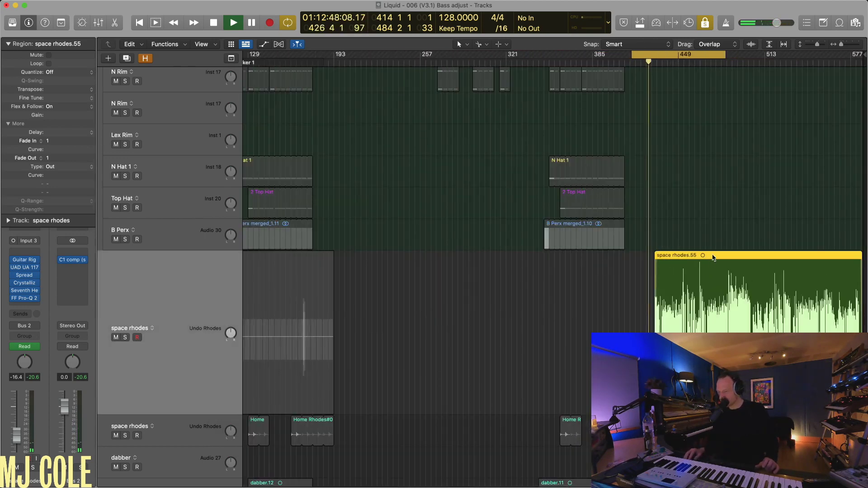
drag(713, 258, 776, 258)
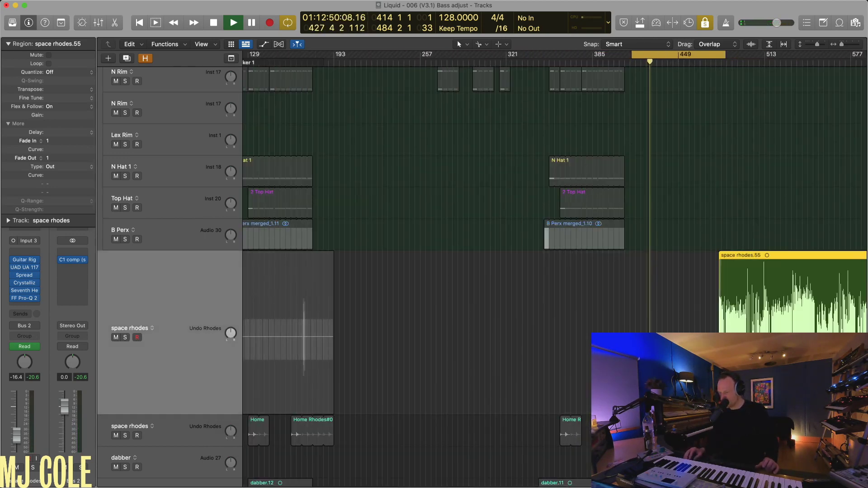
drag(719, 407, 585, 407)
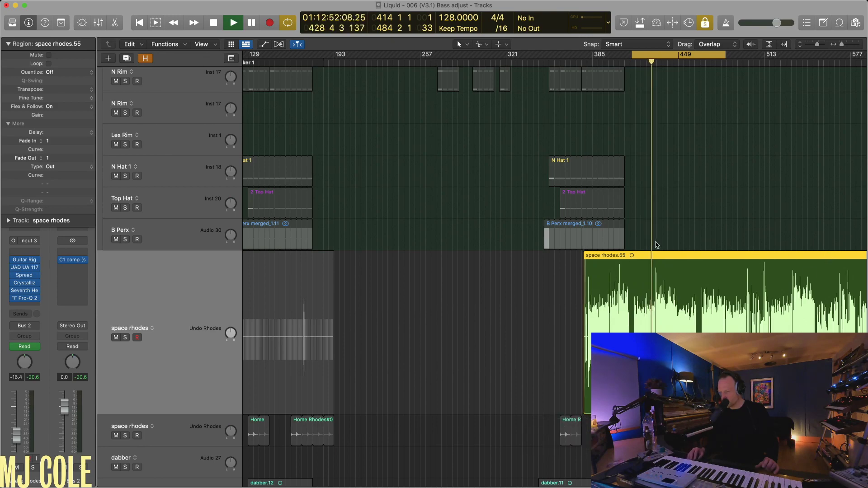
drag(651, 252, 709, 254)
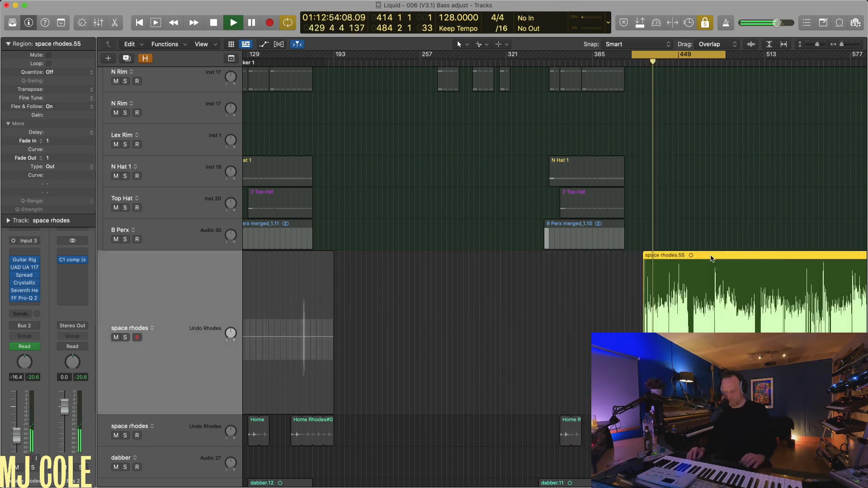
key(z)
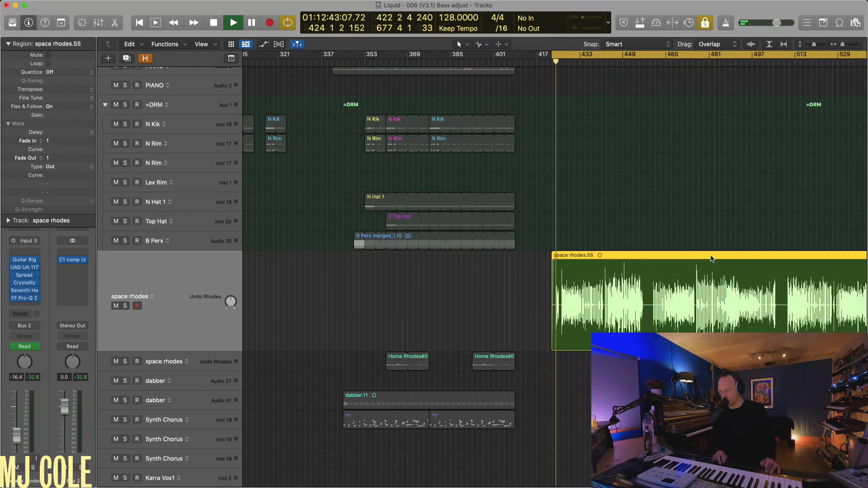
Audition the extended space rhodes.55 recording with the track's insert effects bypassed and stop playback.
scroll(663, 256, right, 10)
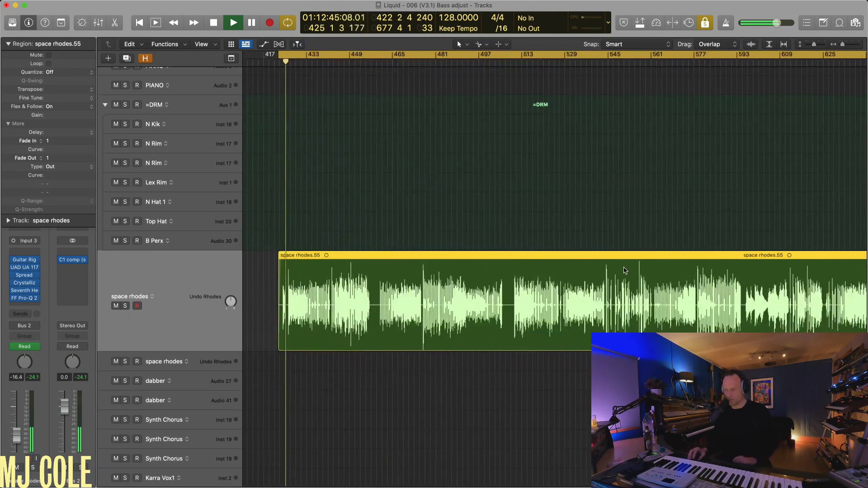
scroll(623, 270, right, 2)
scroll(428, 341, down, 2)
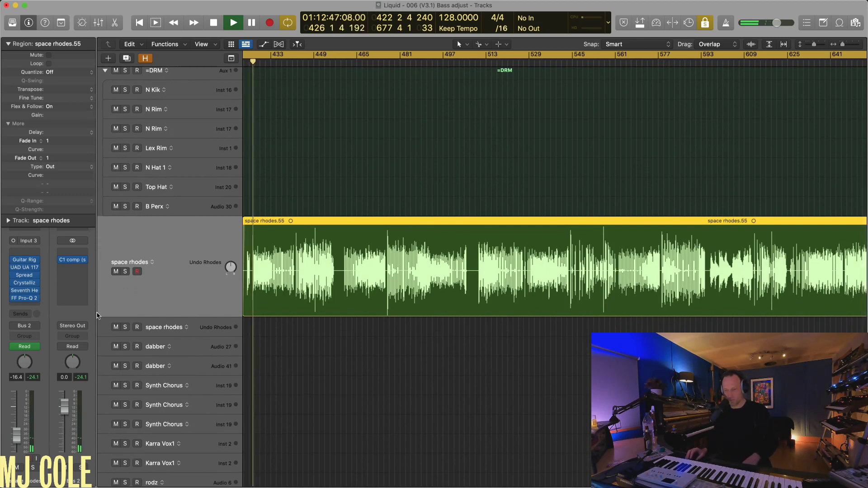
mouse_move(14, 261)
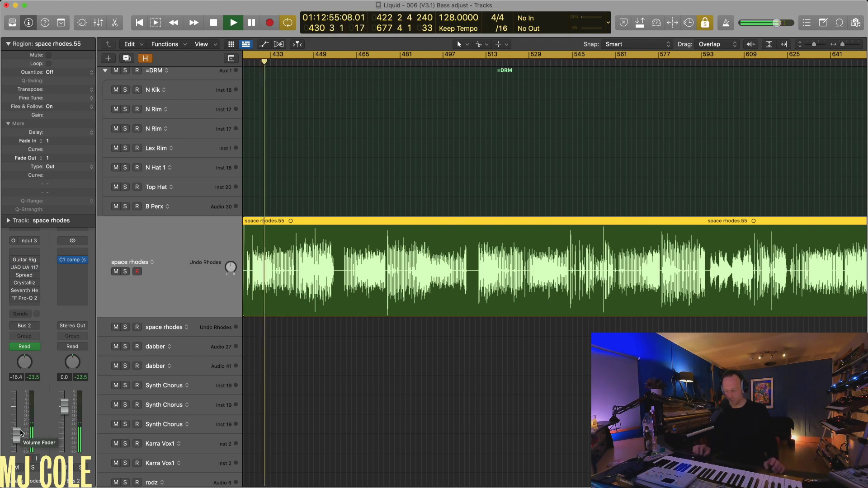
key(super+Right)
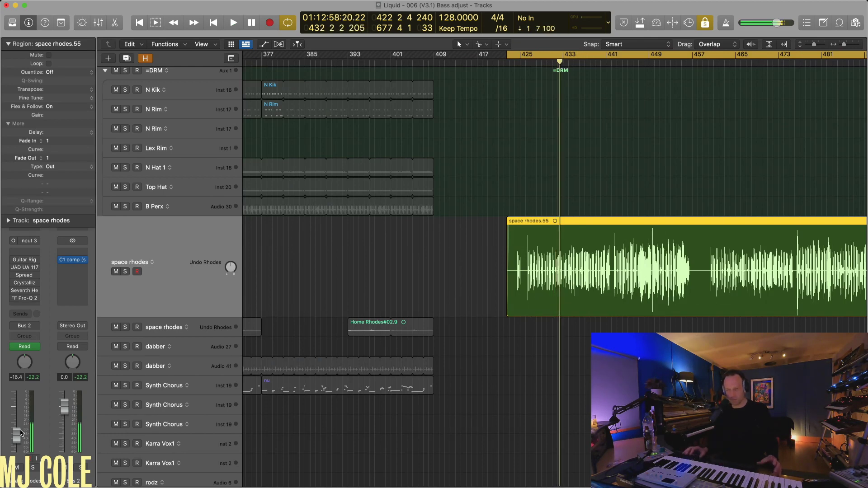
Re-enable the space rhodes insert effects and restart playback of space rhodes.55 with solo off.
click(472, 244)
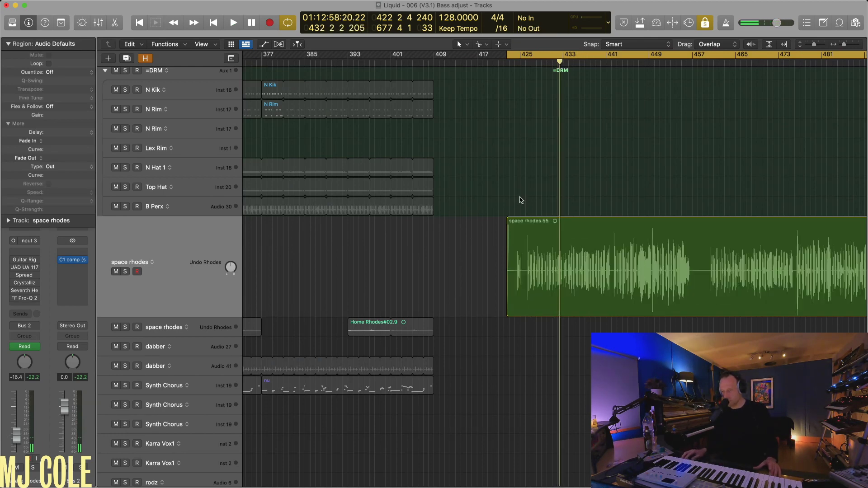
click(519, 234)
key(super+Left)
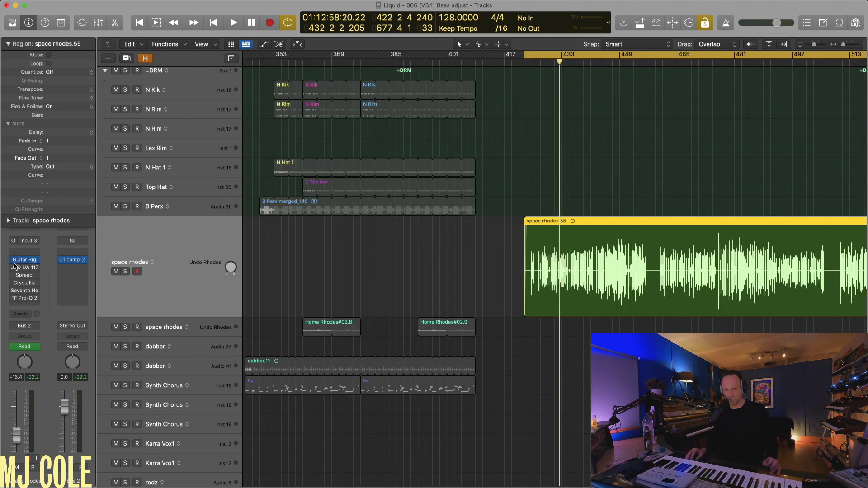
click(14, 296)
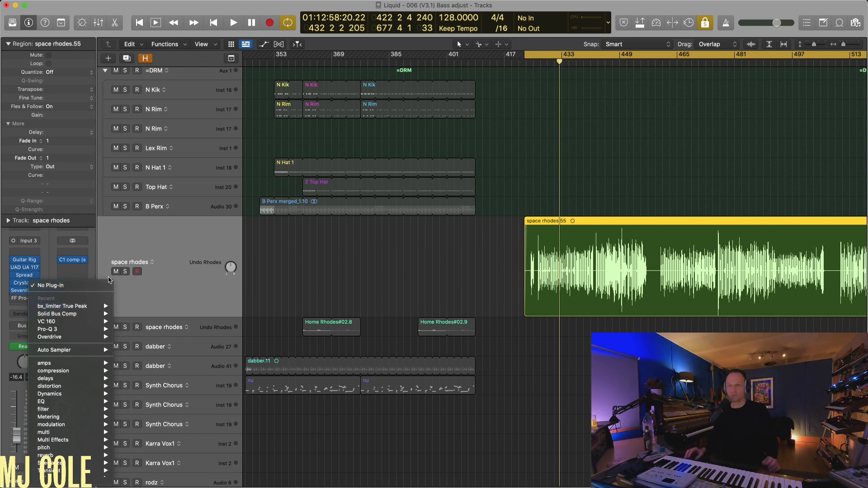
click(419, 263)
key(space)
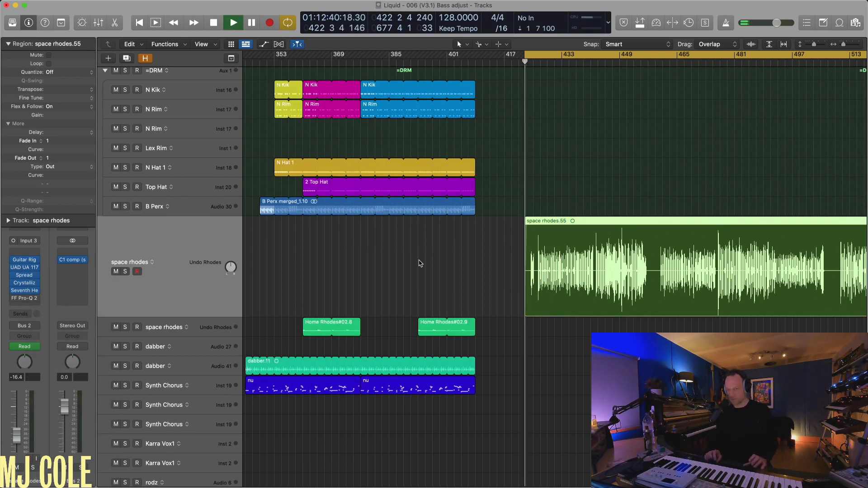
Return the enlarged space rhodes track to normal height and fit the whole arrangement from bar 1 in view.
key(super+Up)
key(super+Left)
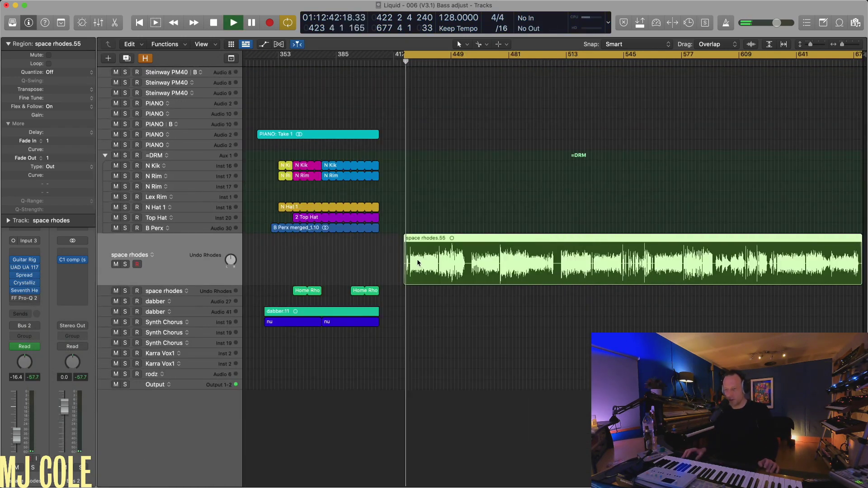
scroll(327, 236, left, 15)
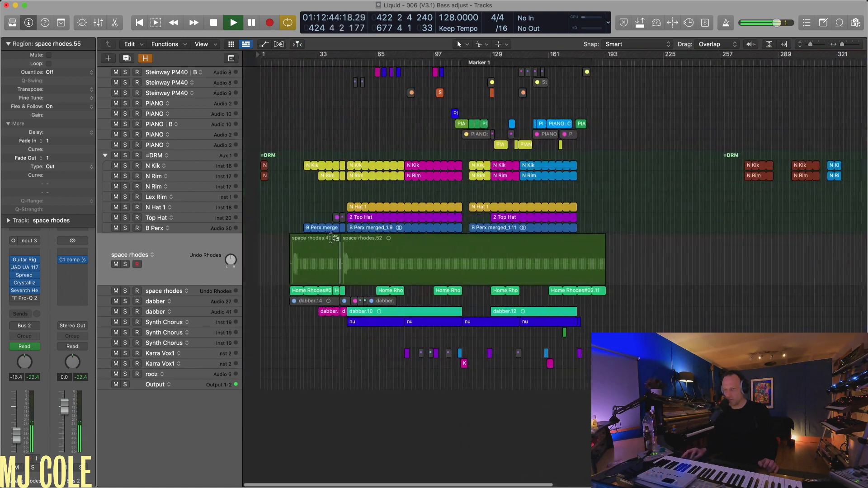
key(super+Up)
key(super+Left)
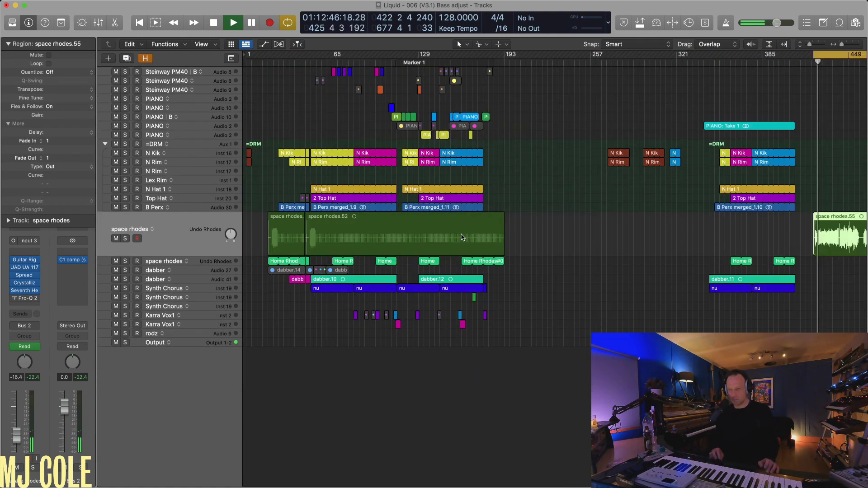
key(ctrl+z)
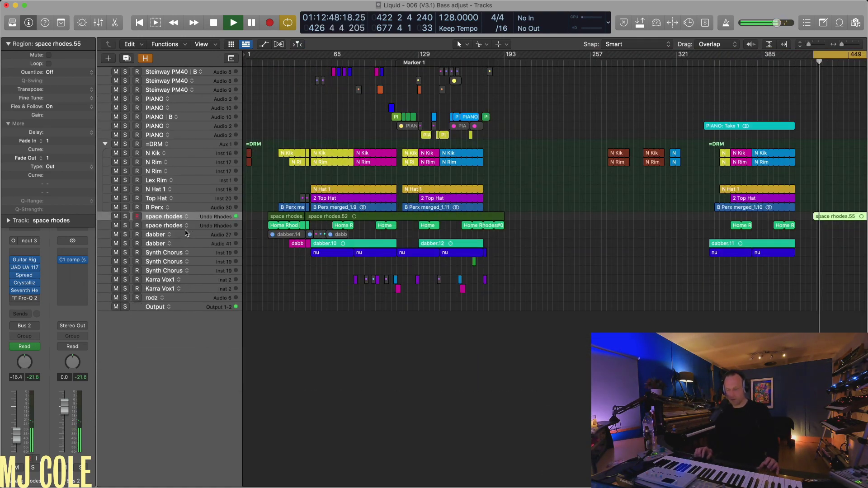
key(super+Left)
key(super+Down)
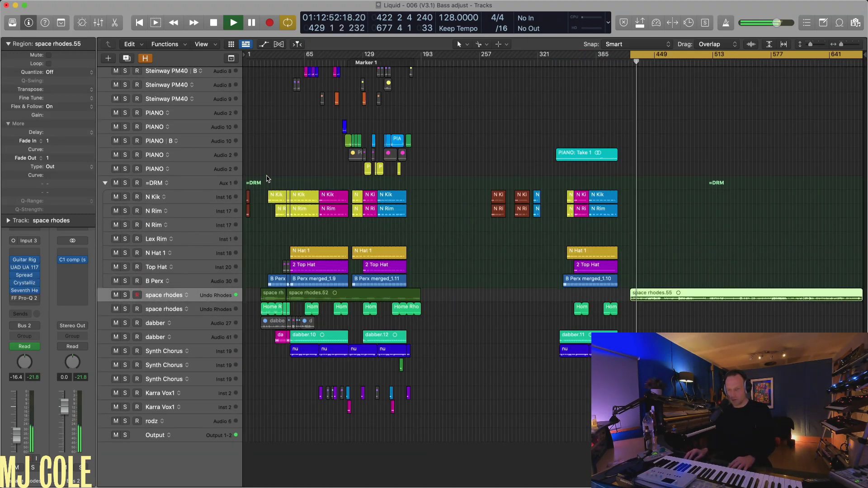
Select the early yellow N Kik and N Rim regions, cycle playback over bars 25 to 81 and enlarge that section.
drag(267, 178, 310, 223)
key(super+u)
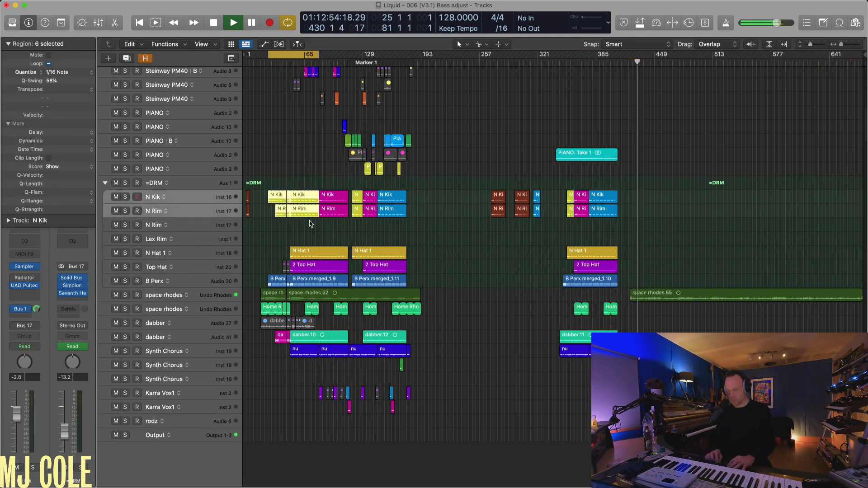
key(z)
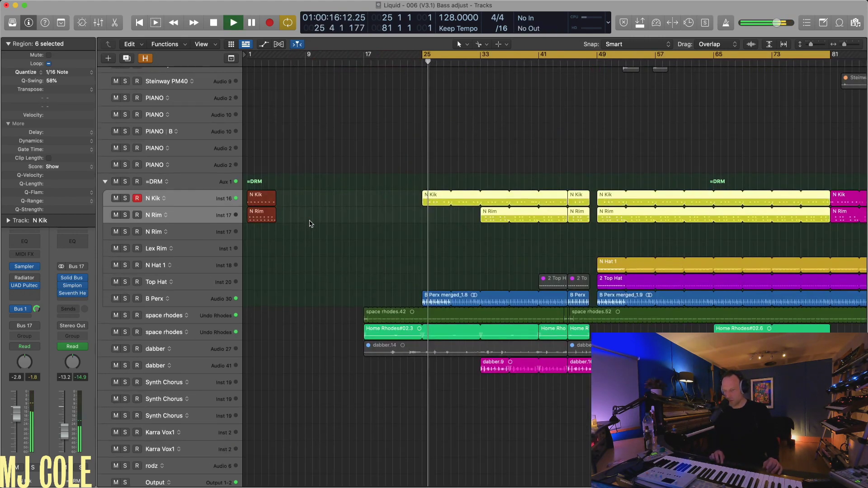
key(z)
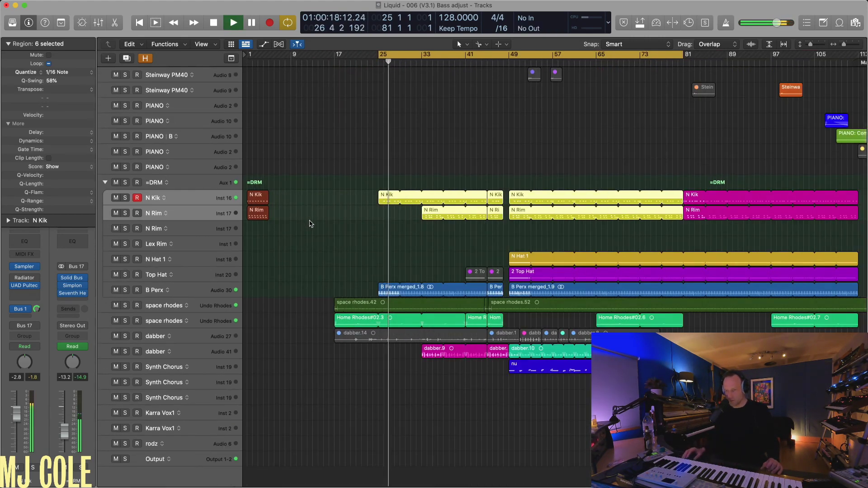
Solo the B Perx merged_1.8 region, cycle playback over bars 25 to 45 and enlarge its waveform.
click(383, 288)
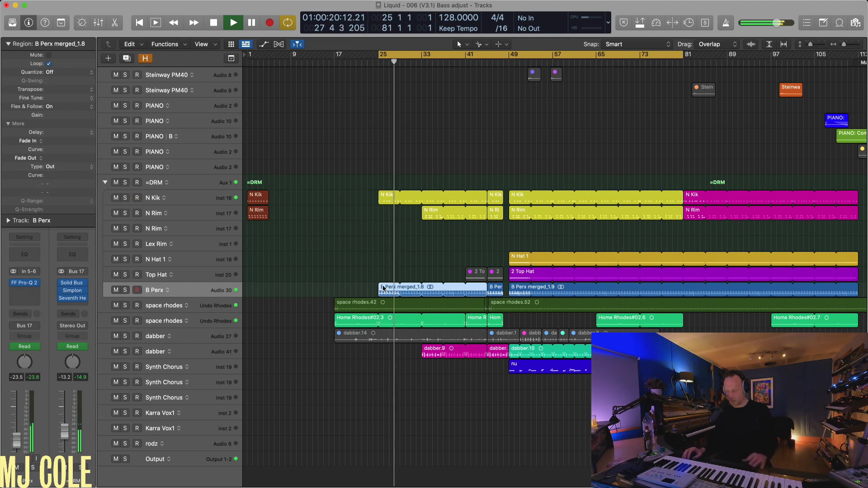
key(super+u)
key(ctrl+s)
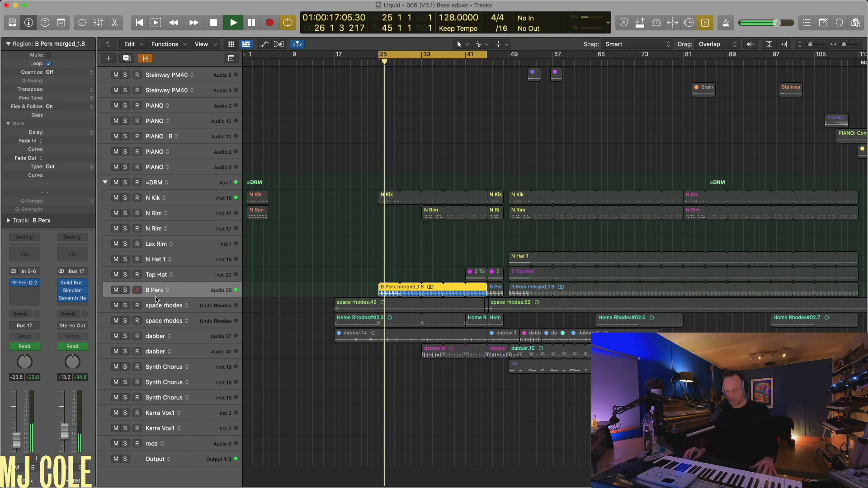
key(z)
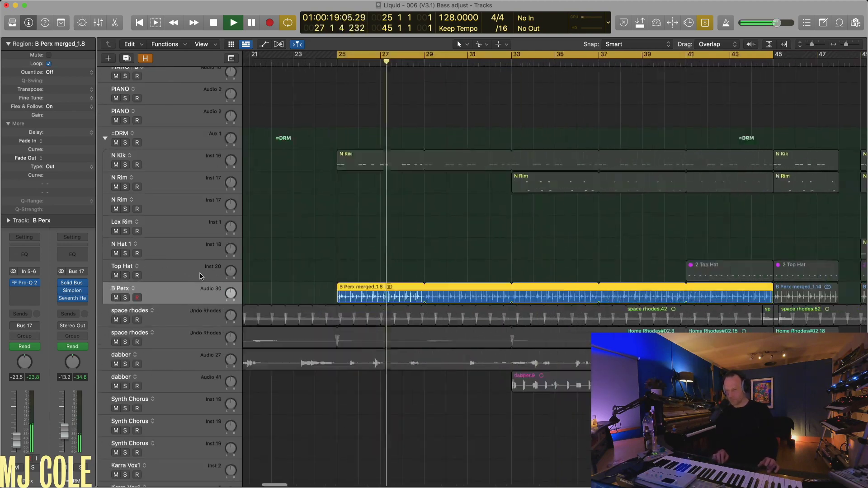
scroll(201, 276, up, 3)
key(z)
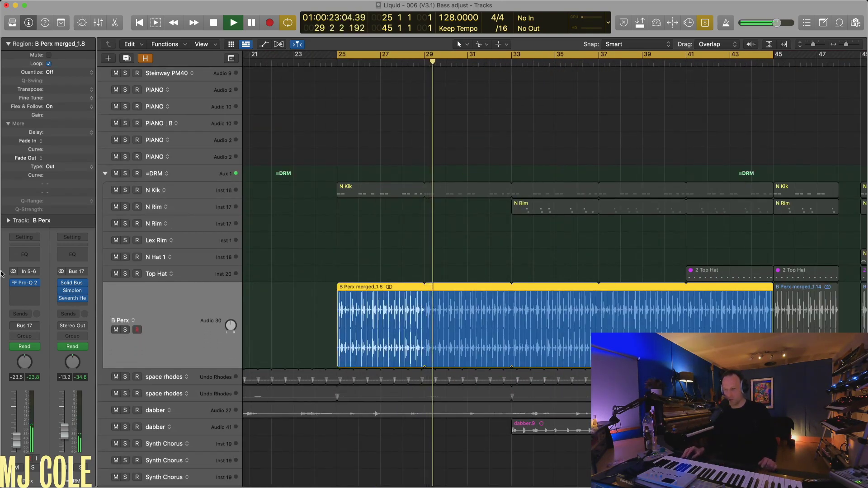
Compare B Perx with and without its FF Pro-Q 2 Bass CUTTER filter, leaving the filter on and closing the plug-in.
click(25, 283)
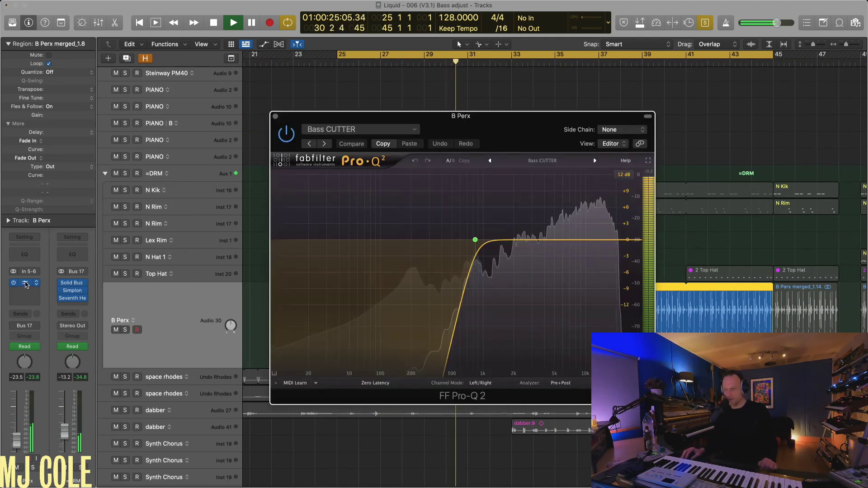
click(287, 134)
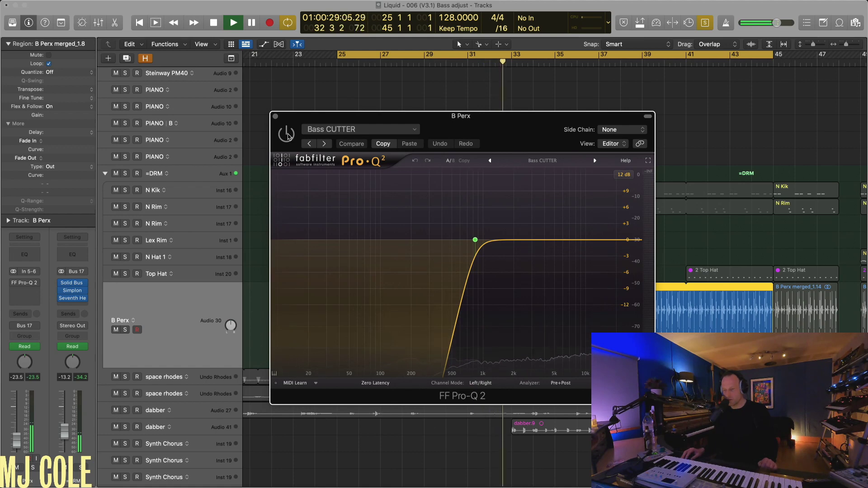
click(287, 135)
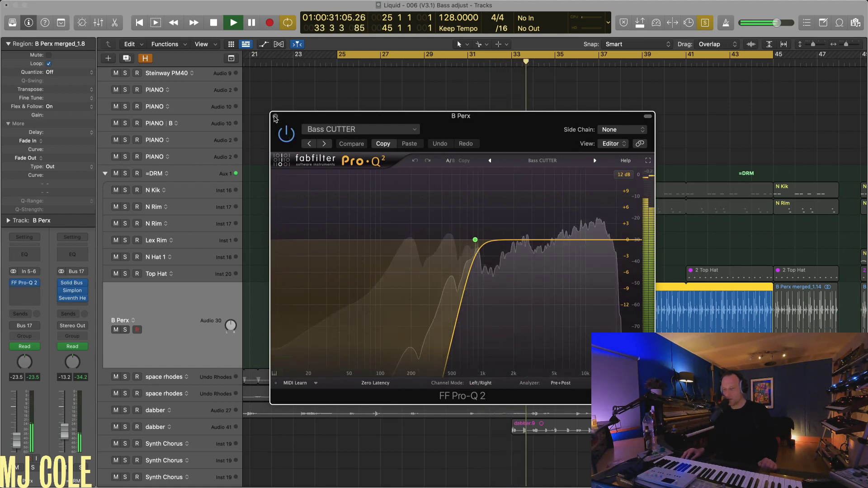
click(274, 117)
Solo the N Kik region at bar 25 instead of B Perx and play it from its start.
key(super+Up)
key(super+Left)
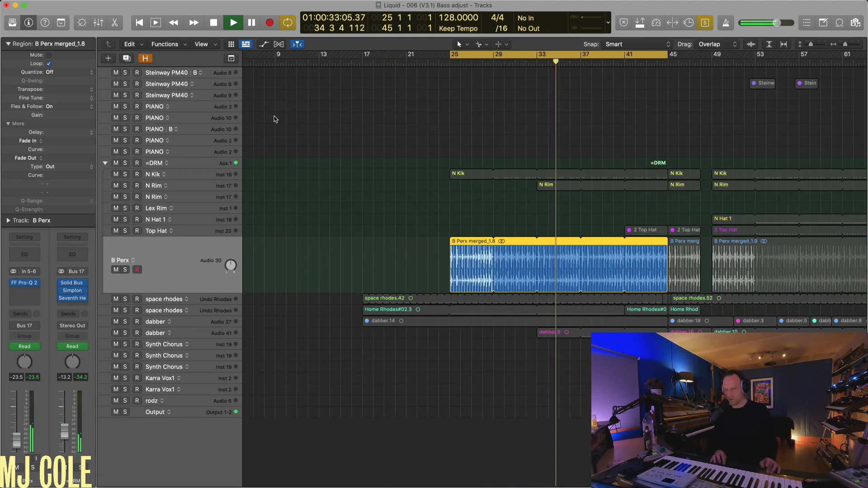
click(468, 175)
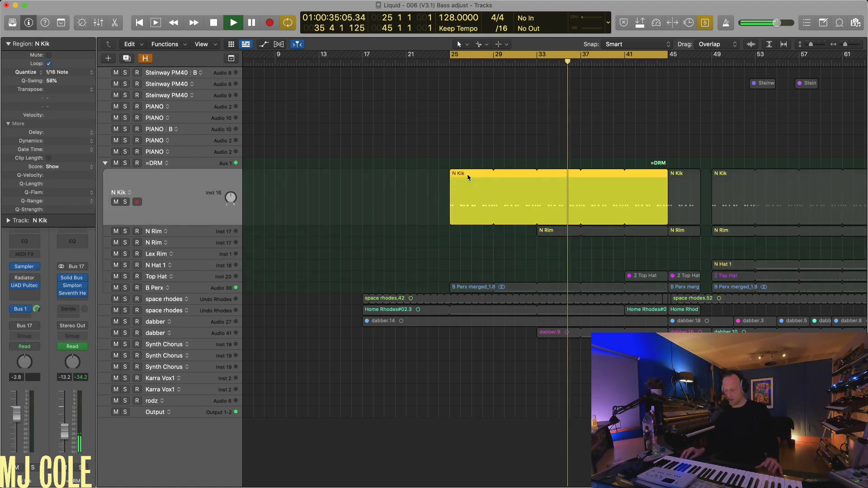
key(shift+Return)
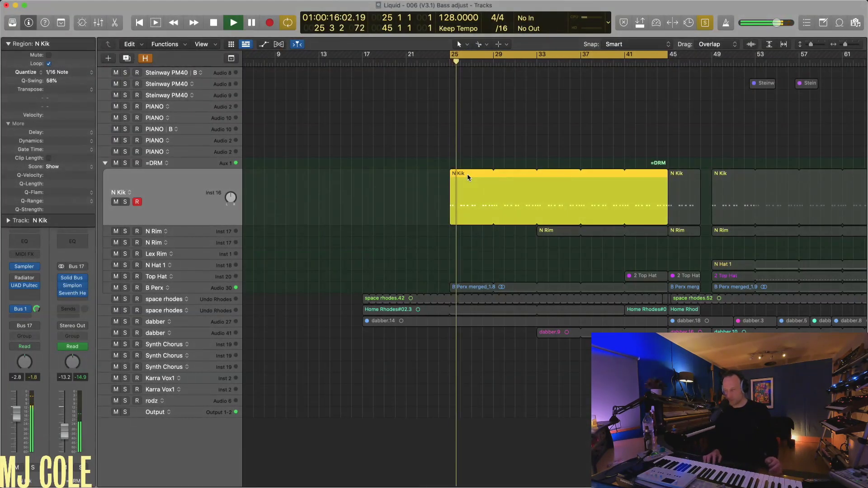
Examine the N Kik notes from bar 25 in the Piano Roll during playback, and return to the arrangement.
key(2)
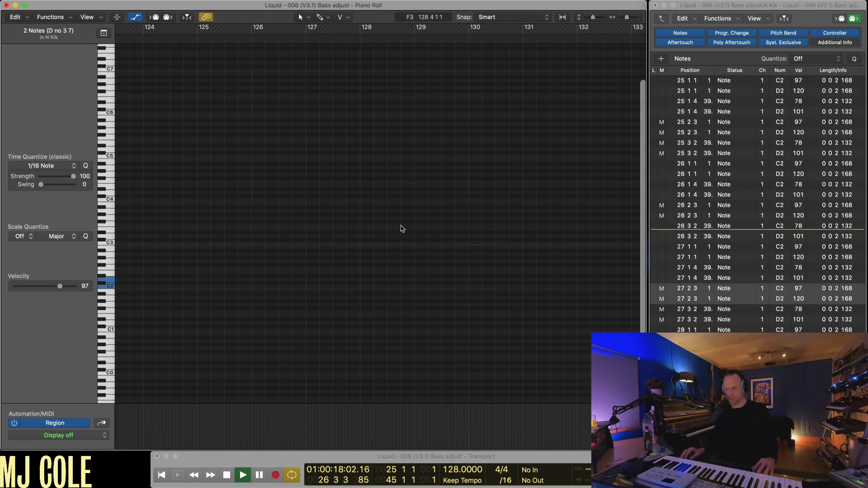
click(185, 16)
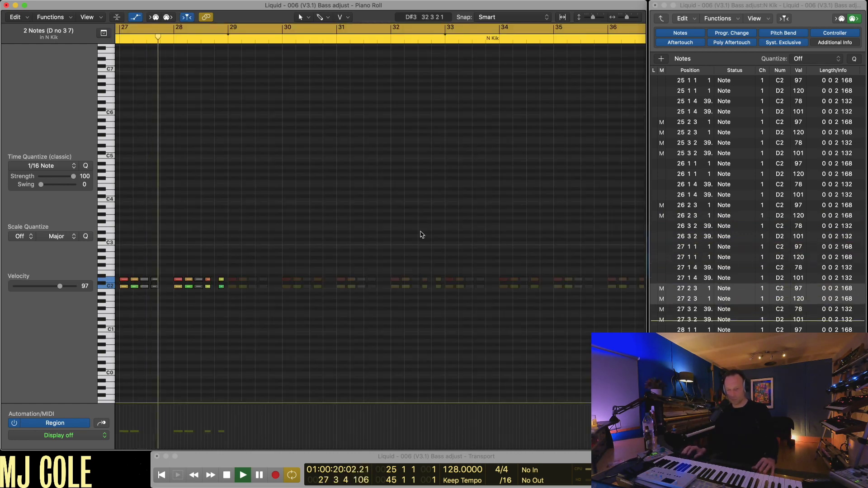
key(super+Left)
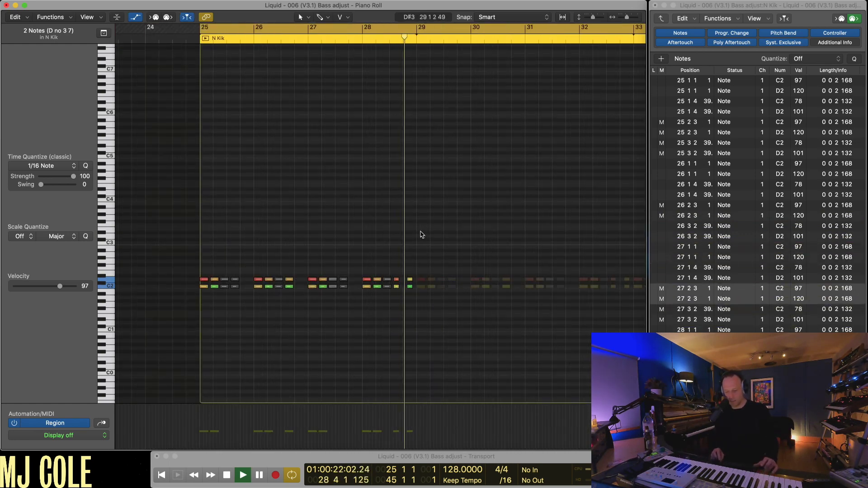
key(space)
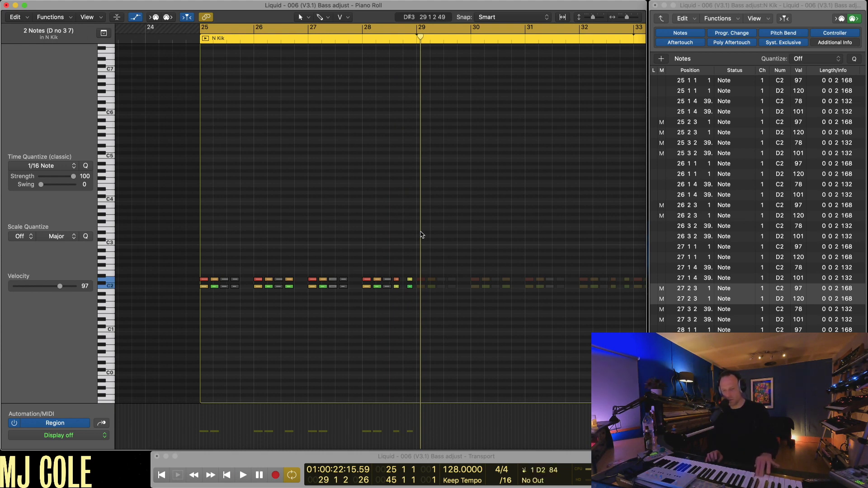
key(space)
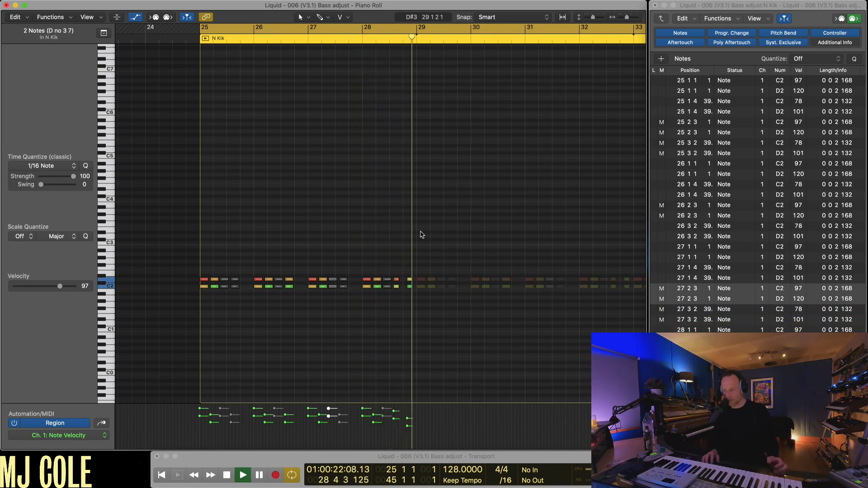
key(super+1)
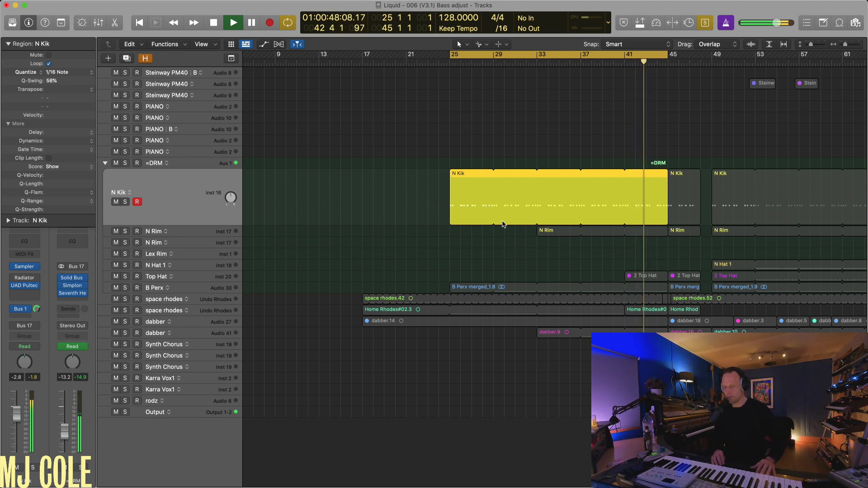
Add the N Rim region at bar 33 to the soloed N Kik, start the cycle at bar 33 and enlarge both regions.
key(super+Up)
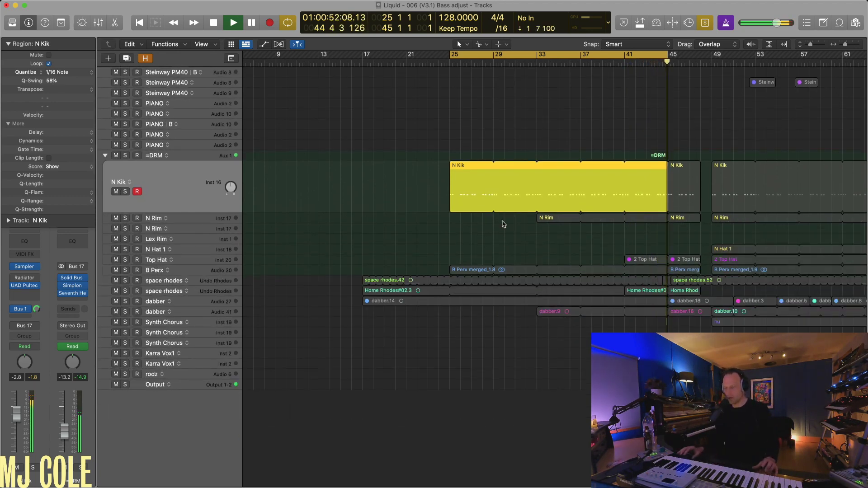
shift+click(546, 220)
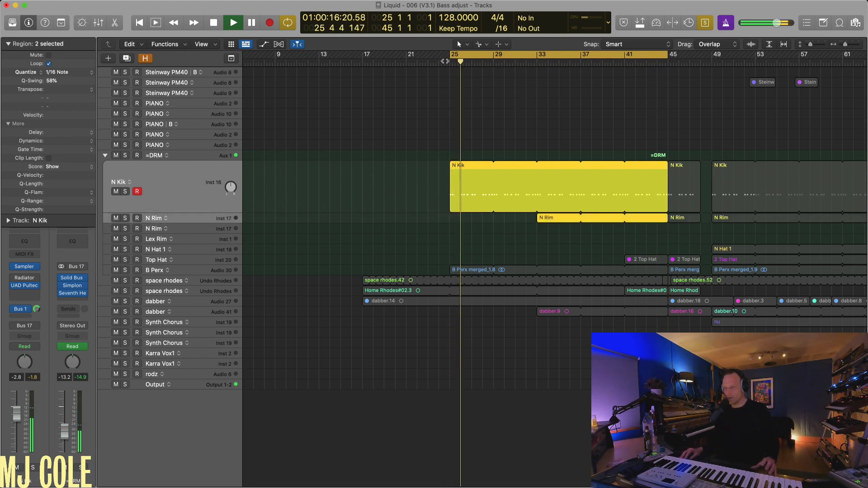
drag(451, 55, 537, 64)
key(ctrl+z)
key(z)
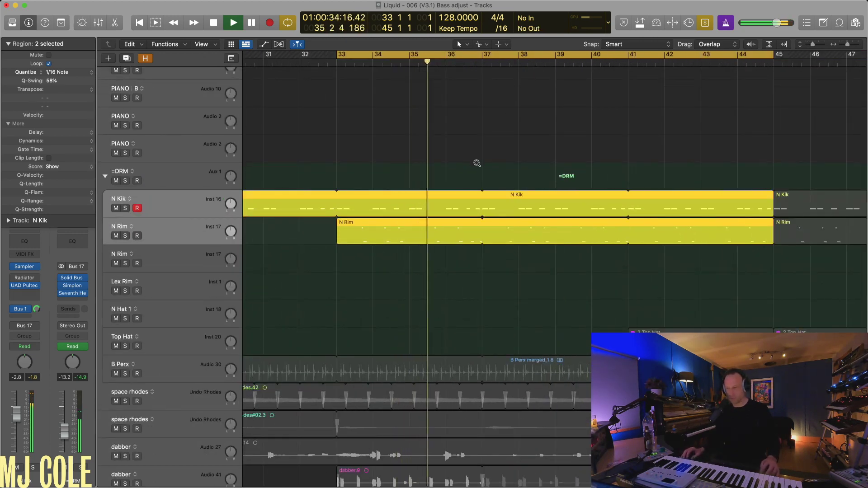
Open the N Rim region from bar 33 in the Piano Roll, fit all its notes in view and stop playback.
click(397, 234)
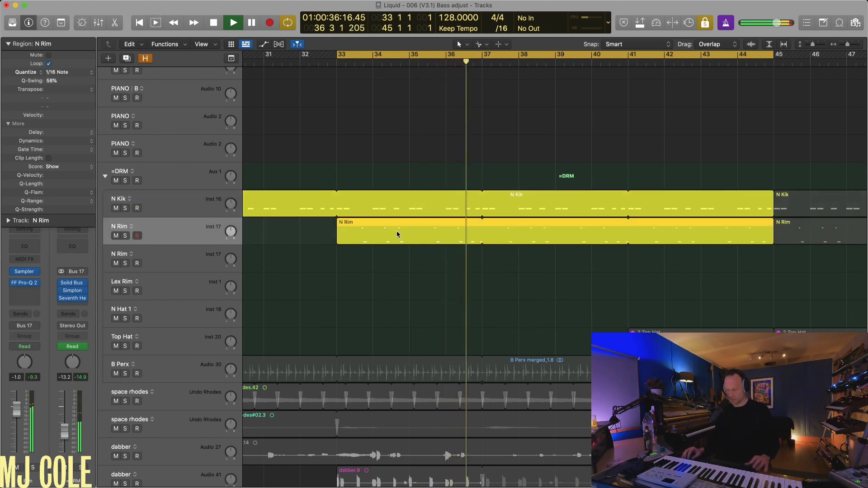
key(2)
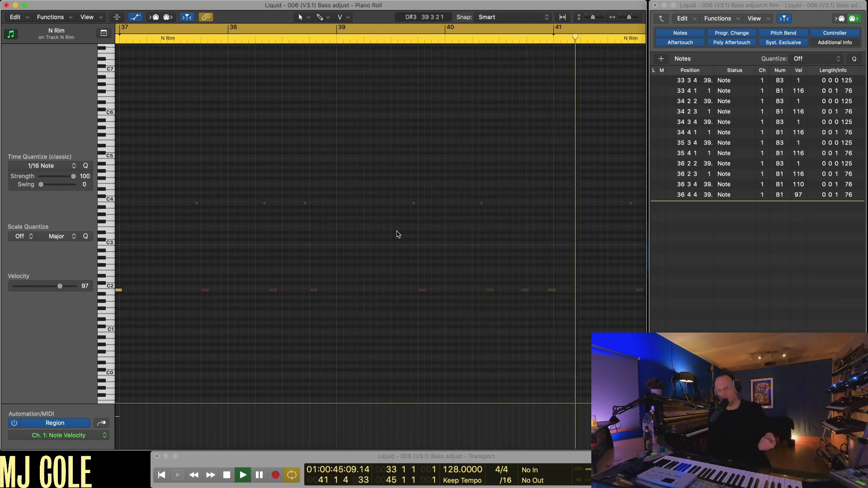
key(z)
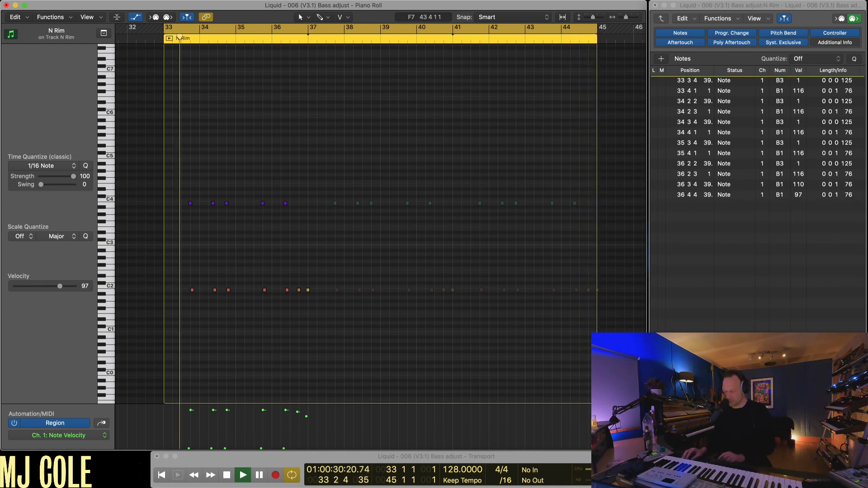
key(space)
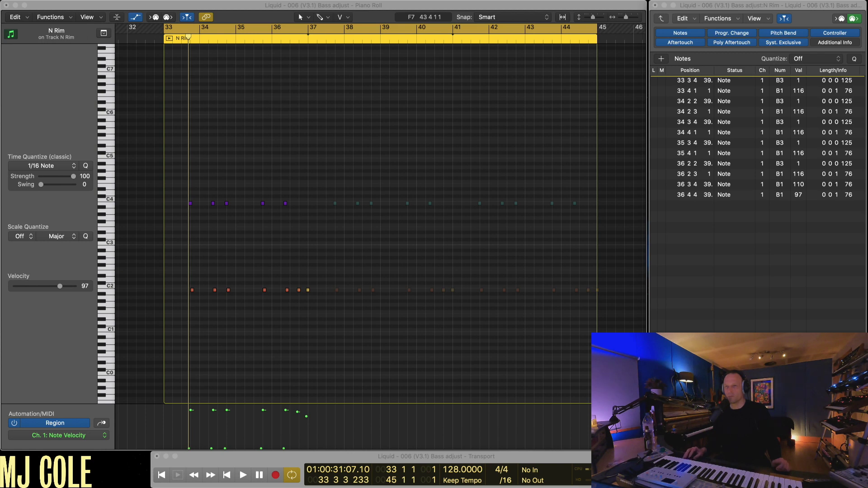
Switch to Finder, open the MJ ONE (58)TRACK LIST.jpg scan from the 058 MJ ONE folder, read it and close it.
click(419, 68)
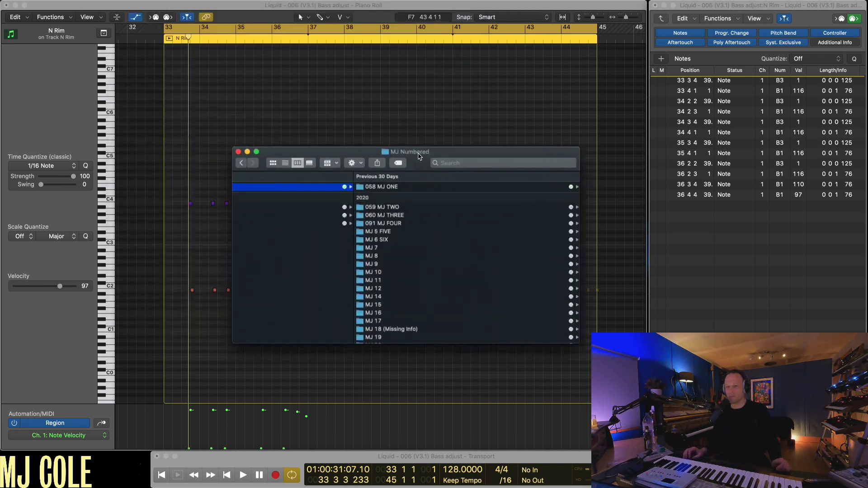
click(381, 188)
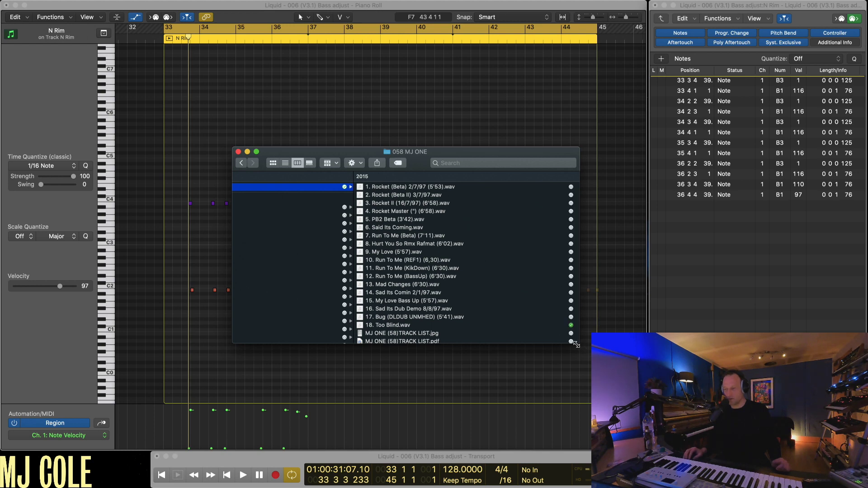
drag(576, 345, 619, 432)
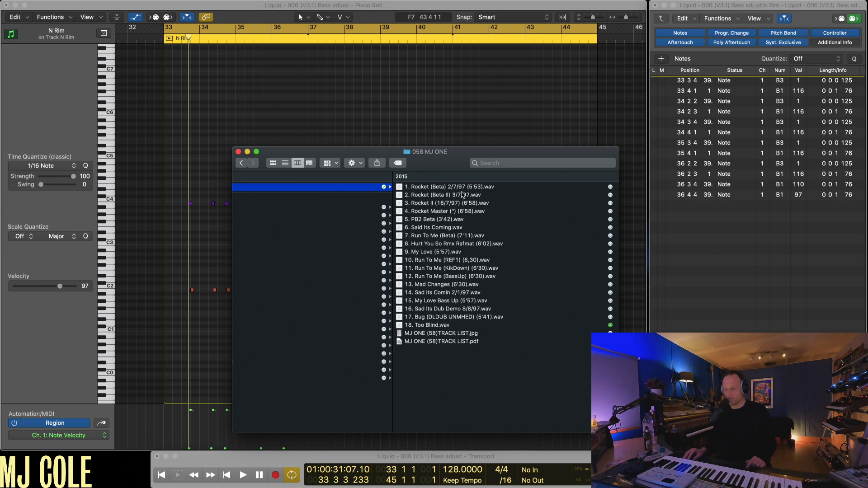
click(444, 188)
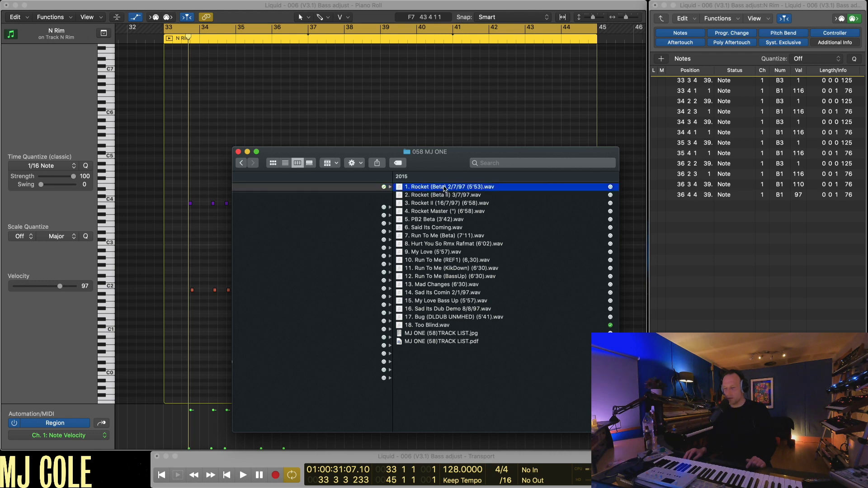
scroll(365, 219, left, 5)
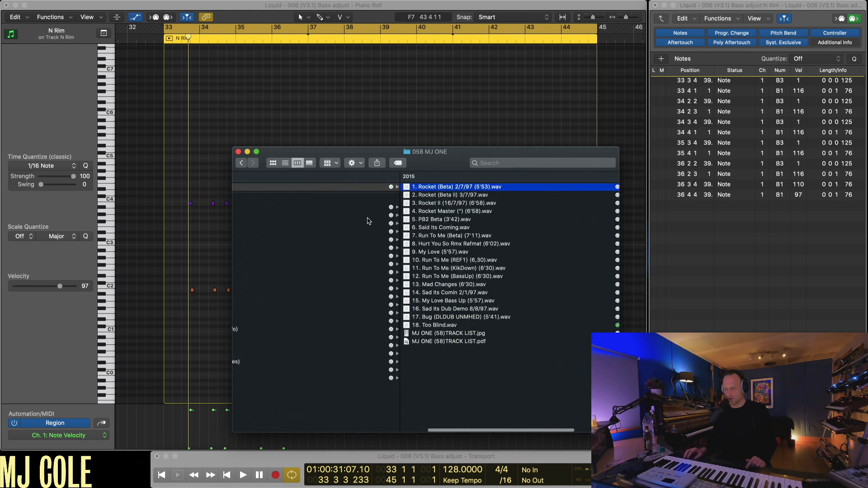
click(472, 334)
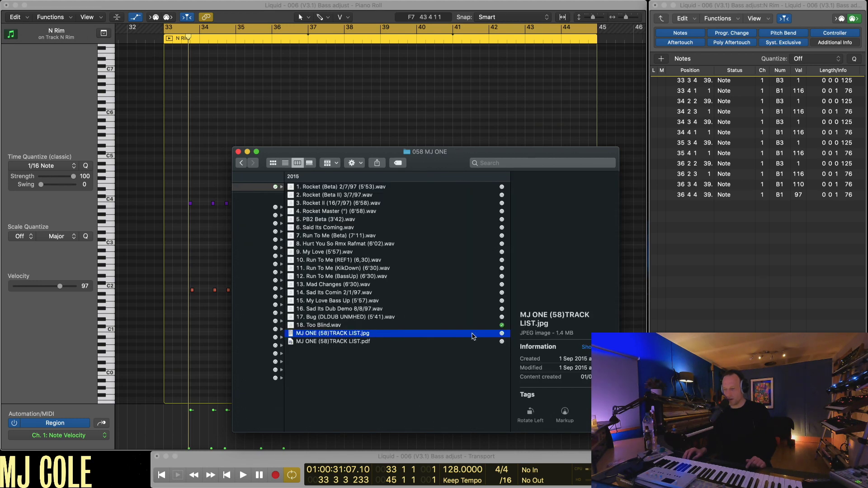
double_click(357, 334)
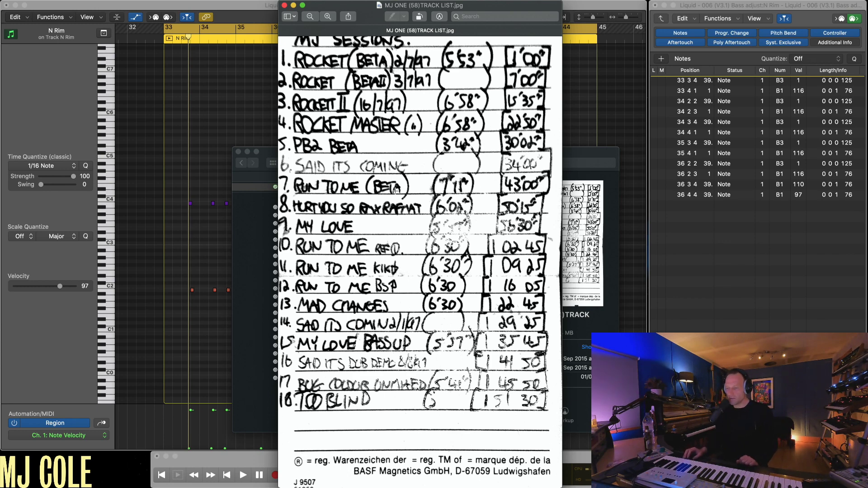
click(284, 5)
Open the MJ TWO (59) Track List.jpg scan from the 059 MJ TWO folder, read it and close it.
scroll(397, 322, left, 10)
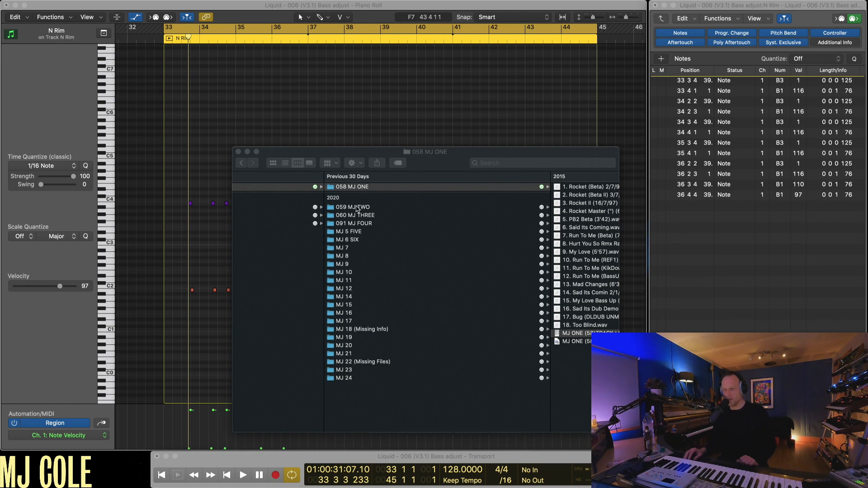
click(357, 209)
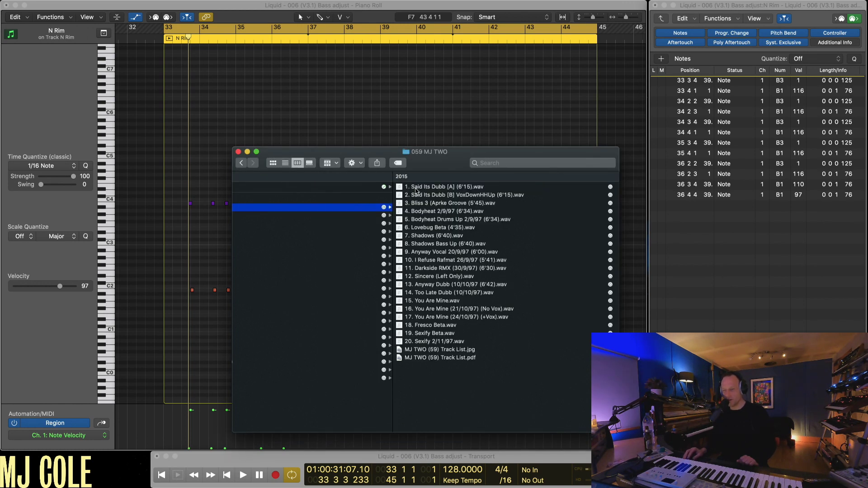
drag(431, 167, 364, 106)
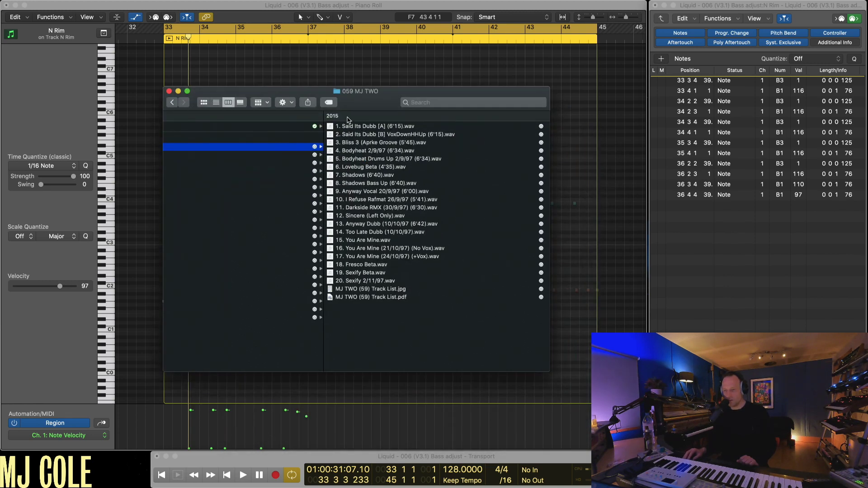
click(381, 290)
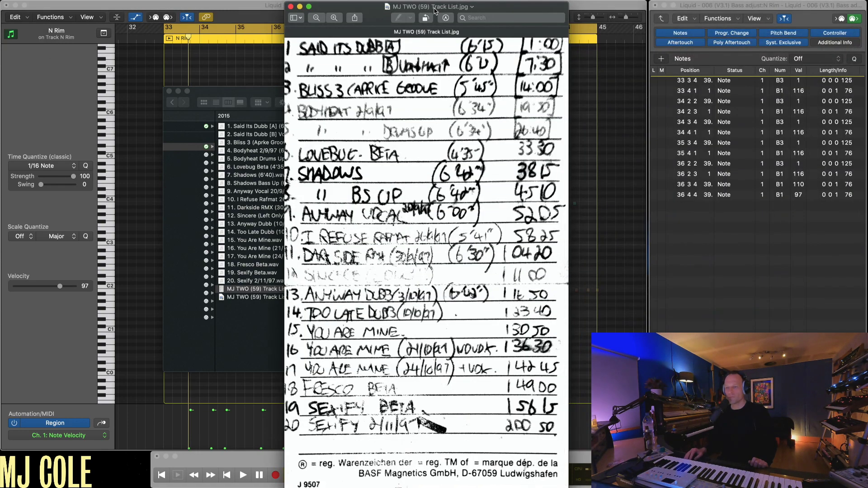
drag(441, 13, 572, 8)
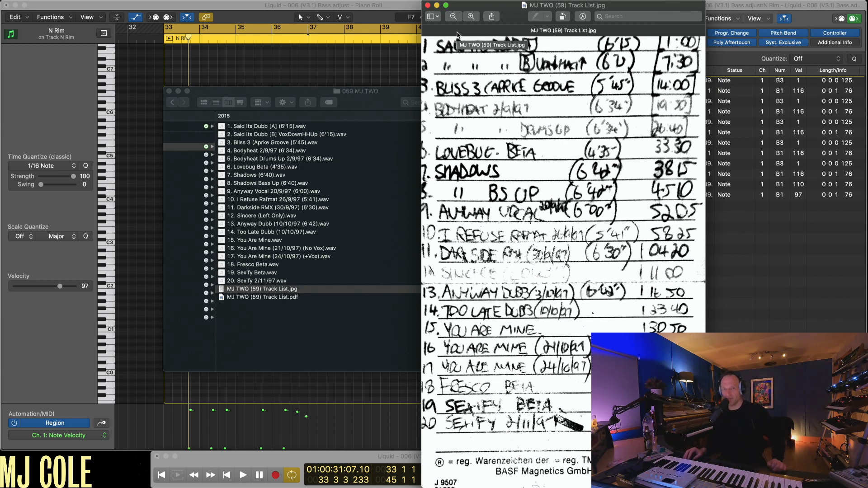
click(427, 6)
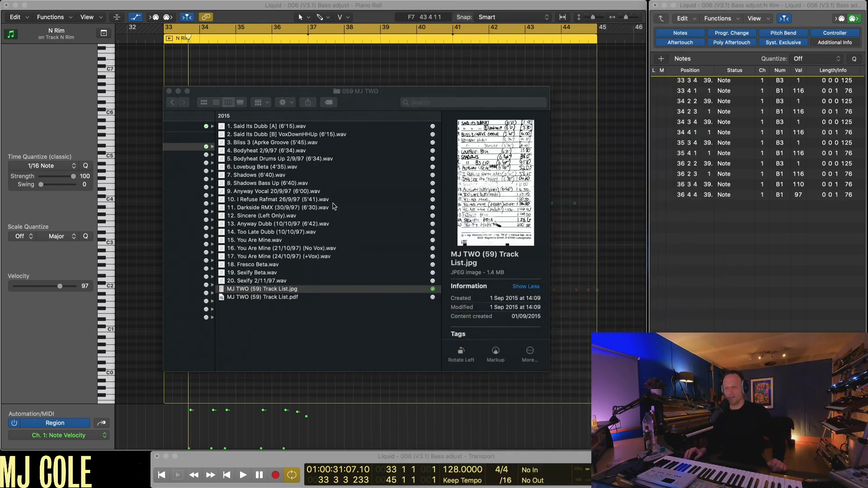
Move the Finder window out of the way and return from the Piano Roll to the Logic Pro arrangement.
drag(319, 95, 318, 0)
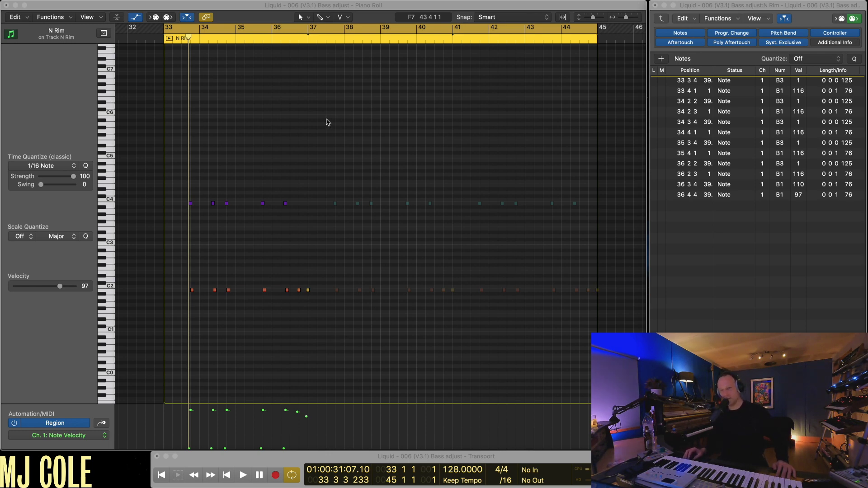
click(204, 9)
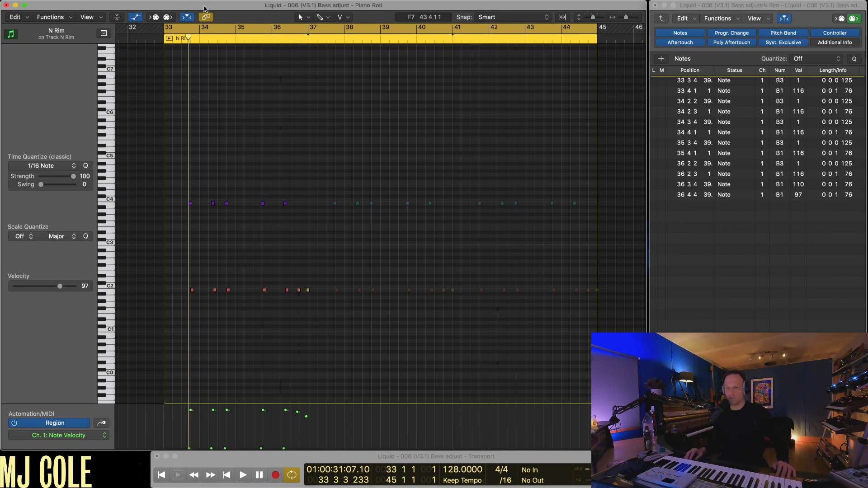
key(super+1)
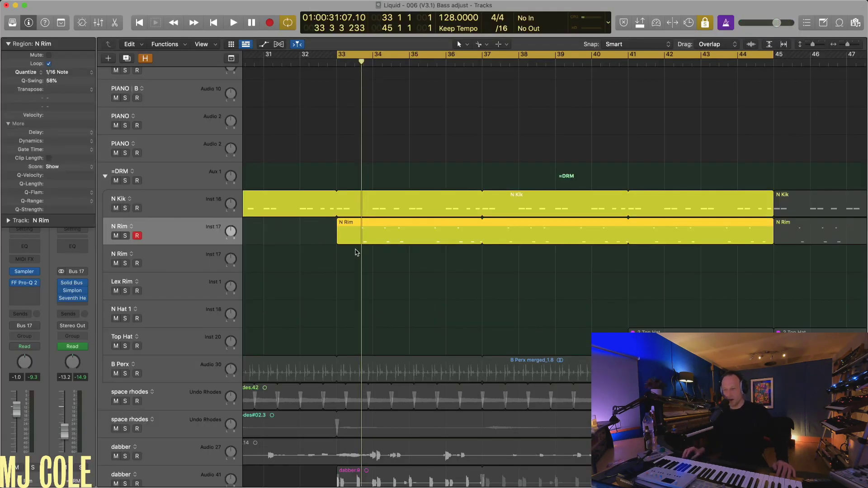
Solo the N Kik and B Perx merged_1.8 regions together, set the cycle from bar 25 to 45 and play them.
key(super+Left)
key(super+Left)
key(super+Left)
key(super+Left)
key(super+Up)
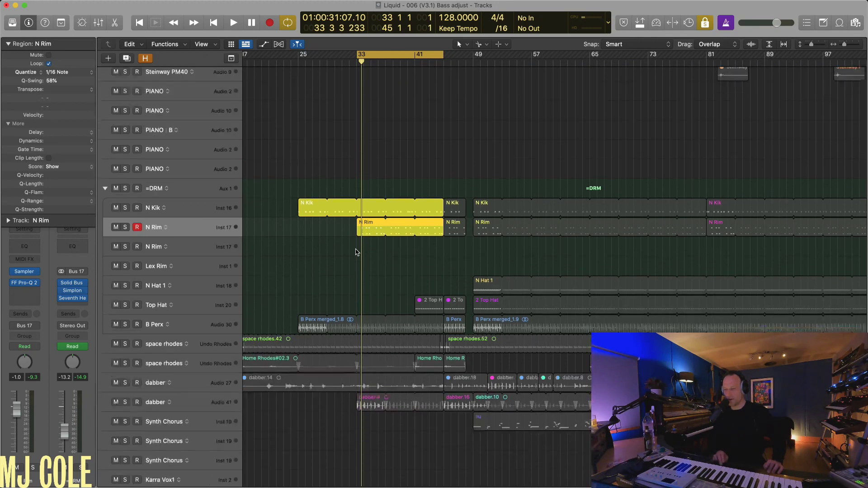
key(super+Up)
key(super+Up)
key(super+Left)
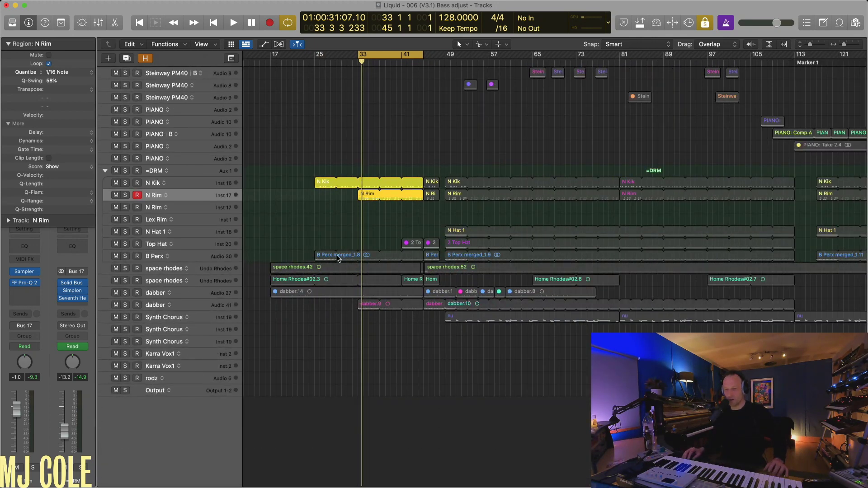
shift+click(338, 256)
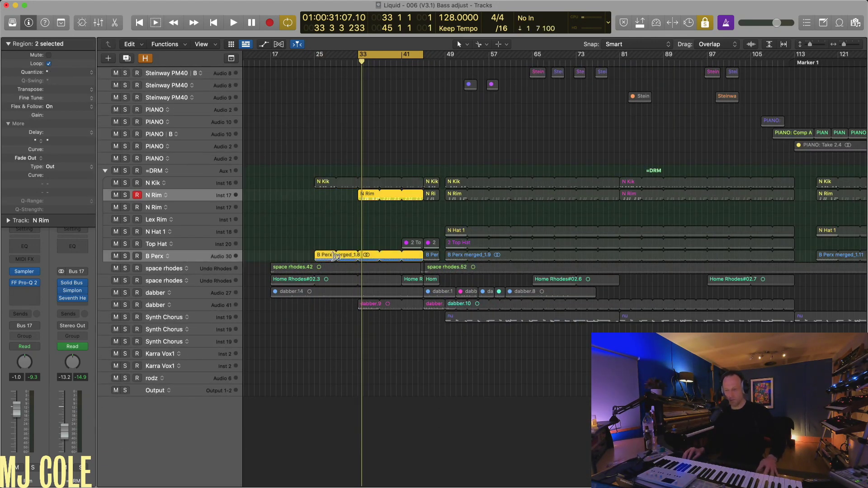
drag(315, 165, 423, 235)
key(Up)
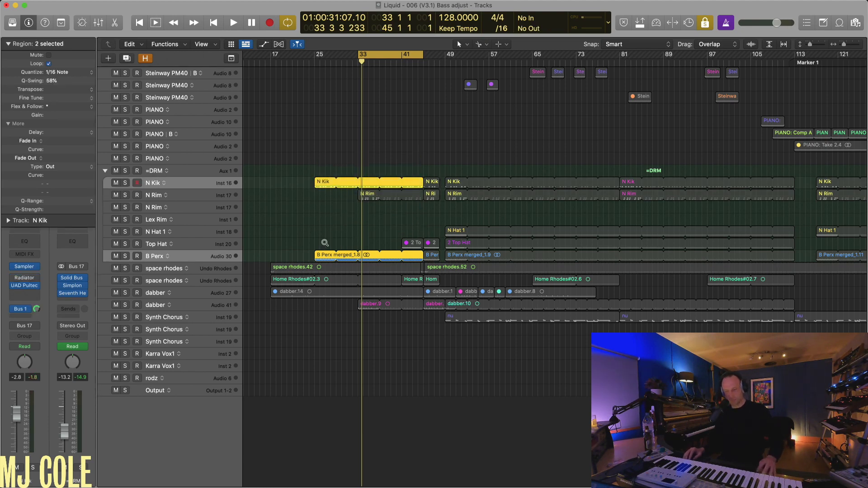
key(super+u)
key(space)
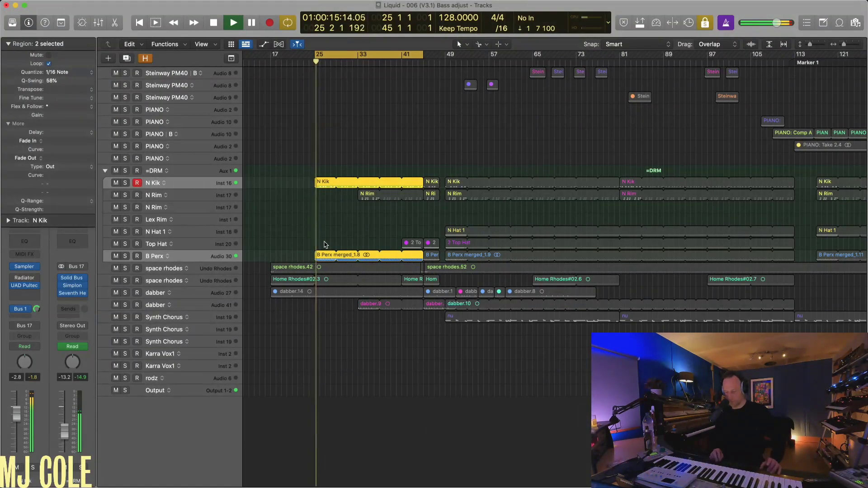
Add the space rhodes.42 and Home Rhodes#02.3 regions to the selected kick and percussion regions for playback.
key(super+Right)
key(super+Left)
key(super+Down)
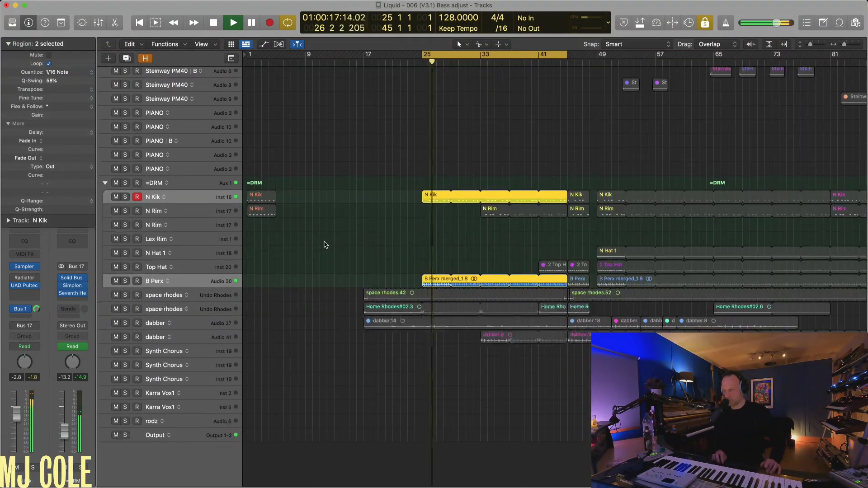
key(super+Up)
key(super+Left)
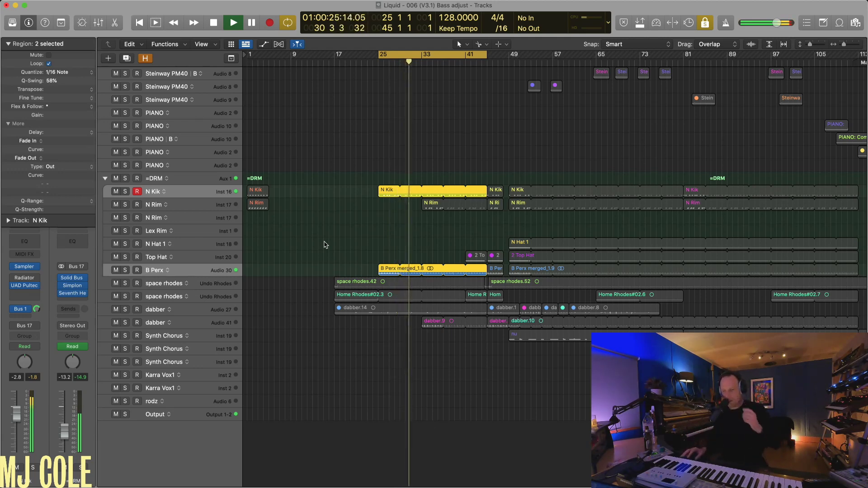
shift+click(340, 284)
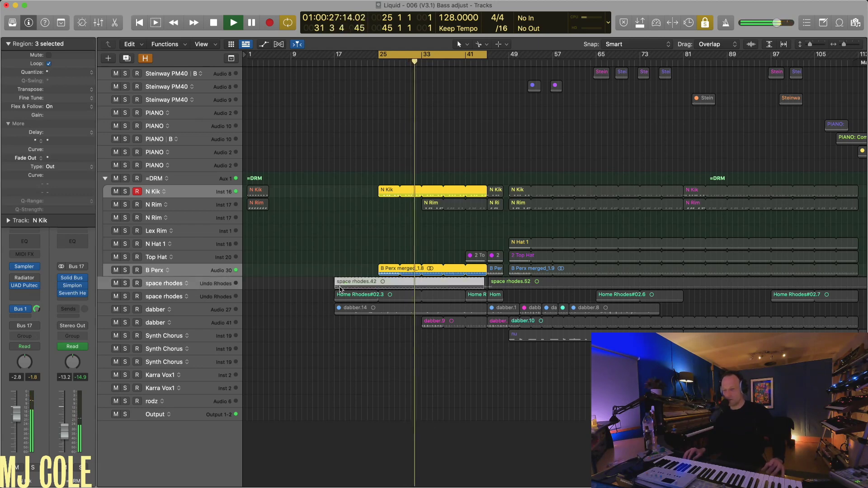
shift+click(340, 294)
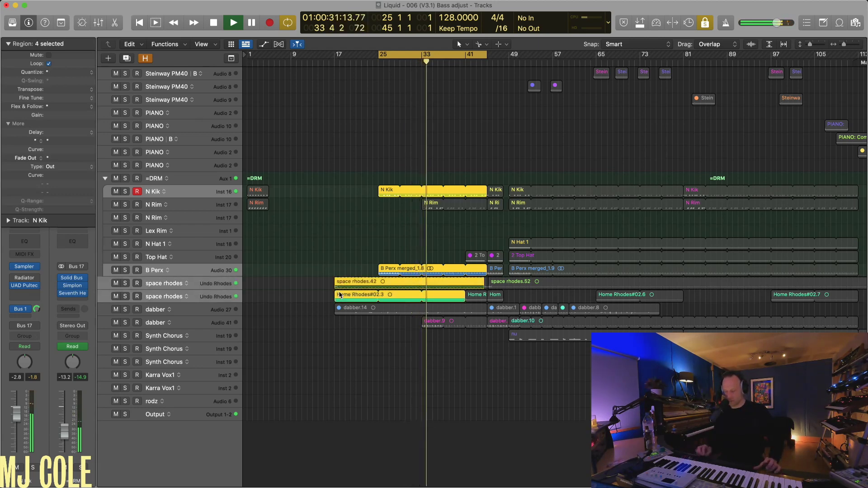
Listen to the kick, percussion and Rhodes regions together and review the arrangement around the cycled section.
key(super+Right)
key(super+Down)
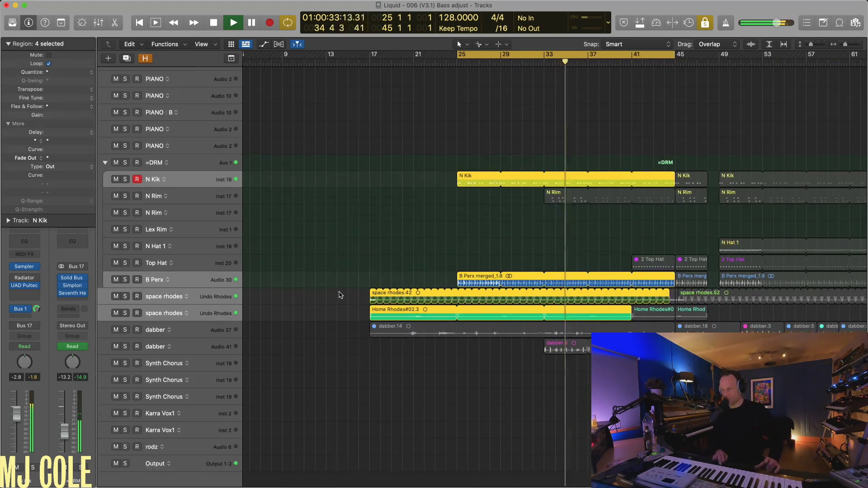
key(super+Left)
key(super+Left)
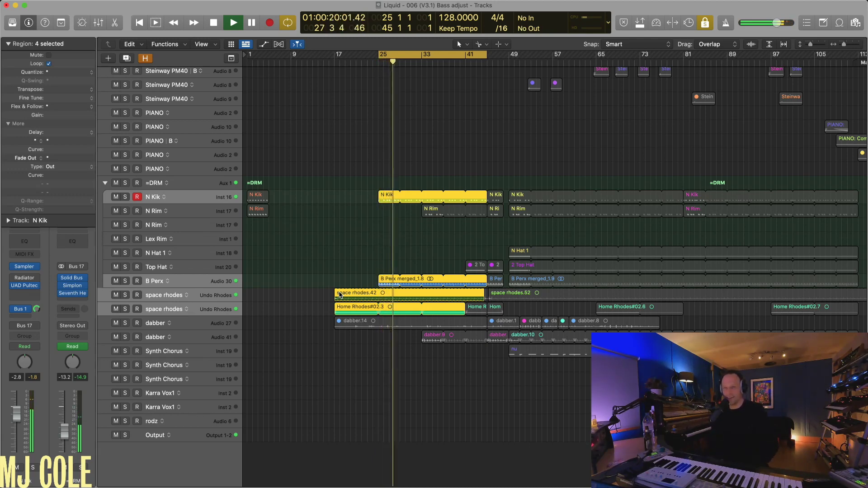
key(super+Left)
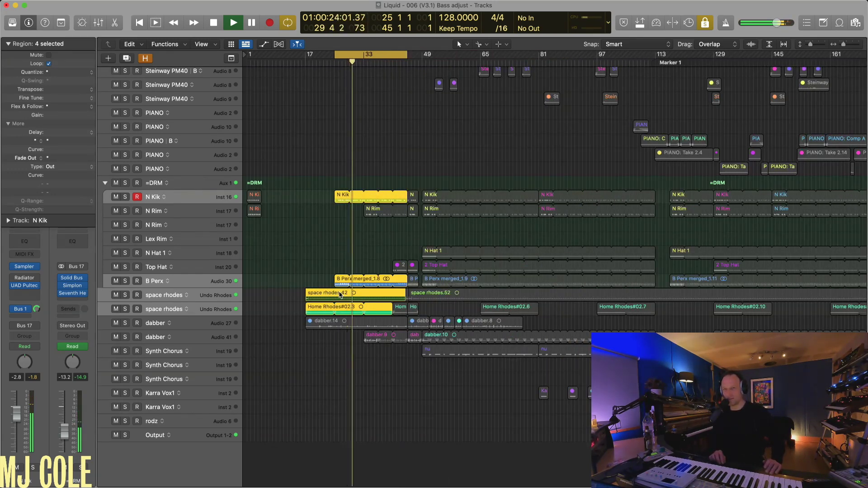
key(super+Down)
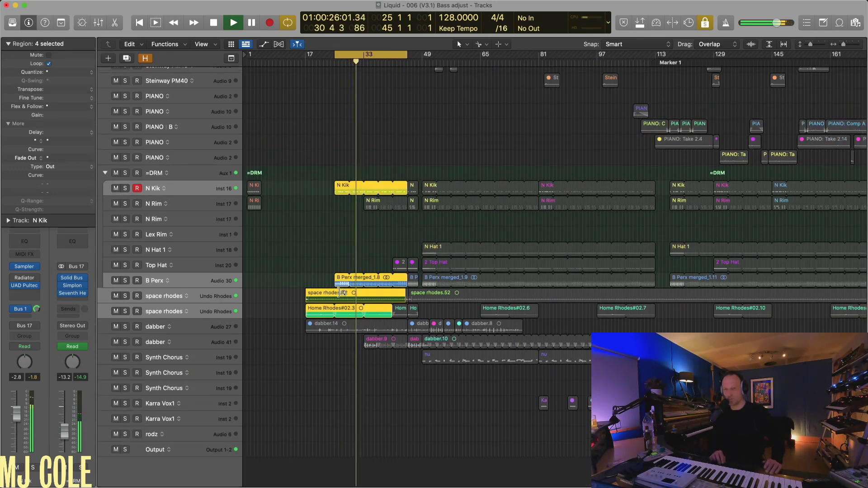
key(super+Right)
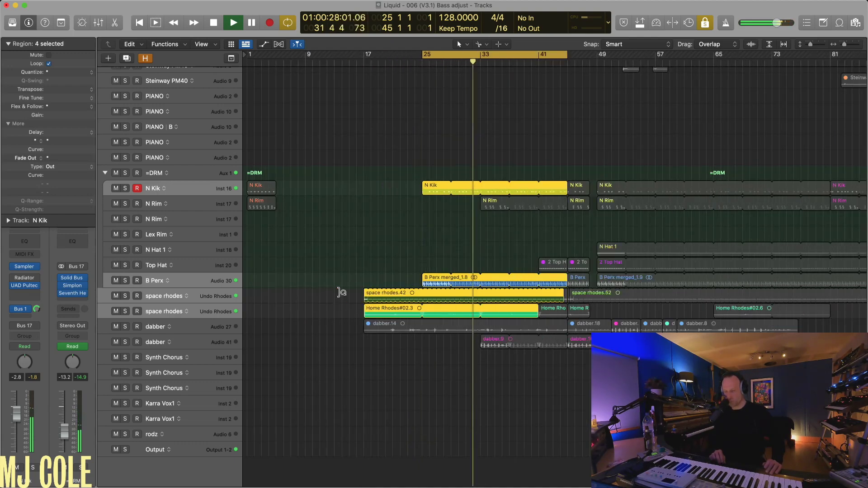
key(super+Left)
key(super+Up)
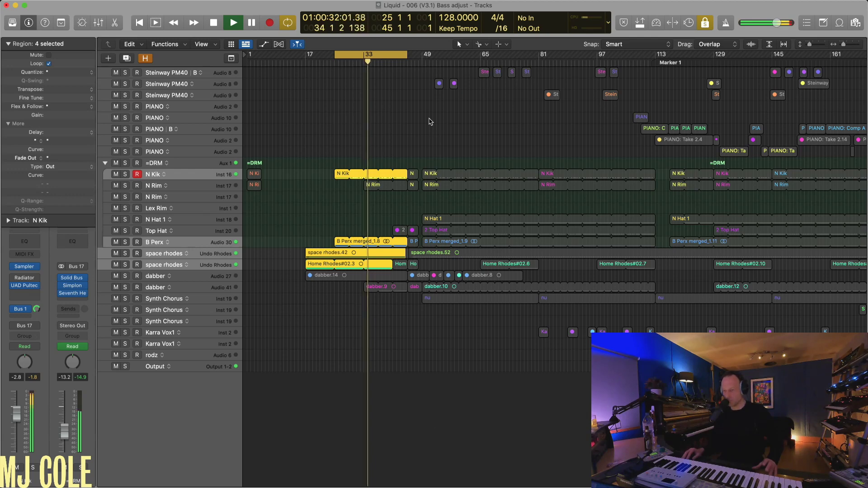
key(super+Down)
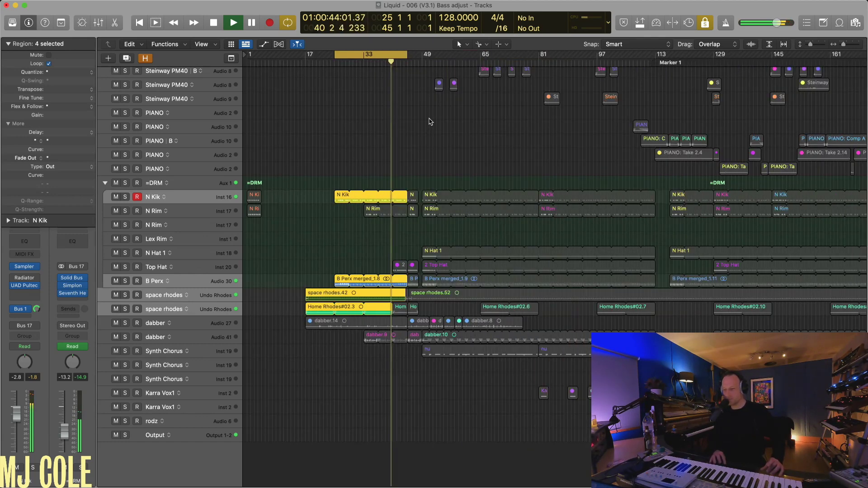
Add the dabber.9 region to the playing selection and shorten the cycle range so it starts at bar 33.
shift+click(372, 338)
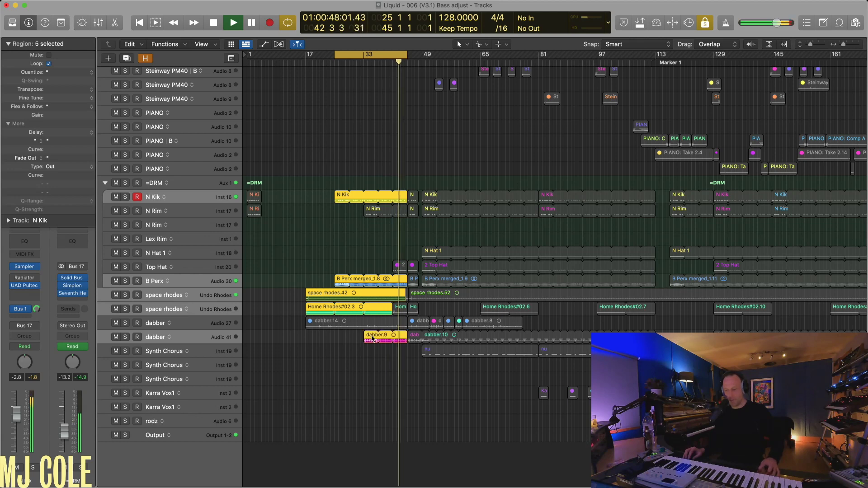
key(space)
key(space)
key(super+Right)
key(super+Down)
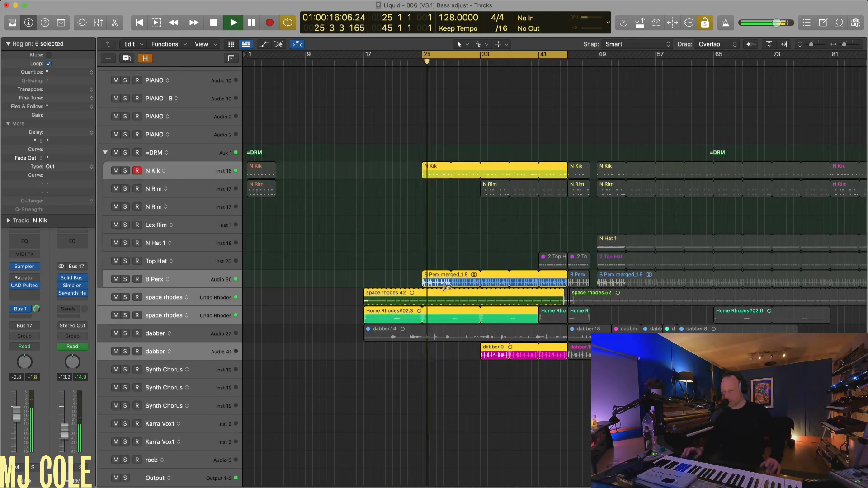
drag(424, 55, 482, 59)
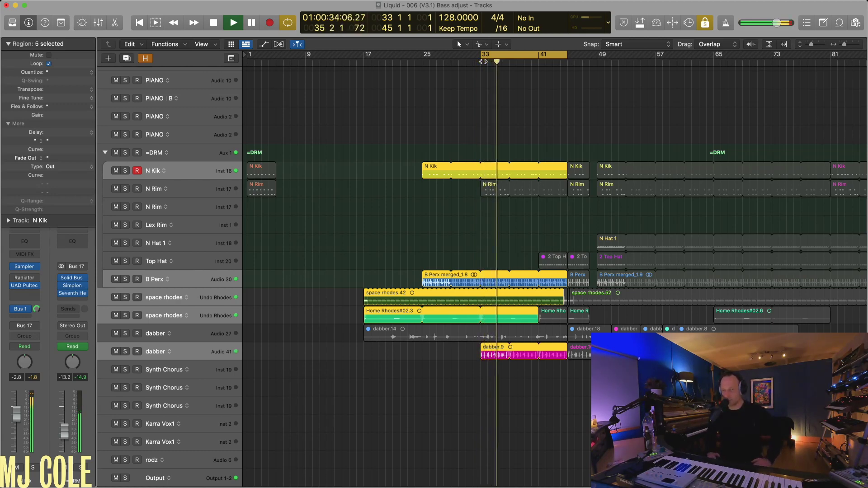
Duplicate the Steinway PM40 track on Audio 9 as a new empty audio track.
key(super+Up)
key(super+Up)
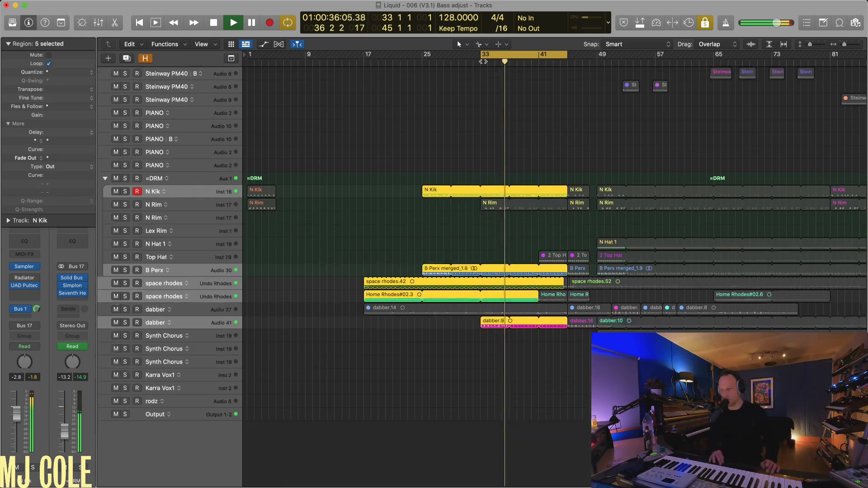
key(super+Left)
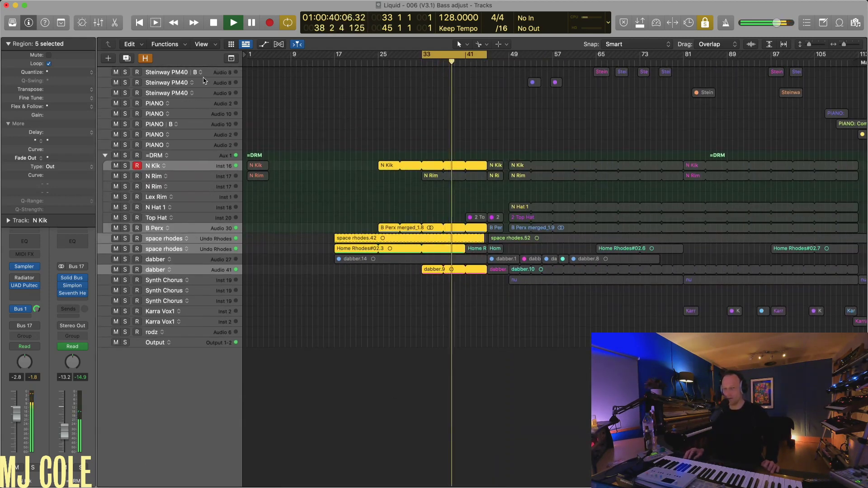
click(214, 94)
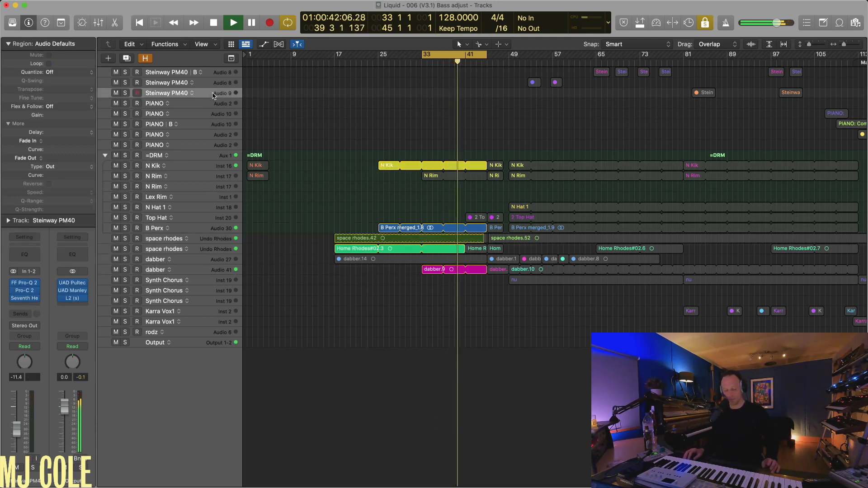
key(super+d)
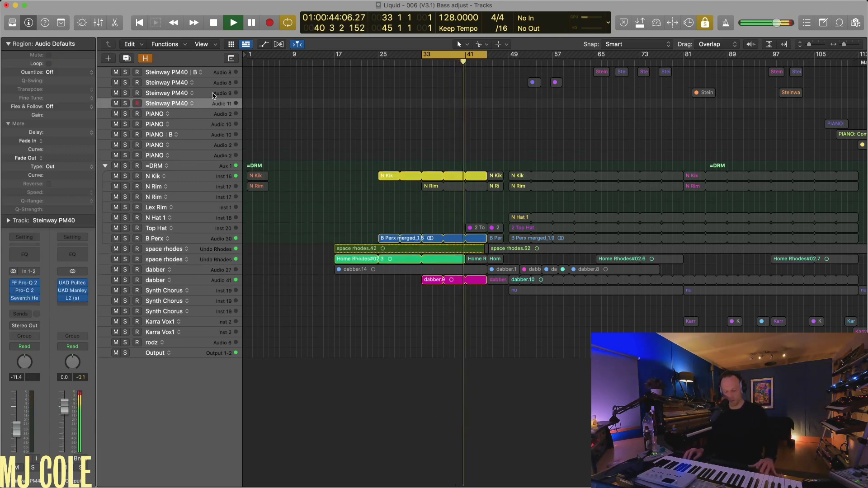
Reveal the hidden tracks and duplicate the PIANO track on Audio 3 as a new empty audio track.
key(h)
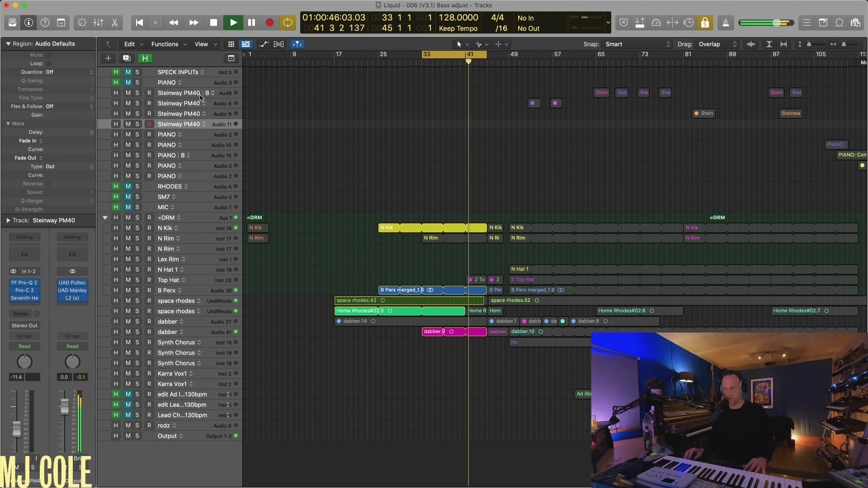
click(211, 82)
key(super+d)
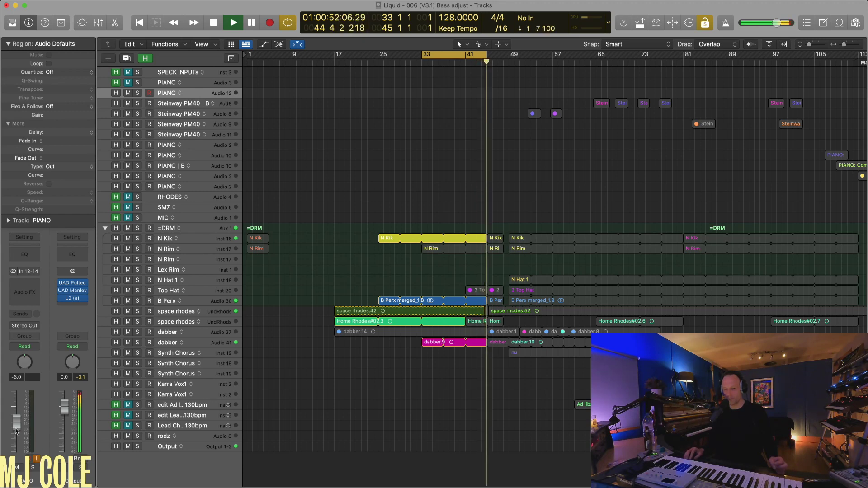
Raise the new PIANO track's volume to 0.6 and run playback of the cycle from bar 33.
key(Return)
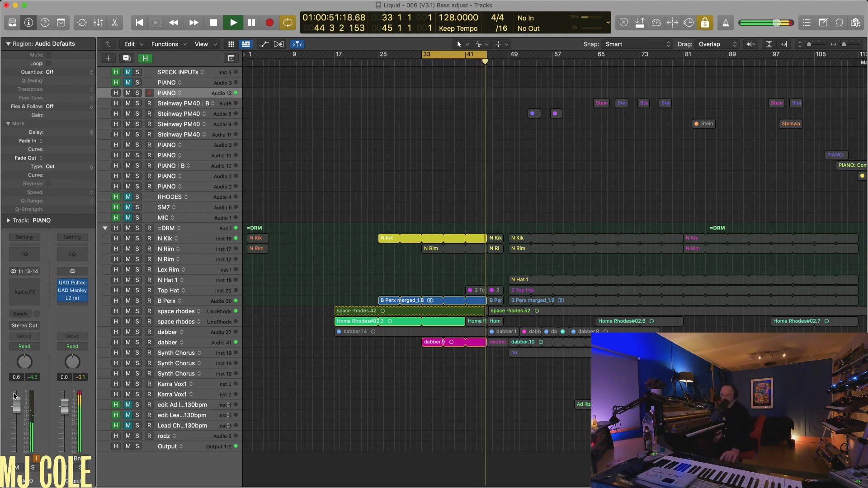
key(space)
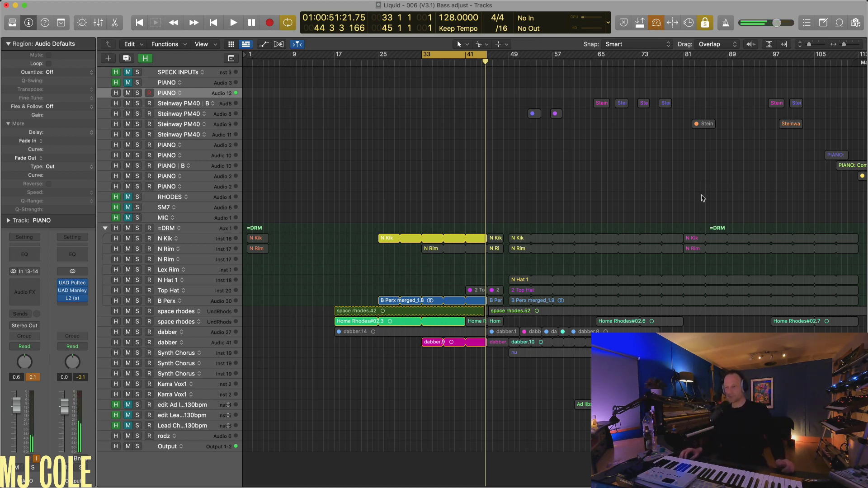
key(space)
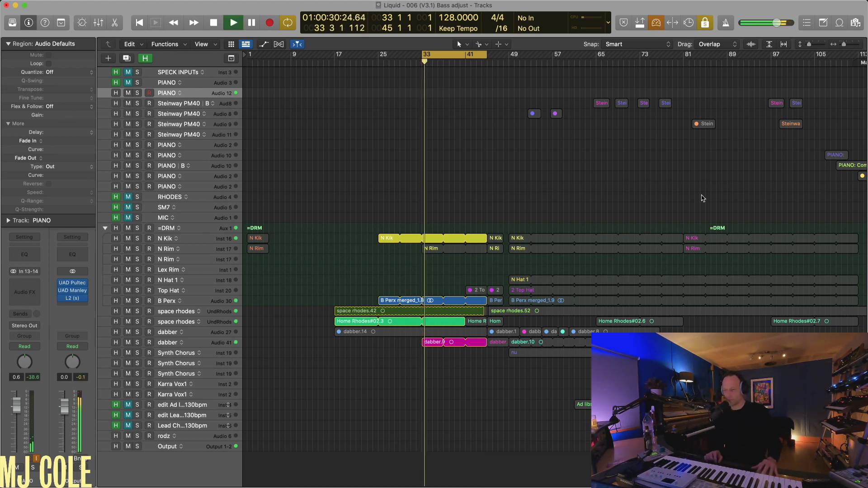
key(space)
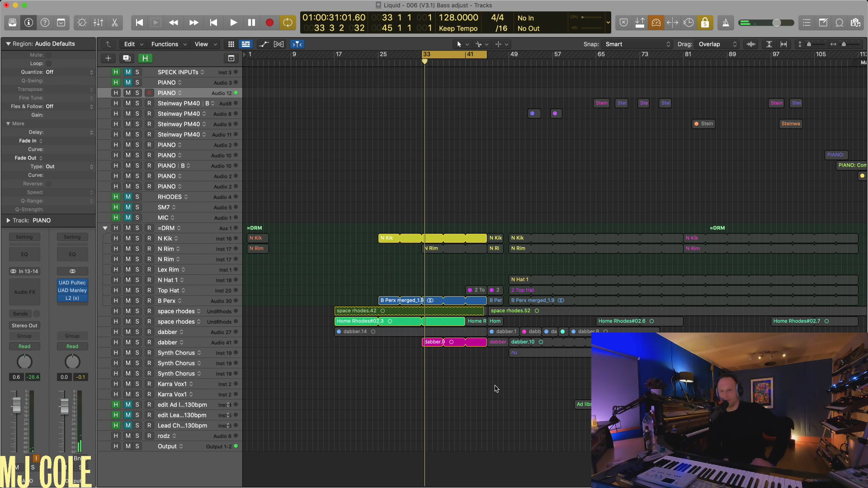
key(space)
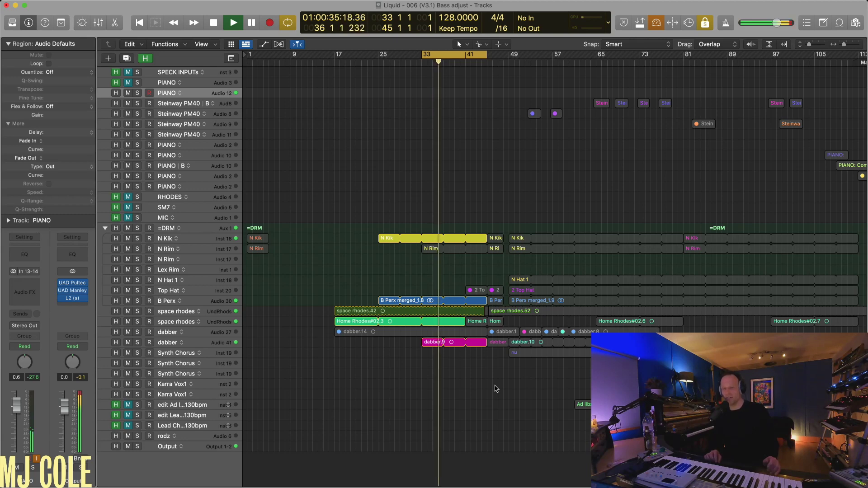
Select the dabber.9 region and solo it so it plays without the kick, percussion and Rhodes.
key(super+Right)
key(super+Down)
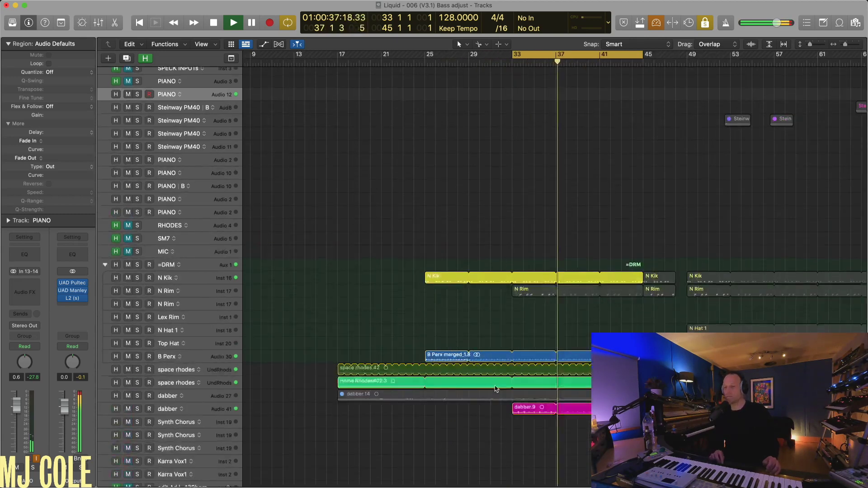
key(super+Left)
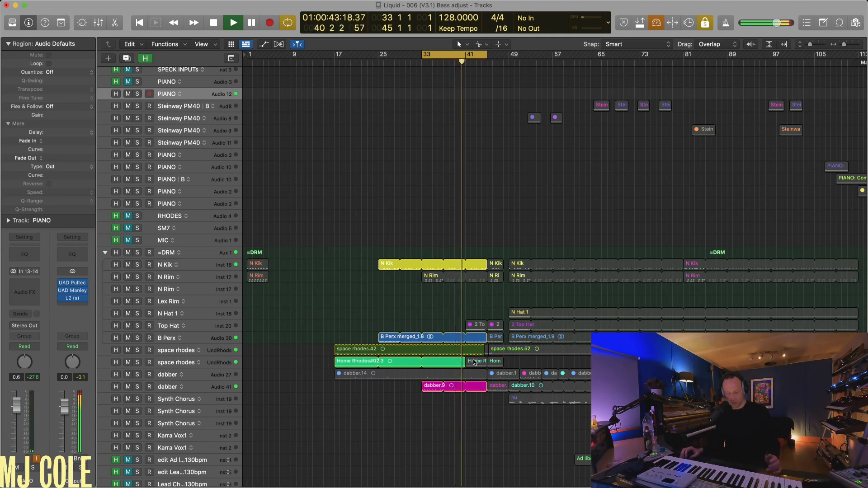
key(super+Left)
key(super+Up)
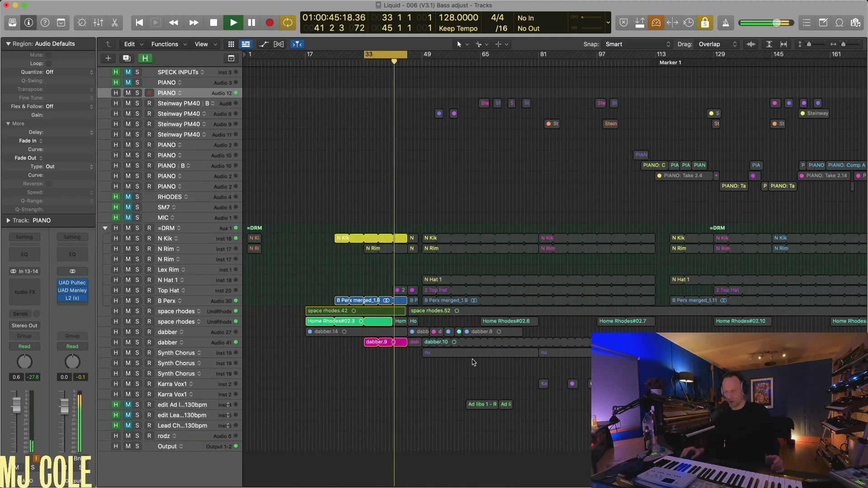
click(381, 342)
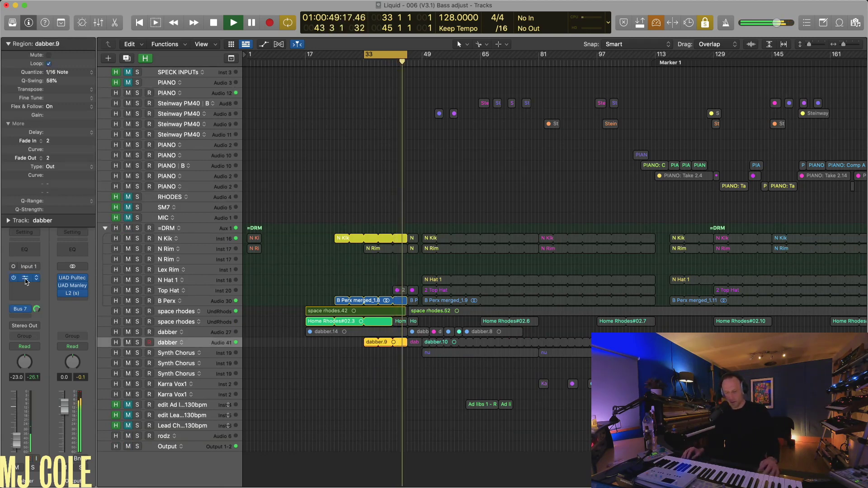
click(128, 301)
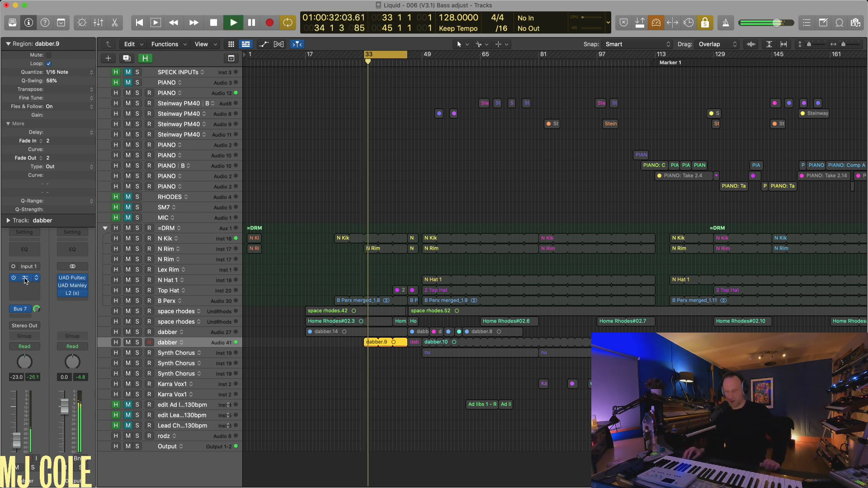
Open the Decapitator effect on the dabber track and switch it back on.
key(v)
mouse_move(347, 139)
mouse_down()
mouse_move(483, 127)
mouse_move(406, 121)
mouse_up()
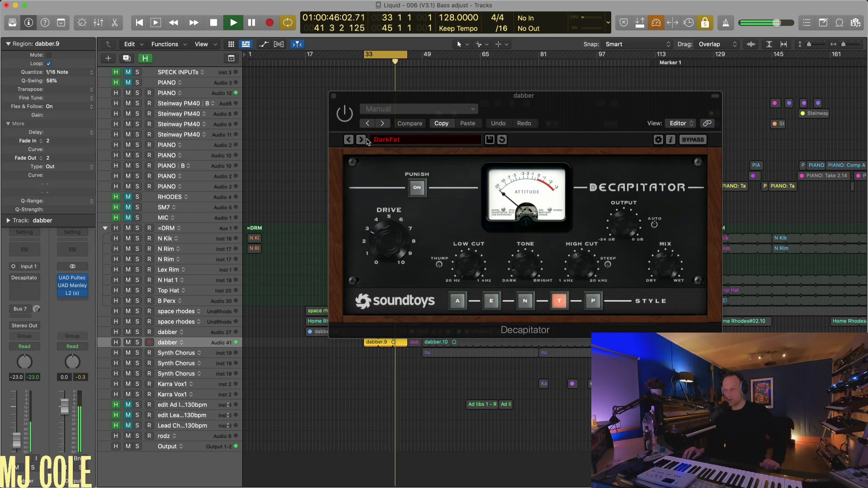
click(344, 117)
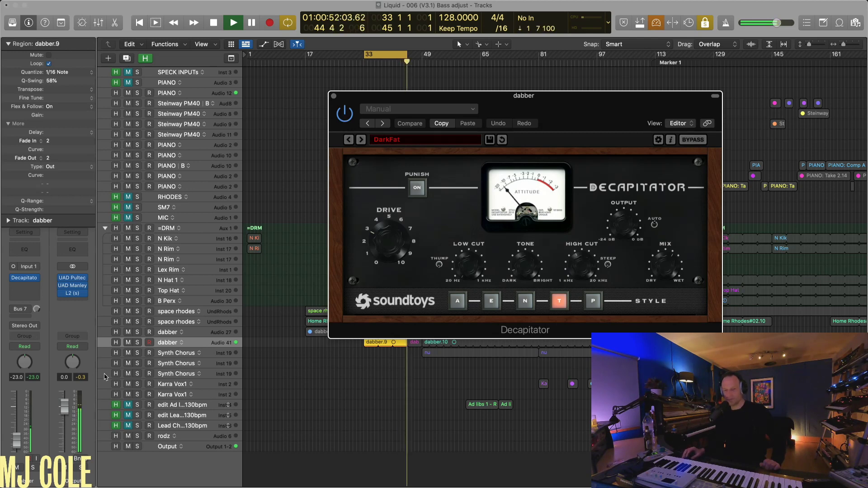
Re-enable the dabber track's Bus 7 send and bring up the bus channel strip that holds EchoBoy.
click(14, 310)
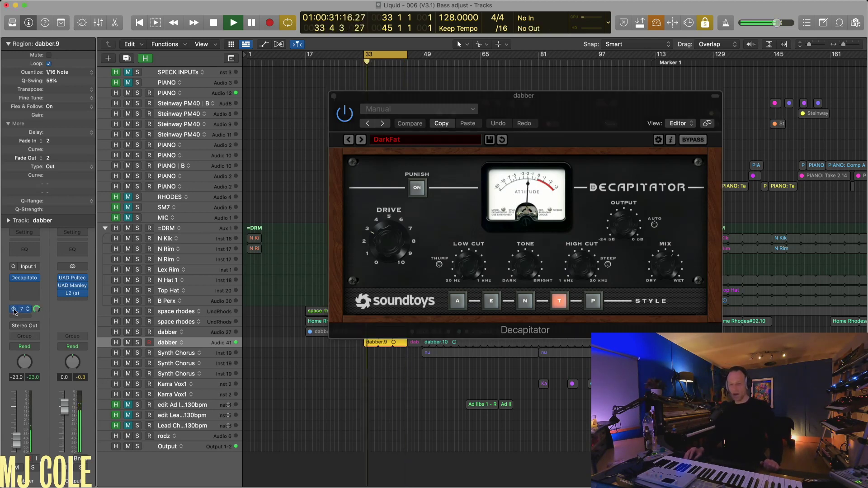
click(20, 309)
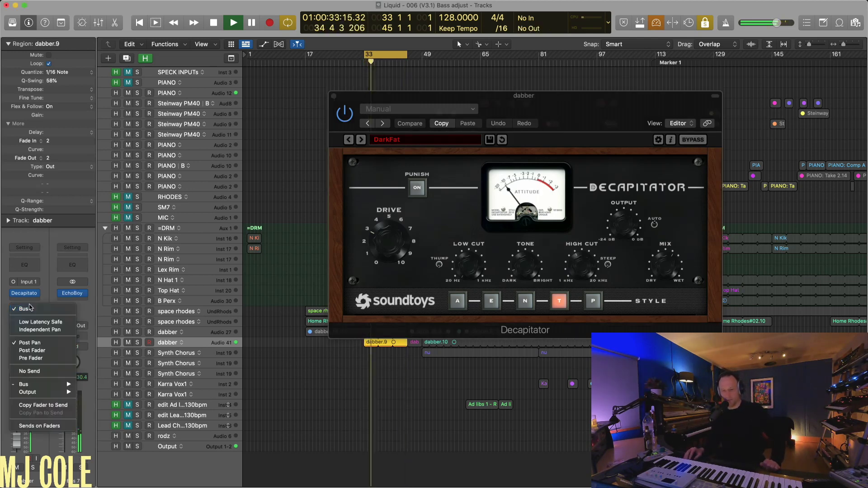
click(59, 246)
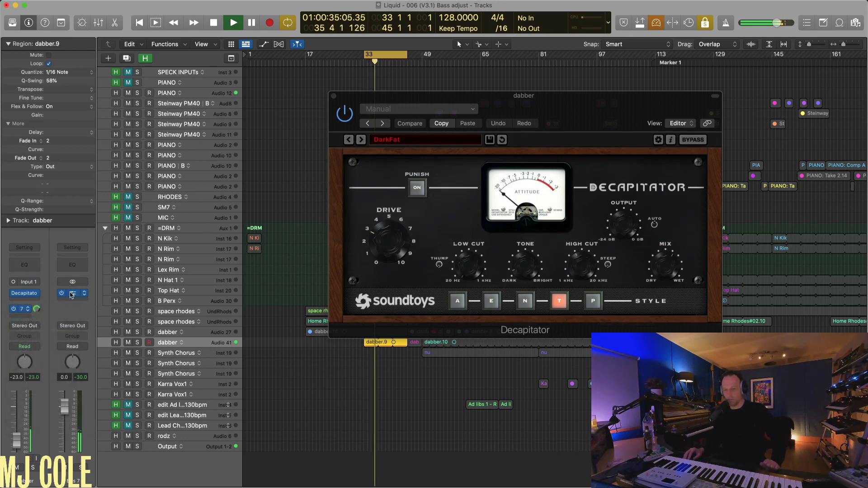
Inspect the EchoBoy tape echo on Bus 7, close it and Decapitator, and end the soloed dabber playback.
click(72, 293)
drag(401, 116, 460, 207)
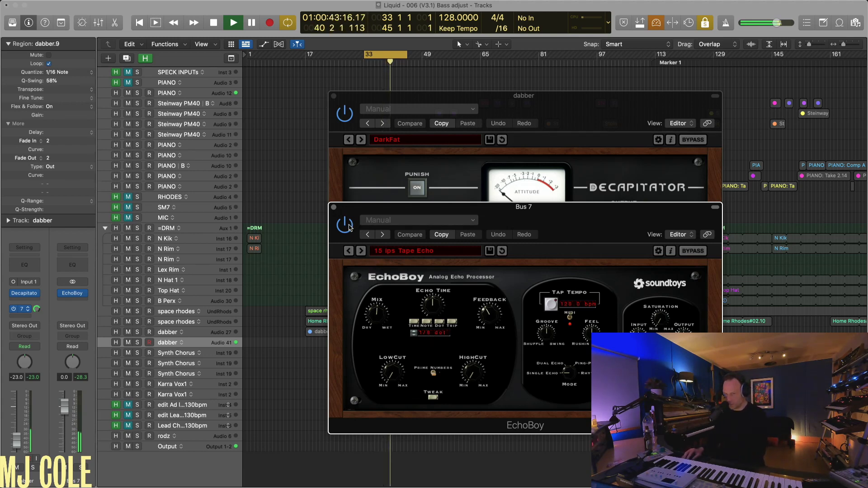
click(334, 207)
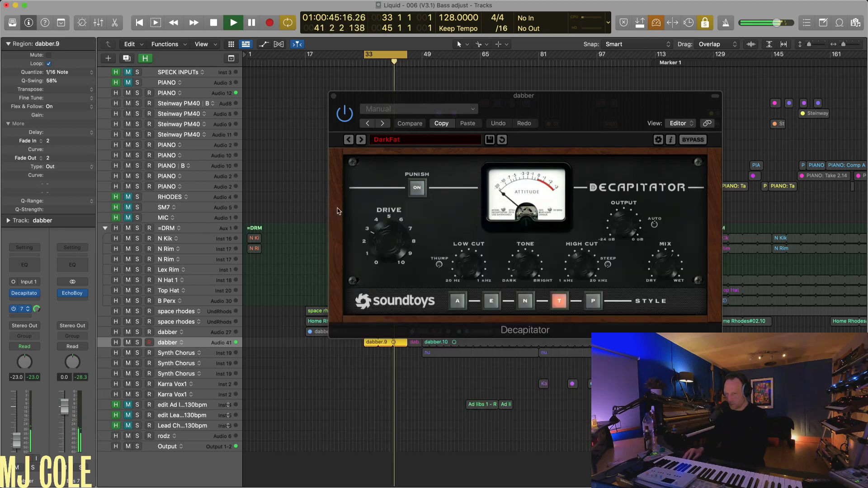
click(333, 97)
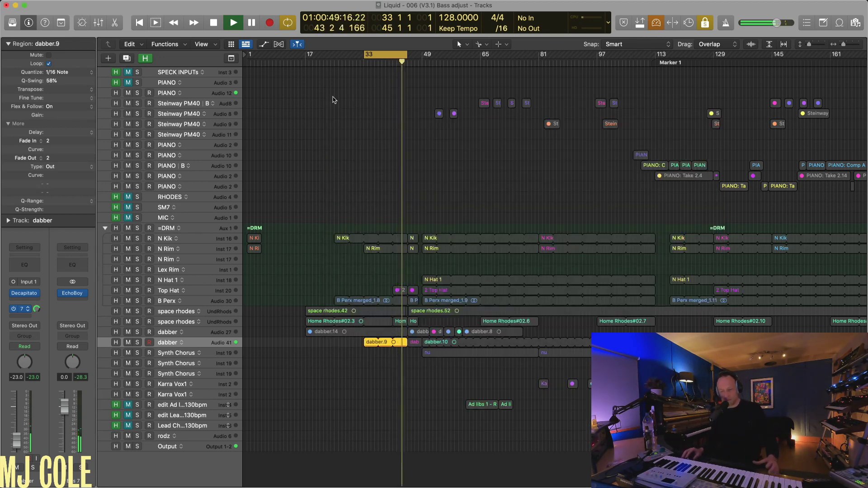
key(space)
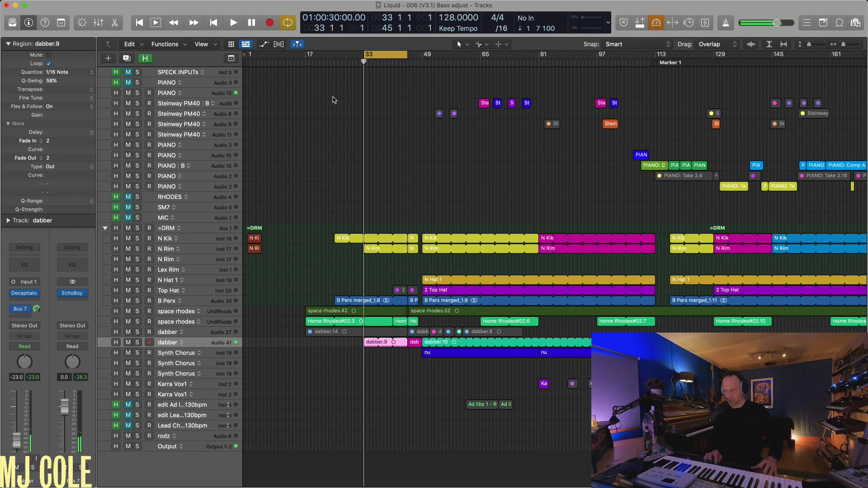
Play the full mix from bar 33 and shift the 12-bar cycle range to bars 49–61.
key(super+Right)
key(super+Down)
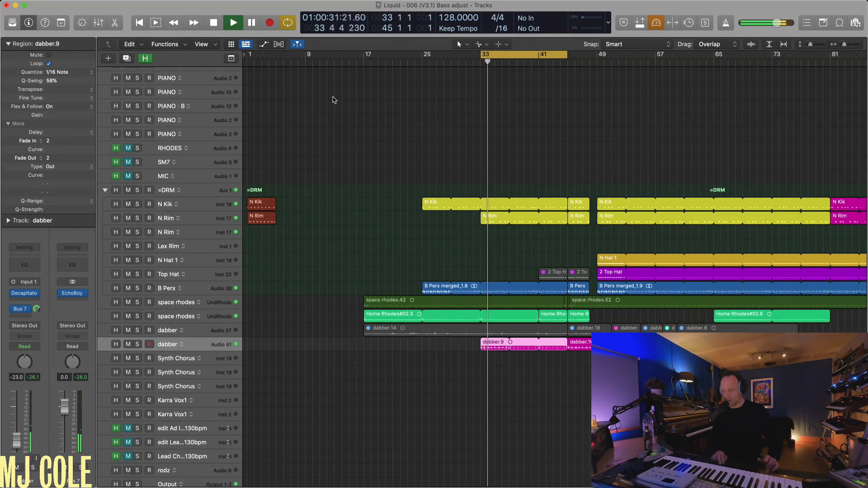
key(super+Up)
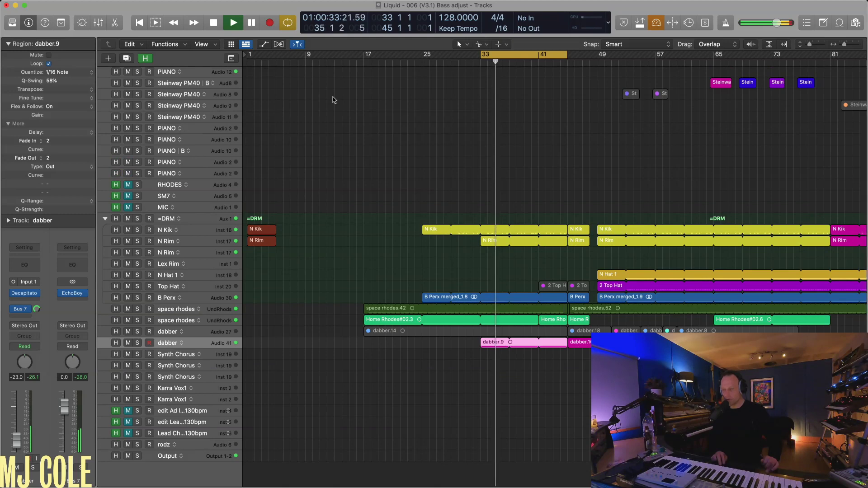
key(super+Left)
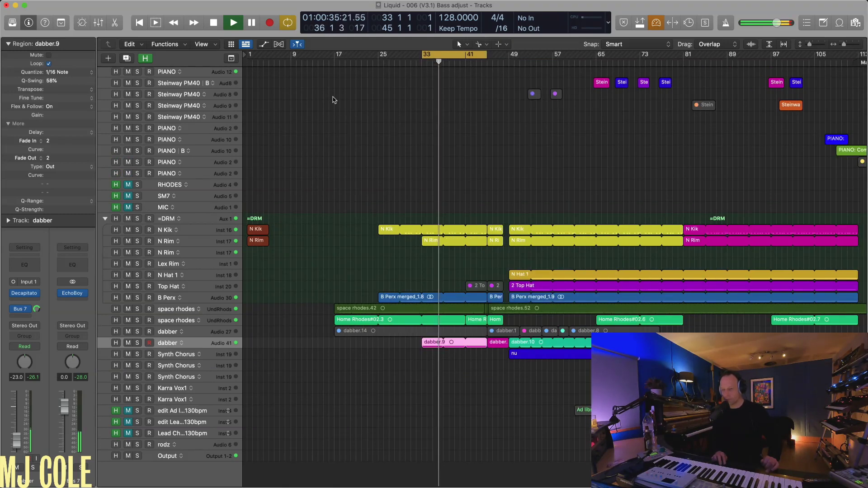
key(super+Left)
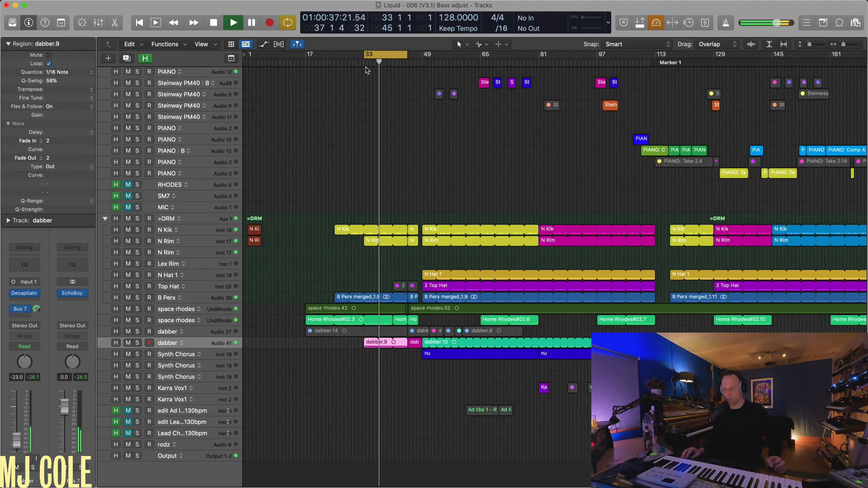
drag(374, 55, 434, 66)
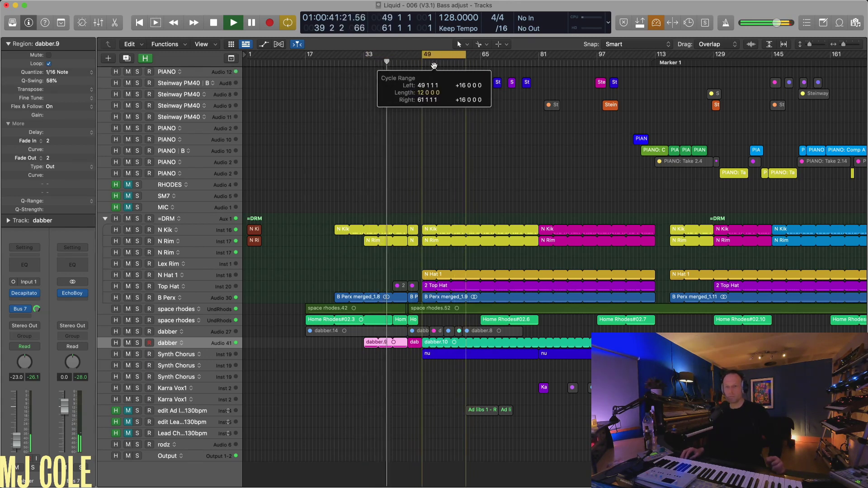
drag(434, 66, 434, 66)
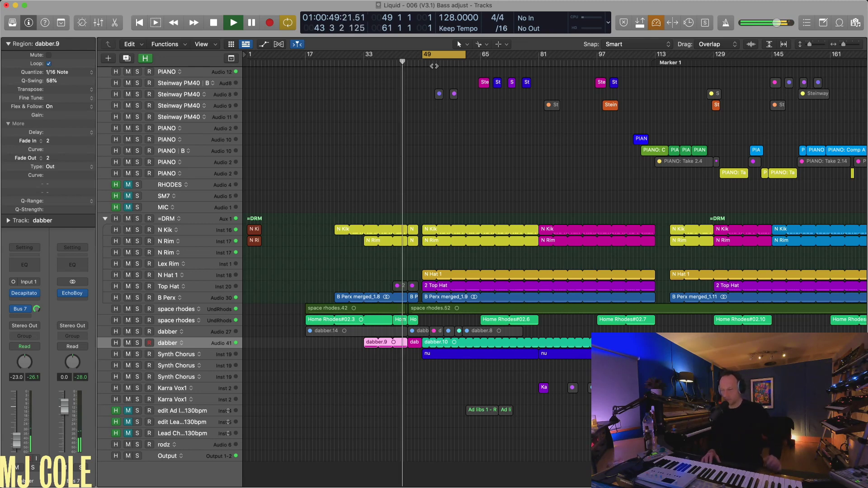
Examine the channel strips of the Output, second dabber and first Synth Chorus tracks while the section from bar 49 plays.
key(super+Right)
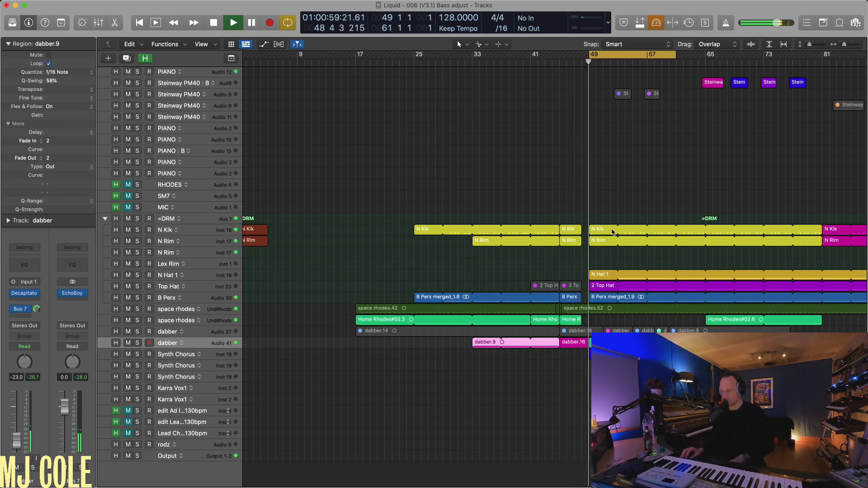
key(super+Left)
key(super+Left)
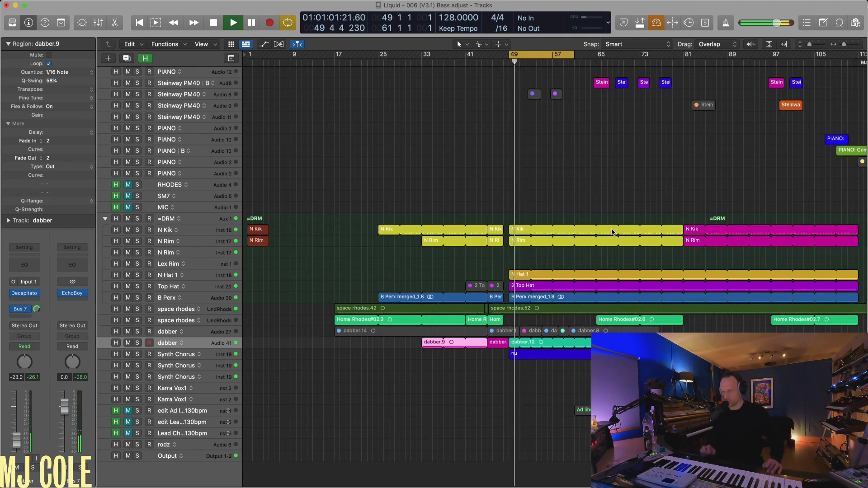
key(super+Up)
key(super+Right)
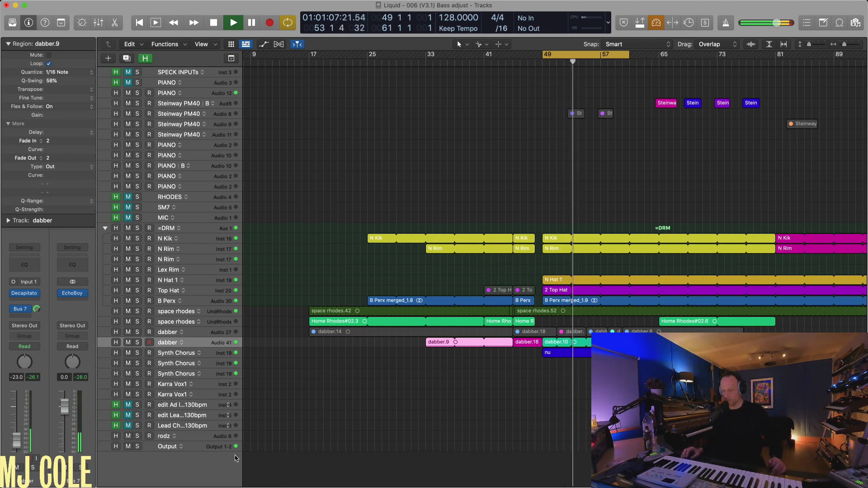
click(216, 448)
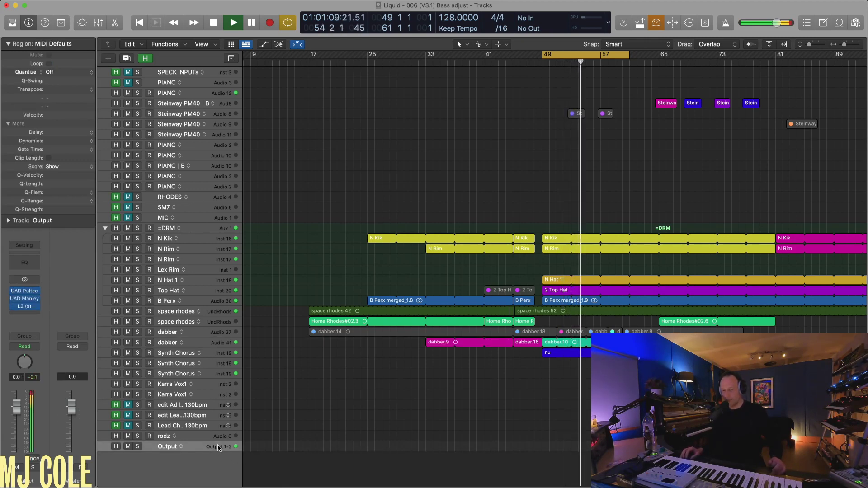
click(209, 346)
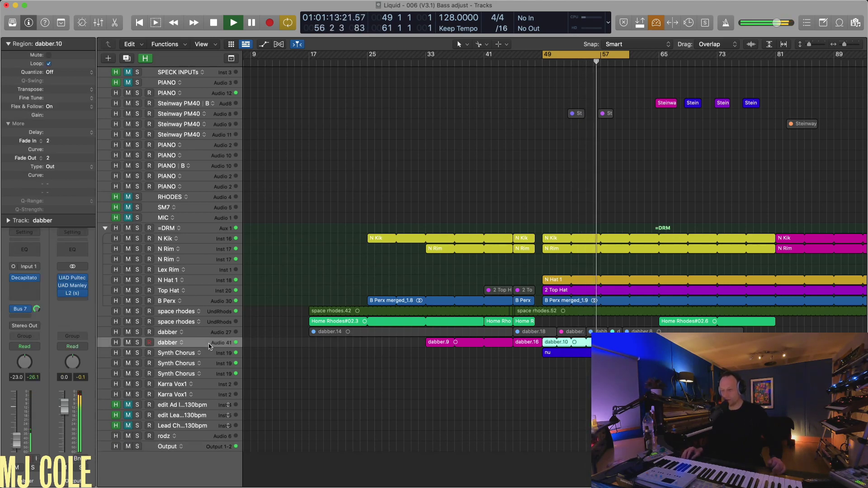
click(209, 353)
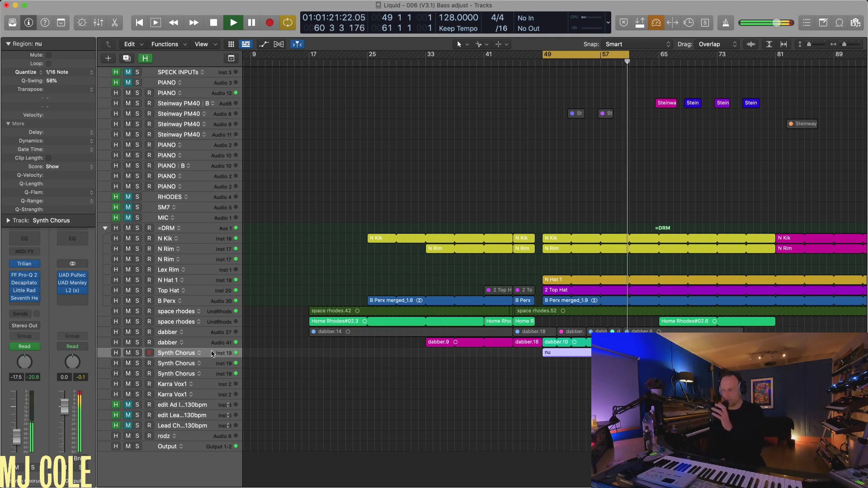
Redefine the cycle range to run from bar 49 to bar 65.
key(c)
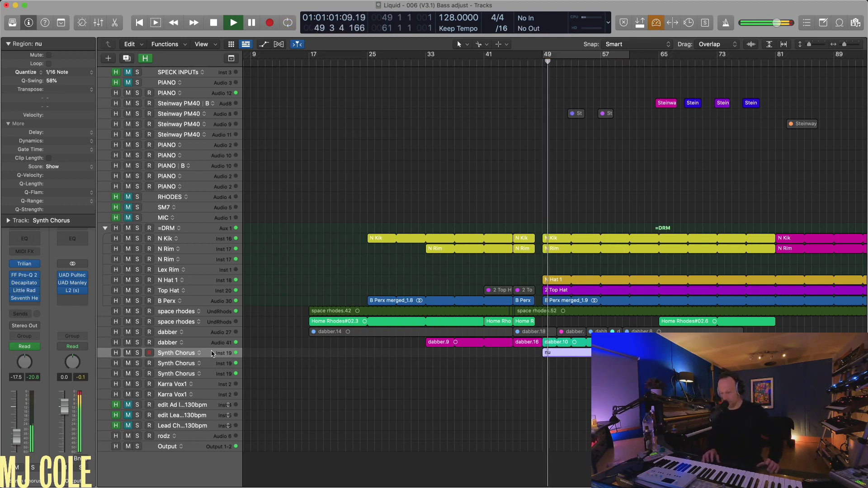
key(super+Right)
key(super+Left)
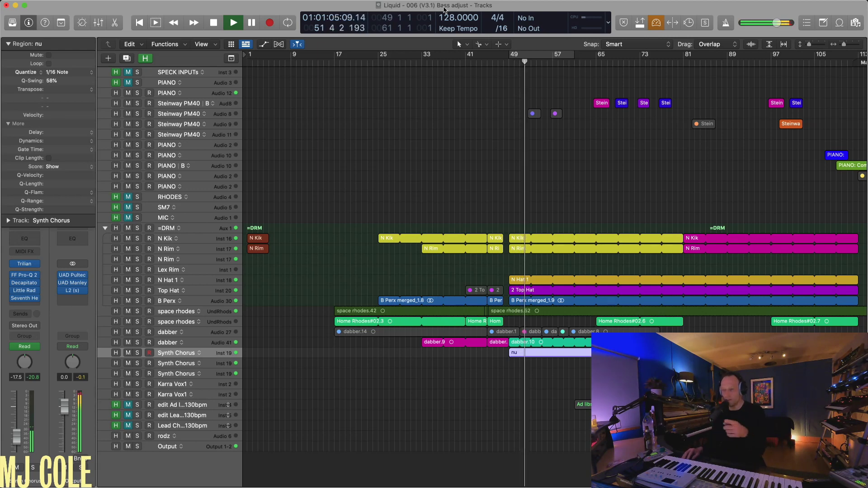
drag(509, 56, 598, 57)
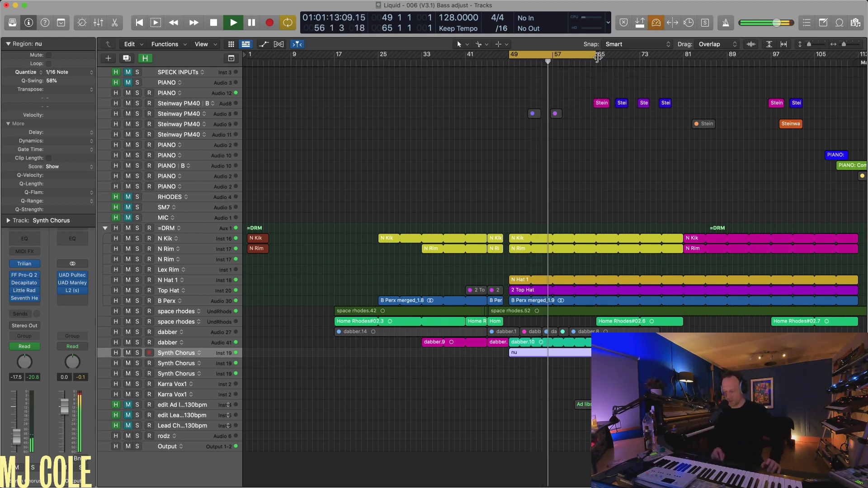
Solo the 2 Top Hat region and set the cycle to its full length, bars 49 to 113.
key(super+Down)
key(super+Down)
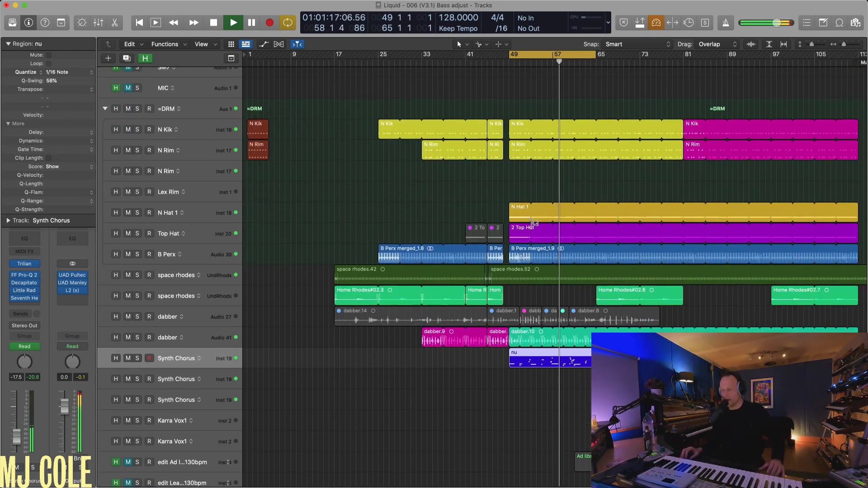
click(511, 190)
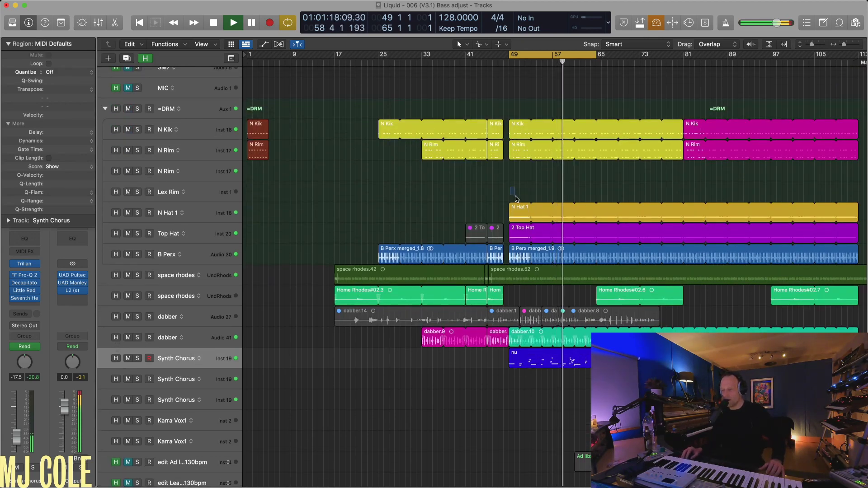
click(520, 229)
key(ctrl+s)
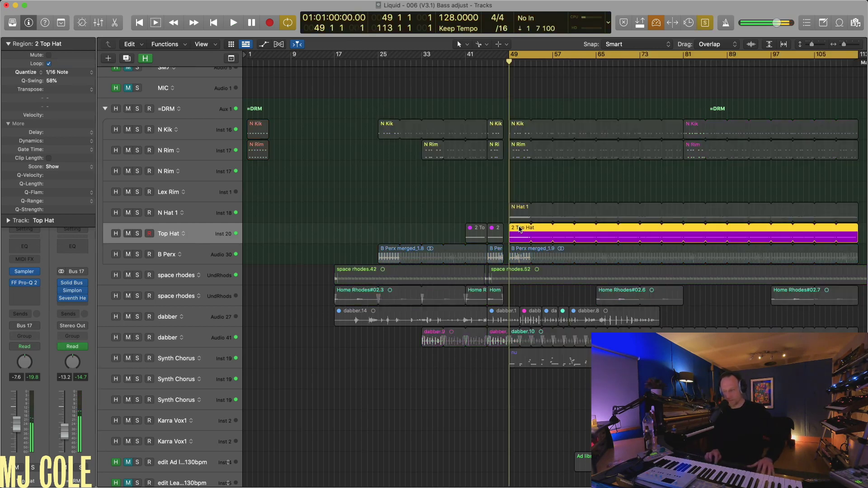
Compare the soloed Top Hat with its FabFilter Pro-Q 2 Bass CUTTER EQ bypassed and active, and close the EQ.
click(26, 284)
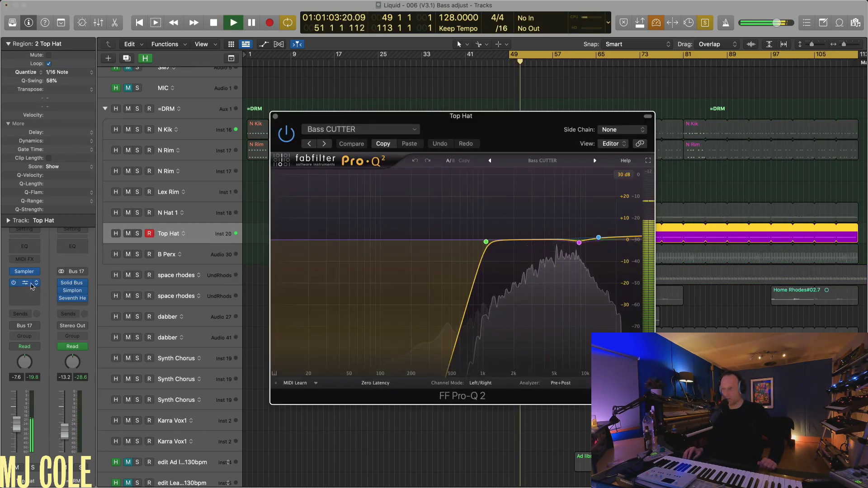
click(286, 135)
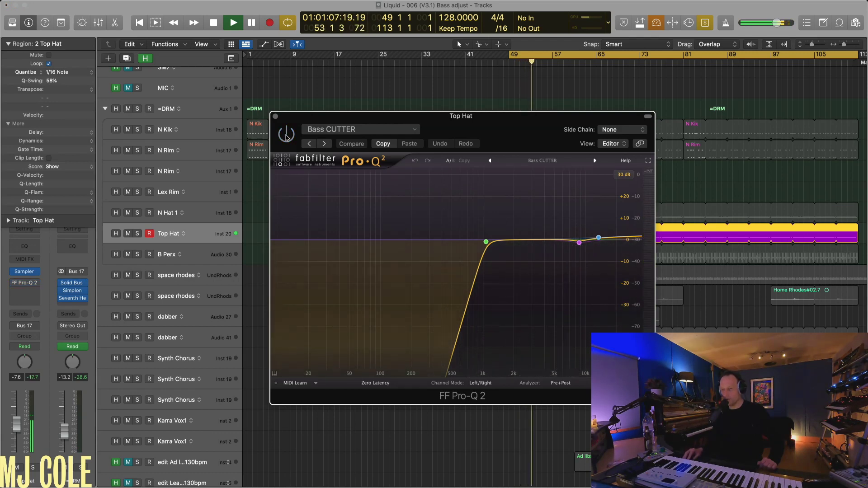
click(286, 135)
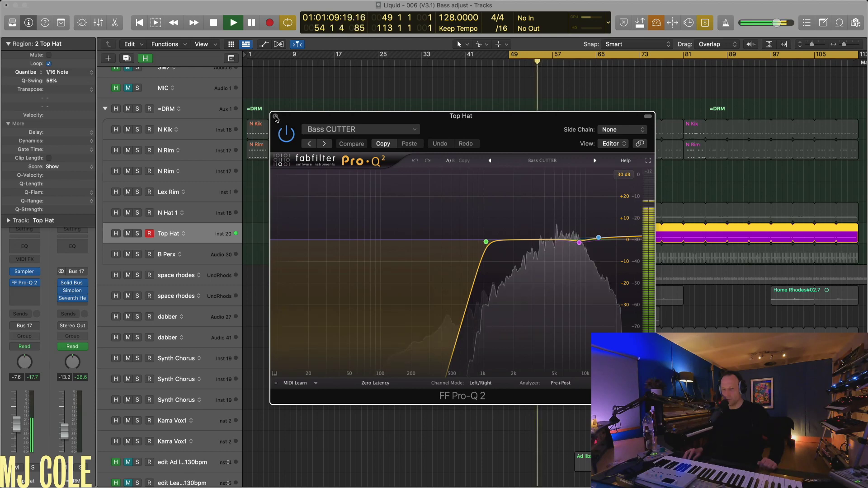
click(275, 116)
Solo the N Hat 1 region from bar 49, examine its notes in the Piano Roll and return to the arrangement.
click(519, 215)
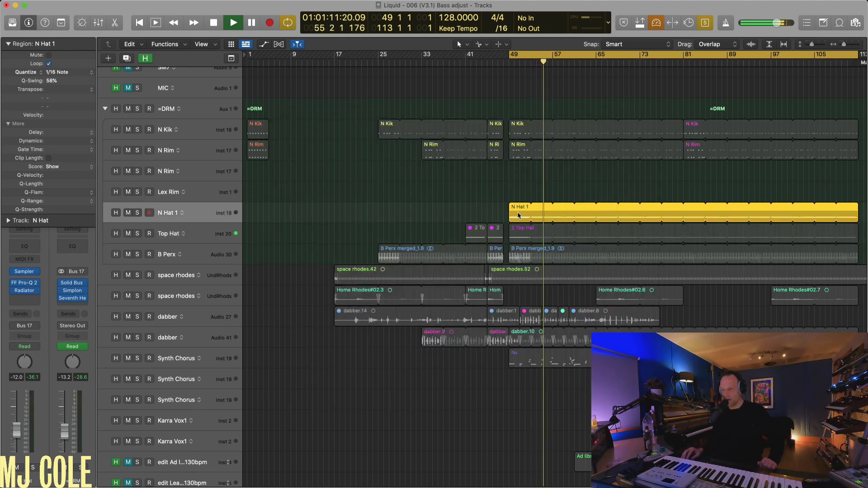
key(Return)
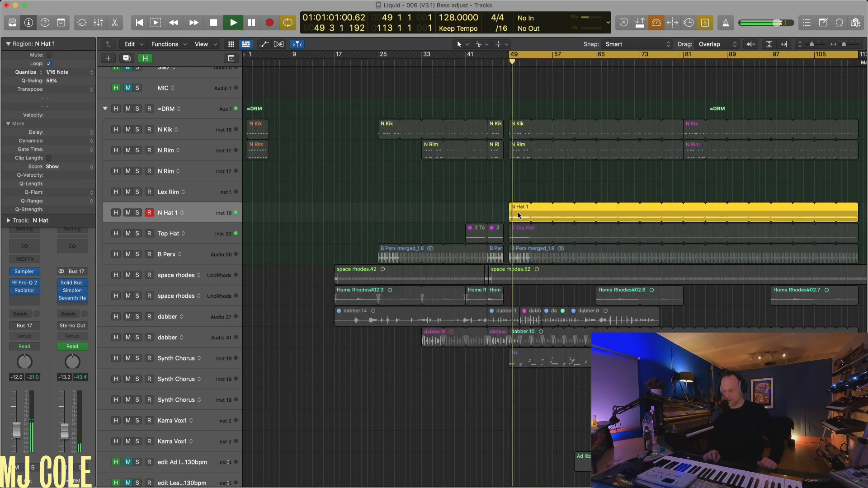
key(2)
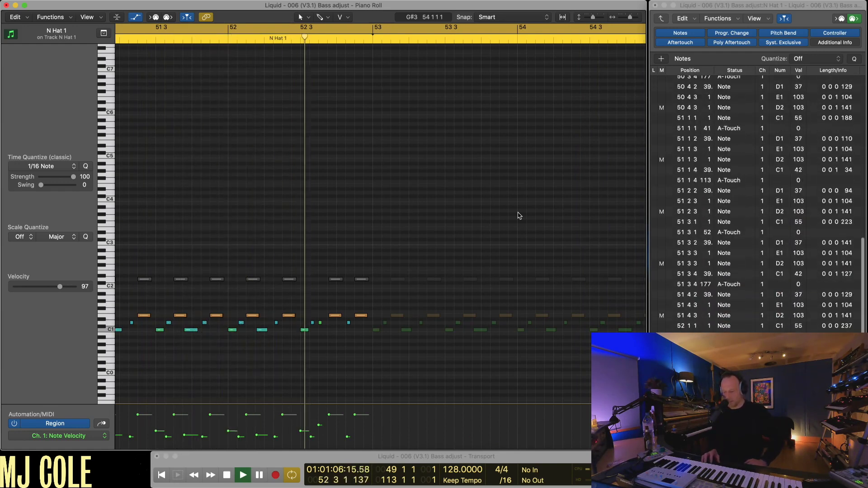
key(super+1)
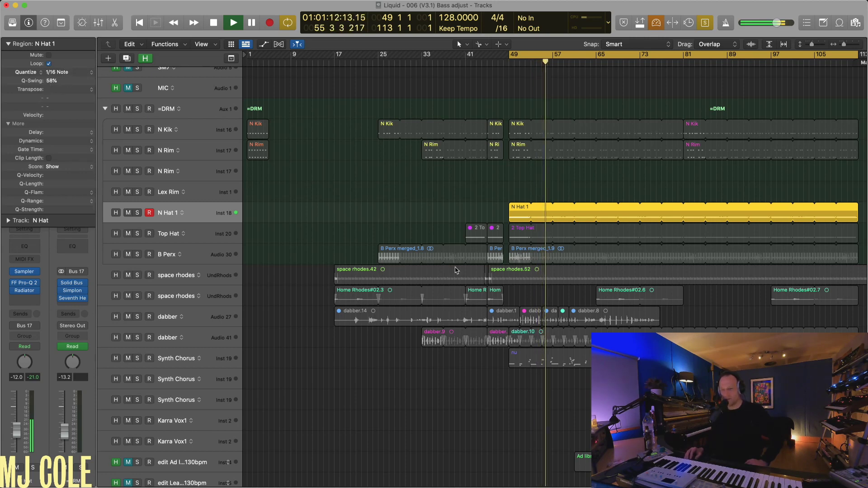
Compare the 2 Top Hat and N Hat 1 regions in solo, and switch solo off to replay the full mix from bar 49.
click(521, 231)
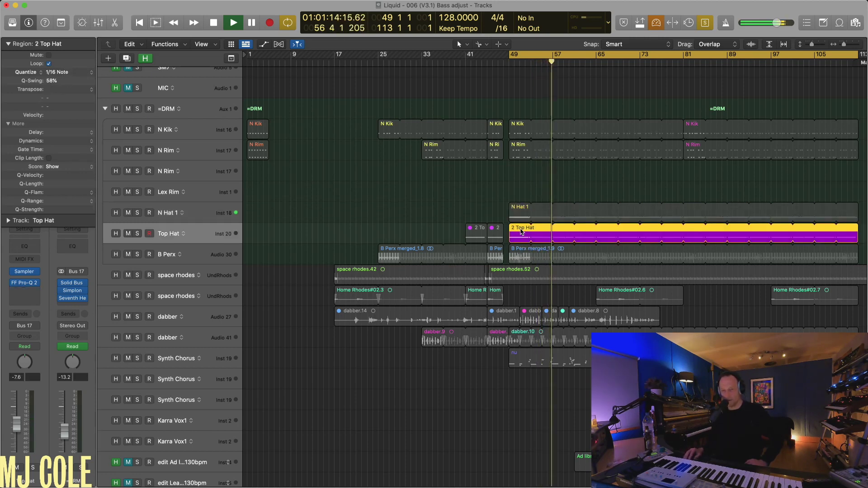
click(518, 212)
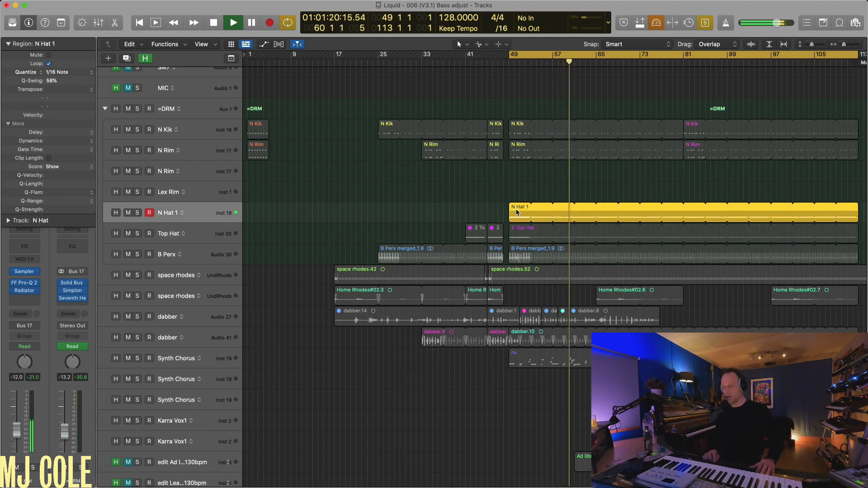
key(ctrl+s)
key(space)
key(space)
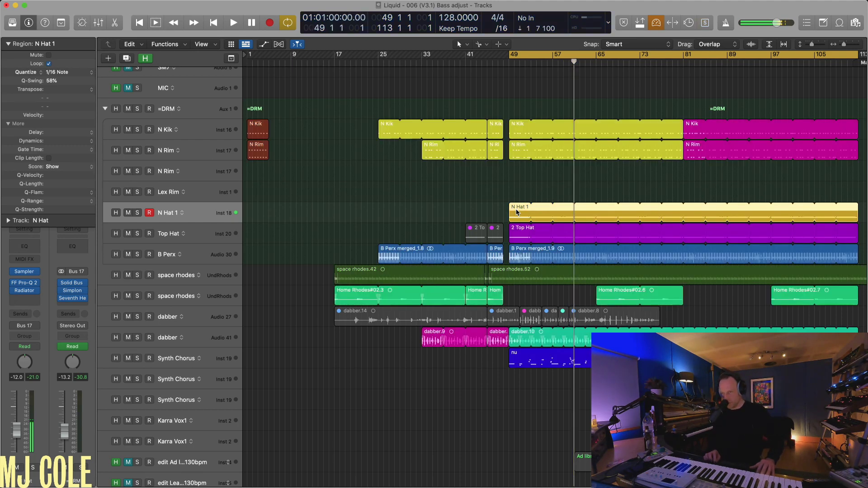
Review the whole arrangement beyond bar 177 during playback of the full mix, and stop playback.
key(super+Up)
key(super+Up)
key(super+Up)
key(super+Up)
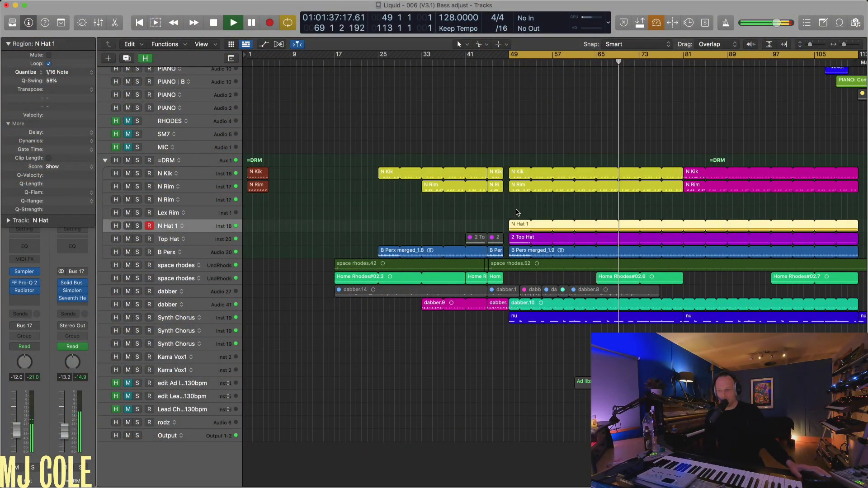
key(super+Left)
key(super+Left)
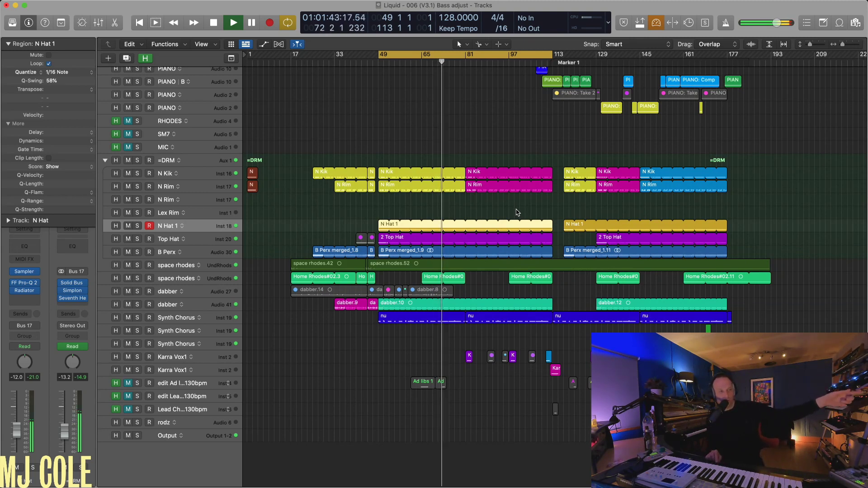
key(space)
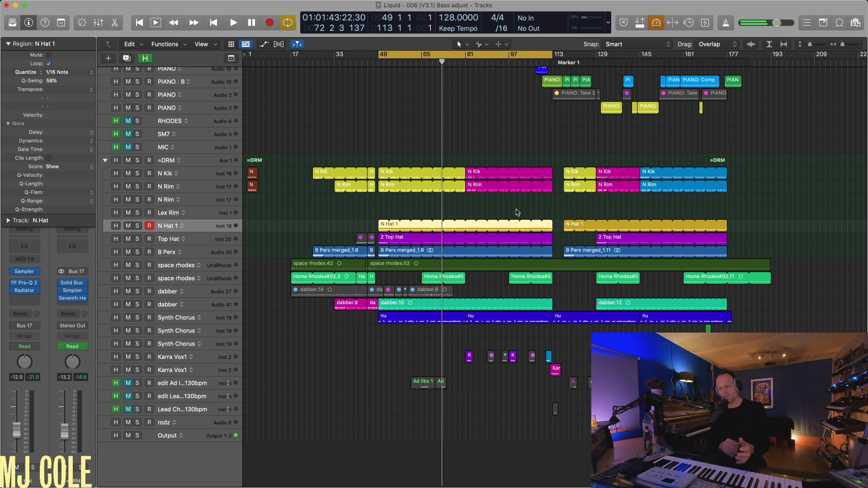
Restart playback from bar 49 and solo the N Kik, N Rim, N Hat 1, 2 Top Hat and B Perx merged_1.9 regions.
key(Return)
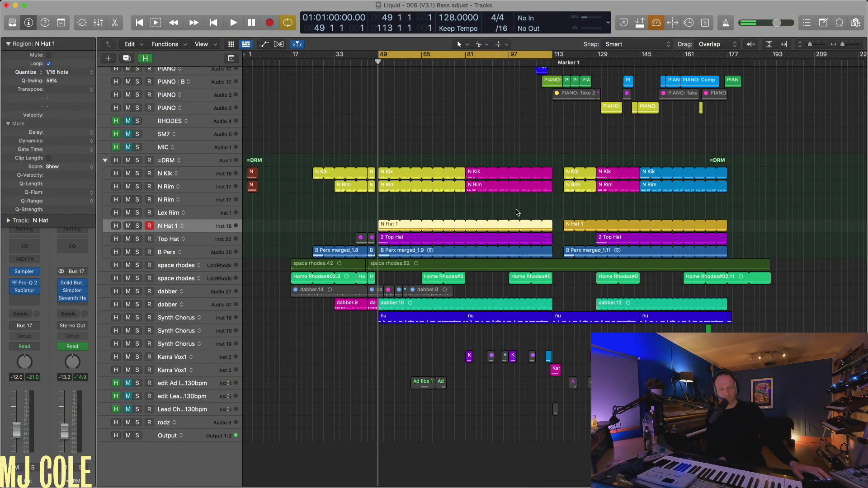
key(space)
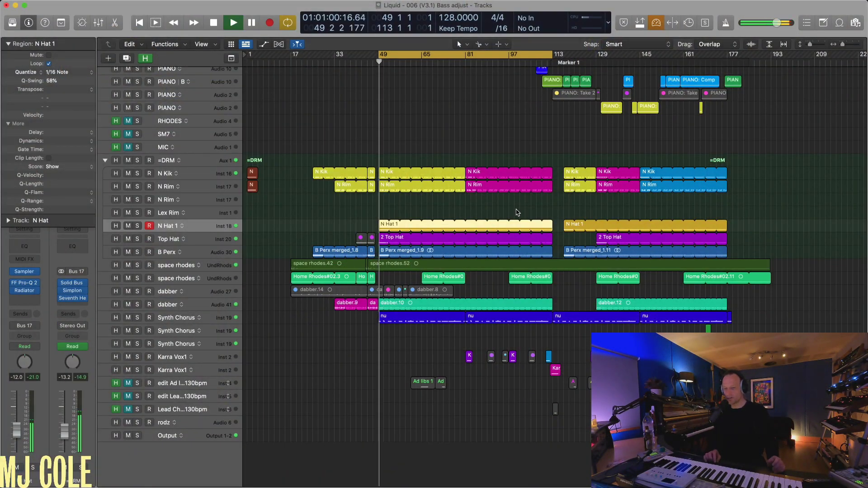
key(super+Right)
key(super+Down)
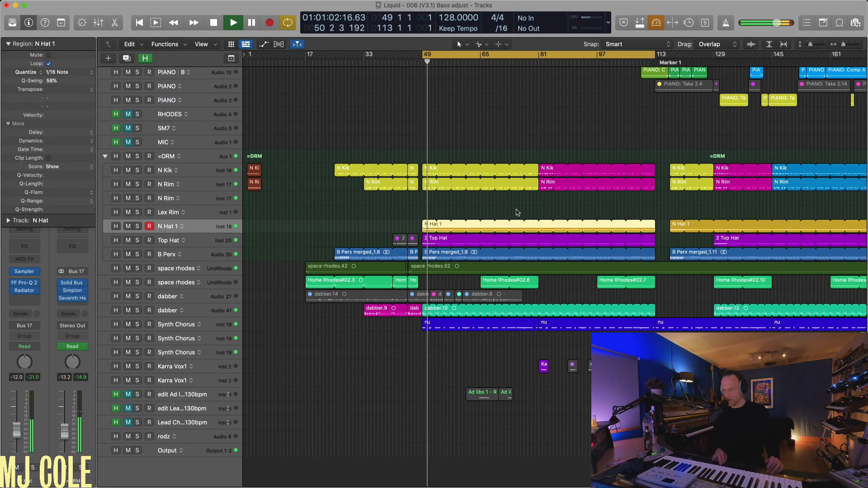
key(super+Up)
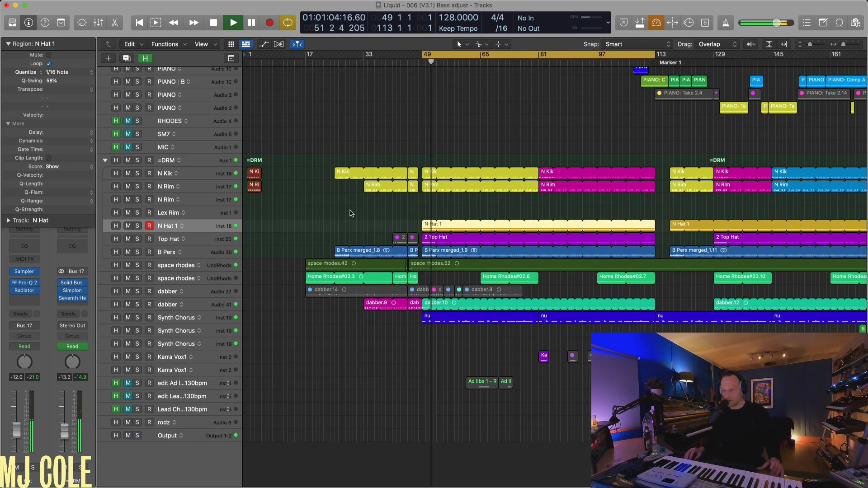
click(332, 162)
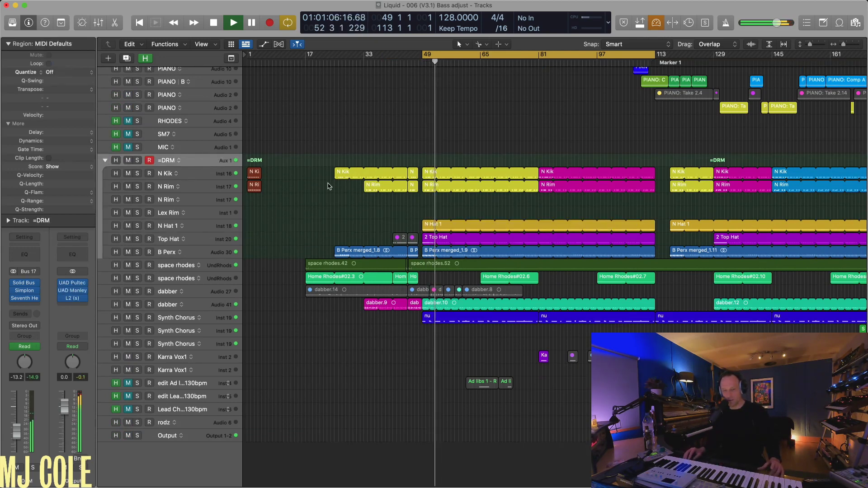
drag(425, 144, 463, 259)
key(ctrl+s)
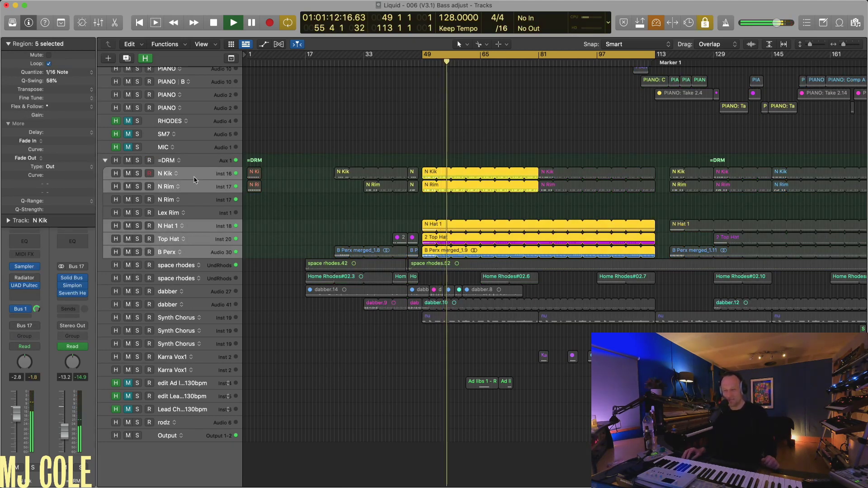
Select the =DRM bus, examine its Solid Bus Comp settings while the soloed drums play, and close the compressor.
click(200, 163)
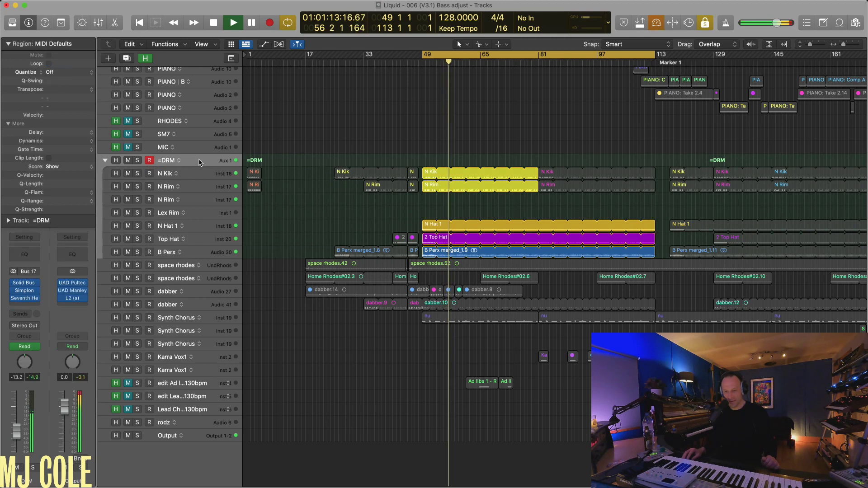
click(25, 285)
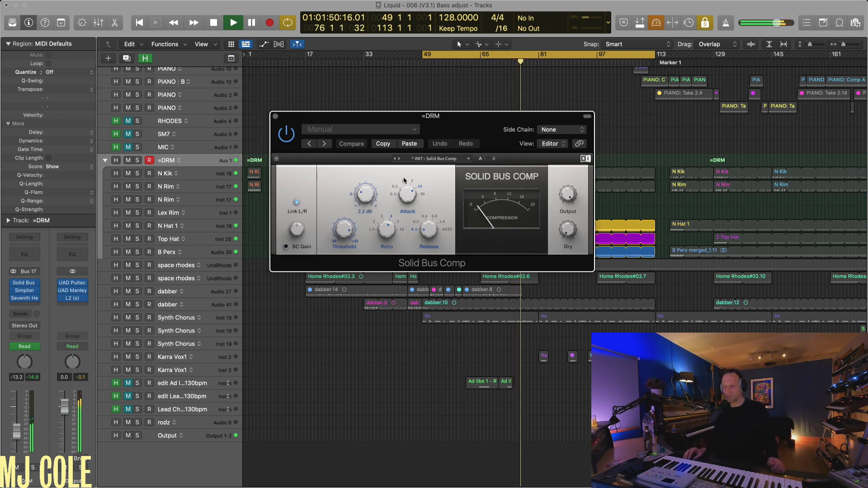
mouse_move(30, 292)
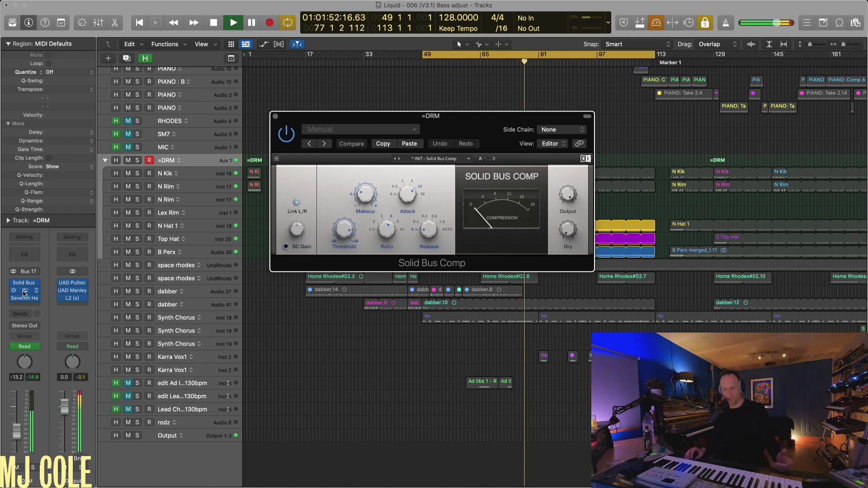
click(275, 117)
Examine the FabFilter Simplon on the =DRM bus together with its Filter 1 Freq automation across the arrangement, and close the plug-in.
click(24, 290)
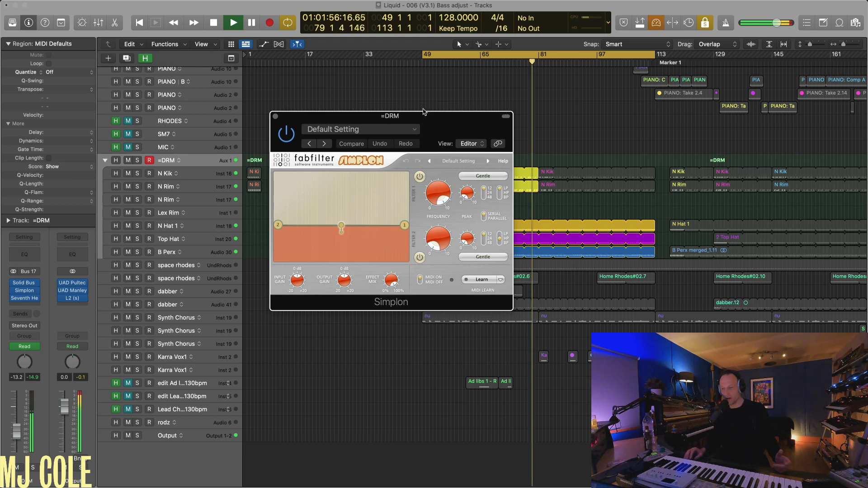
drag(419, 118, 495, 173)
key(a)
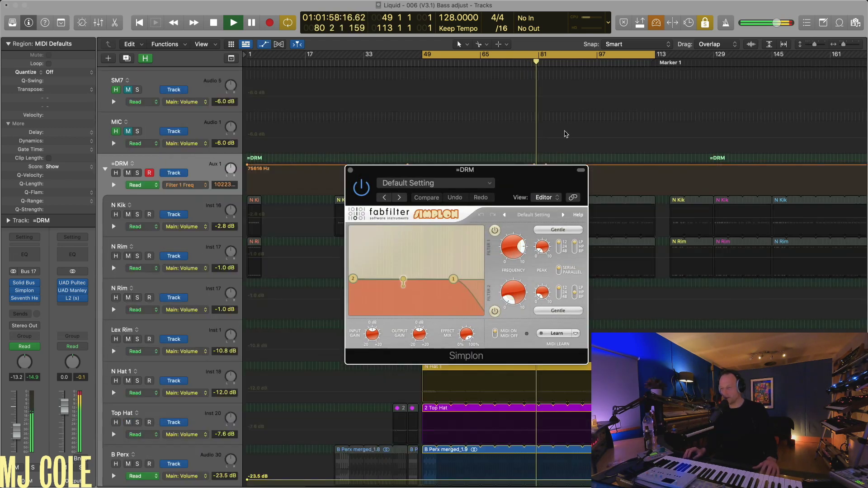
key(super+Left)
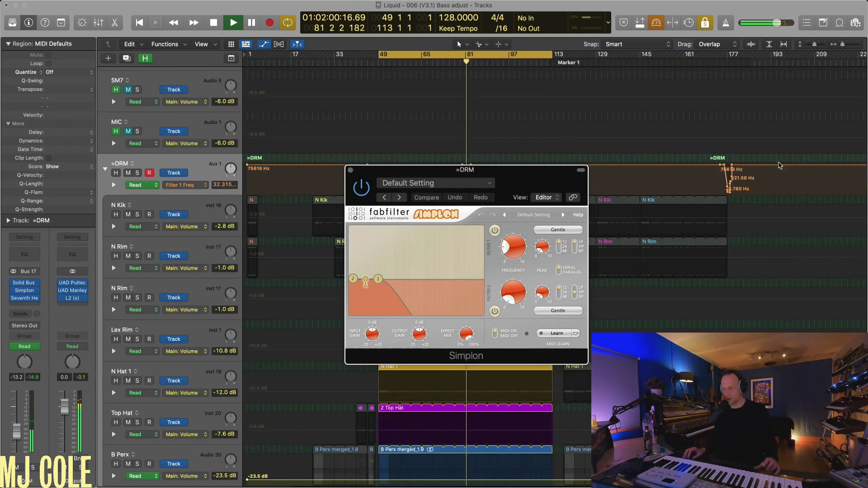
click(351, 170)
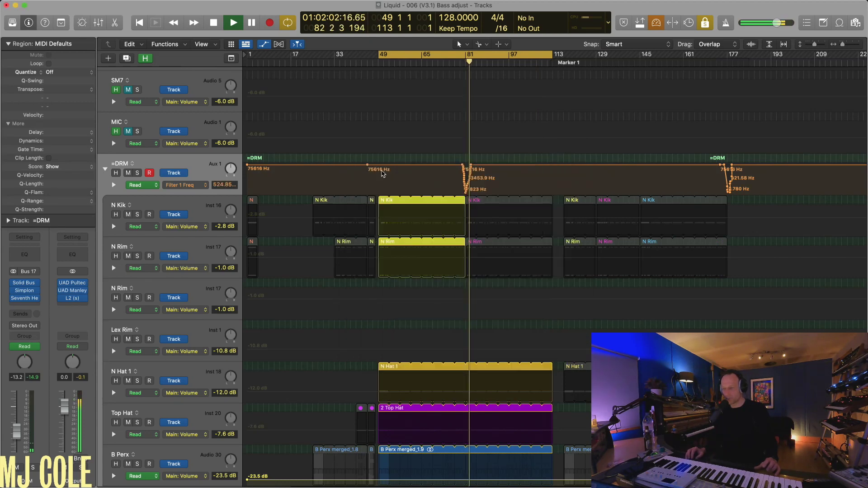
Replay the drums from about bar 77 and watch Simplon follow the Filter 1 Freq automation around bar 81, closing the plug-in.
click(454, 64)
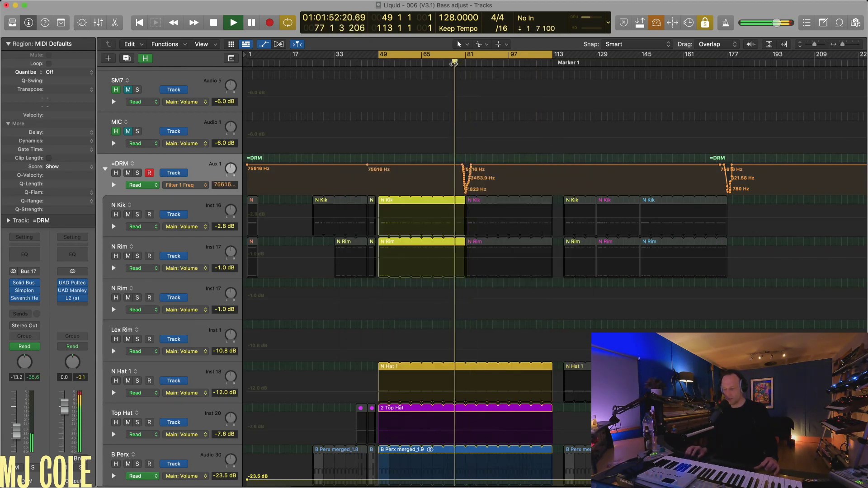
key(super+Right)
key(super+Right)
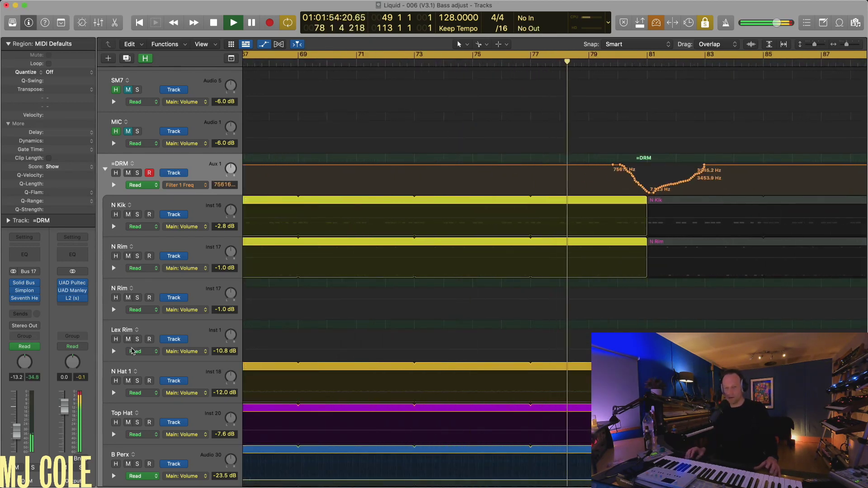
click(25, 292)
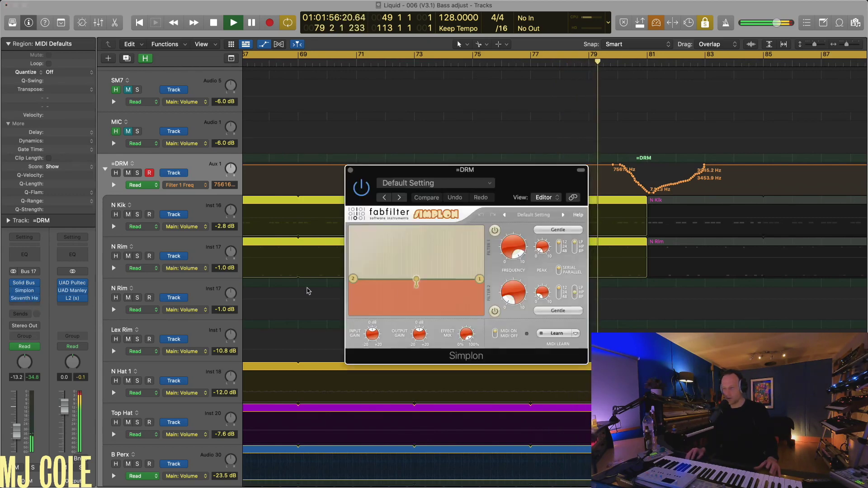
mouse_move(414, 256)
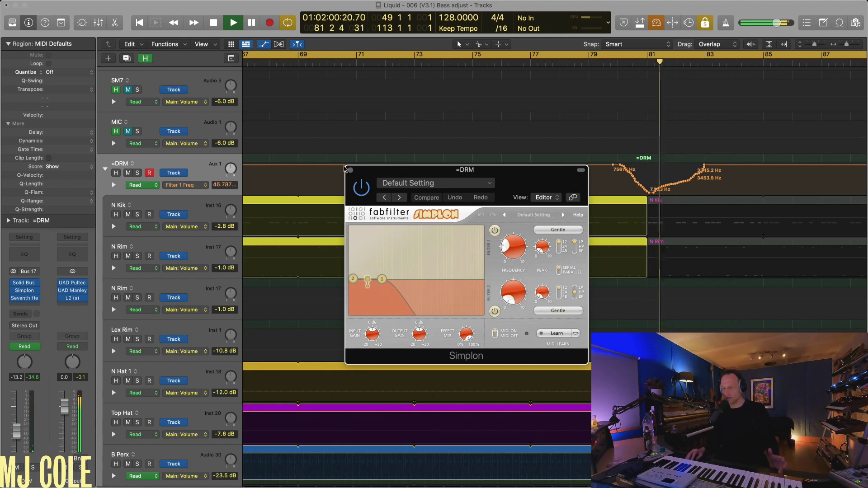
key(super+w)
Hide the automation curves, reduce the tracks to a compact overview and replay the soloed drums from bar 49.
key(super+Left)
key(super+Left)
key(super+Left)
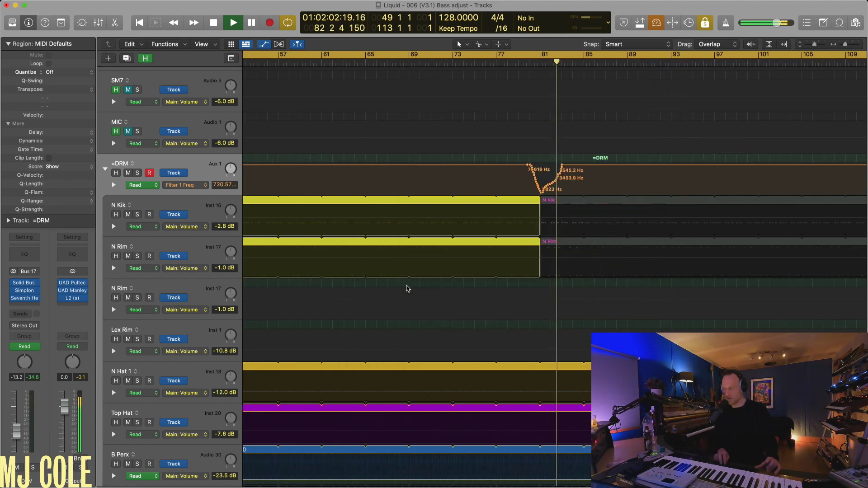
key(super+Up)
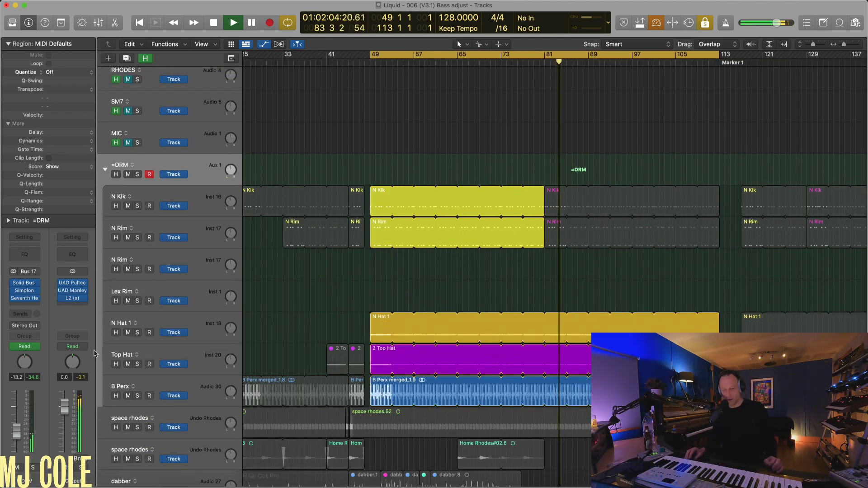
mouse_move(63, 284)
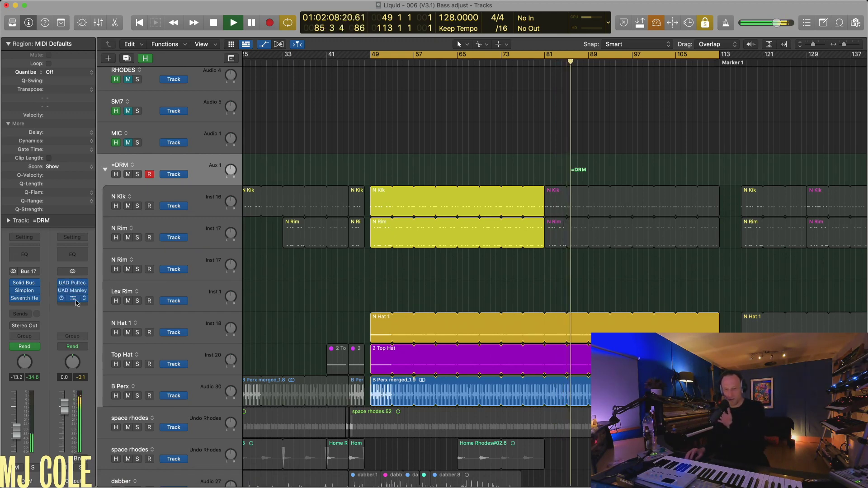
ctrl+alt+click(439, 285)
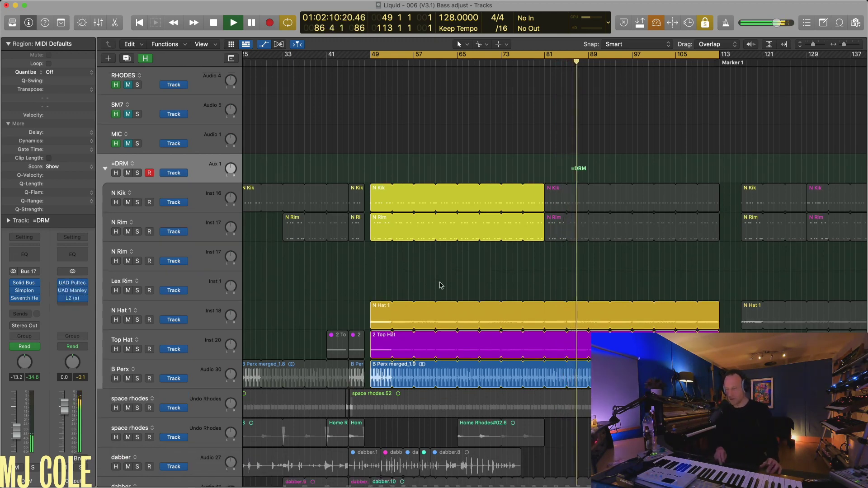
ctrl+alt+click(440, 283)
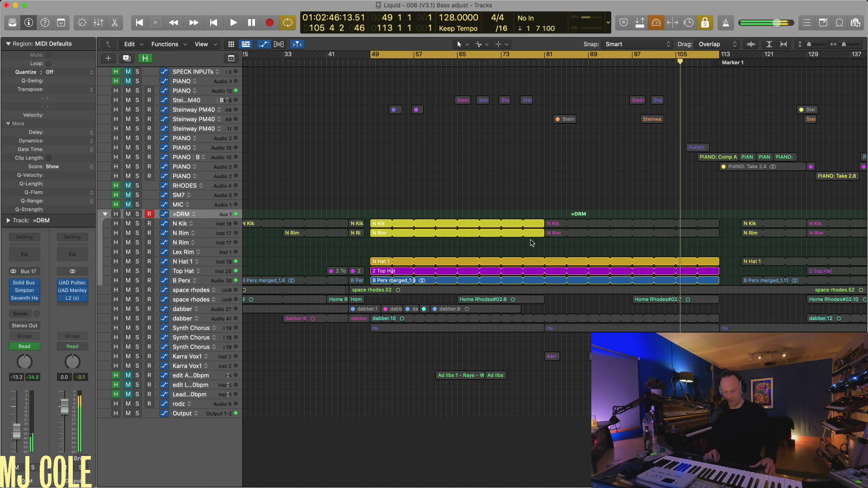
key(Return)
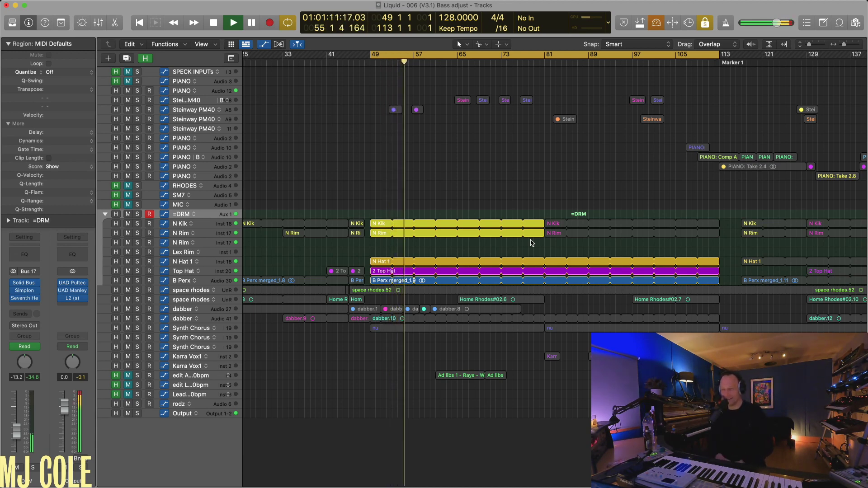
End the drum solo and audition the upper space rhodes track on its own.
scroll(530, 243, up, 2)
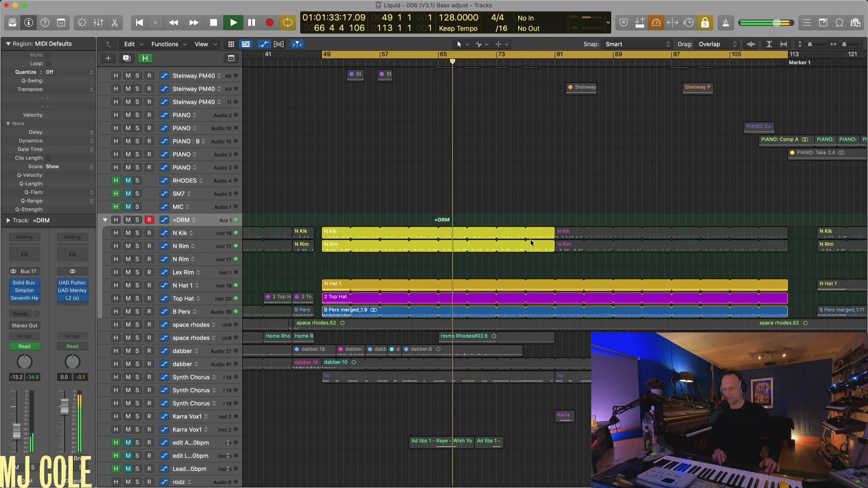
scroll(531, 243, down, 4)
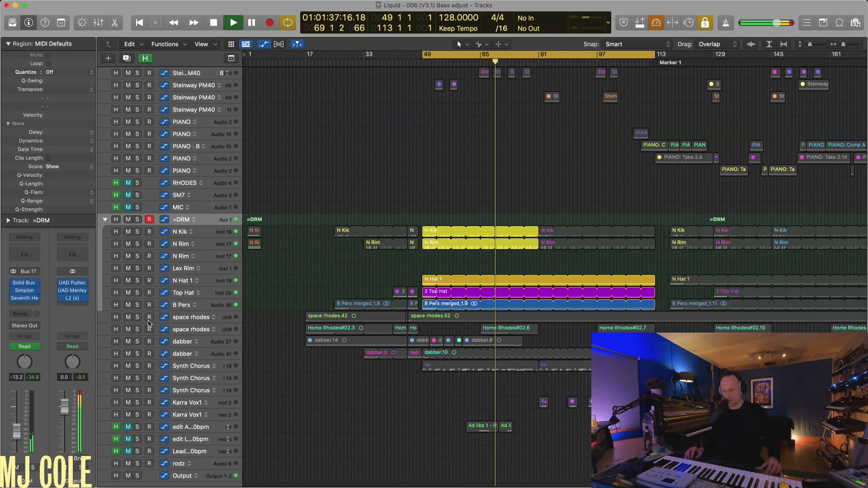
click(190, 317)
click(138, 317)
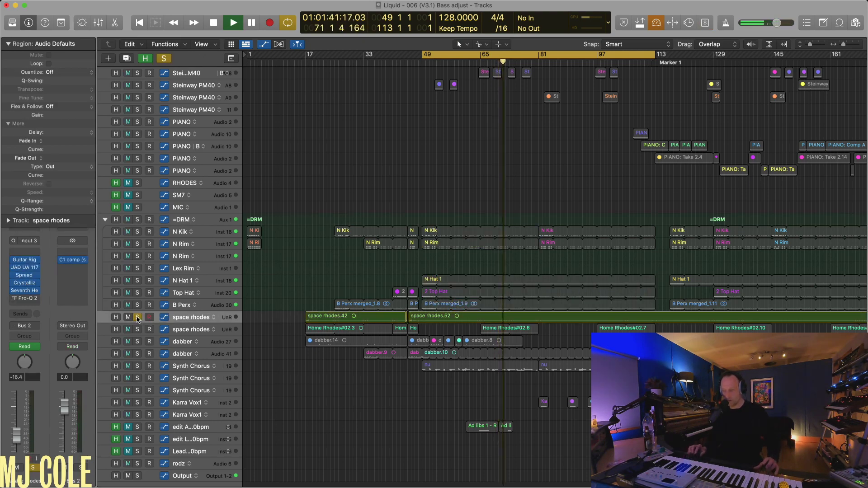
Examine the waveform of the space rhodes.52 region during solo playback, and return to the full mix and arrangement overview.
key(super+Down)
key(super+Down)
key(super+Down)
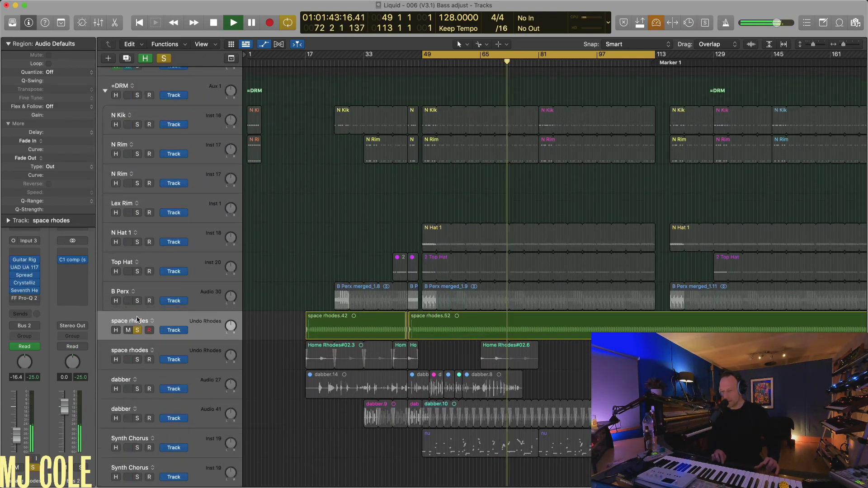
key(super+Right)
key(super+Down)
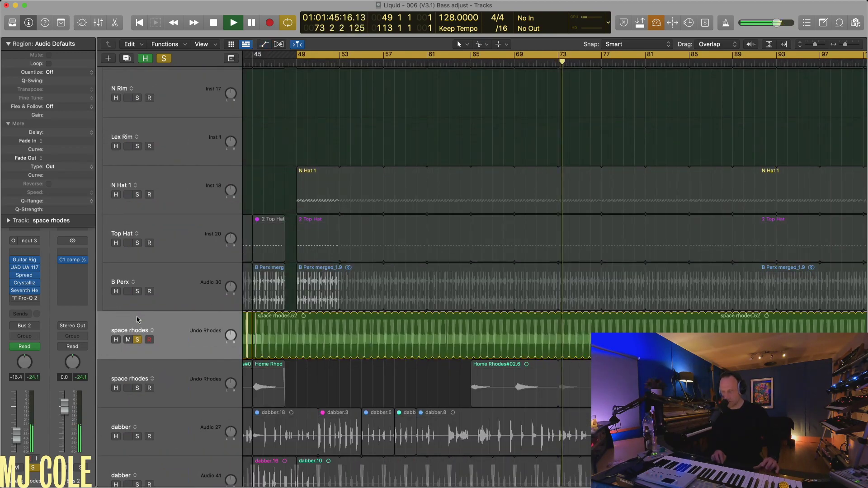
key(super+Up)
key(super+Right)
key(super+Up)
key(super+Up)
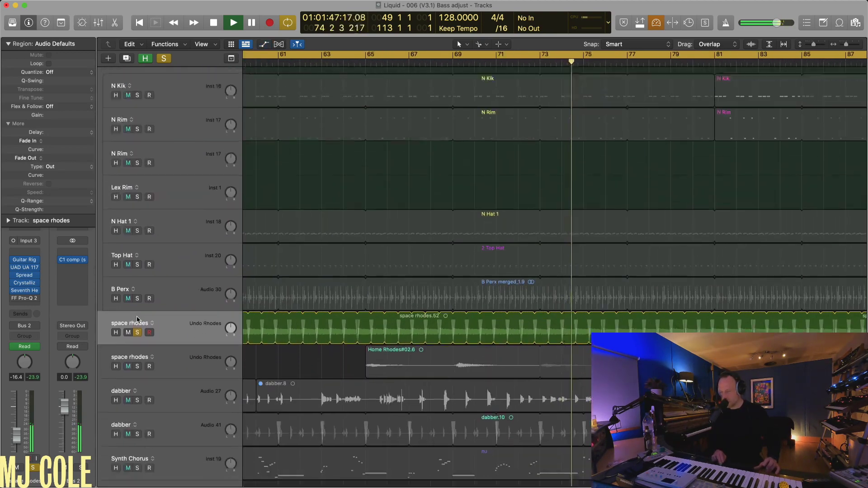
key(super+Up)
key(super+Up)
key(super+Up)
key(super+Left)
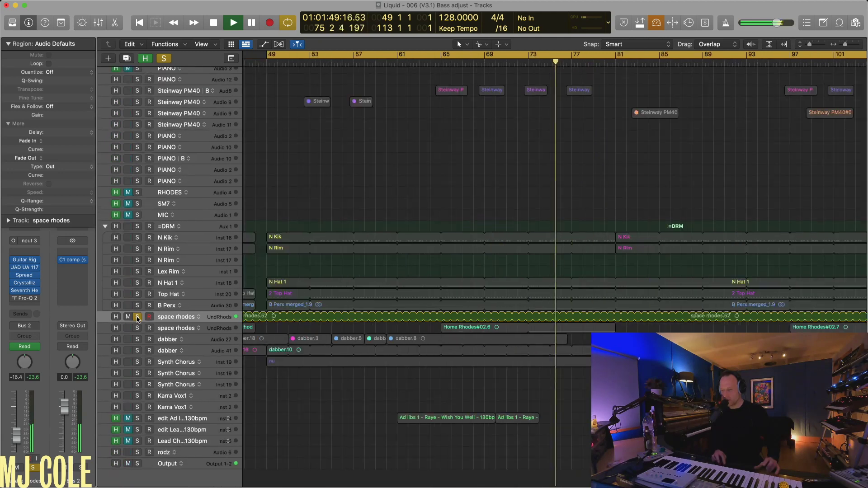
key(super+Left)
key(super+Left)
click(137, 318)
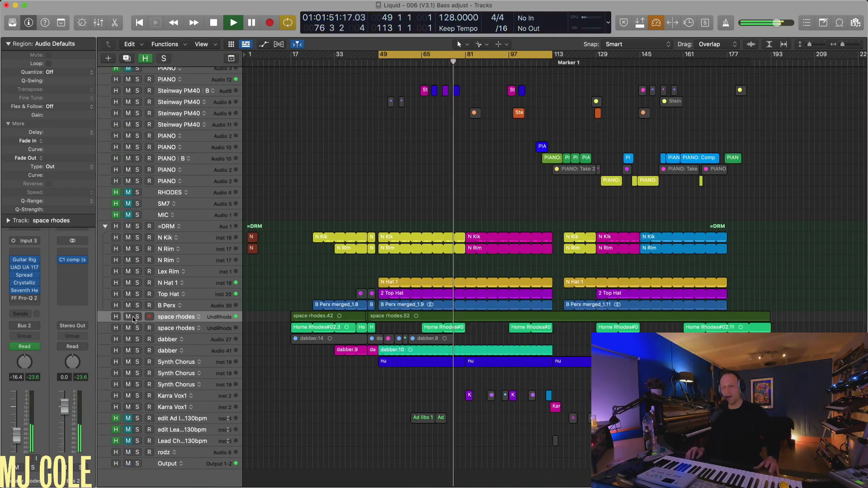
Play the mix from bar 49 with the upper space rhodes muted, audition that track in solo and restore the full mix.
click(378, 92)
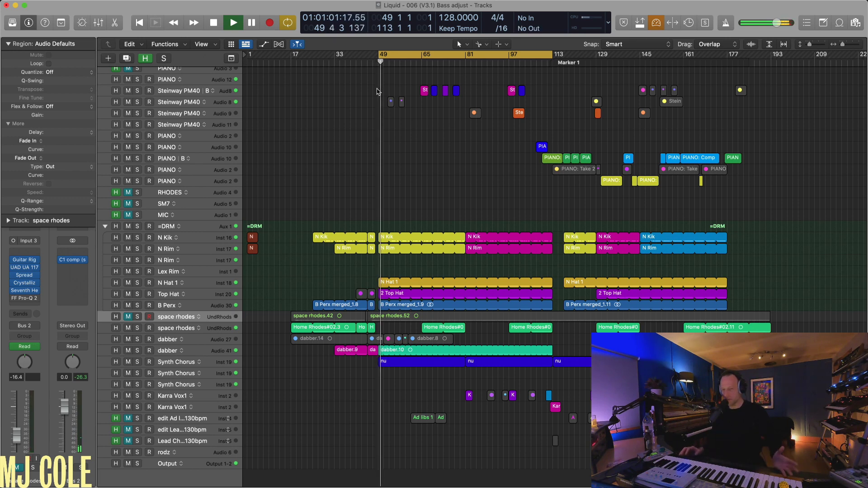
click(128, 318)
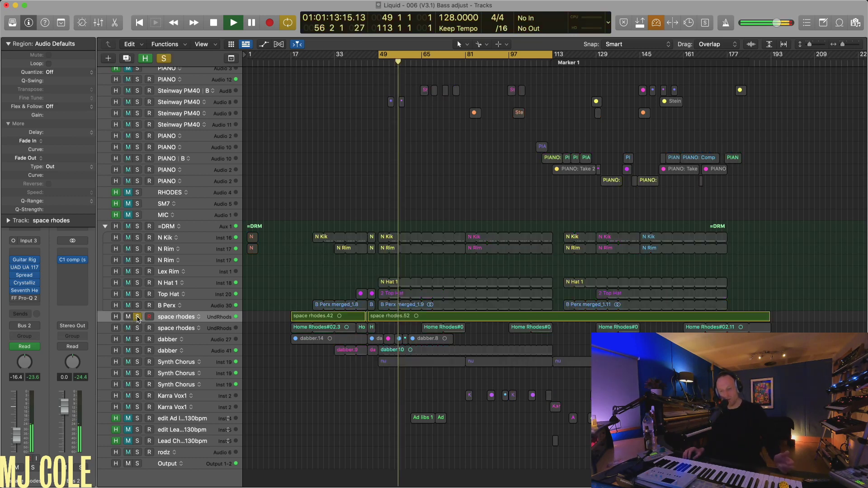
click(138, 317)
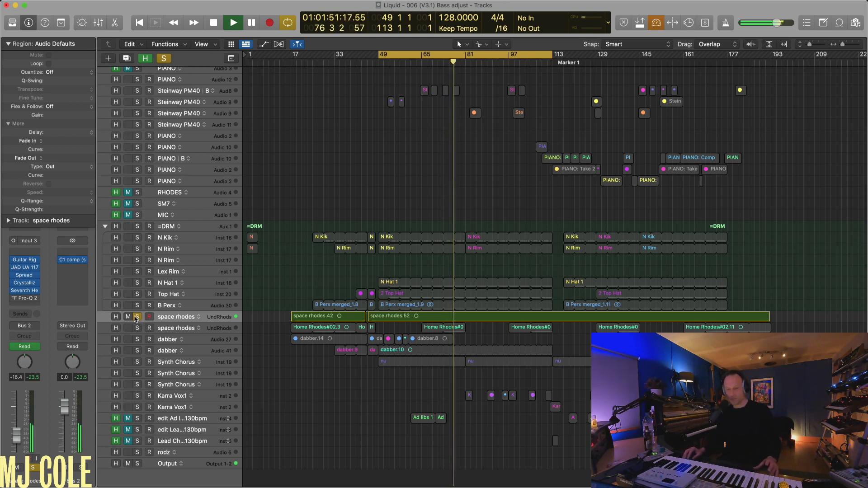
click(137, 317)
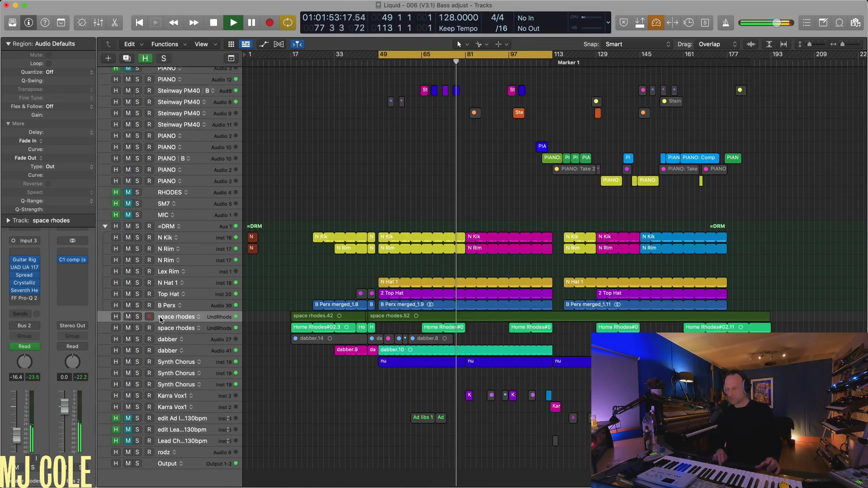
Replay the full mix from just before bar 49 with the arrangement scaled to show the bars up to 161.
click(371, 64)
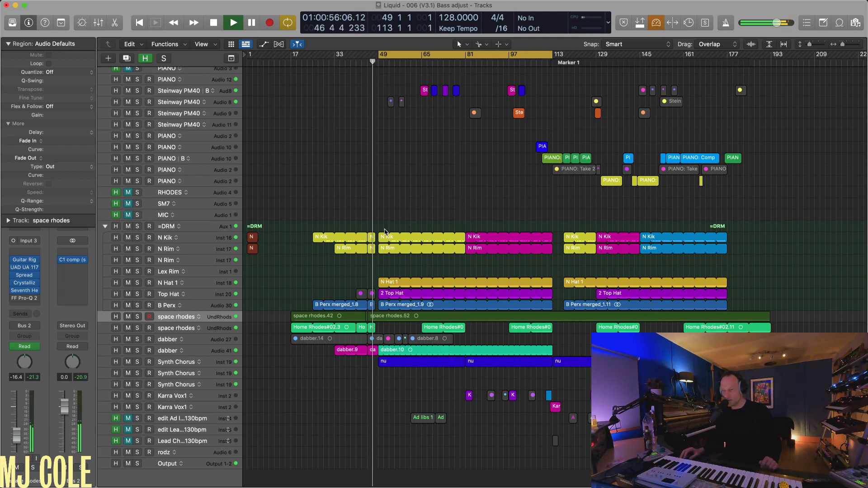
key(super+Right)
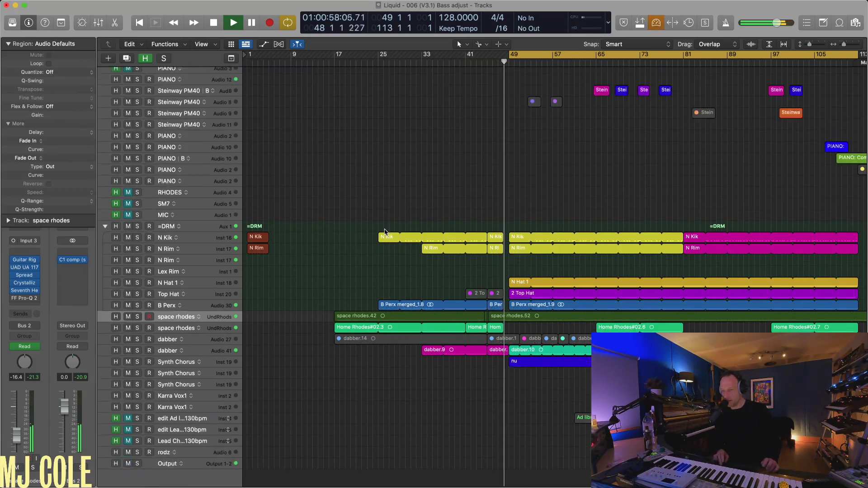
key(super+Left)
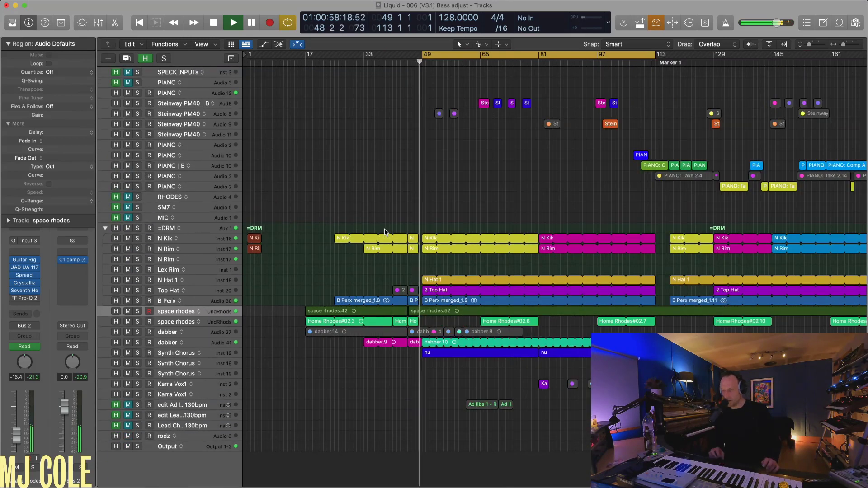
Examine the Trilian instrument on the first Synth Chorus track during playback, stop the transport and close the instrument.
click(181, 353)
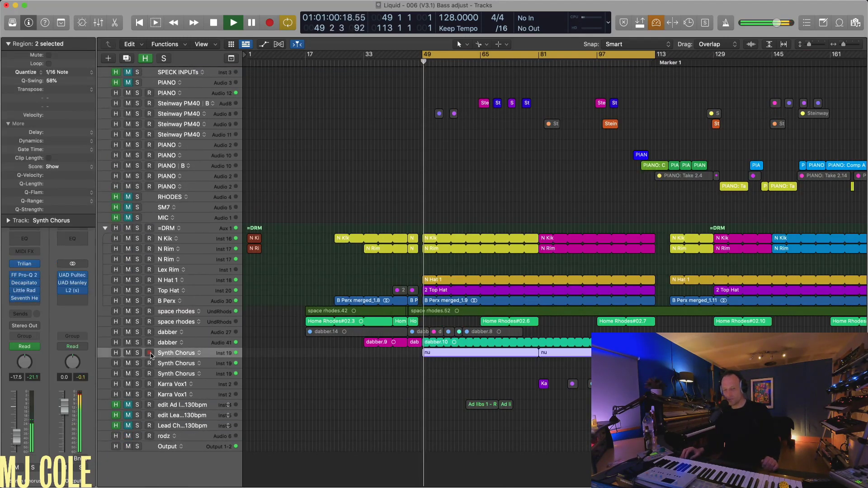
click(25, 264)
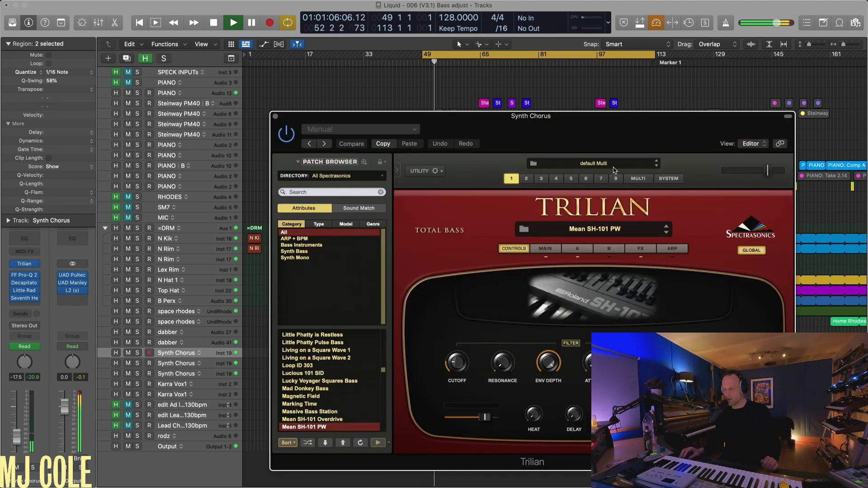
drag(593, 124, 534, 103)
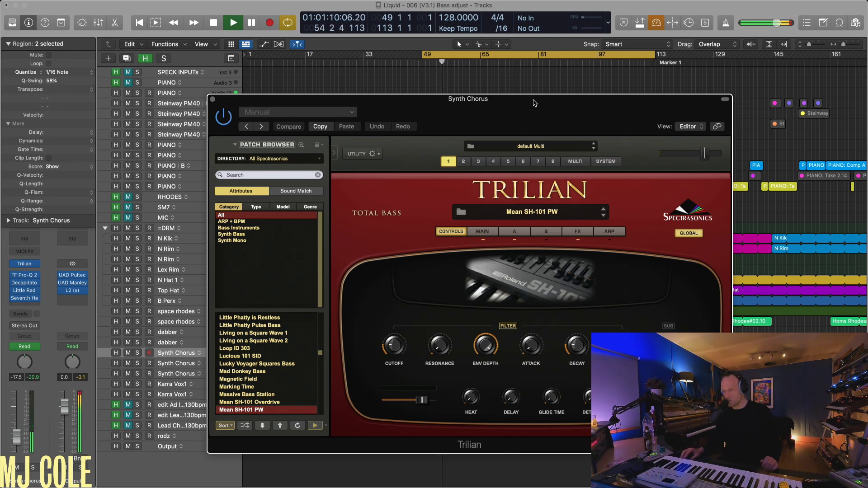
key(space)
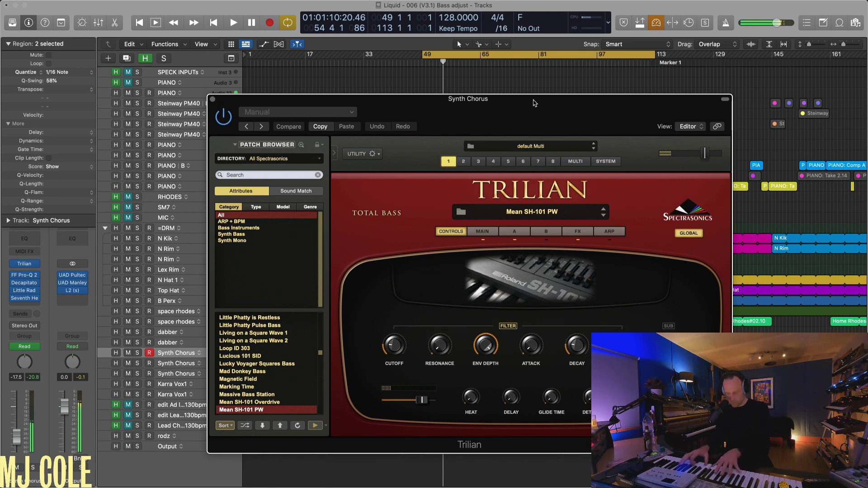
click(212, 99)
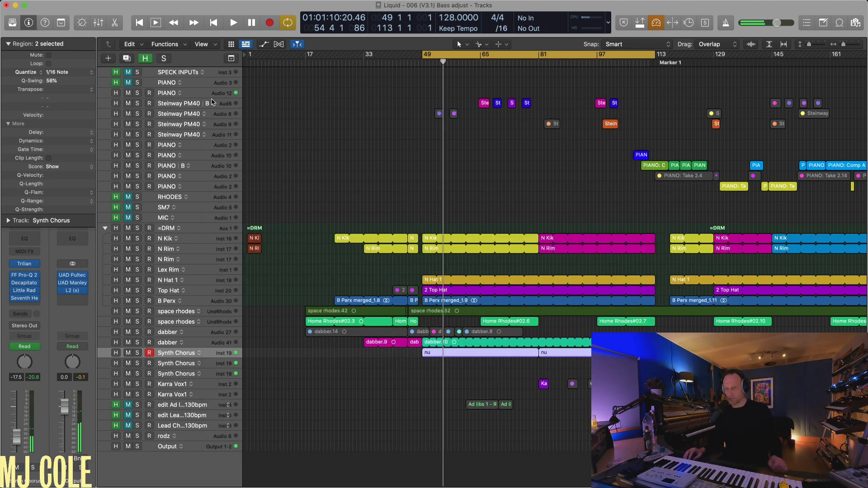
Set the cycle range to the first nu region, bars 49 to 81, and play it with its notes open in the Piano Roll.
click(351, 379)
click(430, 355)
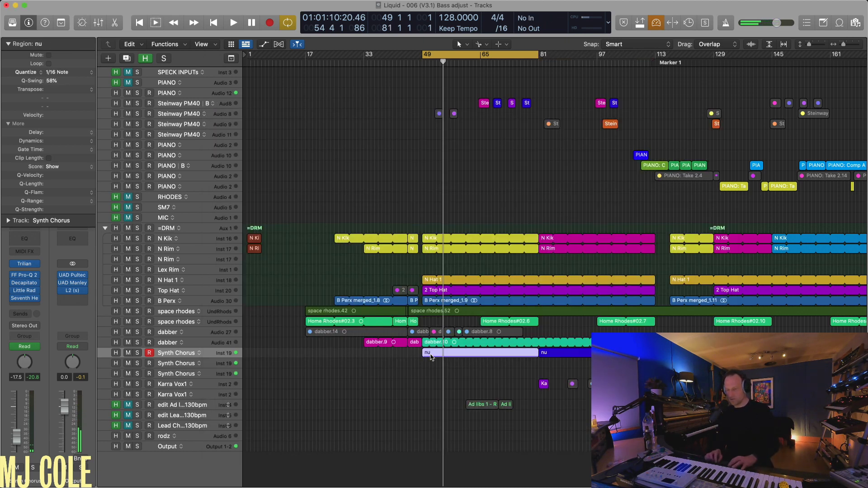
key(shift+Return)
double_click(431, 357)
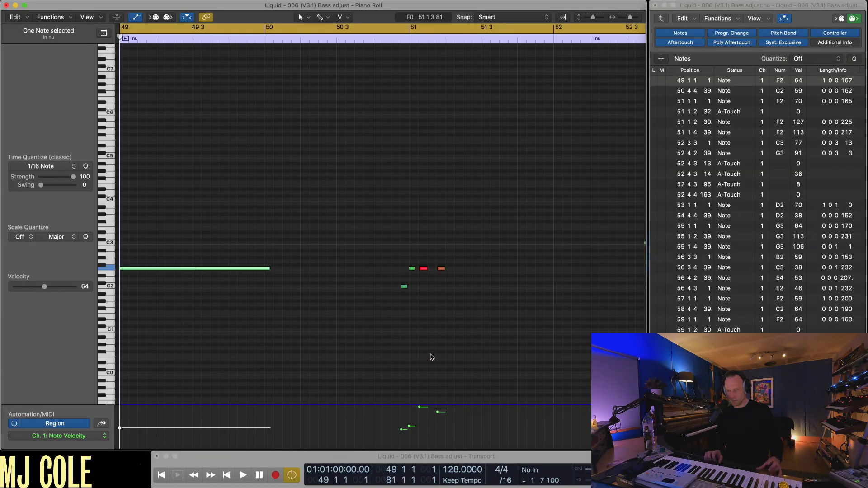
key(space)
key(super+Up)
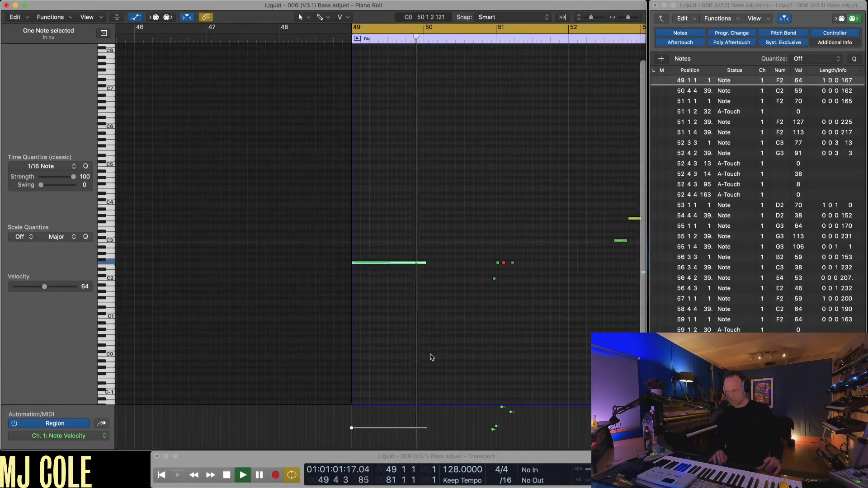
Follow the nu region's notes through to bar 81 in the Piano Roll, stop playback and replay the region from bar 49.
key(super+Left)
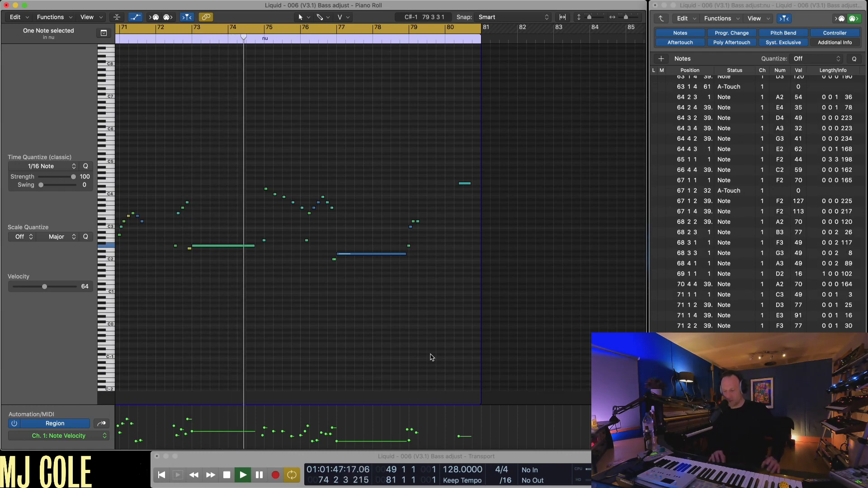
key(super+Left)
key(super+Left)
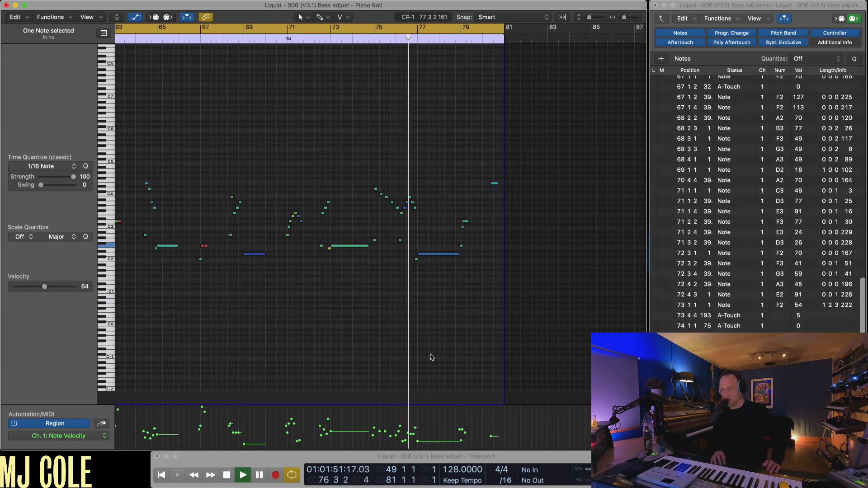
key(space)
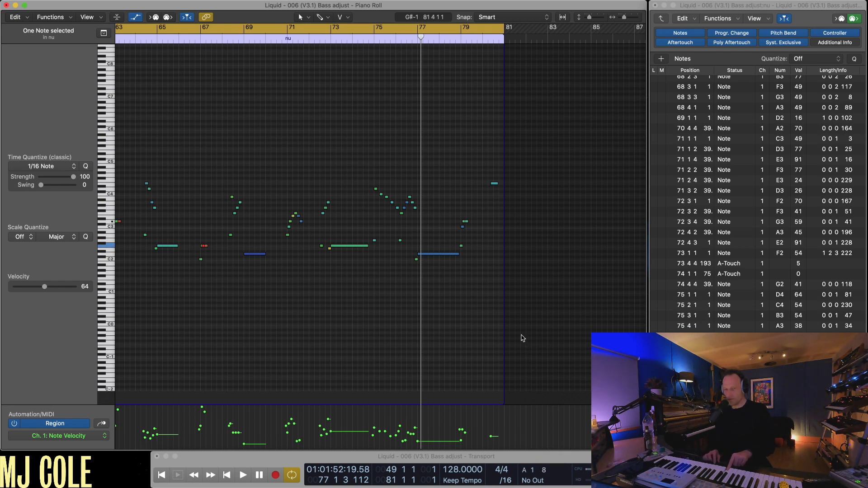
key(space)
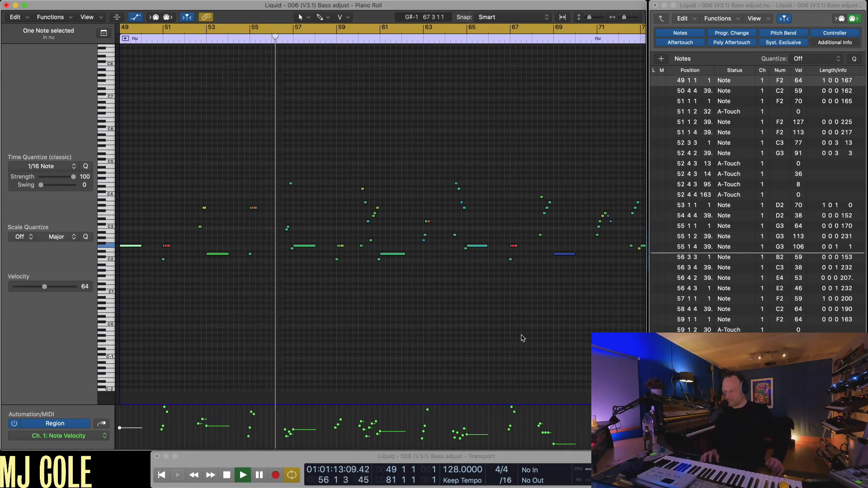
Return to the arrangement and play the first nu region in solo from bar 49.
key(super+1)
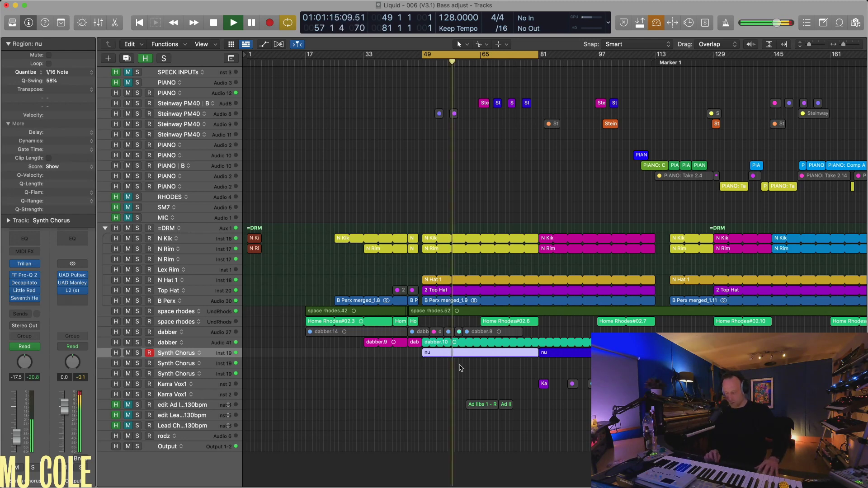
key(ctrl+s)
key(shift+Return)
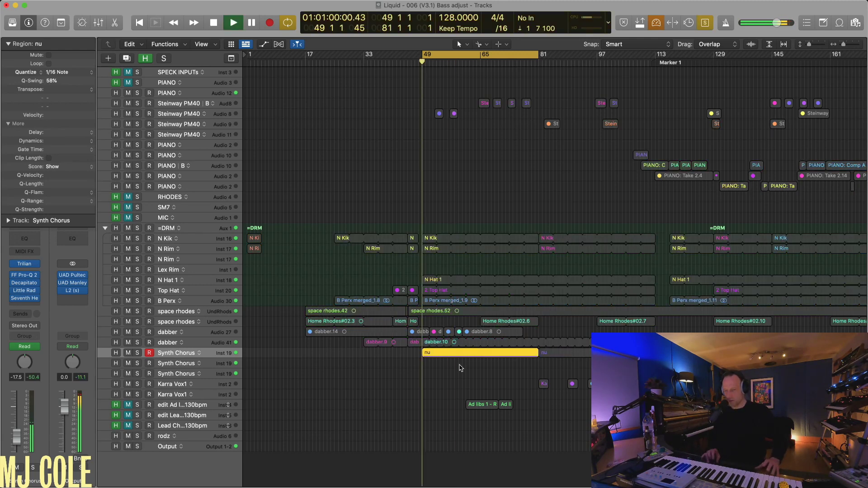
Examine layer A and the main settings of the Mean SH-101 PW patch in Trilian, and close the instrument.
click(24, 266)
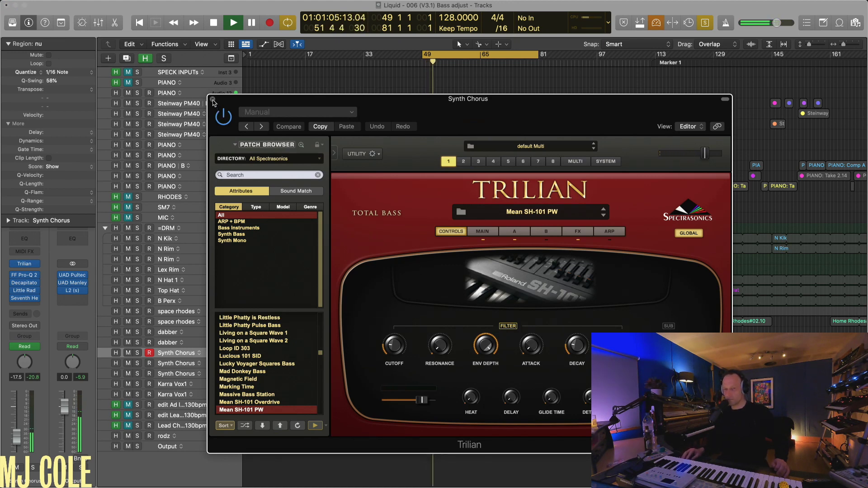
click(512, 231)
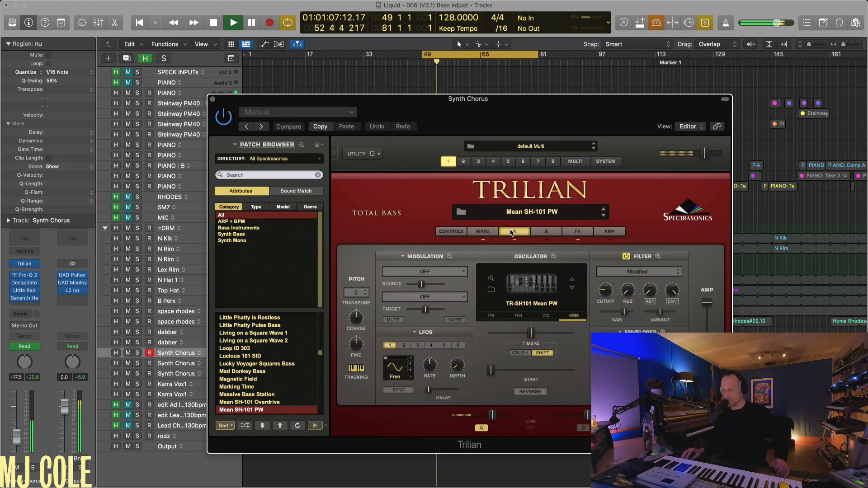
click(483, 232)
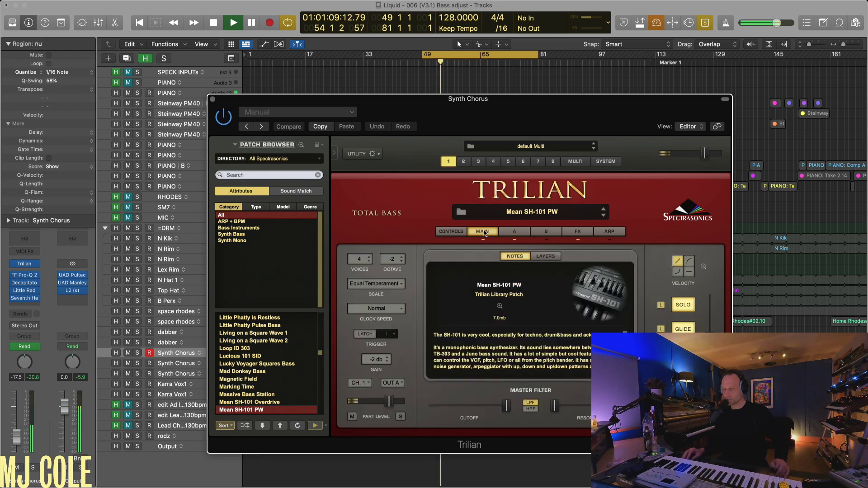
click(212, 99)
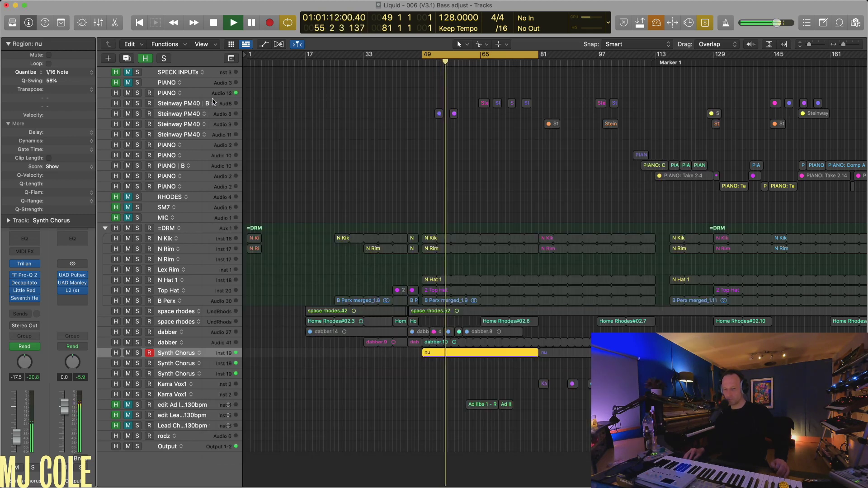
Inspect the Bass CUTTER curve in the Synth Chorus track's FF Pro-Q 2 and read its low and high boost bands.
click(25, 275)
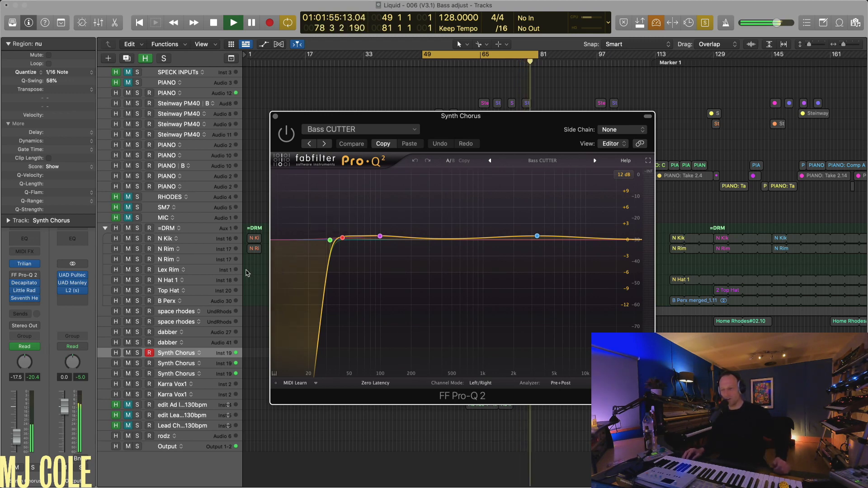
mouse_move(375, 240)
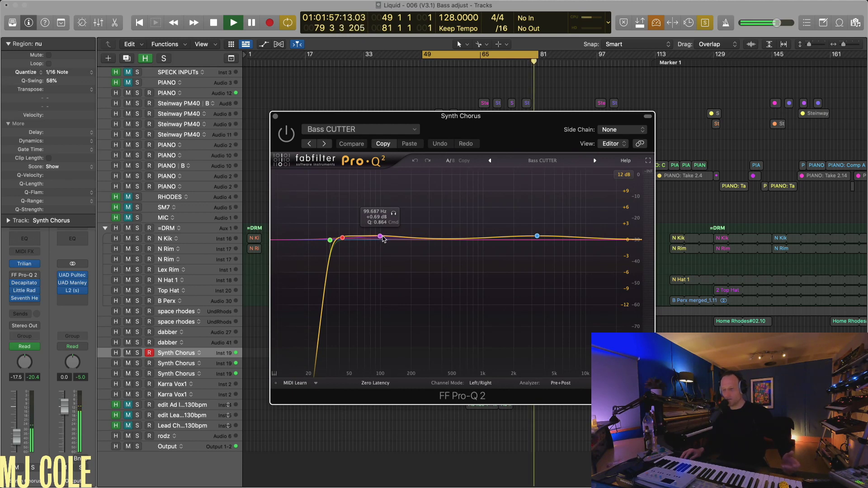
mouse_move(538, 236)
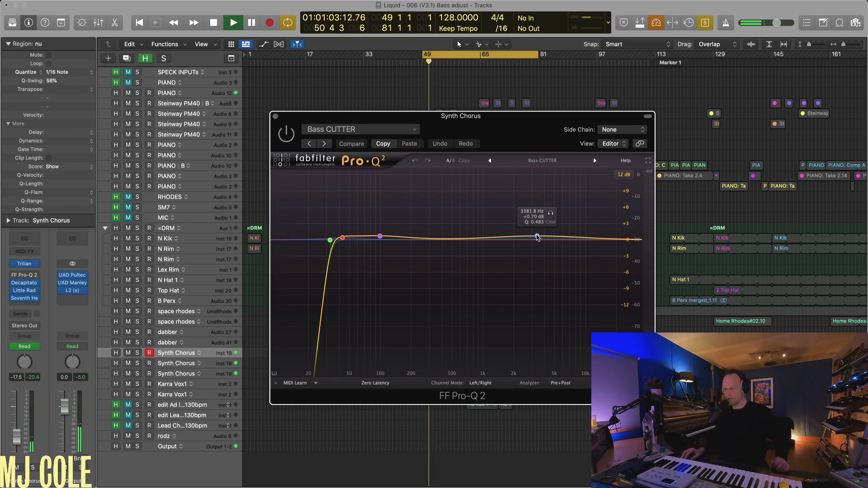
Switch on the Synth Chorus track's Decapitator, examine its Beefy preset during solo playback and close both effect windows.
click(14, 284)
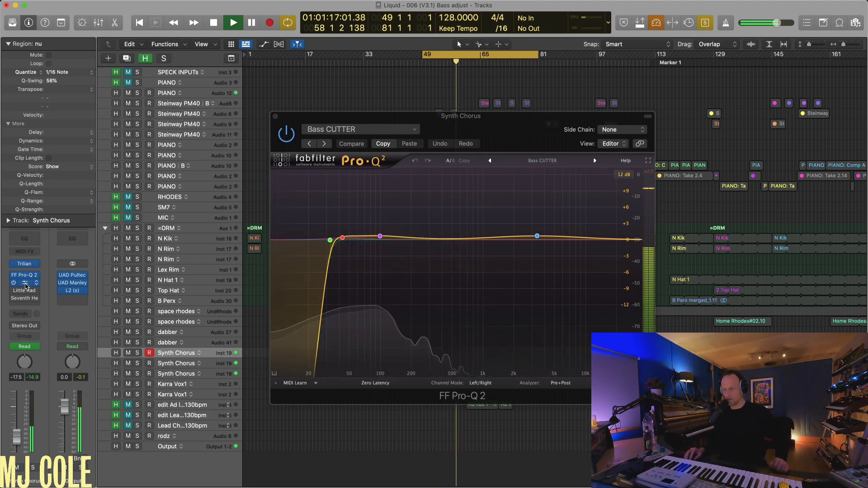
click(25, 284)
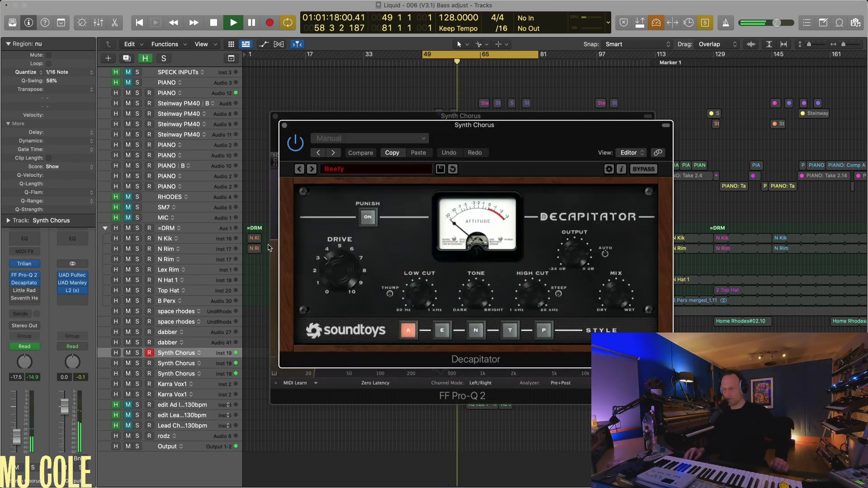
click(275, 117)
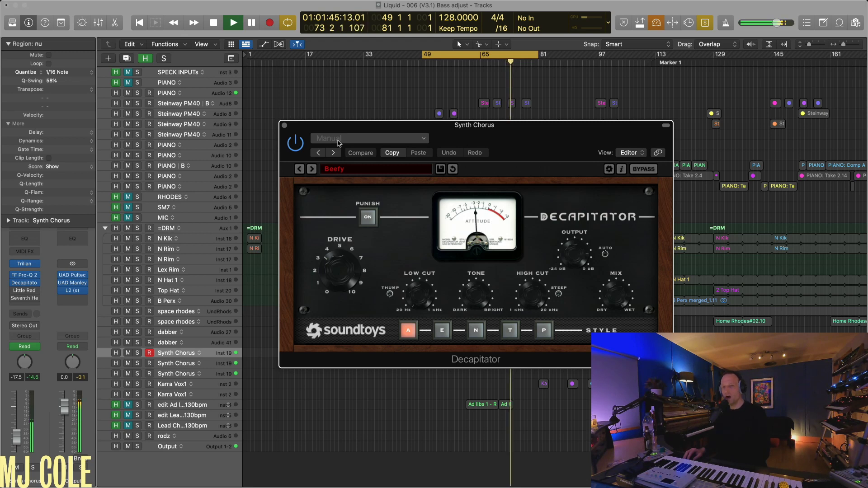
click(285, 126)
Stop the soloed nu playback, check the Synth Chorus channel in the mixer and return to the full arrangement.
click(453, 352)
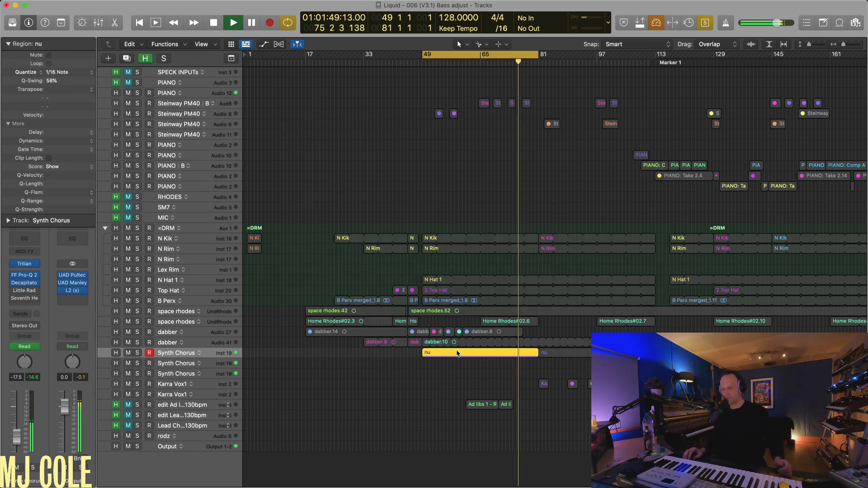
key(space)
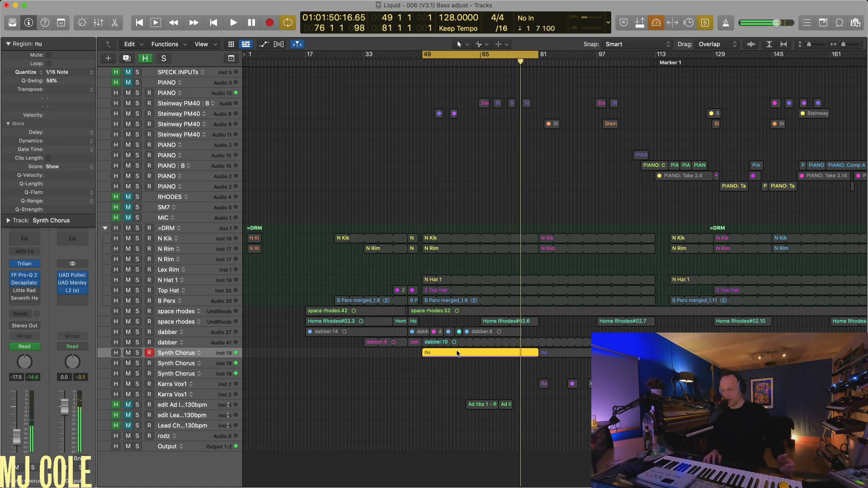
key(x)
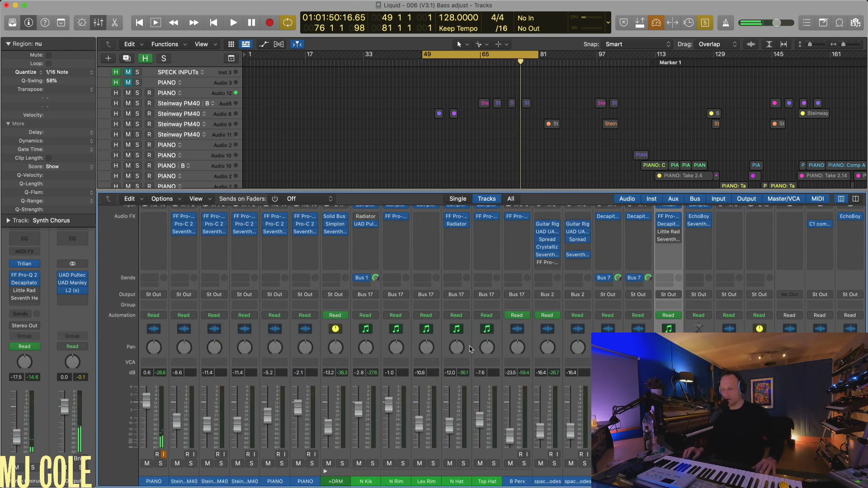
key(x)
key(x)
key(x)
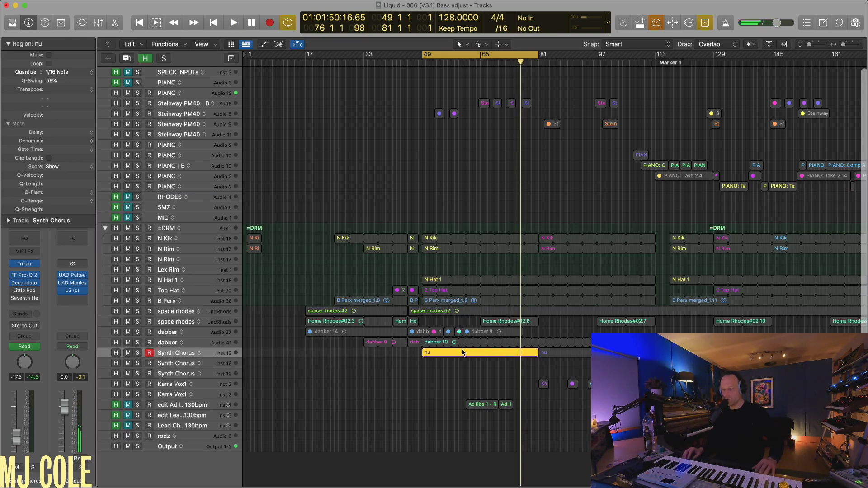
Open the first nu region's notes in the full Piano Roll window and select all of them.
double_click(462, 352)
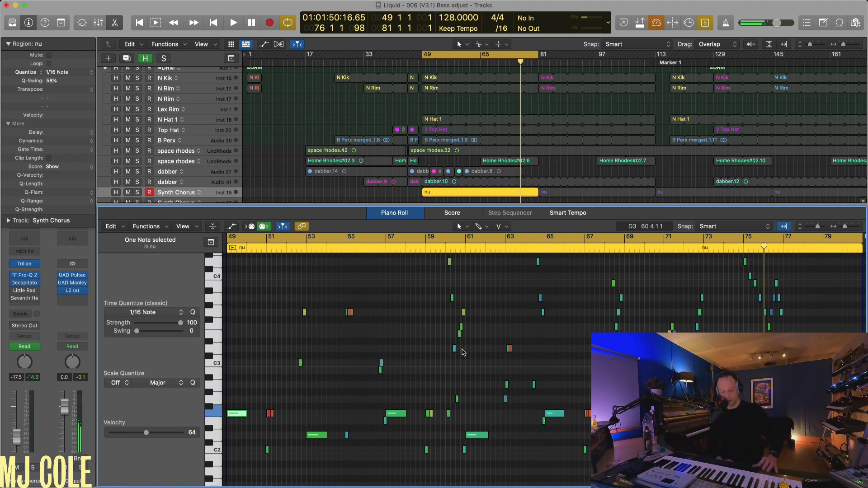
key(x)
key(x)
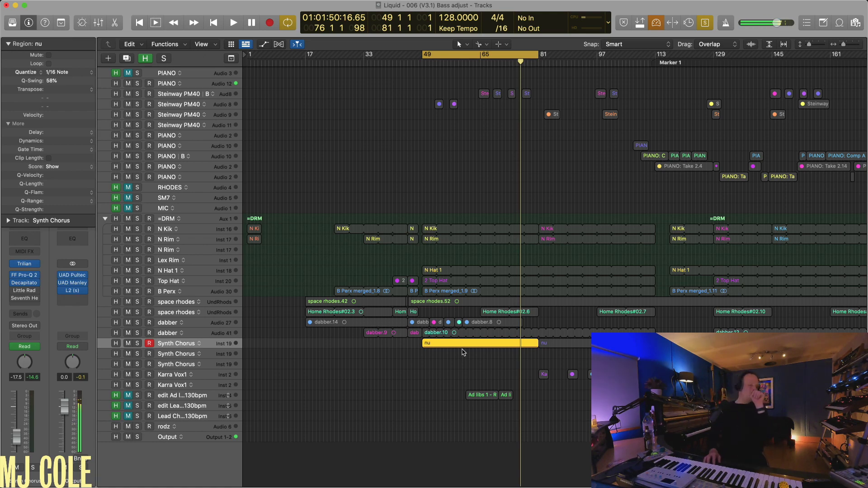
key(2)
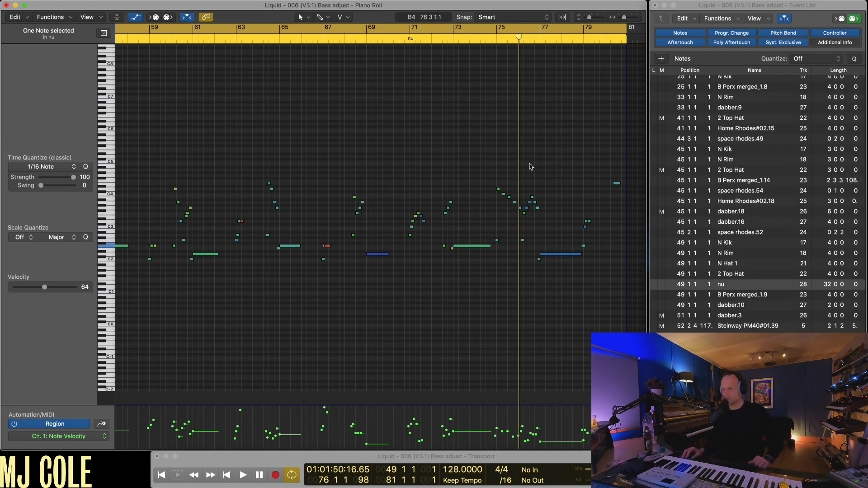
key(super+a)
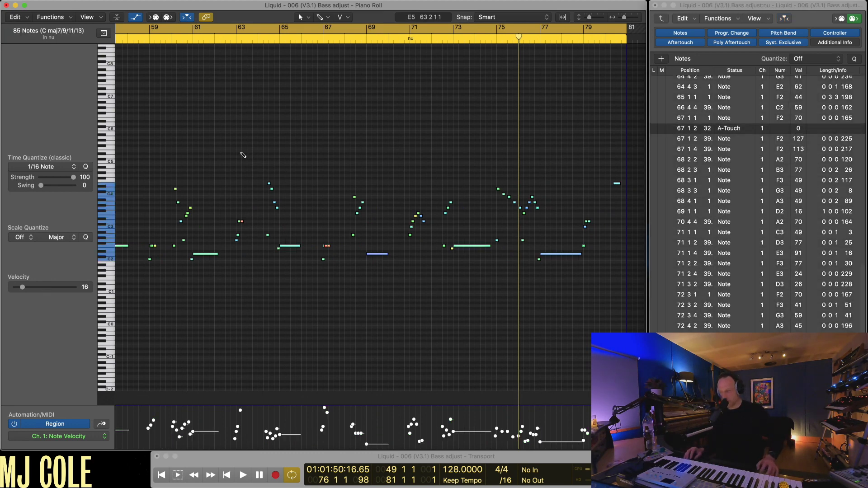
Enlarge the note velocity lane below the nu region's notes, examine the velocities and close the Piano Roll.
click(326, 151)
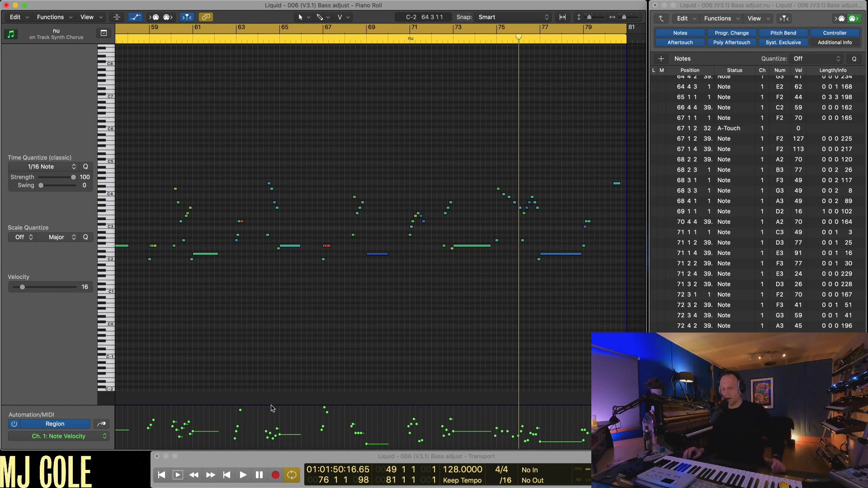
drag(270, 406, 267, 313)
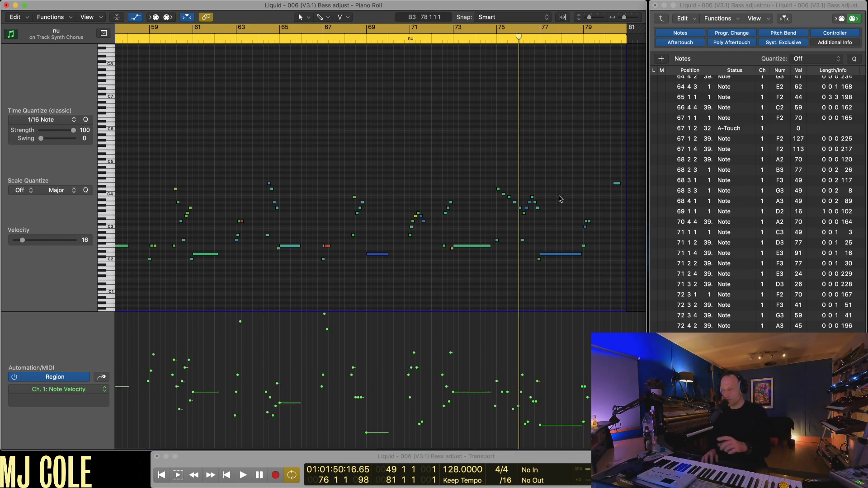
key(super+w)
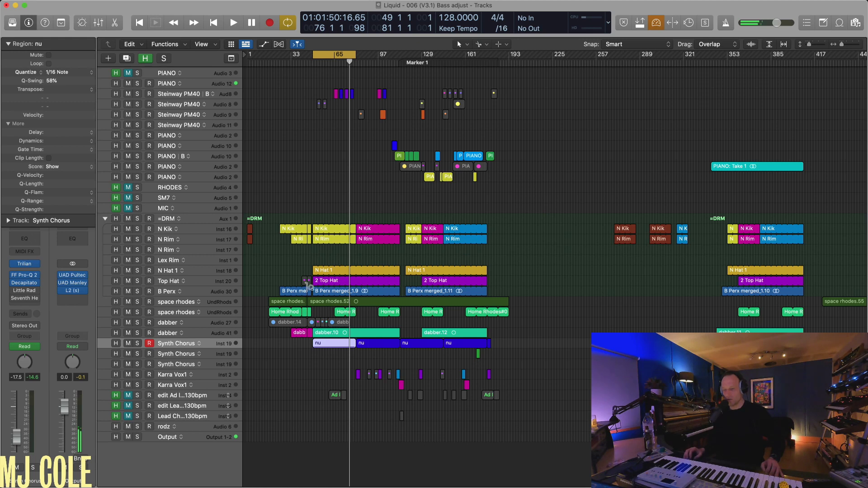
Copy the N Hat 1 region to bar 216, cycle its four bars during playback and open its notes in the Piano Roll.
drag(315, 273, 545, 275)
key(u)
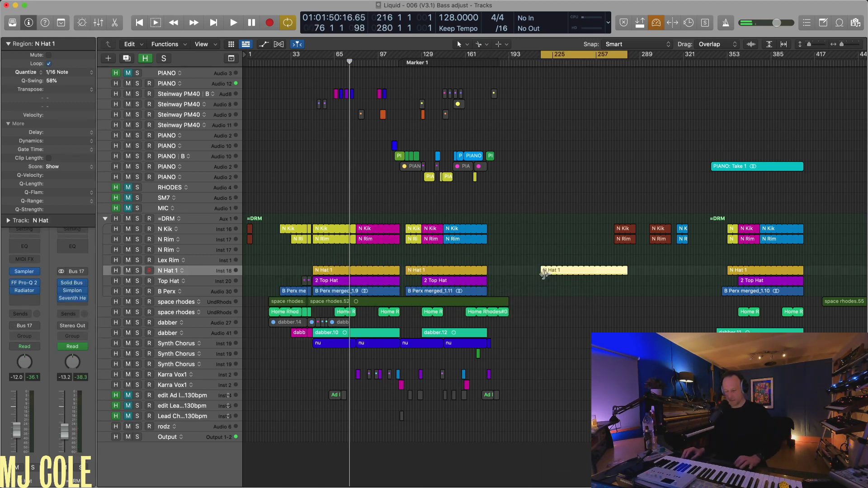
scroll(543, 275, up, 4)
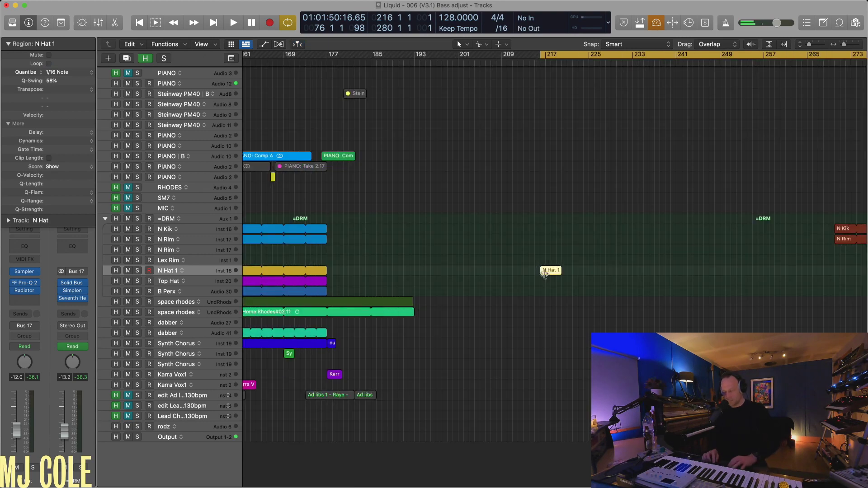
key(space)
key(2)
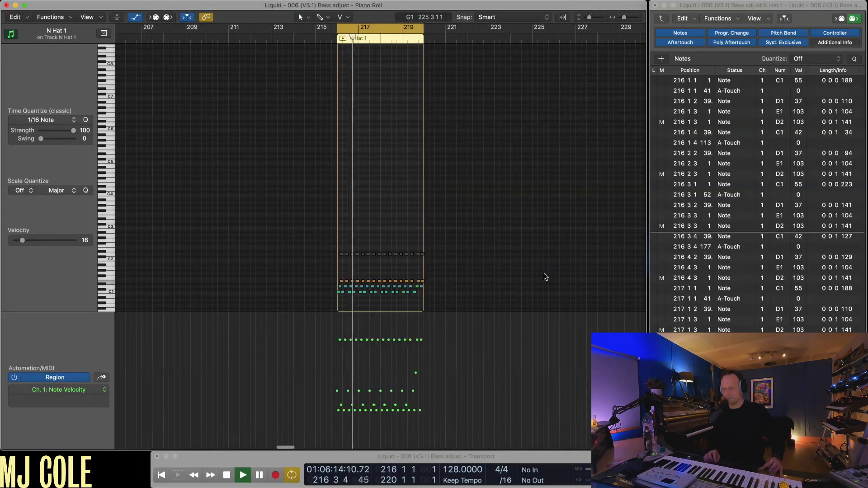
key(z)
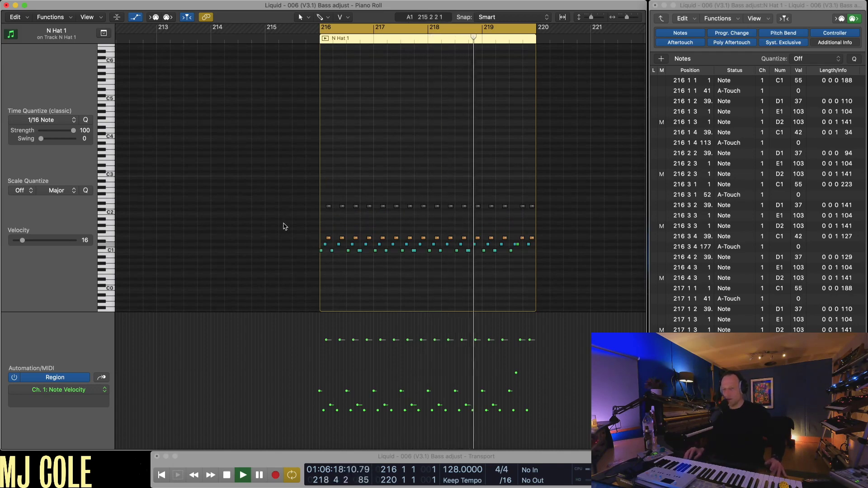
Lower the copied hat region's E1 notes to velocity 97 and delete all of its aftertouch events.
drag(284, 226, 545, 243)
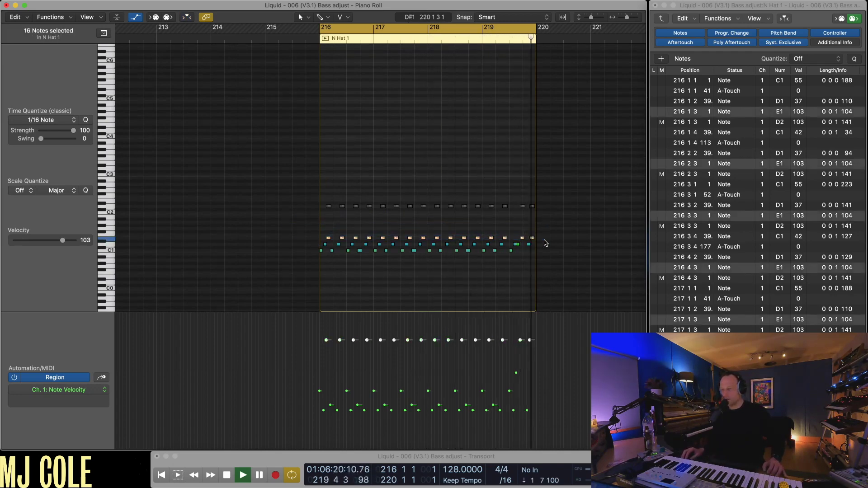
mouse_move(801, 166)
mouse_down()
mouse_move(804, 190)
mouse_move(799, 180)
mouse_up()
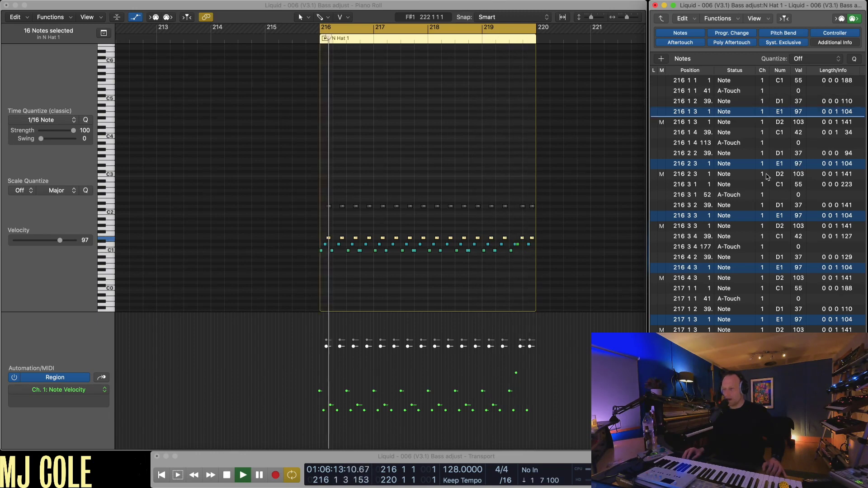
drag(294, 183, 536, 303)
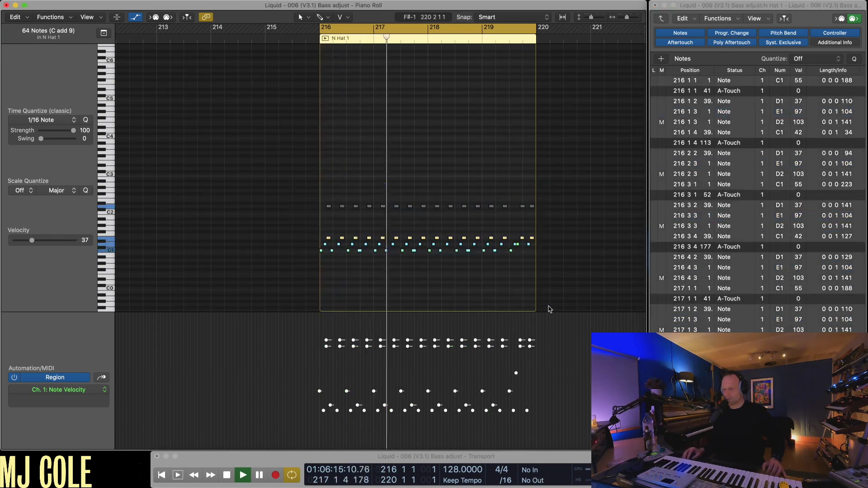
click(759, 9)
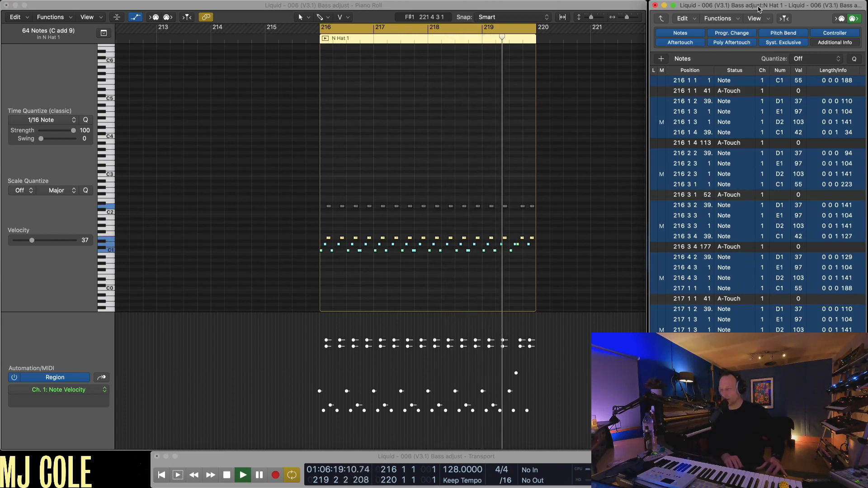
key(shift+i)
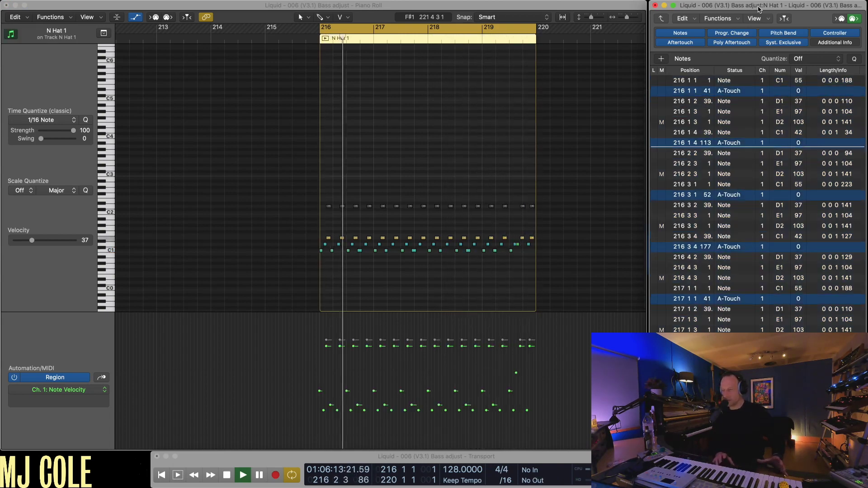
key(BackSpace)
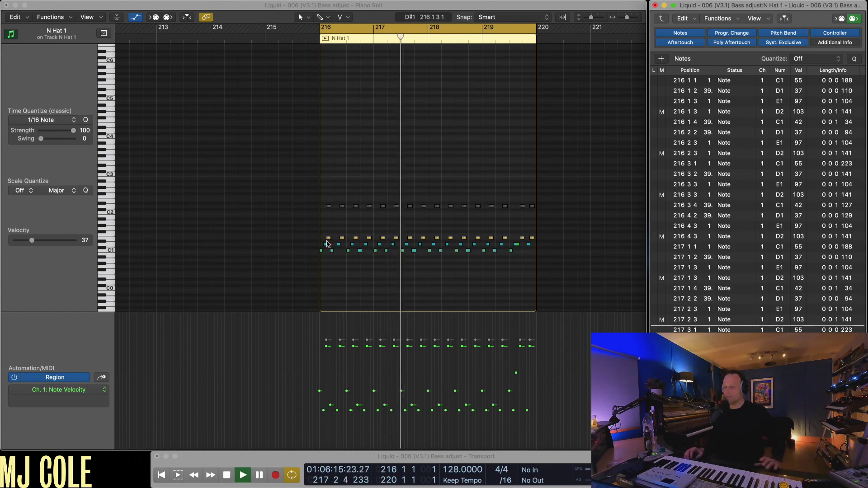
Set the unmuted C1 and D1 hat notes to velocity 34, the E1 notes to 66, and all their lengths to 0 0 0 164.
drag(294, 229, 582, 266)
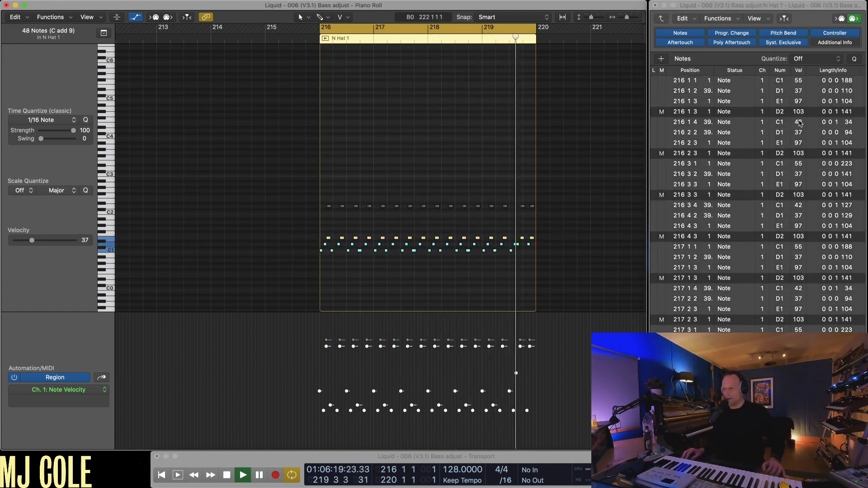
drag(798, 121, 798, 277)
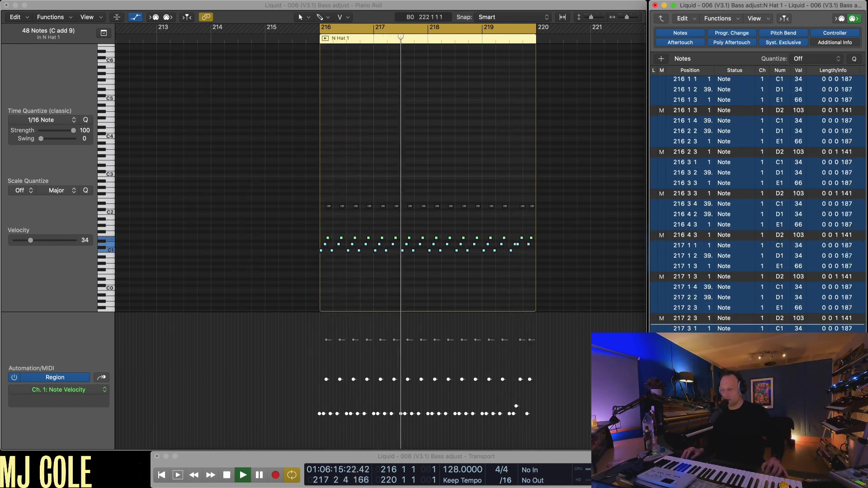
mouse_move(849, 247)
mouse_down()
mouse_move(849, 235)
mouse_move(850, 262)
mouse_up()
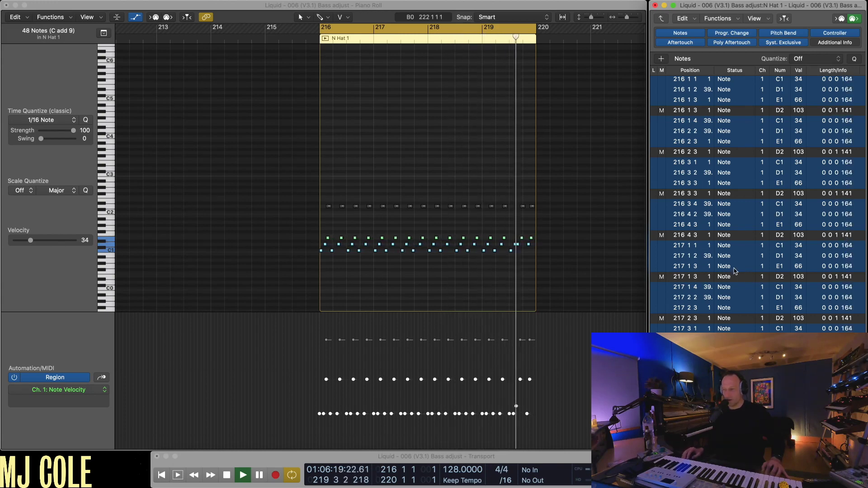
Return to the arrangement and mute the copied N Hat 1 region at bar 216.
key(super+1)
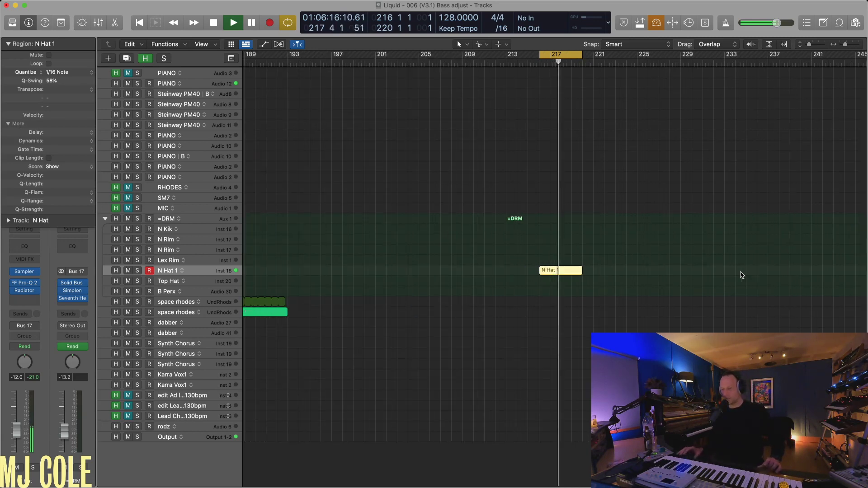
key(ctrl+m)
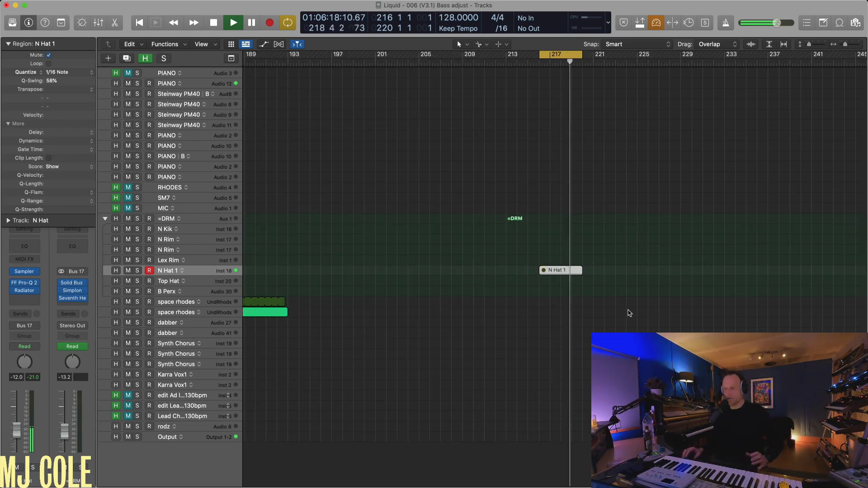
Set the cycle range from bar 49 to bar 65 and play that section of the arrangement.
scroll(628, 312, left, 15)
scroll(630, 314, left, 15)
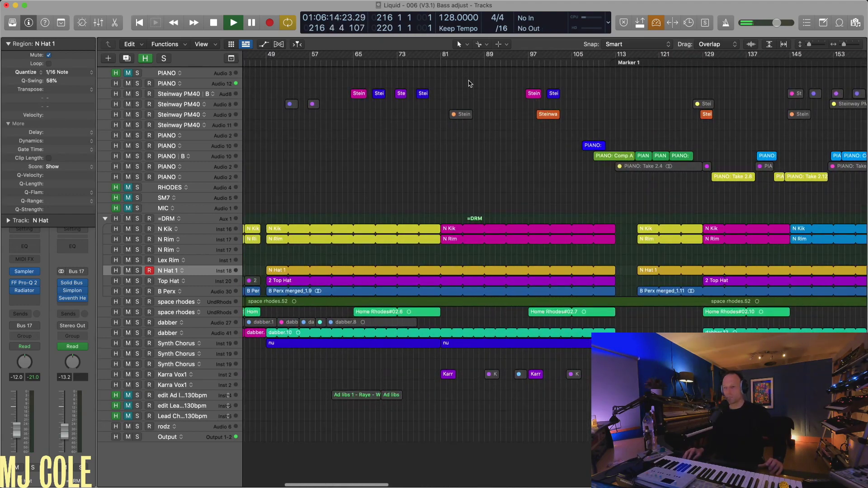
click(442, 63)
scroll(442, 64, down, 4)
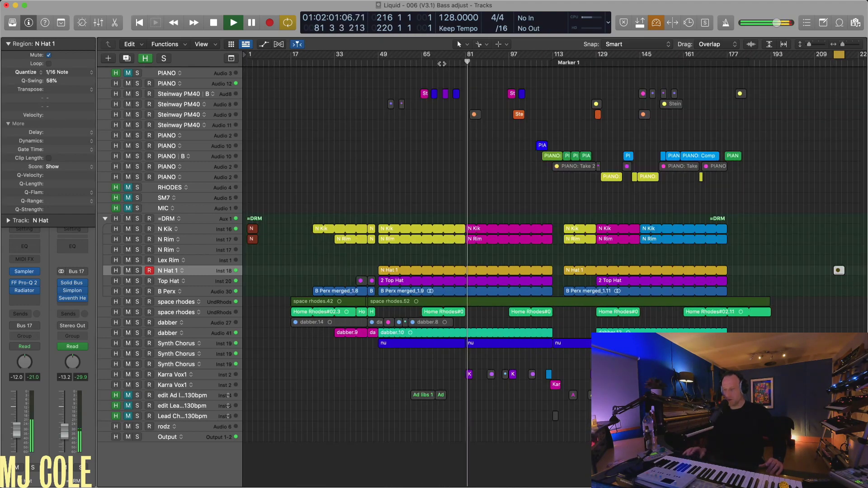
click(377, 56)
drag(379, 55, 421, 66)
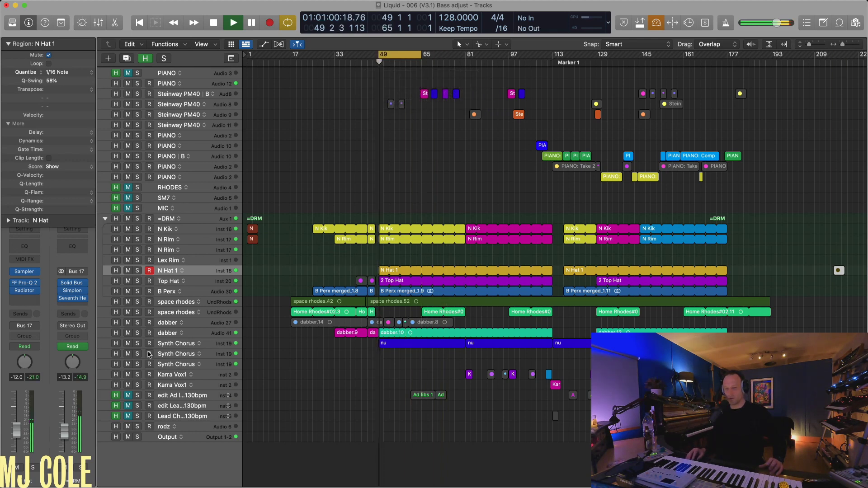
Solo the Synth Chorus track, switch on its Little Radiator and examine the Guitar Double Edge preset.
click(137, 343)
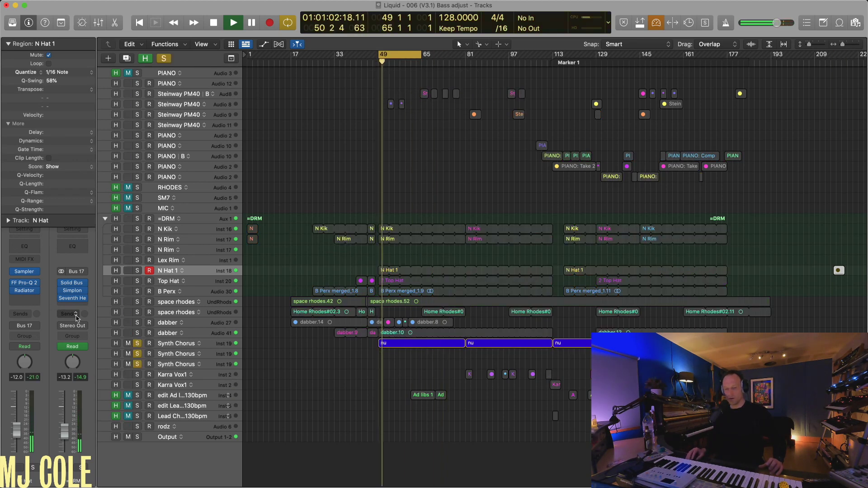
click(190, 345)
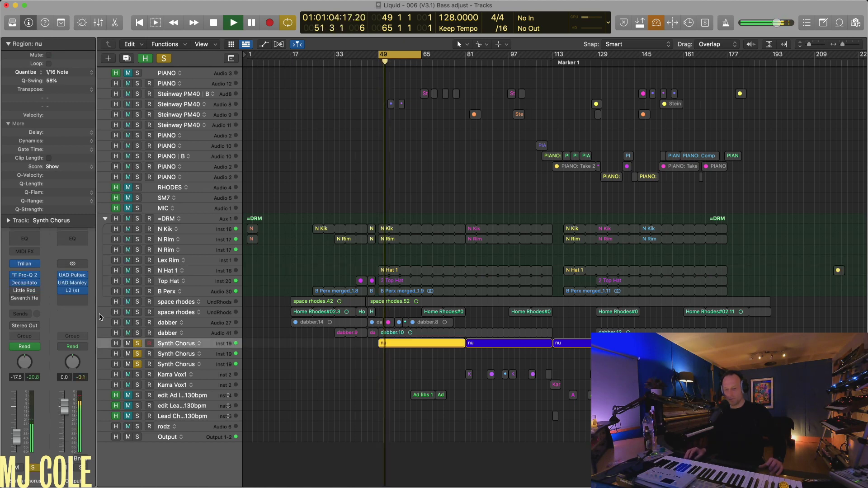
click(26, 292)
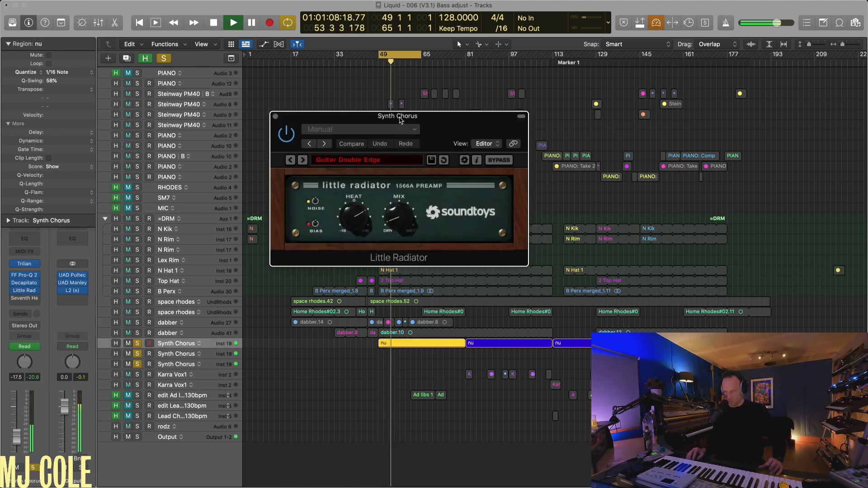
drag(401, 121, 530, 155)
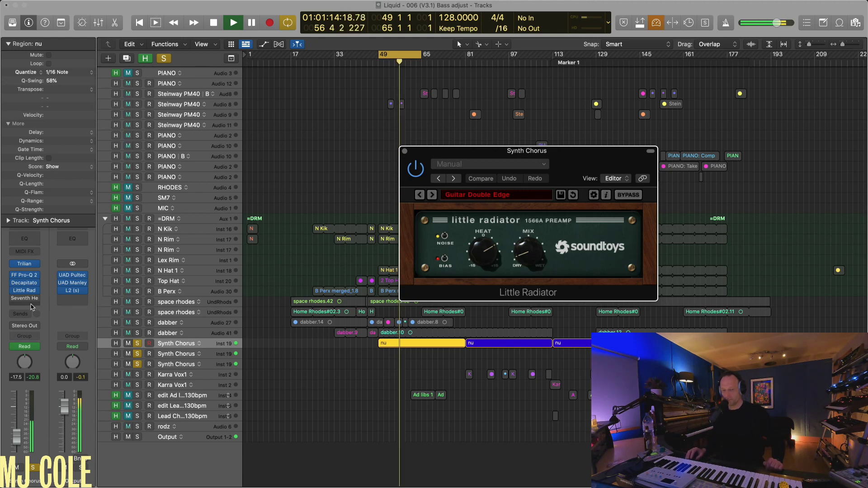
Switch on the Synth Chorus track's Seventh Heaven reverb, examine its Vocal Chamber preset and unsolo the track.
click(15, 301)
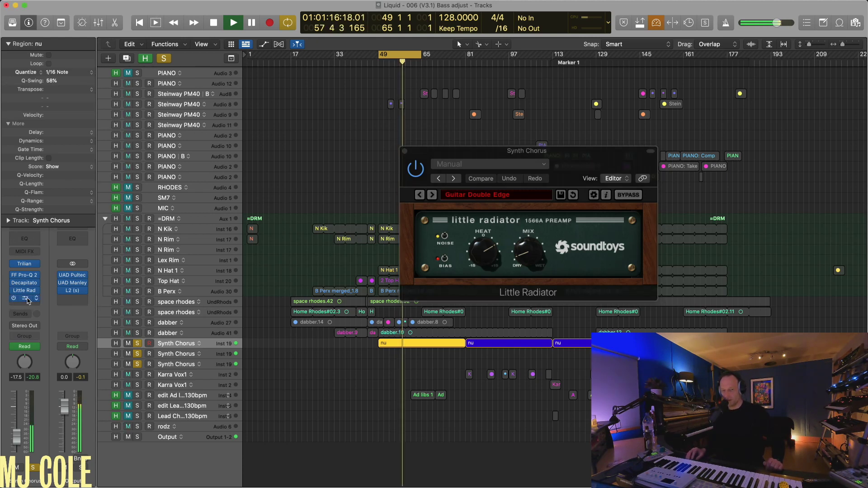
click(25, 300)
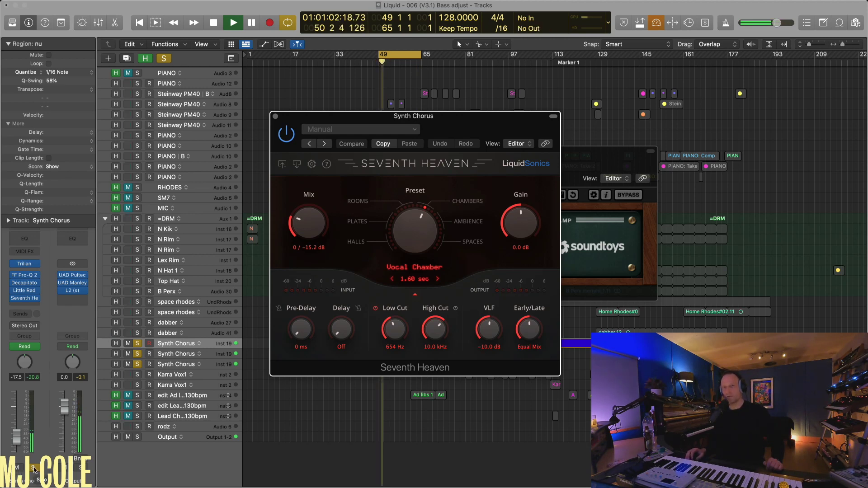
click(34, 468)
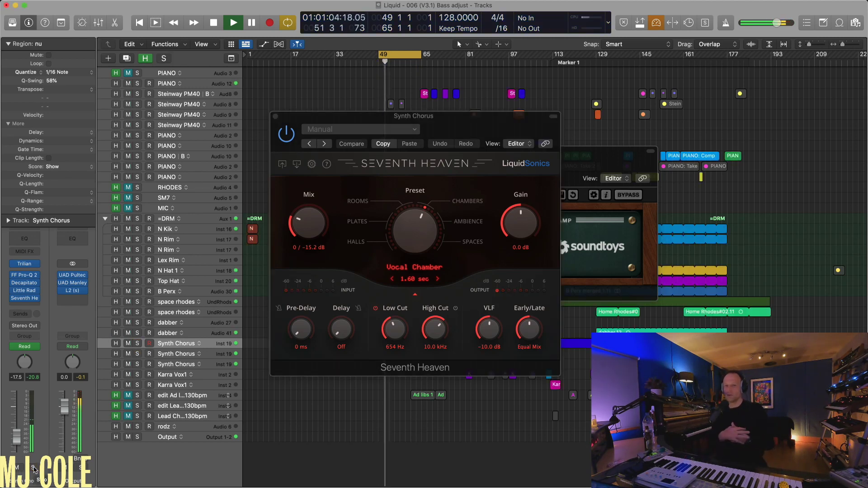
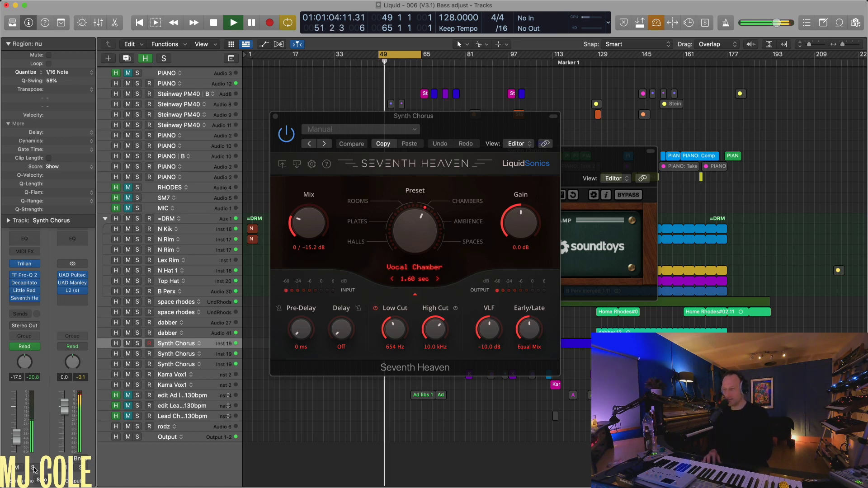
Close the Seventh Heaven and Little Radiator windows and enlarge the track heights during full playback.
key(2)
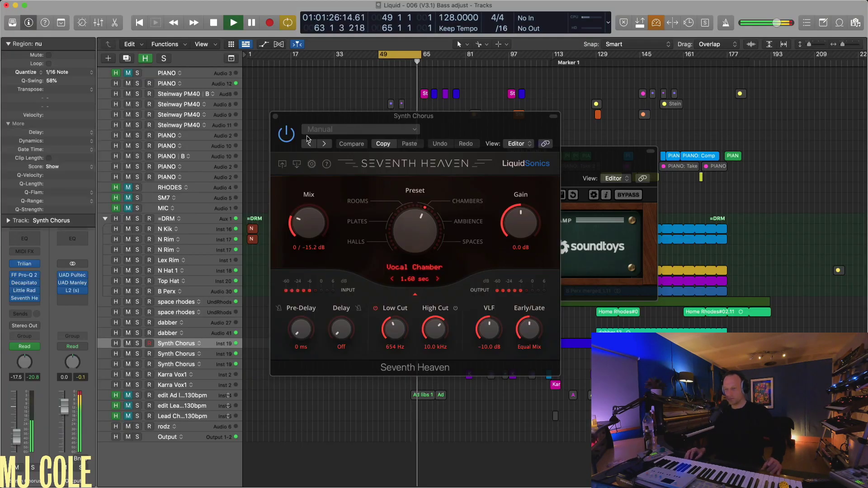
click(276, 117)
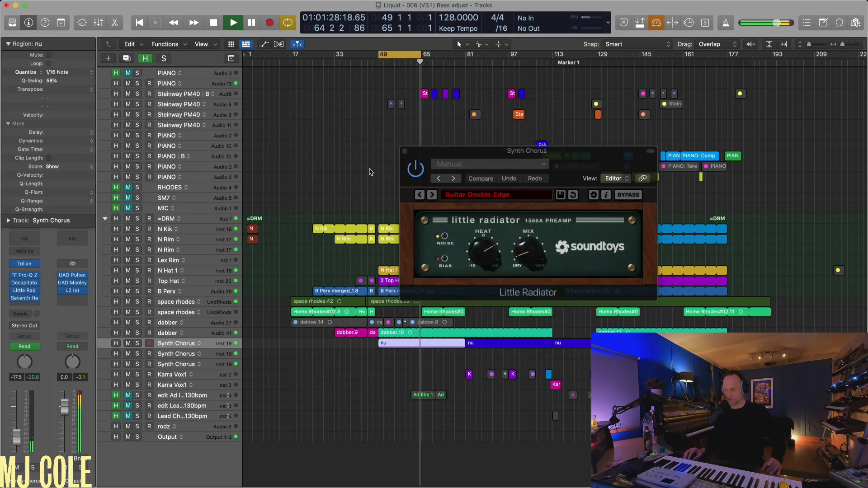
key(super+Down)
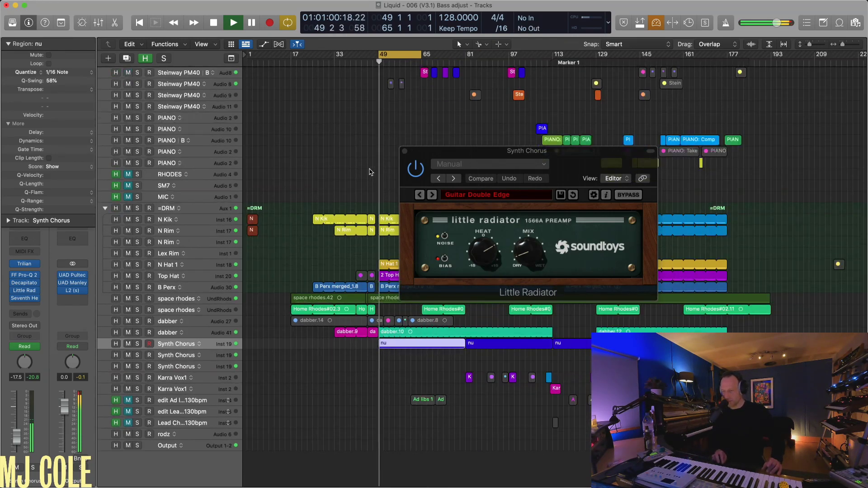
click(404, 152)
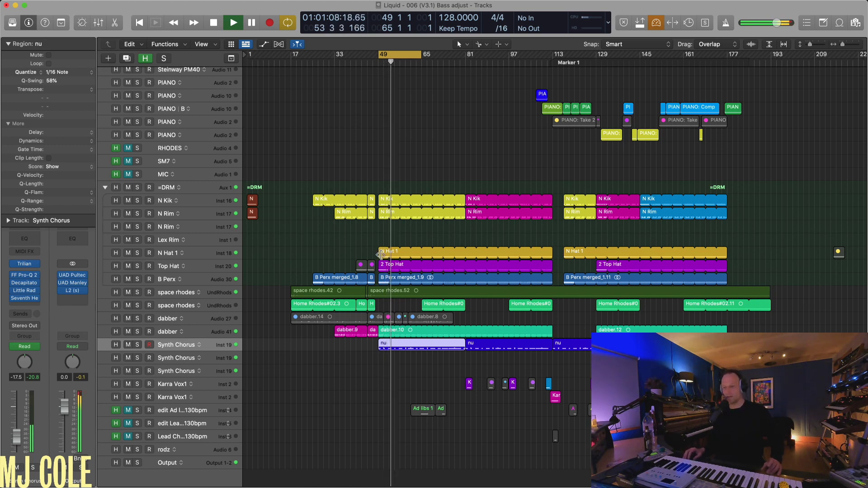
key(z)
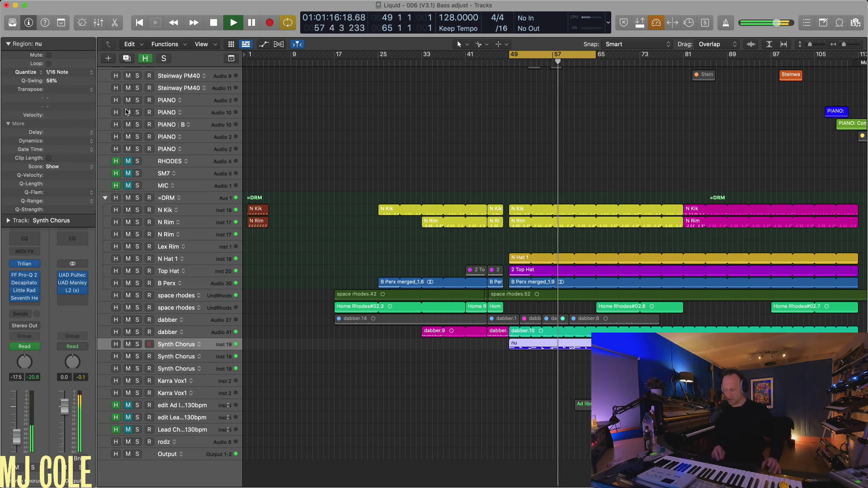
key(super+Left)
key(super+Left)
scroll(475, 133, up, 5)
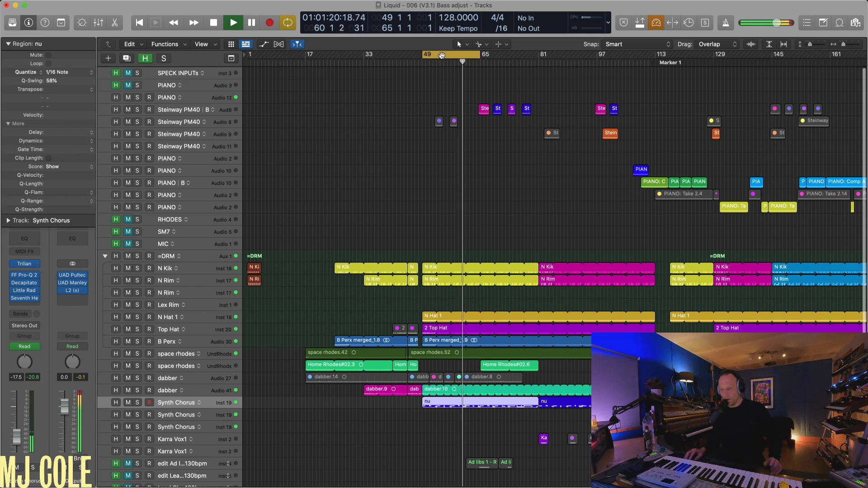
Move the cycle range to bars 65 to 81 during playback and bring the Steinway PM40 tracks into view.
drag(442, 55, 502, 59)
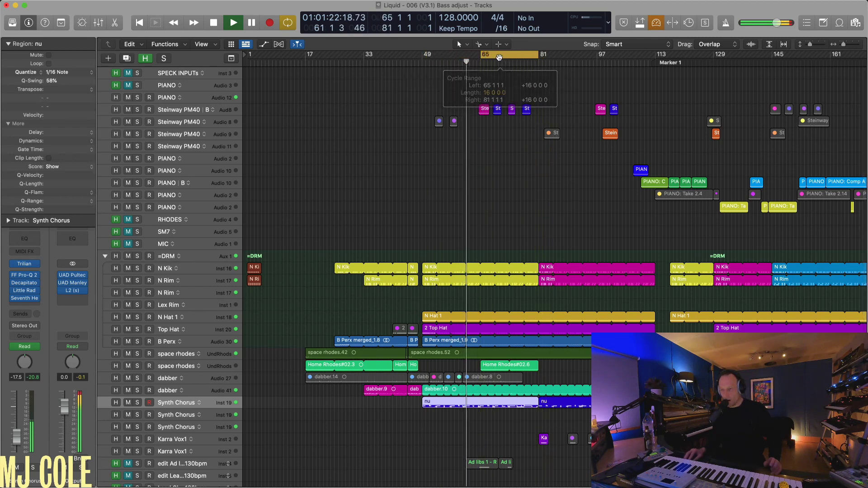
key(super+Right)
key(super+Right)
key(super+Right)
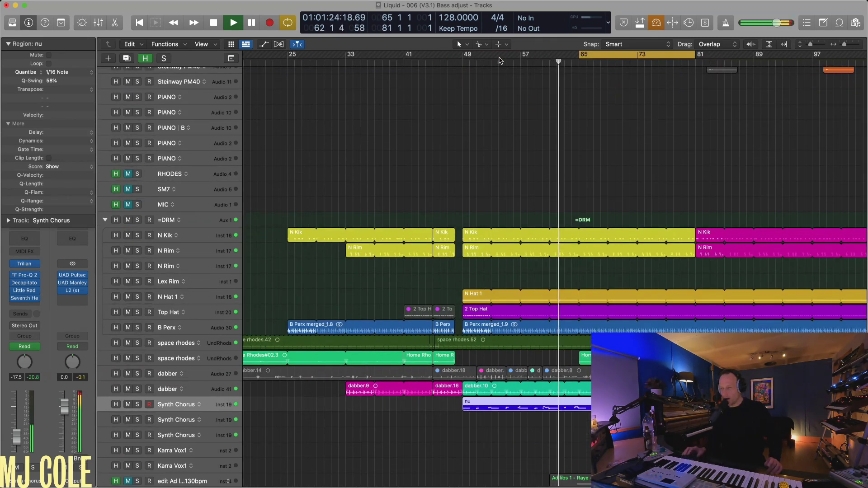
key(super+Down)
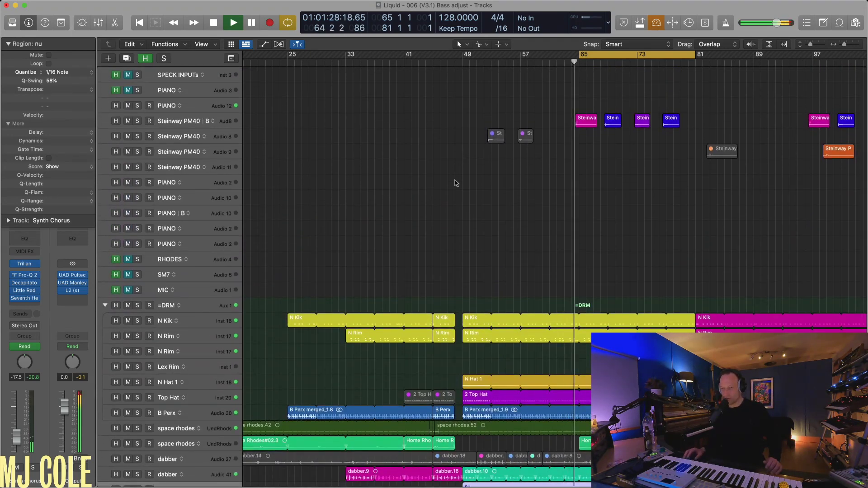
Select the four Steinway PM40 regions between bars 64 and 79, set the cycle range around them and solo them.
drag(682, 124, 579, 133)
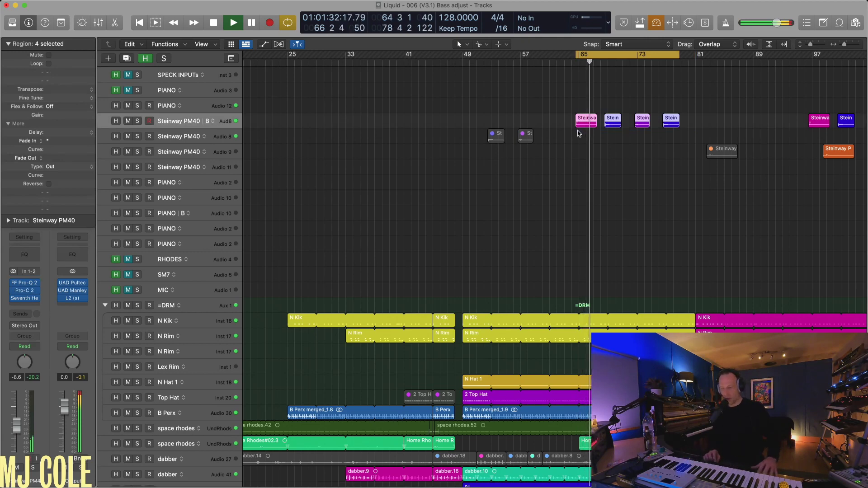
key(space)
key(ctrl+s)
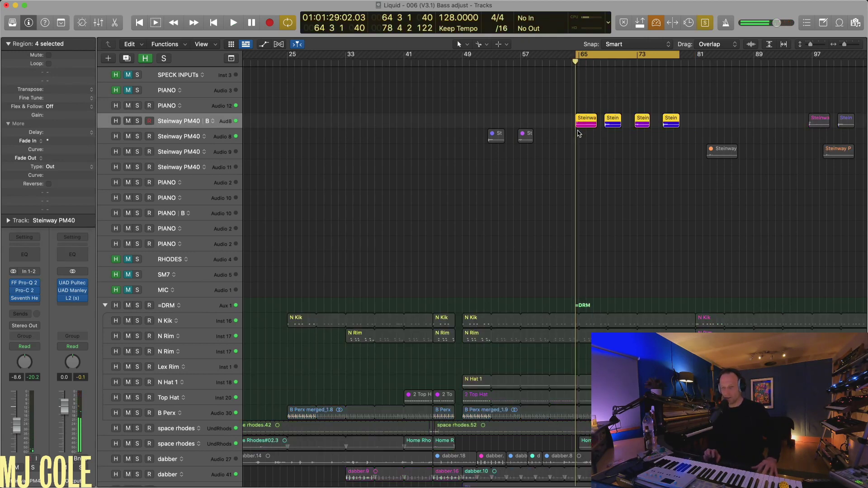
Play the four soloed Steinway PM40 regions and examine their waveforms up close and within the arrangement.
key(z)
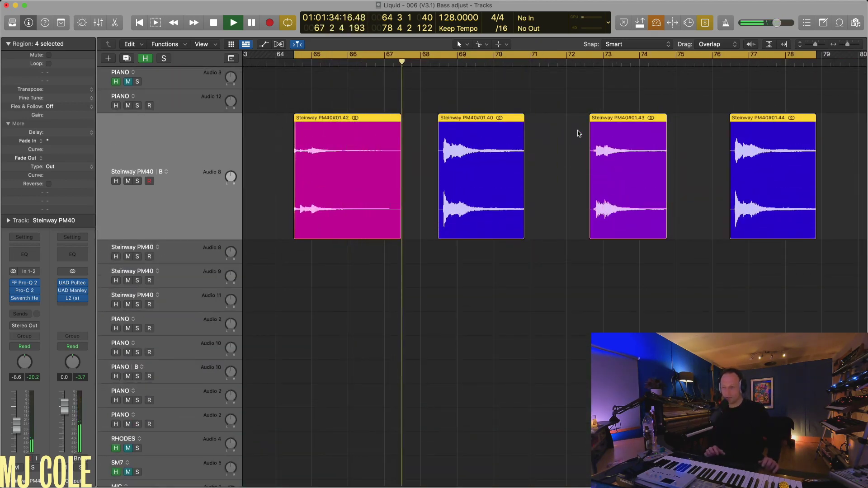
key(z)
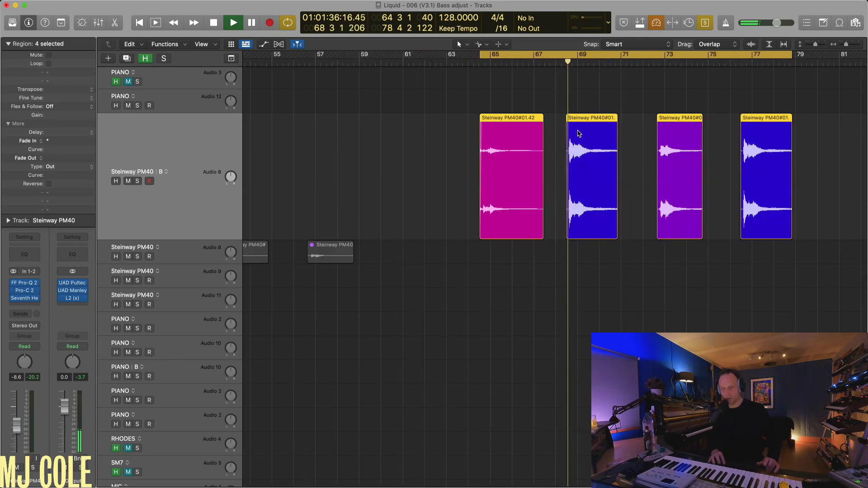
key(super+Left)
scroll(578, 133, up, 3)
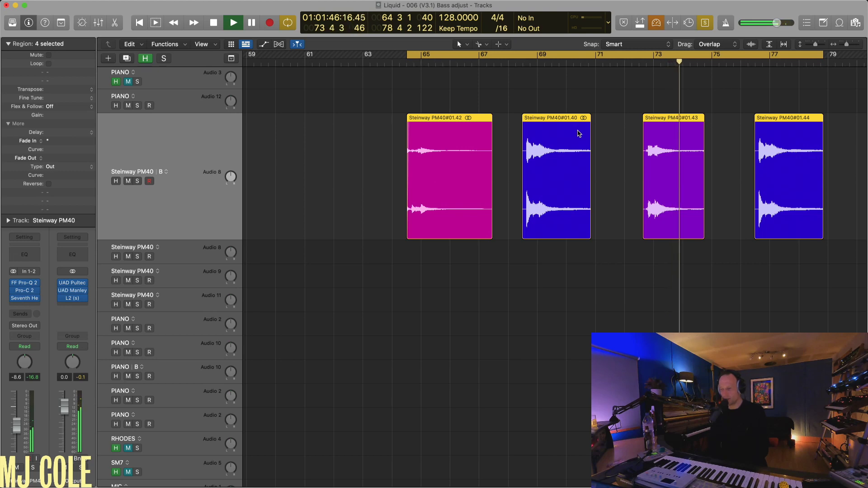
key(super+Up)
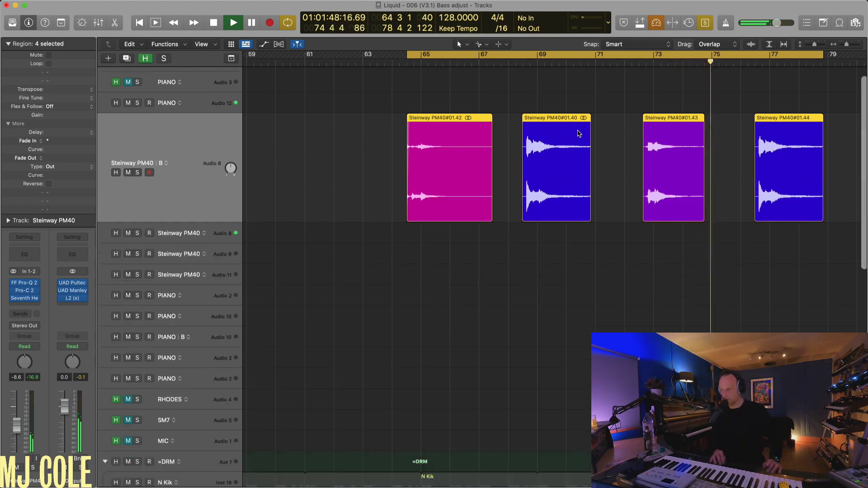
key(super+Up)
key(super+Left)
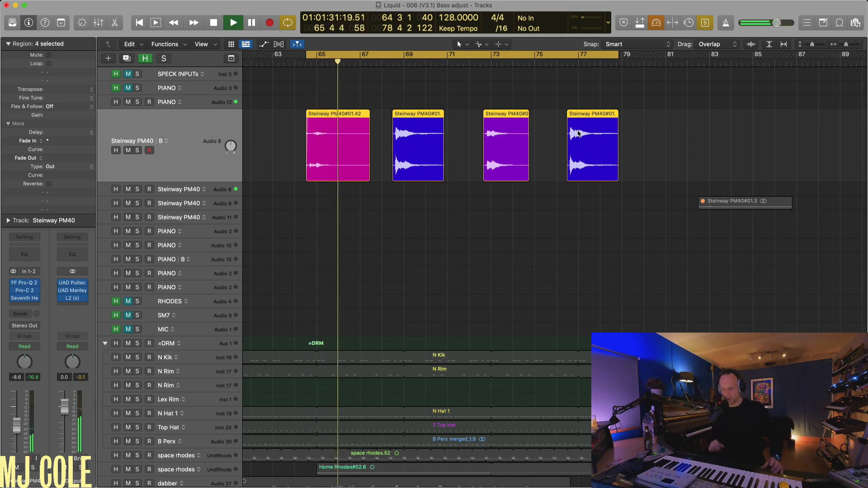
key(z)
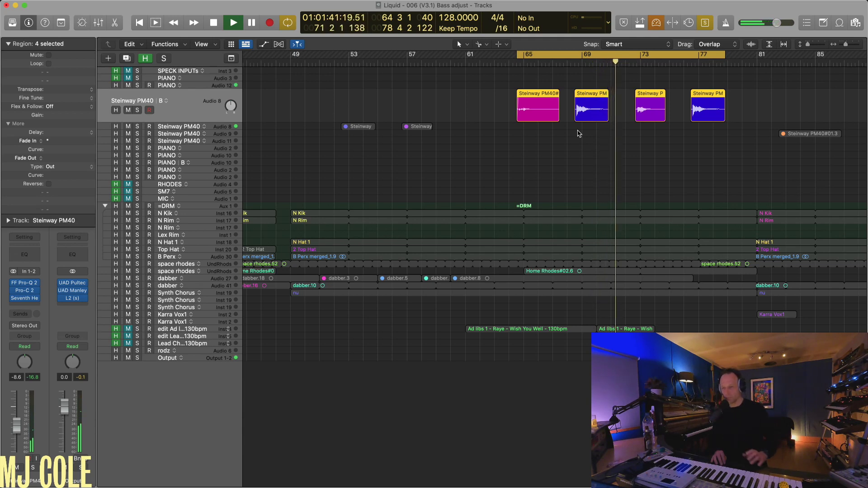
Unsolo the Steinway PM40 regions and listen to them within the full arrangement.
key(ctrl+s)
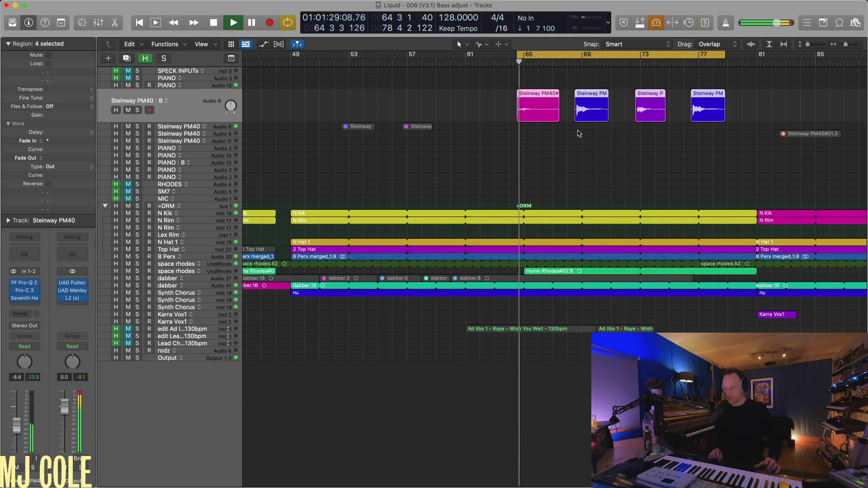
key(super+Left)
key(super+Down)
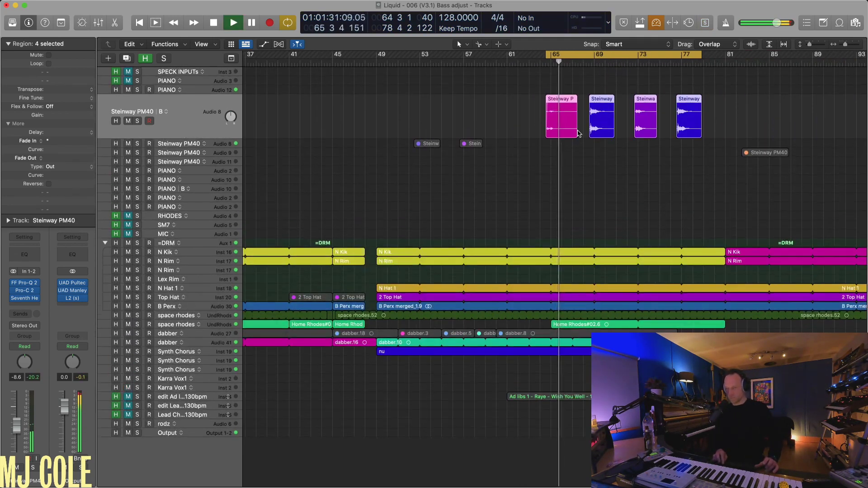
key(super+Left)
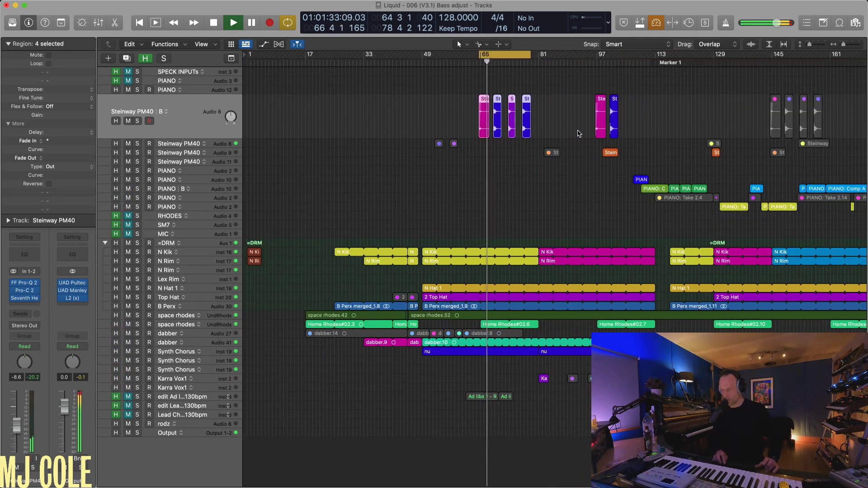
key(super+Right)
key(super+Right)
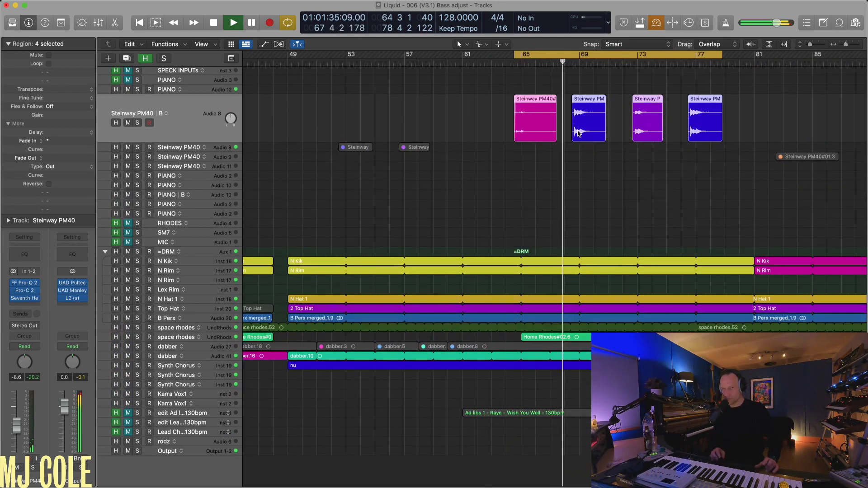
Solo the Steinway PM40 regions again from the cycle start and examine the track's Pro-Q 2 Bass CUTTER setting.
key(ctrl+s)
key(shift+Return)
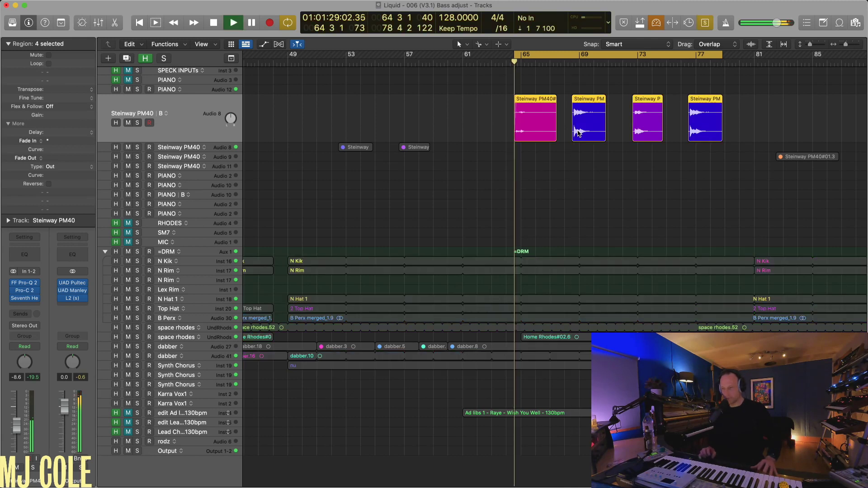
click(27, 286)
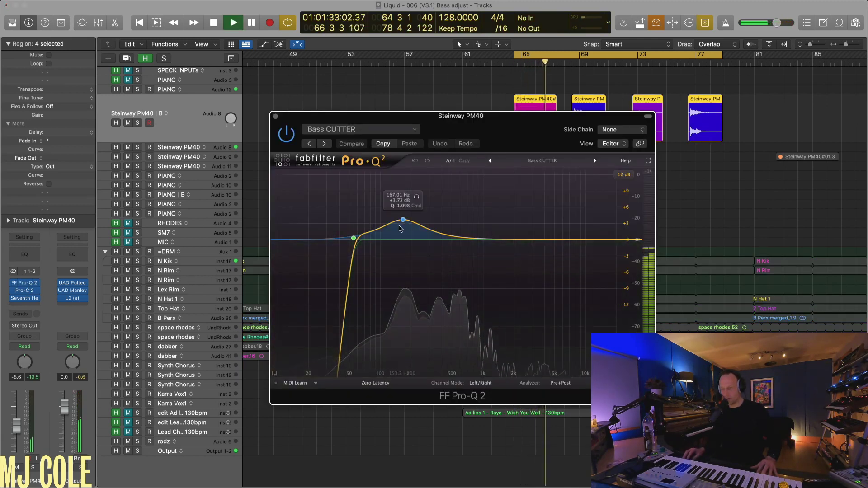
click(275, 116)
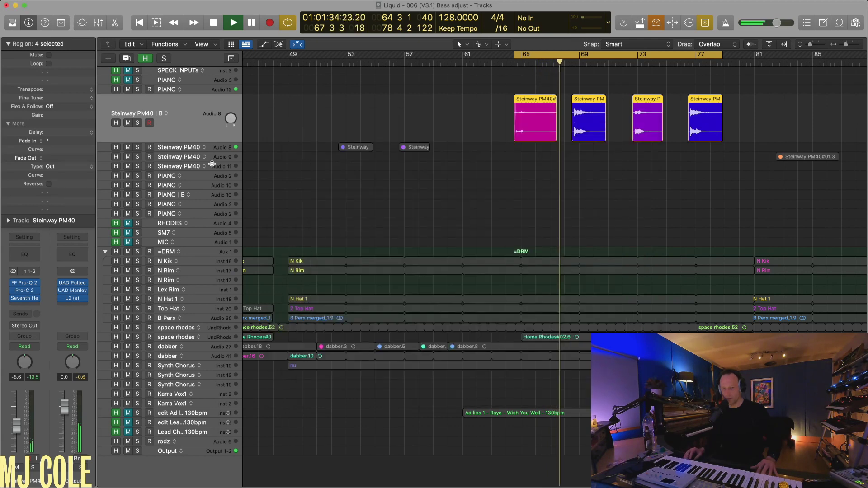
Examine the Pro-C 2 compressor settings on the Steinway PM40 track, including its Clean style, and close the plug-in window.
click(24, 290)
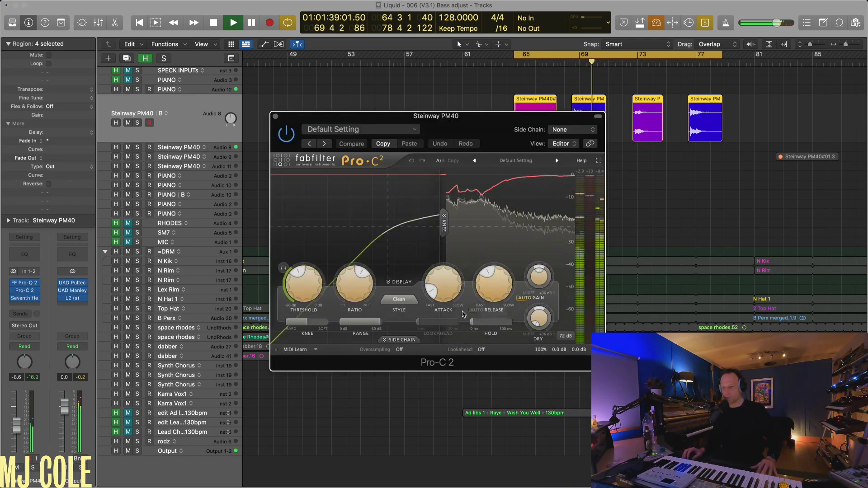
drag(436, 241, 495, 283)
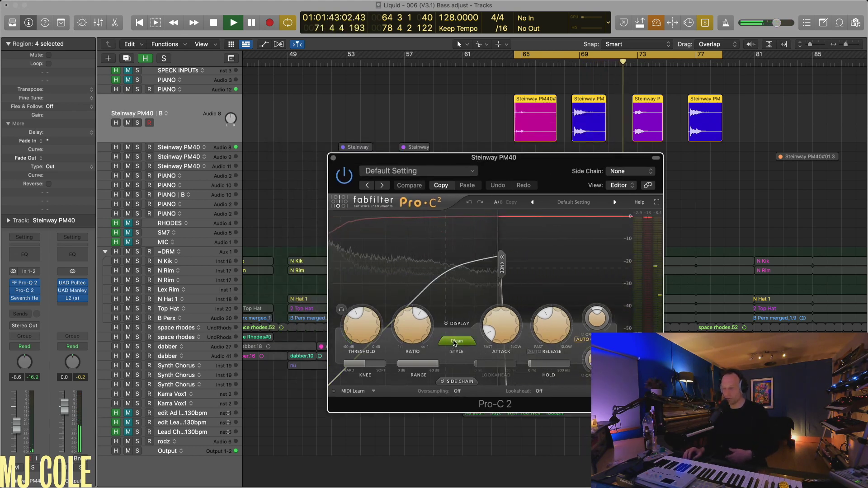
click(333, 159)
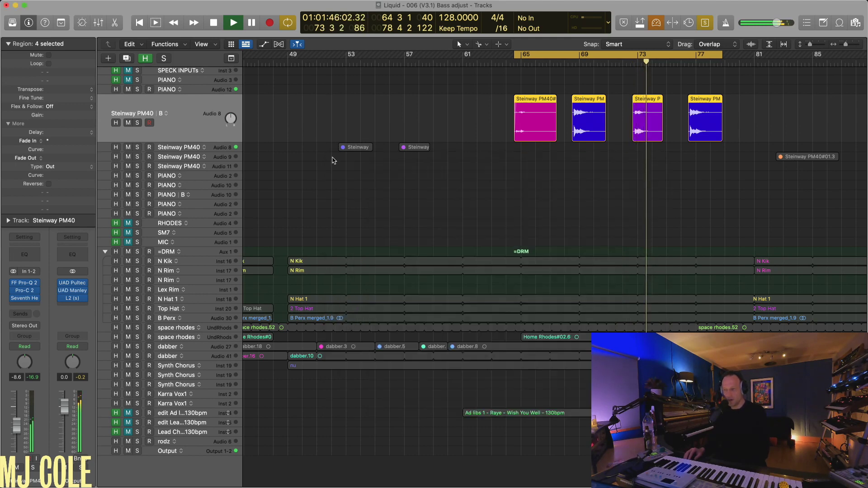
Examine the East Church preset in the Steinway PM40 track's Seventh Heaven reverb, close it and unsolo the regions.
click(25, 298)
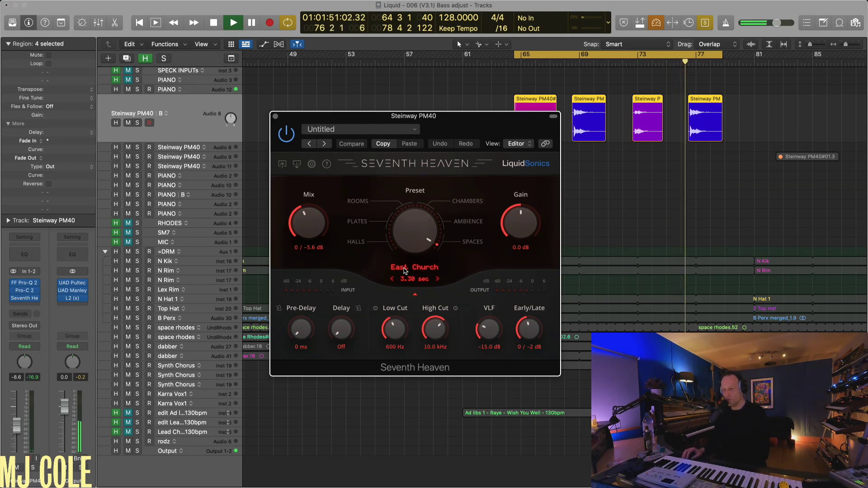
click(276, 116)
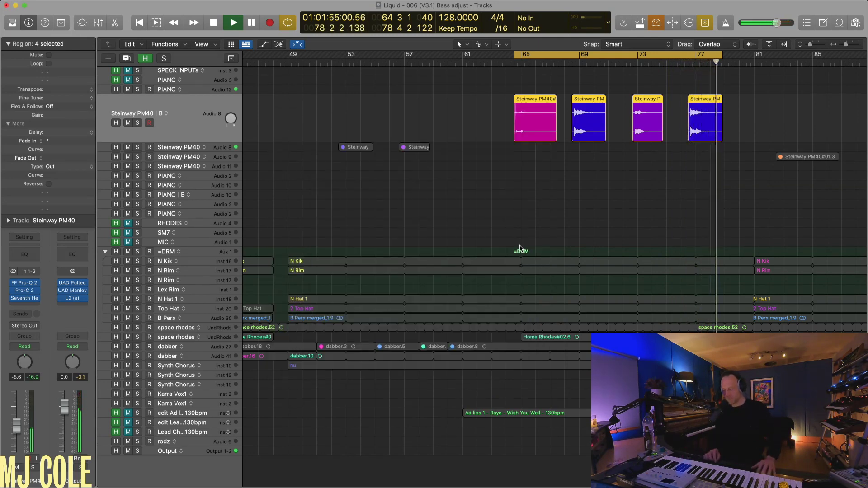
key(ctrl+s)
scroll(520, 249, down, 3)
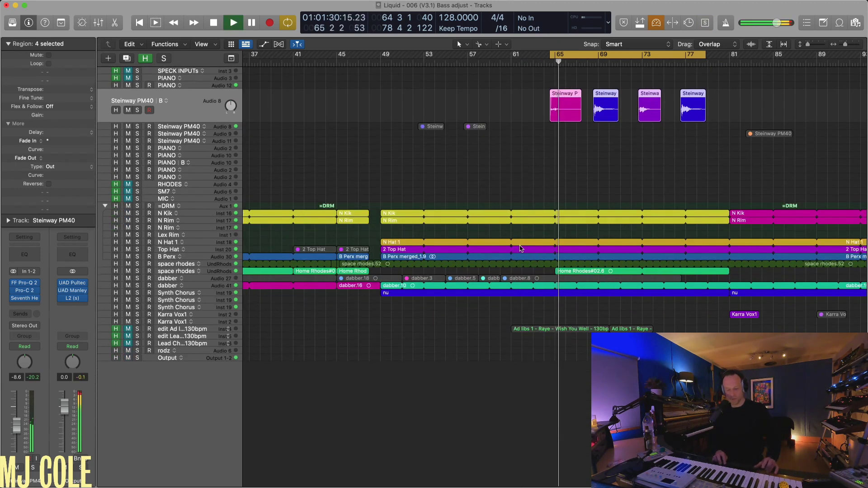
scroll(520, 249, down, 3)
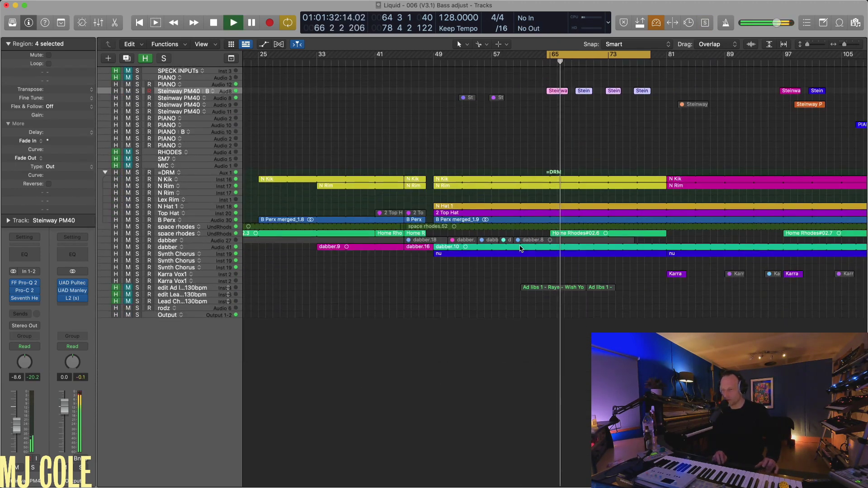
scroll(520, 249, up, 2)
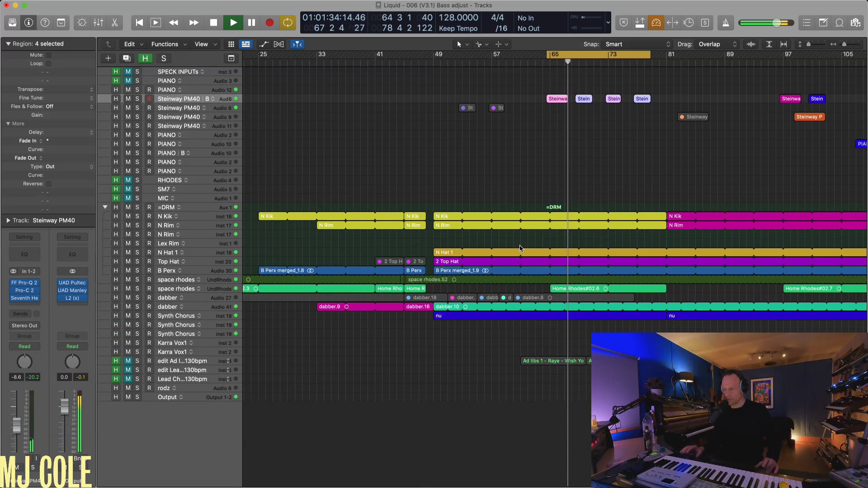
Delete the two Ad libs 1 regions from the edit Ad libs track and conceal the tracks marked as hidden.
click(534, 361)
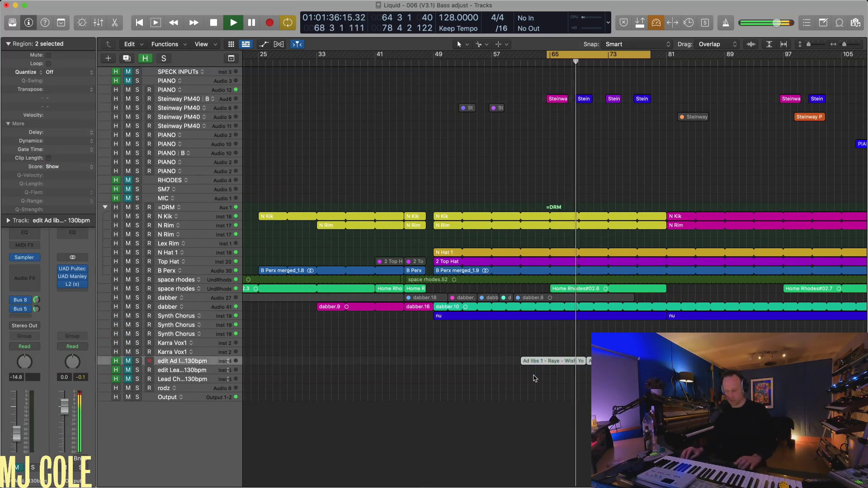
key(Delete)
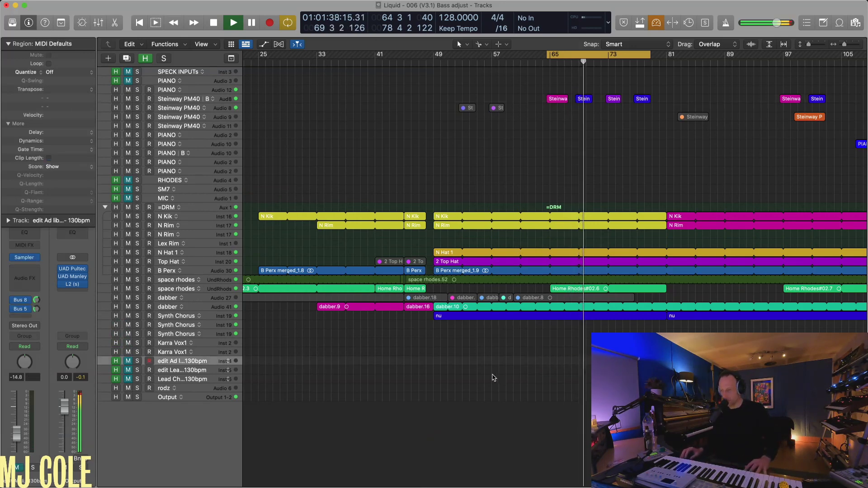
key(h)
key(super+Left)
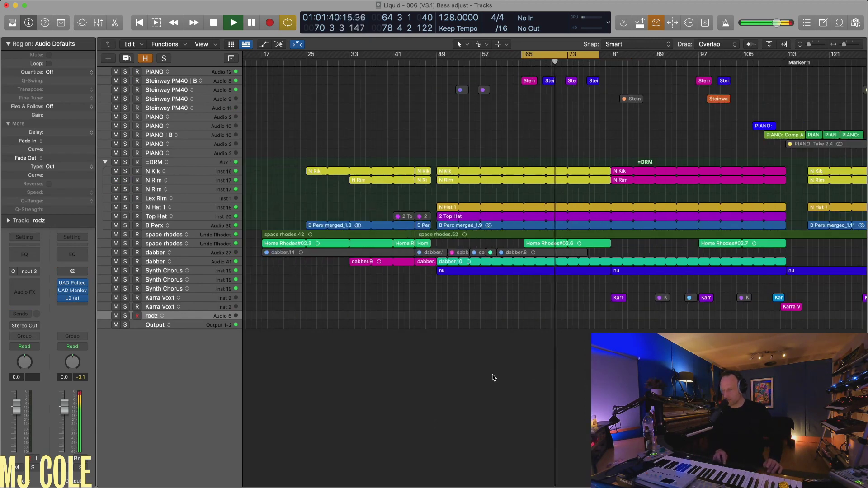
key(super+Down)
key(super+Down)
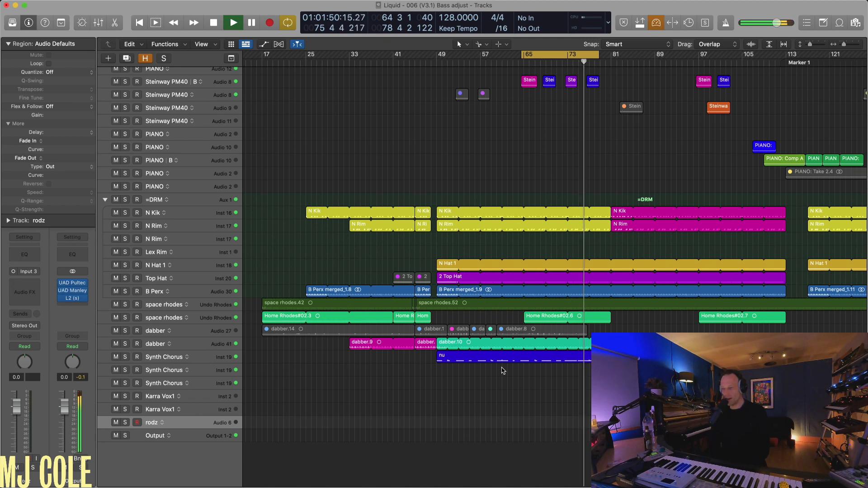
Turn off cycle mode, enlarge the track heights and select the Synth Chorus track's nu region at bar 49.
key(c)
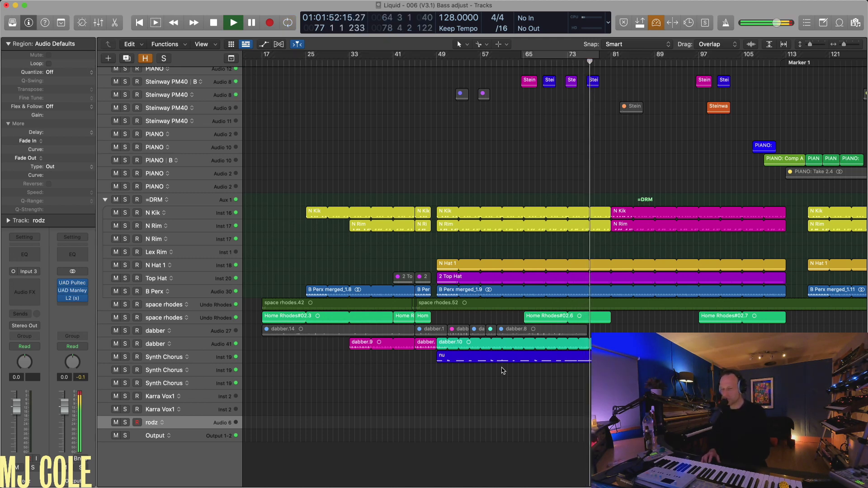
key(super+Down)
key(super+Down)
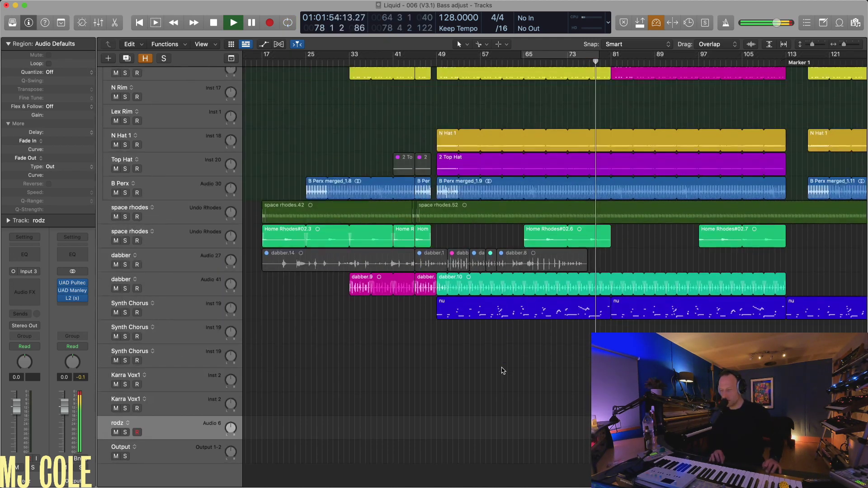
click(514, 312)
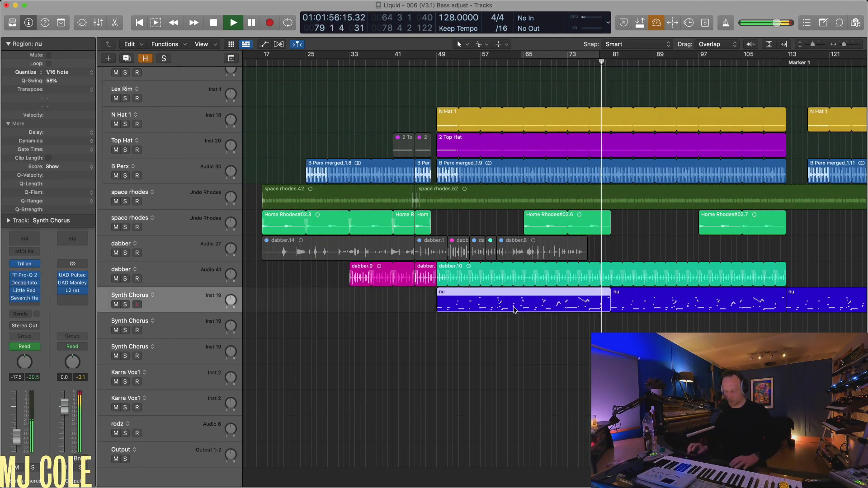
key(super+Left)
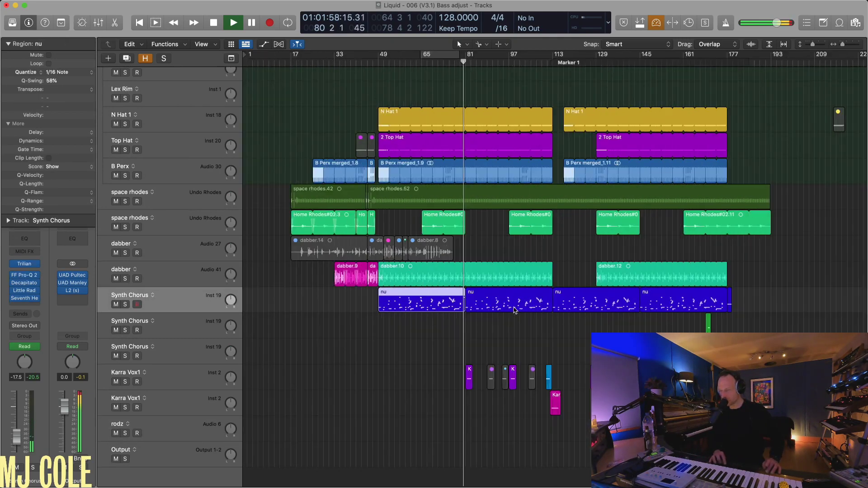
key(super+Down)
key(super+Right)
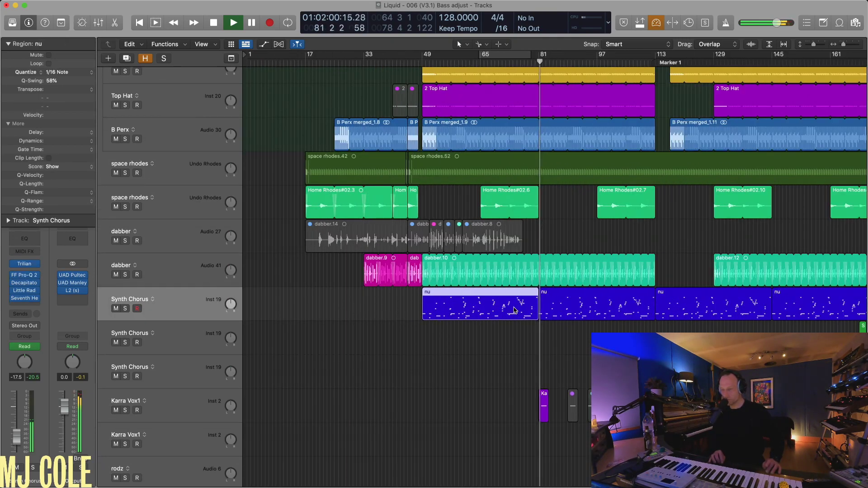
Select the Karra Vox1 region at bar 81, cycle playback over it and solo it.
click(544, 400)
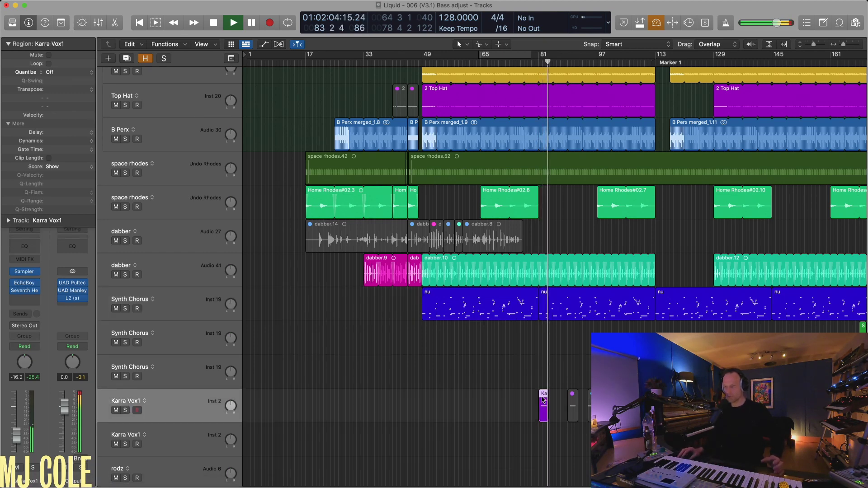
key(super+Right)
key(super+Up)
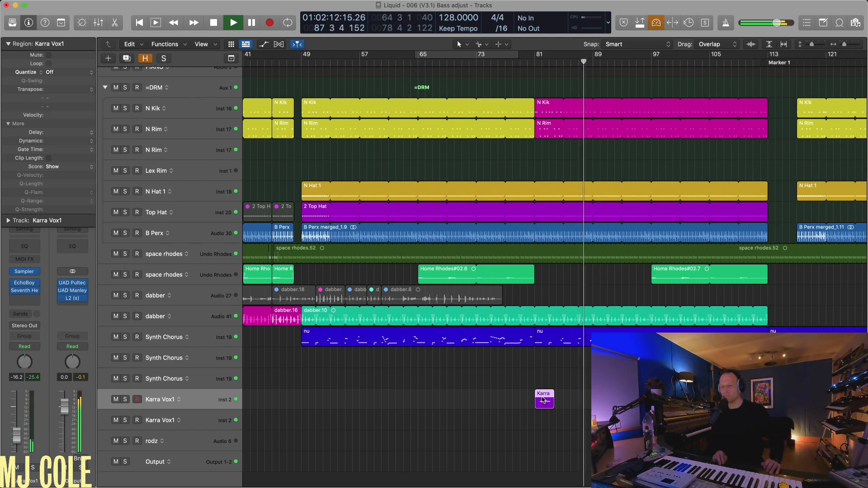
scroll(544, 400, down, 2)
scroll(544, 399, down, 1)
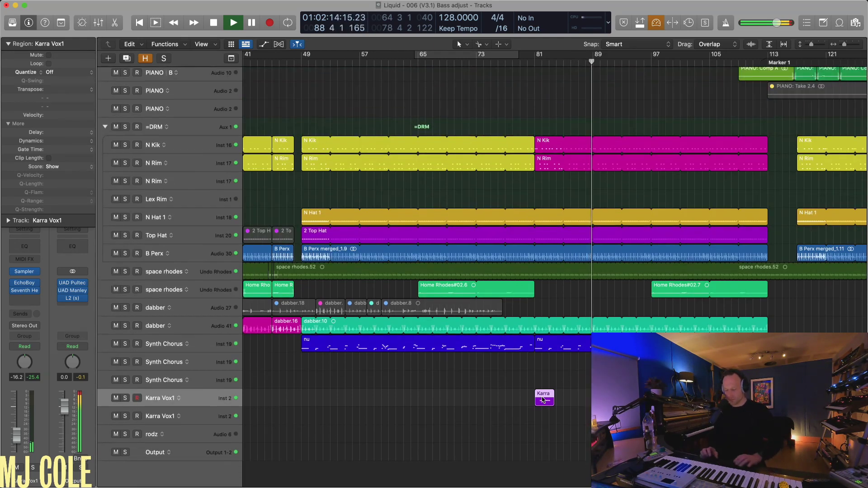
key(u)
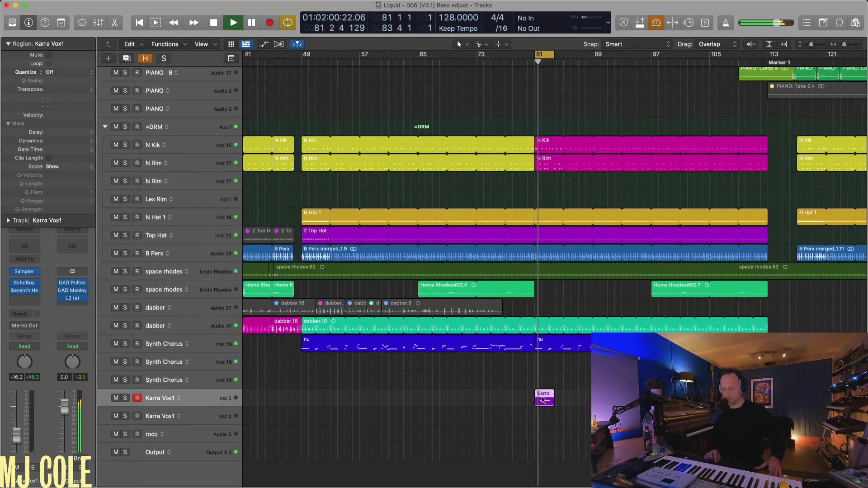
key(ctrl+s)
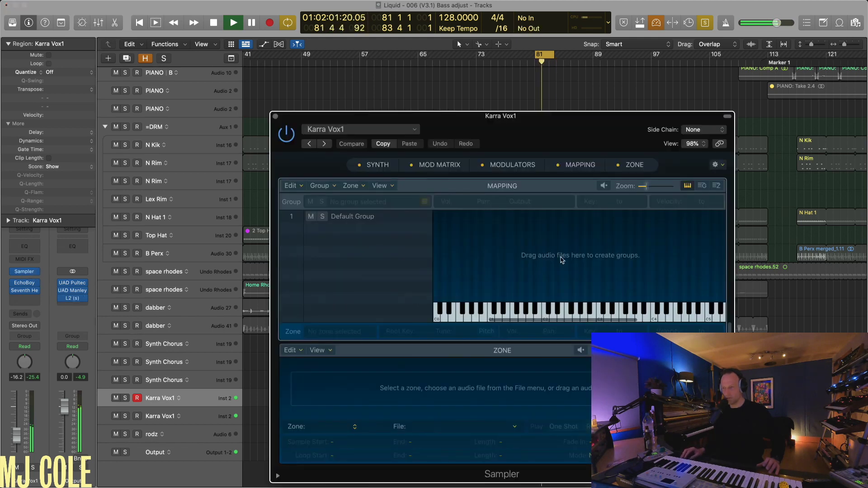
Examine the synth, mod matrix and modulator settings of the Karra Vox1 Sampler, and close the plug-in window.
drag(546, 131, 454, 65)
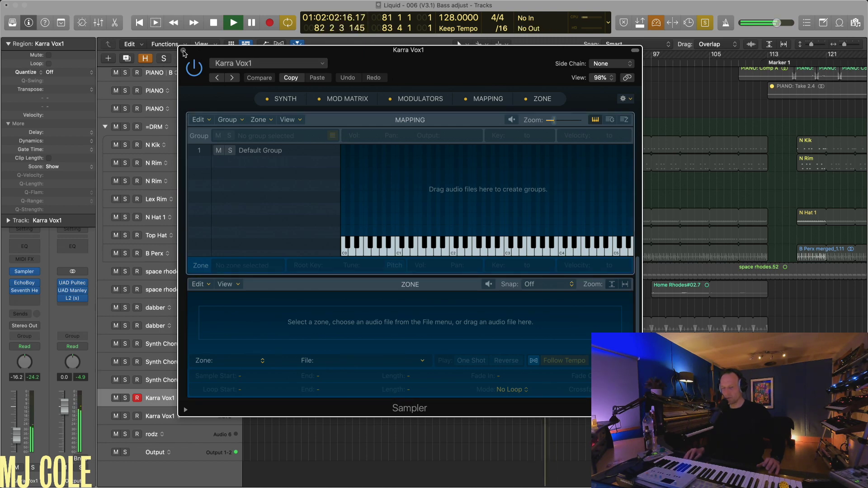
scroll(235, 88, up, 10)
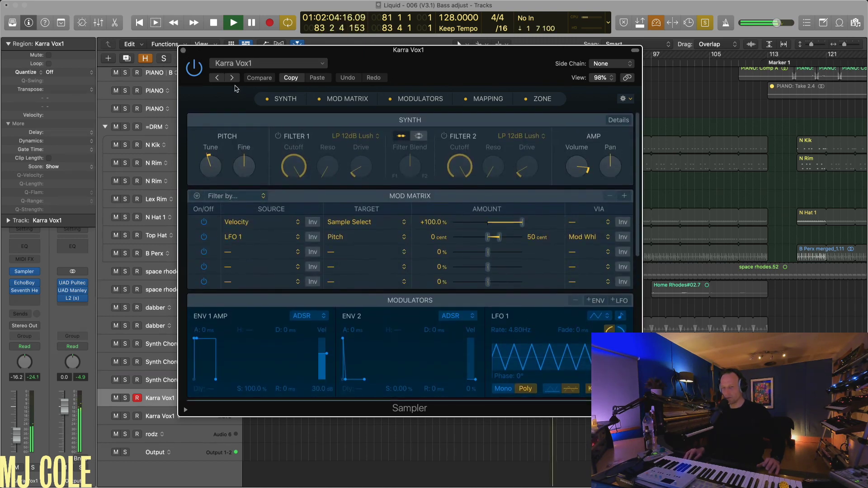
click(183, 51)
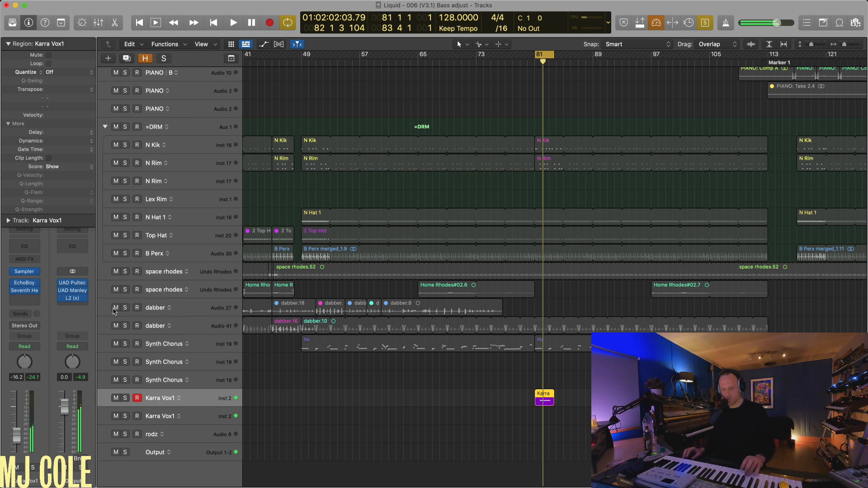
Reopen the Karra Vox1 Sampler, examine the tuning and waveform of its mapped vocal zones while auditioning the region, and close it.
key(v)
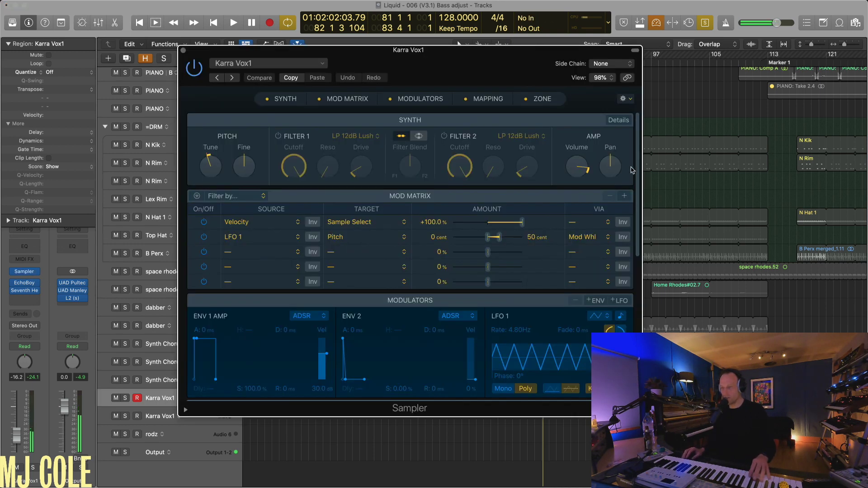
click(490, 100)
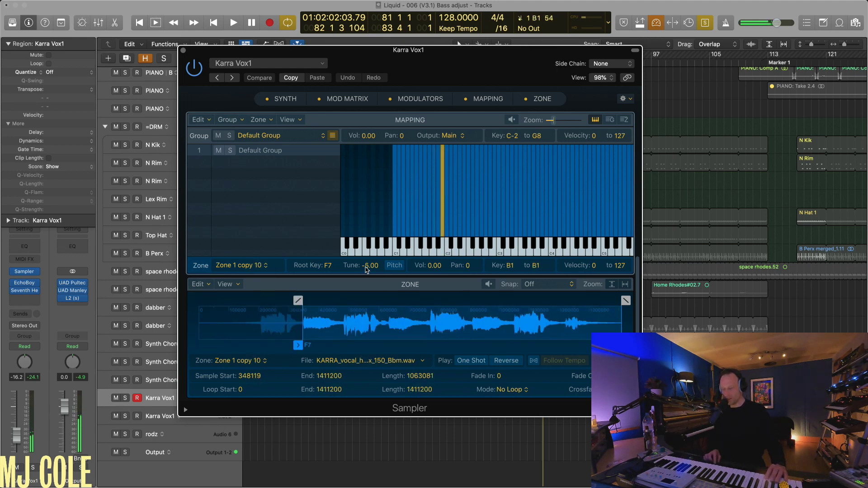
key(space)
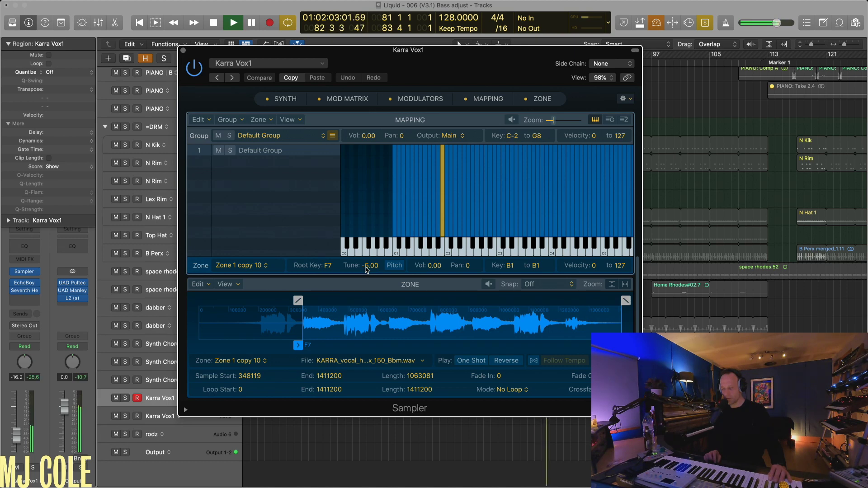
key(space)
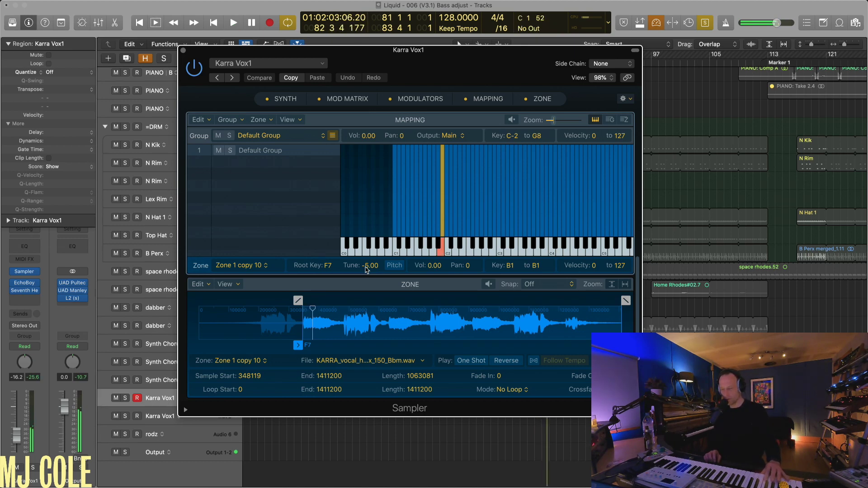
key(space)
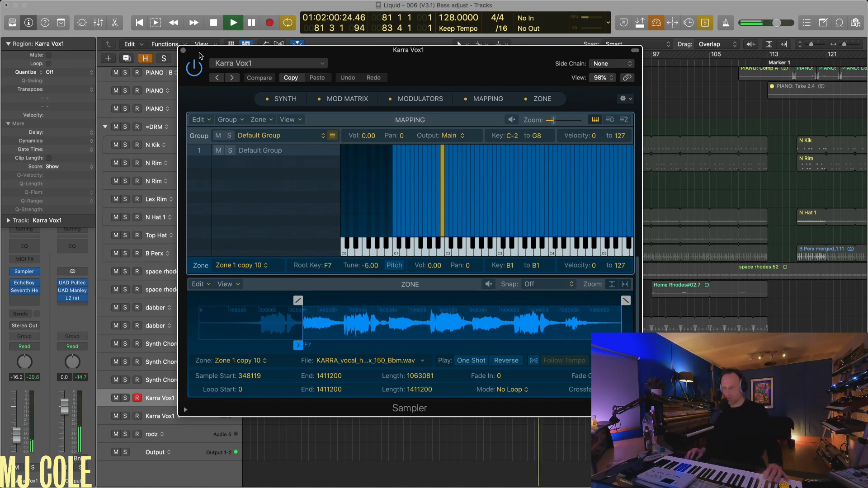
click(183, 50)
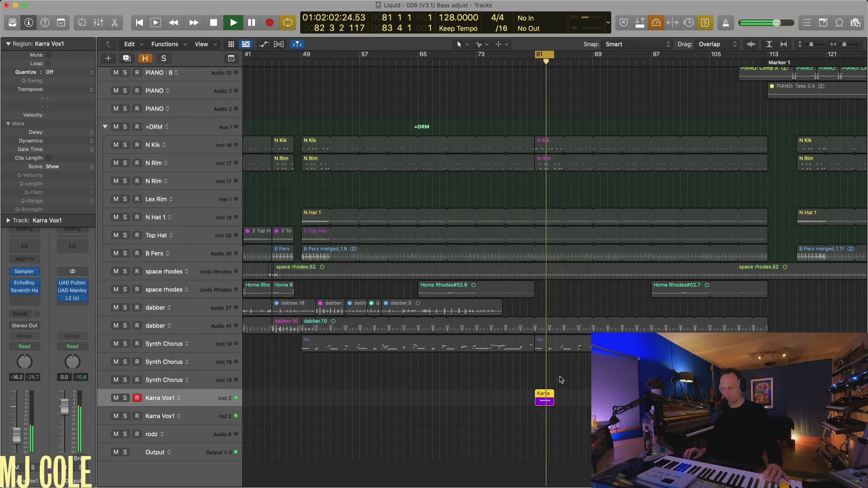
Examine the Karra Vox1 region's single note in the Piano Roll and Event List, and close the editors.
double_click(547, 399)
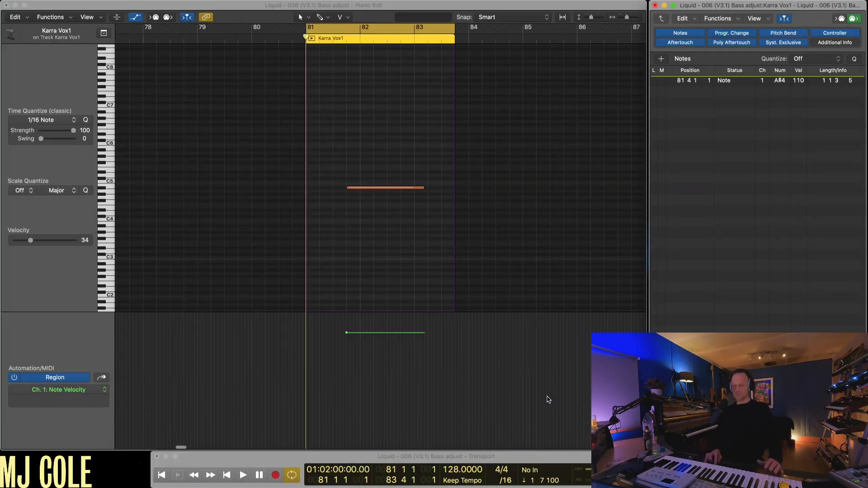
key(space)
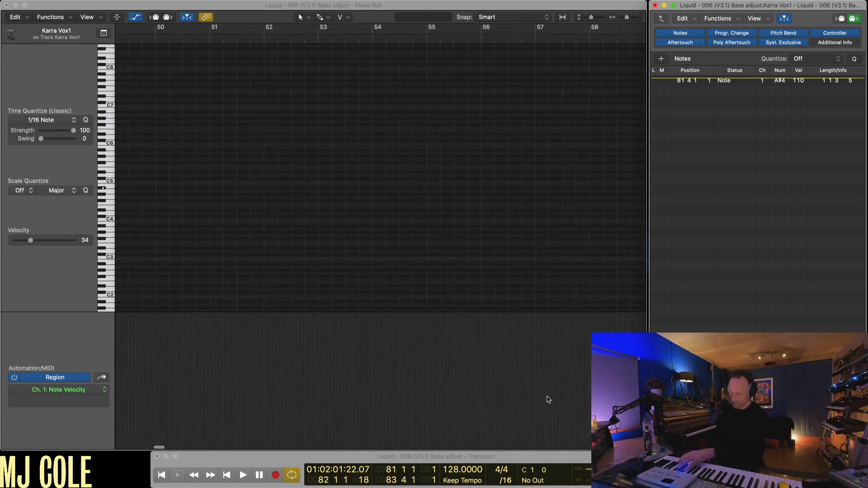
key(super+w)
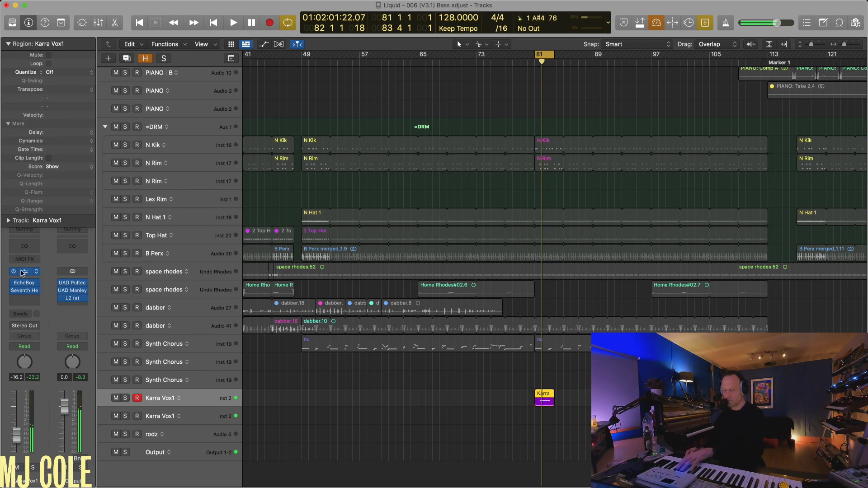
Set the Tune of the Karra Vox1 Sampler's A#4 zone to -4.00 and close the plug-in.
key(v)
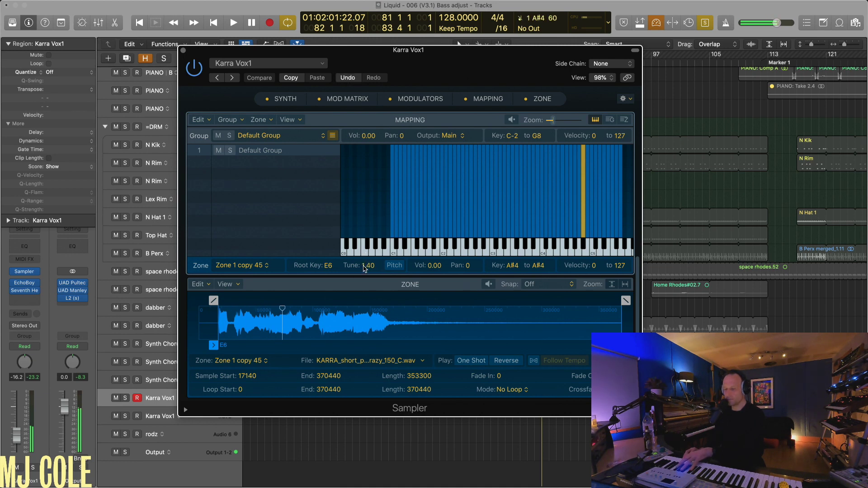
drag(365, 269, 364, 278)
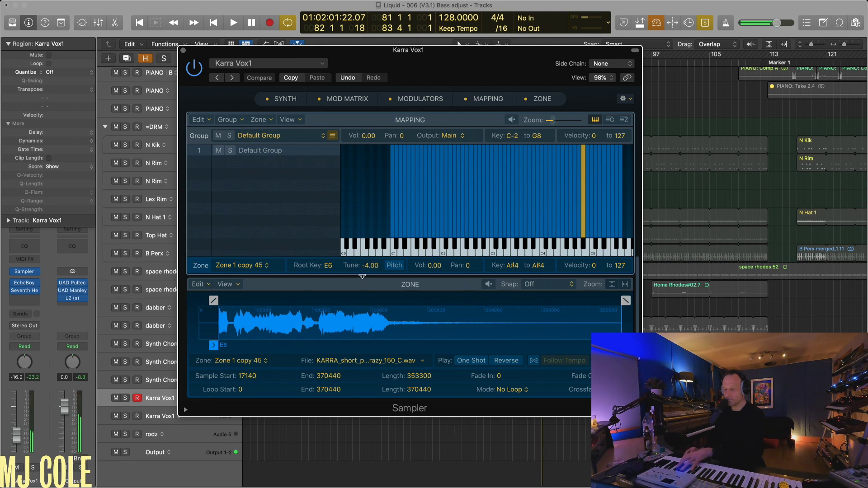
click(401, 269)
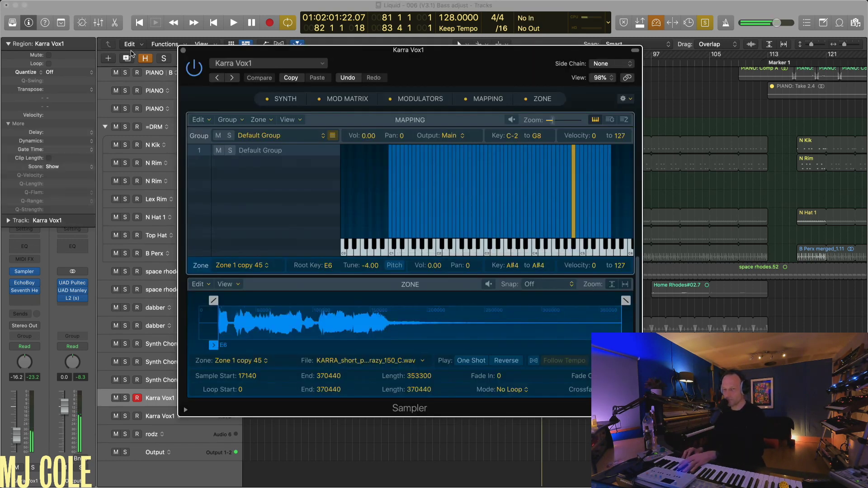
click(183, 50)
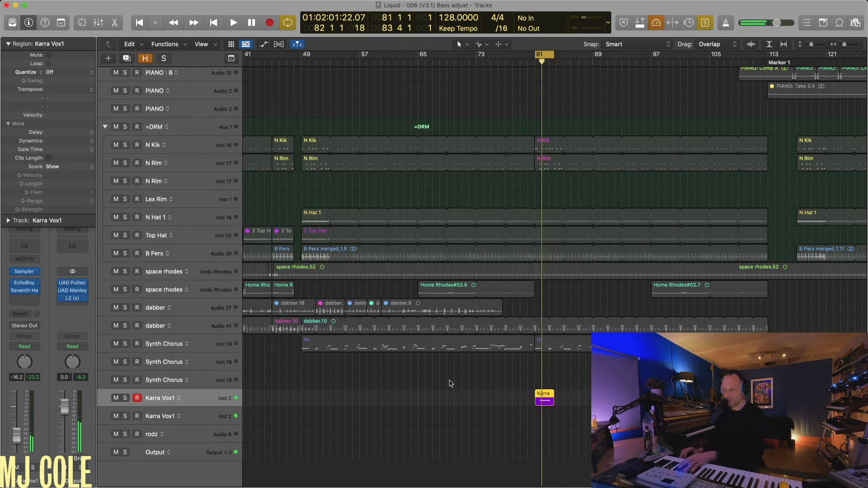
Resume playback of the full mix with solo and cycle off, and select the Synth Chorus nu region at bar 49.
key(space)
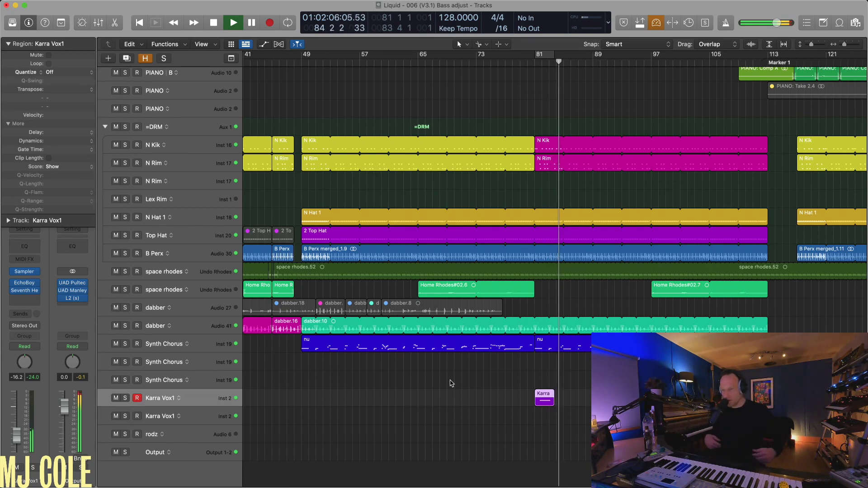
key(super+Down)
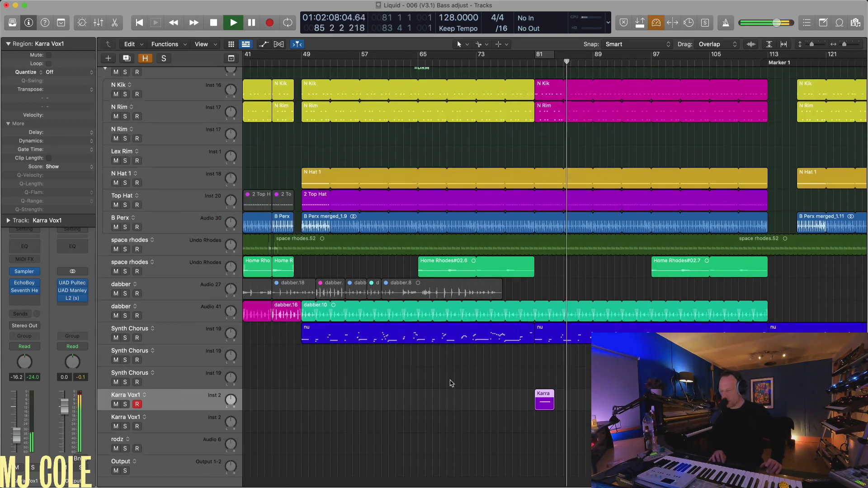
key(super+Left)
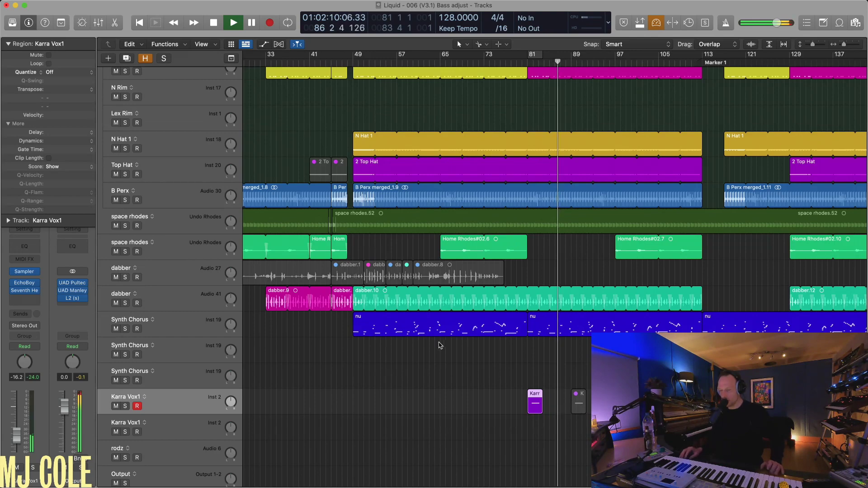
click(441, 327)
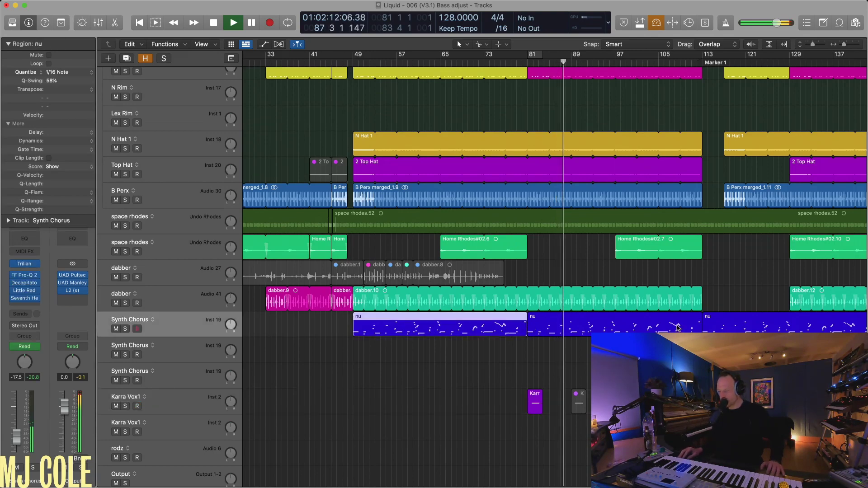
scroll(691, 329, right, 10)
scroll(555, 269, right, 6)
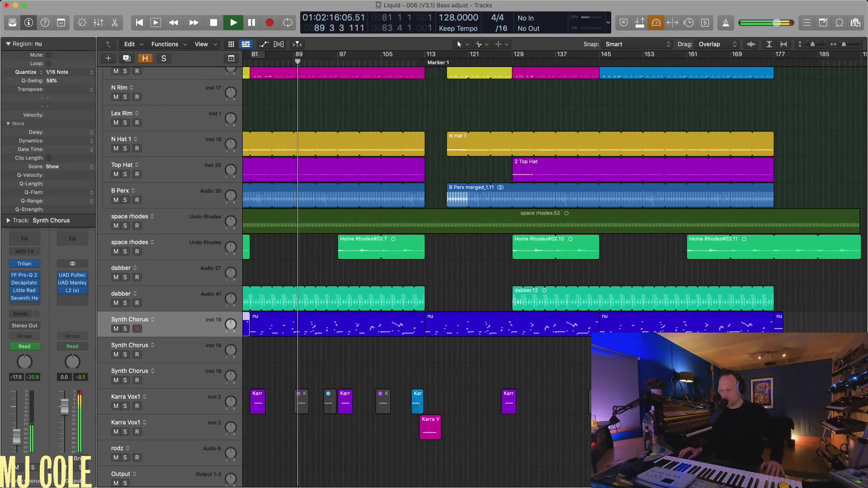
key(super+Left)
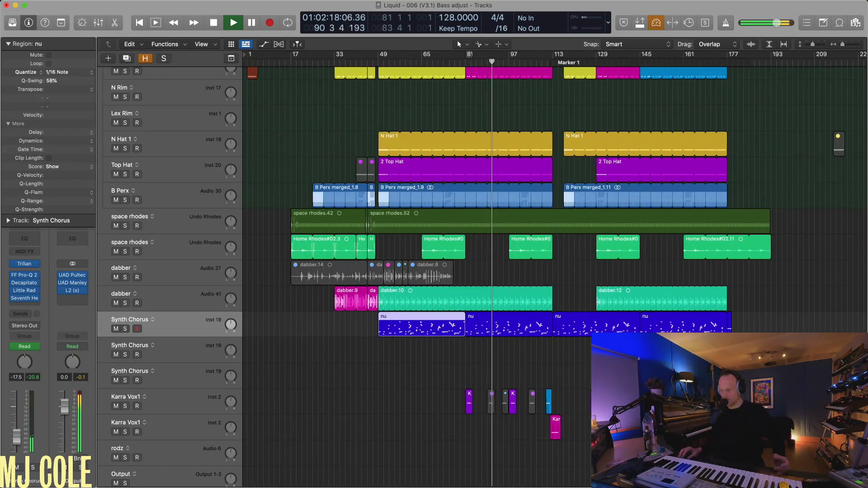
Select the empty Synth Chorus track below the nu regions and set the cycle range to bars 97 through 105.
click(294, 349)
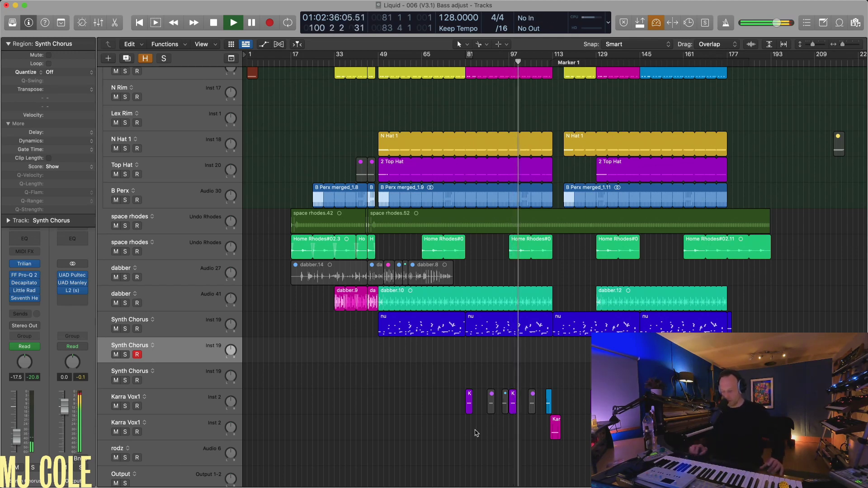
key(super+Up)
key(super+Right)
key(super+Up)
key(super+Up)
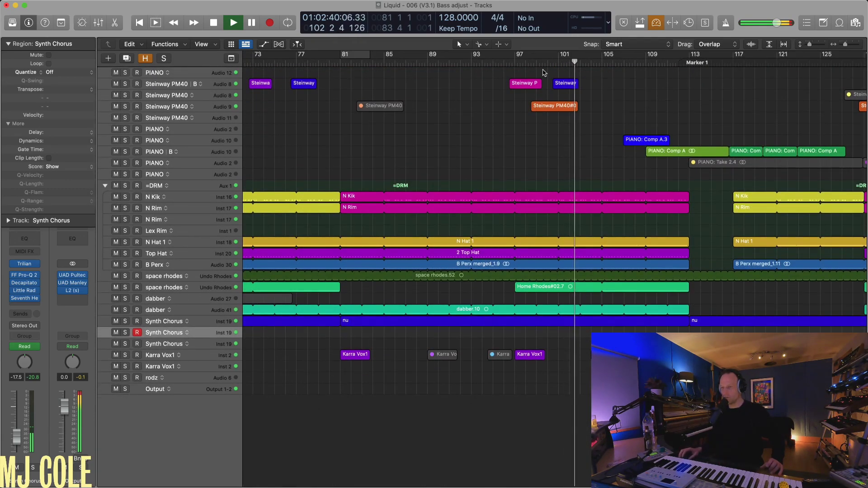
click(519, 56)
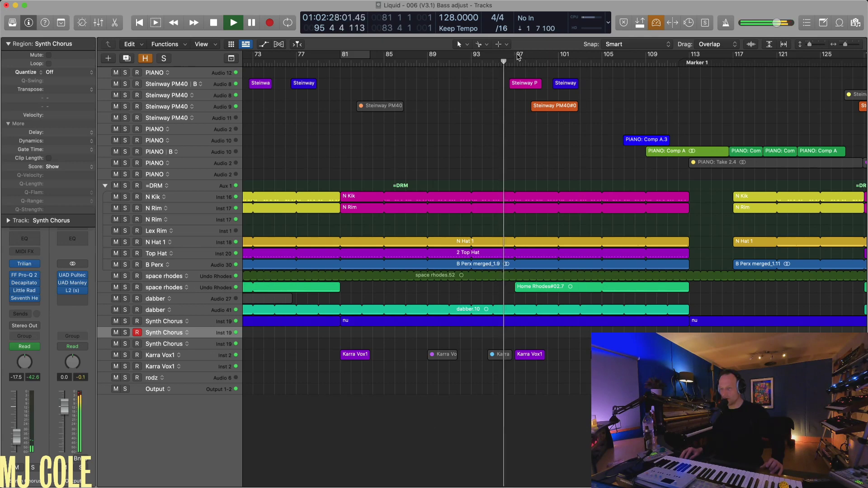
drag(519, 56, 601, 56)
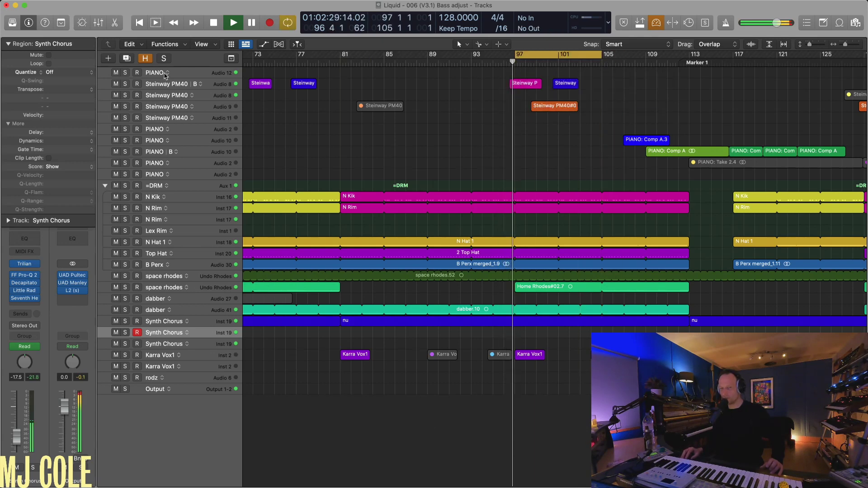
Solo the four Steinway PM40 tracks for cycled playback from bar 97.
click(127, 73)
key(super+Right)
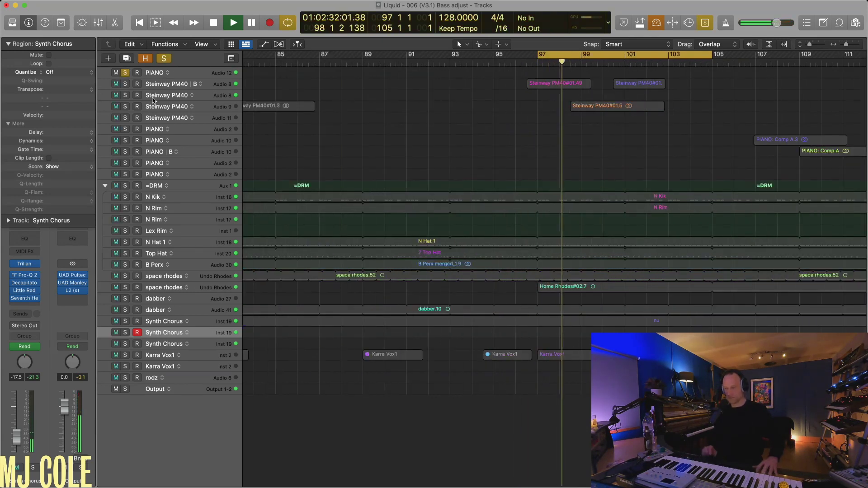
click(125, 73)
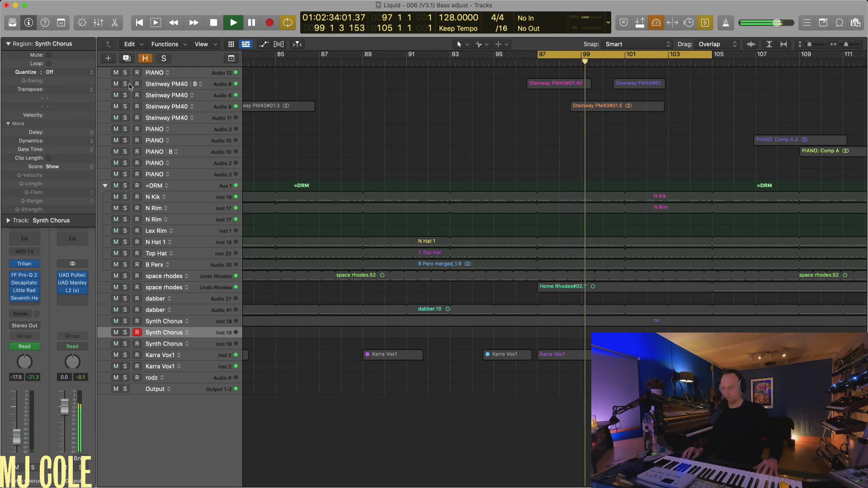
drag(125, 84, 125, 107)
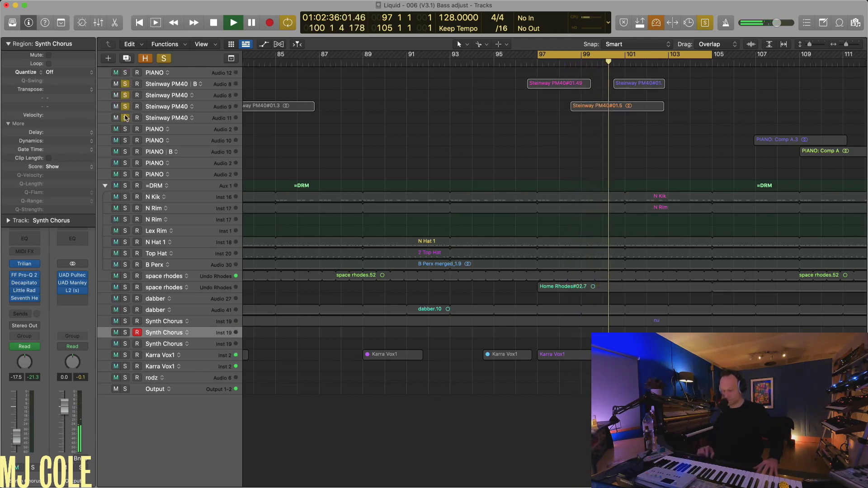
key(super+Down)
key(super+Right)
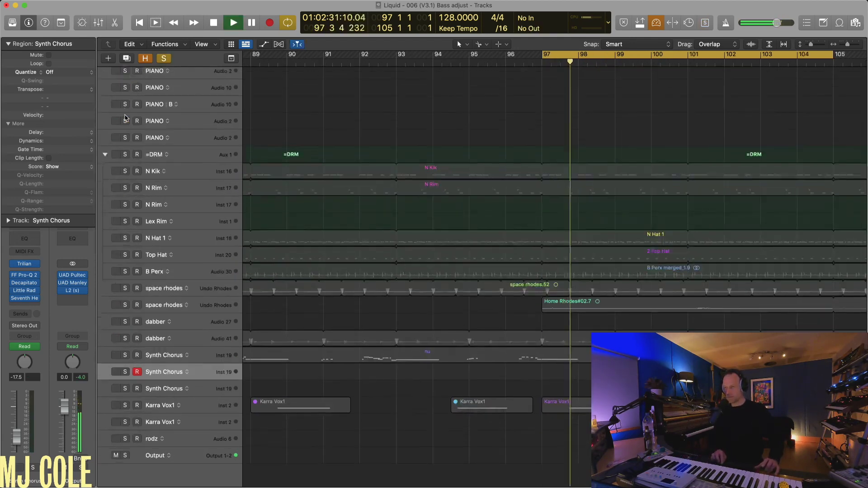
Select the two regions on the Steinway PM40 B track and extend the start of the cycle range back to bar 96.
scroll(324, 119, up, 5)
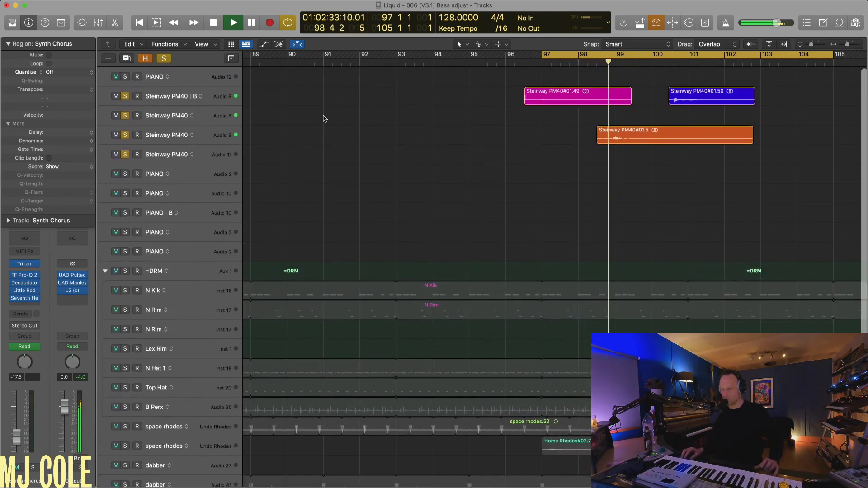
click(171, 99)
key(super+Down)
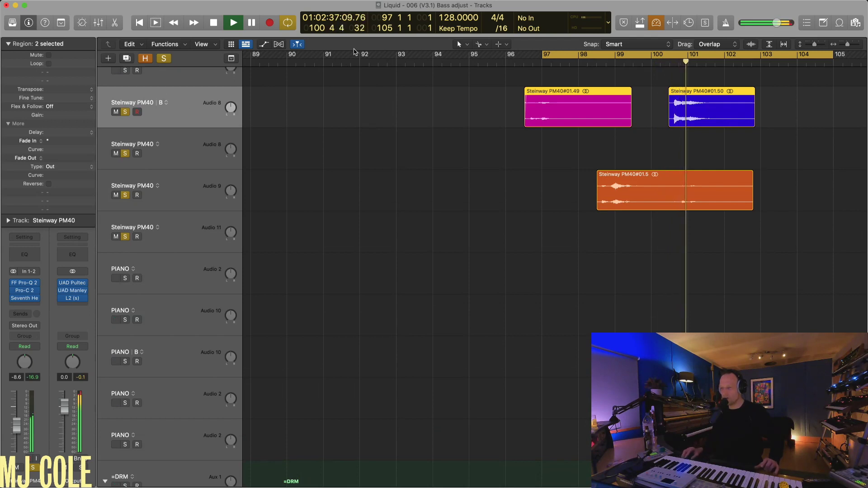
drag(543, 55, 515, 69)
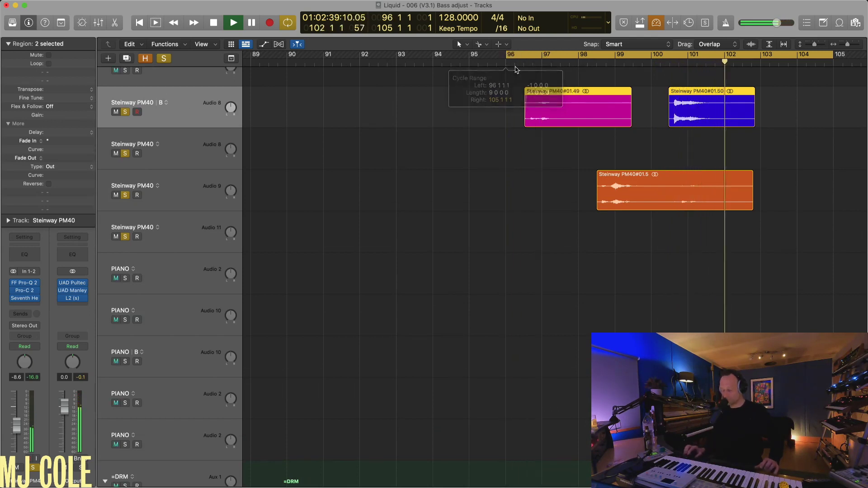
key(super+Left)
key(z)
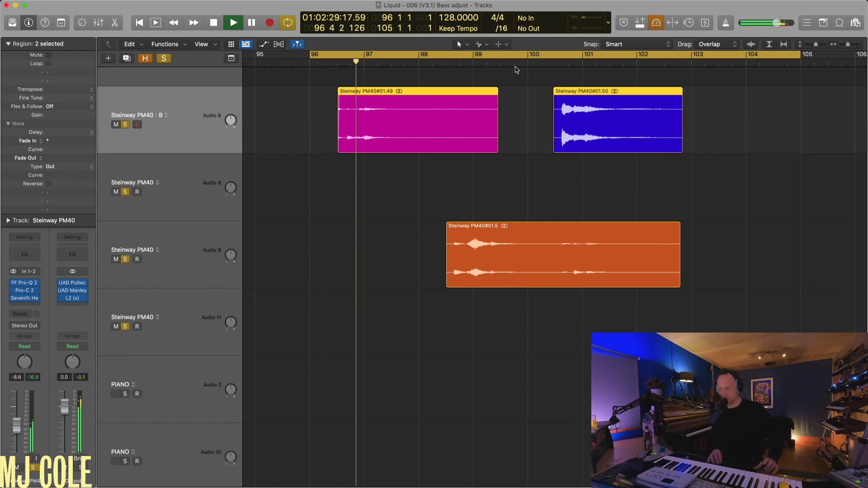
key(super+Down)
key(super+Up)
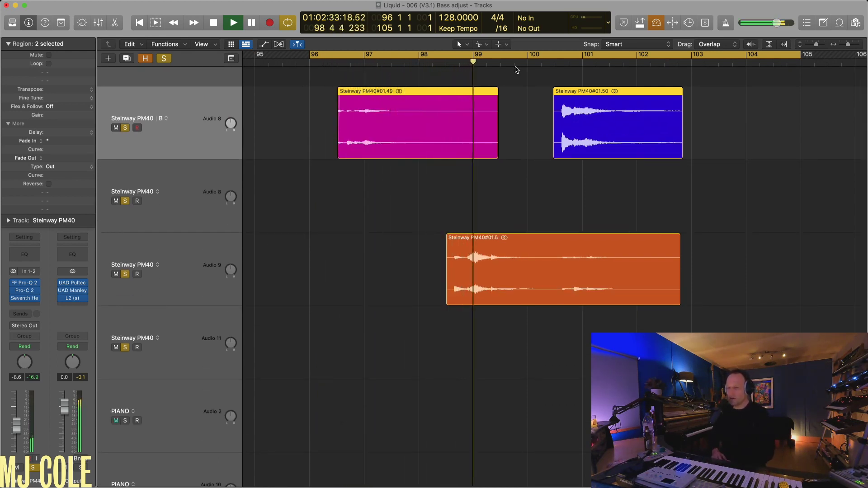
Stop playback and audition the soloed Steinway PM40 tracks again from bar 96.
key(space)
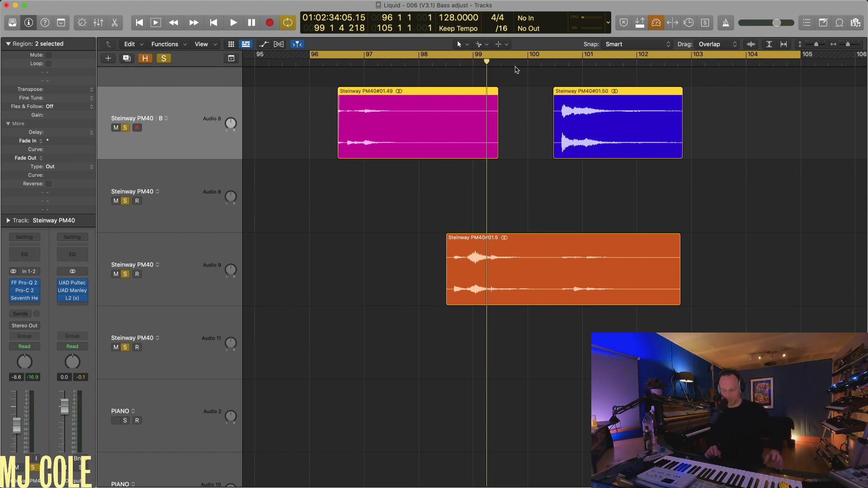
key(z)
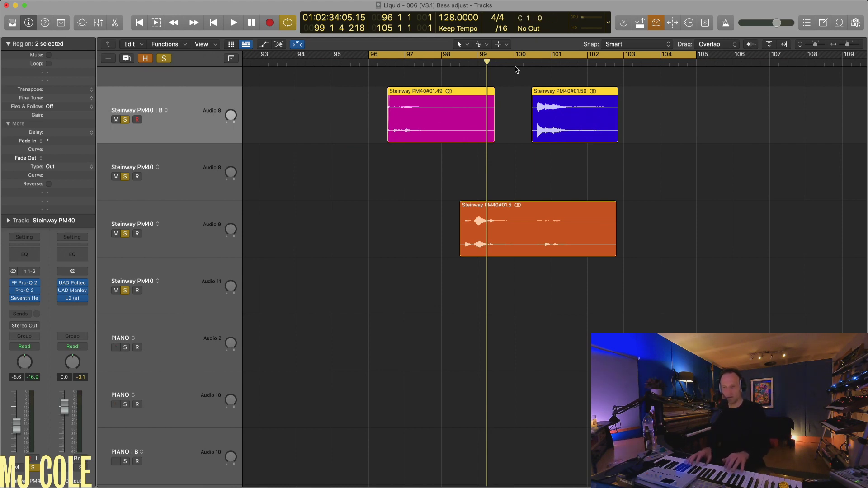
key(Return)
key(space)
key(super+Up)
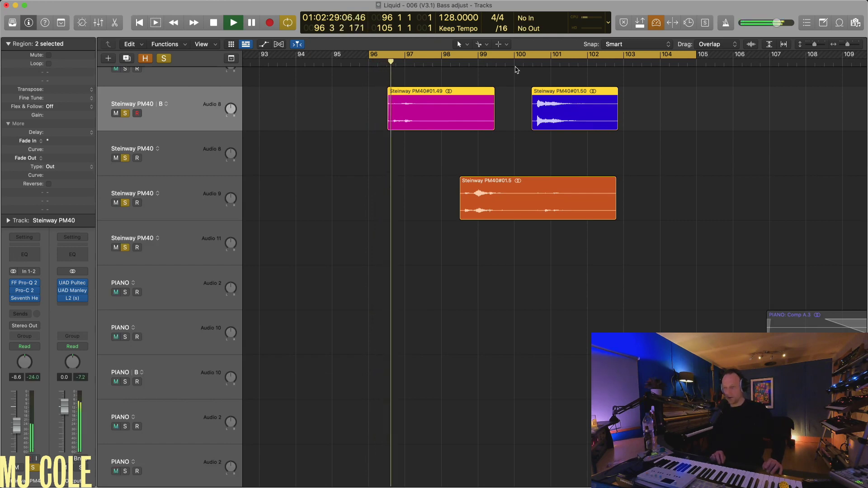
key(super+Up)
key(super+Up)
key(super+Up)
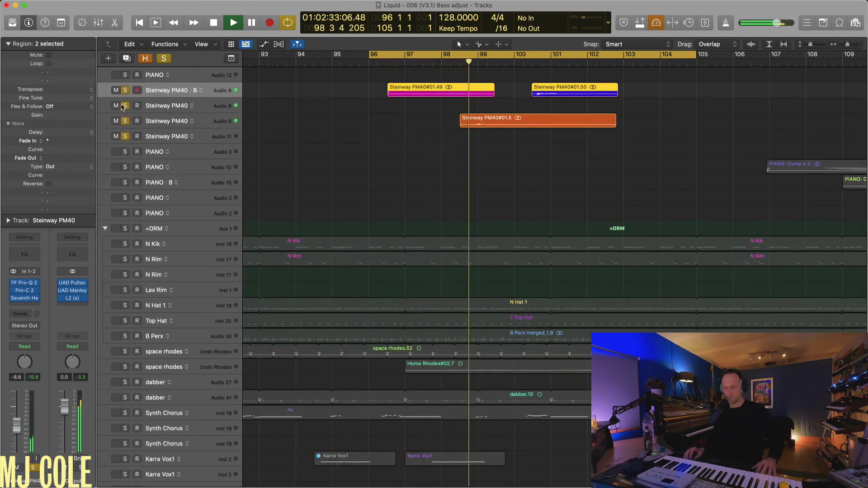
Take the four Steinway PM40 tracks out of solo and play the full mix from bar 96 with cycle off.
drag(125, 90, 127, 137)
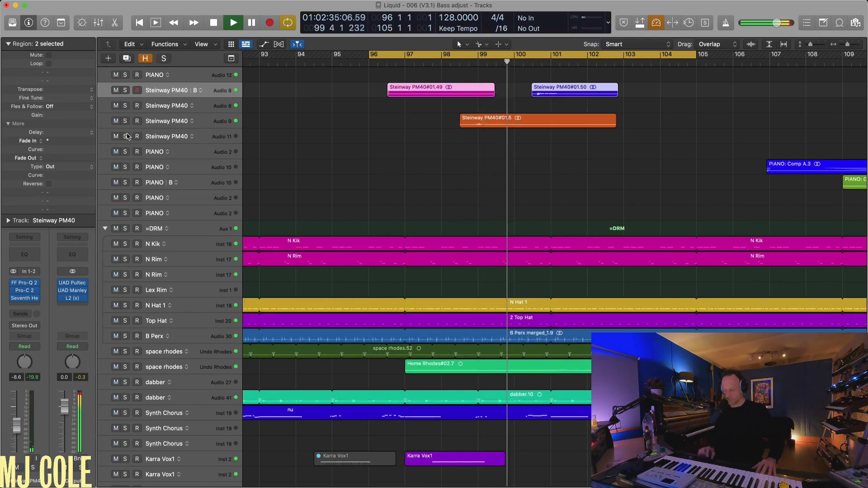
key(Return)
key(super+Up)
key(super+Left)
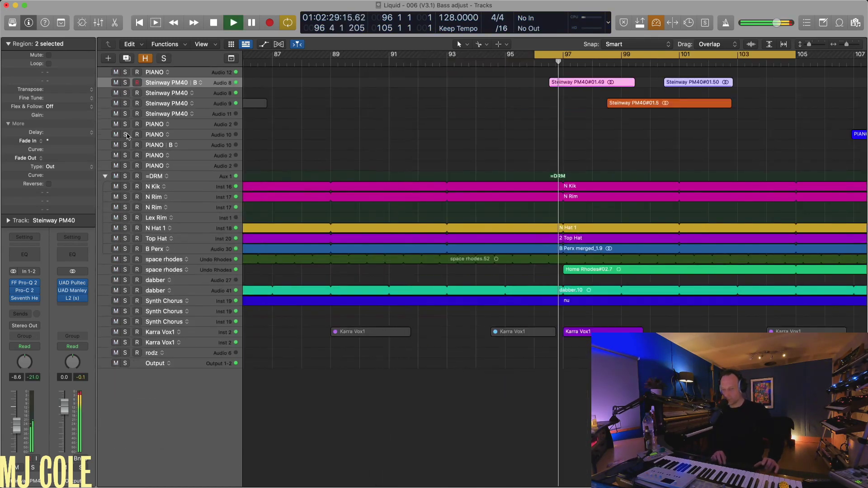
key(super+Down)
key(super+Left)
key(super+Up)
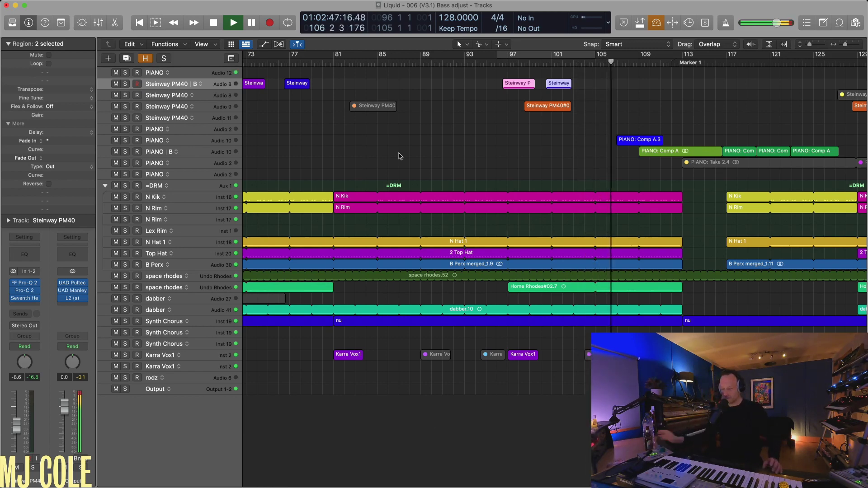
key(super+Right)
key(super+Down)
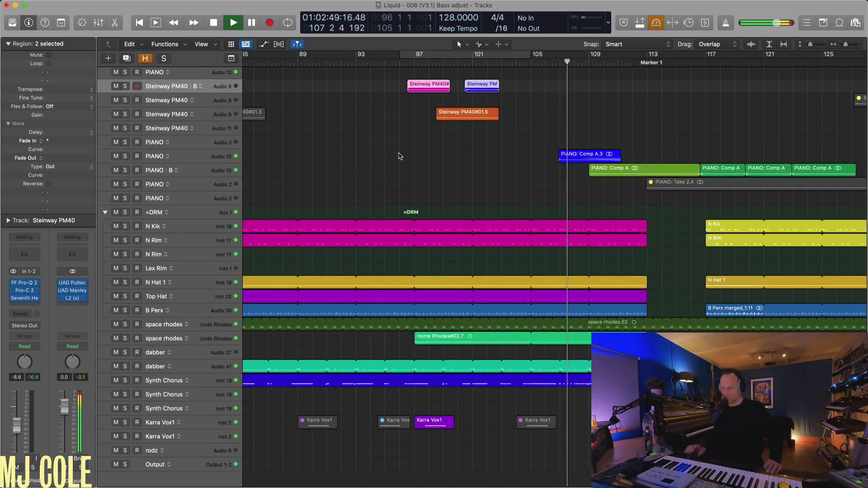
Select the PIANO: Comp A.3 region, set the cycle range to its length and play it within the full mix.
click(582, 156)
key(space)
key(u)
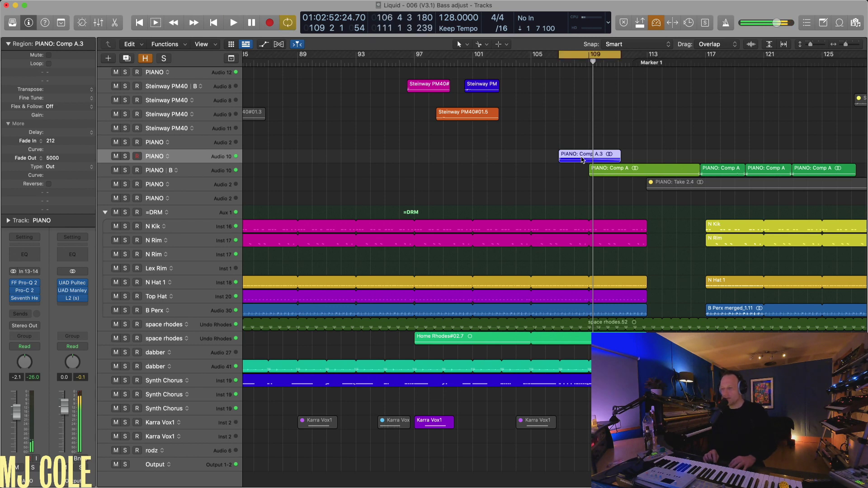
key(space)
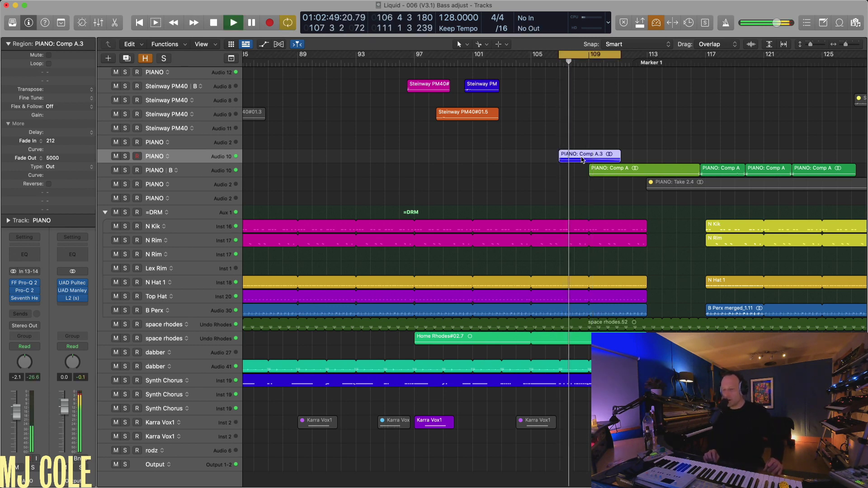
key(super+Right)
key(super+Down)
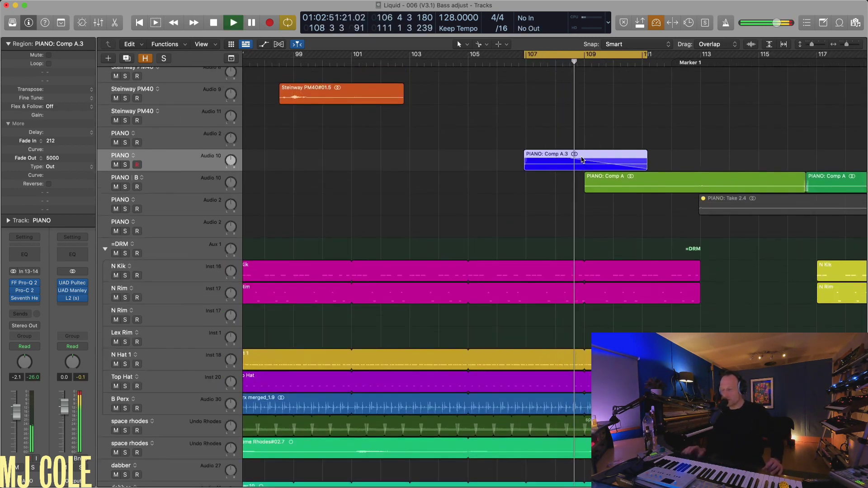
key(super+Up)
scroll(578, 171, down, 5)
scroll(580, 170, up, 2)
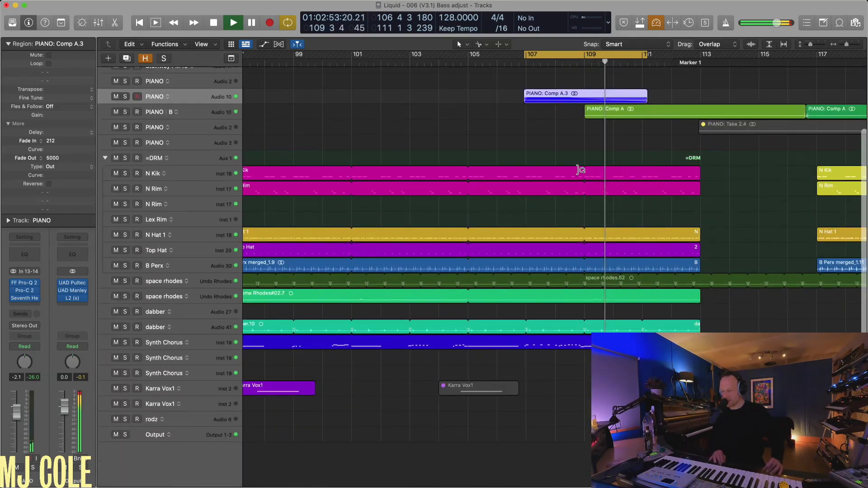
Solo PIANO: Comp A.3 together with the Synth Chorus nu region, and reduce the solo to the piano region alone.
shift+click(579, 345)
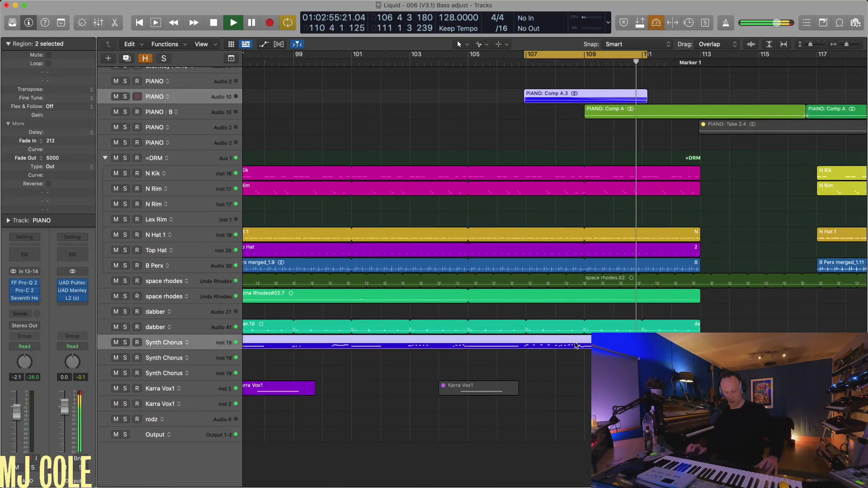
key(ctrl+s)
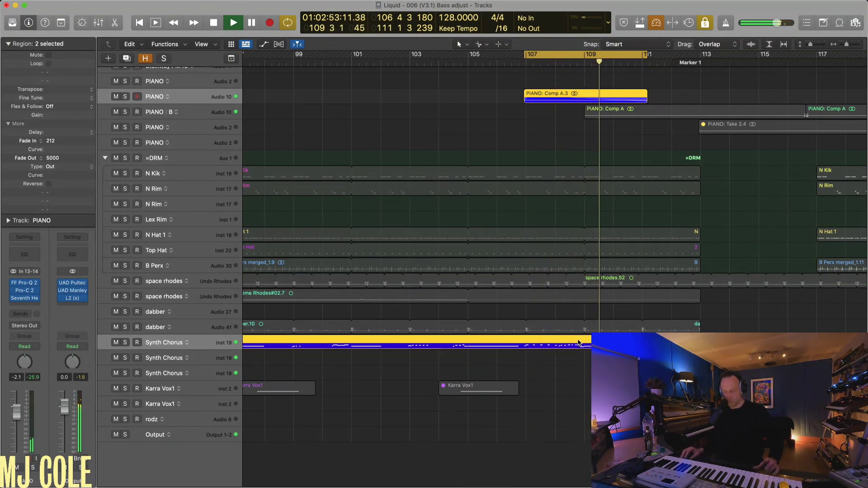
click(559, 97)
click(558, 111)
click(559, 101)
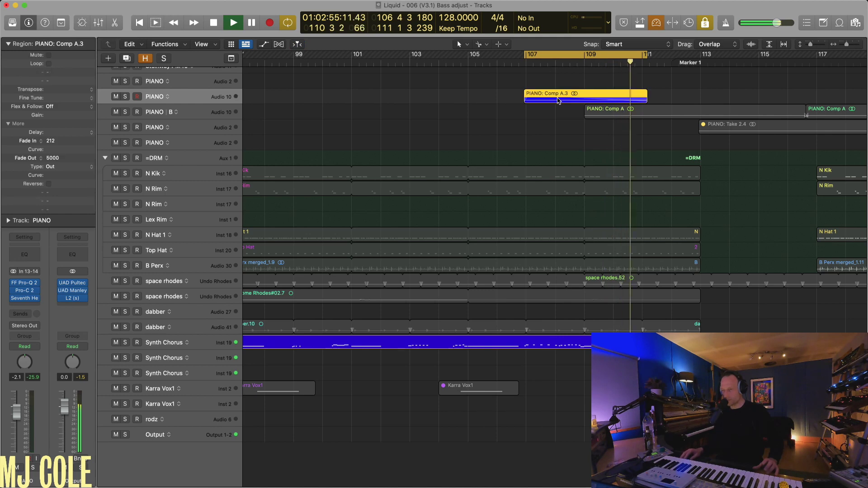
key(super+a)
click(559, 100)
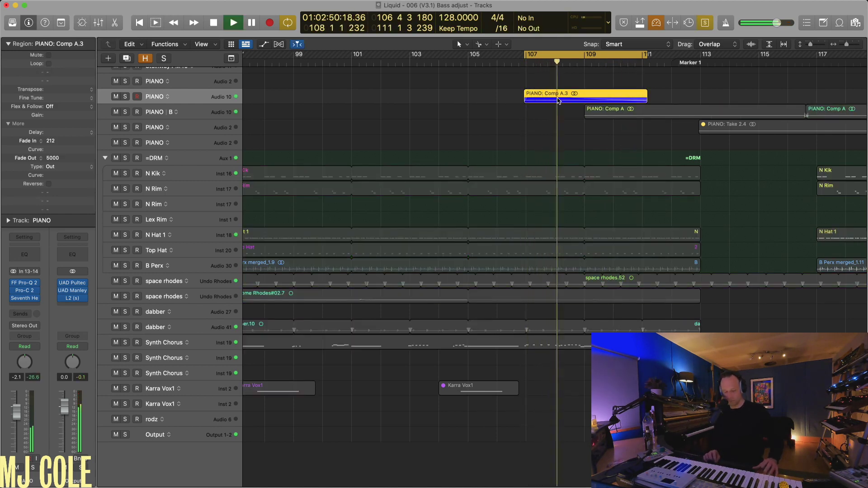
Enlarge the PIANO: Comp A.3 track, and return to full-mix playback with solo and cycle off.
key(ctrl+z)
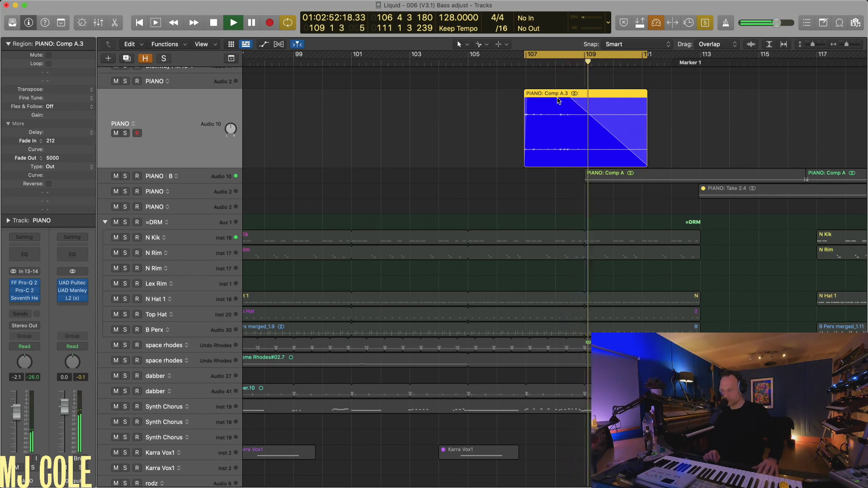
key(ctrl+s)
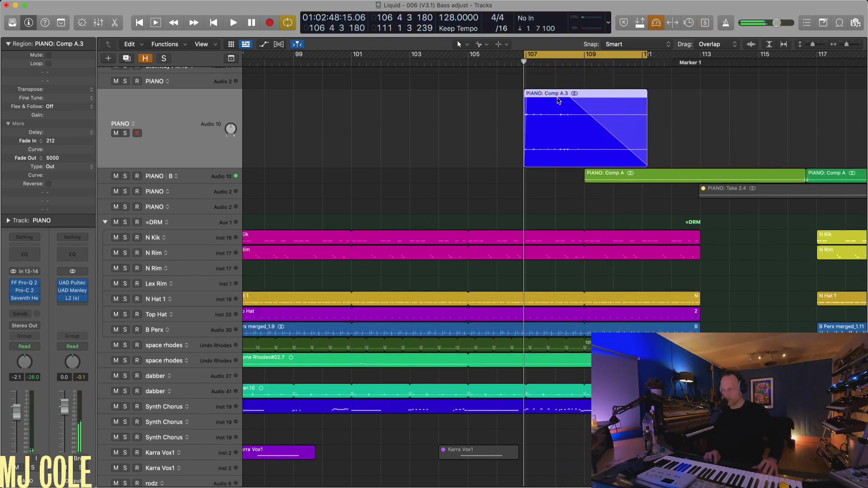
key(z)
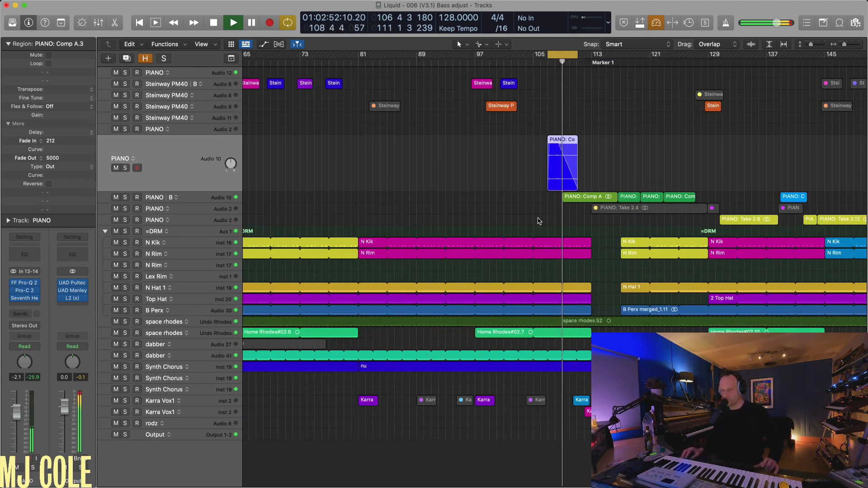
click(560, 55)
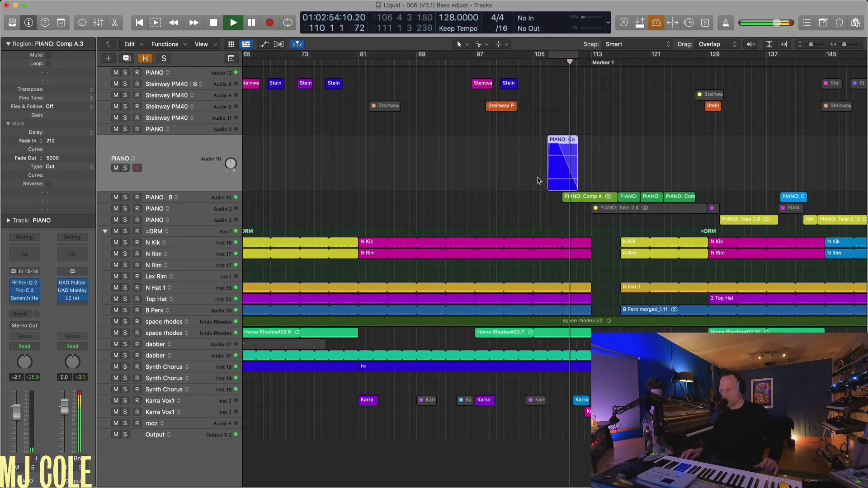
Select the four PIANO: Comp A regions from bar 109 on the PIANO B track and solo them in a cycle over their length.
click(588, 199)
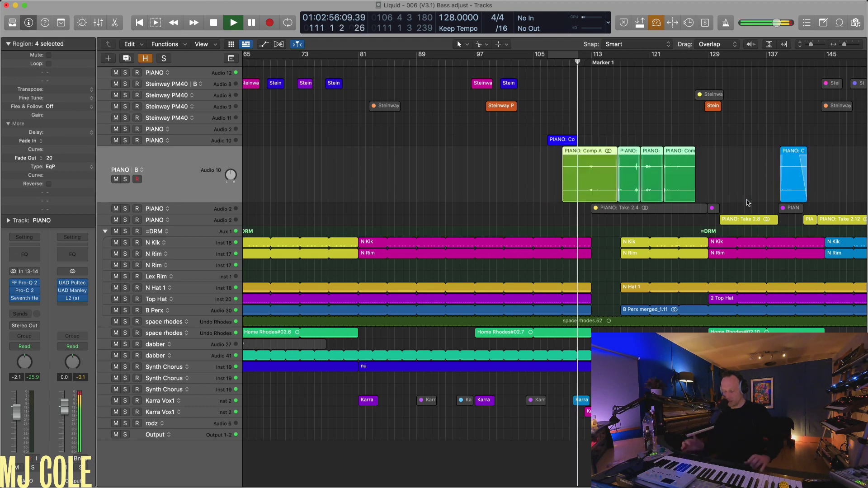
key(super+u)
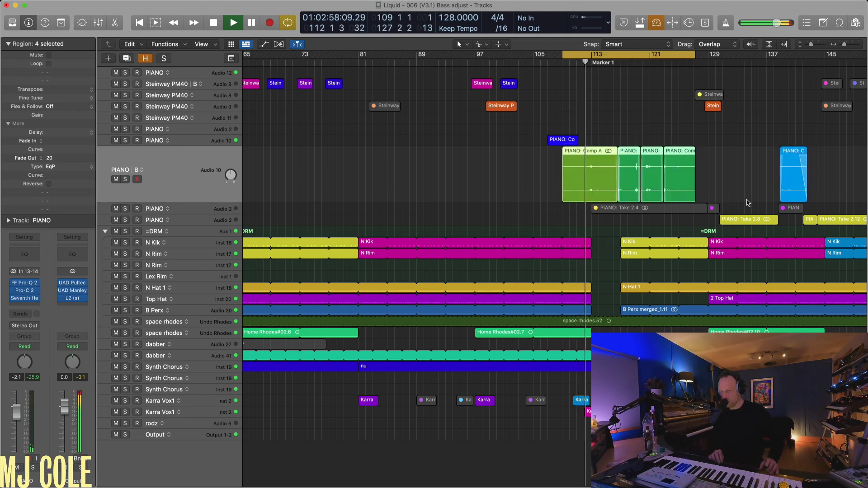
key(z)
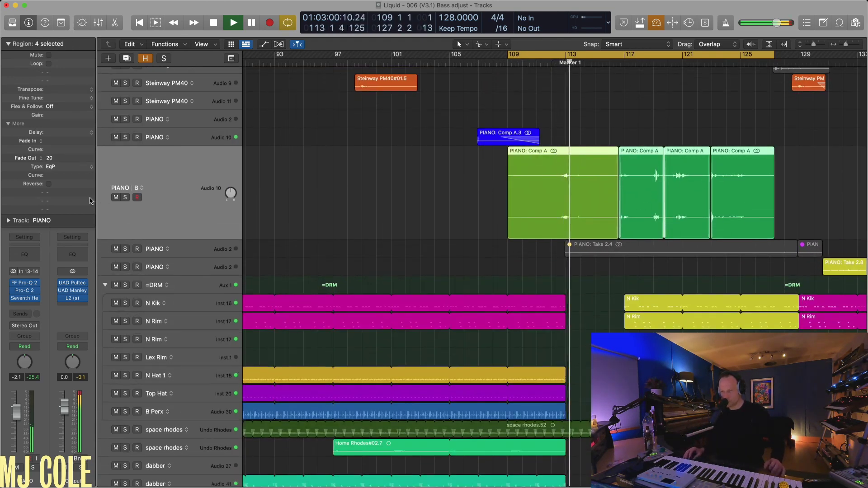
key(s)
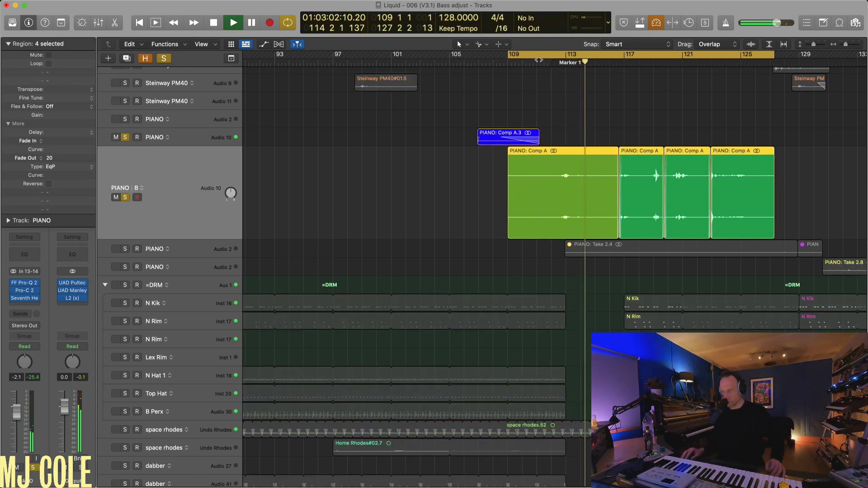
key(comma)
key(comma)
key(comma)
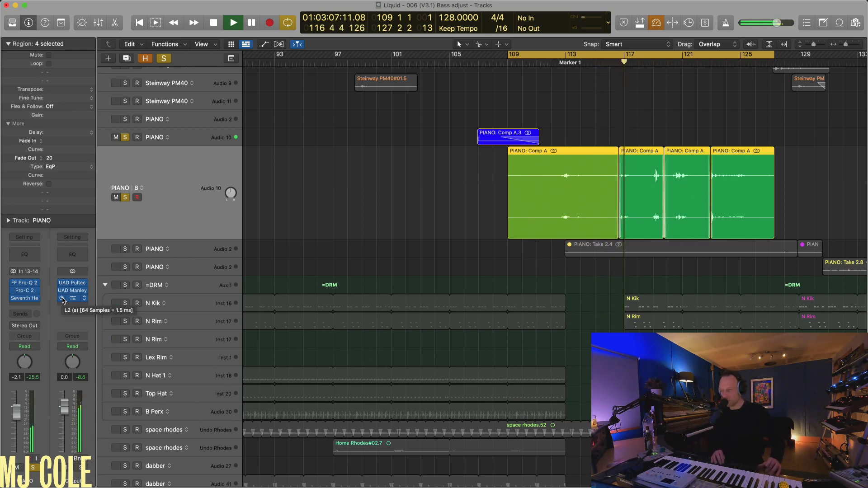
Add the PIANO track on Audio 12 to the soloed piano tracks during cycled playback.
key(super+Right)
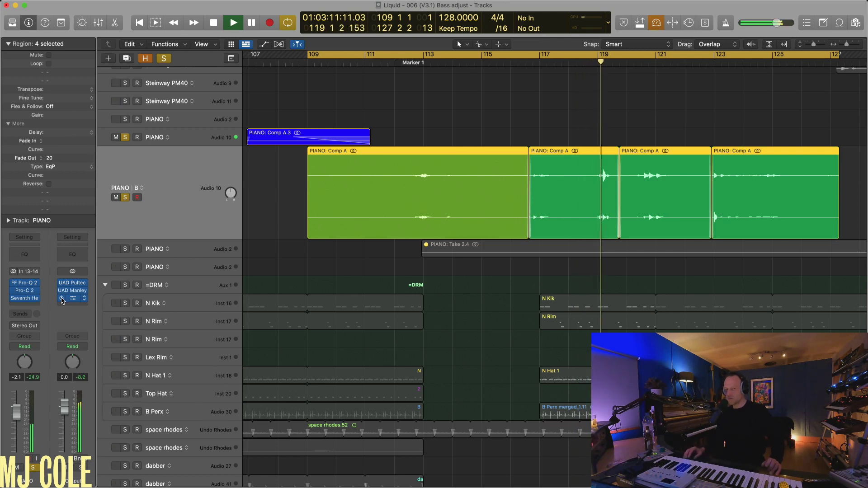
key(super+Up)
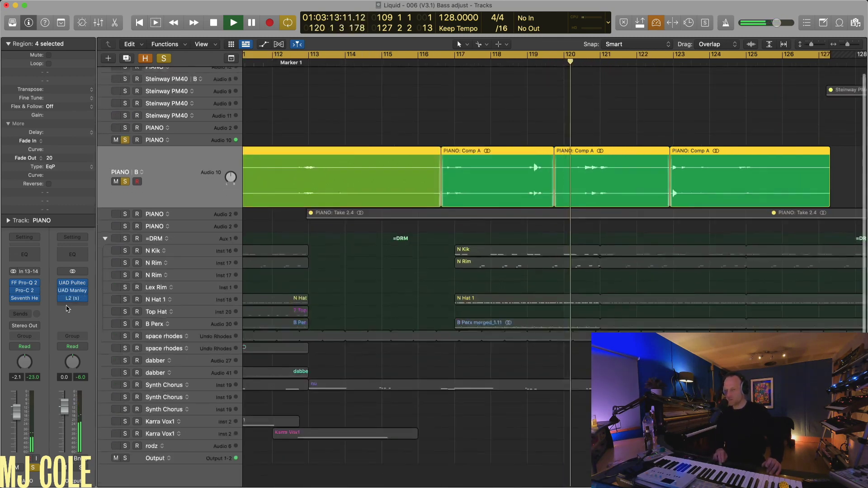
key(super+Left)
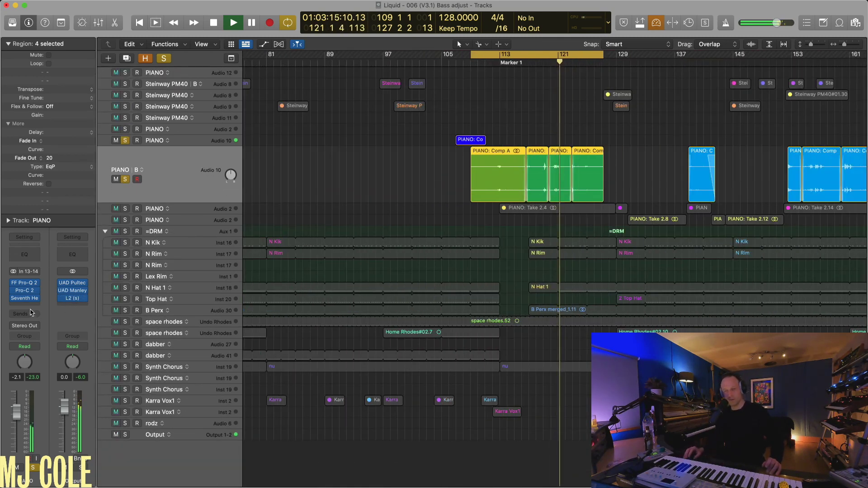
mouse_move(152, 187)
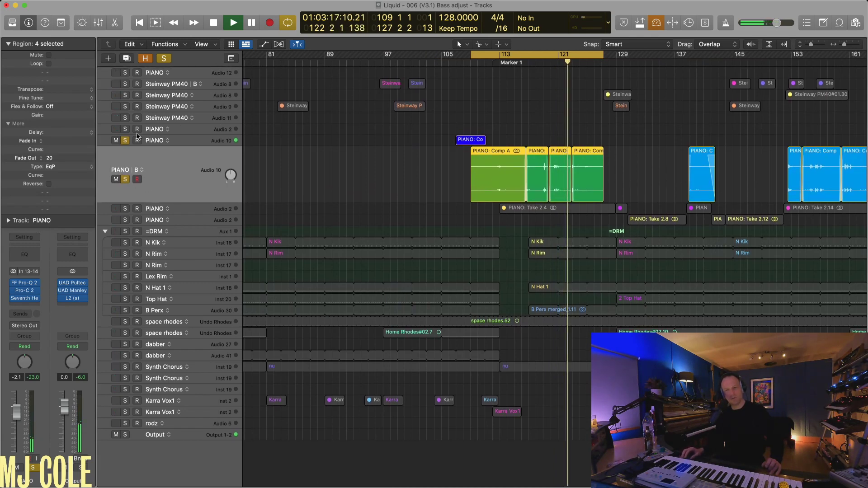
click(126, 73)
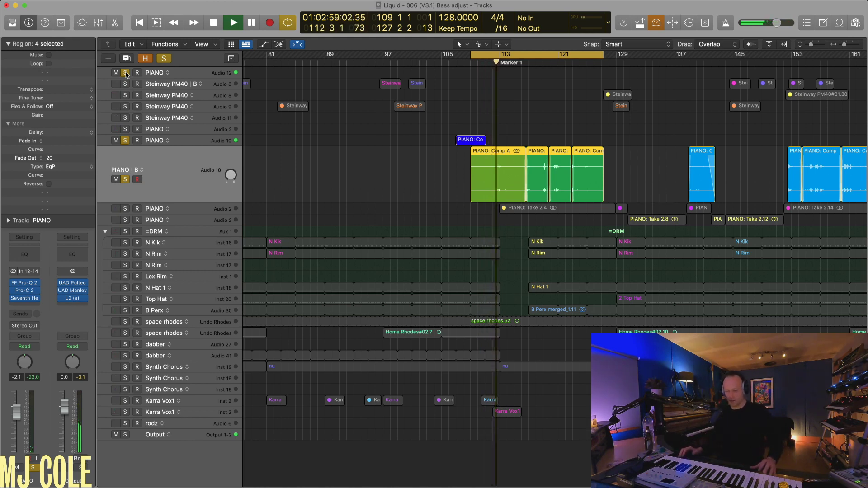
Replay the soloed piano cycle from bar 109, and unsolo the PIANO B track and the PIANO track on Audio 12.
key(space)
key(space)
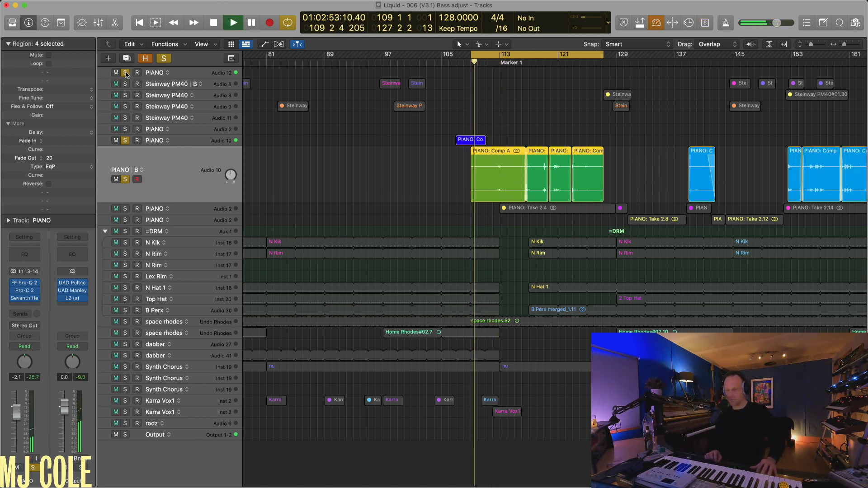
click(126, 180)
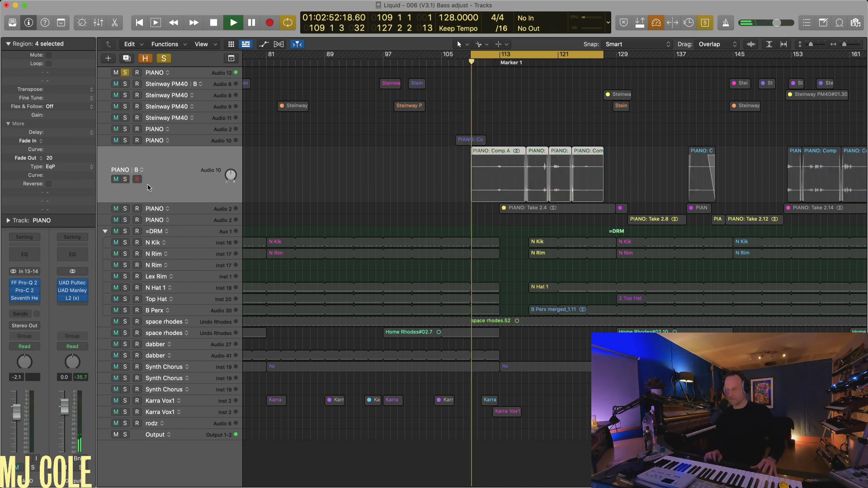
click(125, 73)
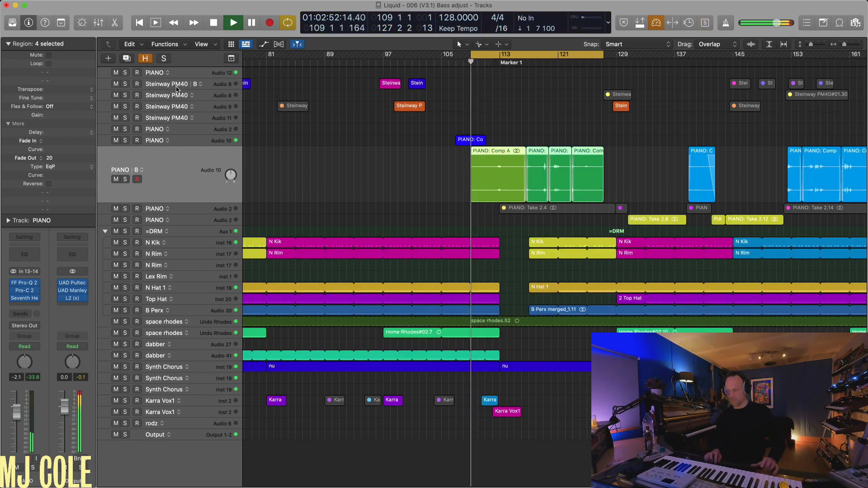
Return the enlarged PIANO B track to the same height as the other tracks while the full mix plays.
key(super+Up)
key(ctrl+z)
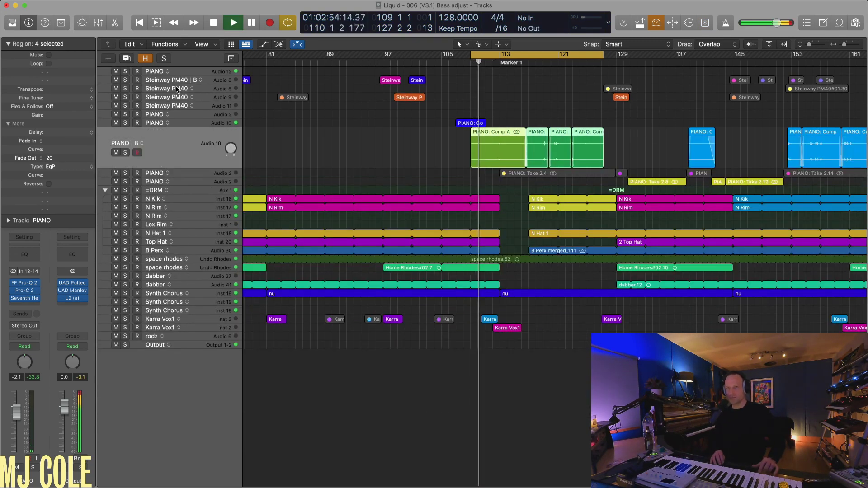
key(ctrl+z)
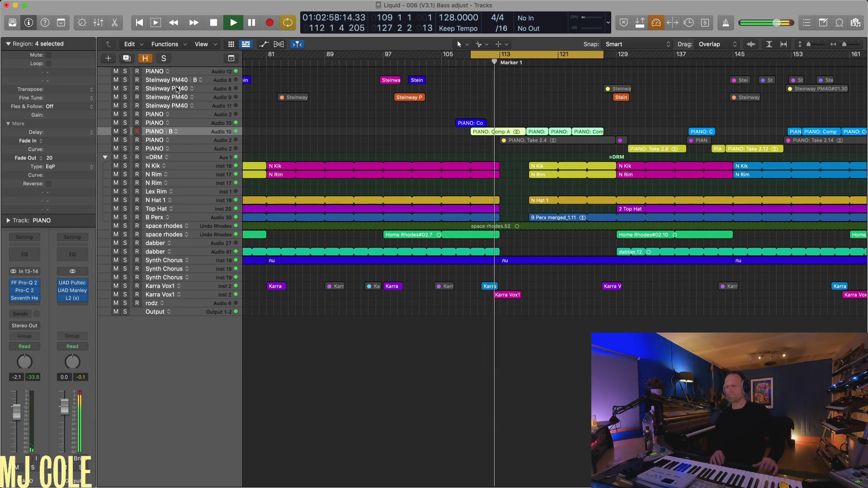
key(super+Right)
key(super+Left)
key(super+Left)
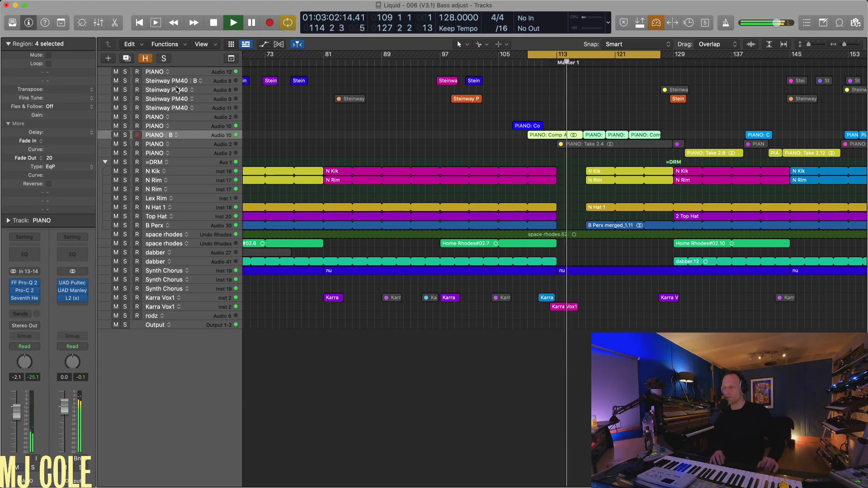
Stop playback and replay the four selected PIANO: Comp A regions from bar 109 within the full mix.
key(space)
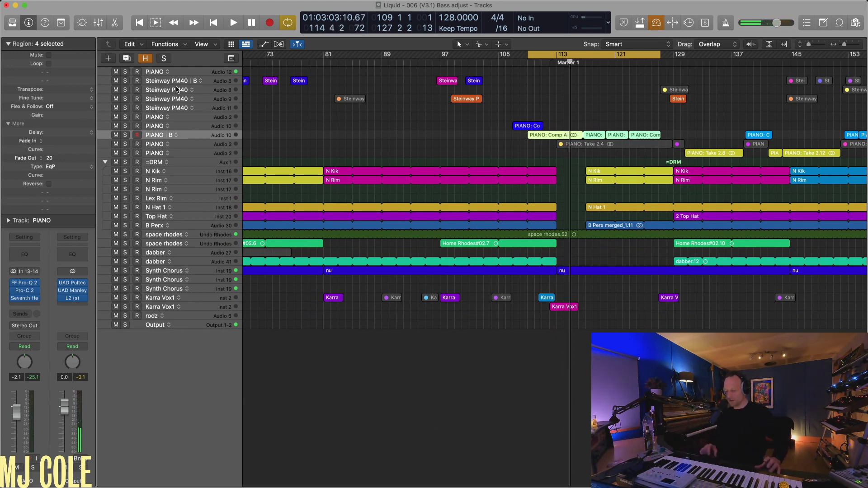
key(shift+space)
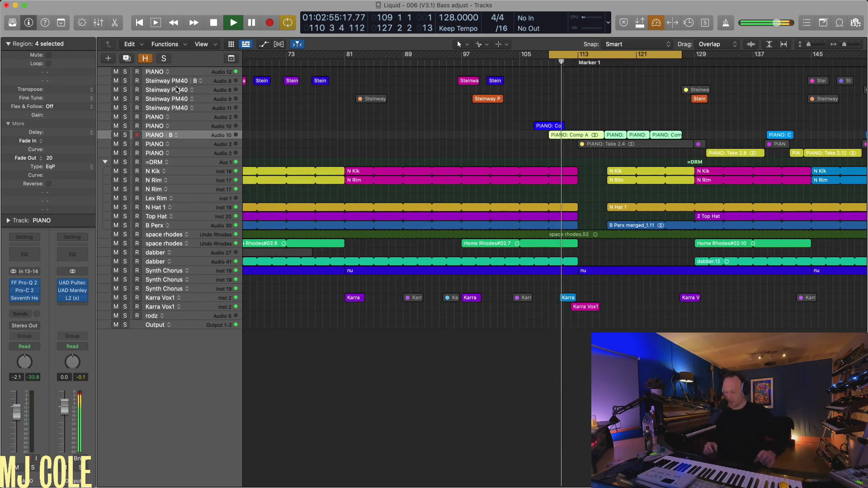
key(super+Left)
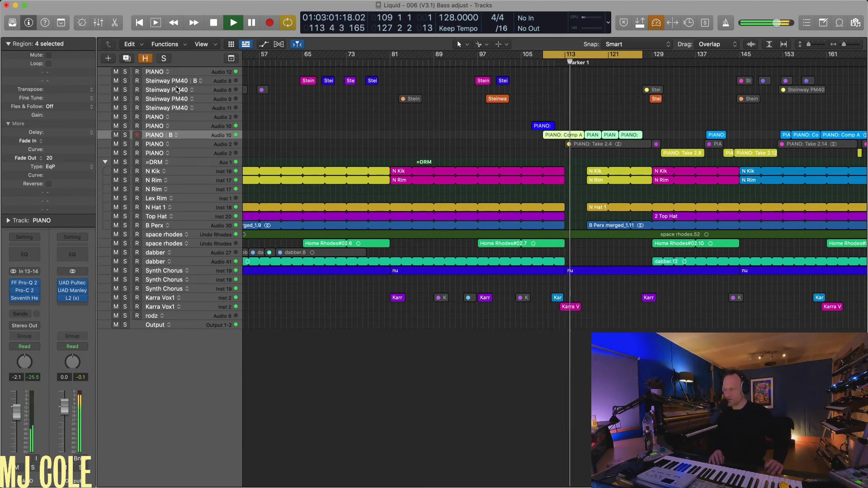
key(super+Down)
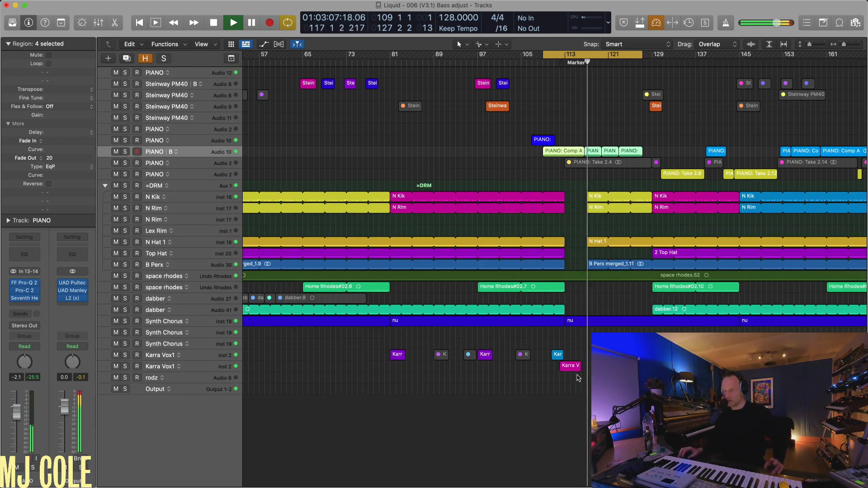
Select the five drum regions from bar 49, cycle bars 49 to 113, solo the =DRM group and play it.
key(super+Left)
key(super+Up)
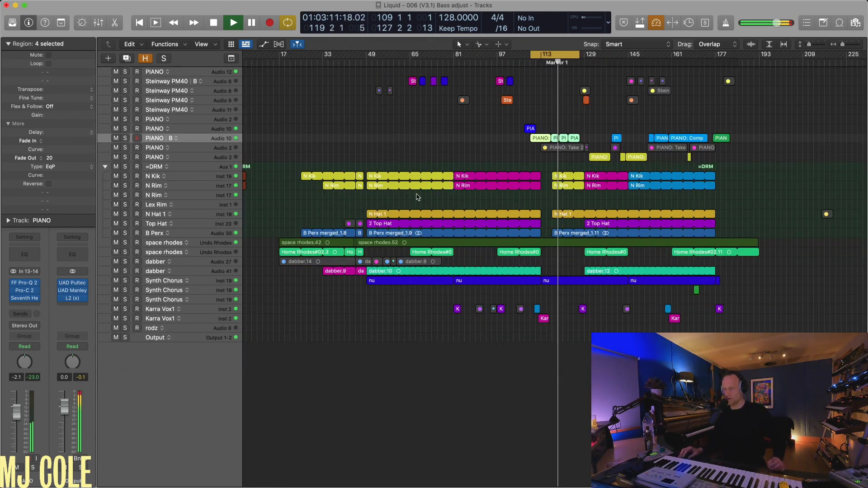
drag(370, 162, 450, 235)
key(super+u)
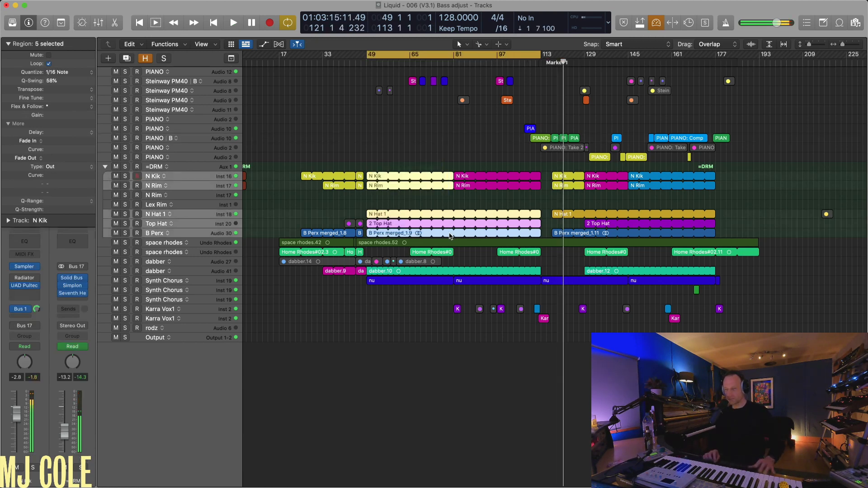
click(126, 167)
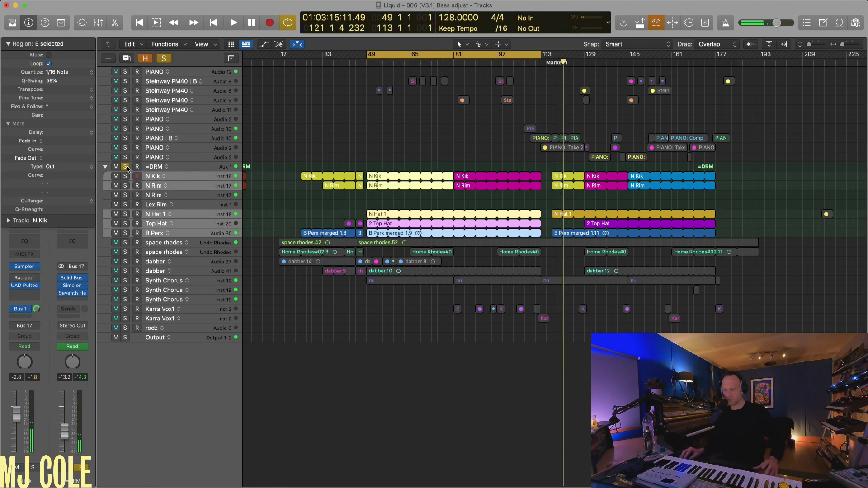
key(shift+space)
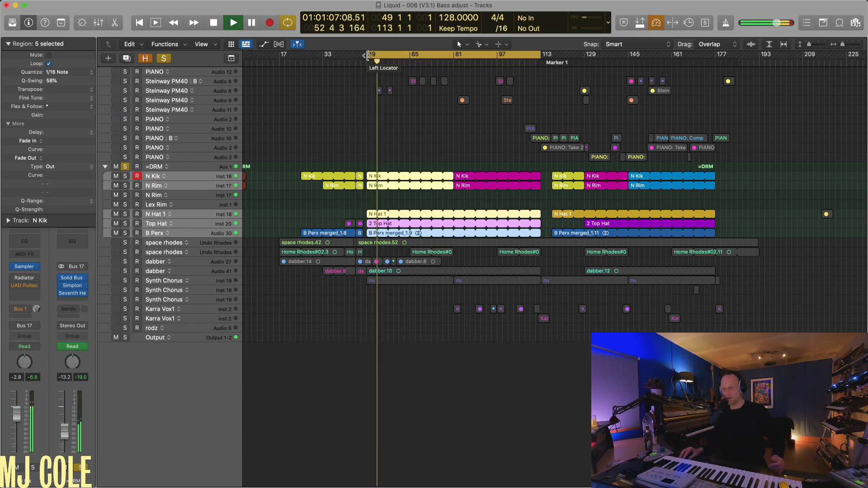
Audition the soloed drums section by section from bars 81, 49, 117 and 145, ending with the cycle on bars 145 to 177.
drag(367, 55, 454, 60)
key(space)
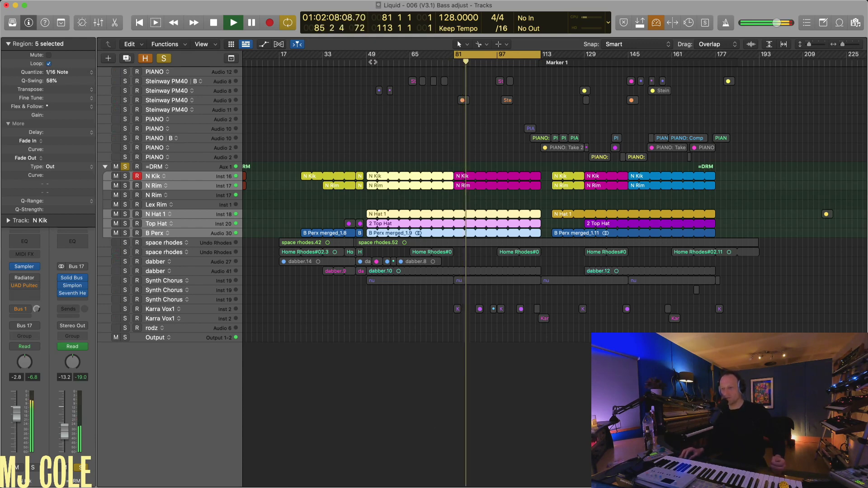
click(367, 63)
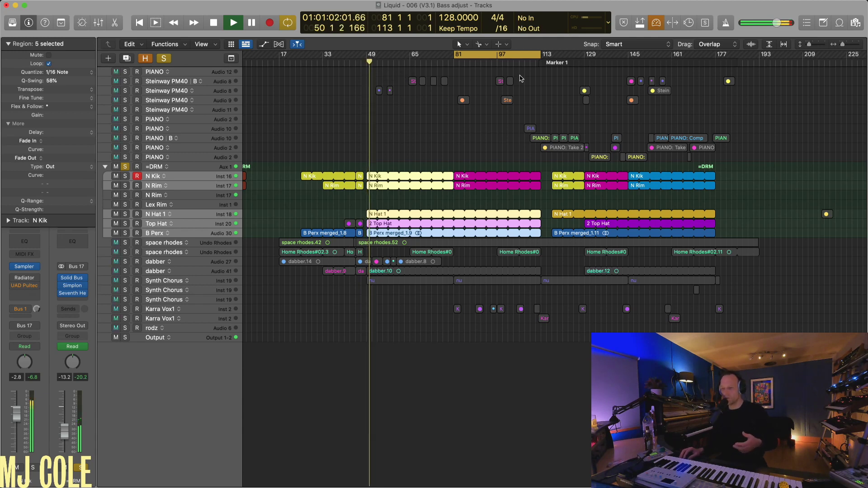
drag(499, 65, 594, 64)
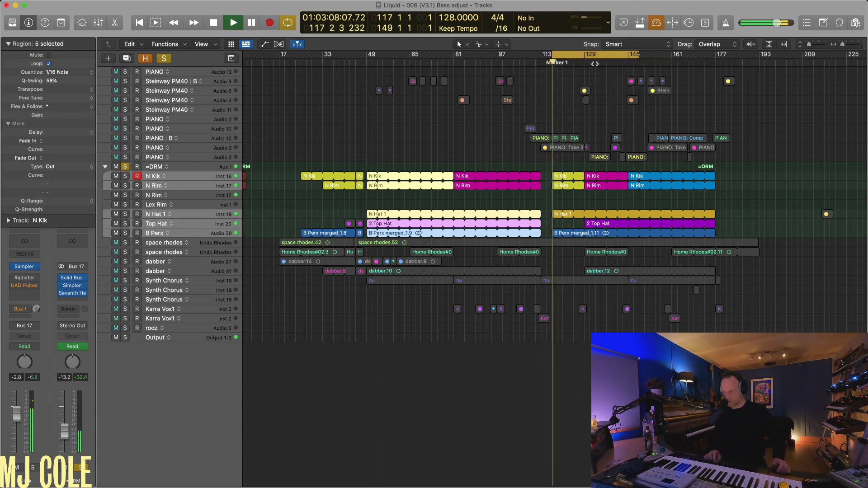
drag(572, 63, 648, 63)
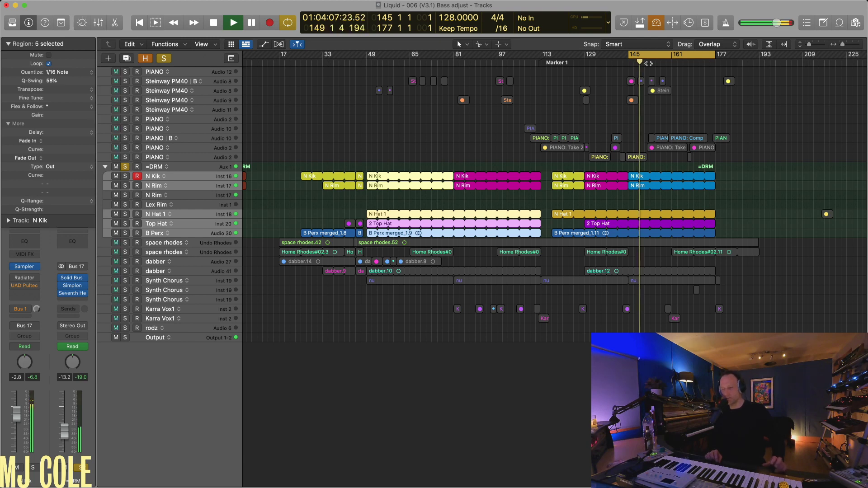
Unsolo the =DRM group and listen to the full mix from about bar 110, following the arrangement past bar 129.
click(125, 167)
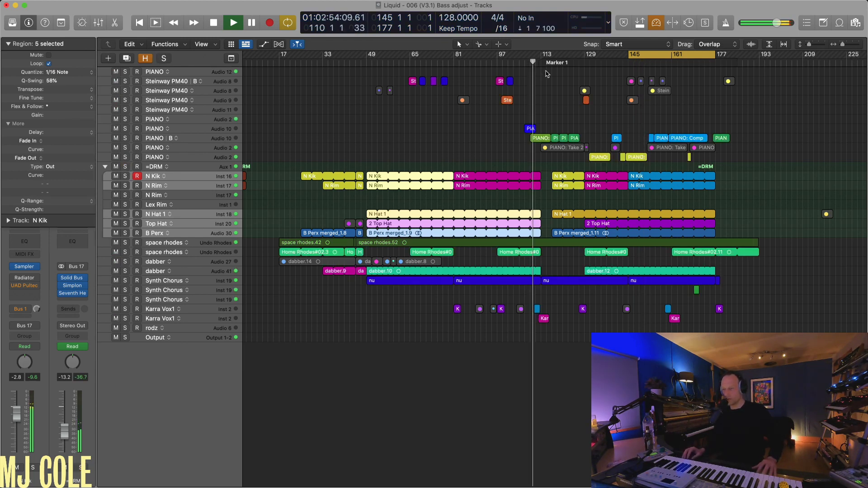
key(z)
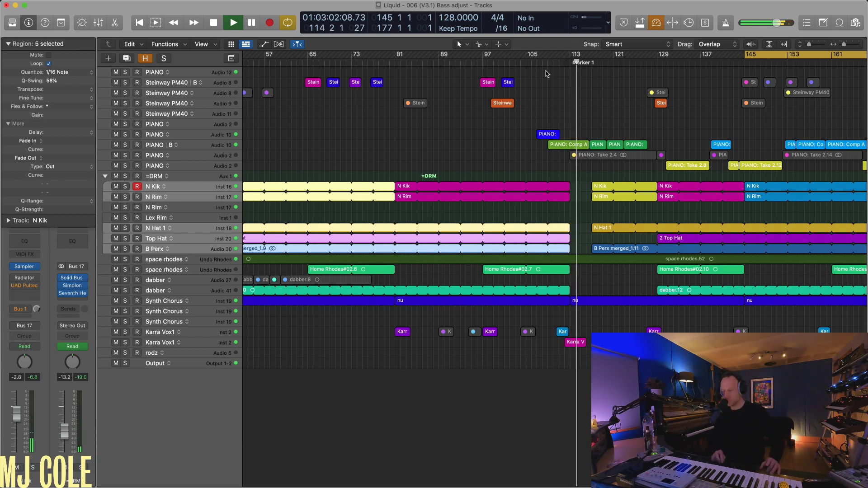
key(cmd+Right)
key(cmd+Down)
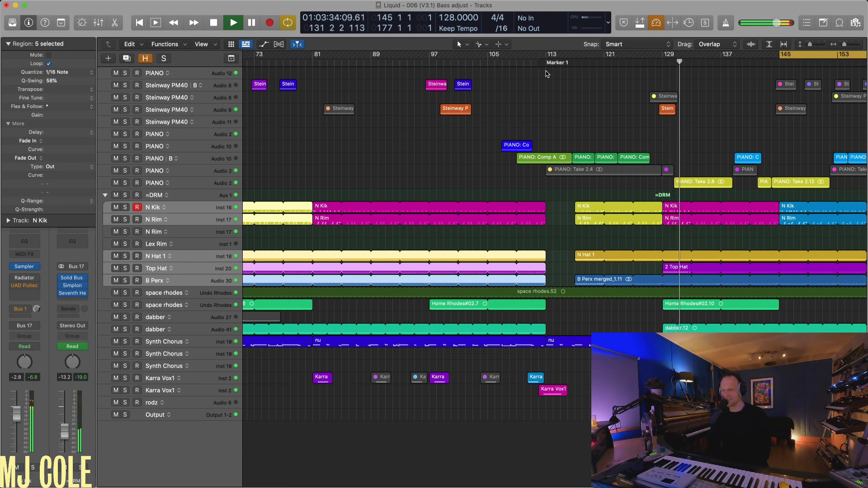
key(cmd+Right)
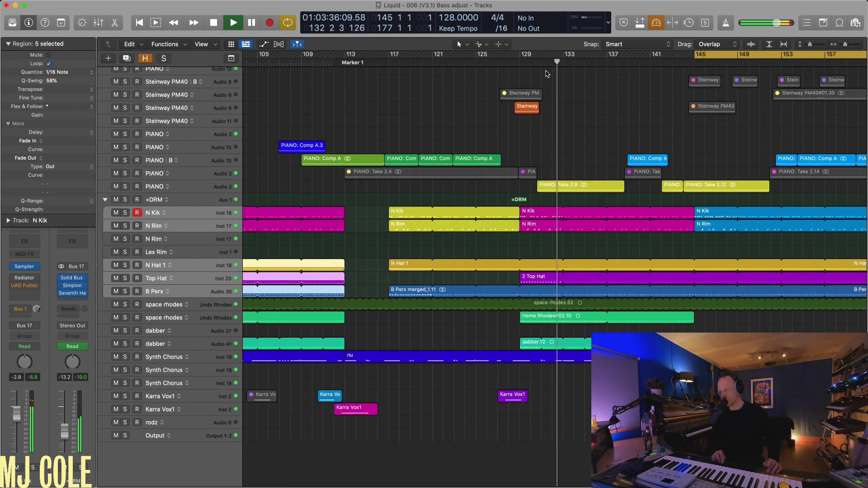
key(cmd+Left)
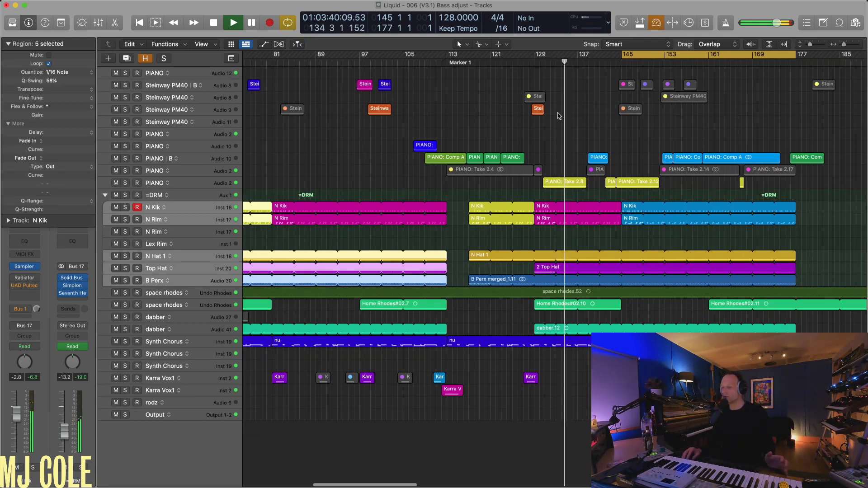
Select the PIANO: Take 2.8 region, set the cycle over its length, and play it soloed.
click(570, 186)
key(cmd+u)
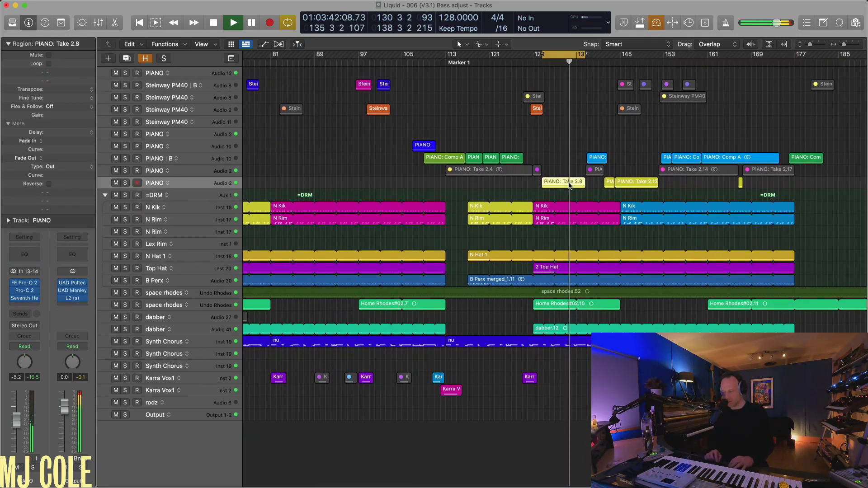
key(ctrl+s)
key(space)
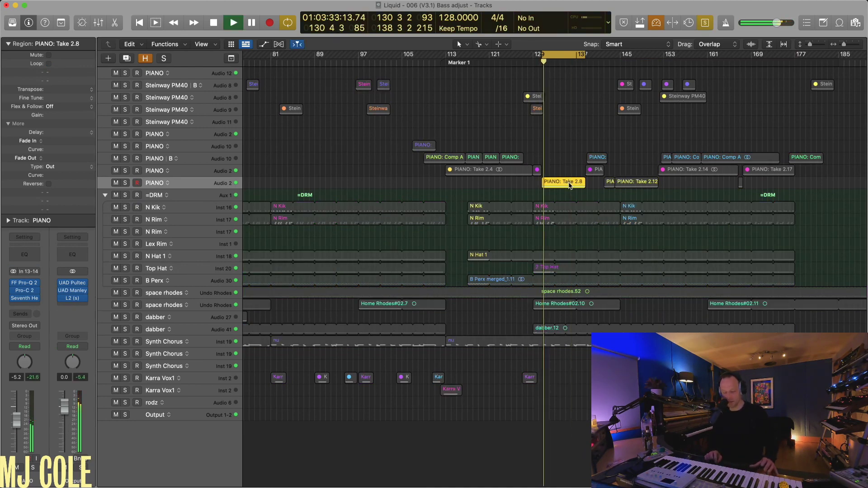
Enlarge the PIANO: Take 2.8 track to examine its waveform, turn the solo off and stop playback.
key(z)
key(z)
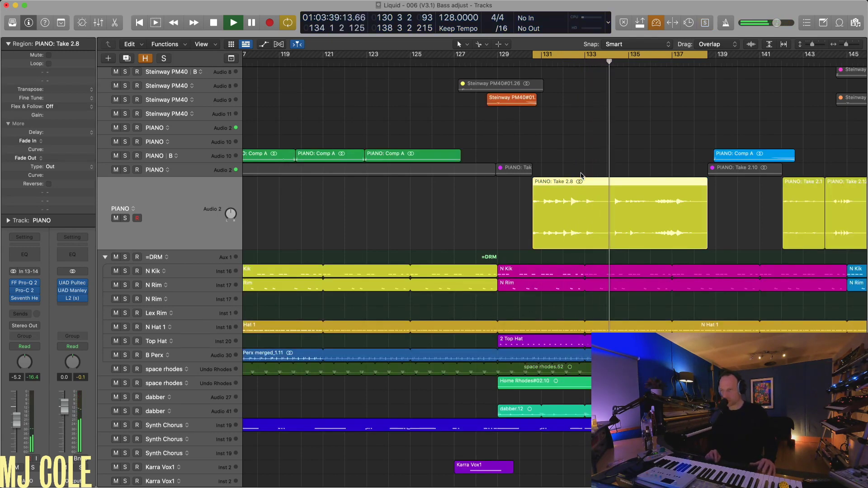
key(ctrl+s)
key(space)
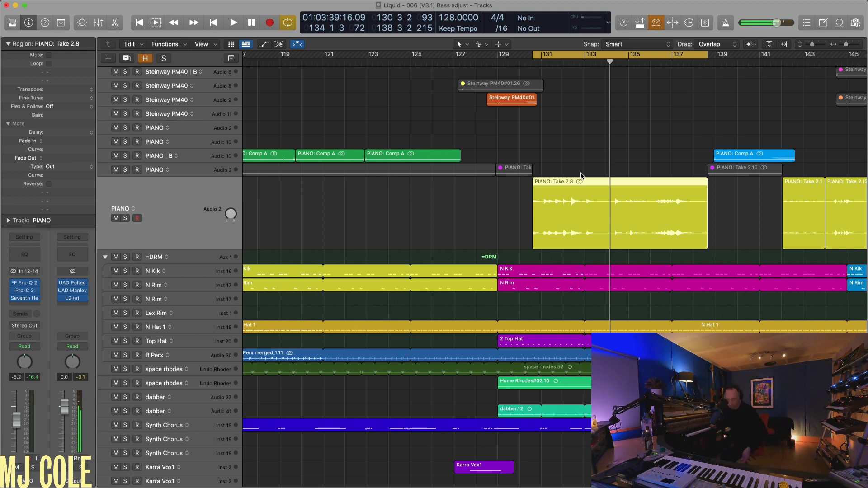
Restore the PIANO track to normal height and play the full arrangement from about bar 23.
key(z)
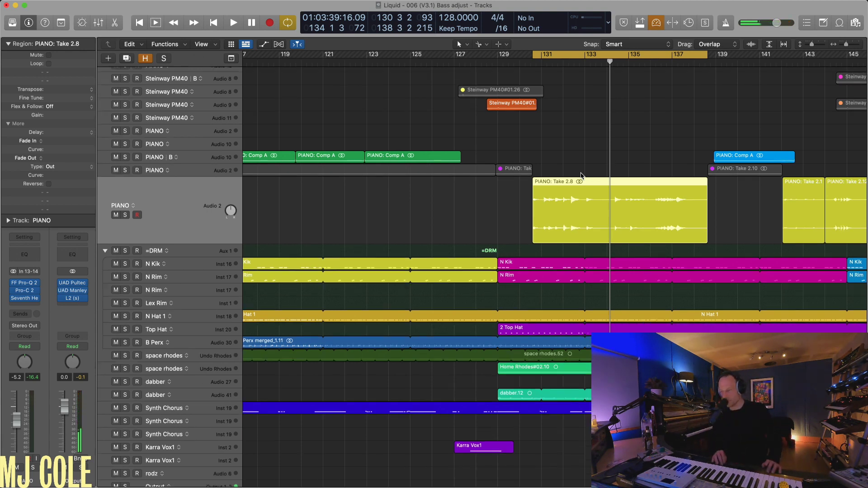
key(super+Left)
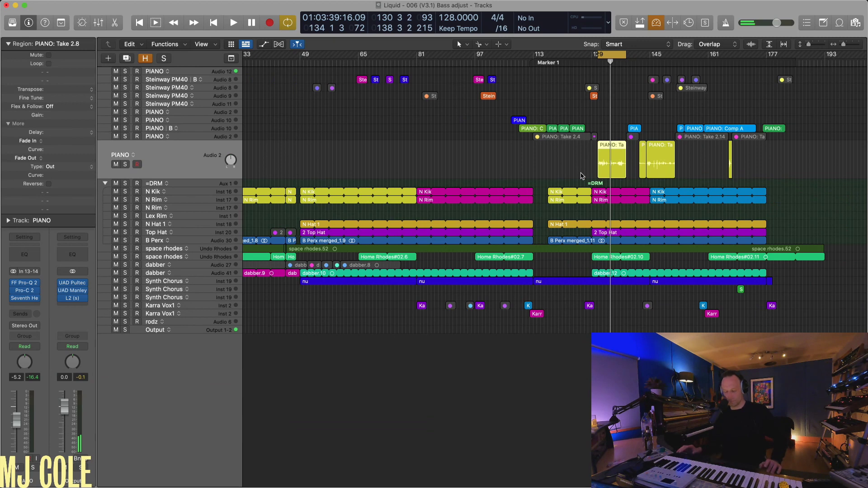
key(super+Up)
key(super+Left)
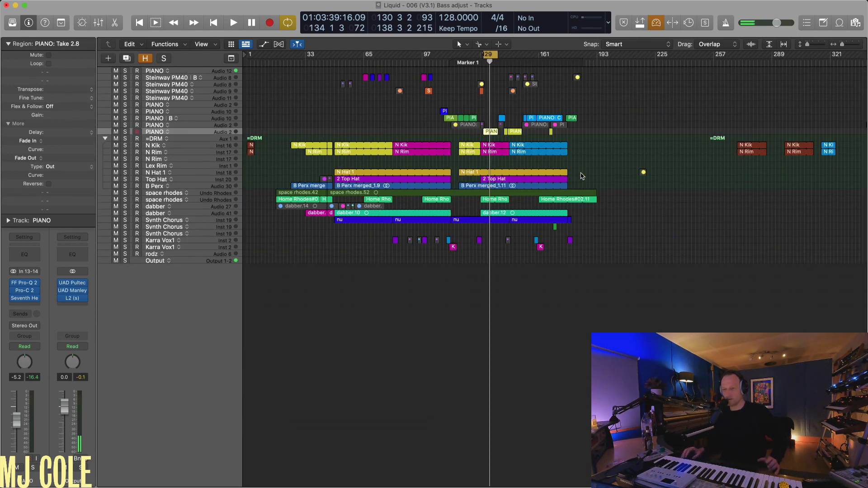
click(290, 62)
key(space)
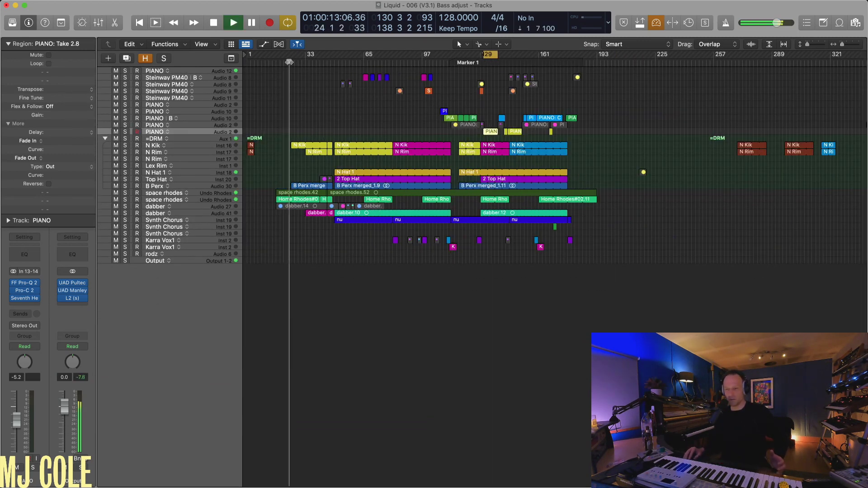
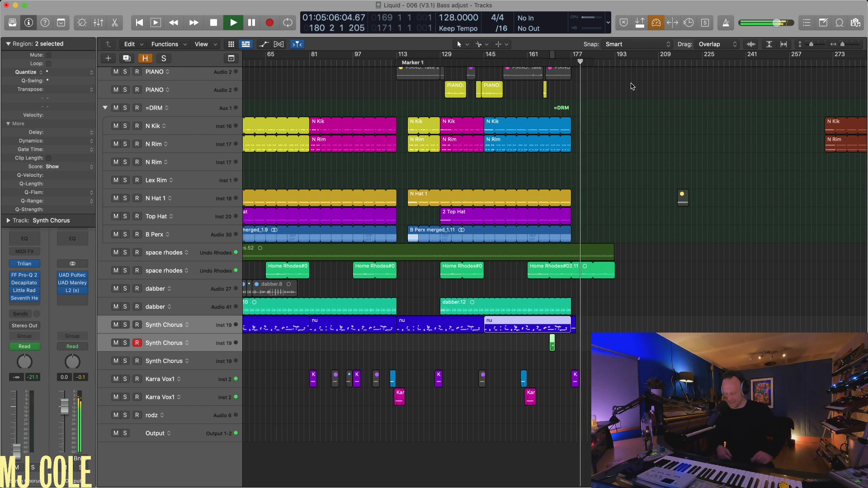
Bring all tracks and the full timeline beyond bar 417 into view while the arrangement plays.
key(super+Left)
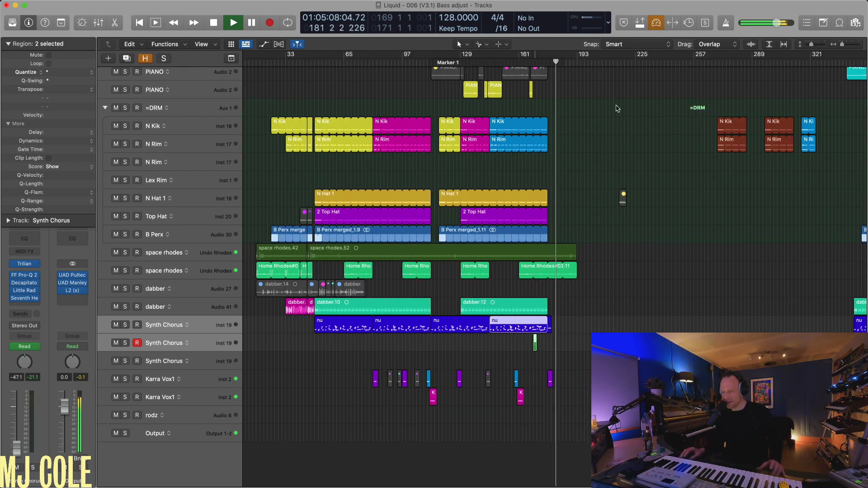
key(super+Up)
key(super+Left)
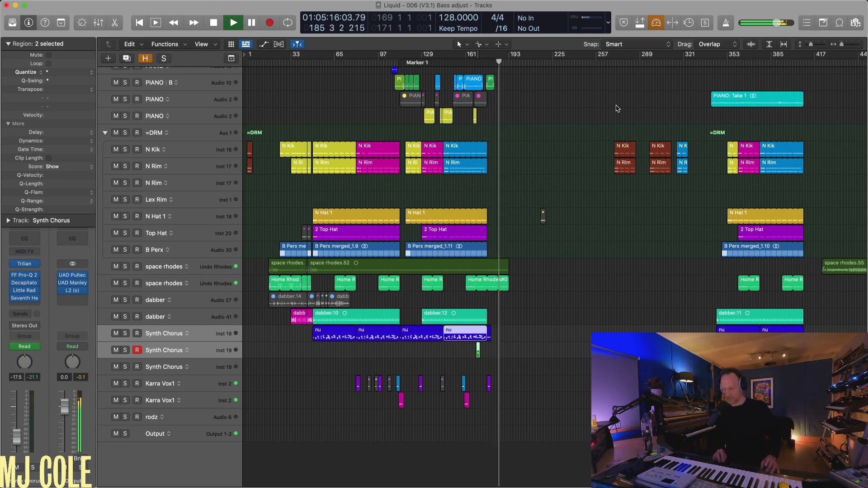
key(super+Up)
key(super+Up)
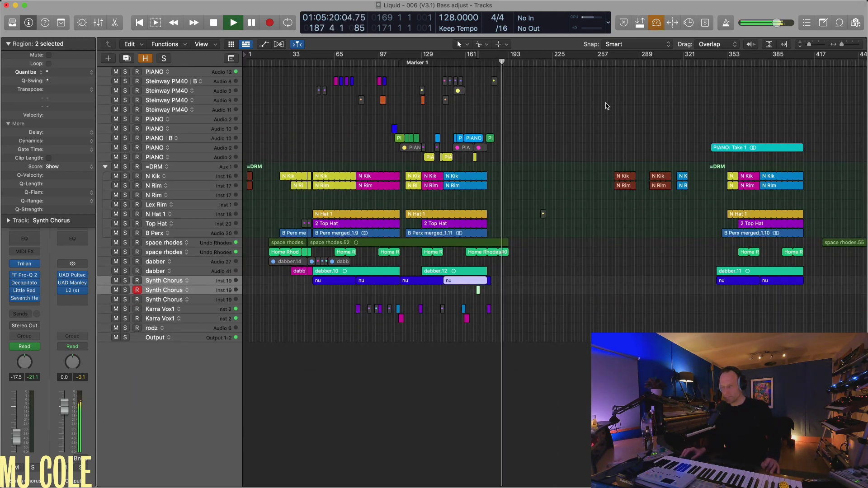
Select the four Steinway PM40 regions between bars 144 and 158 and set the cycle over them during playback.
key(super+Right)
key(super+Down)
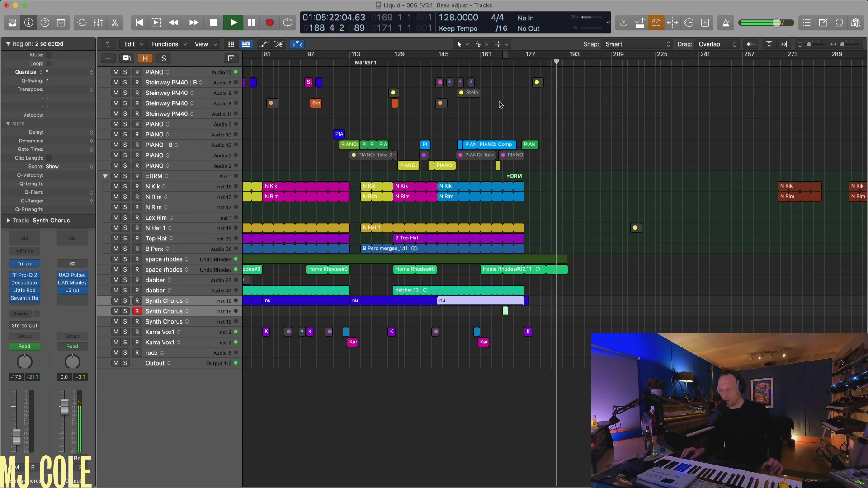
drag(433, 71, 483, 83)
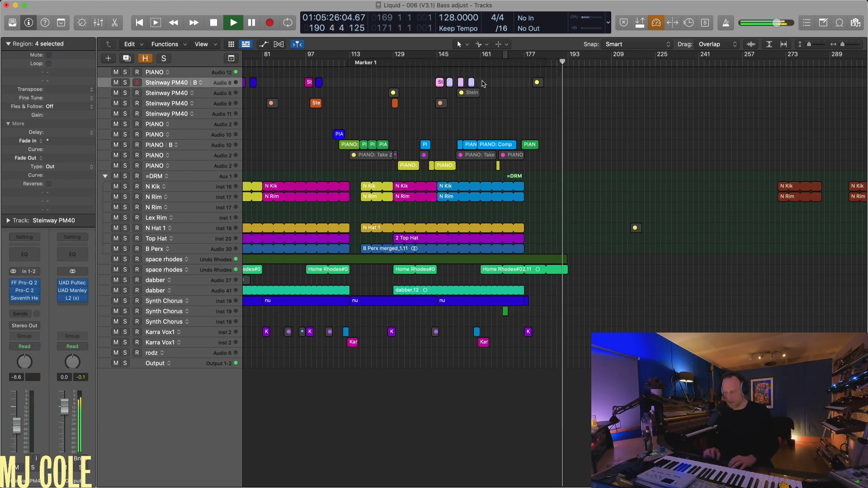
key(super+u)
key(super+Right)
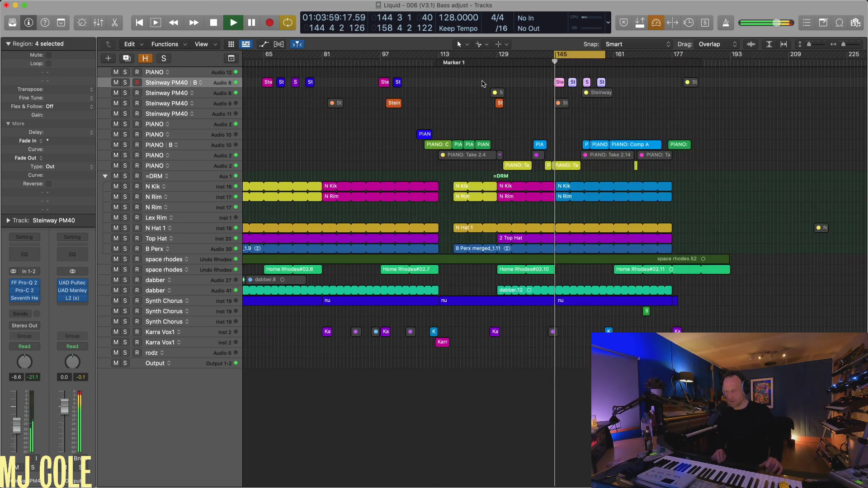
Examine the looped Steinway PM40 regions up close and mute the PIANO tracks holding the Comp A regions.
key(super+Down)
key(super+Right)
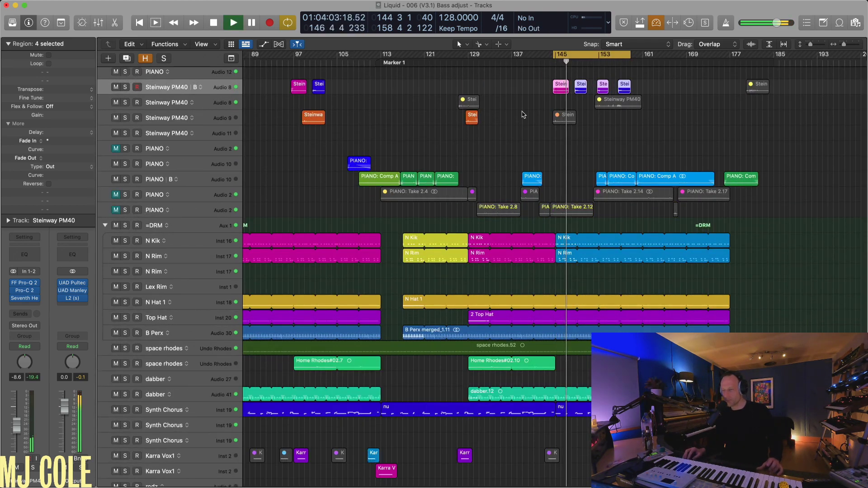
key(super+Right)
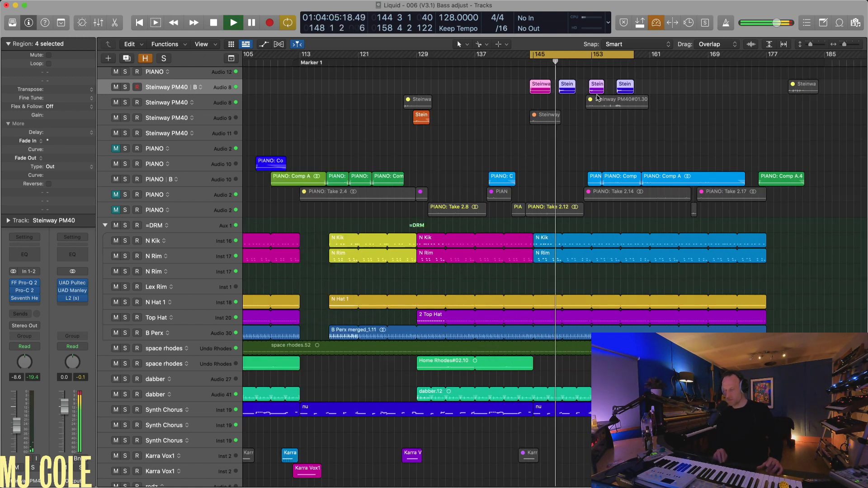
key(super+Down)
key(super+Right)
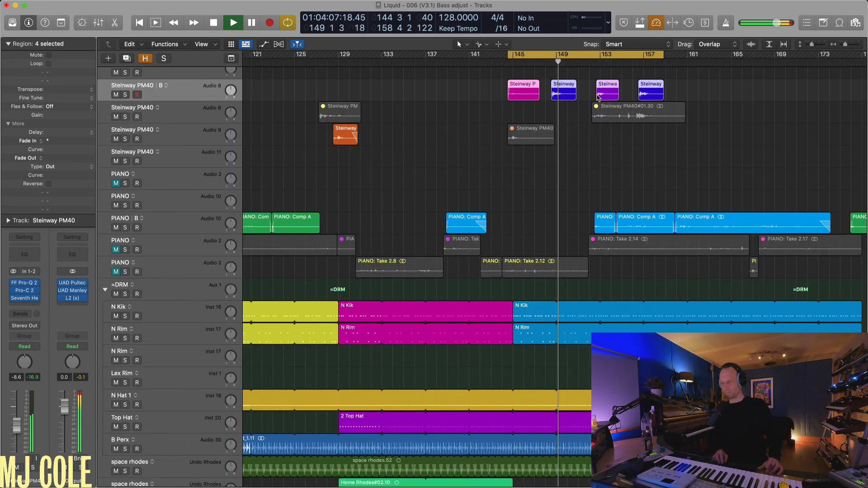
key(super+Up)
key(super+Up)
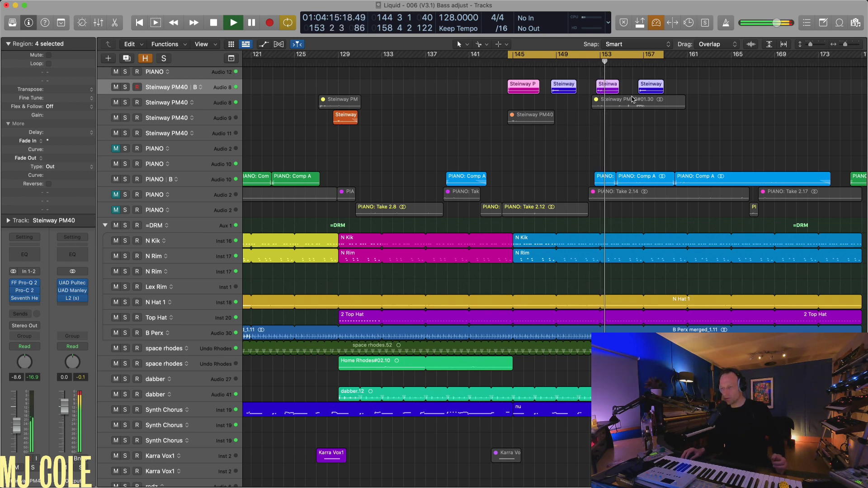
click(115, 179)
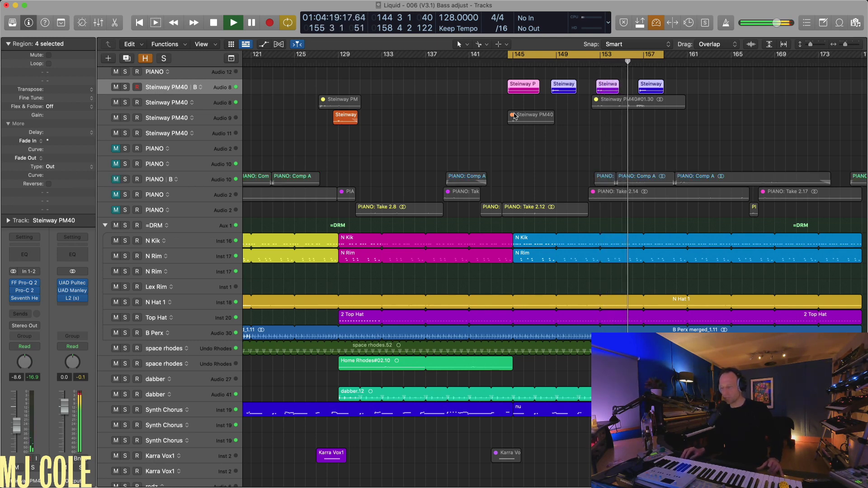
Mute the four Steinway PM40 regions and unmute Steinway PM40#01.30 in their place, looping playback over its length.
key(super+Down)
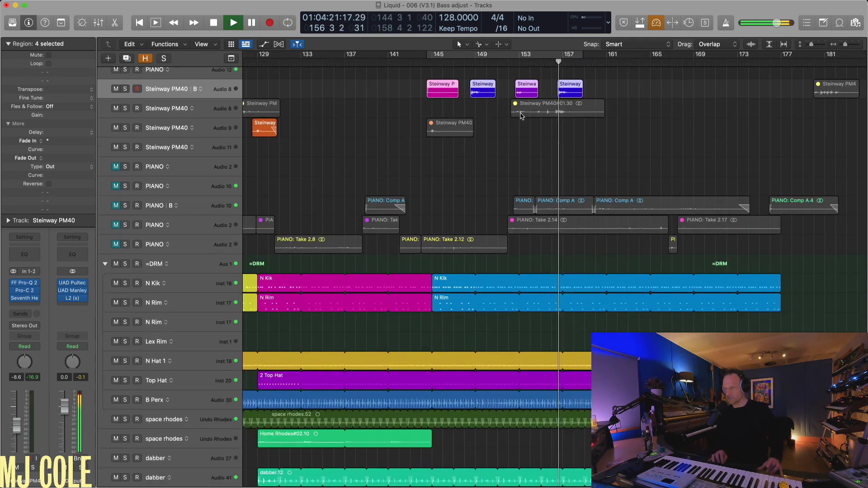
key(super+Down)
key(super+Up)
key(super+Up)
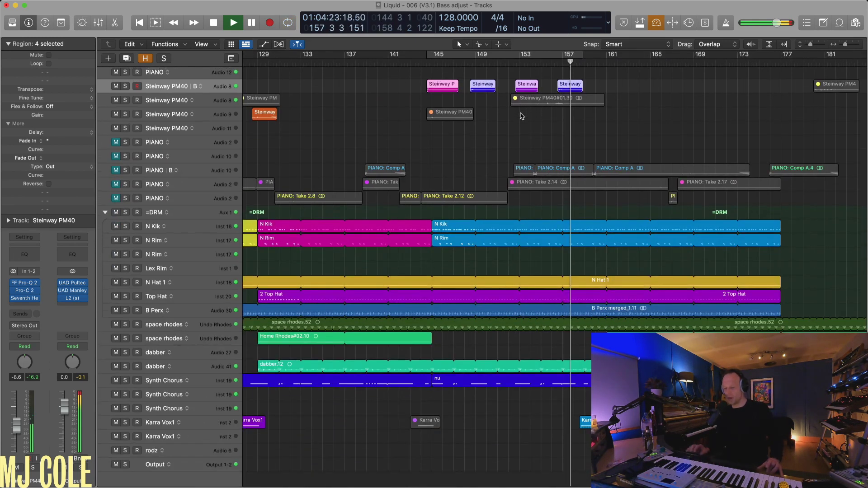
click(576, 104)
key(ctrl+m)
key(super+u)
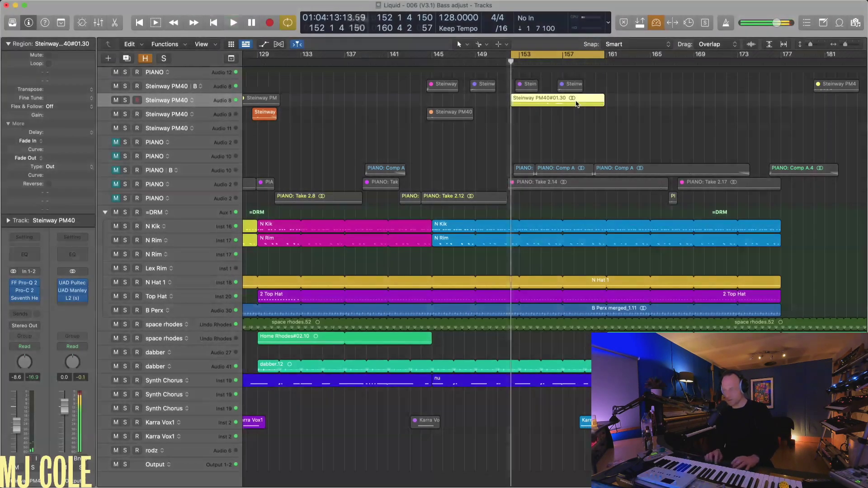
Examine the enlarged Steinway PM40#01.30 waveform as it plays, mute the region again and turn the cycle off.
key(z)
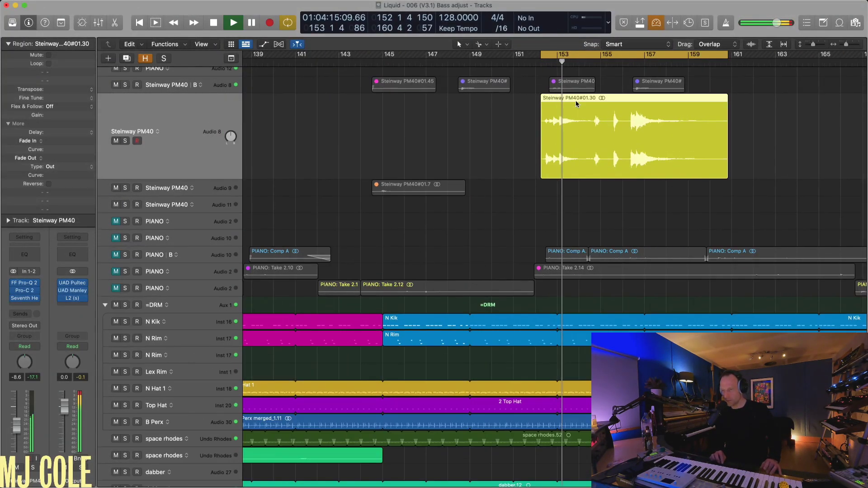
key(z)
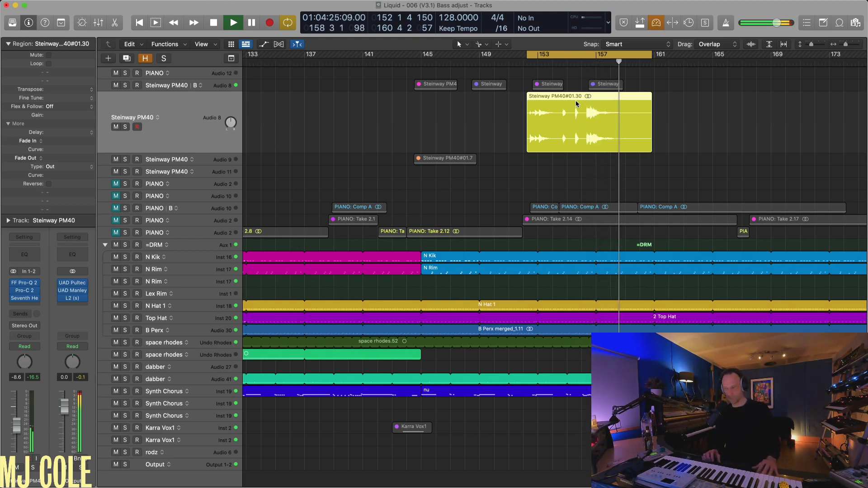
key(ctrl+m)
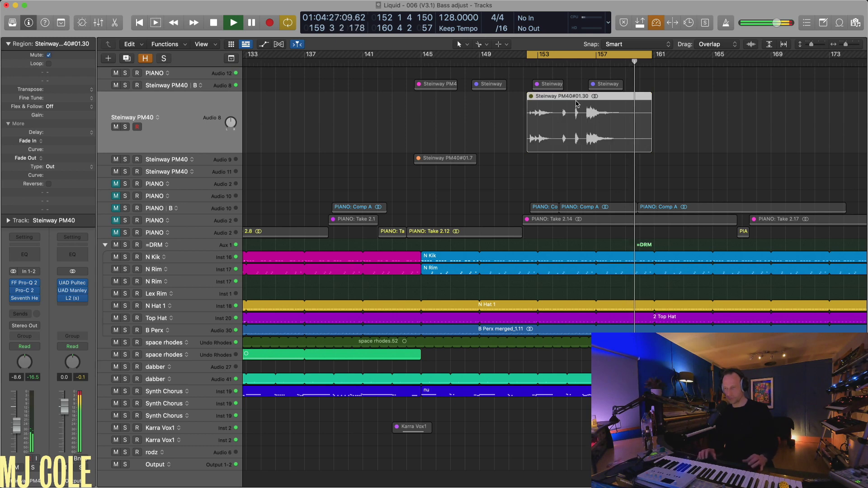
key(c)
key(z)
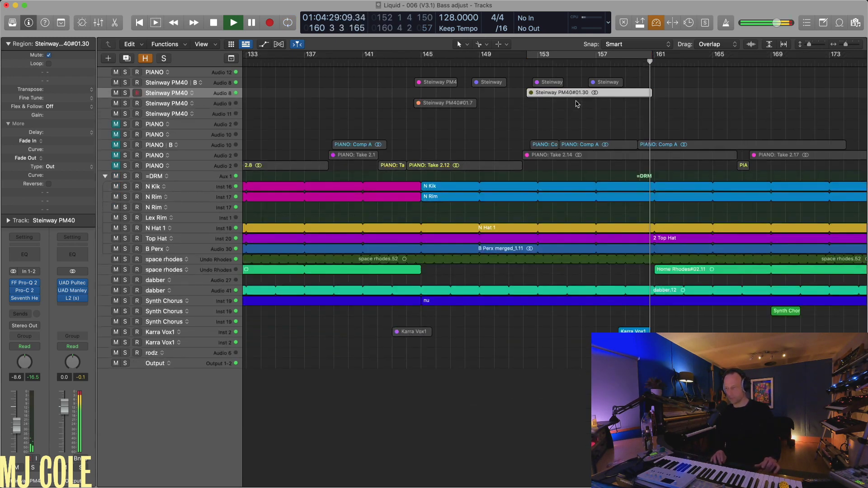
Unmute the PIANO tracks and briefly reveal the hidden tracks before hiding them again.
key(super+Left)
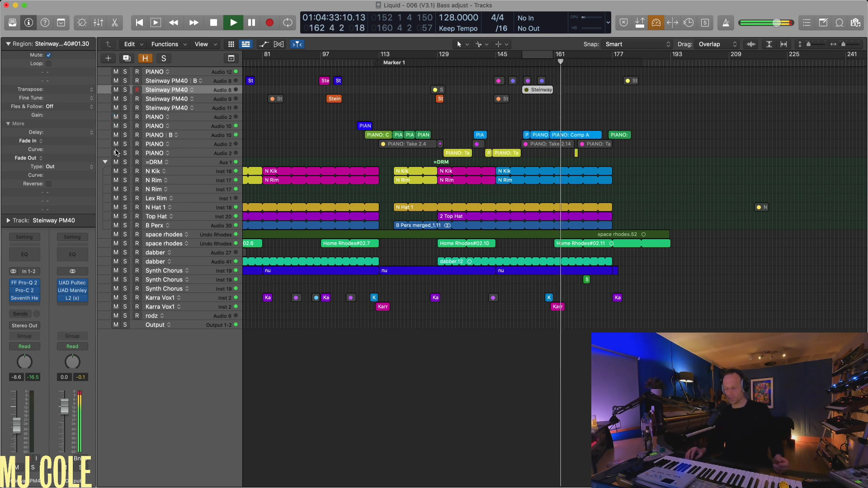
key(h)
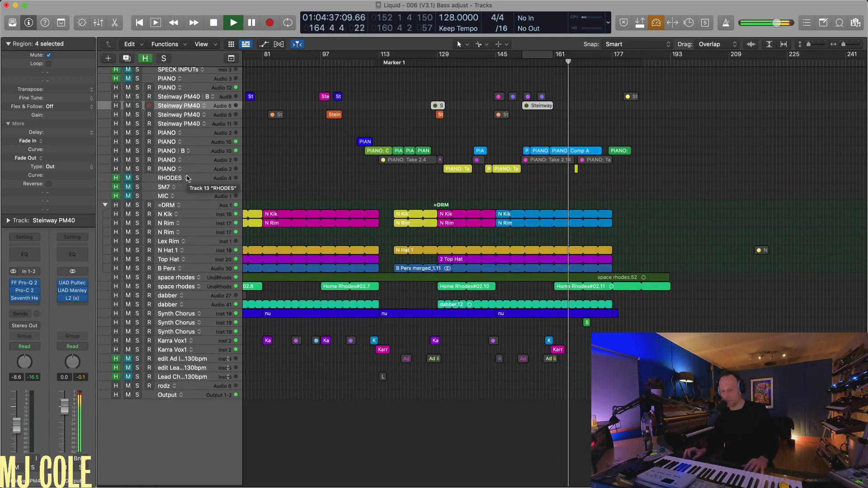
key(h)
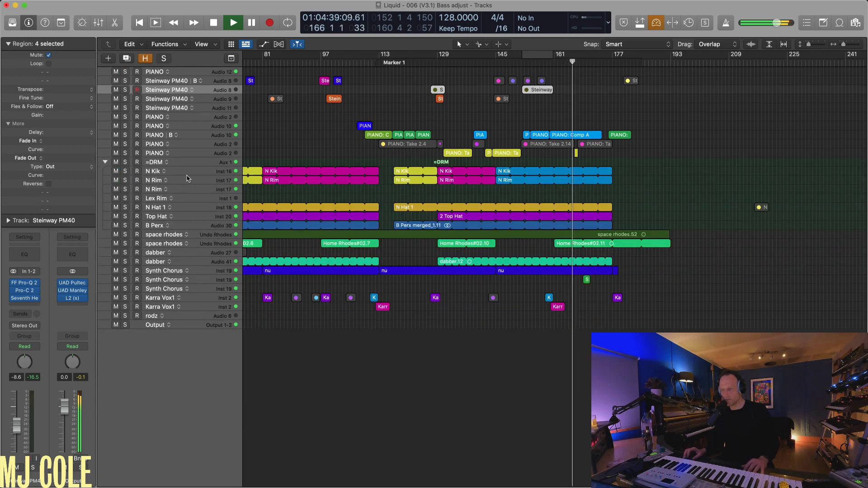
Examine the layout of all tracks across the timeline out to about bar 641 while the arrangement plays.
key(super+Down)
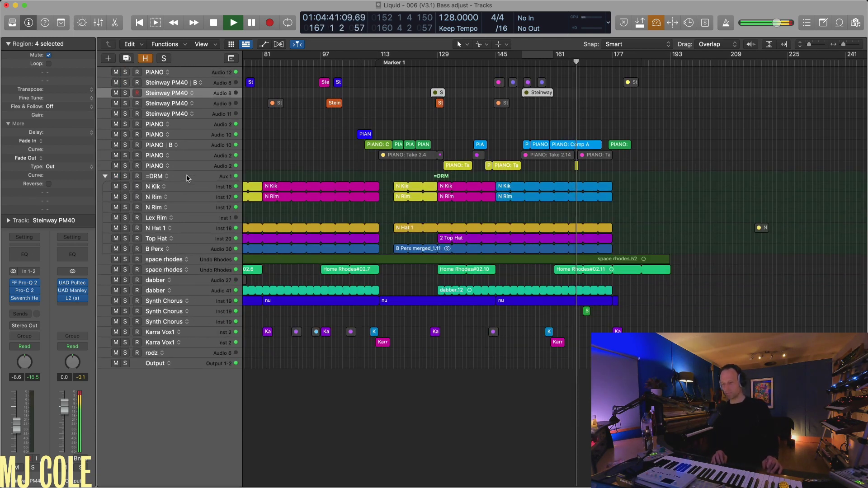
key(super+Down)
key(super+Down)
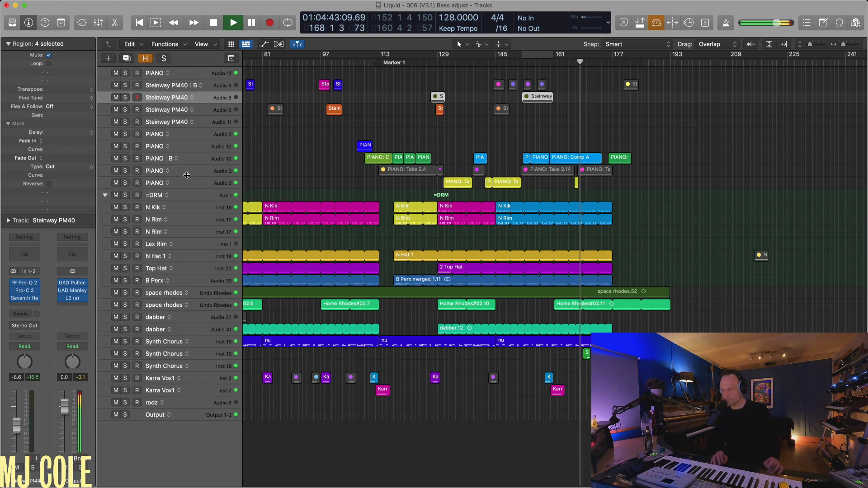
key(super+Left)
key(super+Left)
key(super+Left)
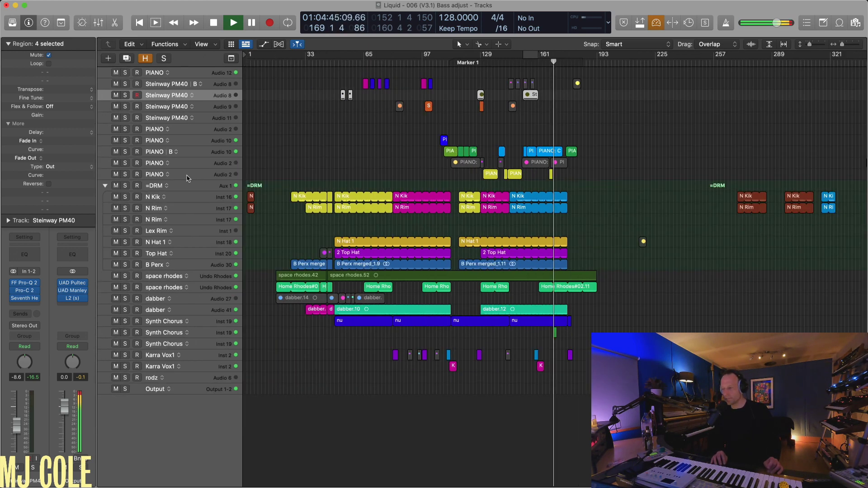
key(super+Left)
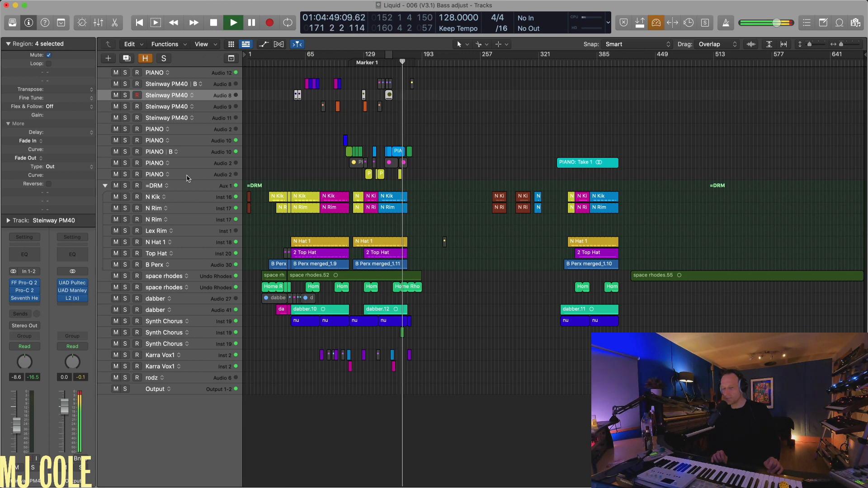
key(super+Right)
key(super+Right)
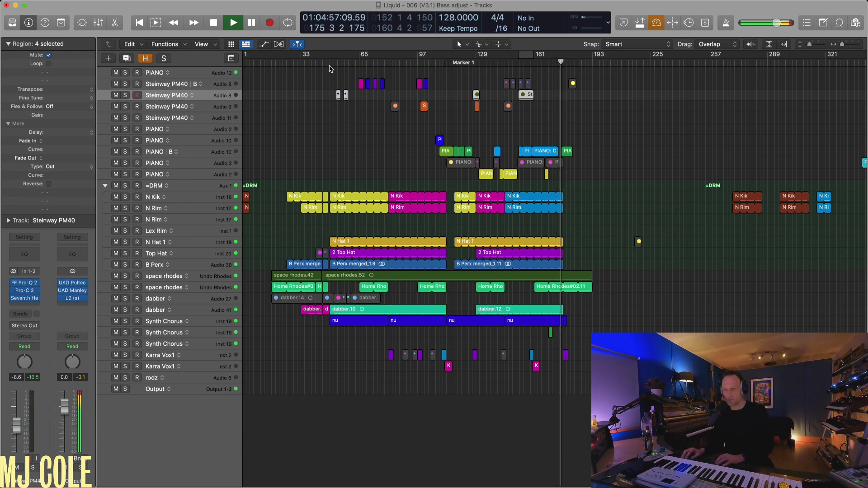
Play from the first selected Steinway PM40 region and slightly adjust the high-frequency Boost on the Output's UAD Pultec EQP-1A.
key(shift+Return)
click(73, 283)
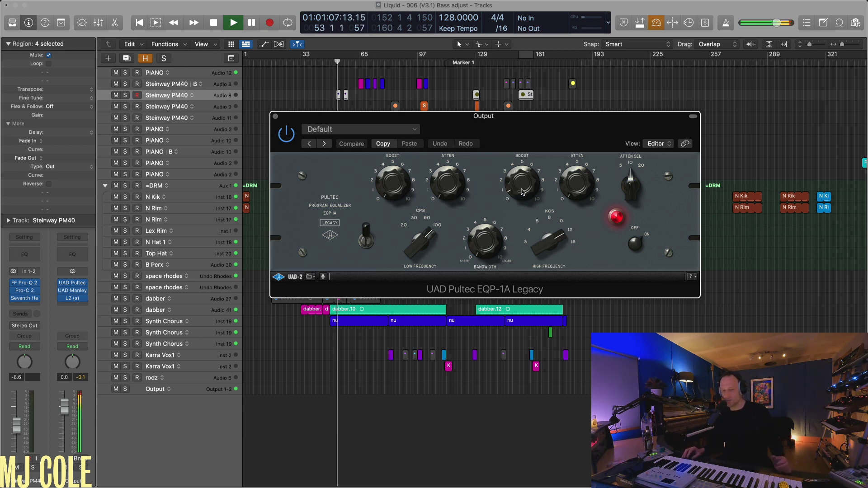
drag(520, 190, 519, 188)
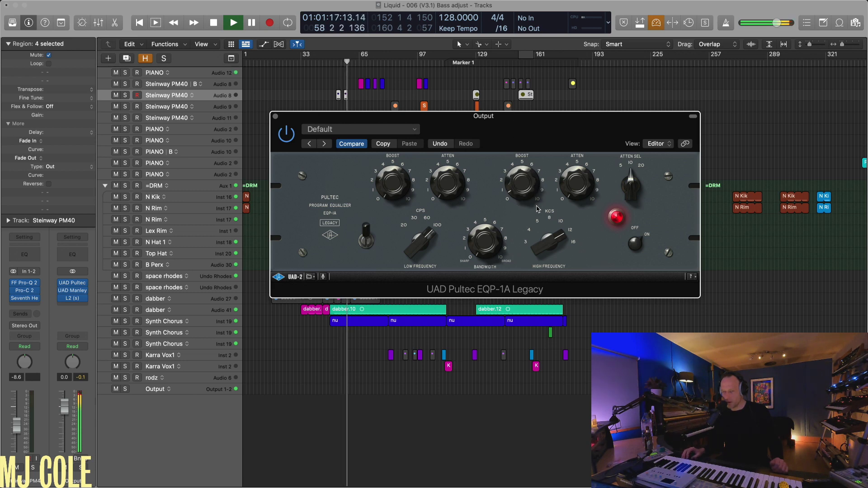
click(275, 116)
Review the Output's UAD Manley Massive Passive MST, nudge its second channel's third-band gain and jump playback back to about bar 65.
click(73, 291)
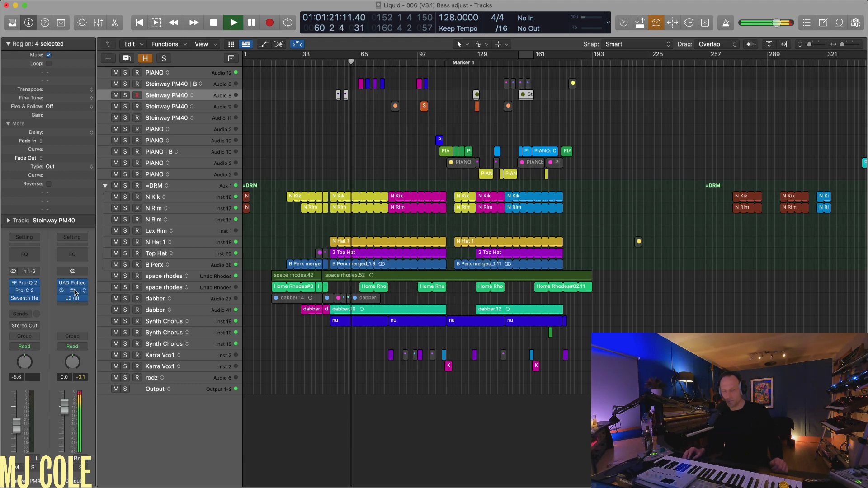
drag(514, 119, 484, 67)
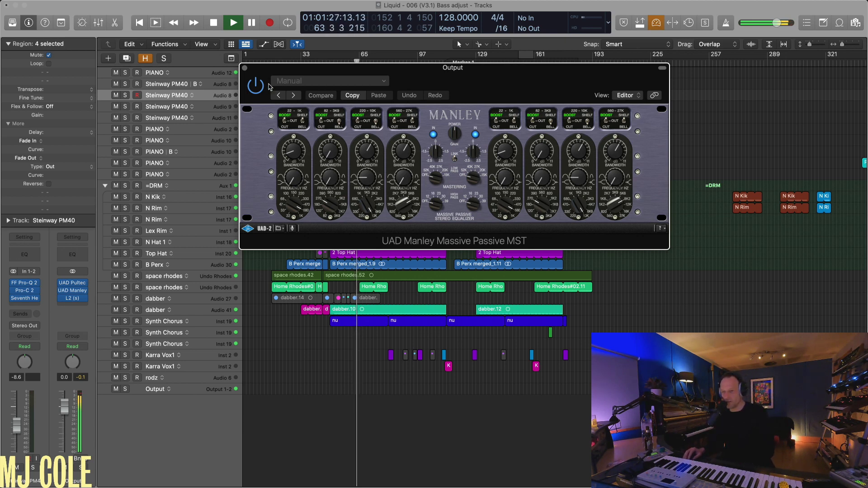
drag(307, 68, 353, 88)
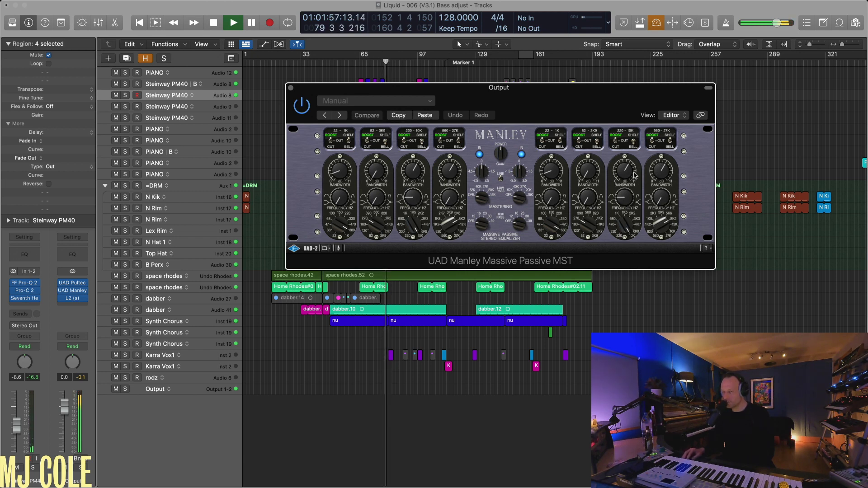
drag(634, 176, 635, 179)
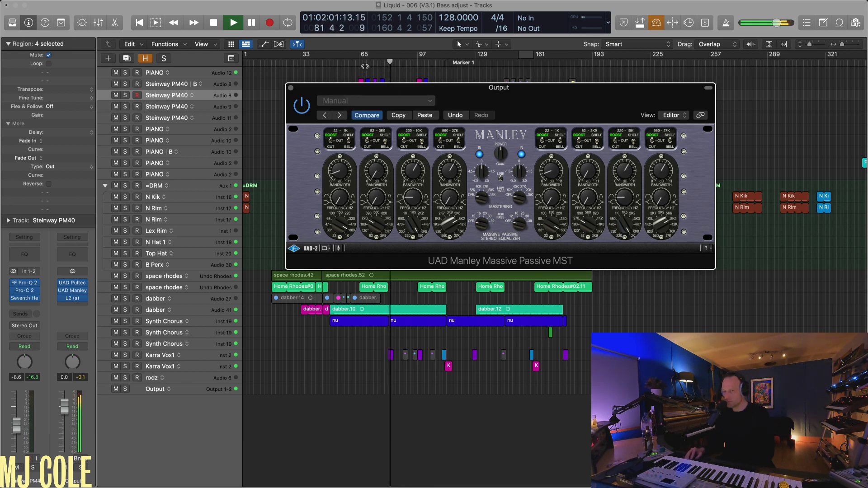
key(shift+comma)
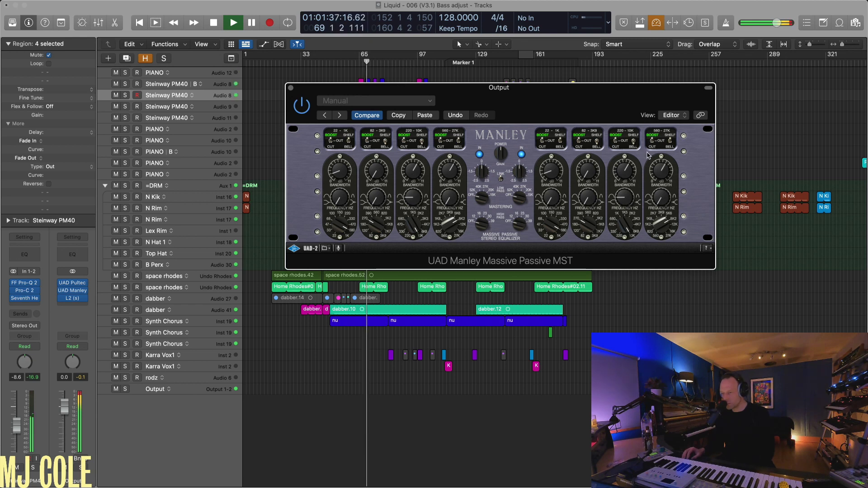
click(291, 88)
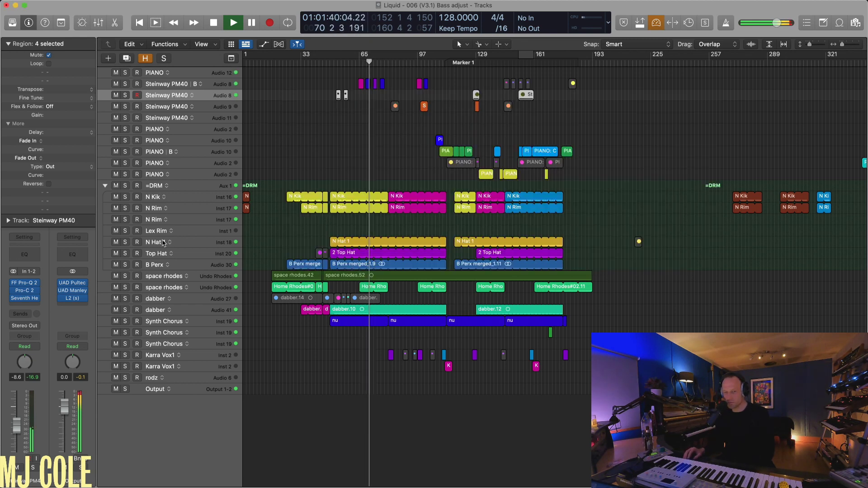
Inspect the L2 Ultramaximizer's threshold, ceiling and attenuation on the Output during playback and close it.
click(73, 299)
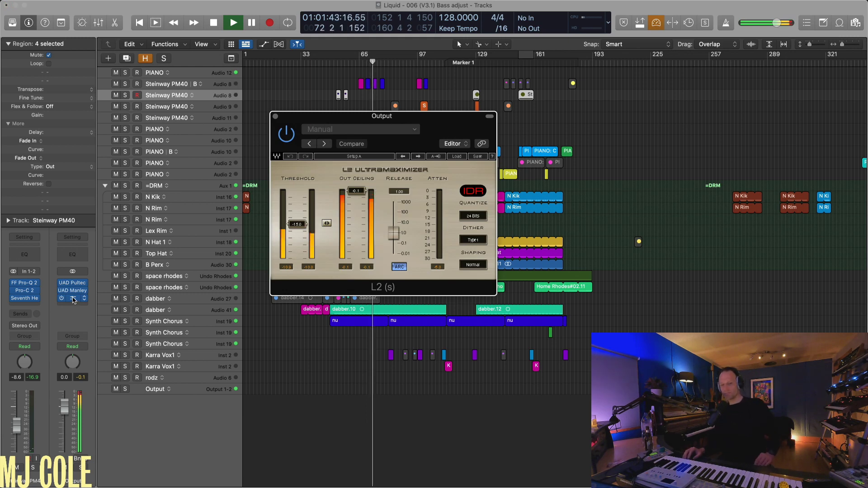
click(73, 299)
click(73, 300)
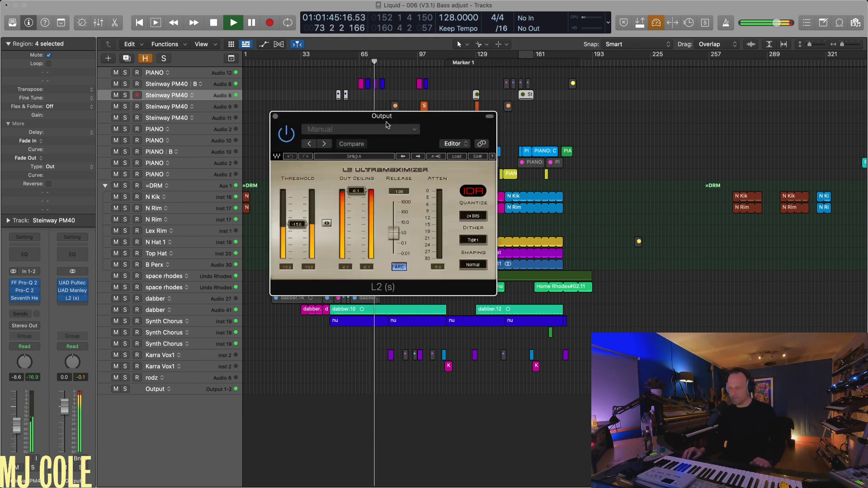
drag(384, 120, 536, 156)
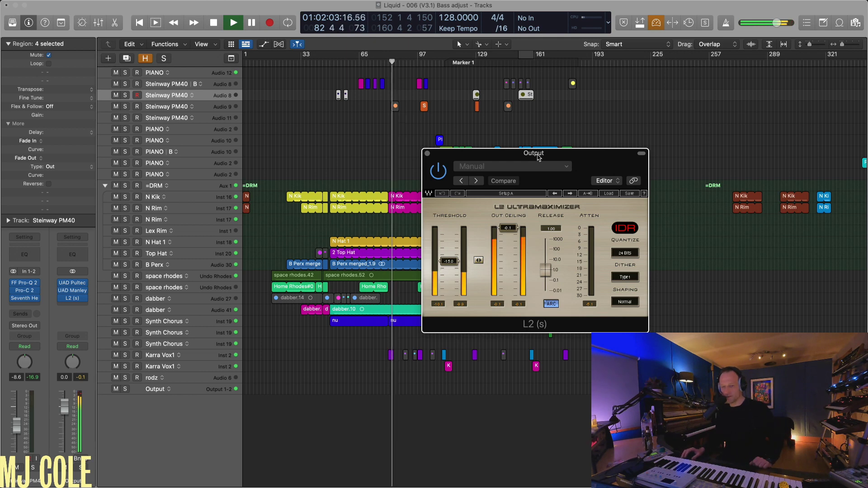
click(427, 155)
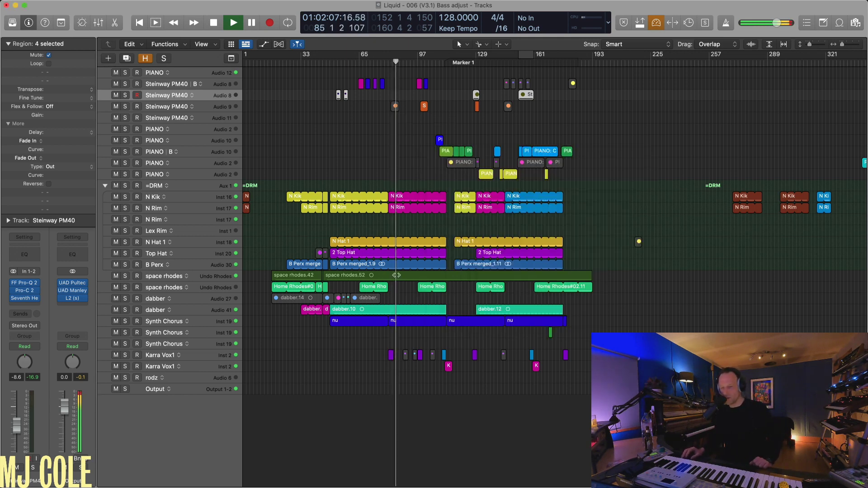
Restart playback from about bar 82 and listen to the arrangement through to about bar 153.
key(super+Up)
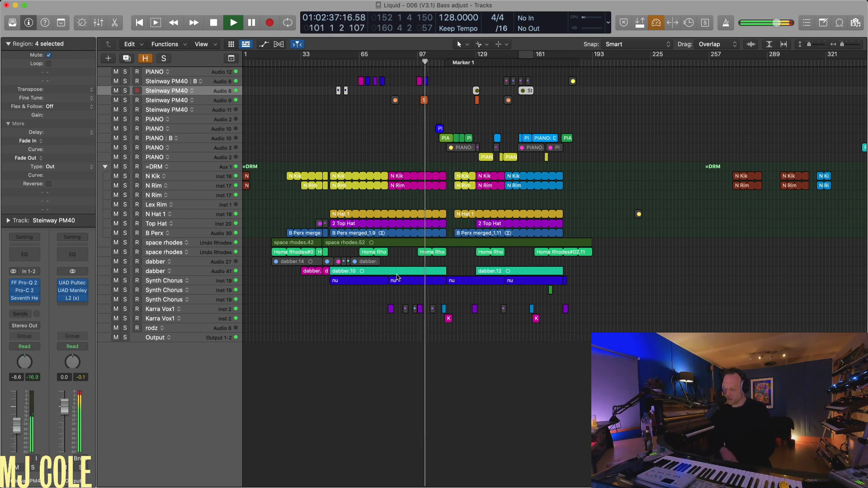
key(space)
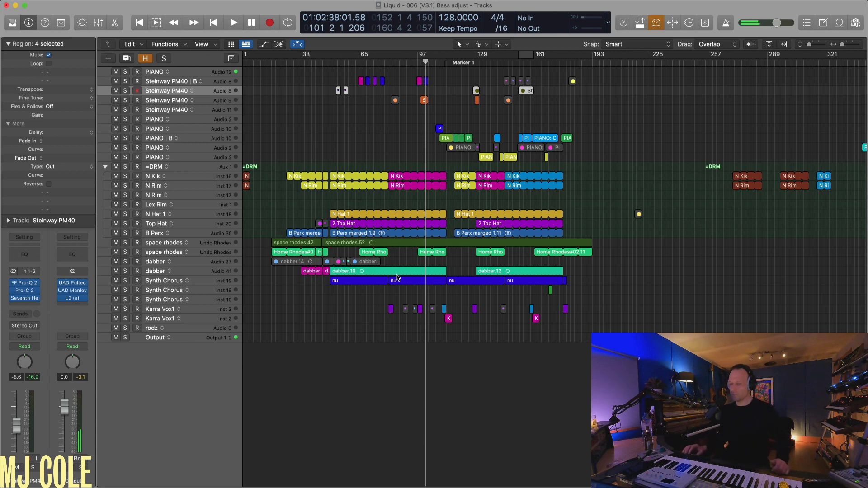
click(394, 63)
key(space)
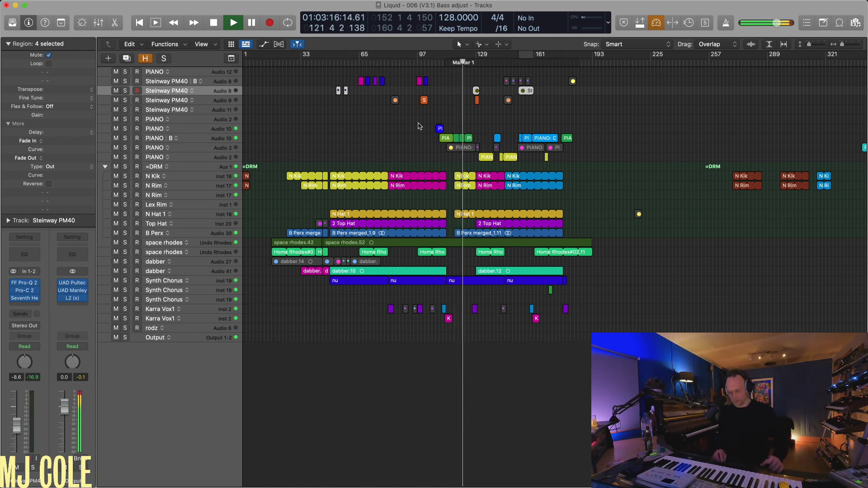
scroll(417, 127, left, 1)
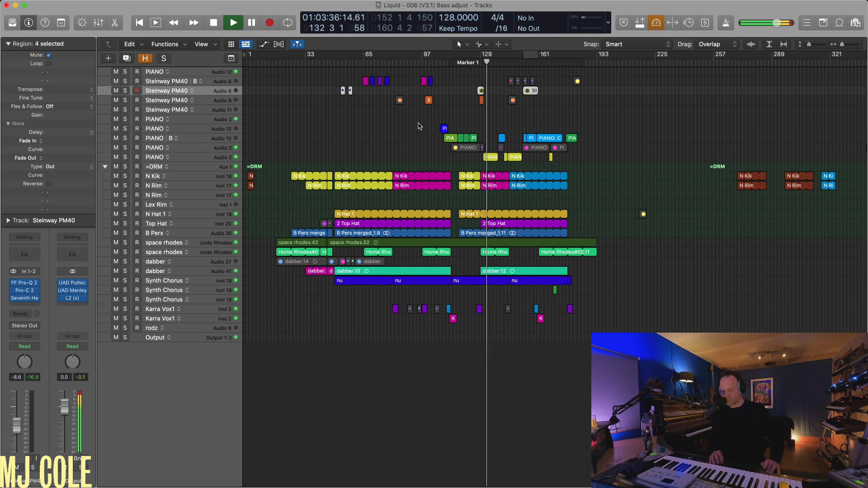
key(super+Down)
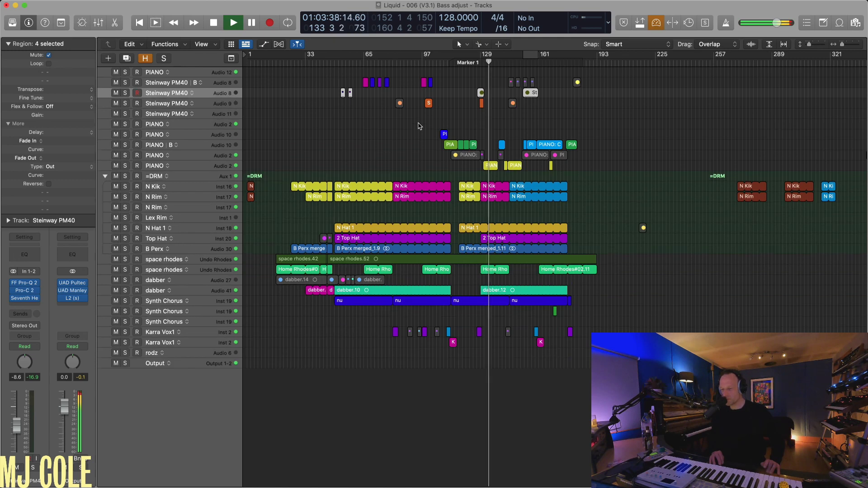
key(super+Up)
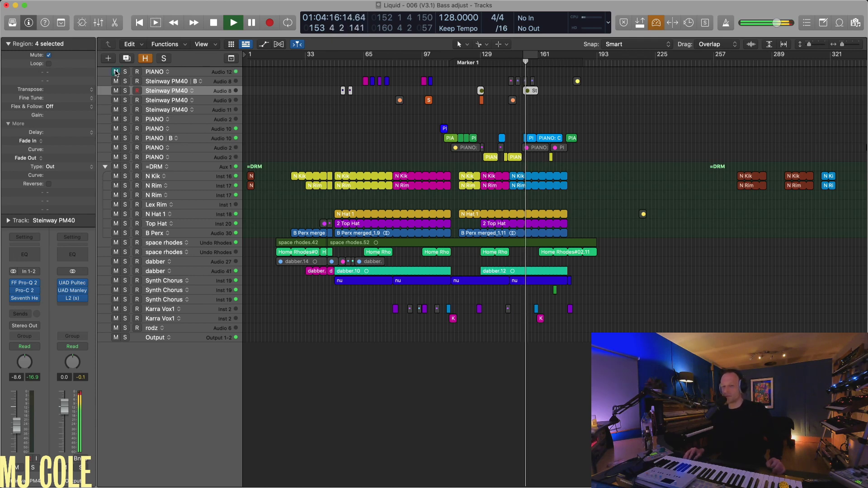
Mute all Steinway PM40 tracks and the PIANO tracks below them, and replay the arrangement from about bar 105 without those parts.
drag(116, 73, 116, 113)
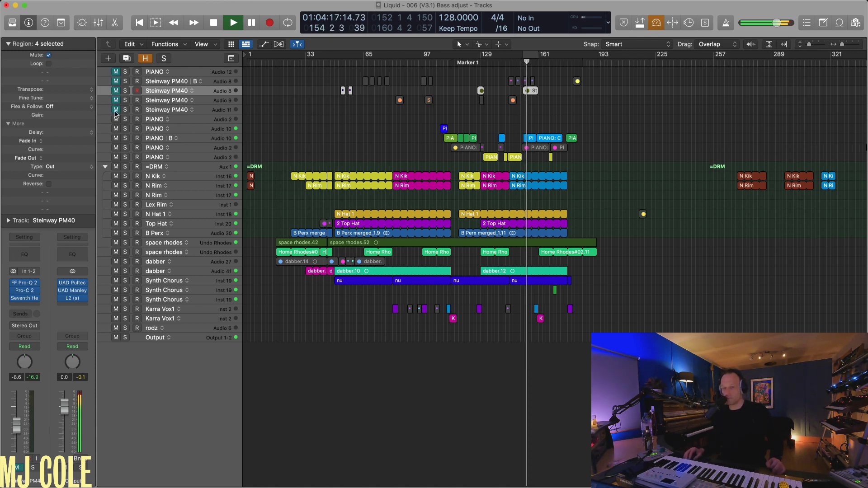
click(117, 72)
click(117, 119)
drag(116, 129, 116, 139)
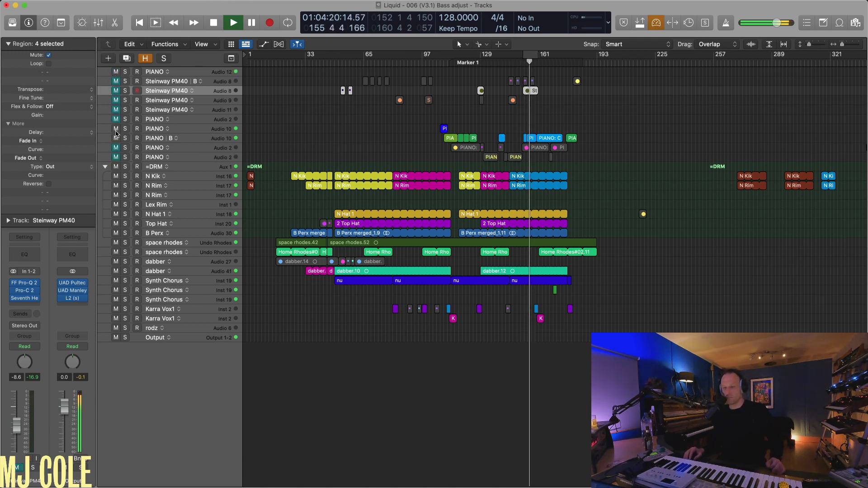
click(438, 66)
click(187, 75)
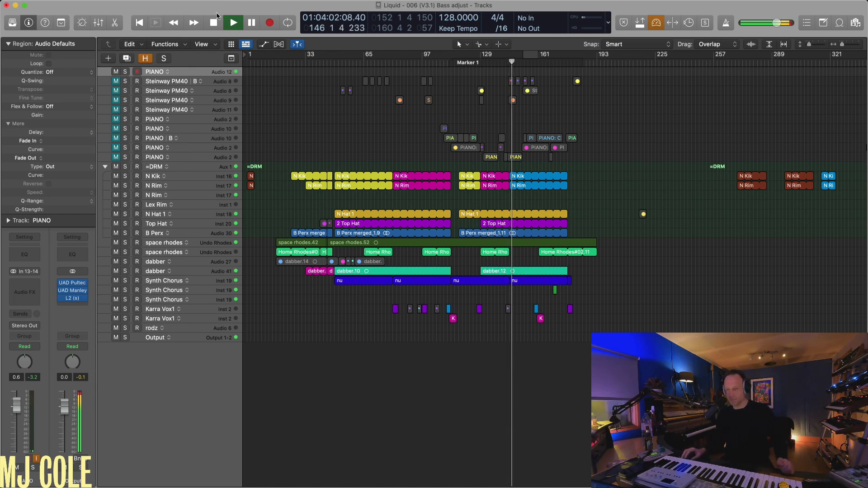
Unmute the Steinway PM40 tracks and the PIANO tracks below them while the arrangement keeps playing.
drag(119, 85, 116, 158)
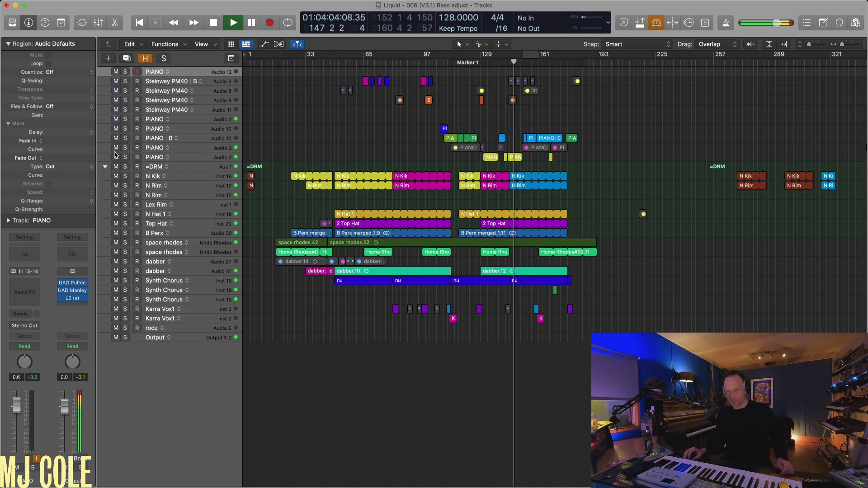
key(z)
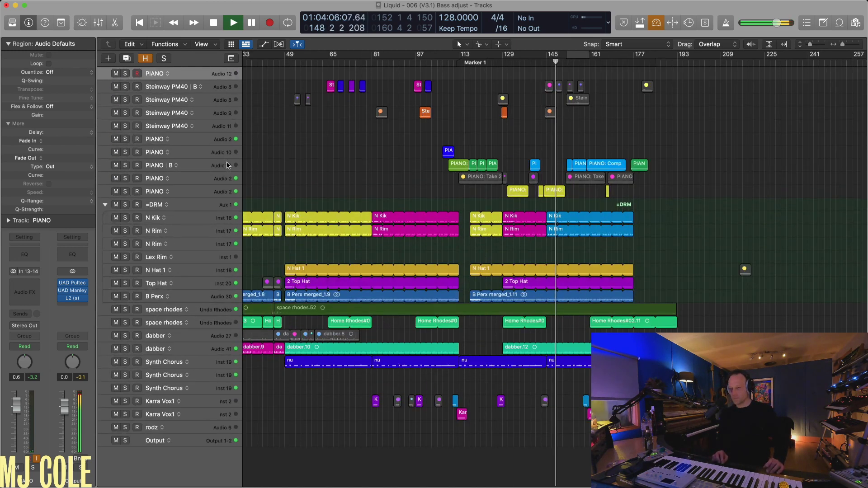
key(super+Left)
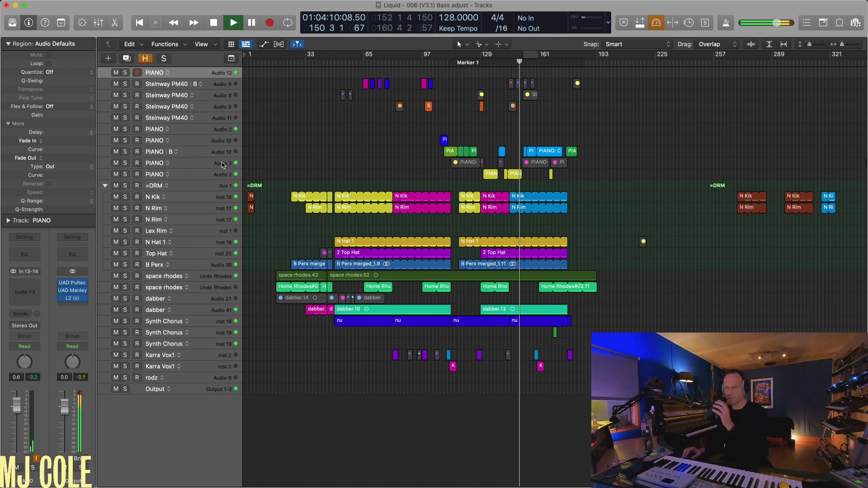
Select the =DRM track and replay the arrangement from about bar 149.
click(184, 187)
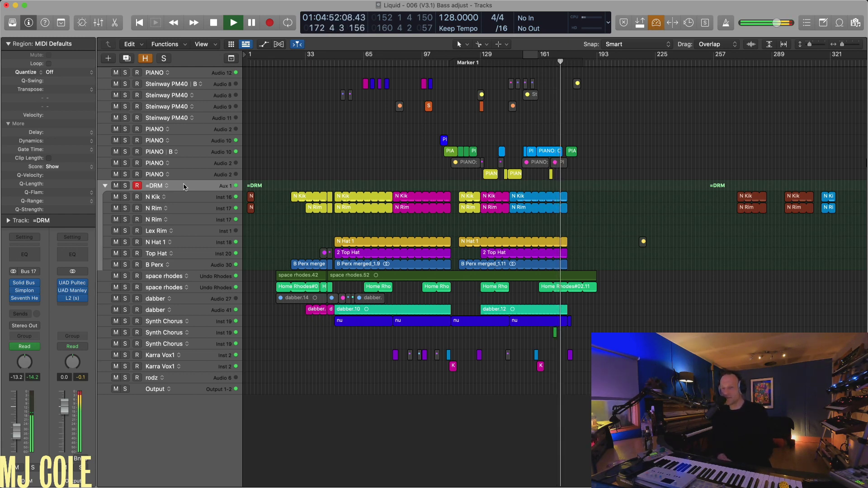
key(space)
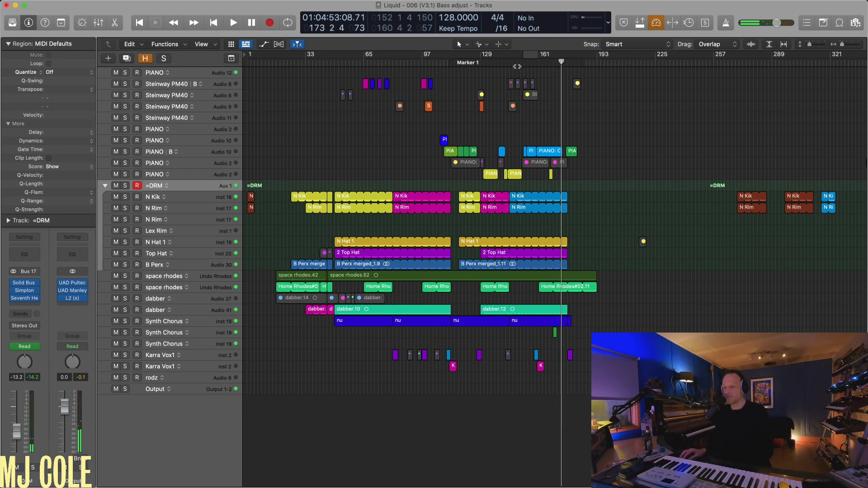
click(518, 67)
key(space)
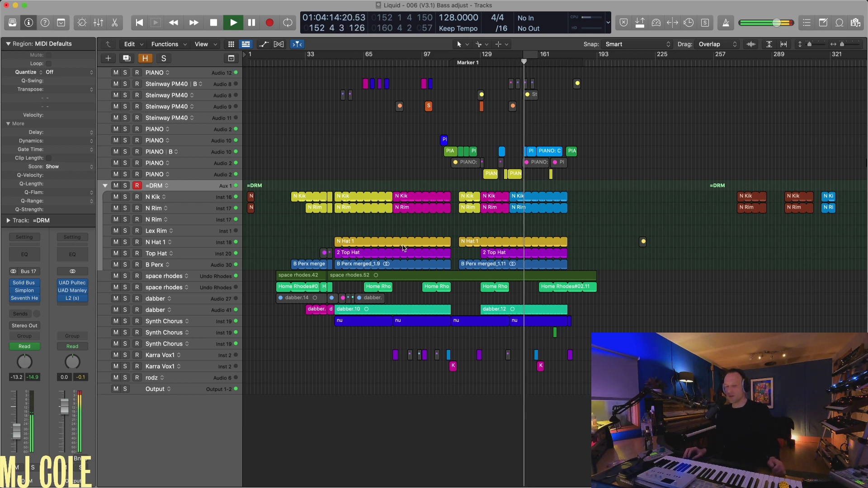
Copy the Home Rhodes#02.11 region to bar 202 on the same track and cycle playback over the copy.
click(556, 288)
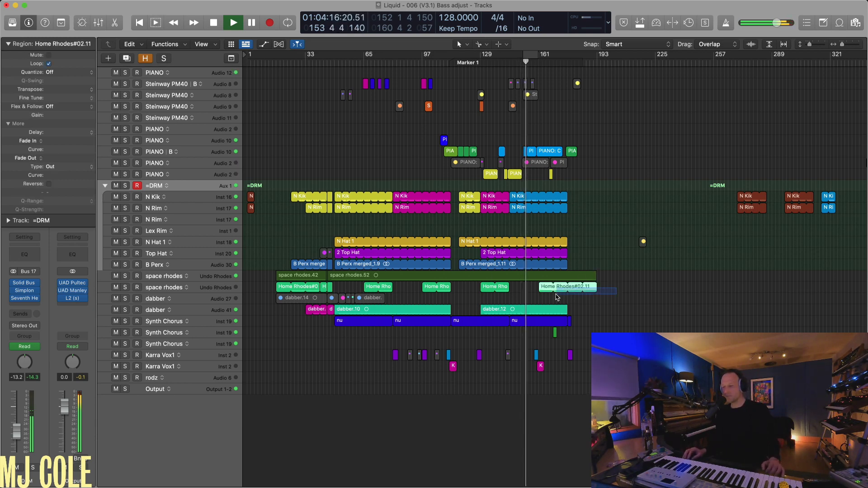
drag(556, 297, 619, 291)
key(super+u)
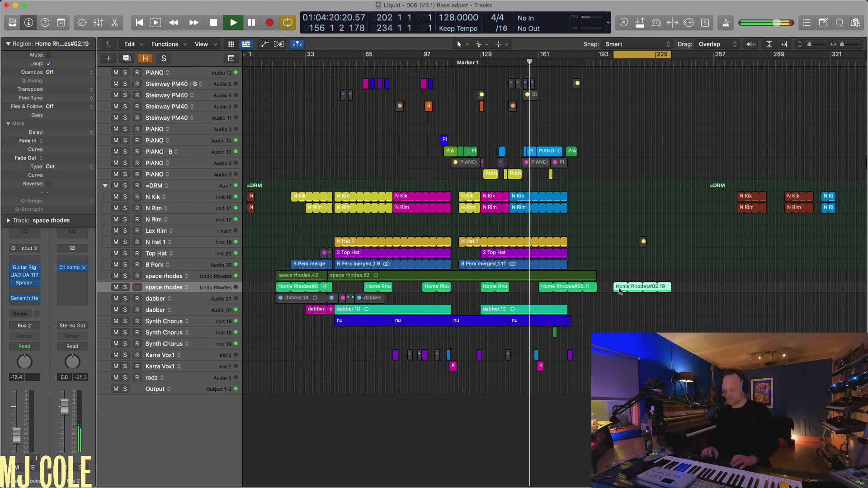
key(space)
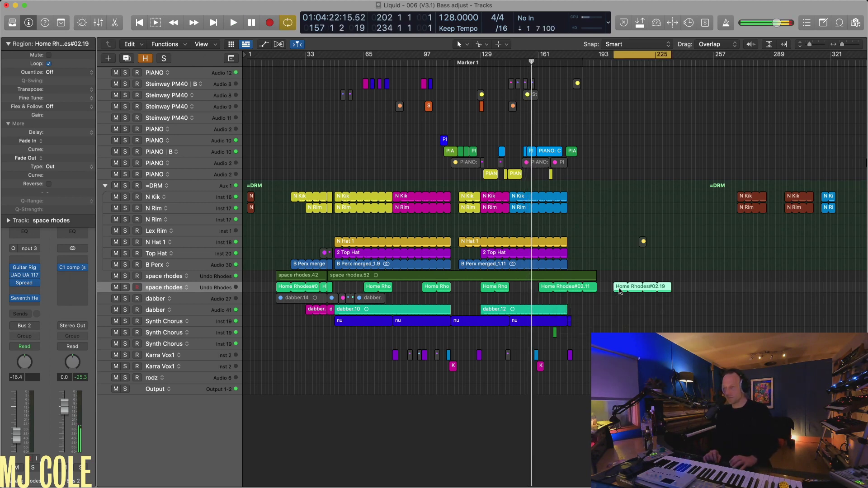
key(space)
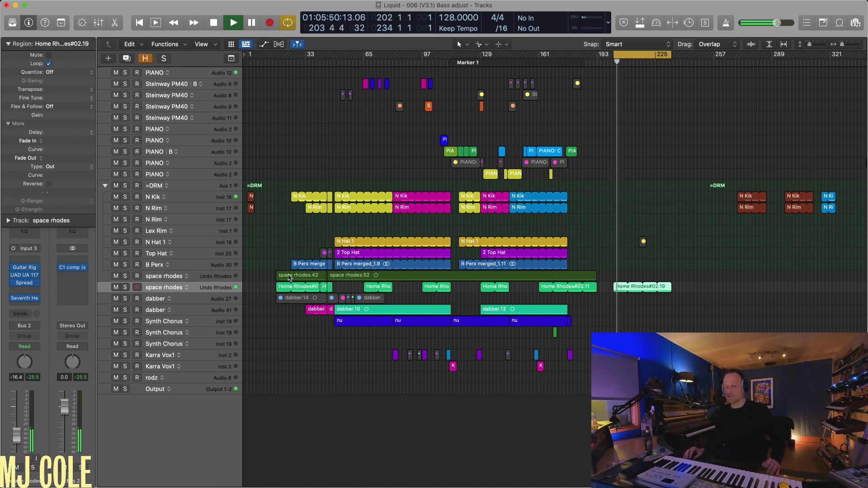
Solo the two space rhodes tracks and the two dabber tracks.
drag(270, 235, 316, 293)
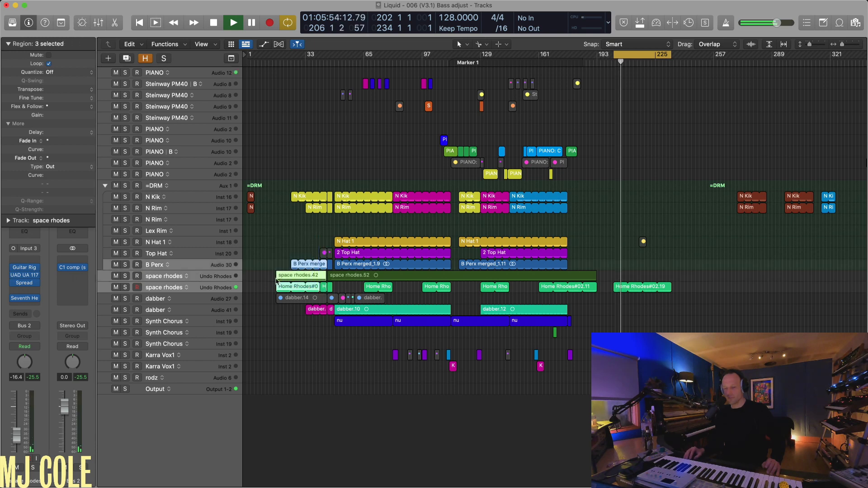
click(256, 251)
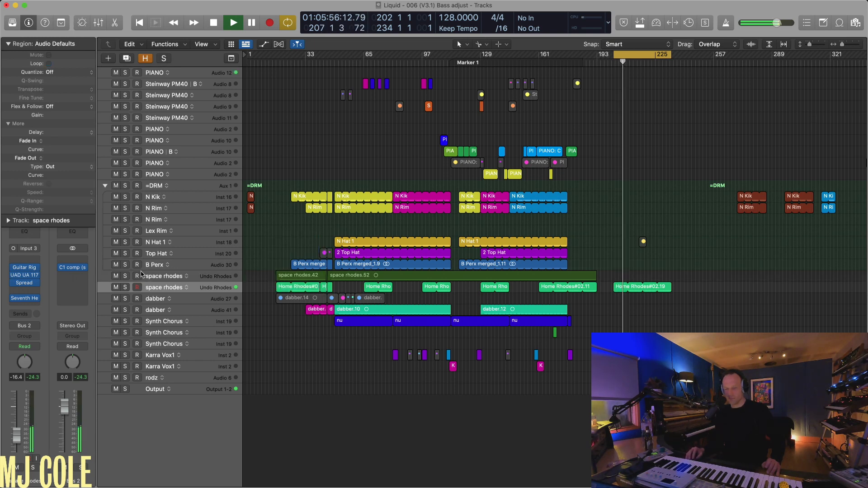
drag(125, 277, 125, 315)
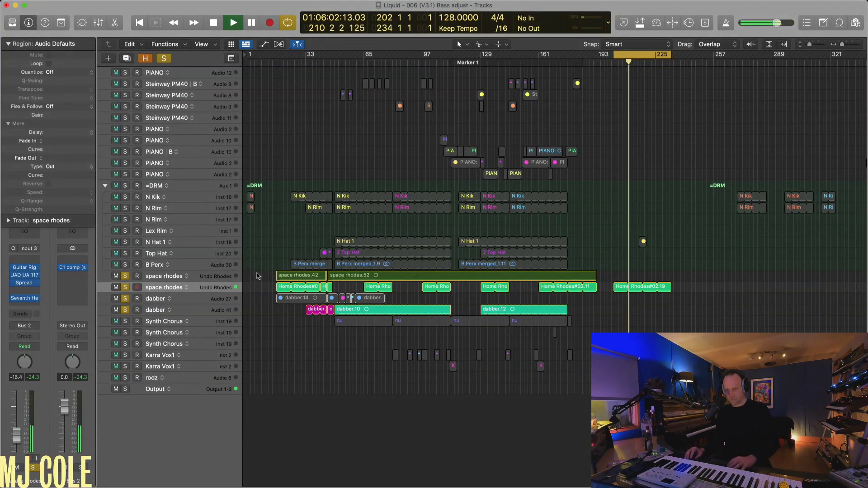
Select the regions from space rhodes down to the first Synth Chorus track, cycle bars 17 to 234 around them and audition the opening.
drag(256, 276, 697, 320)
key(super+u)
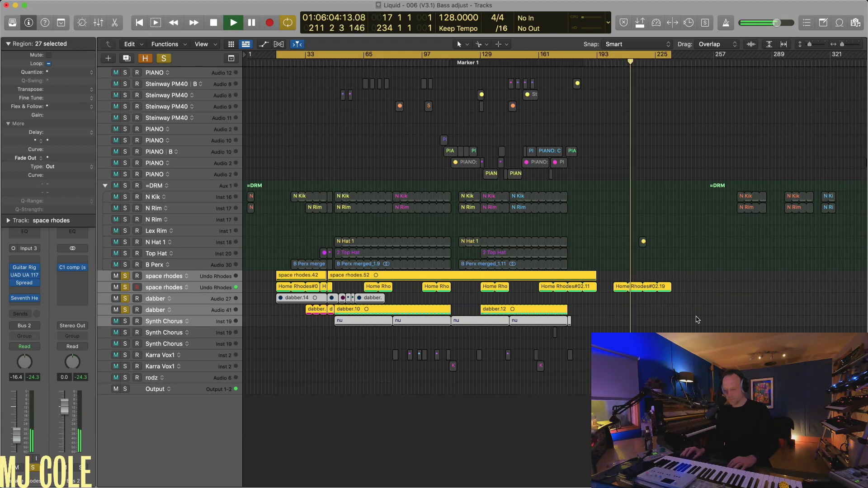
key(Return)
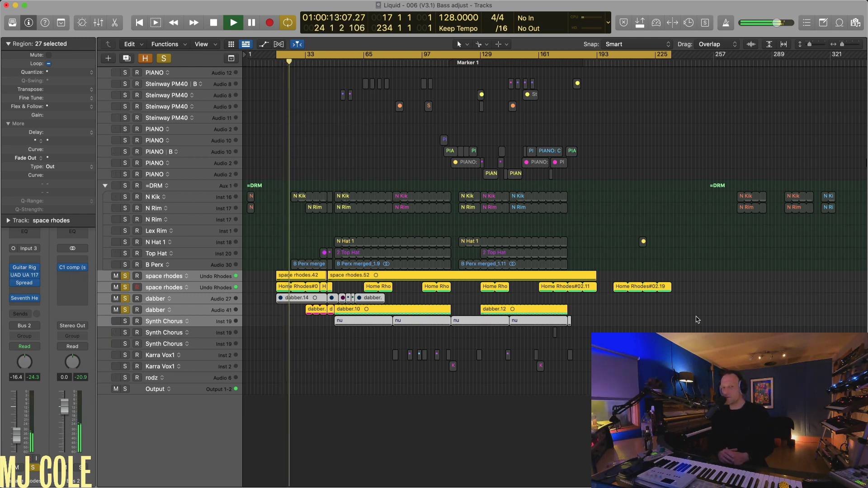
key(space)
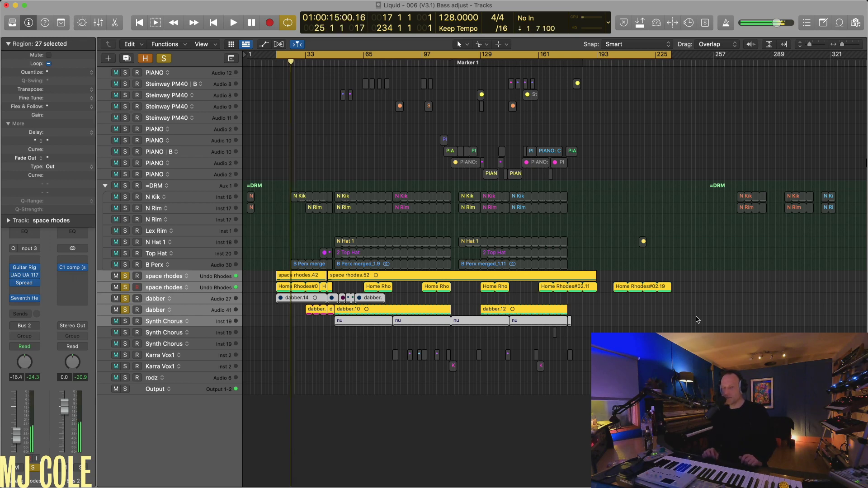